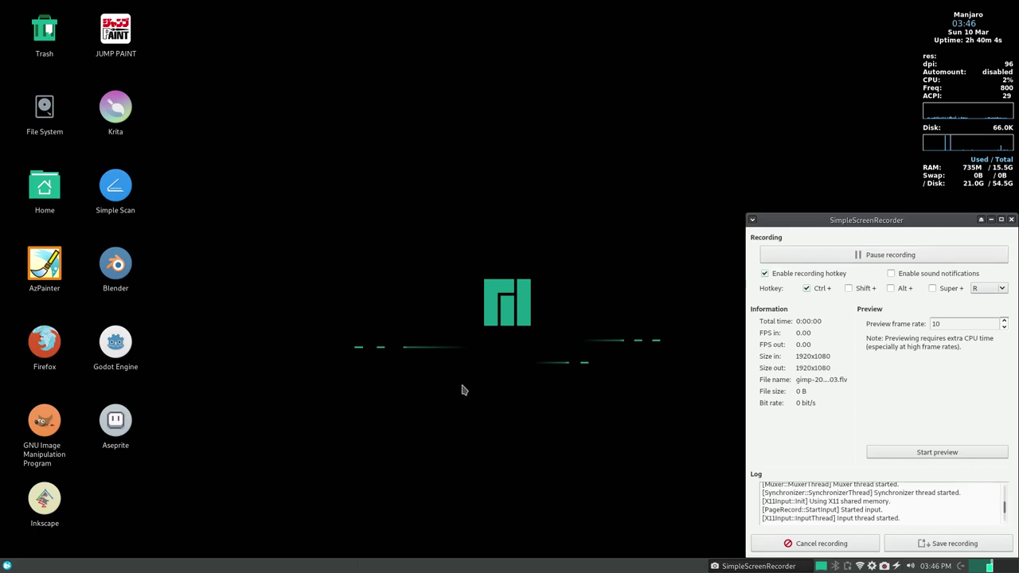
- Launch GIMP and start a new image
click(36, 410)
double_click(54, 421)
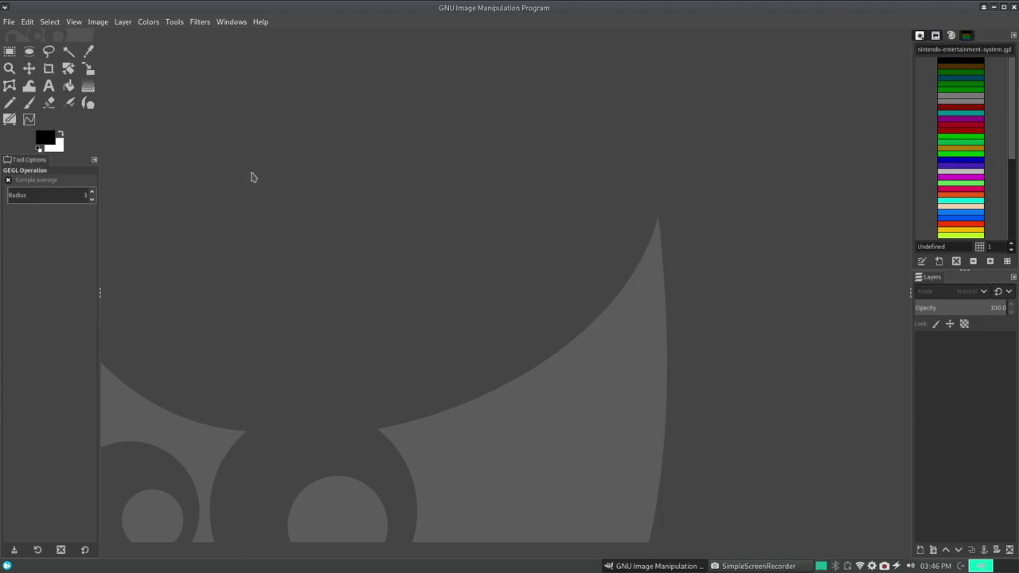
click(10, 21)
click(22, 35)
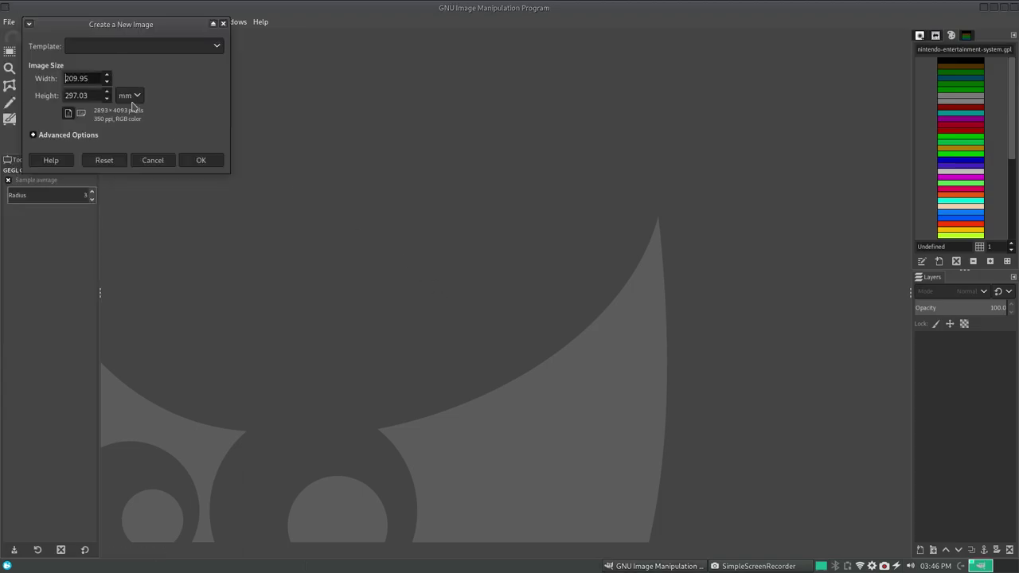
- Create a blank A4 (300 ppi) landscape image, 3508×2480 pixels
click(132, 46)
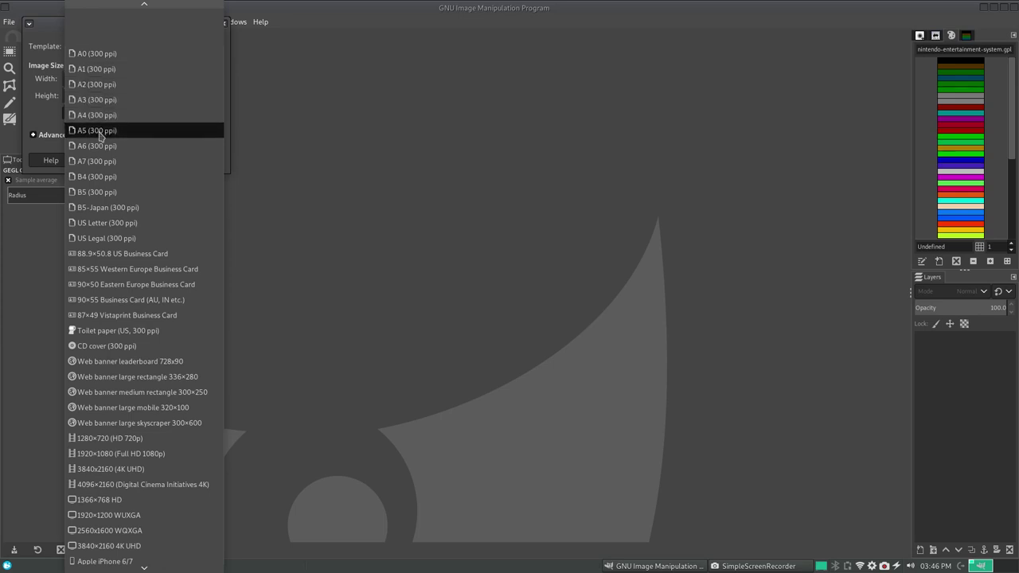
click(105, 116)
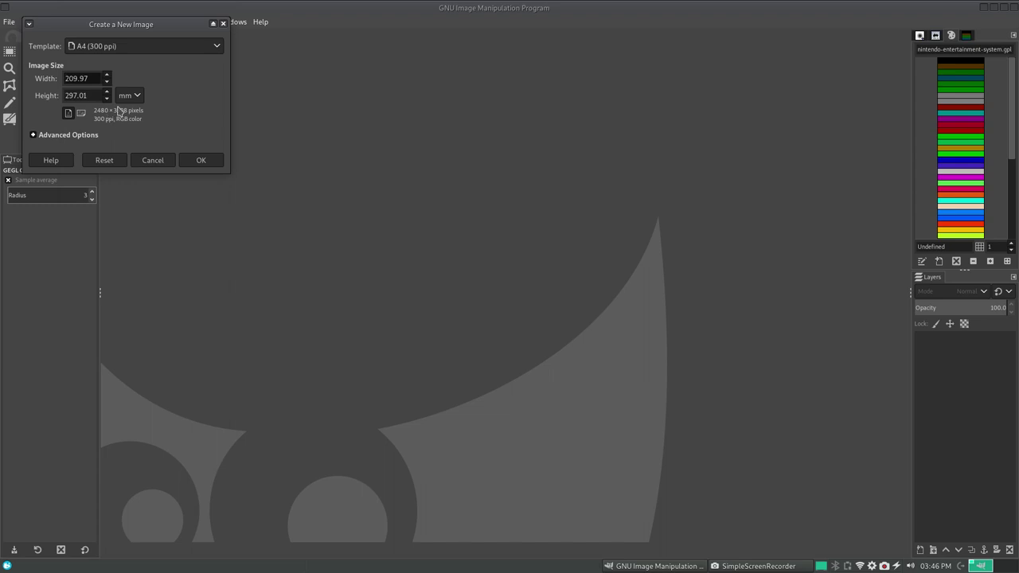
click(33, 136)
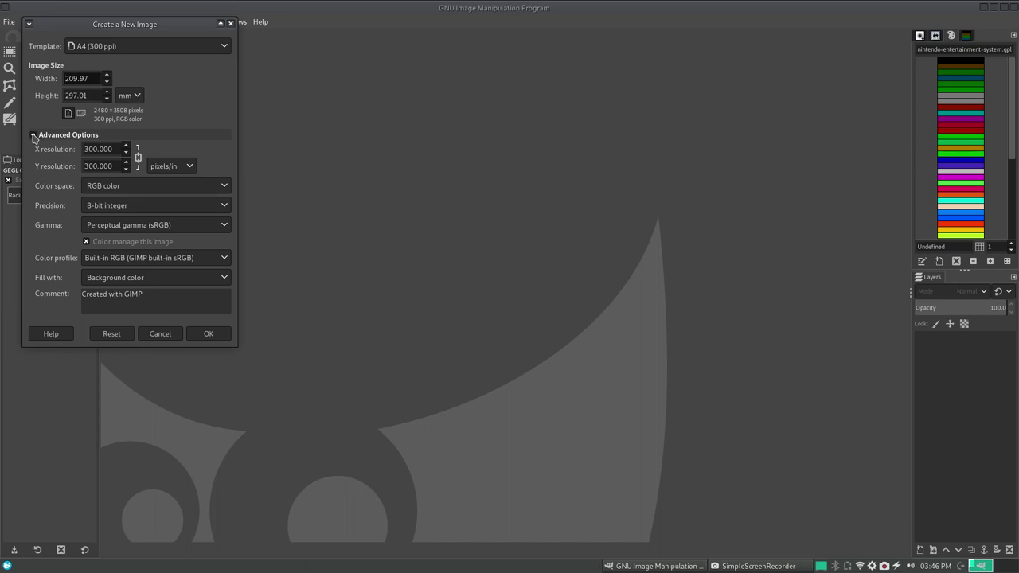
click(33, 137)
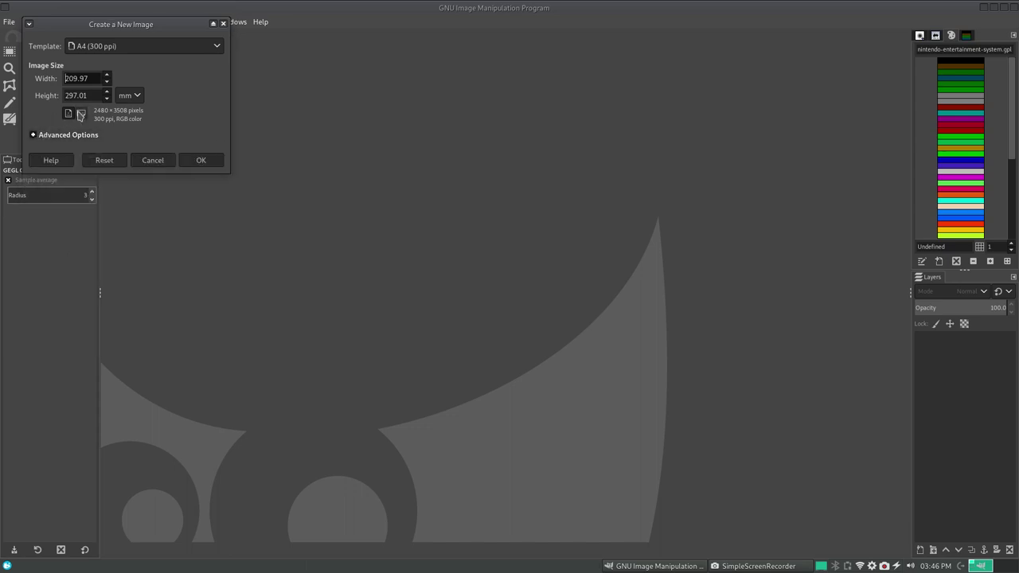
click(81, 114)
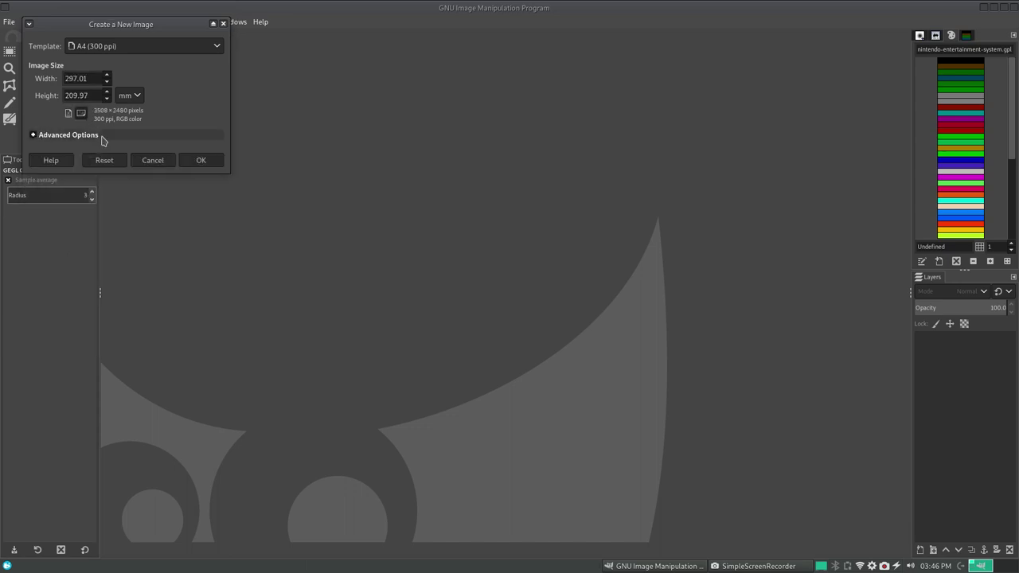
click(210, 162)
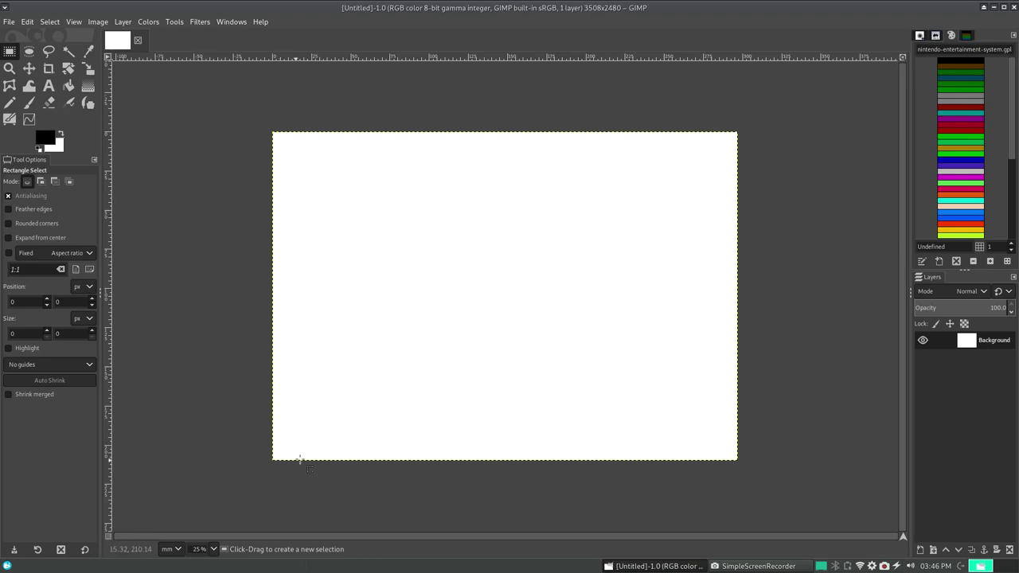
- Bucket-fill the background with dark teal #004058 from the palette
click(939, 343)
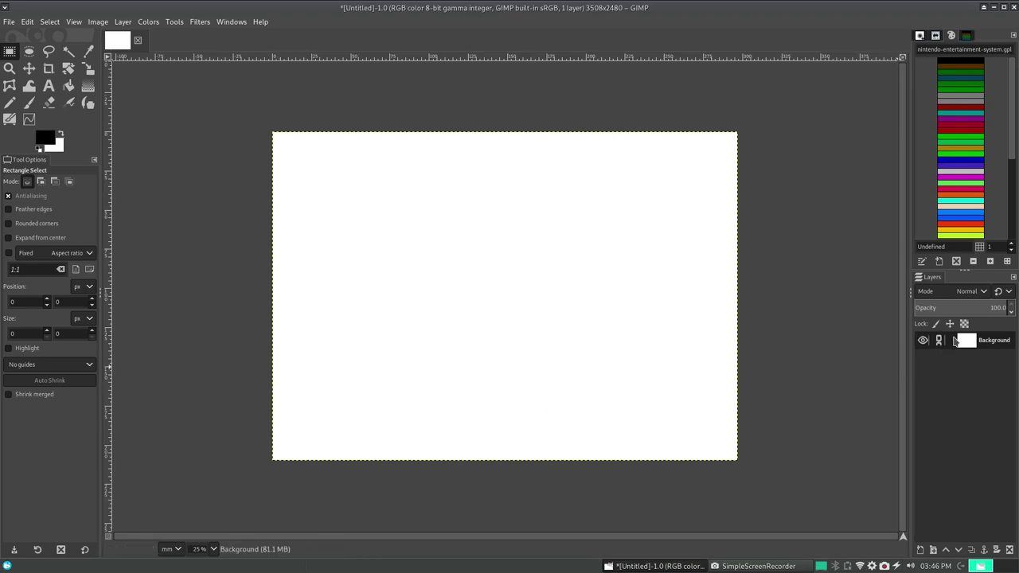
click(921, 550)
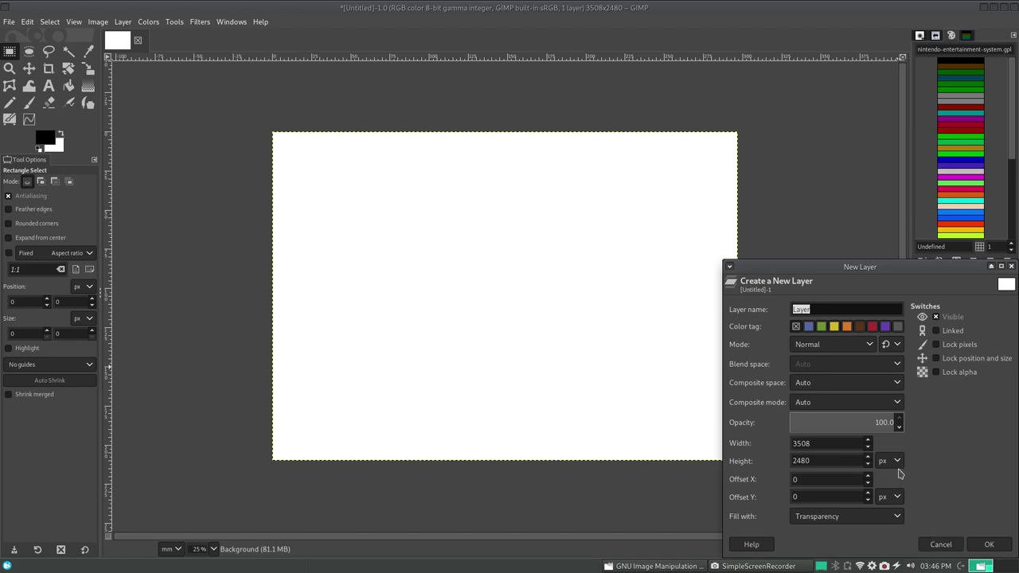
click(943, 546)
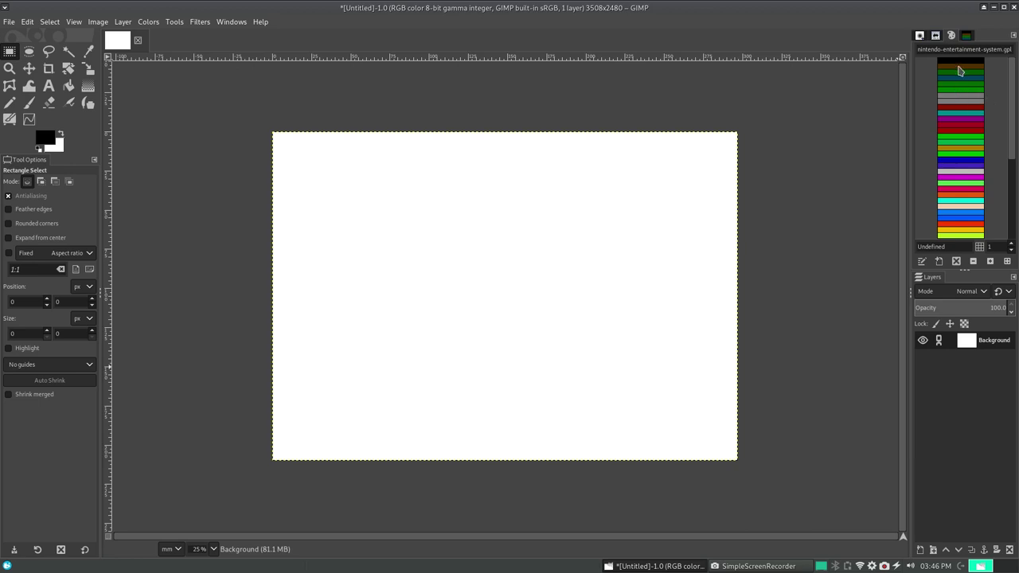
click(959, 62)
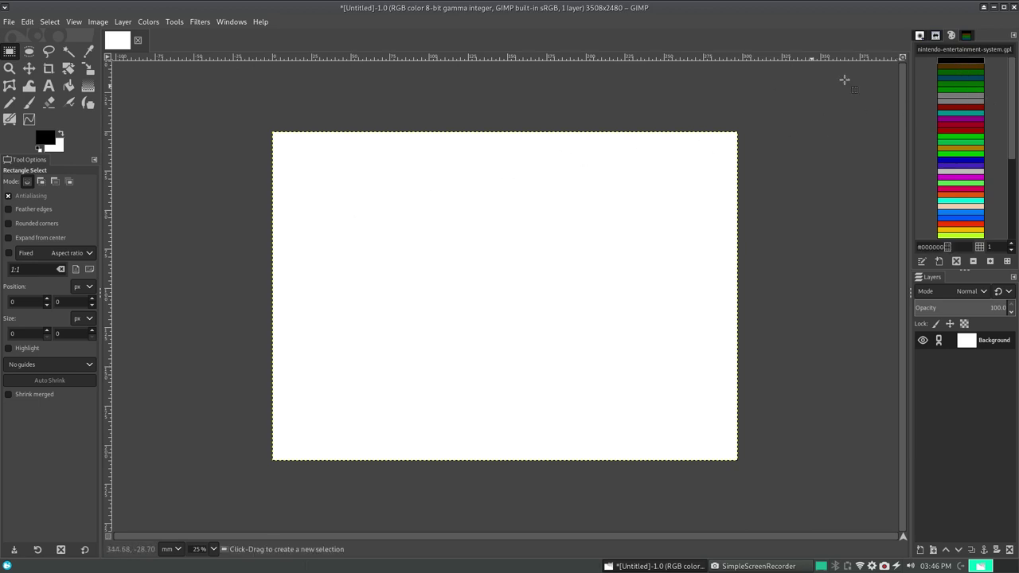
click(960, 67)
click(960, 78)
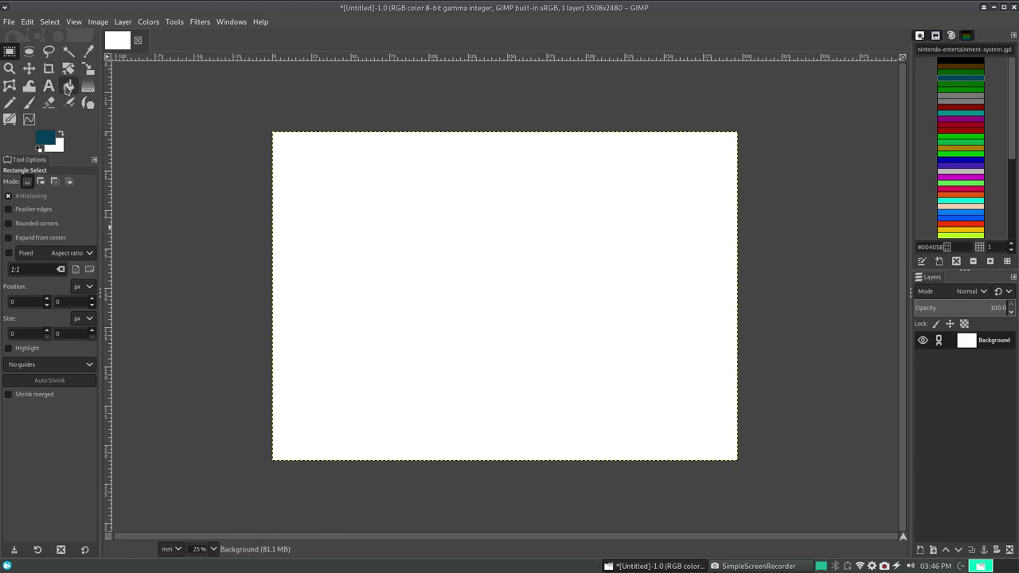
click(68, 87)
click(395, 190)
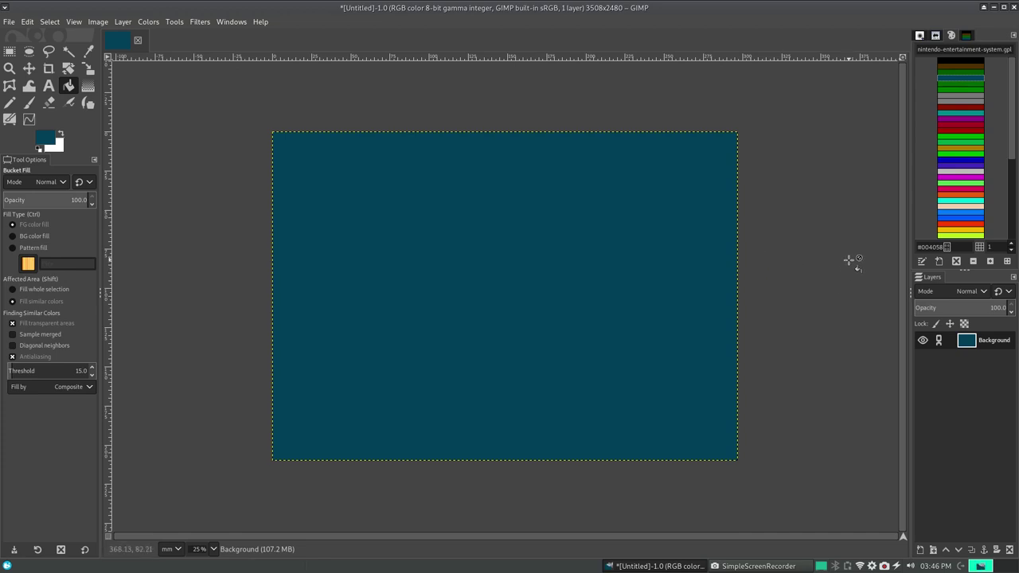
- Hide the layer boundary outline and begin adding a new layer
click(98, 23)
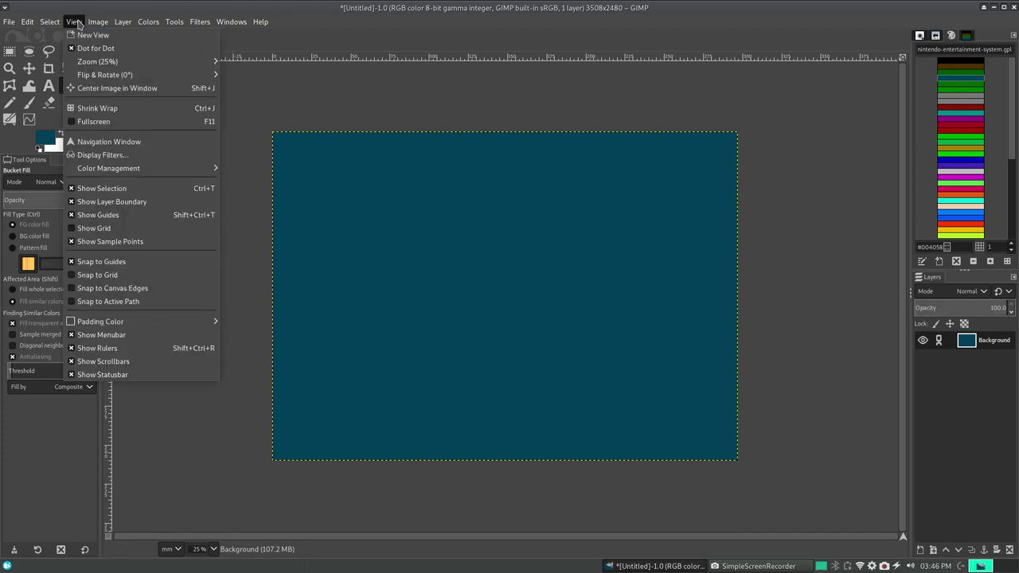
click(95, 203)
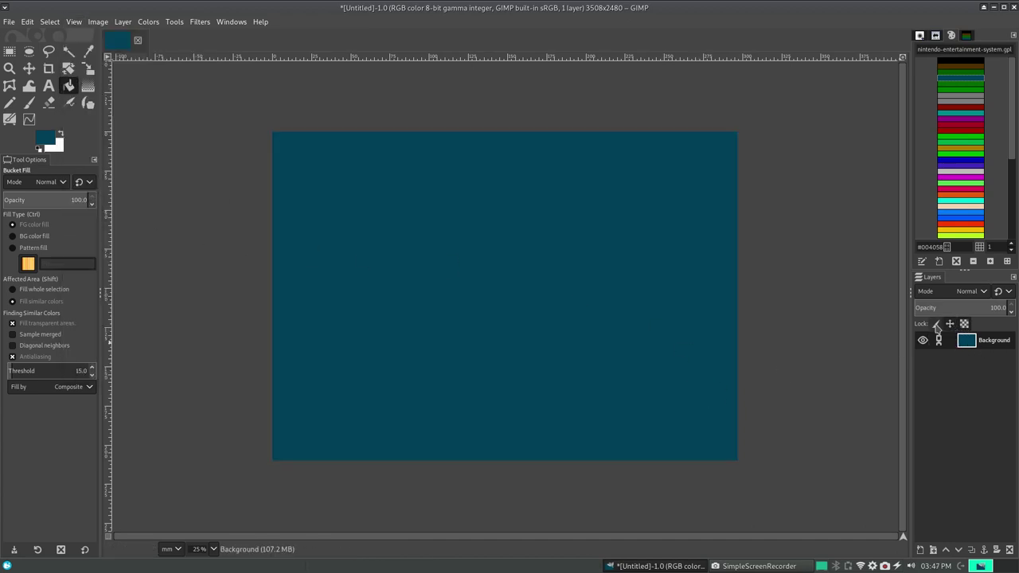
click(921, 550)
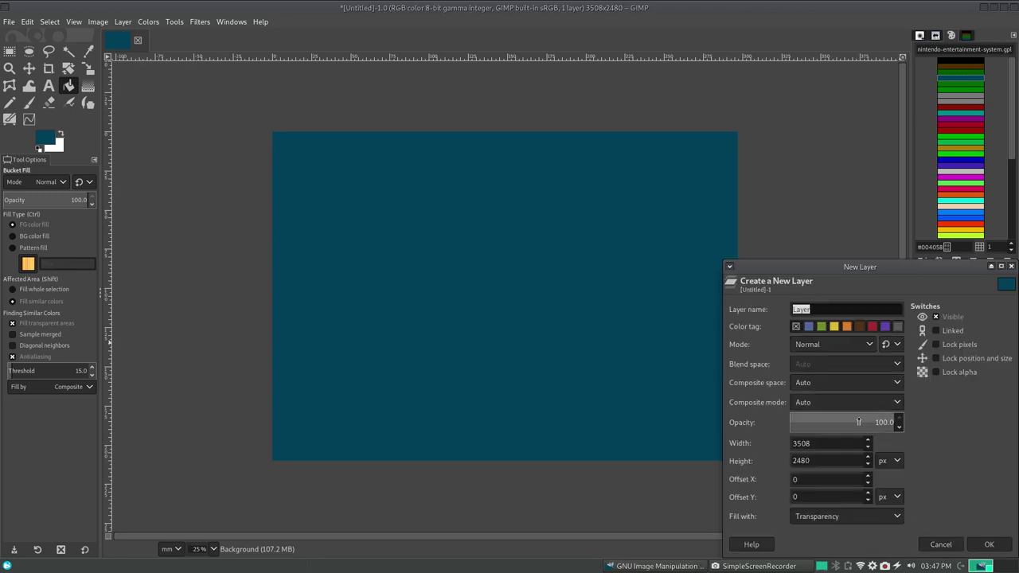
- Add a transparent layer named Layer and zoom the canvas to 50%
click(984, 545)
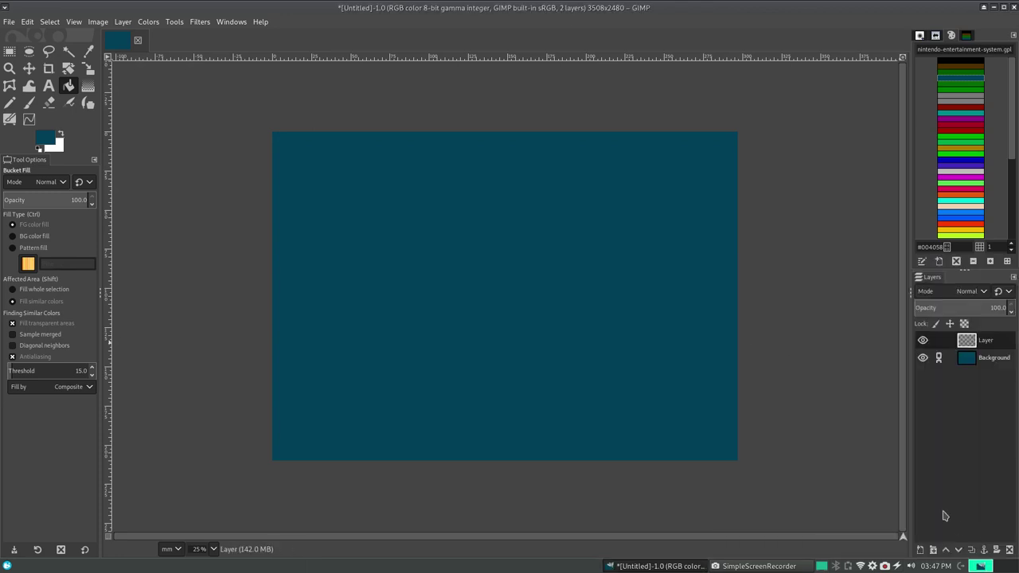
click(214, 549)
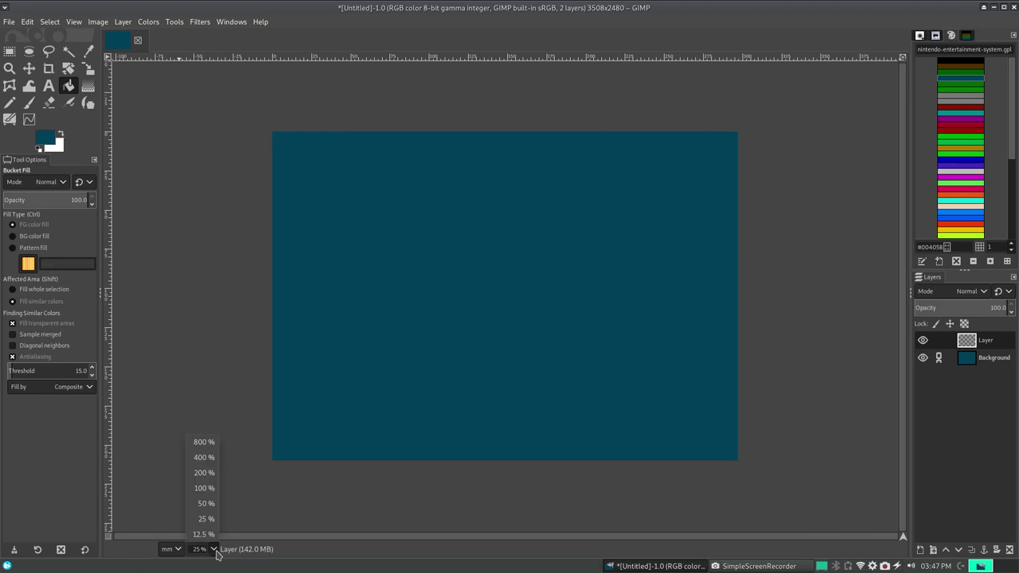
click(205, 503)
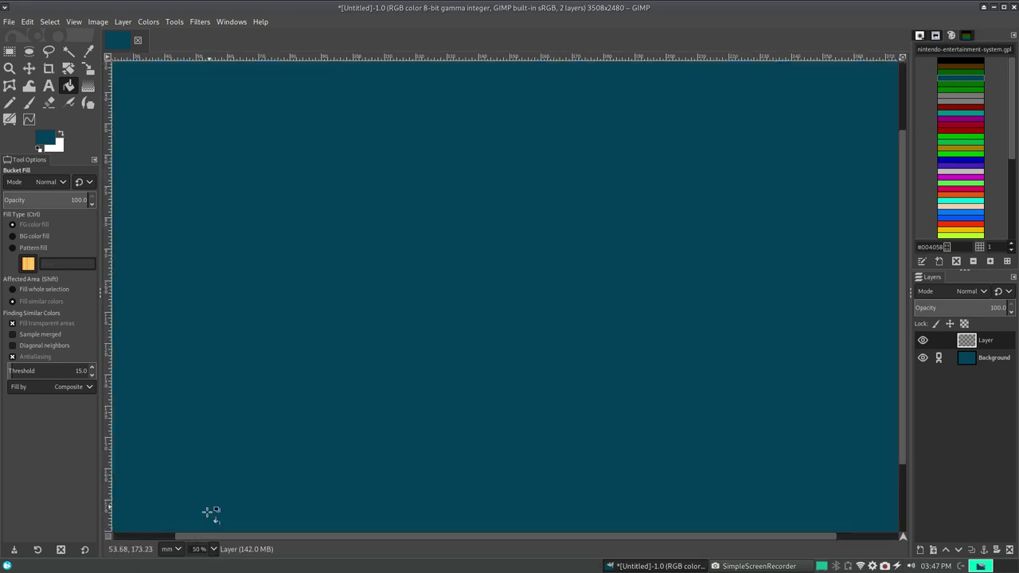
click(211, 512)
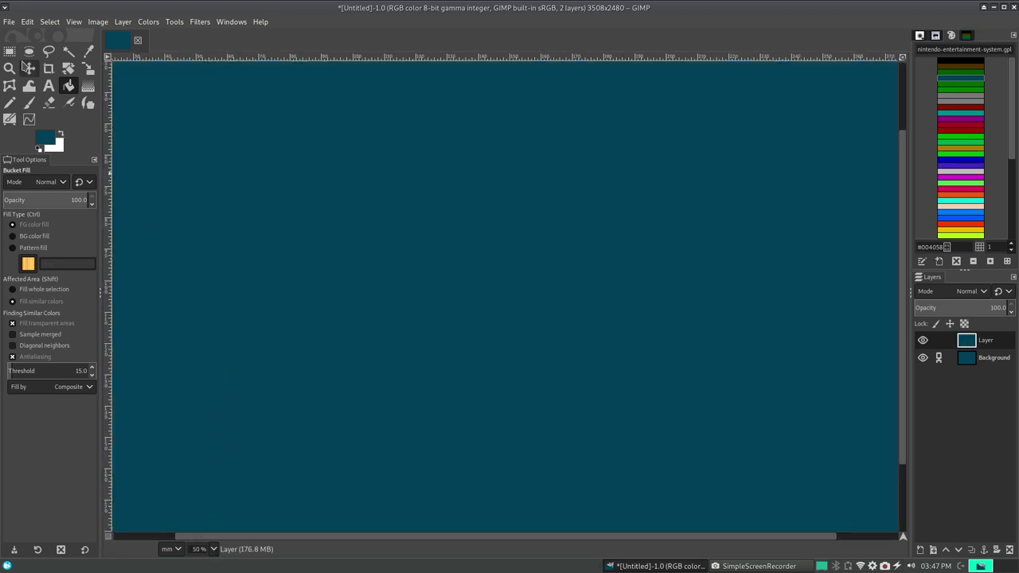
- Switch to the Paintbrush with the 1. Pixel brush and undo the stray teal fill
click(30, 104)
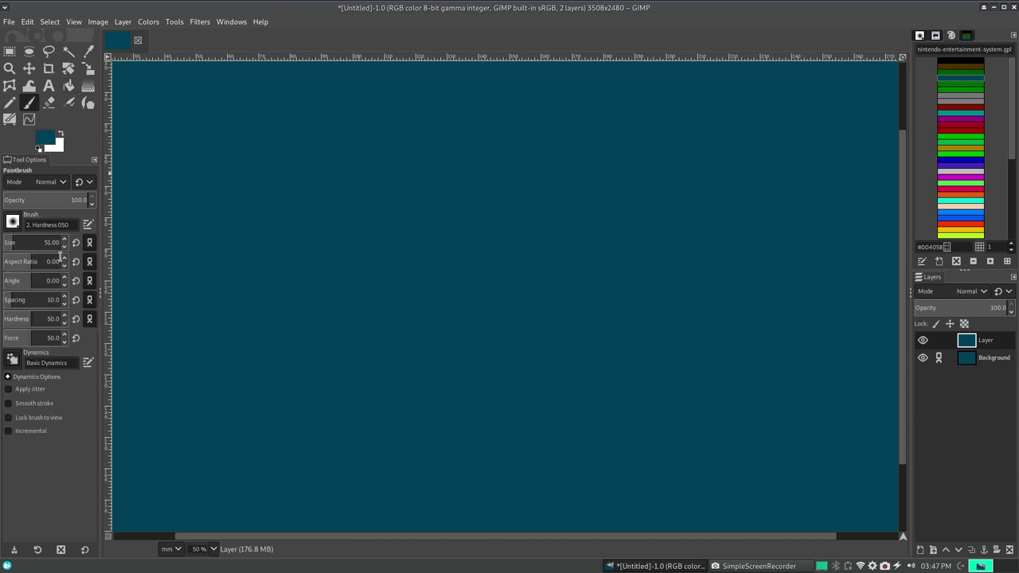
click(12, 222)
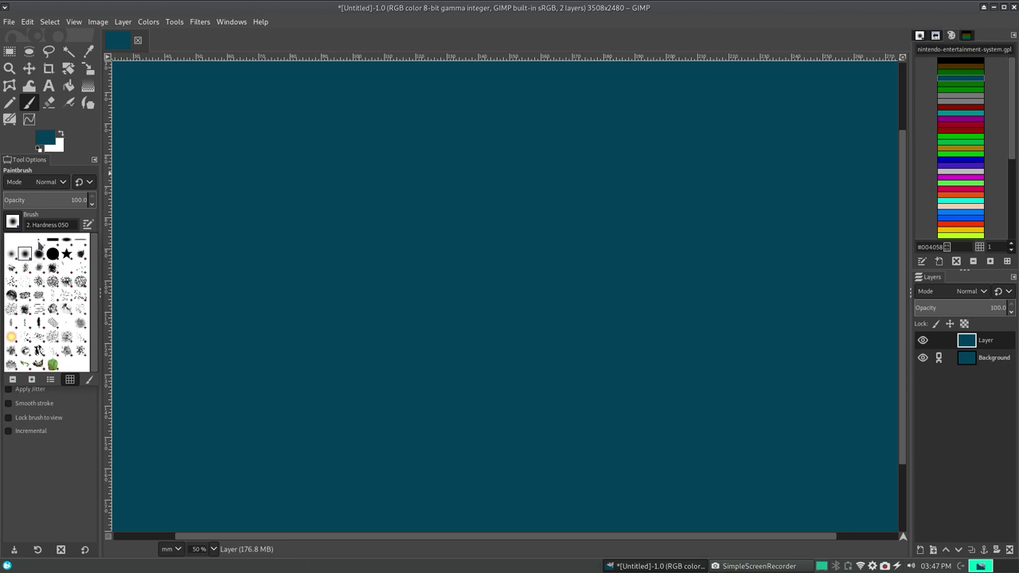
click(38, 241)
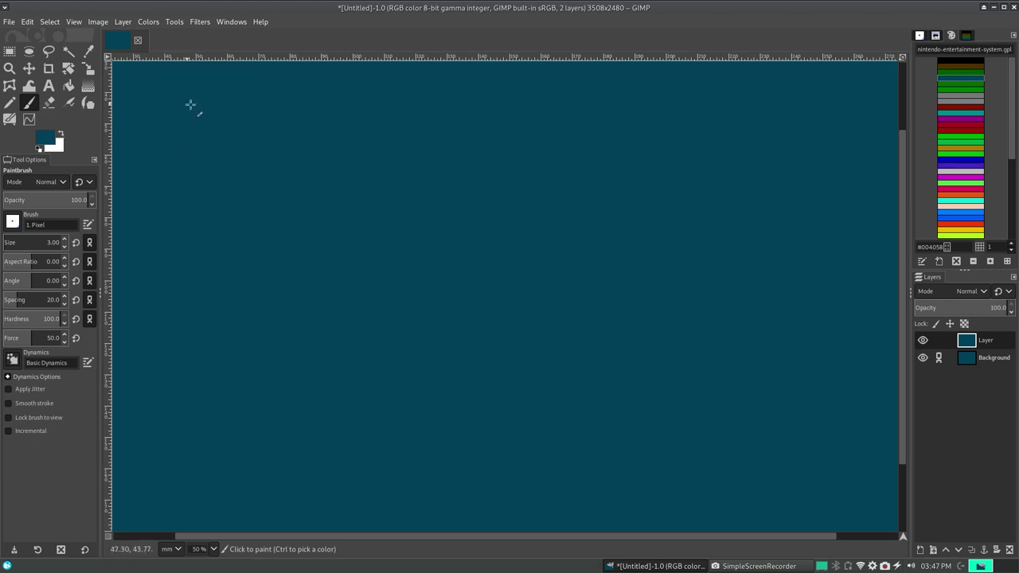
click(27, 22)
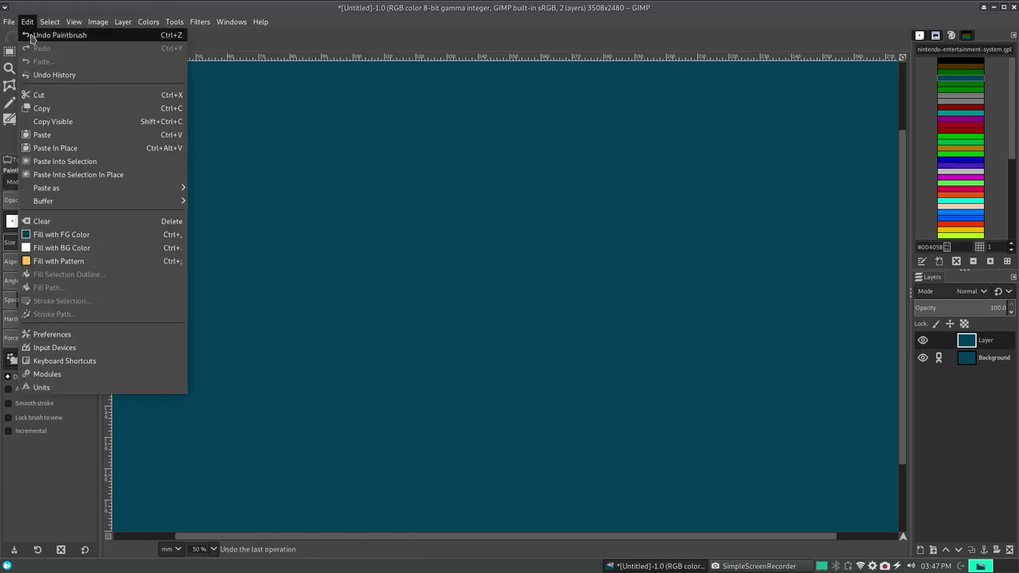
click(35, 40)
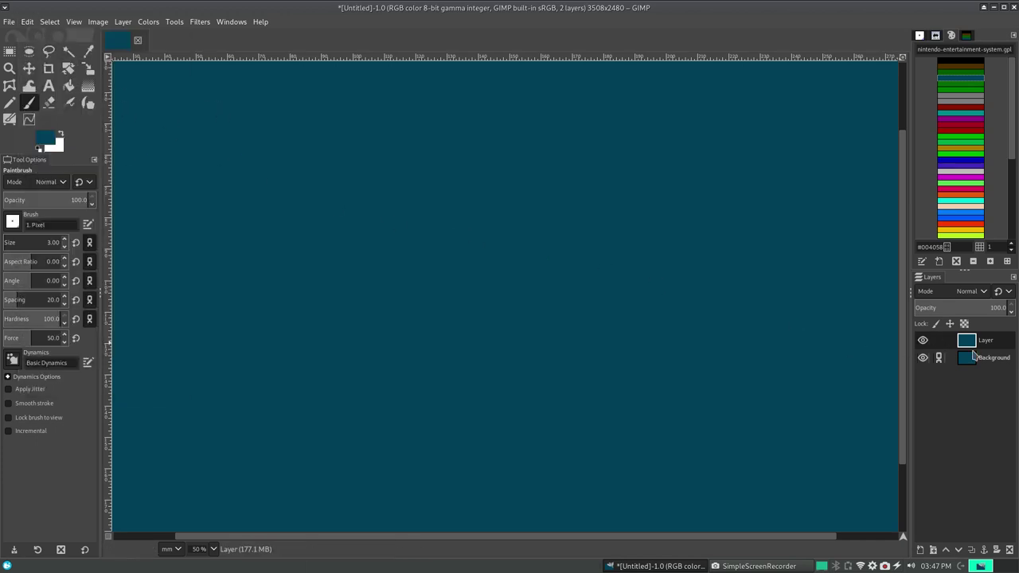
click(939, 341)
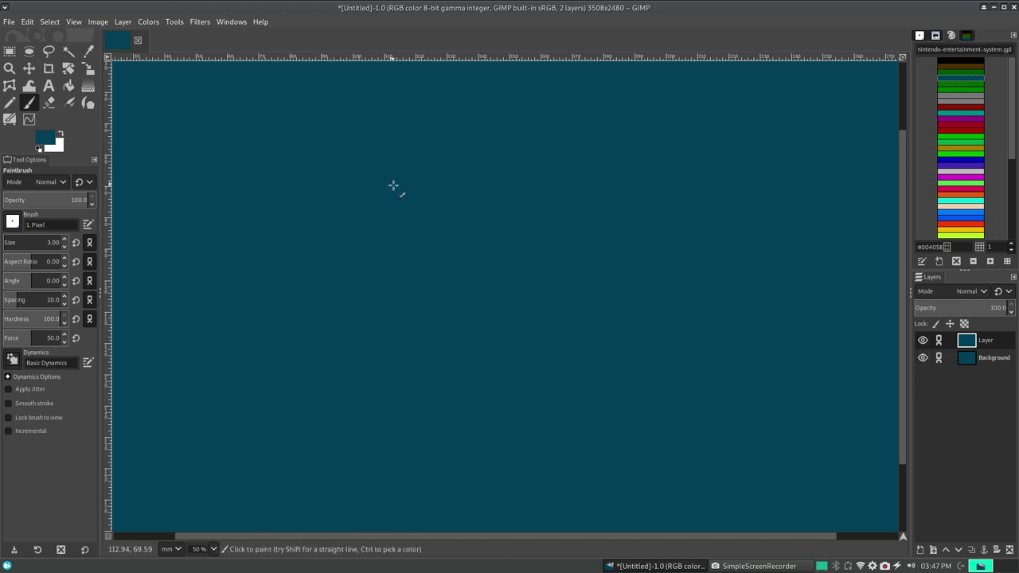
key(ctrl+z)
- Test a faint line, then set the paint colour to dark red #881400
shift+click(391, 188)
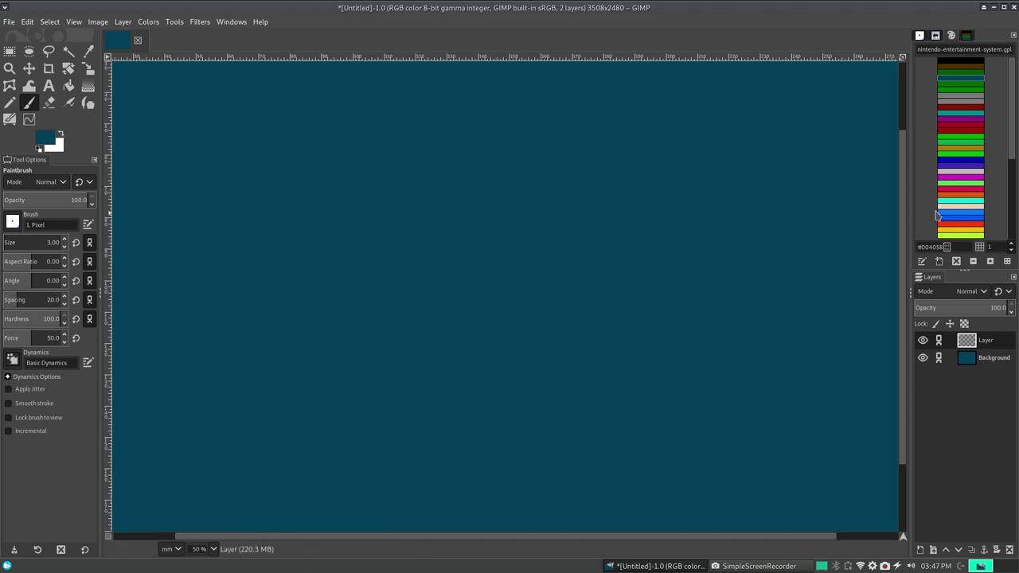
click(957, 87)
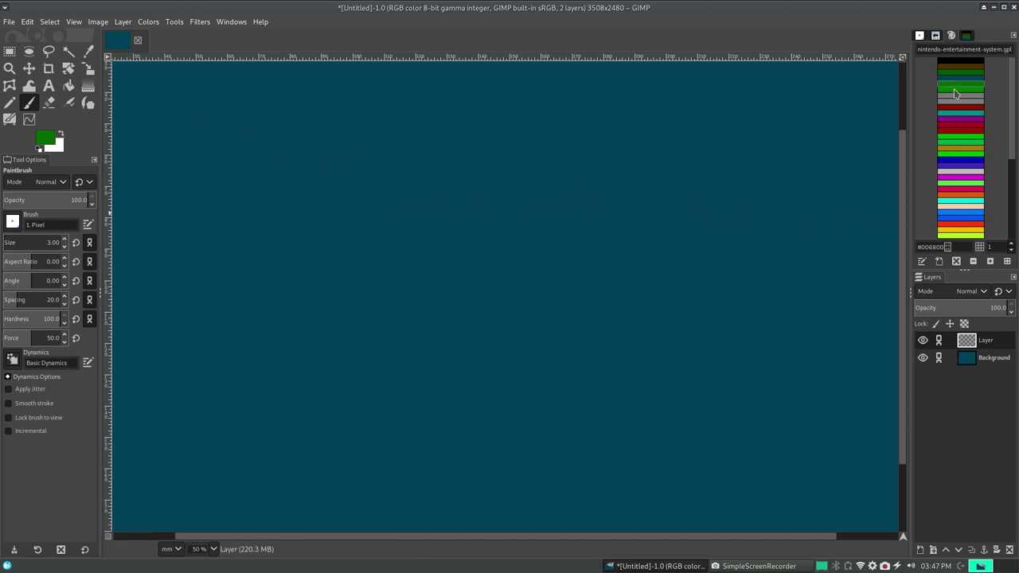
click(954, 90)
click(947, 107)
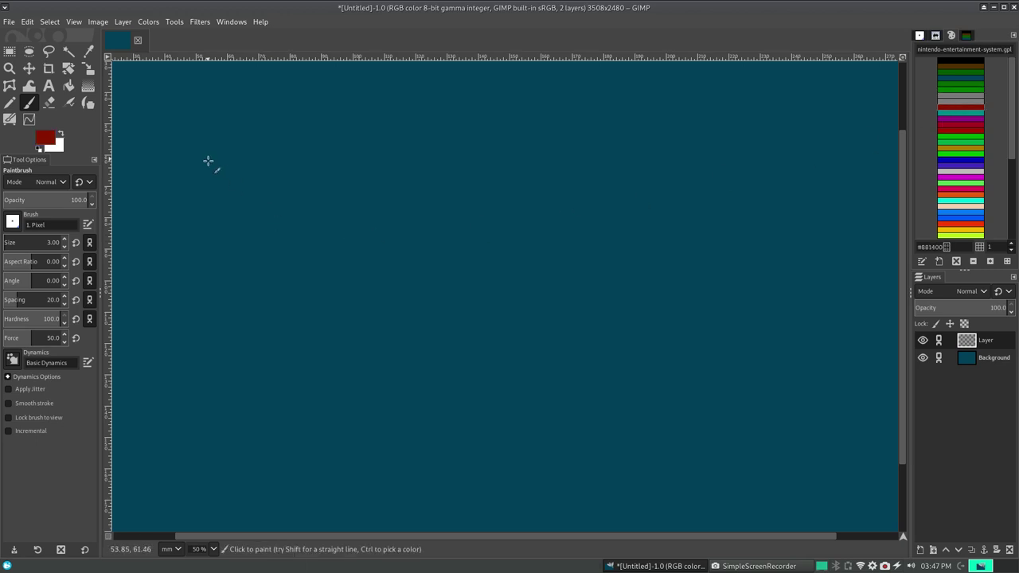
- Sketch the fish's body outline and feathery tail rays in thin dark red
drag(207, 160, 206, 216)
key(ctrl+z)
mouse_move(184, 129)
mouse_down()
mouse_move(187, 184)
mouse_move(279, 145)
mouse_up()
key(ctrl+z)
drag(170, 143, 217, 111)
key(ctrl+z)
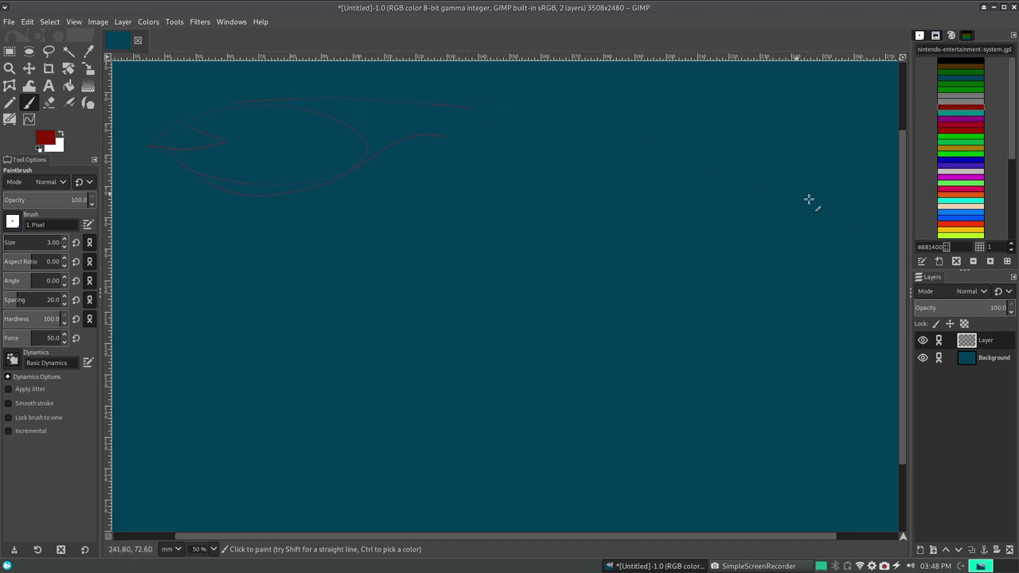
drag(904, 241, 900, 201)
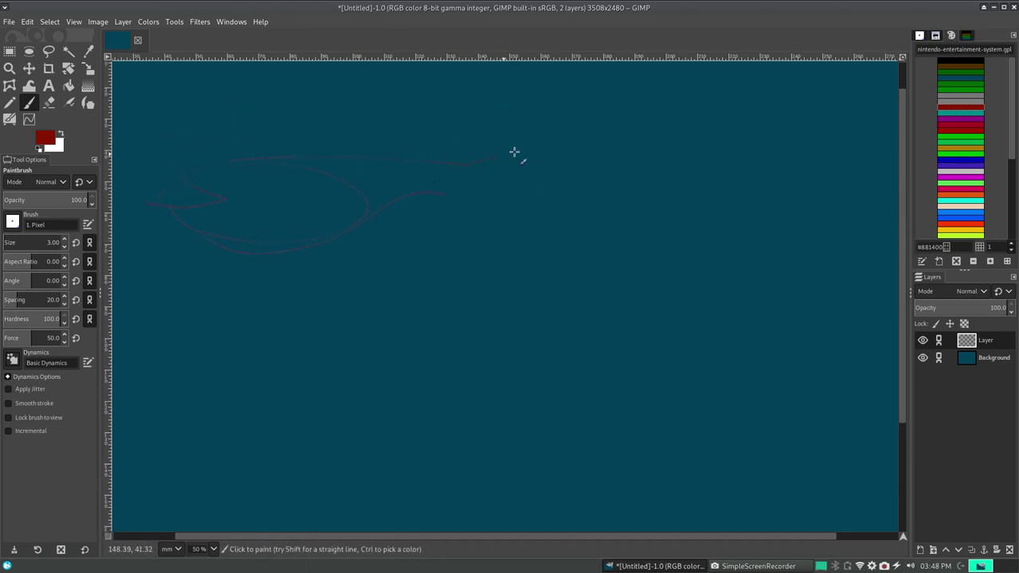
key(ctrl+z)
key(ctrl+z)
mouse_move(468, 165)
mouse_down()
mouse_move(502, 198)
mouse_move(460, 192)
mouse_up()
key(ctrl+z)
mouse_move(480, 159)
mouse_down()
mouse_move(552, 139)
mouse_move(546, 165)
mouse_move(456, 193)
mouse_up()
key(ctrl+z)
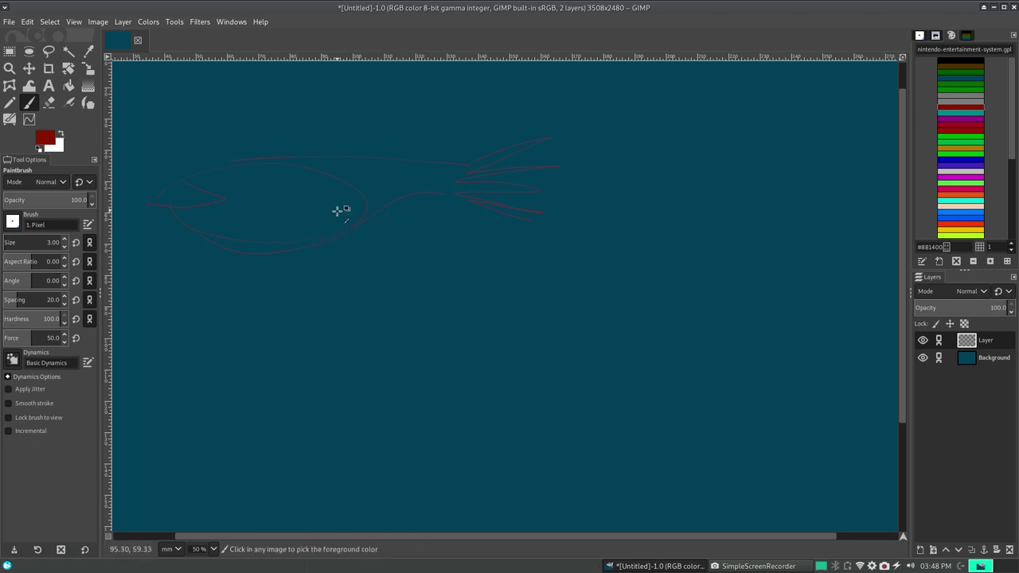
- Add the lower fin, a V-shaped top spine and the eye dot
drag(340, 212, 350, 277)
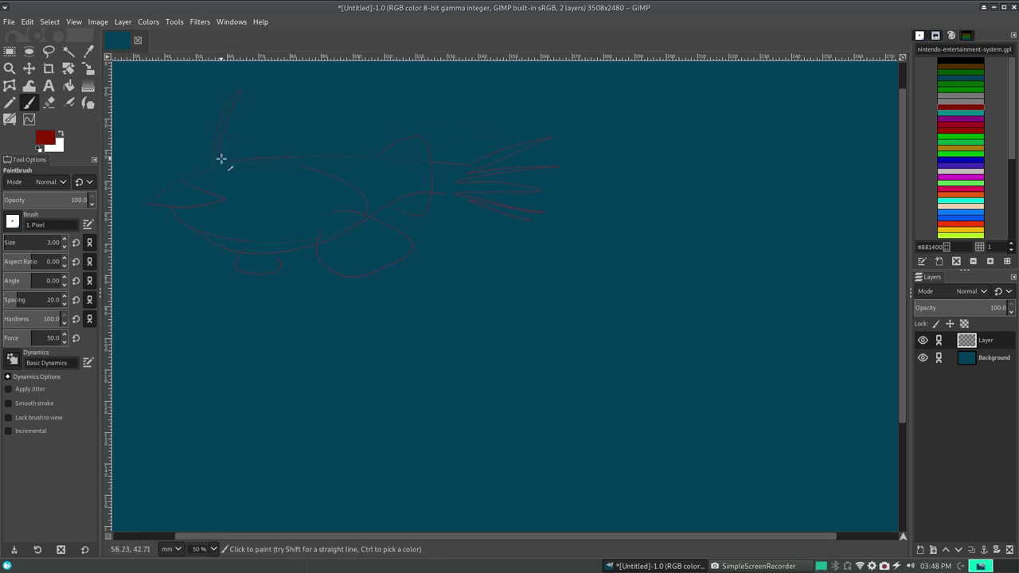
key(ctrl+z)
mouse_move(201, 117)
mouse_down()
mouse_move(246, 132)
mouse_move(265, 152)
mouse_up()
drag(239, 183, 238, 175)
- Set crimson #a80020 with the 2. Block 01 brush and test a stroke
click(956, 125)
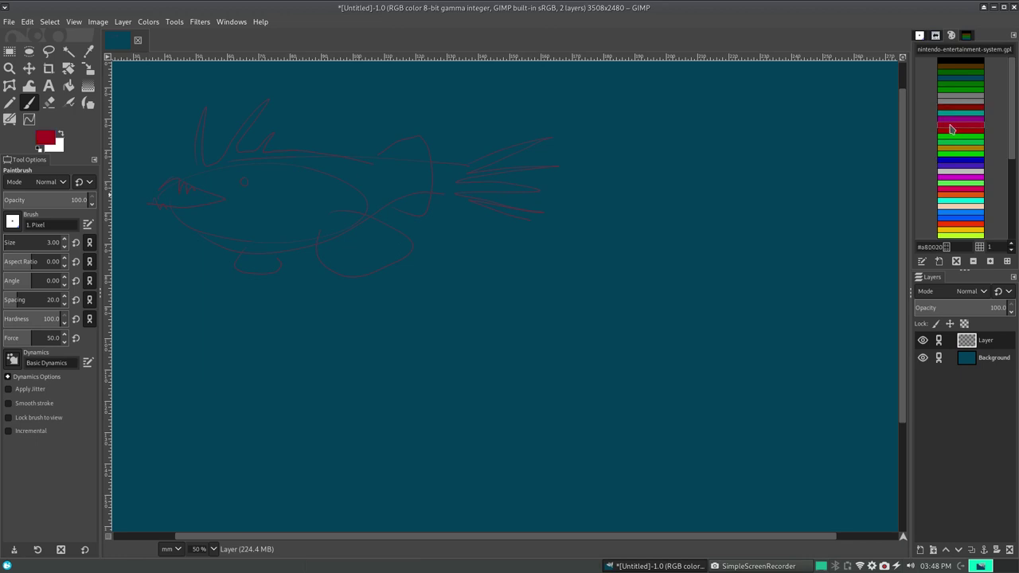
click(12, 223)
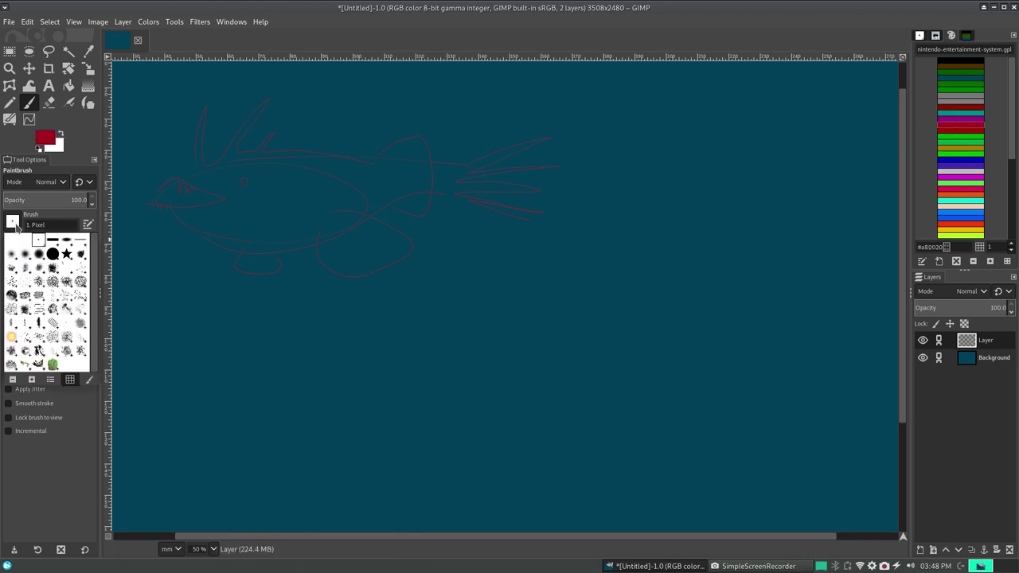
click(53, 240)
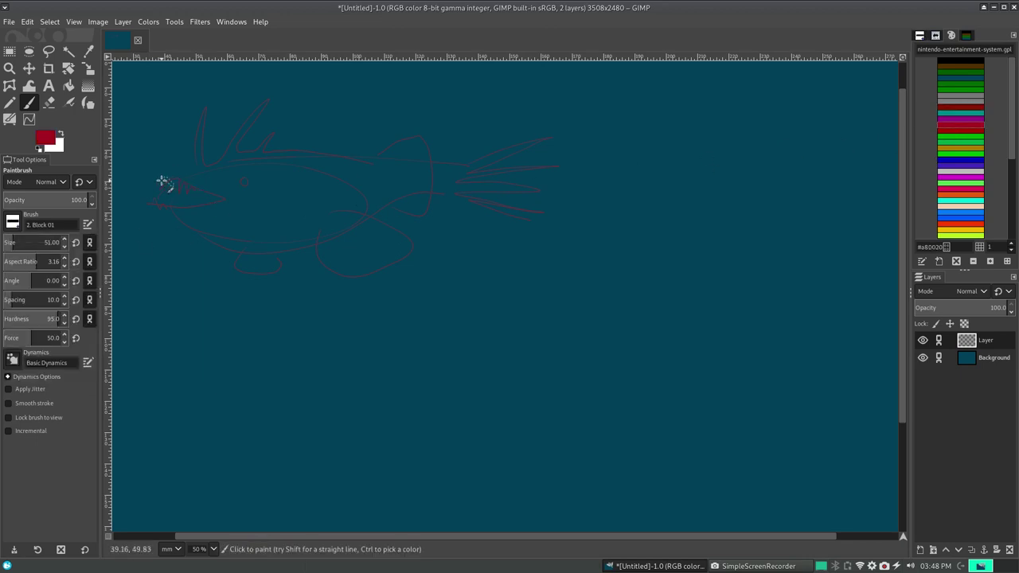
drag(169, 174, 151, 194)
key(ctrl+z)
- Paint the anglerfish's C-shaped head and a looping lure stalk in crimson
drag(642, 188, 801, 209)
key(ctrl+z)
mouse_move(640, 164)
mouse_down()
mouse_move(648, 151)
mouse_move(740, 155)
mouse_up()
key(ctrl+z)
key(ctrl+z)
drag(727, 132, 771, 203)
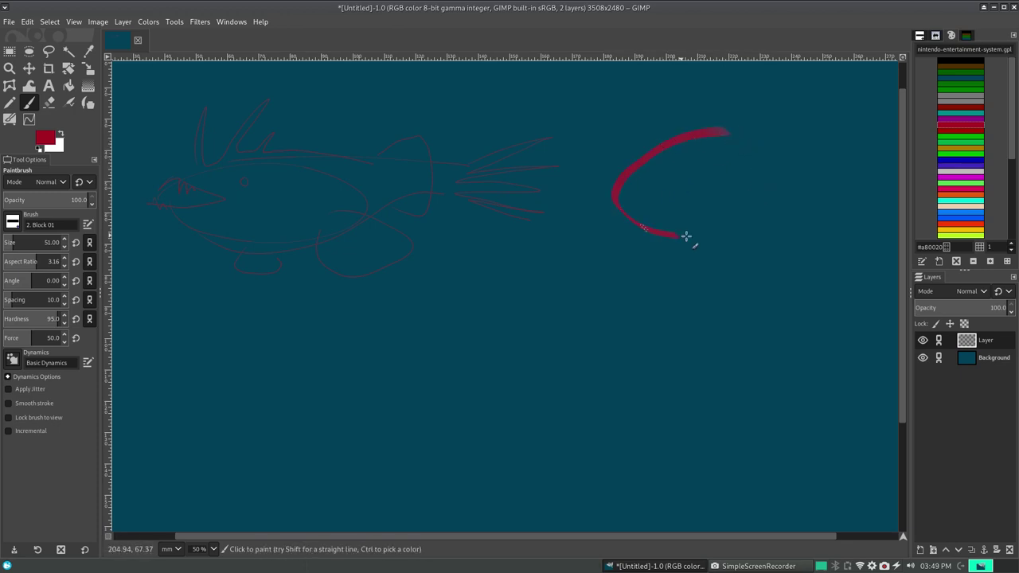
key(ctrl+z)
mouse_move(693, 126)
mouse_down()
mouse_move(645, 132)
mouse_move(700, 229)
mouse_move(796, 168)
mouse_up()
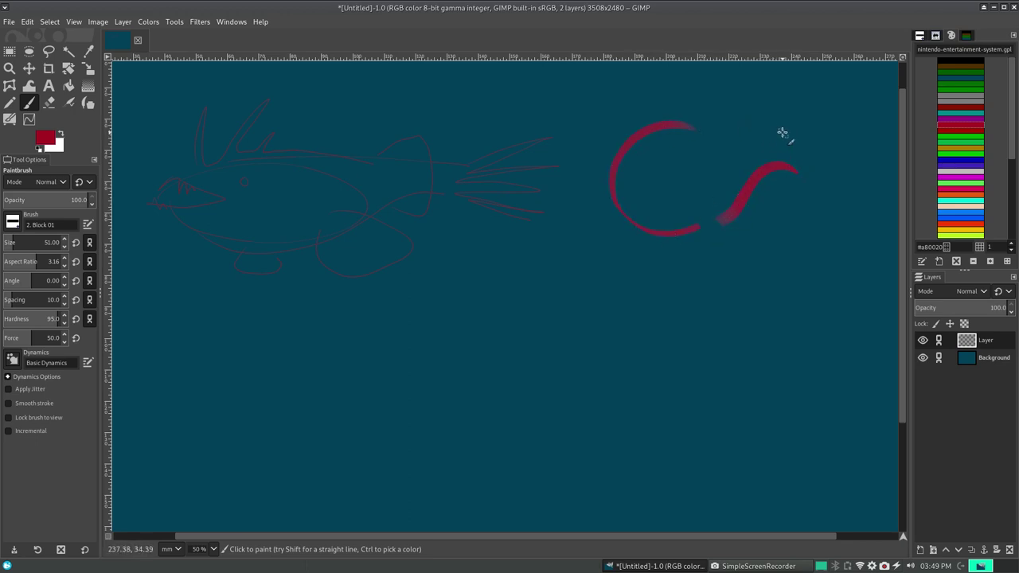
drag(774, 132, 855, 123)
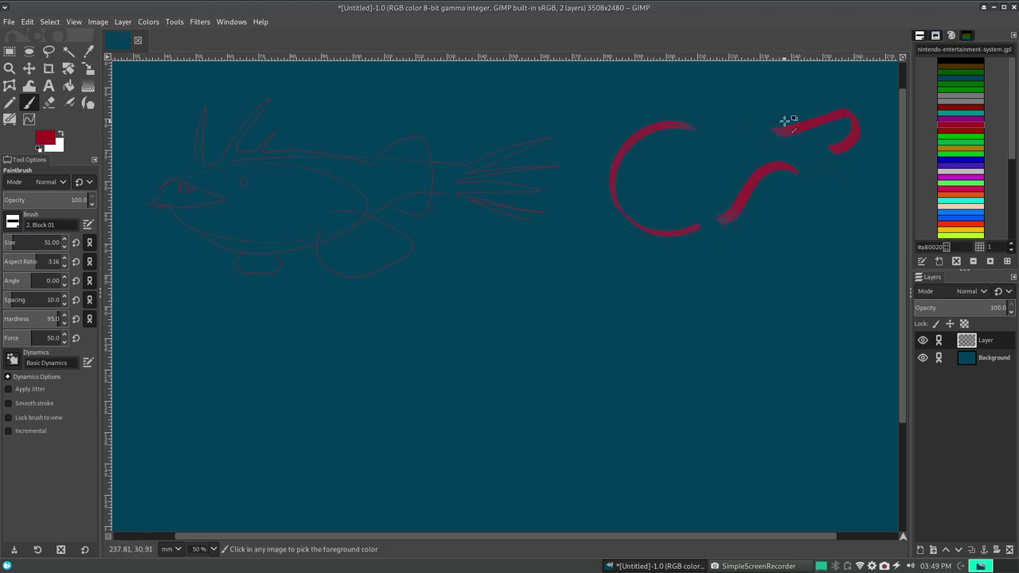
key(ctrl+z)
mouse_move(782, 123)
mouse_down()
mouse_move(846, 120)
mouse_move(808, 171)
mouse_up()
key(ctrl+z)
drag(796, 110, 788, 177)
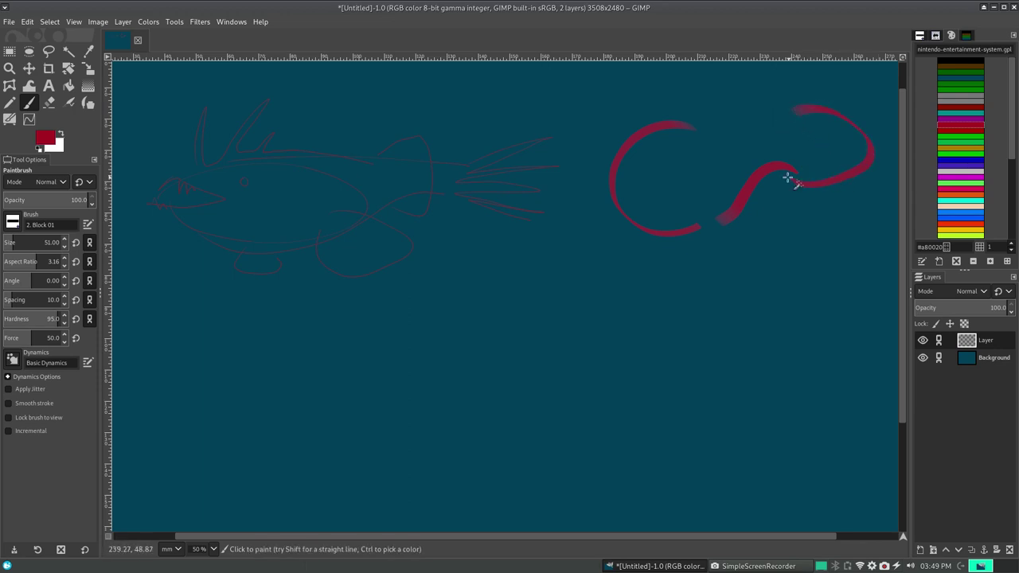
key(ctrl+z)
drag(801, 107, 804, 173)
- Redraw the anglerfish jaw arc and its rising right-side stroke
mouse_move(611, 149)
mouse_down()
mouse_move(673, 170)
mouse_move(672, 192)
mouse_up()
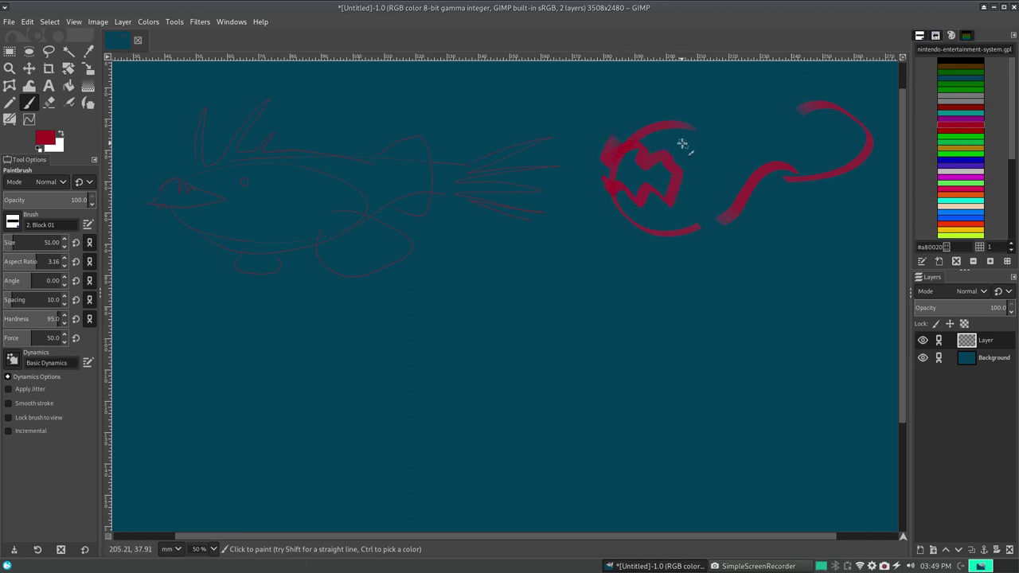
key(ctrl+z)
key(ctrl+z)
key(ctrl+z)
key(ctrl+z)
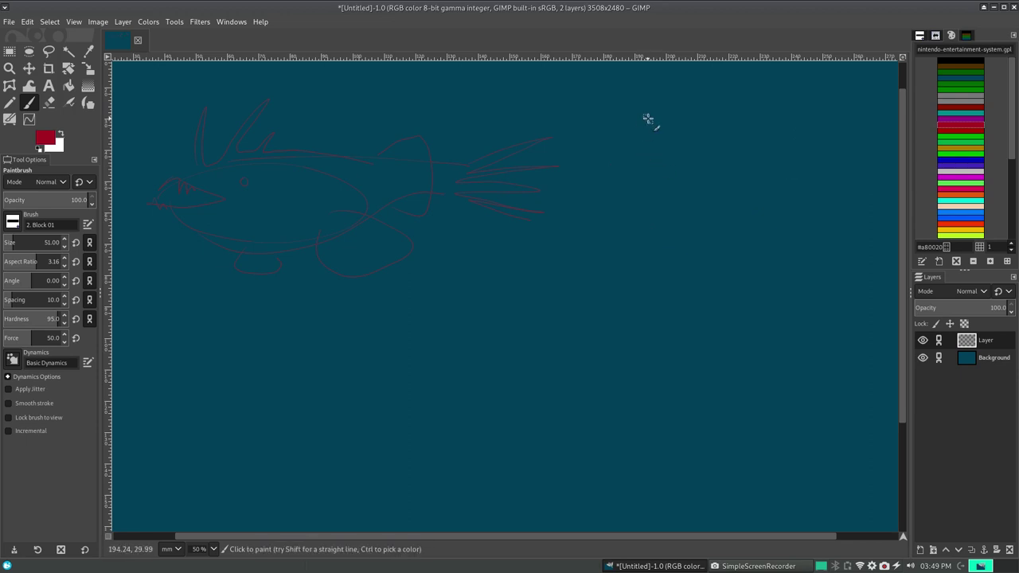
mouse_move(637, 106)
mouse_down()
mouse_move(605, 157)
mouse_move(790, 185)
mouse_up()
drag(640, 123, 752, 197)
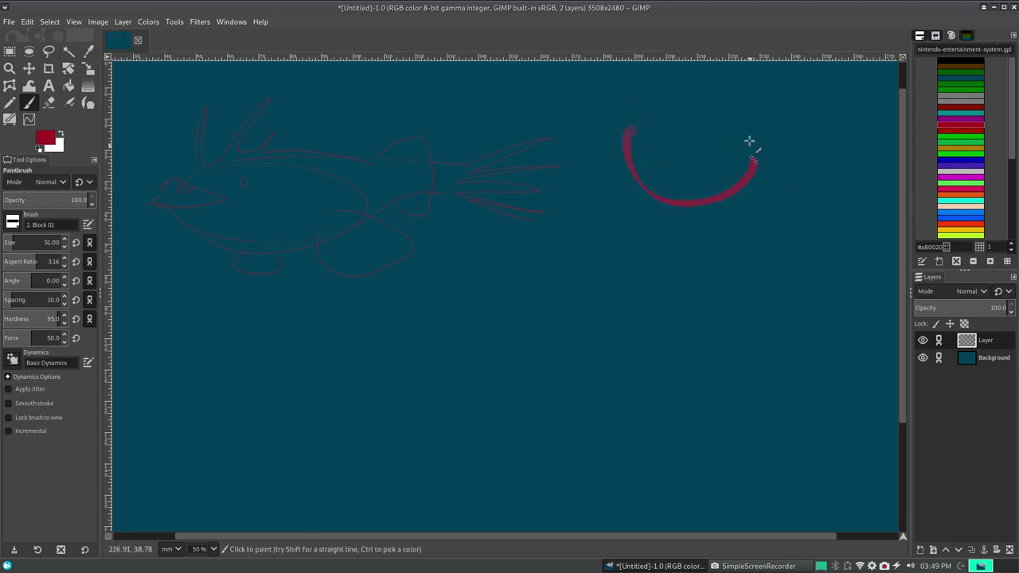
key(ctrl+z)
drag(641, 126, 747, 199)
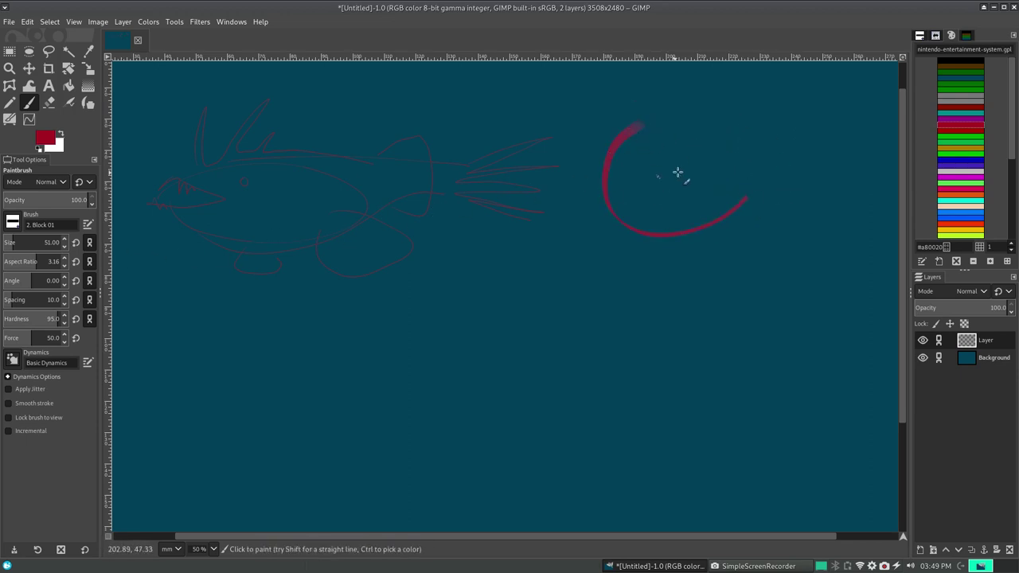
key(ctrl+z)
mouse_move(623, 142)
mouse_down()
mouse_move(745, 208)
mouse_move(835, 166)
mouse_up()
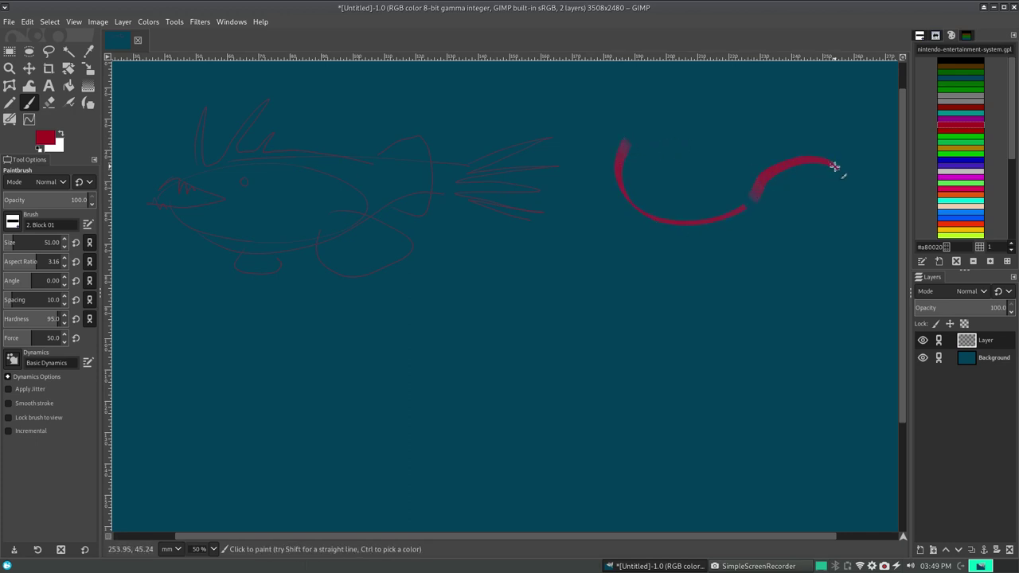
key(ctrl+z)
drag(752, 199, 812, 149)
- Add zigzag teeth, the head's top arc, spiky fins and a thicker mouth
drag(625, 143, 688, 159)
mouse_move(644, 156)
mouse_down()
mouse_move(767, 82)
mouse_move(788, 110)
mouse_move(845, 103)
mouse_up()
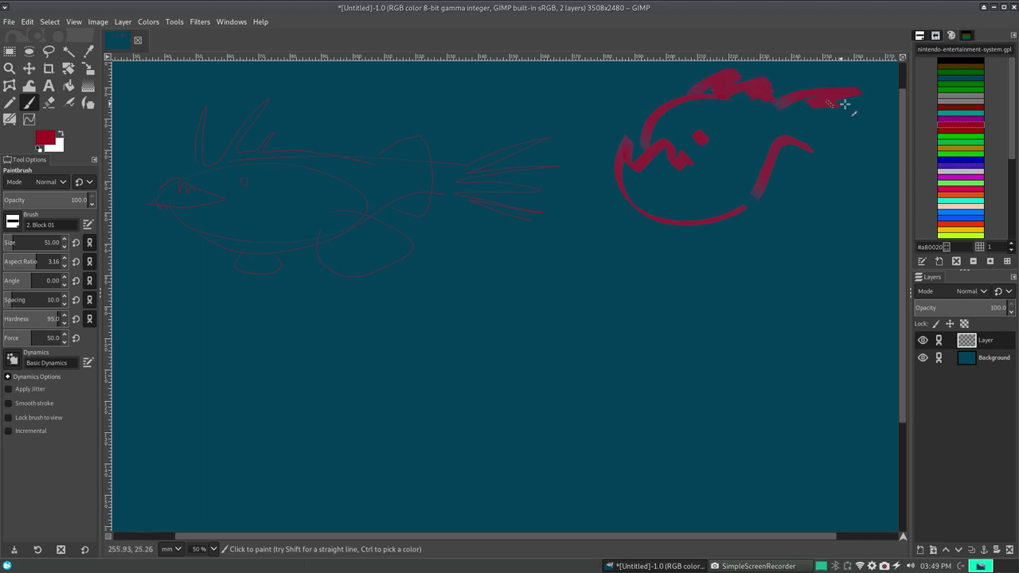
mouse_move(771, 165)
mouse_down()
mouse_move(794, 176)
mouse_move(767, 187)
mouse_move(724, 141)
mouse_move(747, 165)
mouse_move(733, 170)
mouse_move(729, 143)
mouse_up()
mouse_move(630, 147)
mouse_down()
mouse_move(646, 134)
mouse_move(650, 65)
mouse_move(629, 72)
mouse_move(637, 79)
mouse_up()
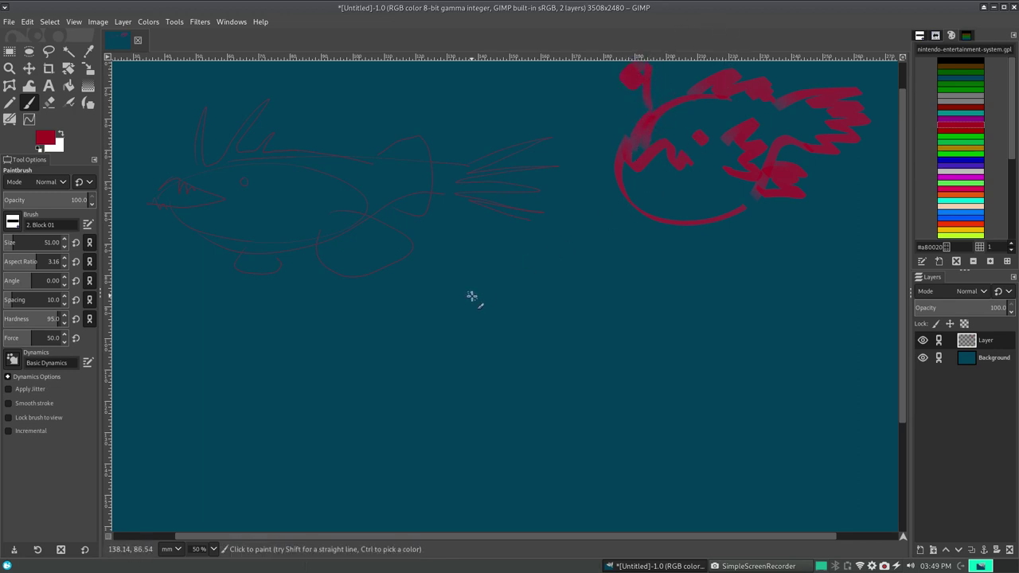
- Switch to the Block 02 brush and test a red stroke below the anglerfish
click(14, 224)
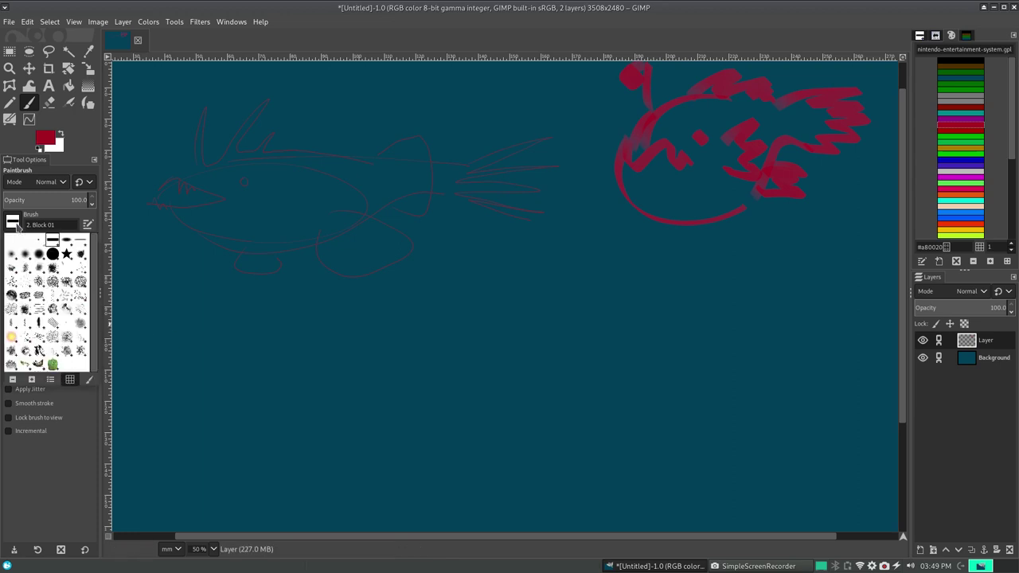
click(72, 244)
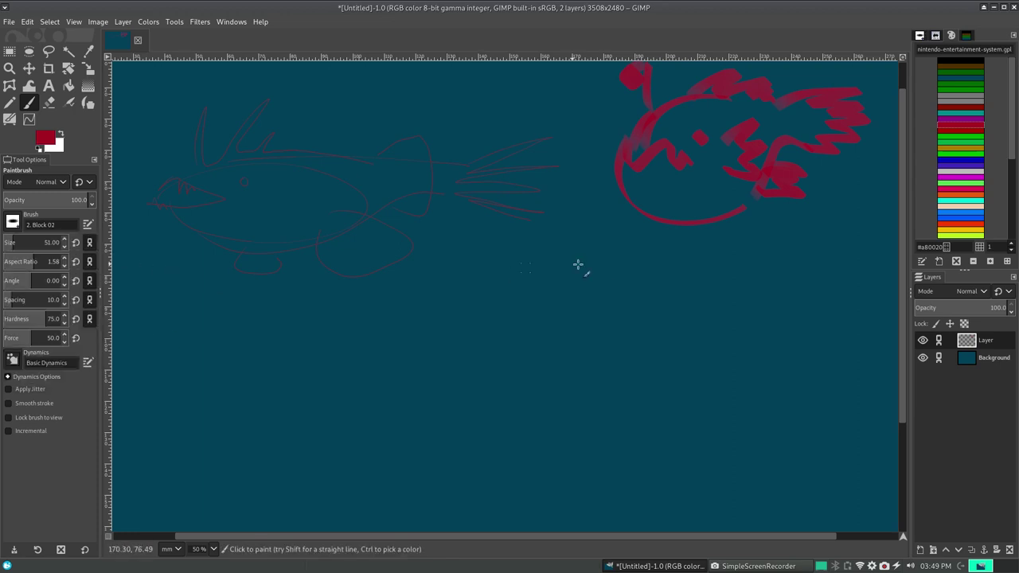
drag(624, 295, 759, 321)
key(ctrl+z)
- Paint the lower creature's round body in red #a81000
click(960, 130)
drag(590, 329, 640, 393)
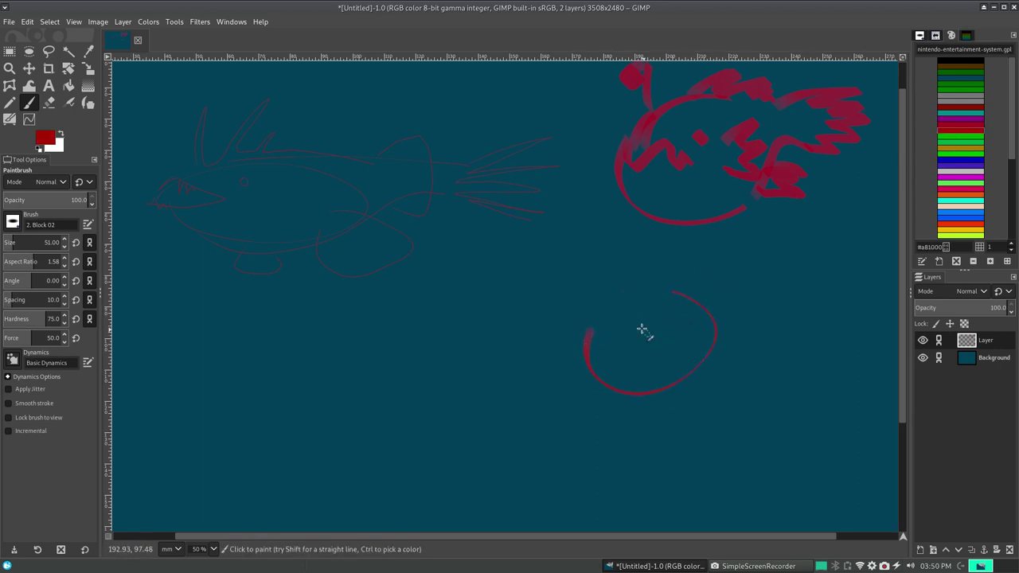
key(ctrl+z)
drag(618, 288, 683, 309)
key(ctrl+z)
drag(761, 294, 640, 374)
key(ctrl+z)
mouse_move(760, 295)
mouse_down()
mouse_move(756, 353)
mouse_move(621, 343)
mouse_up()
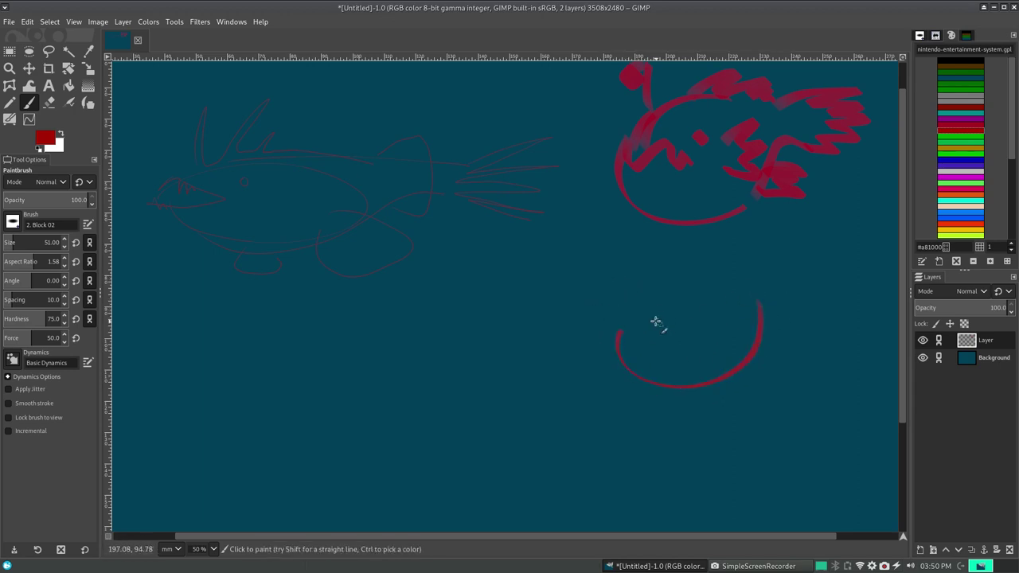
drag(613, 301, 750, 311)
key(ctrl+z)
drag(634, 285, 758, 322)
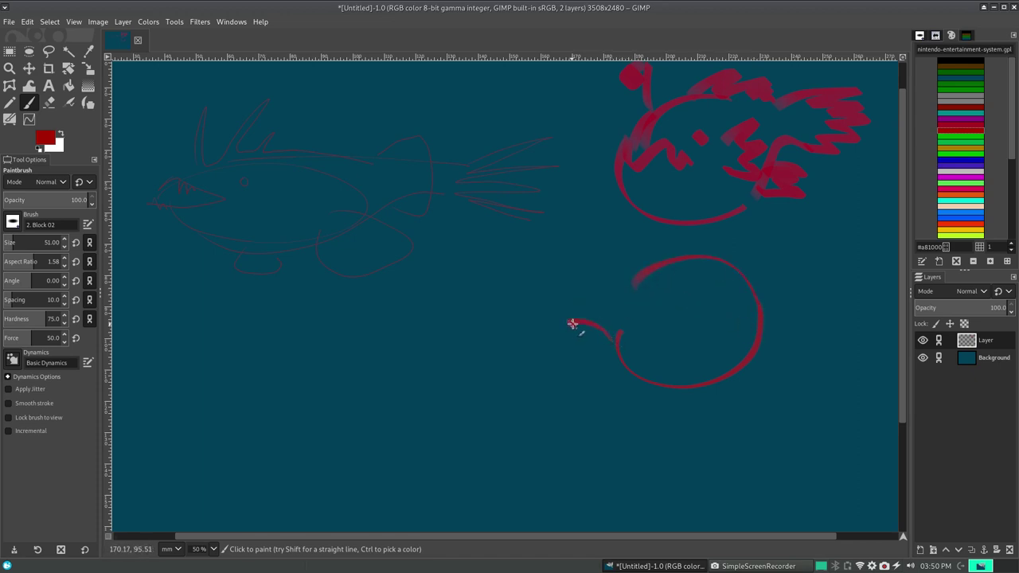
- Add arcs and hair-like strokes above the lower circle and at its tip
drag(572, 285, 747, 284)
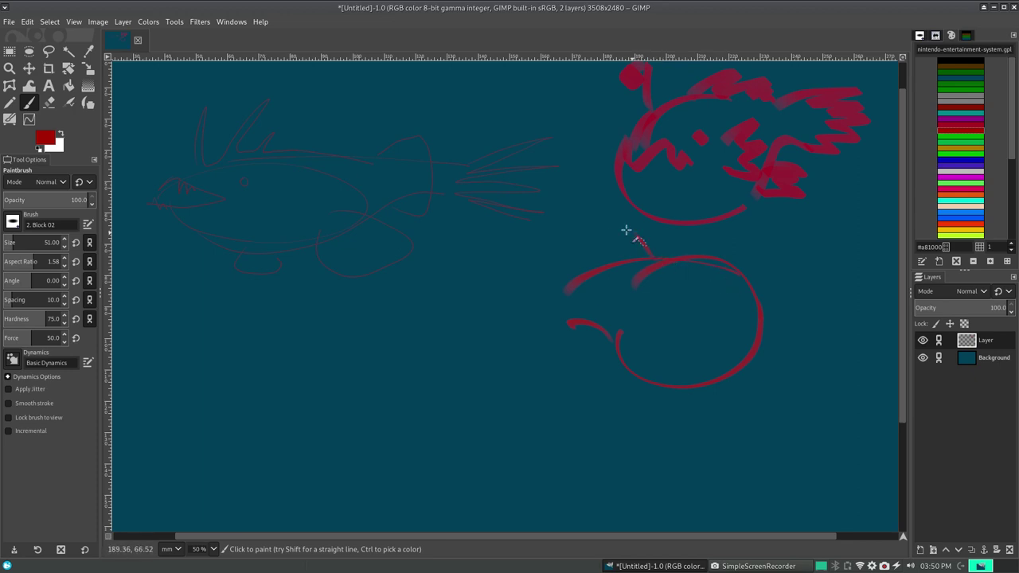
drag(605, 227, 595, 271)
drag(605, 227, 629, 217)
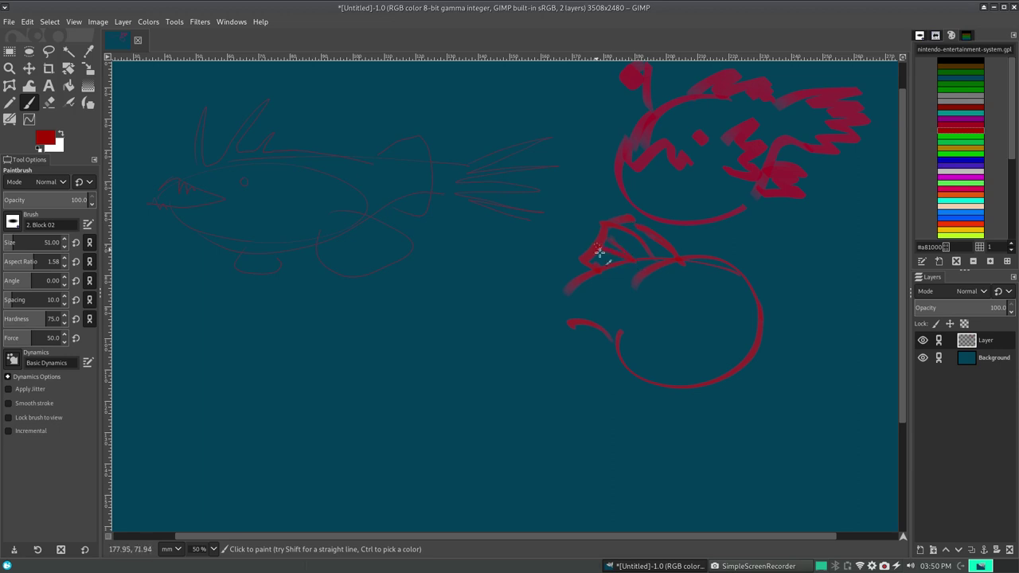
key(ctrl+z)
key(ctrl+z)
key(ctrl+z)
key(ctrl+z)
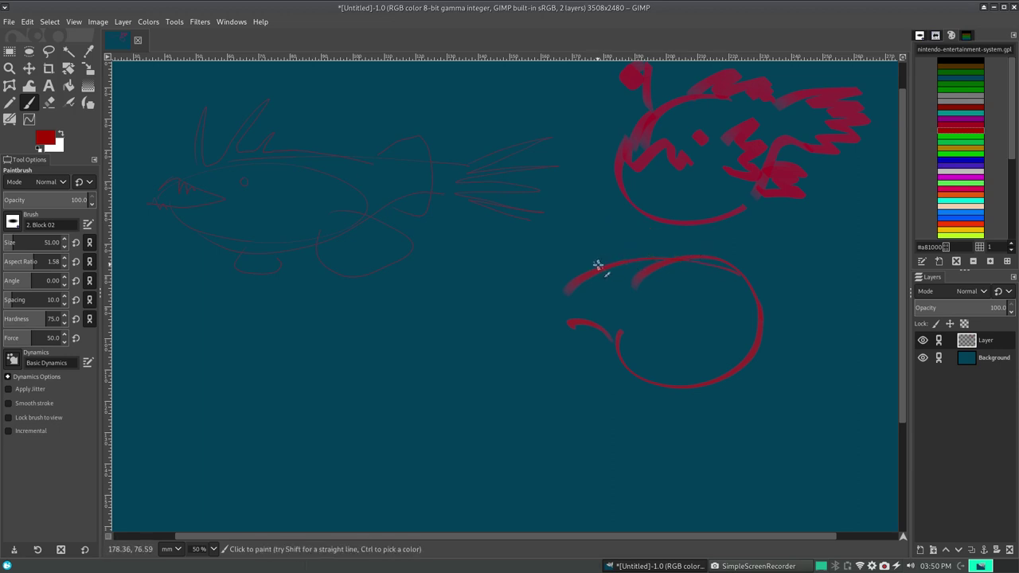
mouse_move(600, 271)
mouse_down()
mouse_move(688, 241)
mouse_move(653, 257)
mouse_up()
key(ctrl+z)
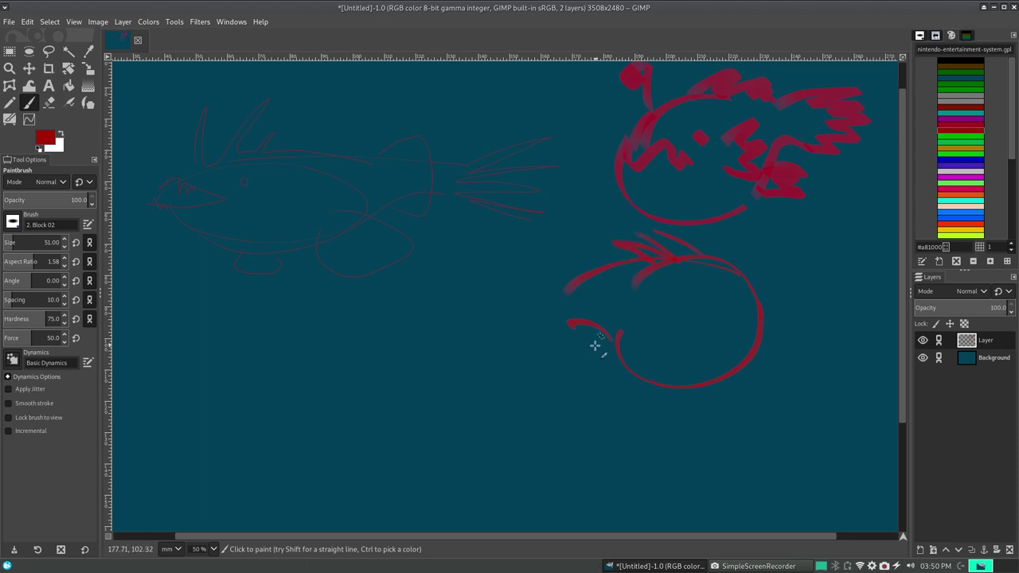
mouse_move(595, 346)
mouse_down()
mouse_move(569, 322)
mouse_move(587, 360)
mouse_up()
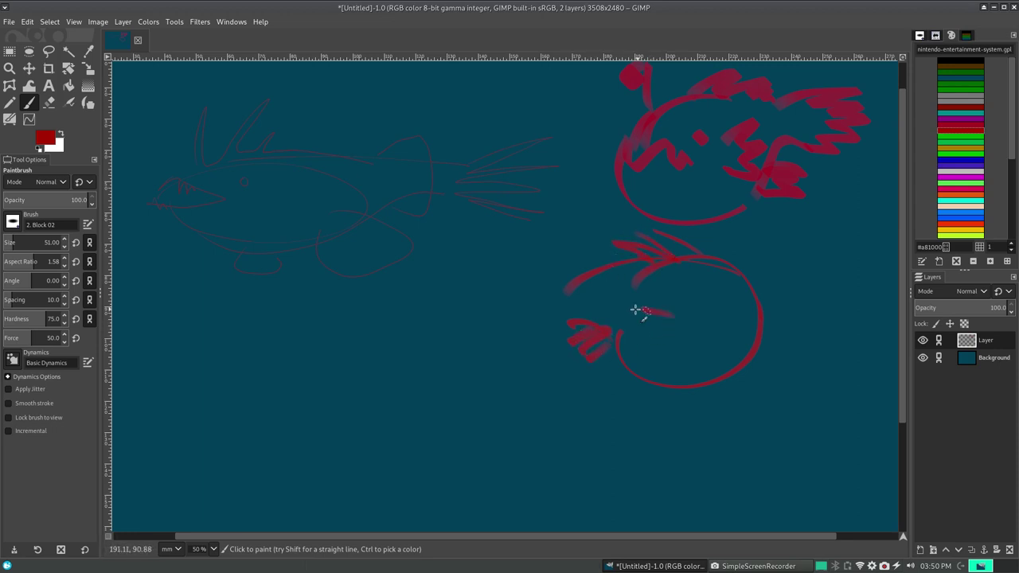
- Add bottom-edge marks, left fin strokes and the lure arcing from the top
mouse_move(639, 312)
mouse_down()
mouse_move(673, 335)
mouse_move(660, 326)
mouse_move(645, 341)
mouse_move(712, 309)
mouse_up()
key(ctrl+z)
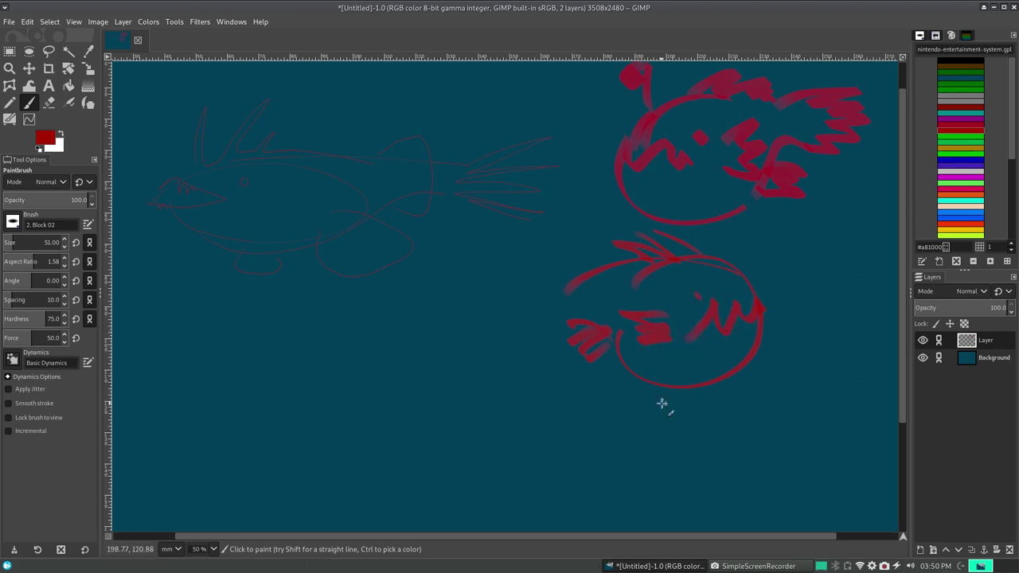
drag(742, 372, 720, 378)
drag(648, 380, 661, 377)
key(ctrl+z)
mouse_move(590, 269)
mouse_down()
mouse_move(546, 250)
mouse_move(573, 266)
mouse_move(537, 270)
mouse_move(505, 300)
mouse_move(565, 324)
mouse_up()
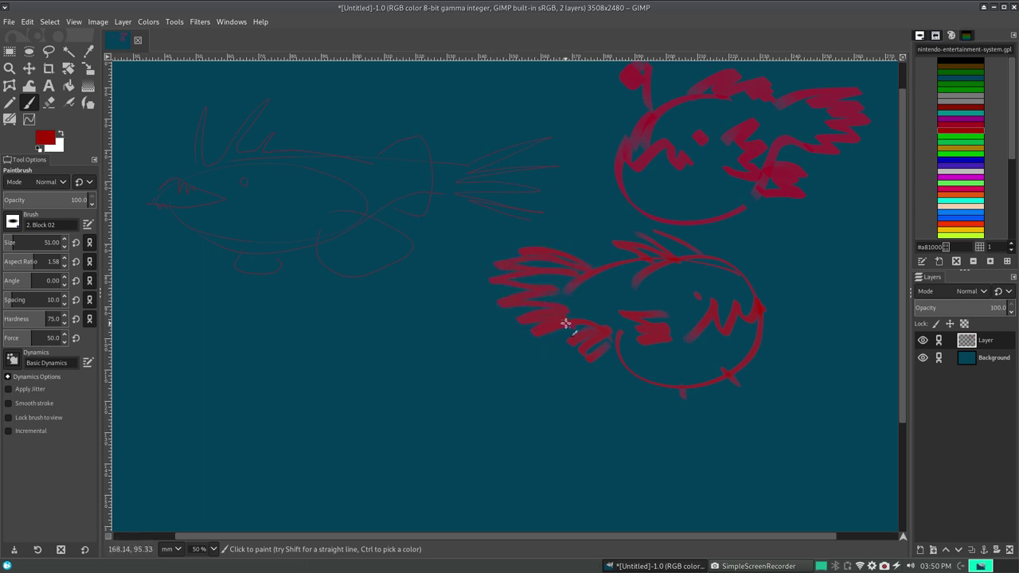
drag(719, 258, 795, 243)
- Try the Block 03 brush, then select the 2. Star brush and test it
click(16, 225)
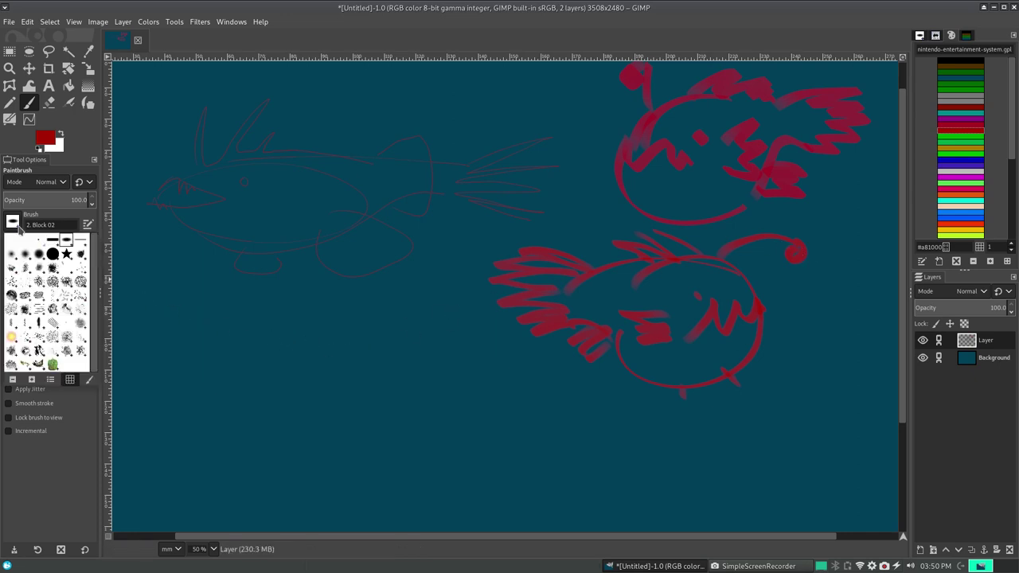
click(81, 240)
mouse_move(299, 347)
mouse_down()
mouse_move(359, 390)
mouse_move(556, 386)
mouse_up()
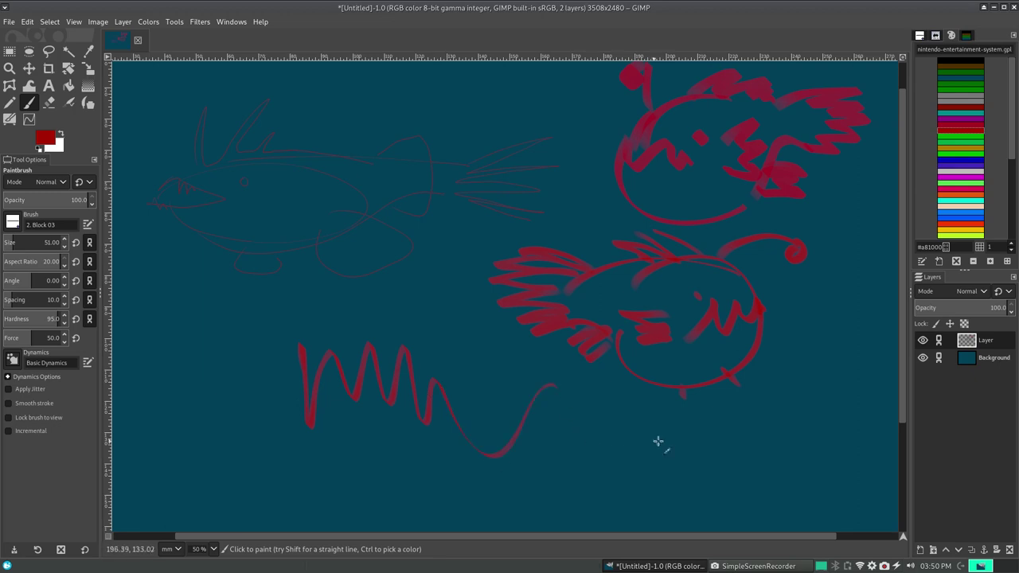
key(ctrl+z)
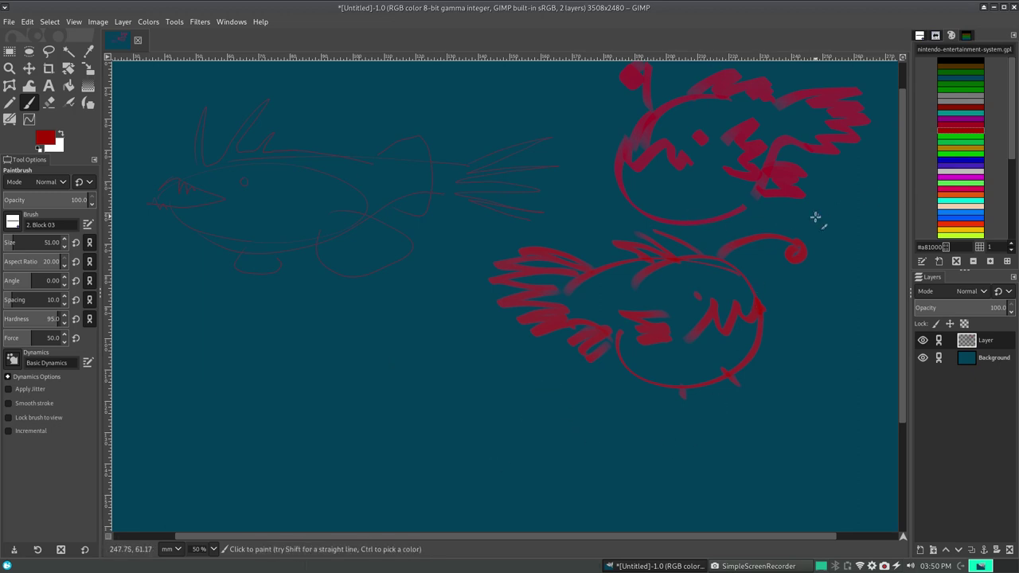
click(12, 224)
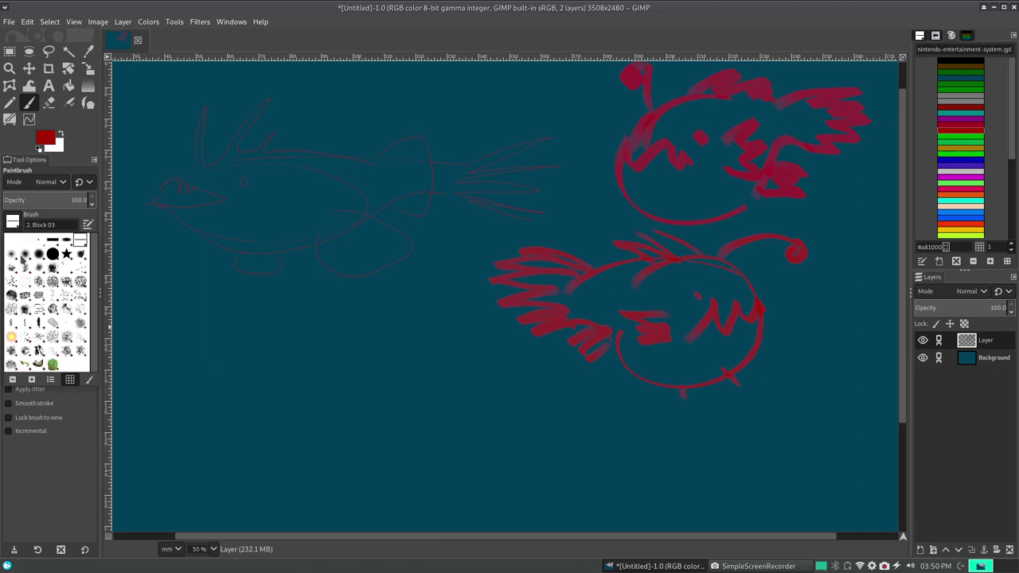
double_click(66, 254)
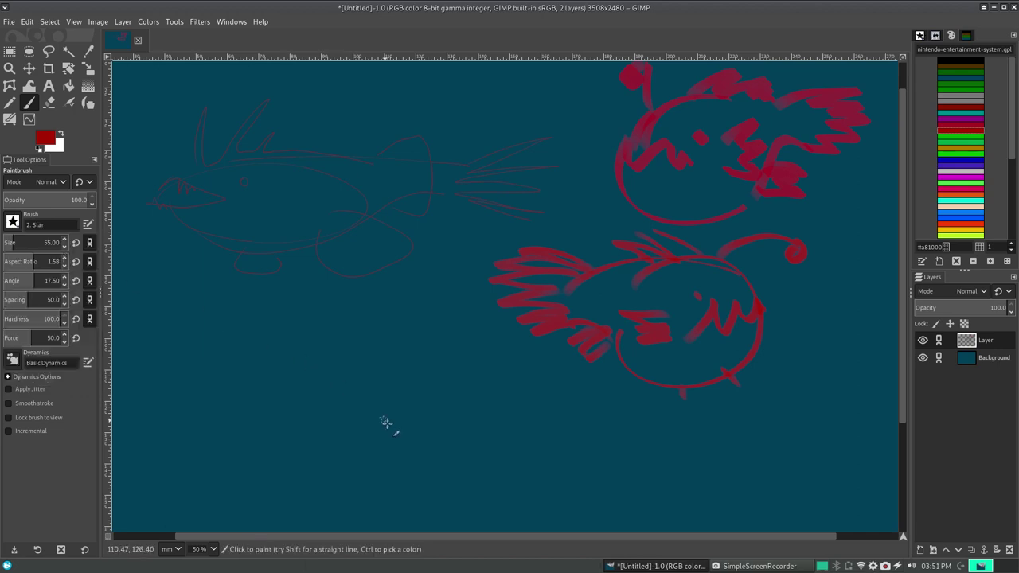
mouse_move(379, 424)
mouse_down()
mouse_move(527, 437)
mouse_move(732, 478)
mouse_up()
key(ctrl+z)
- Trace the left fish's belly with spiky Star-brush strokes
drag(153, 190, 188, 196)
key(ctrl+z)
mouse_move(239, 149)
mouse_down()
mouse_move(282, 130)
mouse_move(319, 150)
mouse_move(376, 156)
mouse_up()
key(ctrl+z)
drag(145, 207, 365, 222)
drag(391, 209, 467, 213)
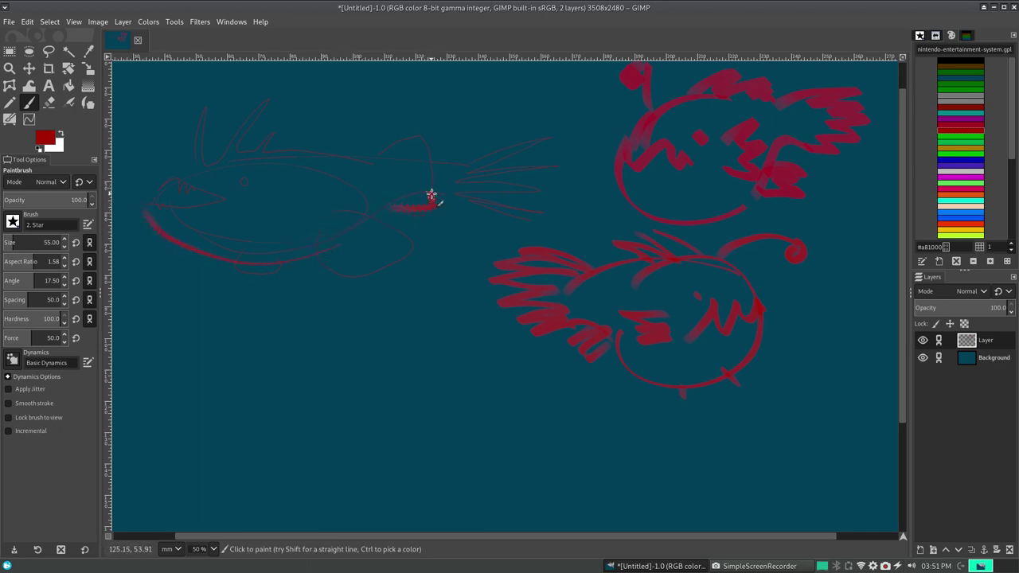
key(ctrl+z)
- Bolden the lower fish's belly and right edge and the upper fish's lower outline
drag(606, 348, 726, 368)
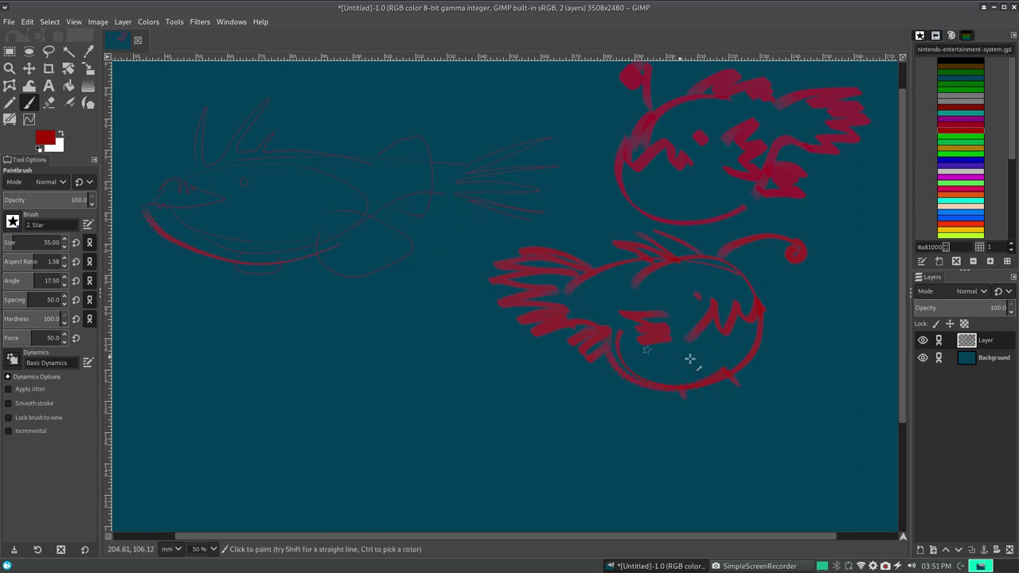
drag(764, 307, 740, 368)
mouse_move(607, 160)
mouse_down()
mouse_move(673, 219)
mouse_move(739, 202)
mouse_move(754, 179)
mouse_up()
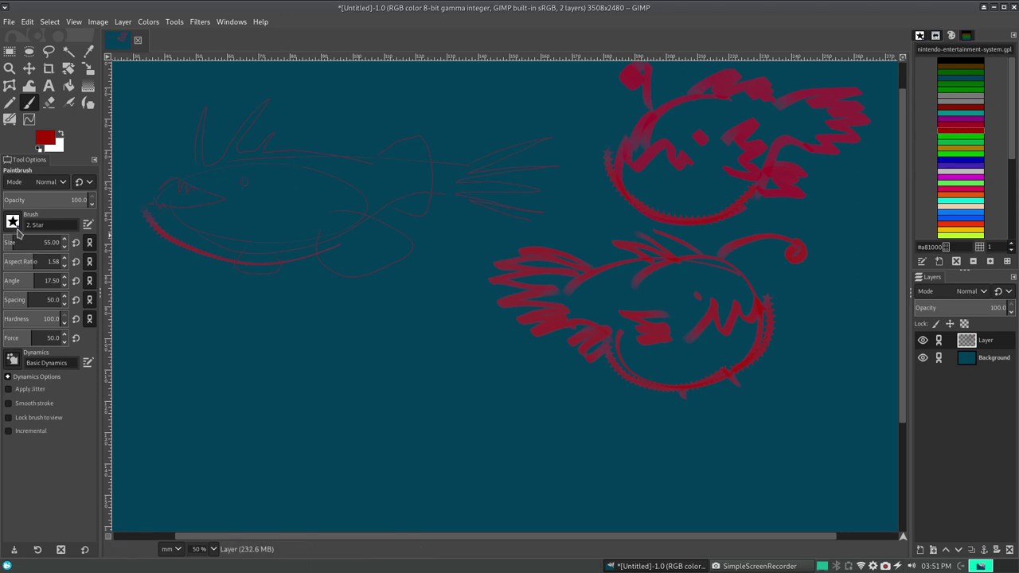
- Switch to the 2. Hardness 100 brush and test it with zigzags, undoing each one
click(13, 225)
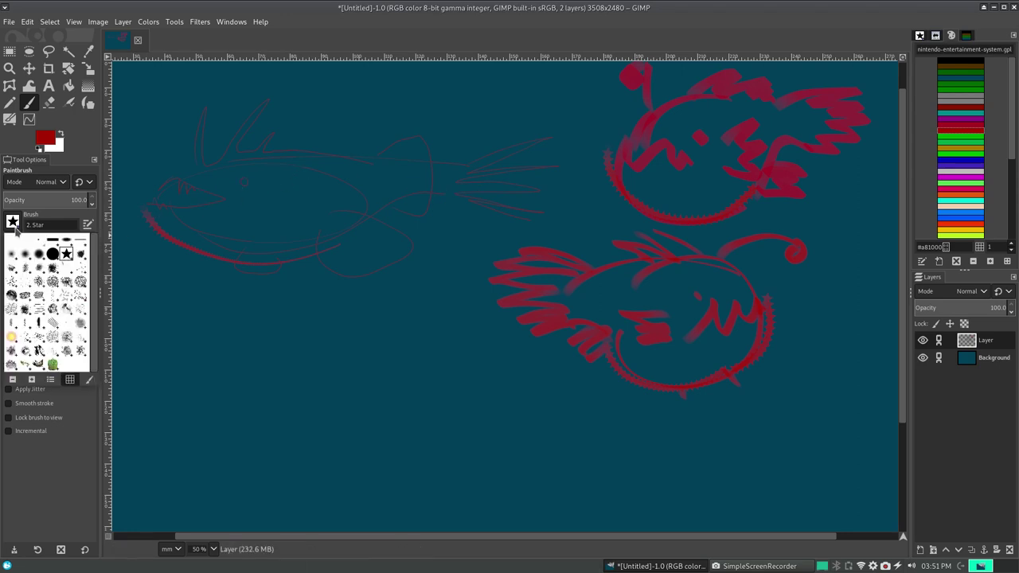
click(51, 254)
mouse_move(179, 326)
mouse_down()
mouse_move(262, 368)
mouse_move(415, 384)
mouse_up()
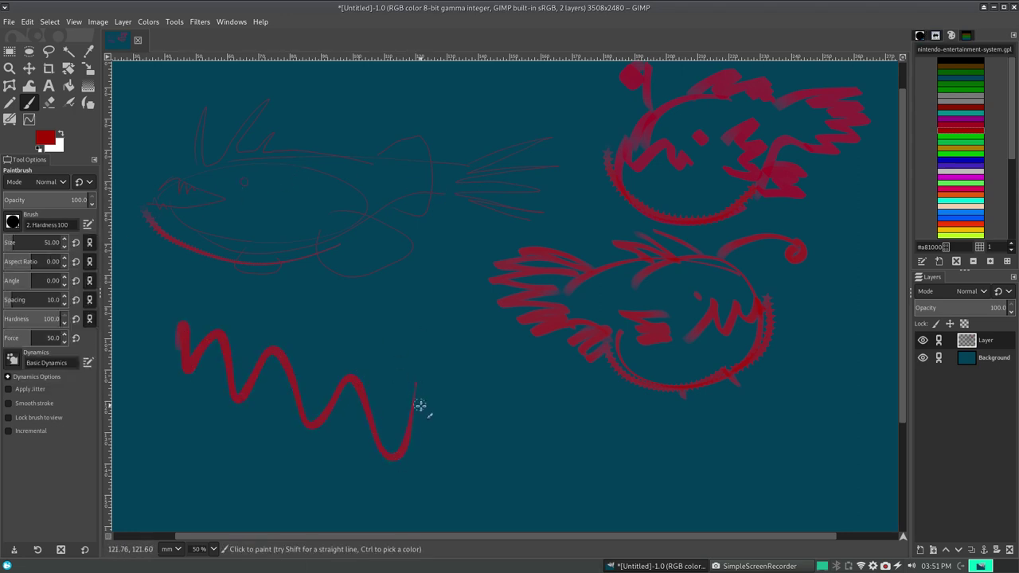
key(ctrl+z)
drag(251, 390, 355, 346)
key(ctrl+z)
mouse_move(295, 383)
mouse_down()
mouse_move(345, 372)
mouse_move(416, 405)
mouse_up()
key(ctrl+z)
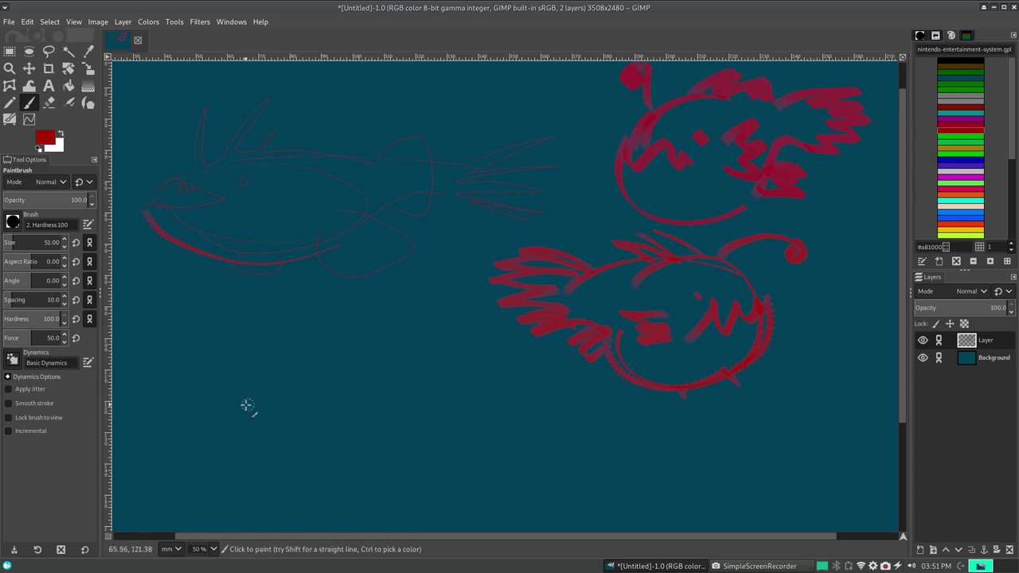
mouse_move(237, 386)
mouse_down()
mouse_move(250, 428)
mouse_move(438, 431)
mouse_up()
key(ctrl+z)
- Try the Basic Simple dynamics, then return to Basic Dynamics and undo the test strokes
click(12, 360)
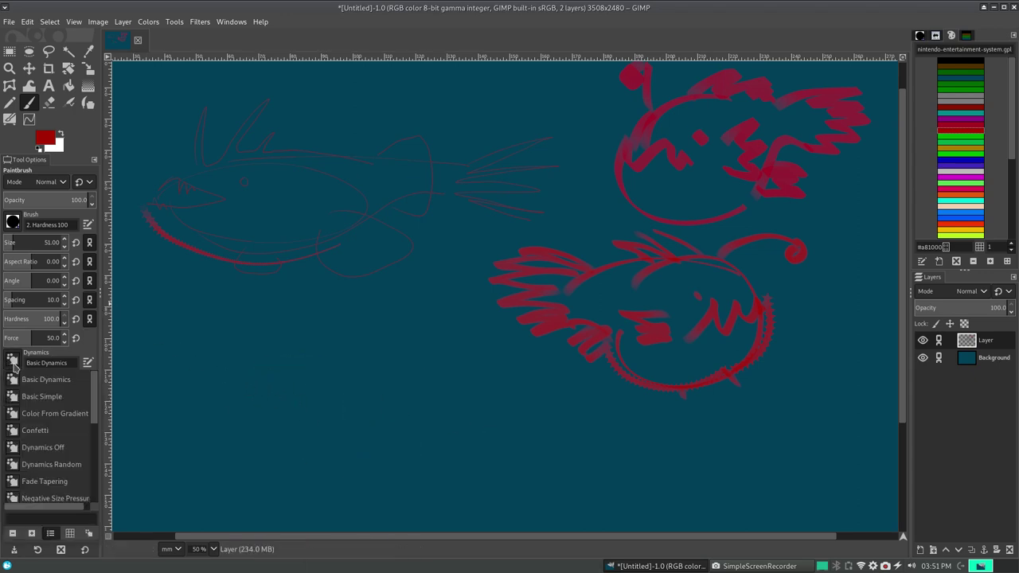
click(86, 396)
mouse_move(269, 407)
mouse_down()
mouse_move(302, 432)
mouse_move(514, 479)
mouse_up()
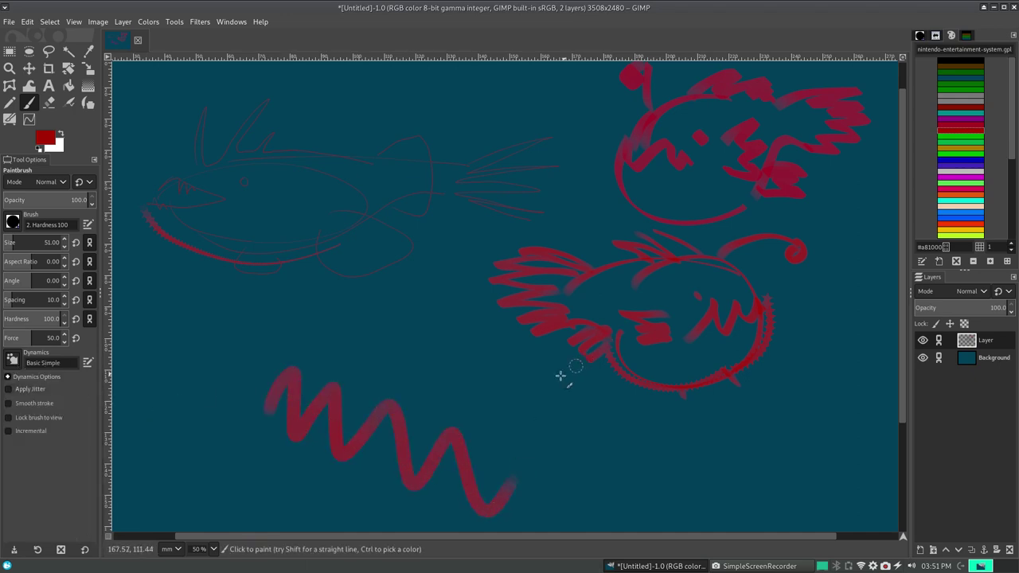
key(ctrl+z)
click(13, 360)
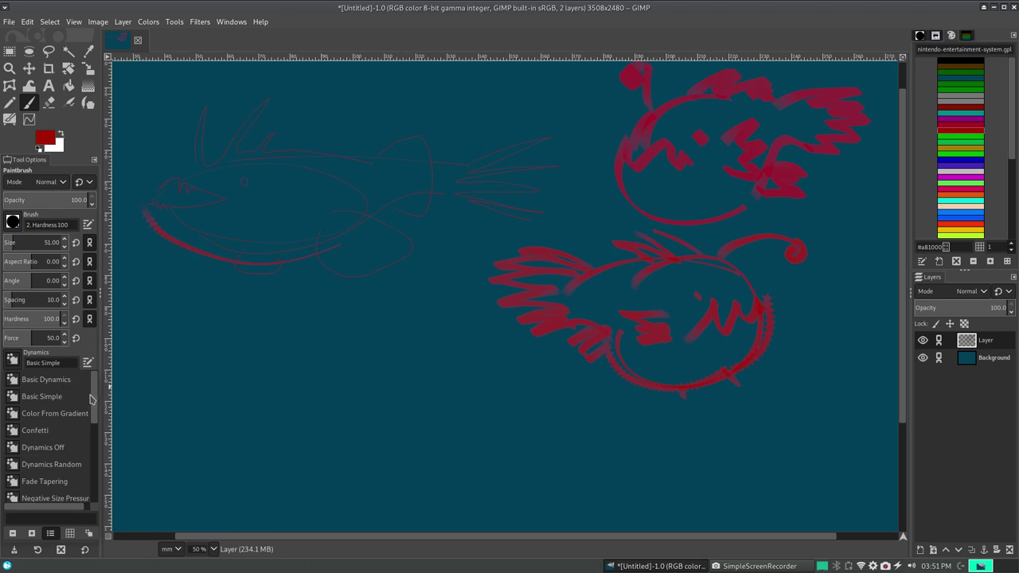
click(72, 379)
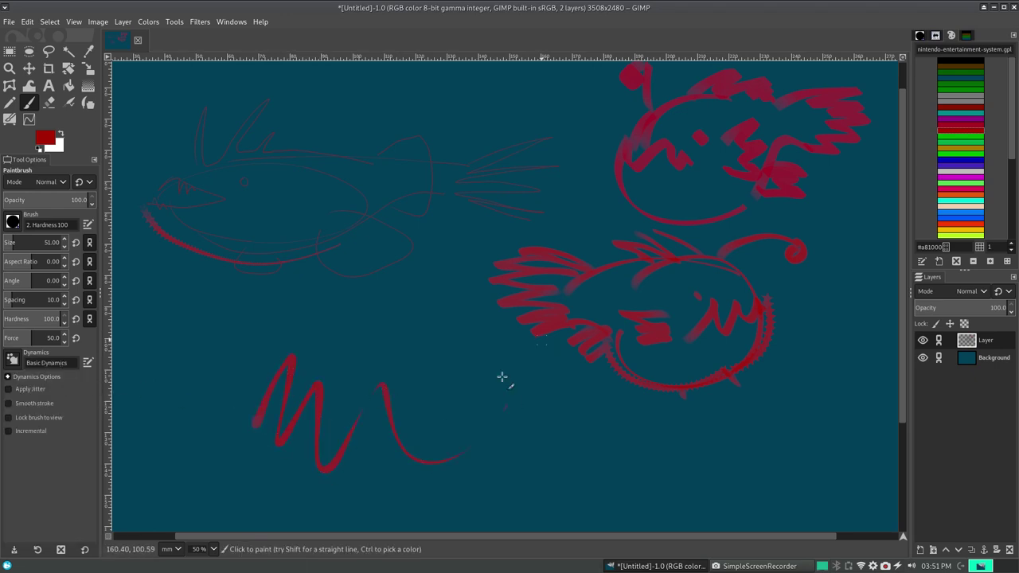
key(ctrl+z)
mouse_move(164, 182)
mouse_down()
mouse_move(204, 105)
mouse_move(200, 164)
mouse_move(266, 114)
mouse_move(303, 130)
mouse_up()
key(ctrl+z)
key(ctrl+z)
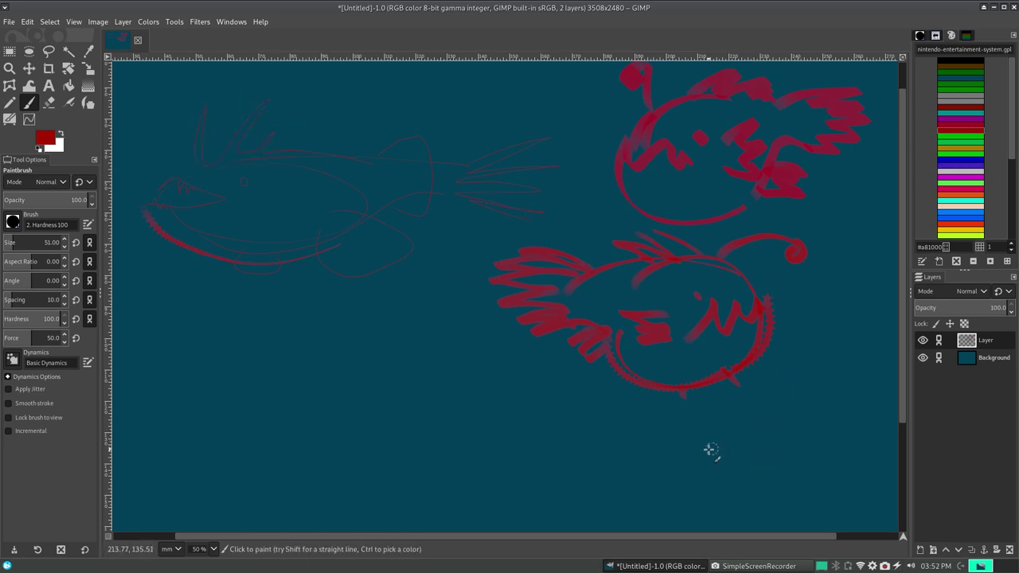
scroll(905, 420, down, 1)
scroll(904, 420, up, 2)
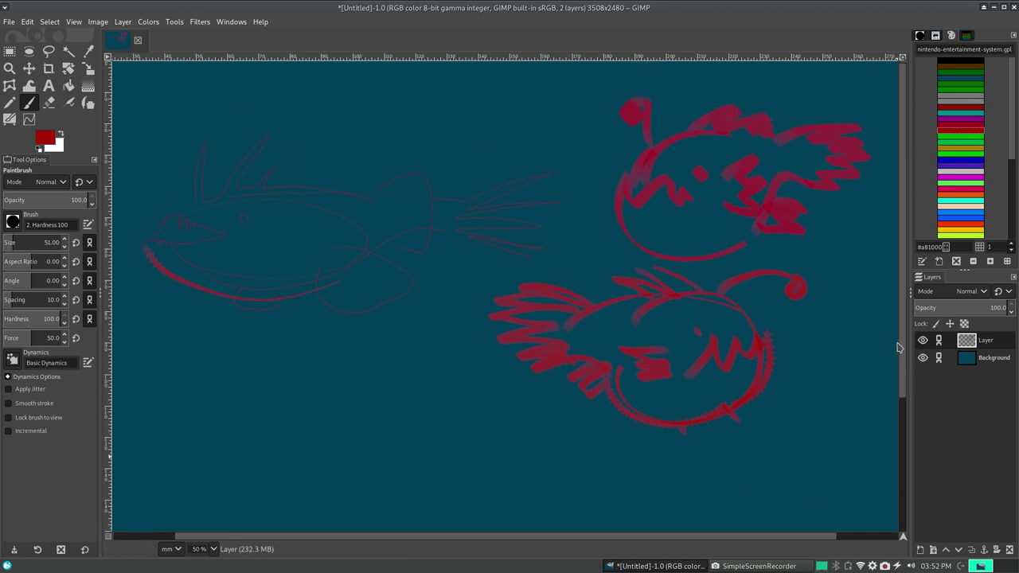
scroll(902, 419, down, 5)
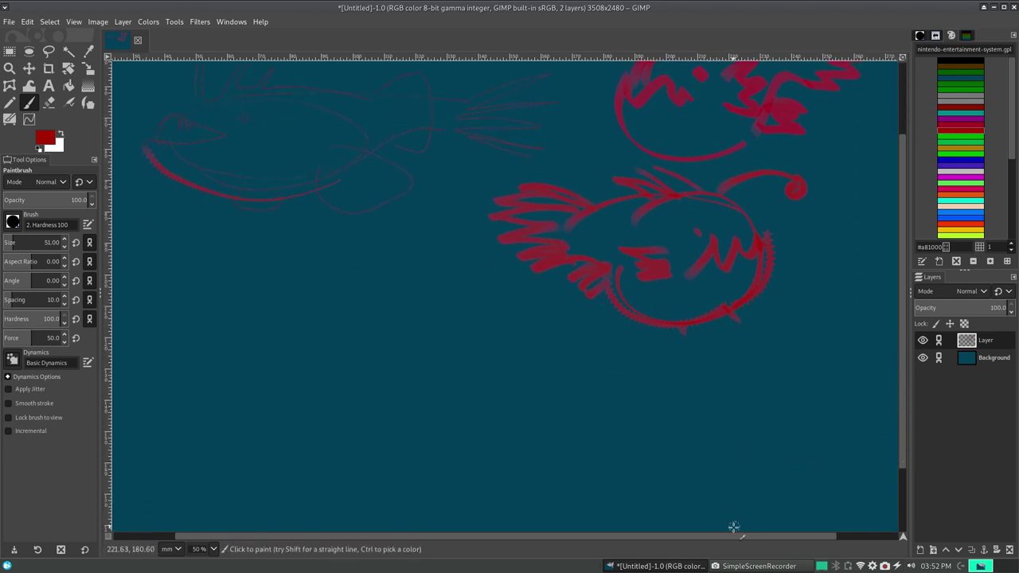
- Attempt a few red body outlines for a fish on the right, undoing each
scroll(733, 528, right, 3)
scroll(796, 530, right, 2)
drag(779, 268, 855, 242)
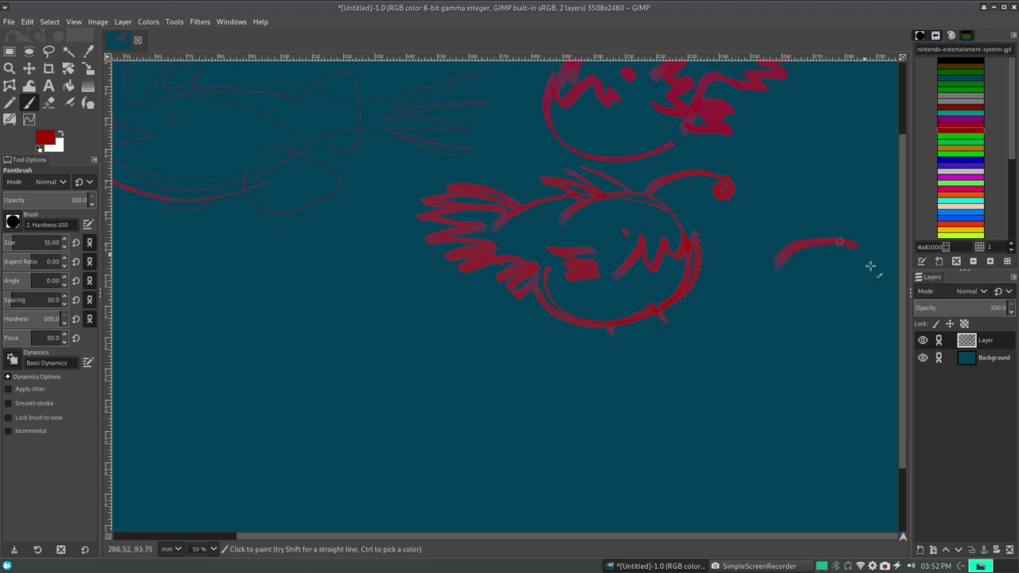
key(ctrl+z)
mouse_move(780, 264)
mouse_down()
mouse_move(757, 291)
mouse_move(773, 269)
mouse_up()
key(ctrl+z)
key(ctrl+z)
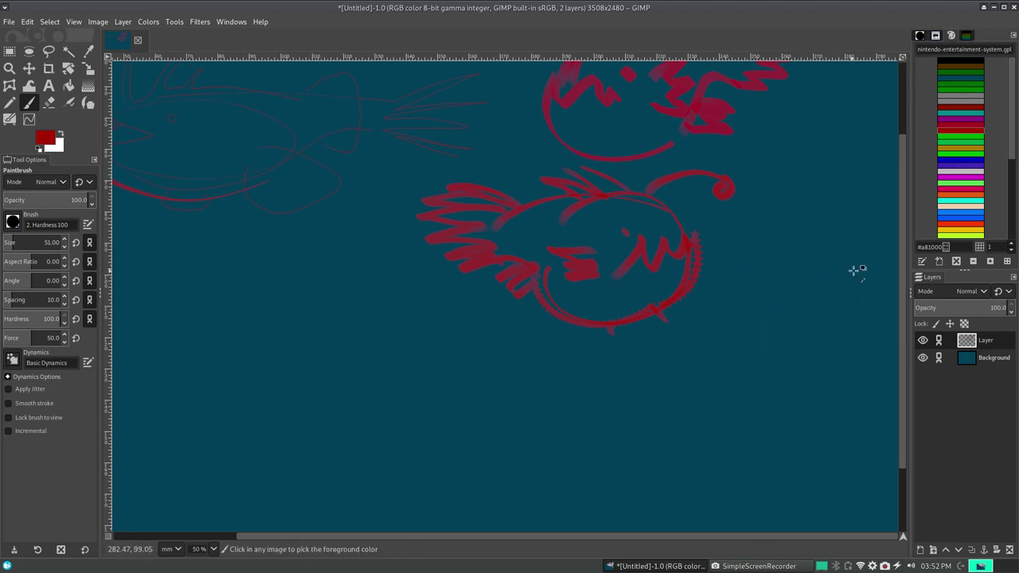
mouse_move(855, 265)
mouse_down()
mouse_move(829, 347)
mouse_move(836, 282)
mouse_move(882, 262)
mouse_move(871, 275)
mouse_up()
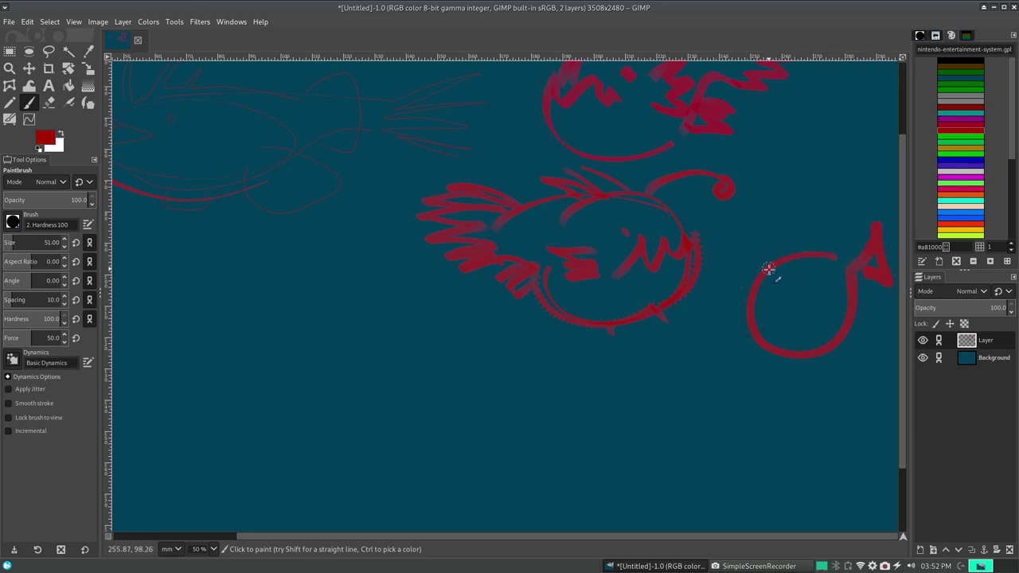
key(ctrl+z)
key(ctrl+z)
- Paint the third anglerfish: C-shaped red body, mouth line, lure tip and fin strokes
mouse_move(721, 332)
mouse_down()
mouse_move(767, 399)
mouse_move(787, 383)
mouse_up()
mouse_move(716, 337)
mouse_down()
mouse_move(760, 340)
mouse_move(781, 244)
mouse_up()
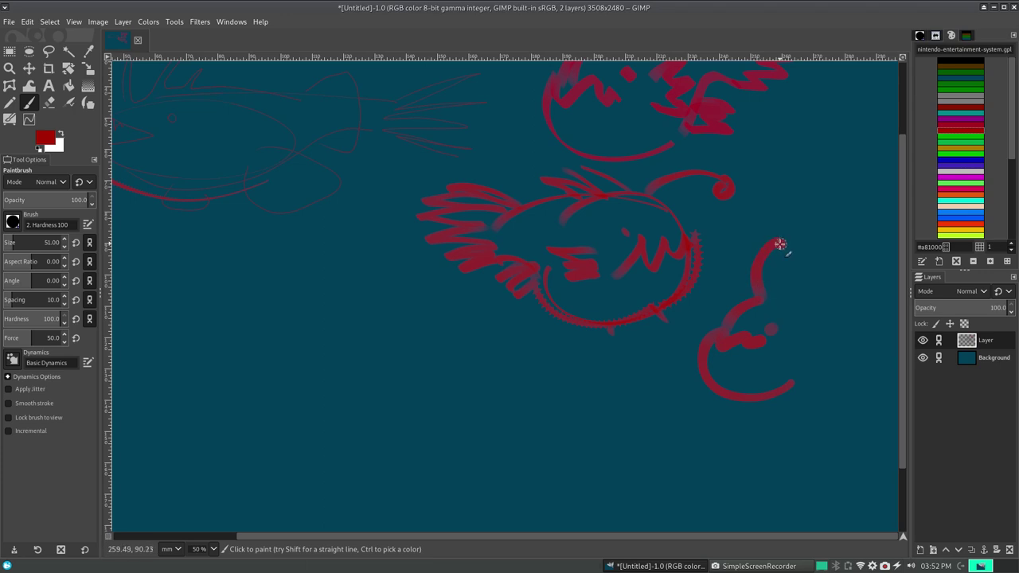
click(793, 242)
mouse_move(769, 293)
mouse_down()
mouse_move(842, 292)
mouse_move(838, 261)
mouse_move(854, 284)
mouse_up()
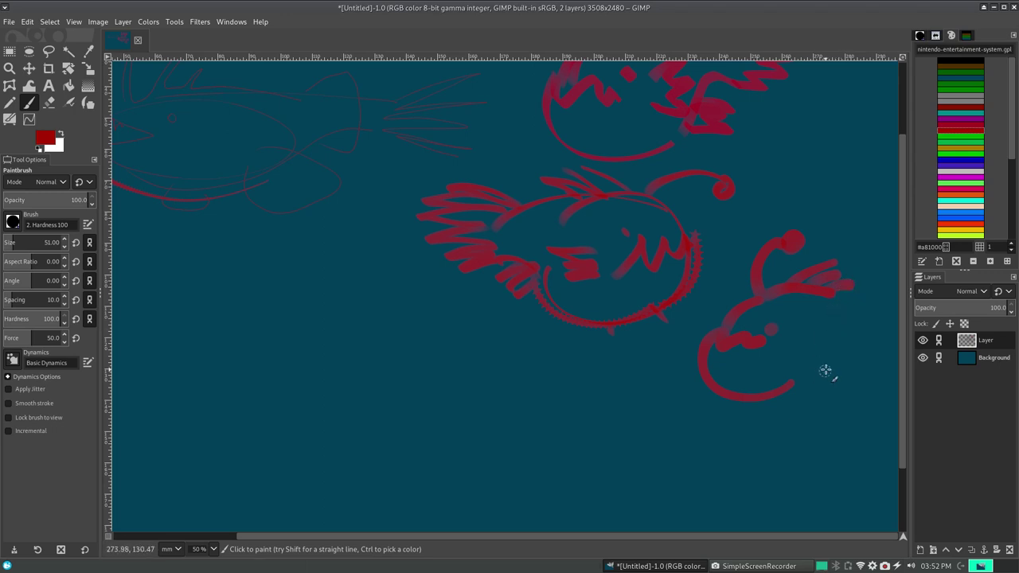
drag(796, 344, 830, 373)
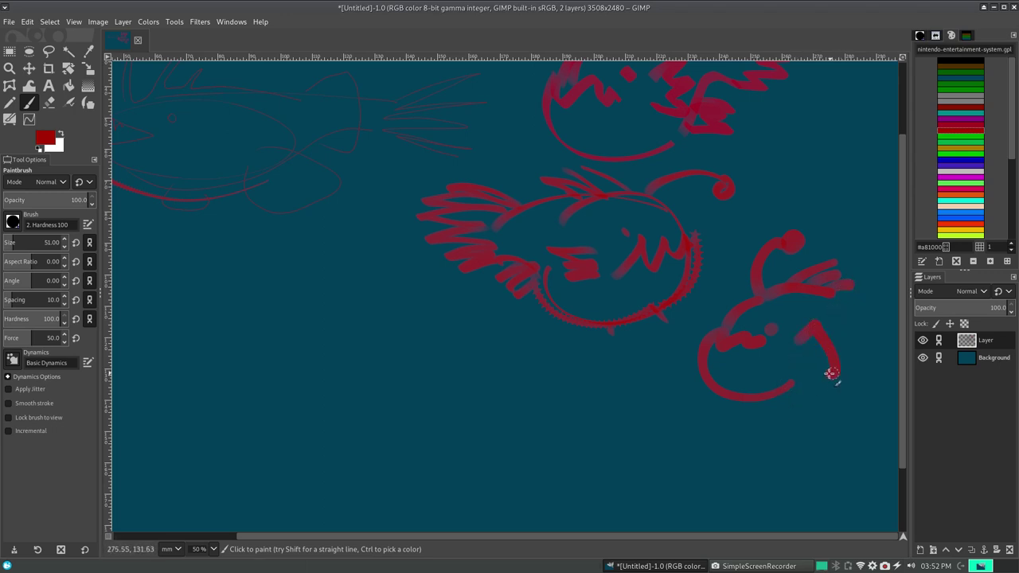
drag(813, 336, 800, 368)
mouse_move(842, 348)
mouse_down()
mouse_move(885, 277)
mouse_move(871, 291)
mouse_move(870, 326)
mouse_up()
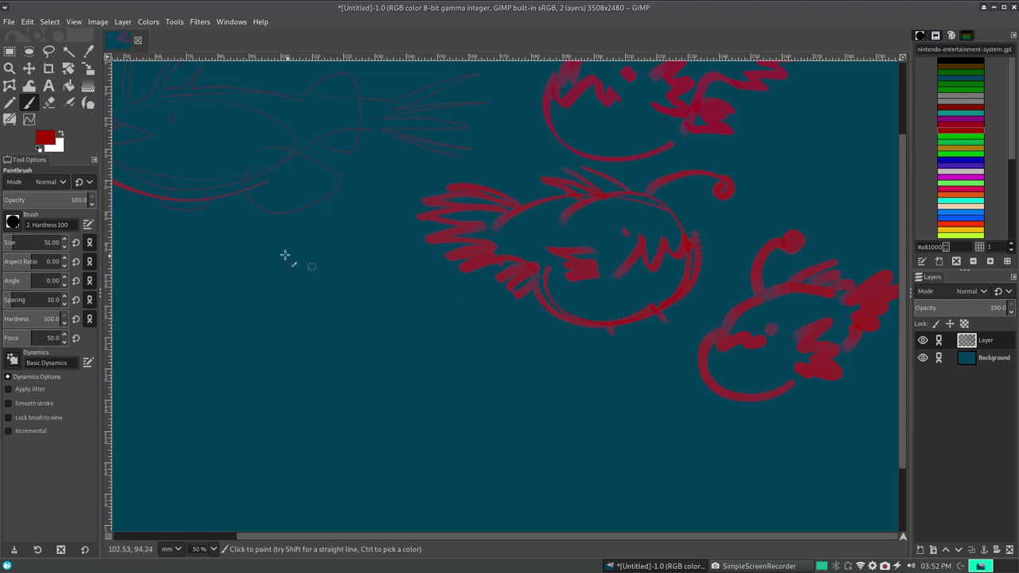
- Switch to the Acrylic 01 brush and test it with red strokes, undoing them
click(12, 223)
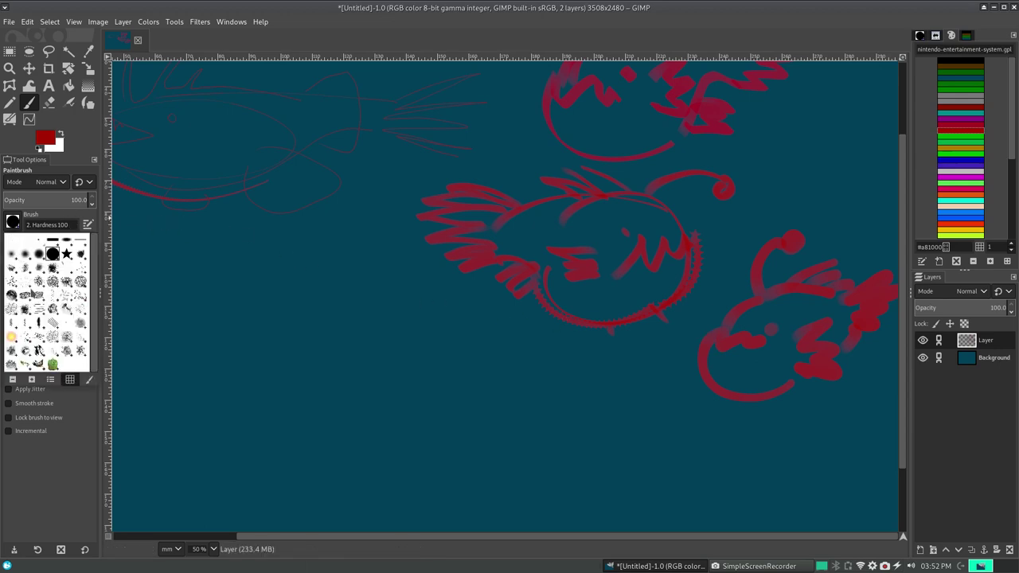
click(81, 256)
drag(225, 312, 778, 511)
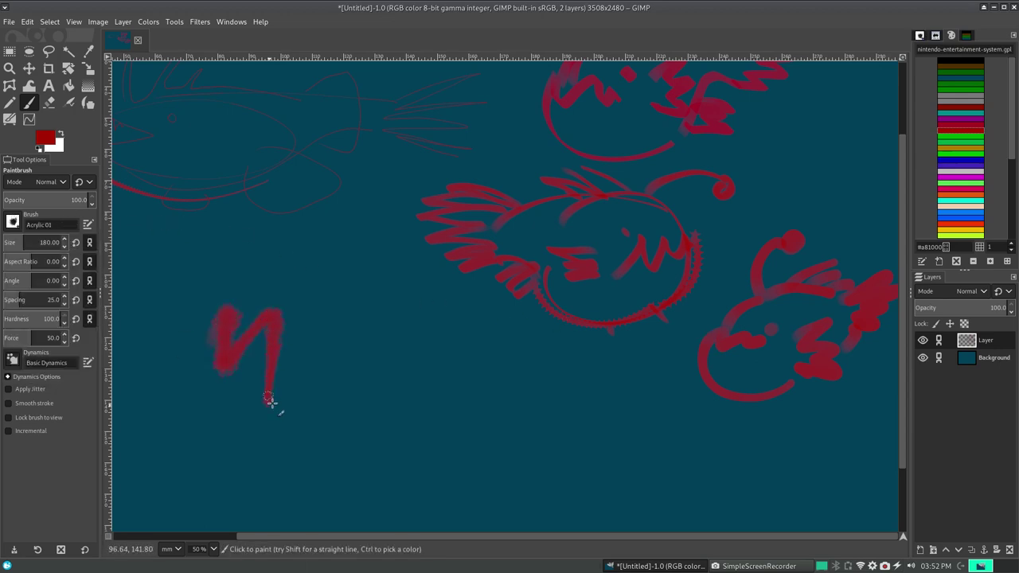
key(ctrl+z)
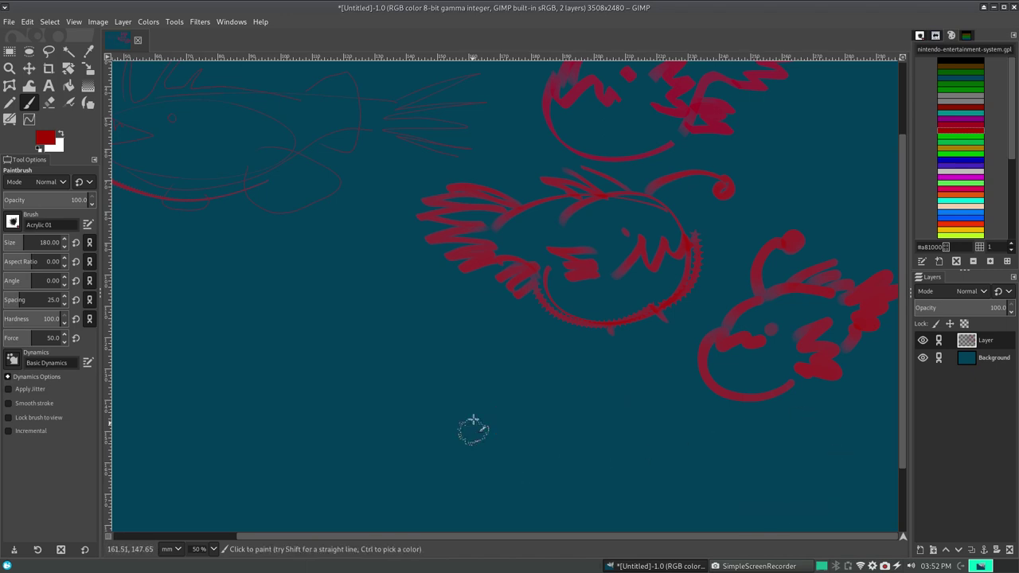
drag(448, 408, 721, 450)
key(ctrl+z)
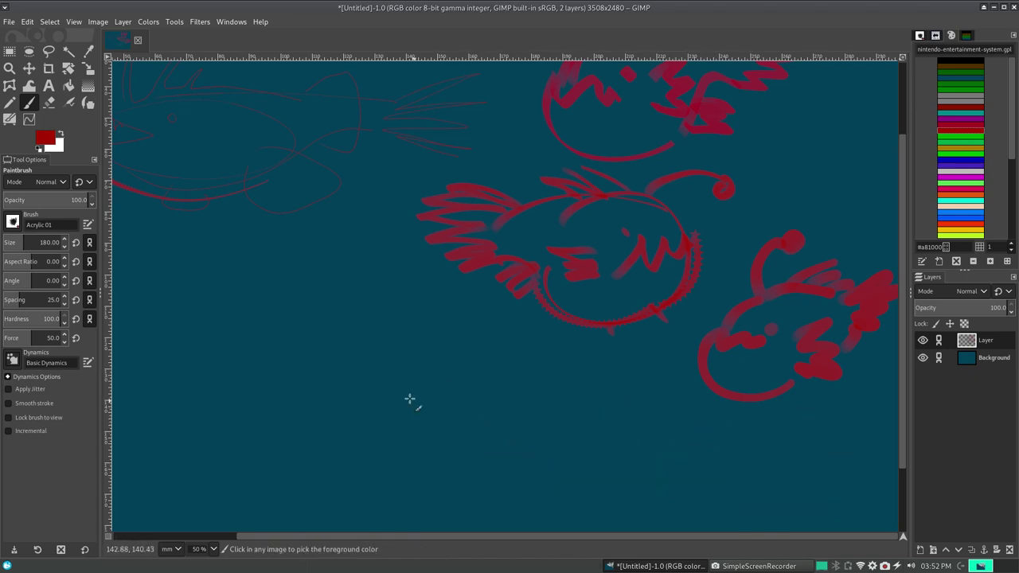
- Try more red Acrylic 01 test strokes and blobs, undoing every one
drag(366, 360, 494, 443)
key(ctrl+z)
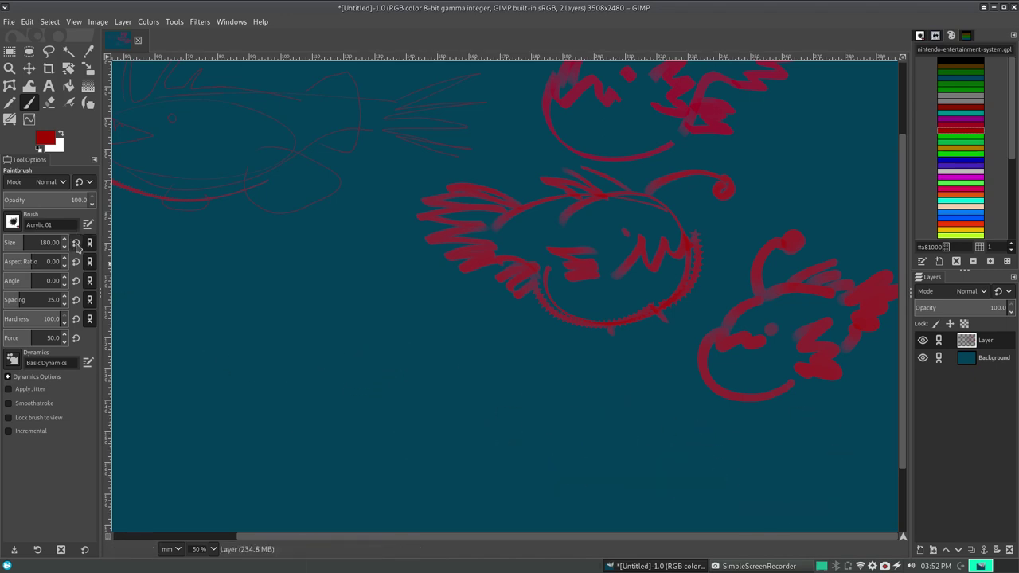
drag(295, 369, 570, 428)
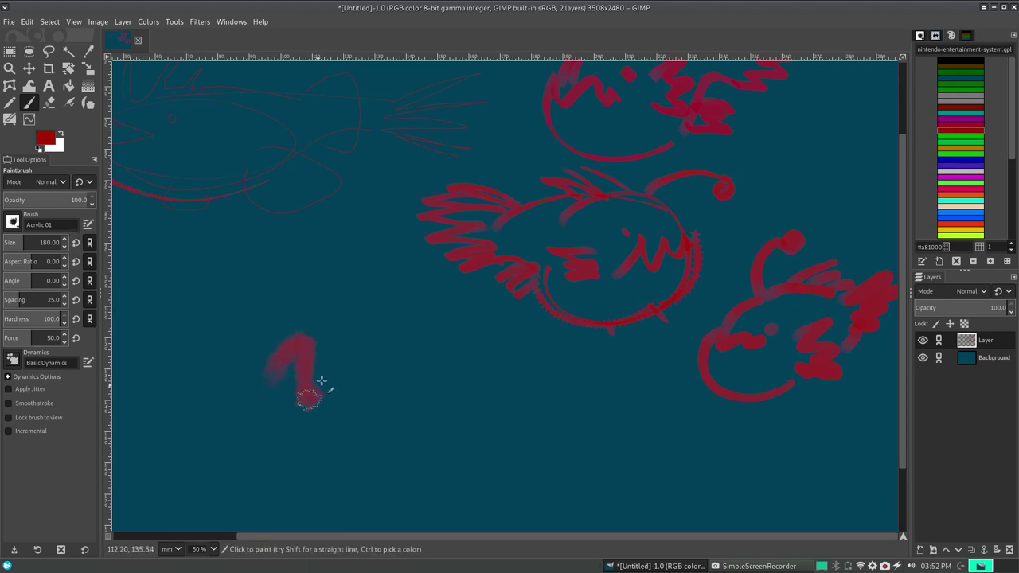
key(ctrl+z)
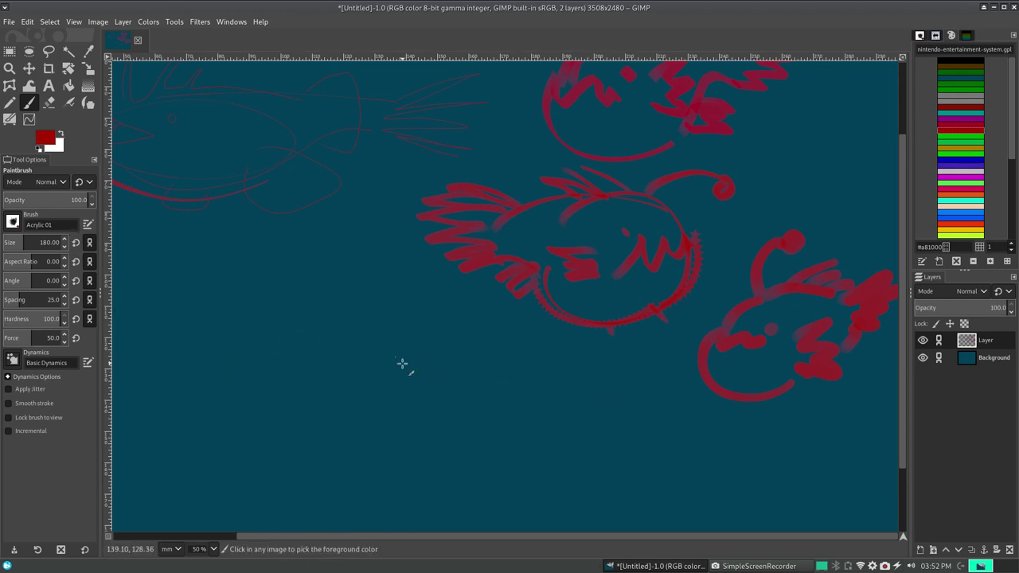
drag(402, 363, 454, 347)
key(ctrl+z)
mouse_move(485, 217)
mouse_down()
mouse_move(519, 246)
mouse_move(549, 240)
mouse_up()
key(ctrl+z)
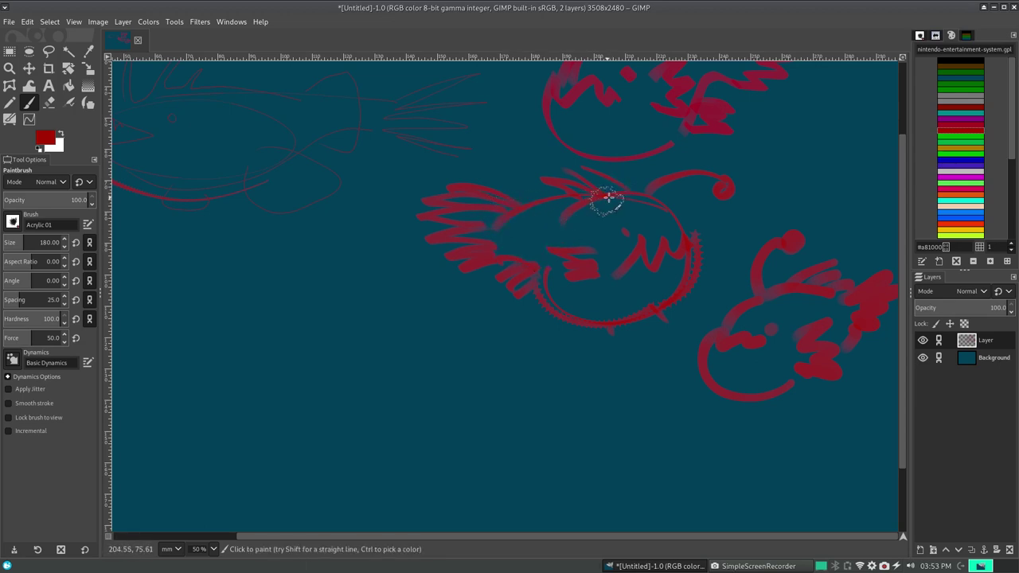
- Make green the painting colour and test it with strokes that are undone
click(959, 137)
mouse_move(476, 248)
mouse_down()
mouse_move(493, 228)
mouse_move(557, 230)
mouse_move(567, 213)
mouse_up()
key(ctrl+z)
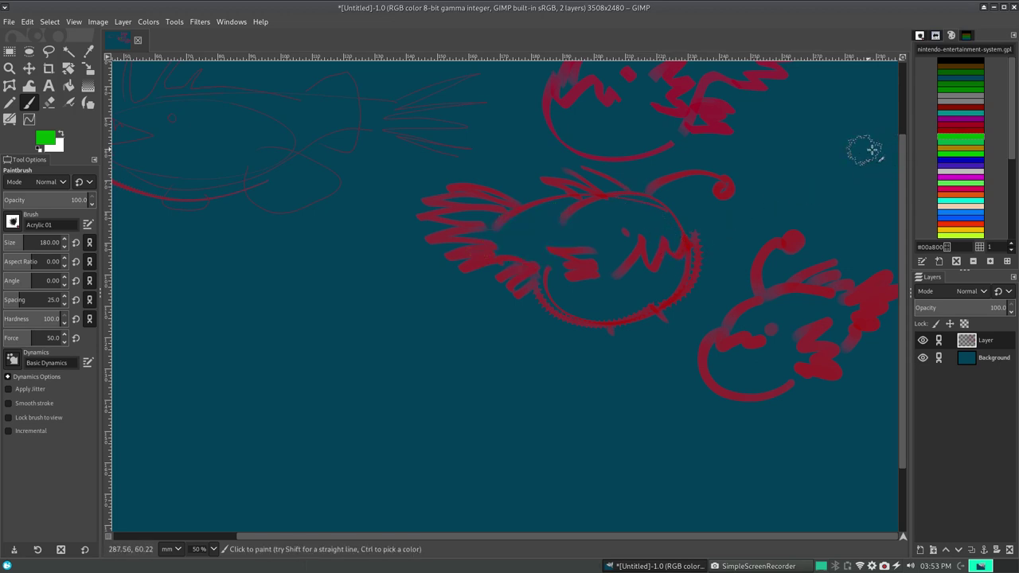
mouse_move(496, 433)
mouse_down()
mouse_move(506, 418)
mouse_move(632, 425)
mouse_up()
key(ctrl+z)
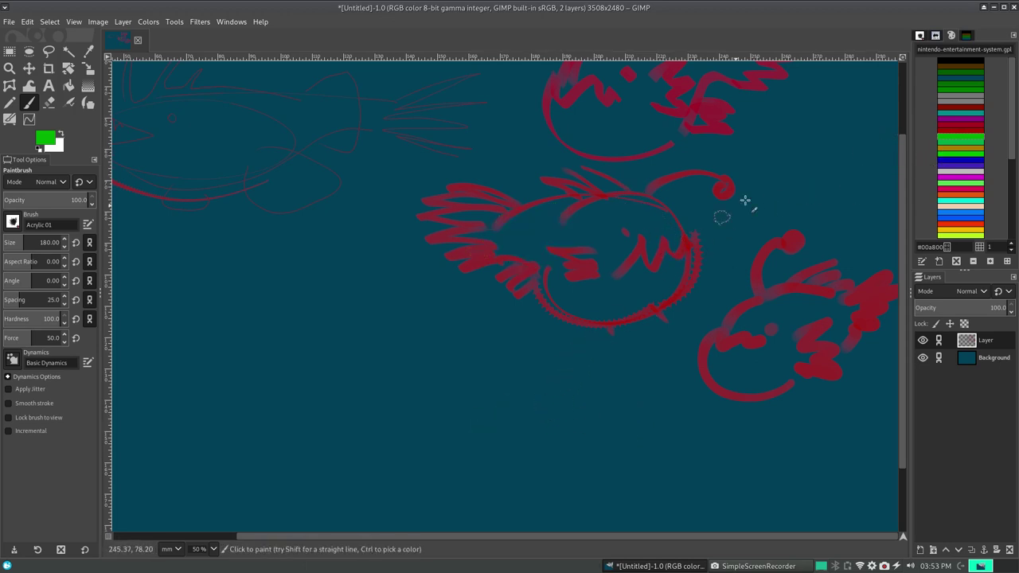
- Paint soft green glows over the antenna bulbs of the middle, lower-right and top fish
click(724, 187)
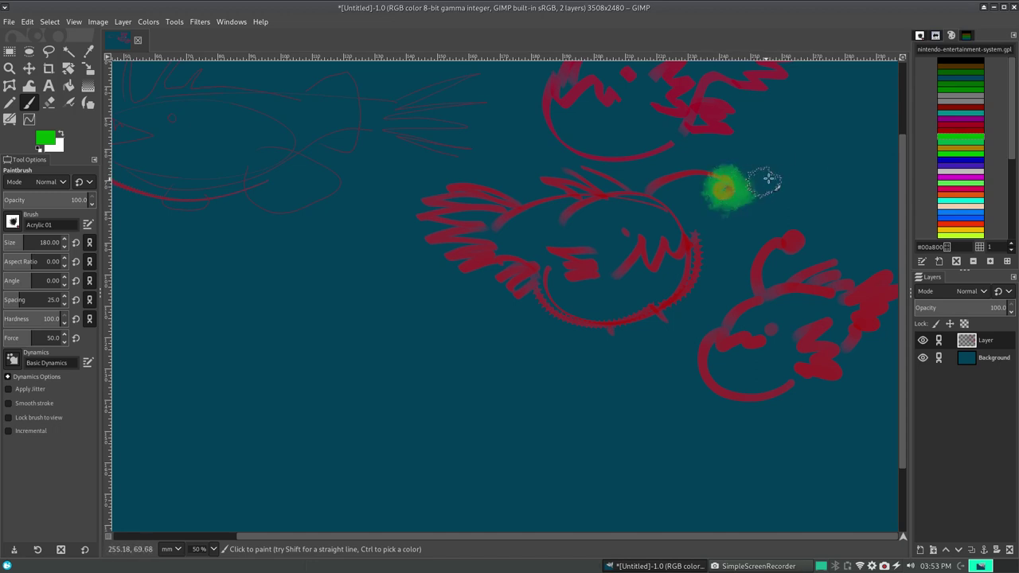
mouse_move(724, 187)
mouse_down()
mouse_move(712, 199)
mouse_move(733, 173)
mouse_up()
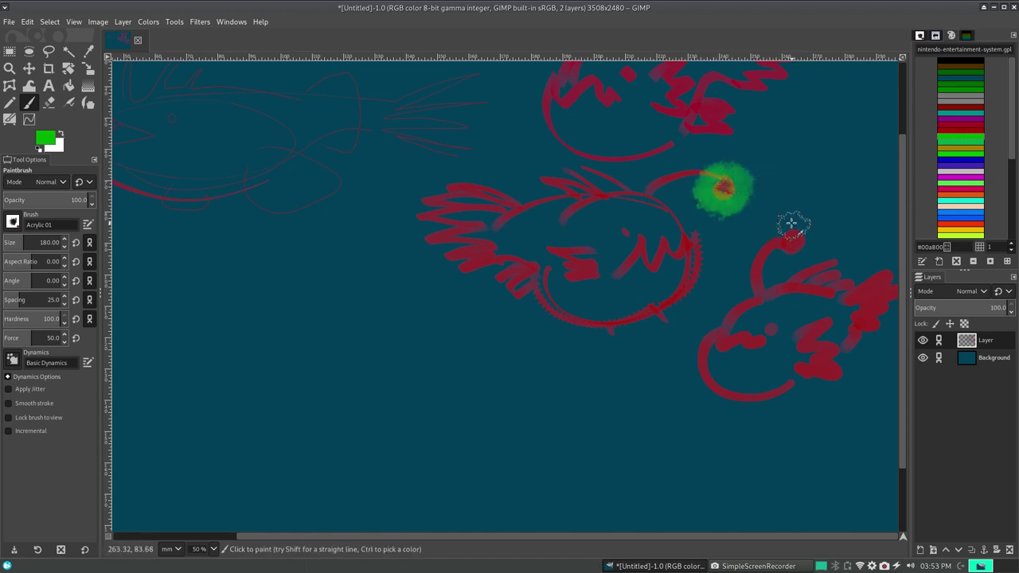
drag(792, 224, 790, 225)
key(ctrl+z)
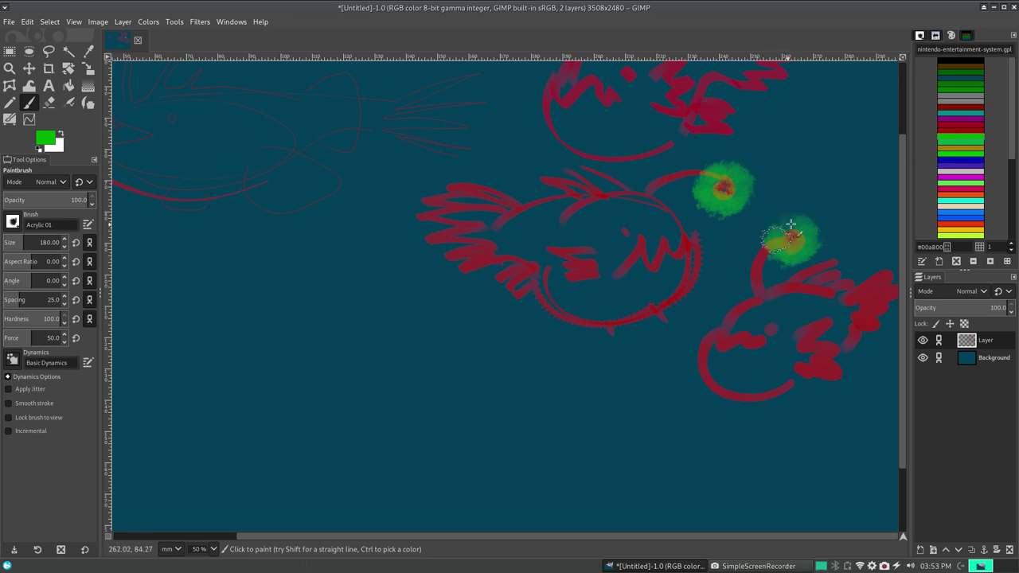
scroll(821, 94, up, 3)
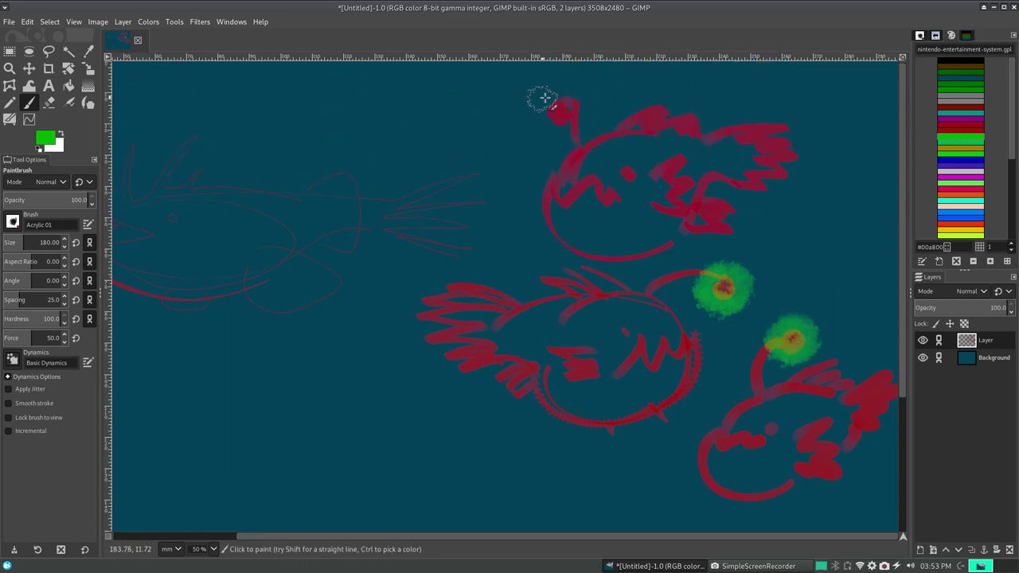
drag(545, 97, 573, 108)
key(ctrl+z)
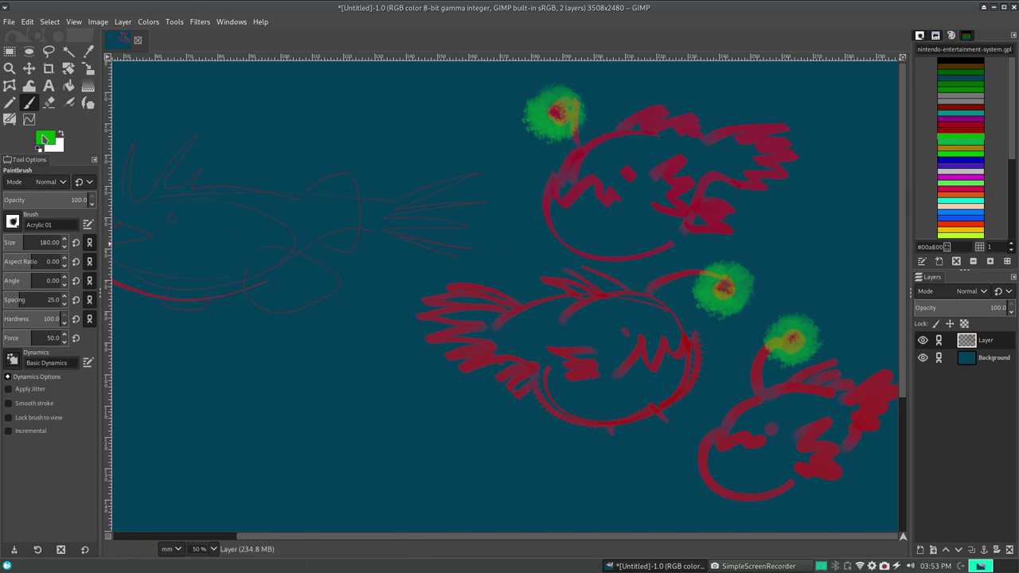
- Switch to the Acrylic 02 brush and undo a green test zigzag
click(13, 223)
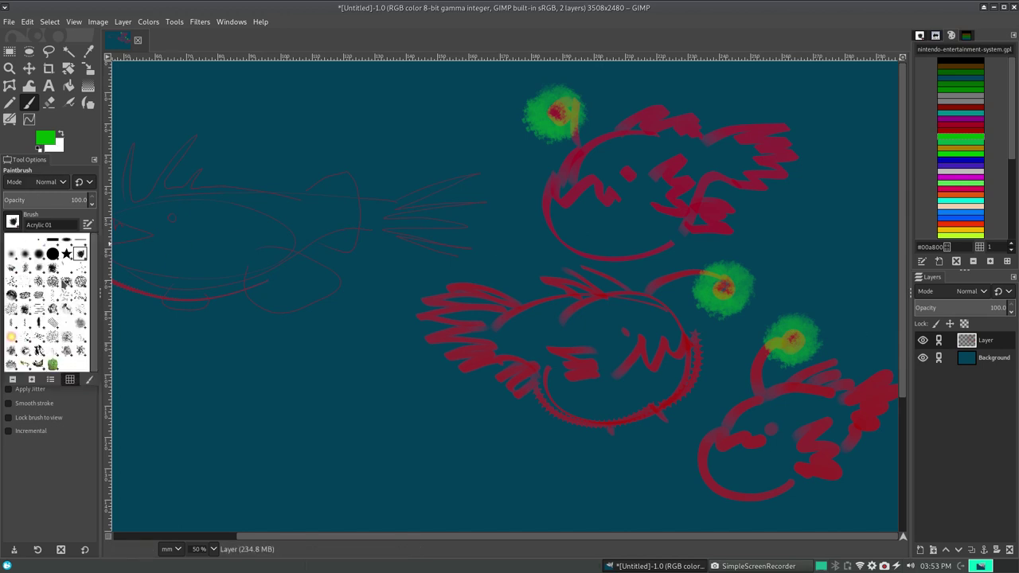
click(14, 277)
mouse_move(274, 381)
mouse_down()
mouse_move(275, 430)
mouse_move(426, 464)
mouse_up()
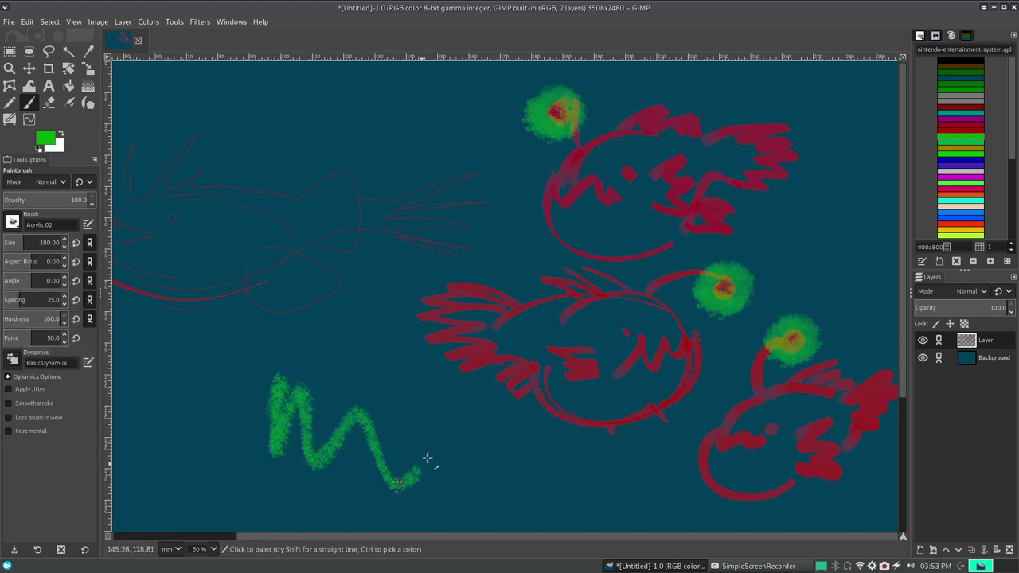
key(ctrl+z)
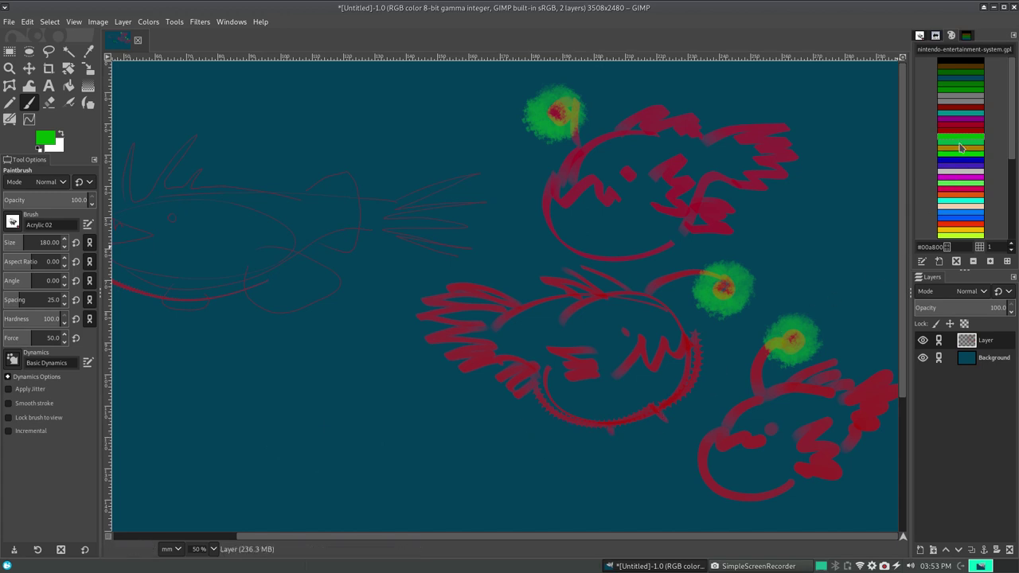
- Fill the middle anglerfish's body with gold-brown #ac7c00 acrylic paint
click(961, 148)
mouse_move(501, 323)
mouse_down()
mouse_move(568, 304)
mouse_move(505, 319)
mouse_move(487, 338)
mouse_move(518, 350)
mouse_up()
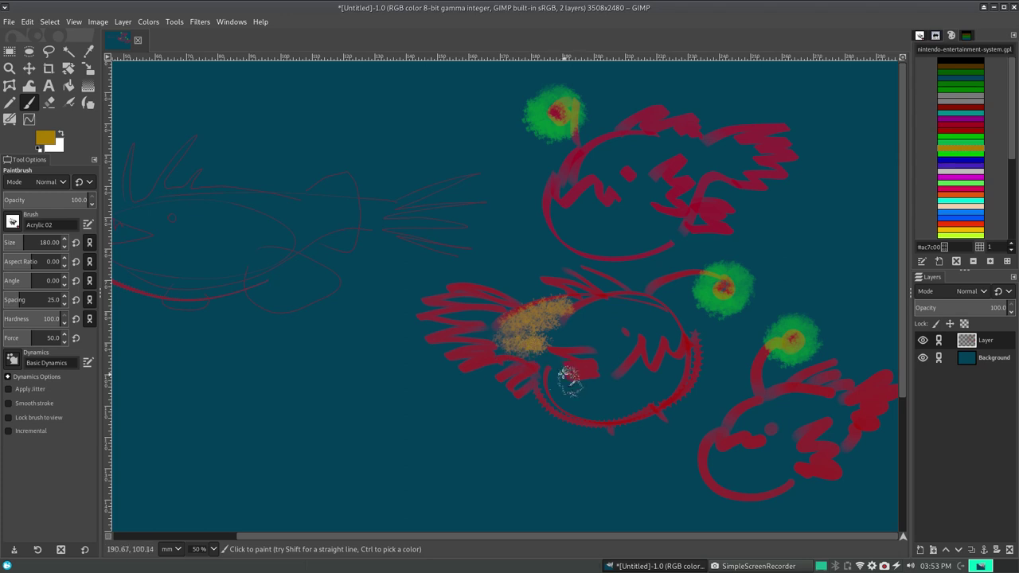
mouse_move(548, 382)
mouse_down()
mouse_move(552, 371)
mouse_move(605, 406)
mouse_move(593, 386)
mouse_move(641, 390)
mouse_move(637, 398)
mouse_move(675, 367)
mouse_up()
mouse_move(612, 357)
mouse_down()
mouse_move(653, 336)
mouse_move(660, 319)
mouse_move(635, 311)
mouse_up()
key(ctrl+z)
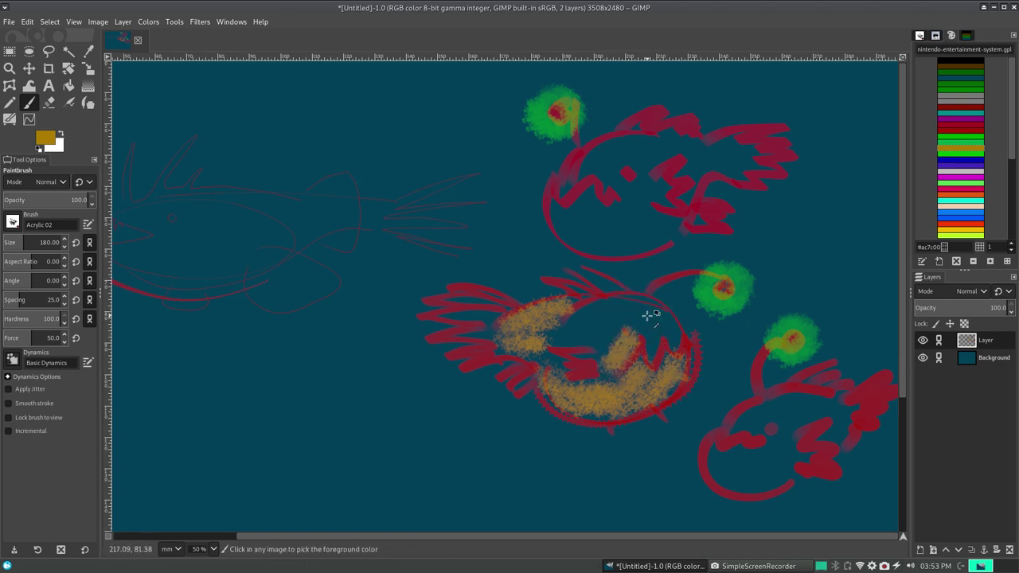
key(ctrl+z)
mouse_move(565, 334)
mouse_down()
mouse_move(625, 307)
mouse_move(673, 335)
mouse_move(660, 317)
mouse_up()
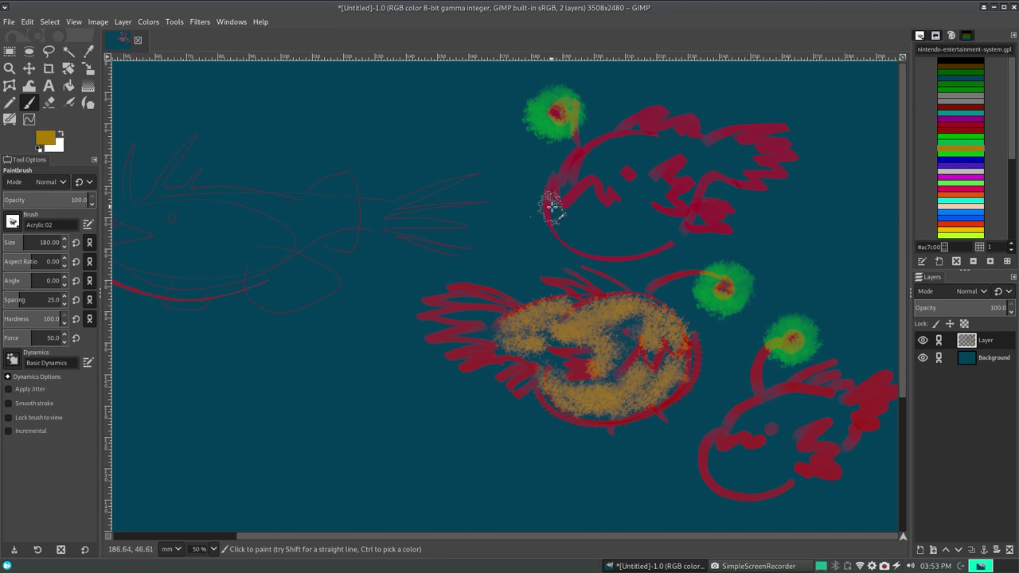
- With Acrylic 03, fill the lower-right fish's body gold, then select Acrylic 04
click(14, 224)
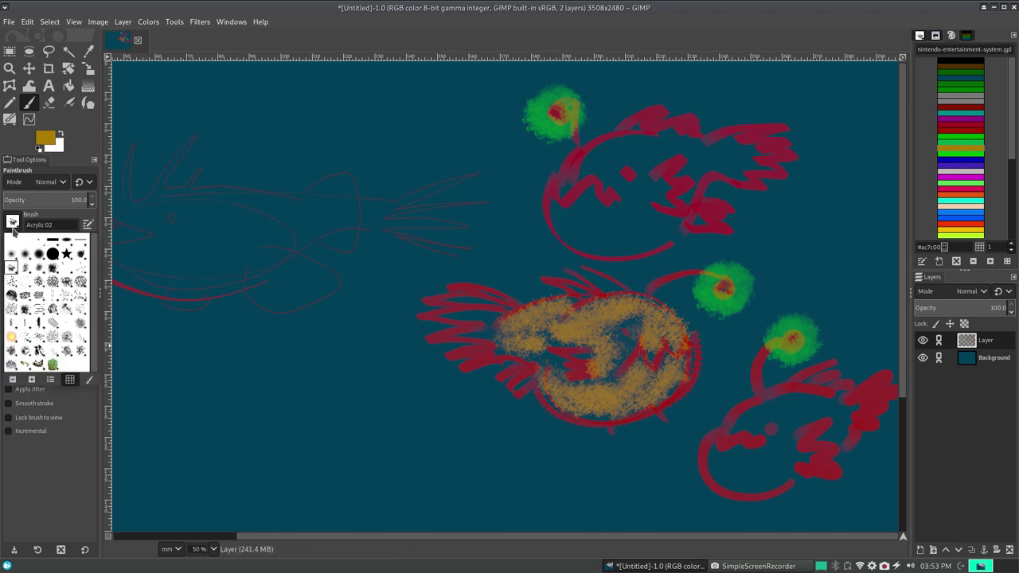
click(37, 270)
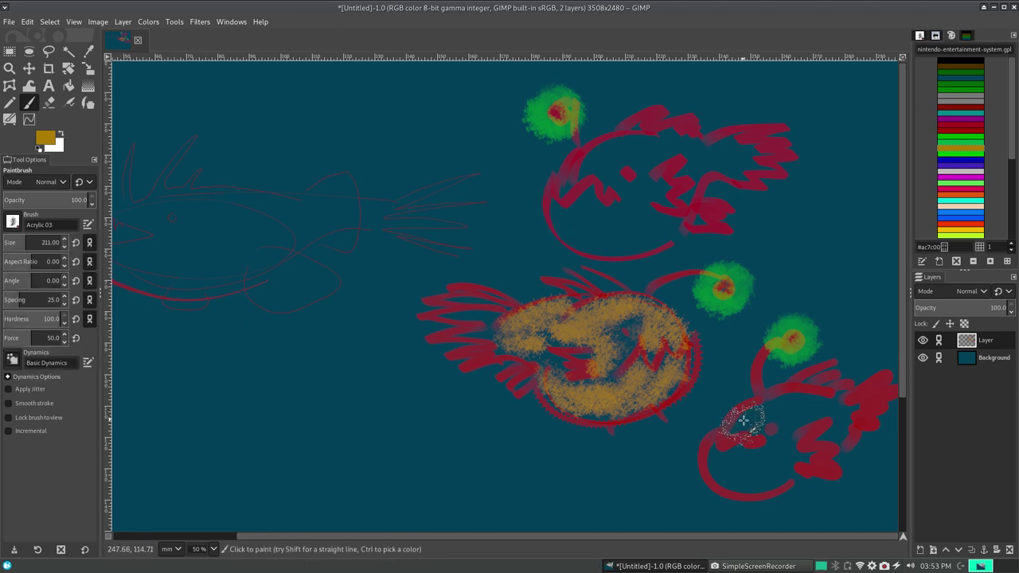
mouse_move(747, 420)
mouse_down()
mouse_move(811, 405)
mouse_move(845, 414)
mouse_up()
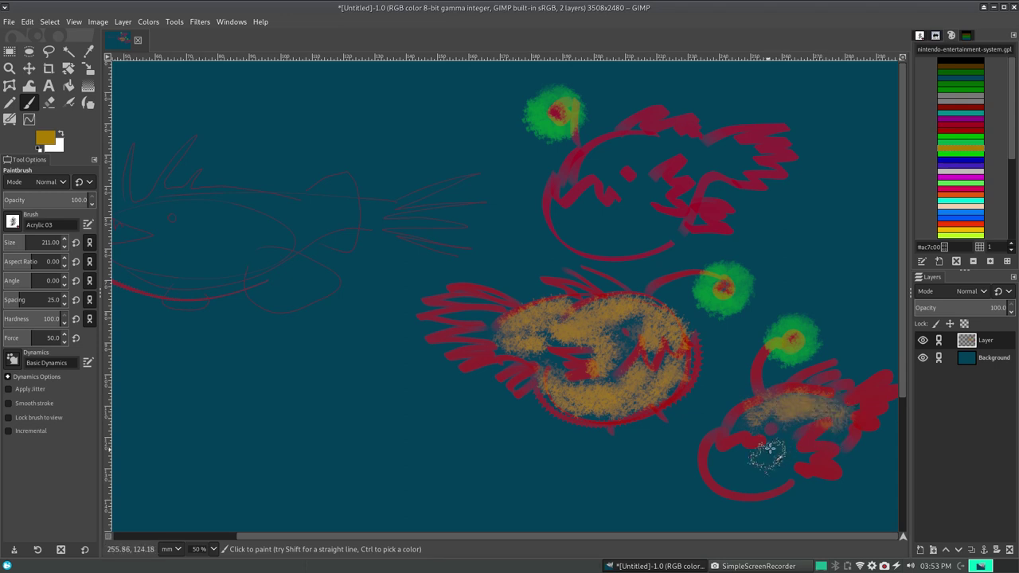
mouse_move(766, 460)
mouse_down()
mouse_move(733, 477)
mouse_move(801, 462)
mouse_move(837, 436)
mouse_up()
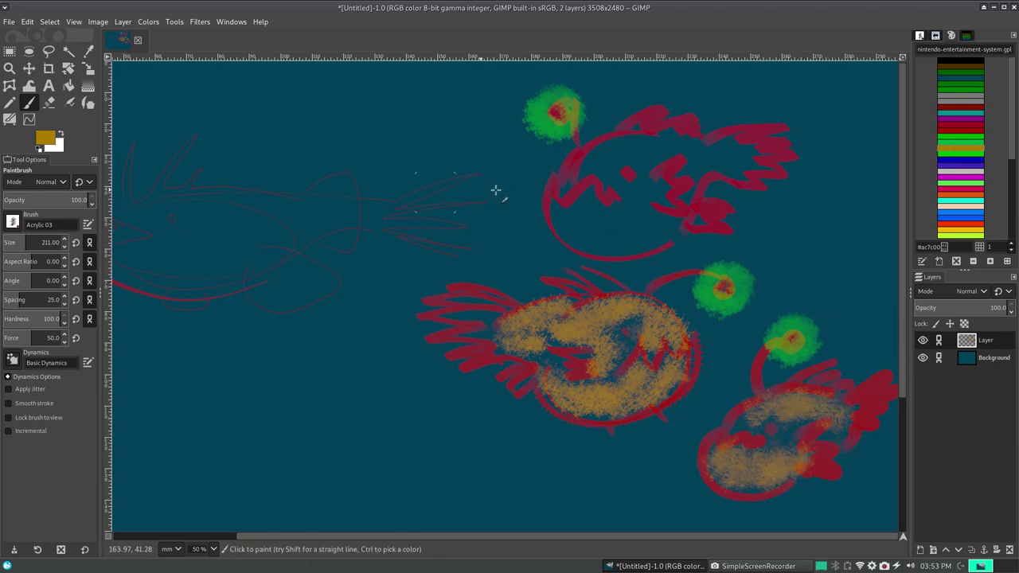
click(14, 225)
click(44, 273)
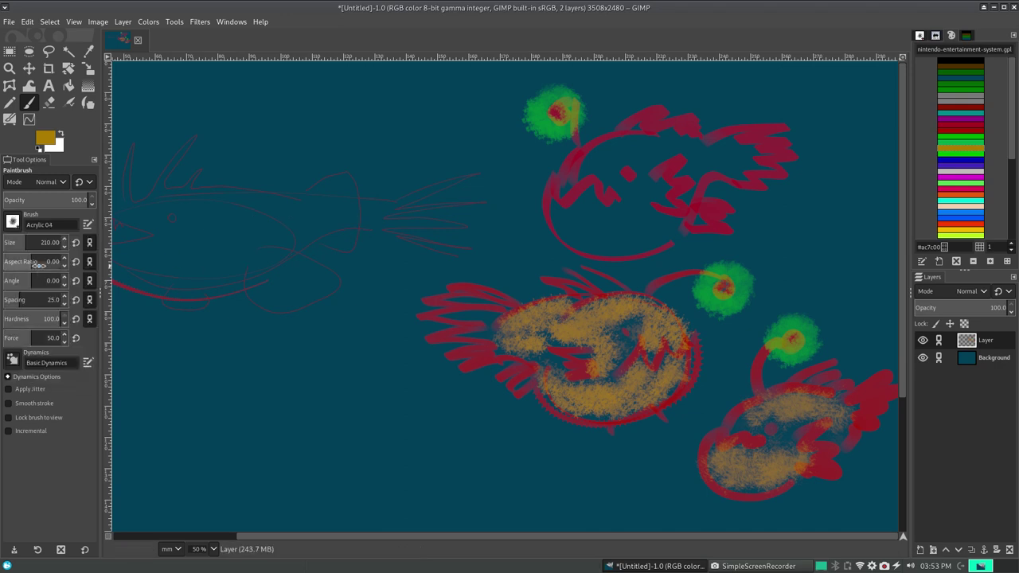
- Paint deep blue acrylic across the top anglerfish's face and head
click(958, 155)
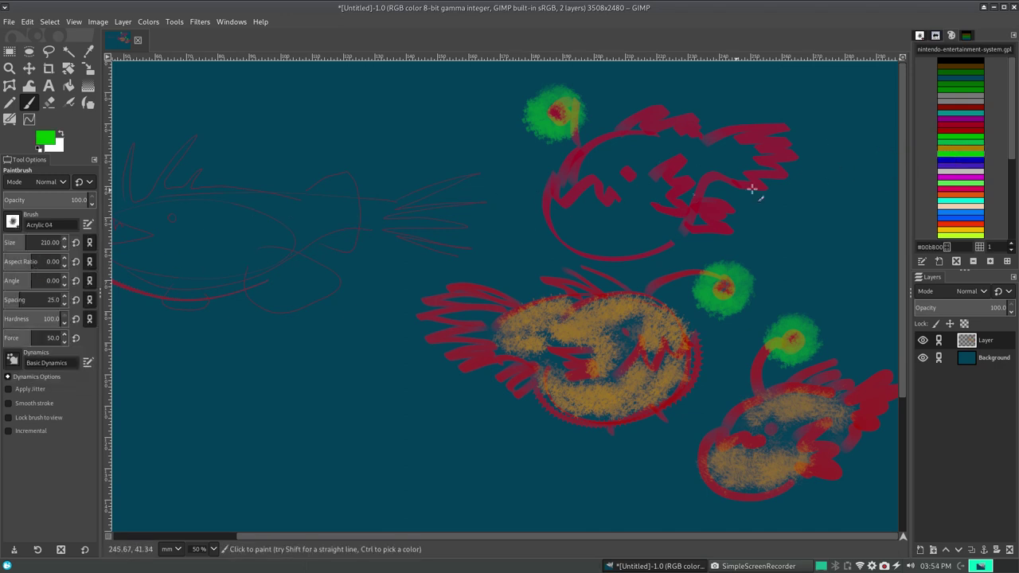
click(957, 165)
mouse_move(669, 217)
mouse_down()
mouse_move(613, 227)
mouse_move(562, 211)
mouse_move(625, 242)
mouse_move(637, 225)
mouse_up()
key(ctrl+z)
key(ctrl+z)
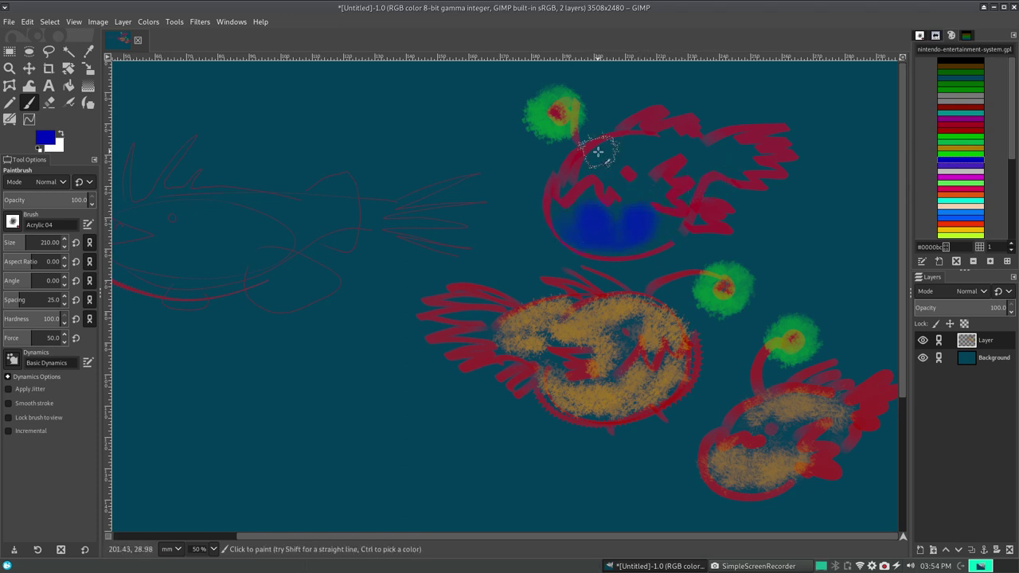
mouse_move(603, 150)
mouse_down()
mouse_move(728, 152)
mouse_move(759, 163)
mouse_move(676, 171)
mouse_move(645, 196)
mouse_move(593, 162)
mouse_up()
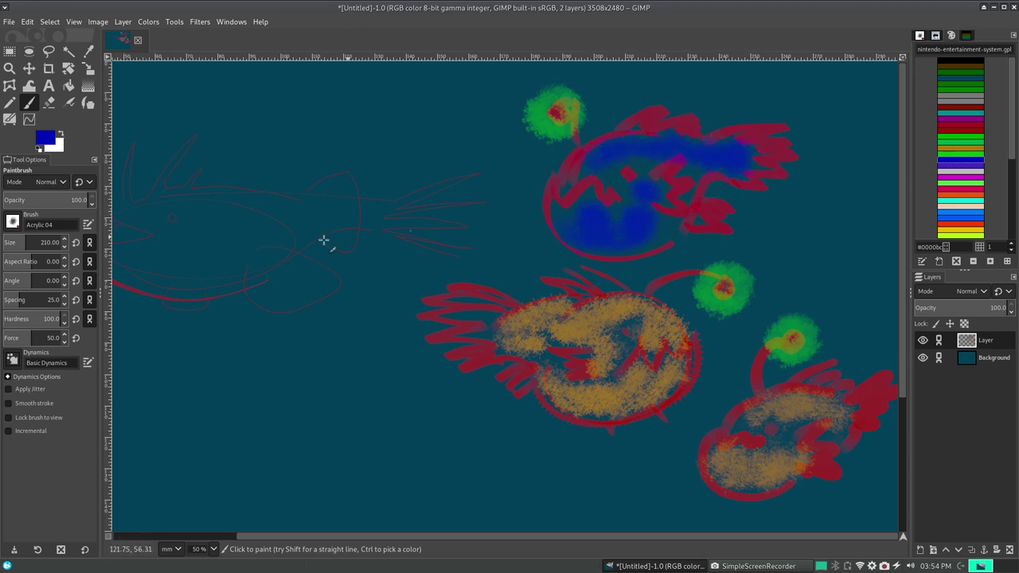
- Switch to Acrylic 05 at size 256, undo its test strokes, and pick purple-blue
click(12, 223)
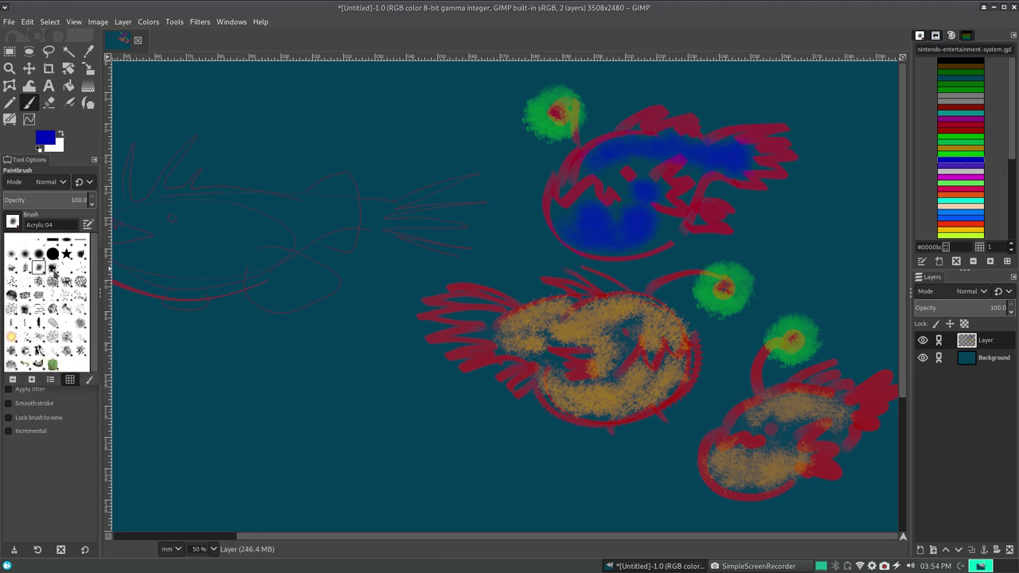
click(52, 267)
mouse_move(302, 345)
mouse_down()
mouse_move(380, 432)
mouse_move(446, 477)
mouse_up()
key(ctrl+z)
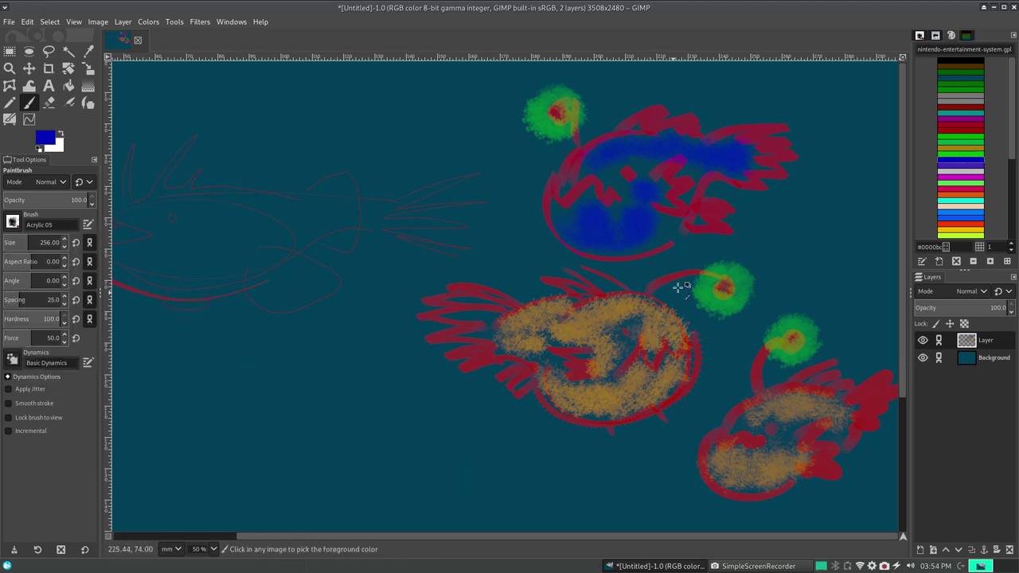
drag(797, 220, 828, 275)
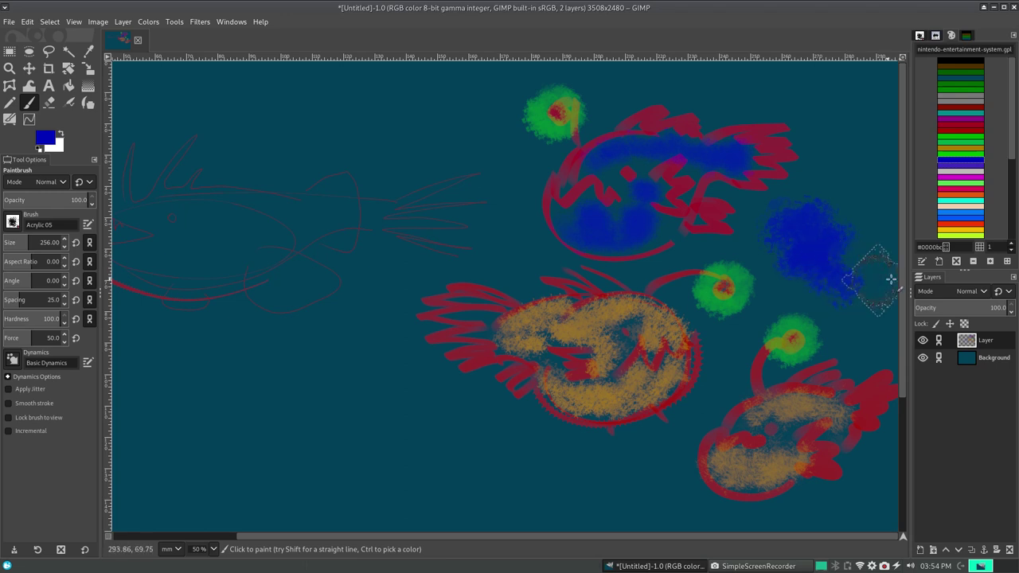
key(ctrl+z)
click(961, 169)
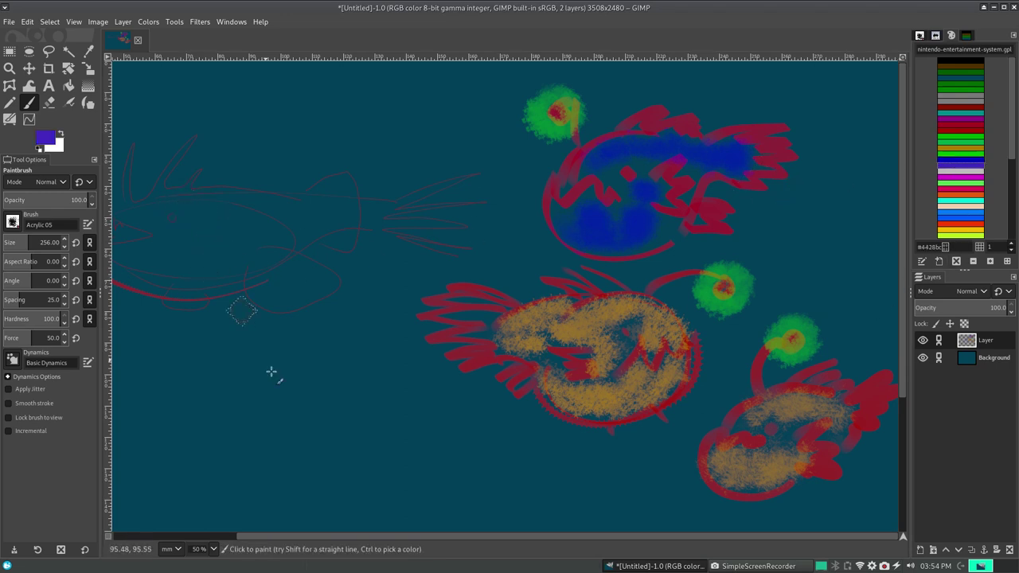
- Drag Acrylic 05 strokes over the left fish sketch to cover it in purple-blue
drag(362, 538, 235, 542)
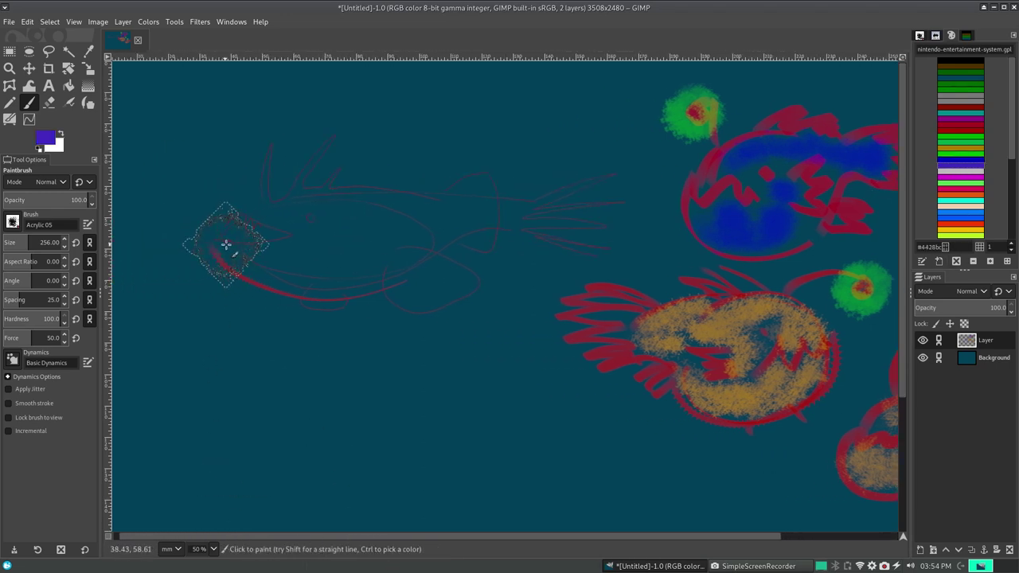
mouse_move(243, 253)
mouse_down()
mouse_move(387, 239)
mouse_move(246, 227)
mouse_move(350, 248)
mouse_move(264, 245)
mouse_up()
mouse_move(330, 217)
mouse_down()
mouse_move(400, 221)
mouse_move(391, 236)
mouse_move(458, 221)
mouse_move(473, 200)
mouse_move(448, 216)
mouse_move(605, 212)
mouse_move(537, 198)
mouse_move(587, 228)
mouse_move(591, 210)
mouse_move(512, 200)
mouse_move(493, 207)
mouse_move(537, 205)
mouse_move(553, 220)
mouse_move(339, 228)
mouse_move(415, 297)
mouse_move(451, 279)
mouse_move(310, 281)
mouse_move(326, 293)
mouse_move(273, 200)
mouse_move(289, 159)
mouse_move(346, 141)
mouse_move(393, 194)
mouse_up()
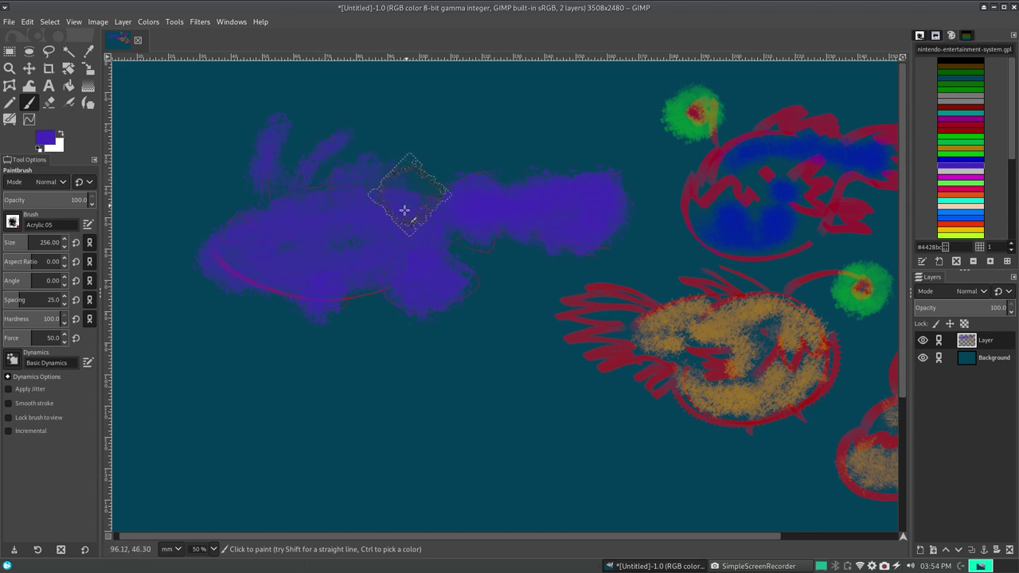
click(12, 223)
- Select the Animated Confetti brush, zoom to 100%, and pick a yellow-green colour
click(67, 277)
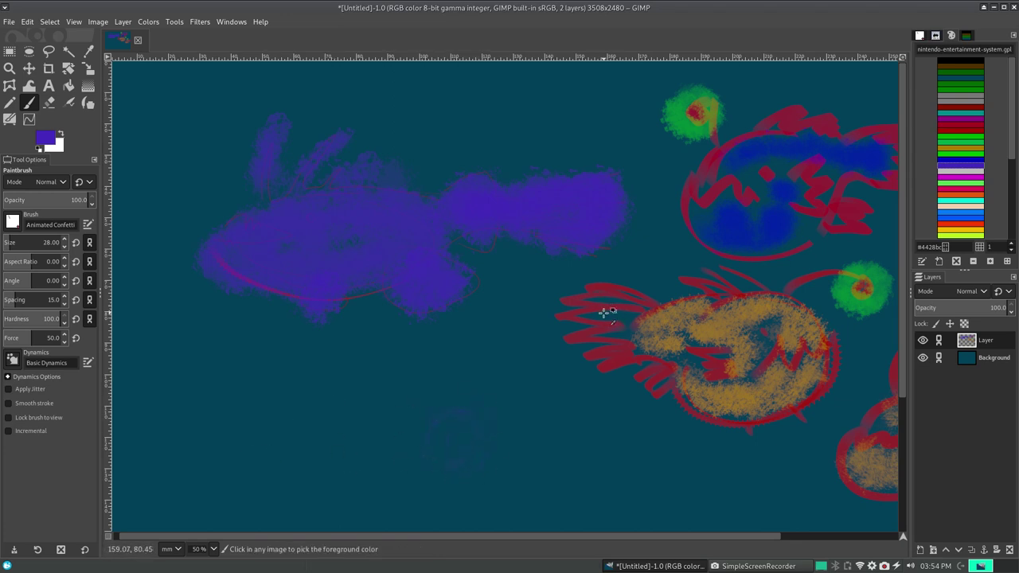
click(953, 62)
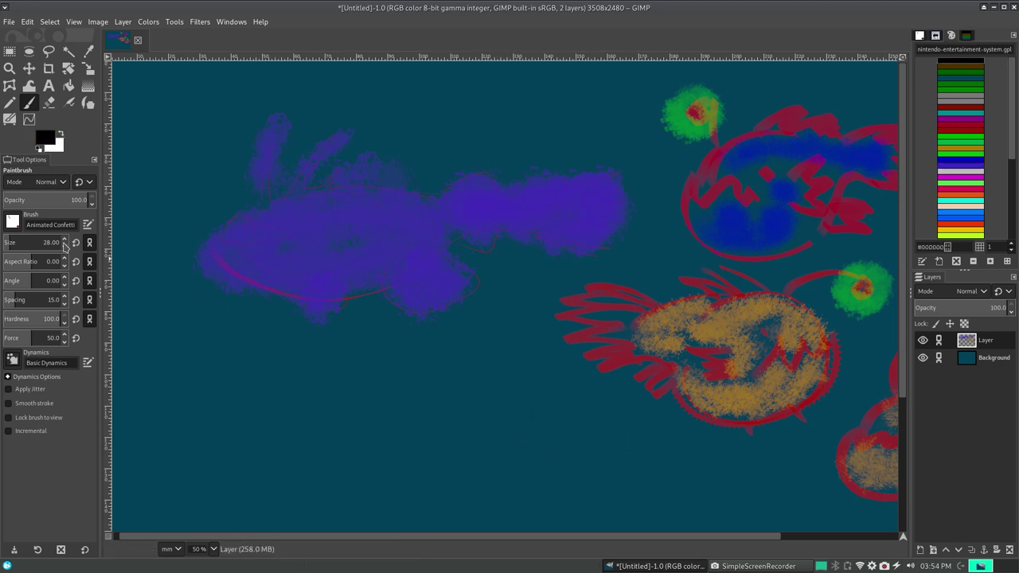
click(214, 549)
click(205, 484)
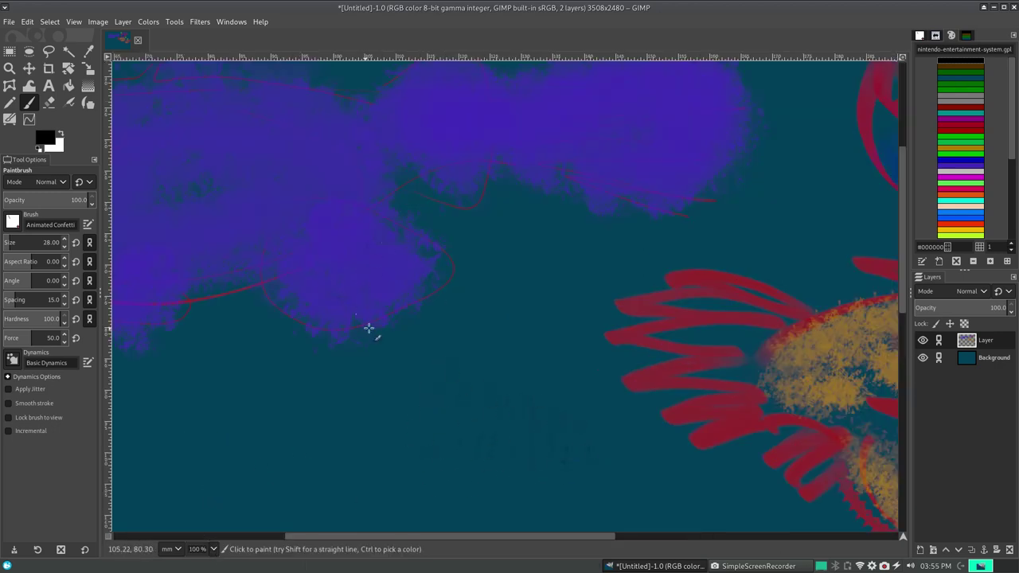
click(951, 236)
- Paint yellow-green confetti loops below the purple fish, undoing unwanted strokes to leave one loop
mouse_move(394, 436)
mouse_down()
mouse_move(485, 437)
mouse_move(543, 407)
mouse_up()
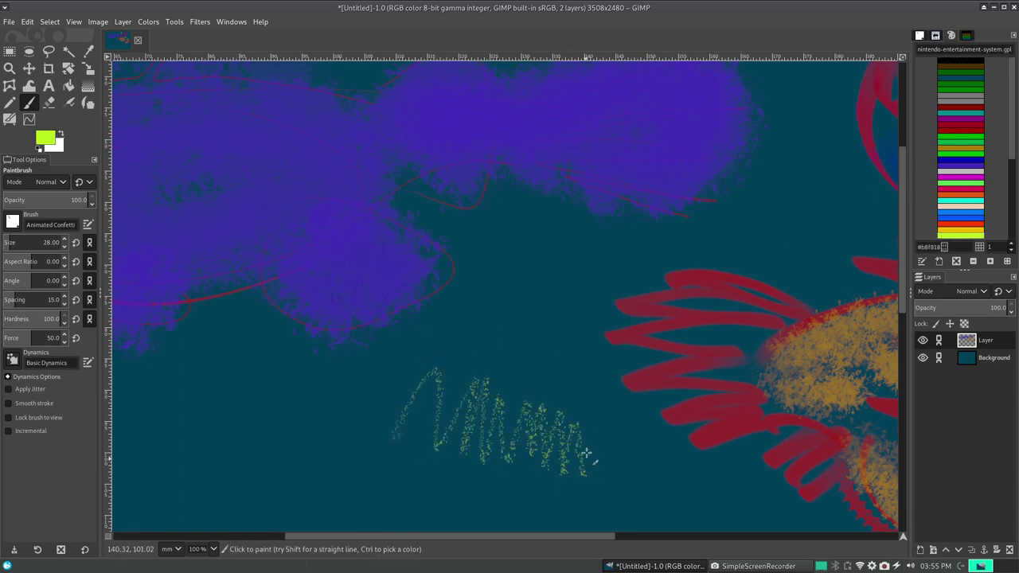
key(ctrl+z)
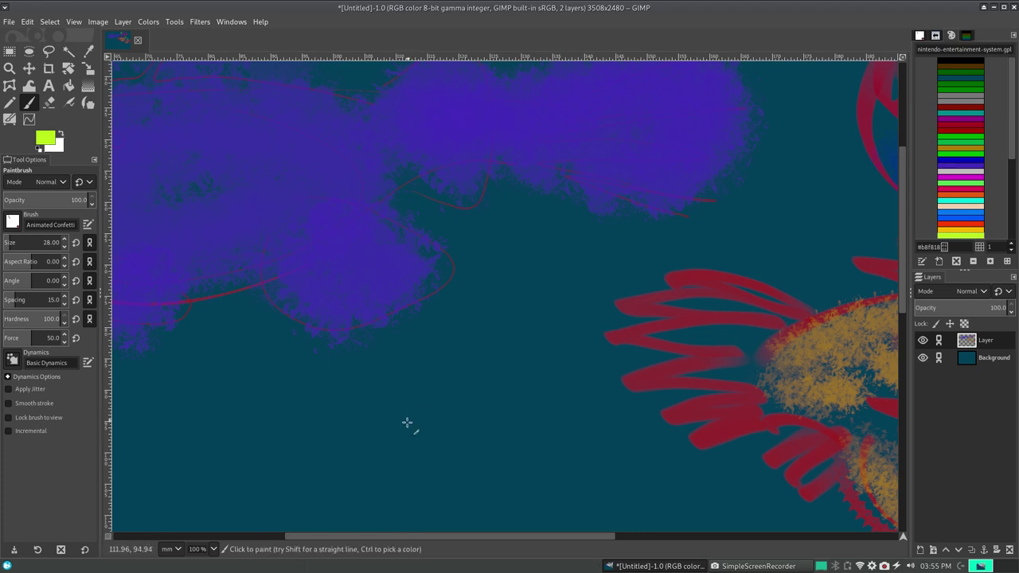
key(ctrl+z)
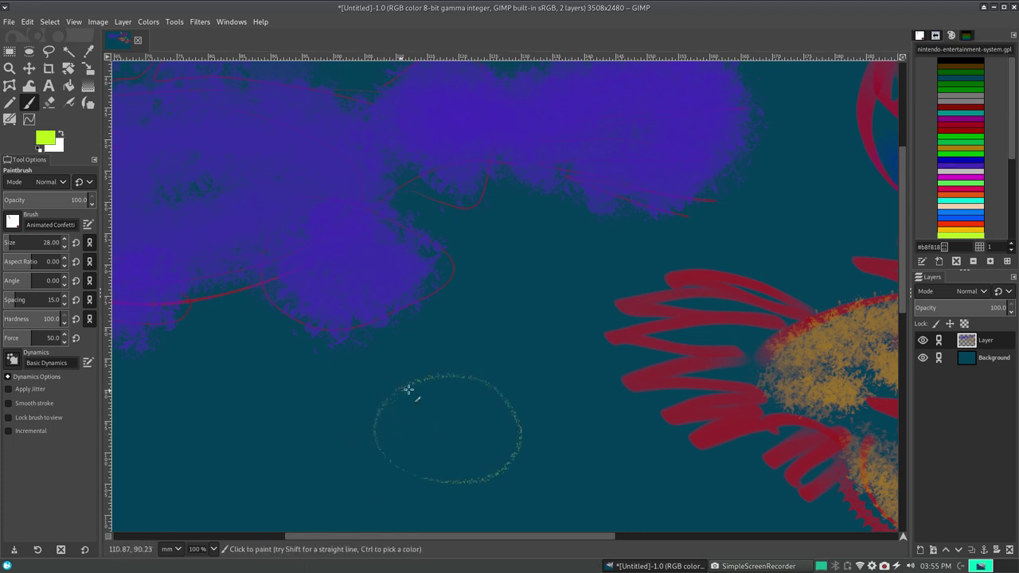
key(ctrl+z)
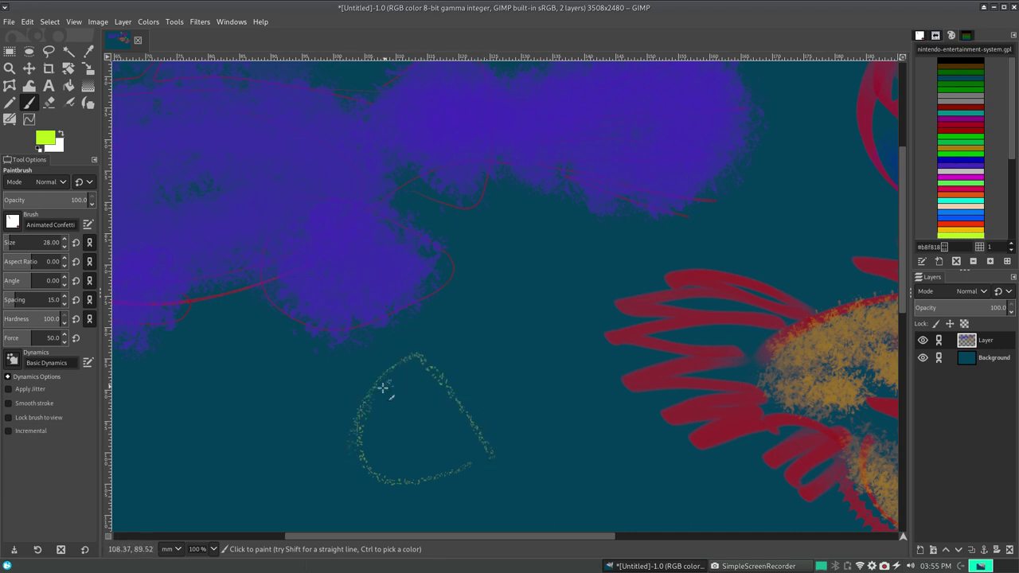
key(ctrl+z)
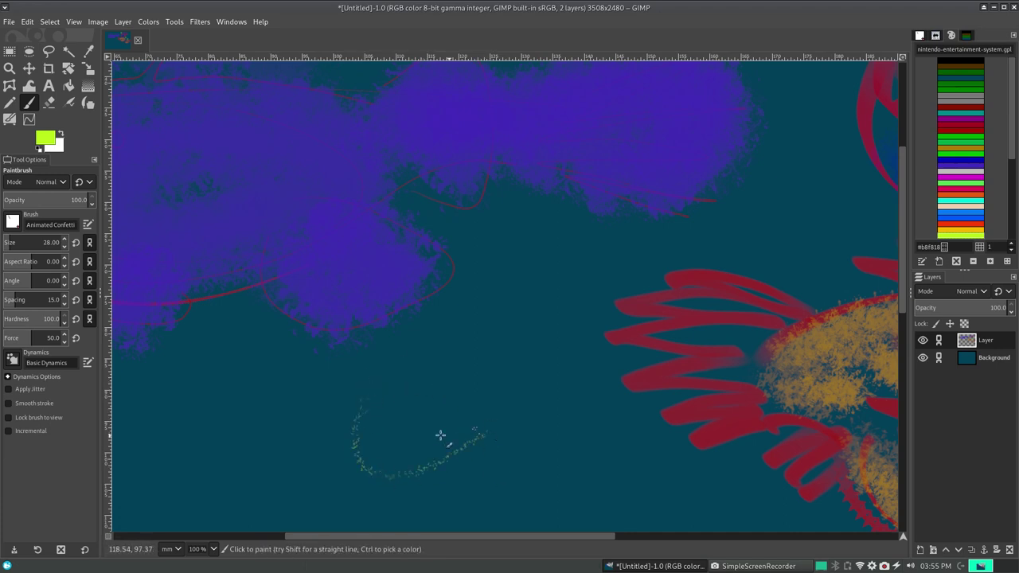
key(ctrl+z)
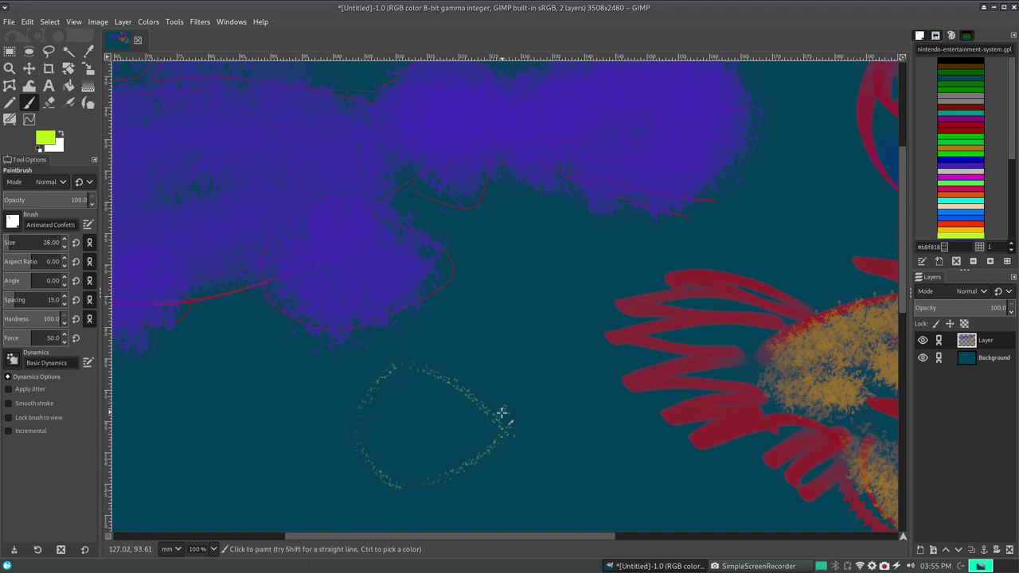
key(ctrl+z)
key(ctrl+z)
drag(515, 417, 517, 452)
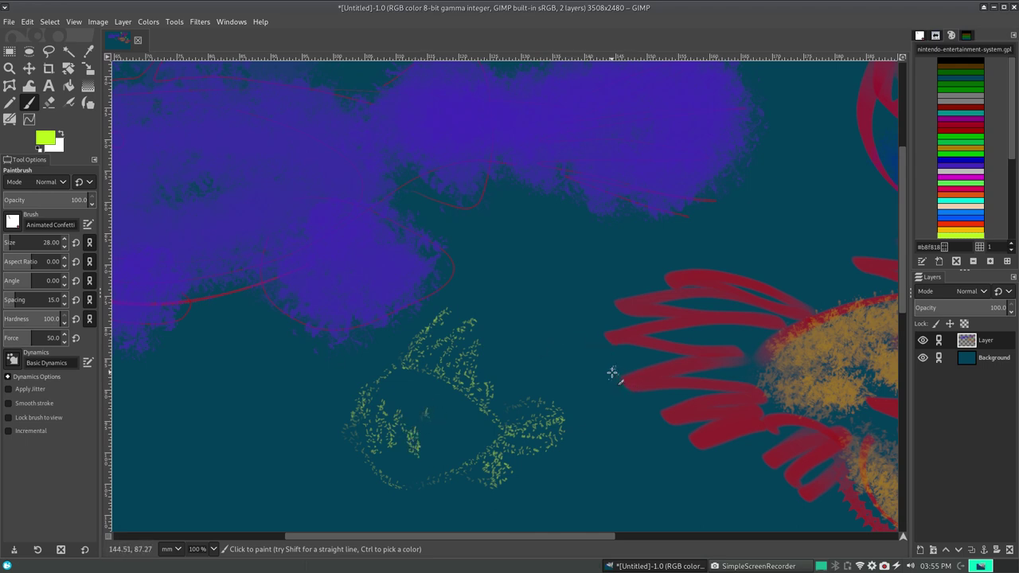
key(ctrl)
key(ctrl+z)
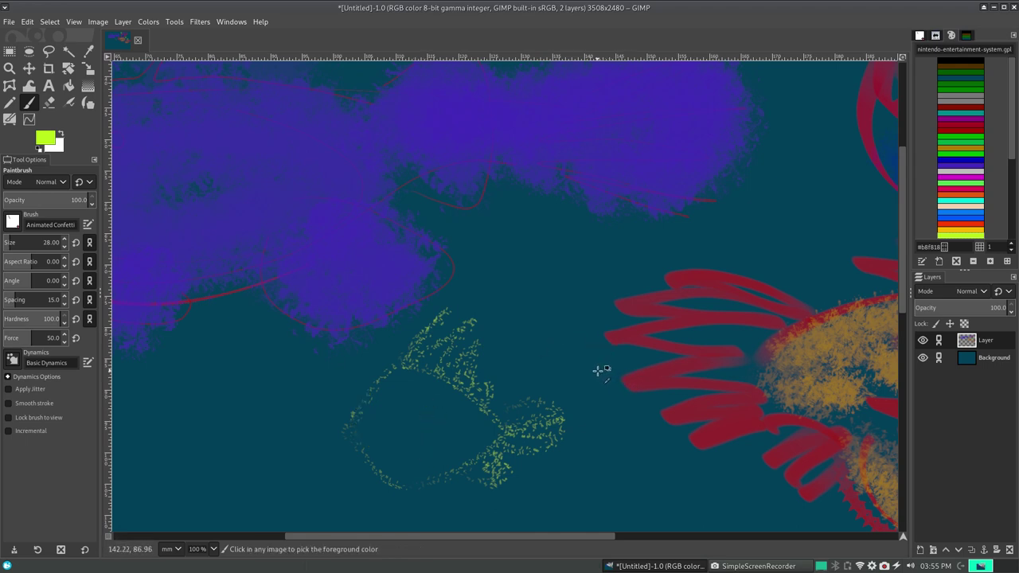
key(ctrl+z)
key(ctrl+z)
key(ctrl+z)
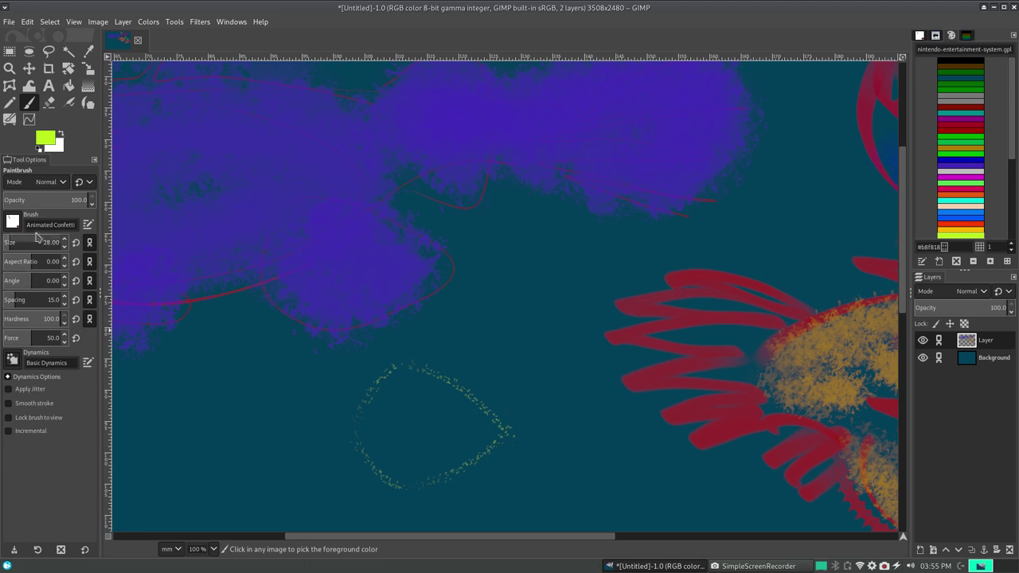
key(ctrl+z)
- Switch to the Bristles 01 brush and test green looping strokes, undoing them
click(16, 227)
click(76, 271)
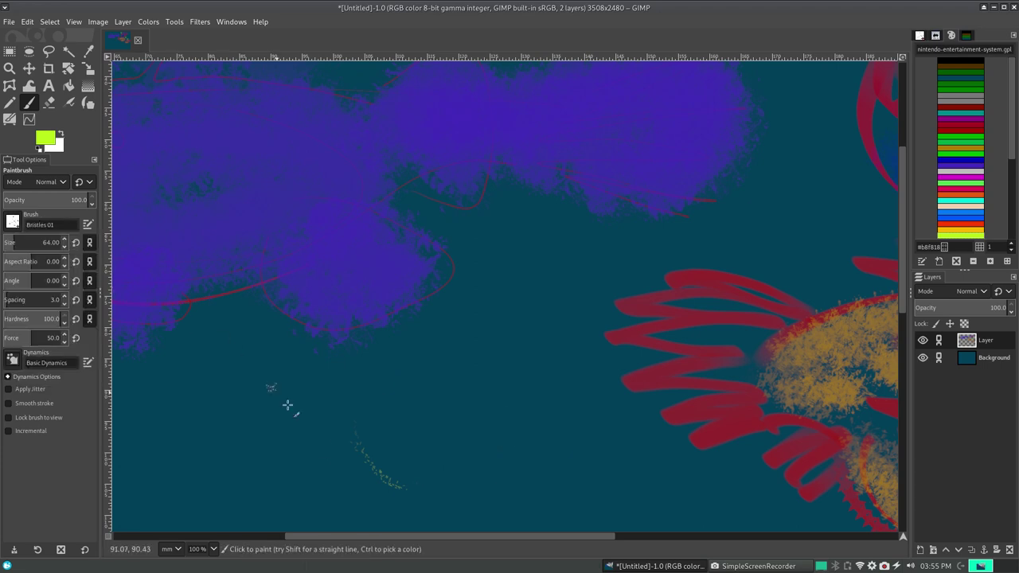
mouse_move(398, 437)
mouse_down()
mouse_move(454, 405)
mouse_move(525, 464)
mouse_move(546, 414)
mouse_up()
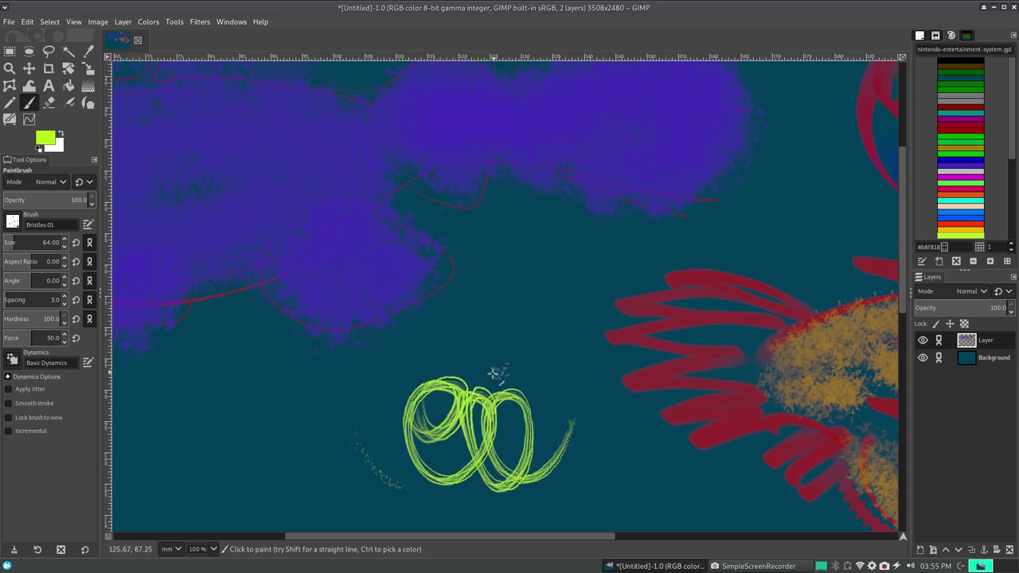
key(ctrl+z)
drag(350, 422, 519, 423)
key(ctrl+z)
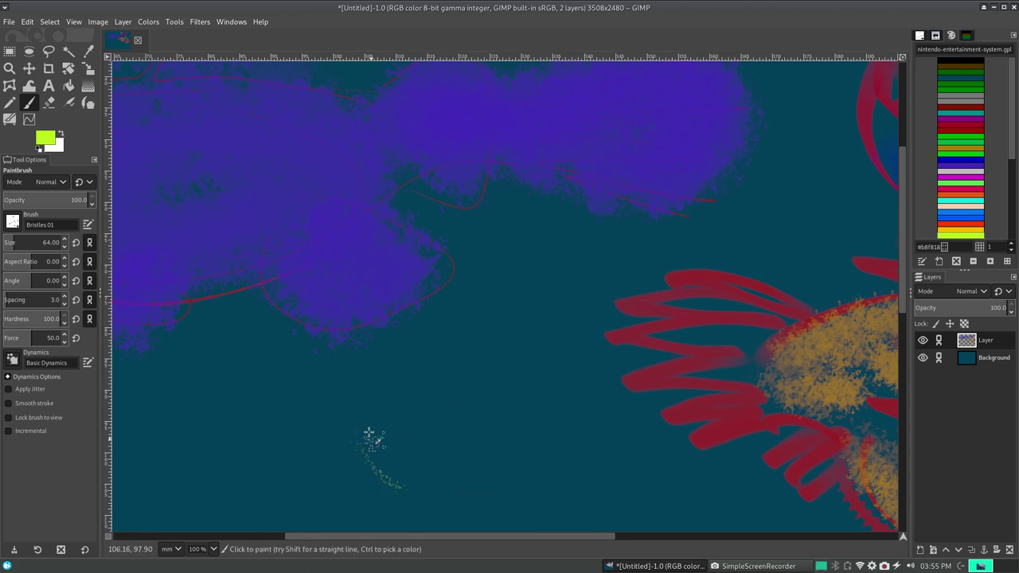
drag(366, 434, 508, 502)
drag(530, 464, 612, 434)
key(ctrl+z)
key(ctrl+z)
- Paint green bristle arcs and a zigzag at lower left, undoing the extra strokes
mouse_move(350, 415)
mouse_down()
mouse_move(462, 483)
mouse_move(546, 432)
mouse_move(605, 458)
mouse_up()
key(ctrl+z)
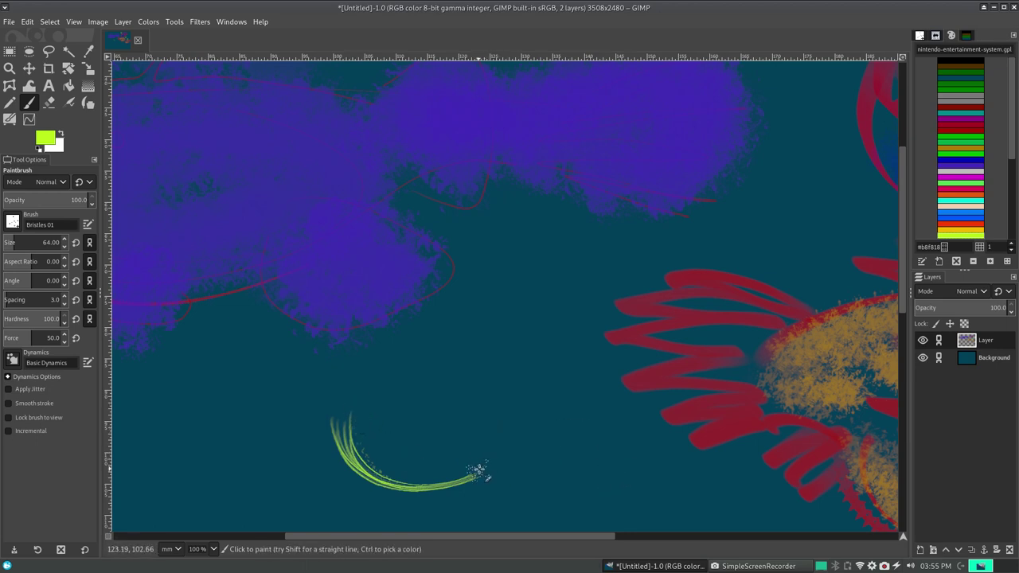
drag(478, 472, 556, 418)
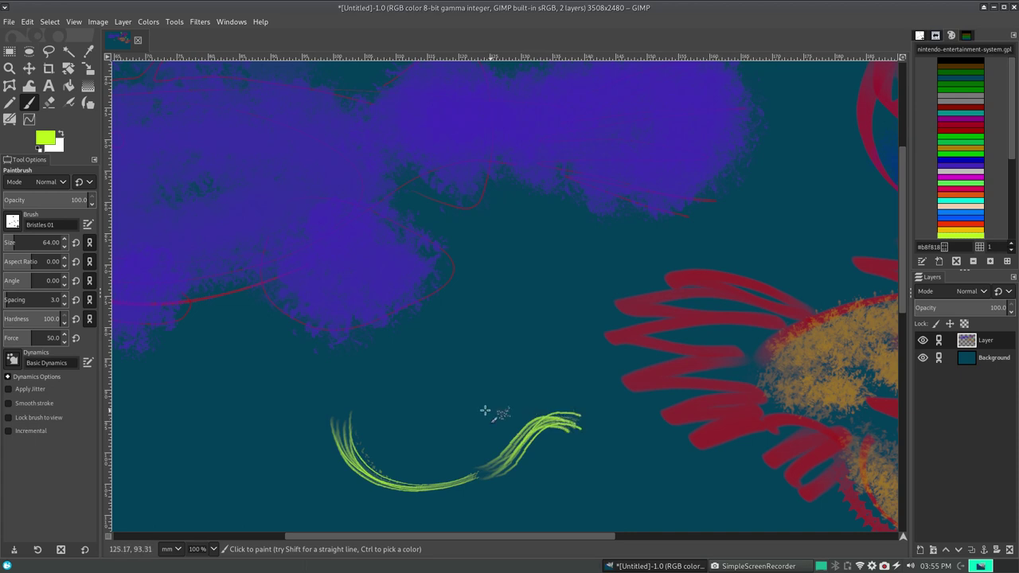
drag(344, 400, 415, 419)
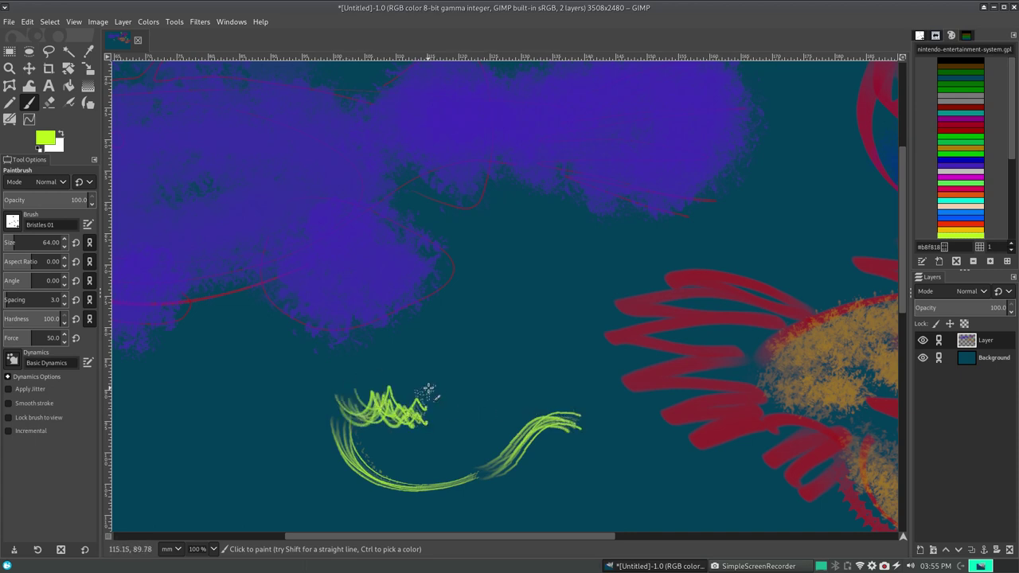
mouse_move(369, 388)
mouse_down()
mouse_move(416, 337)
mouse_move(519, 365)
mouse_up()
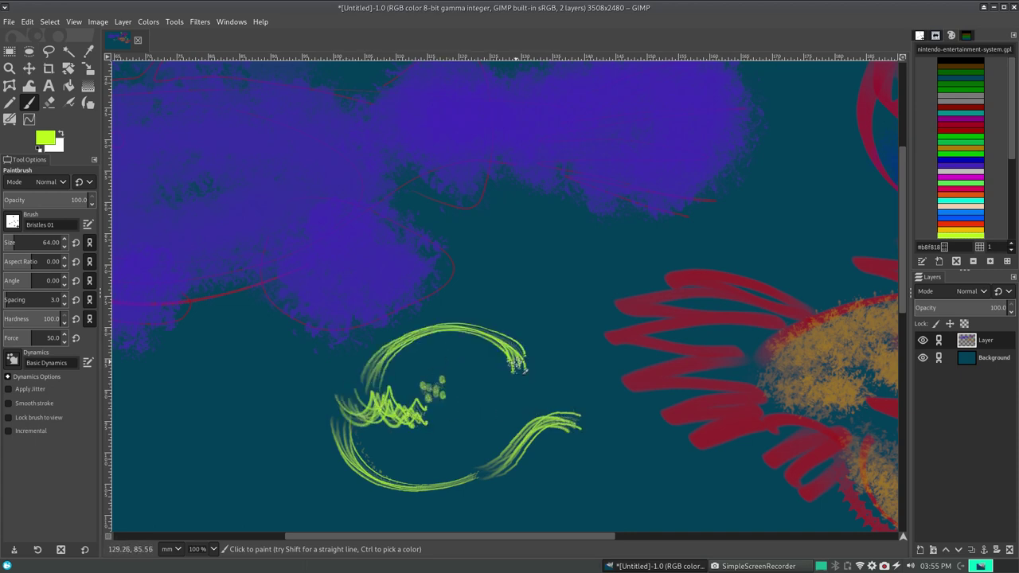
key(ctrl+z)
key(ctrl+z)
key(ctrl+z)
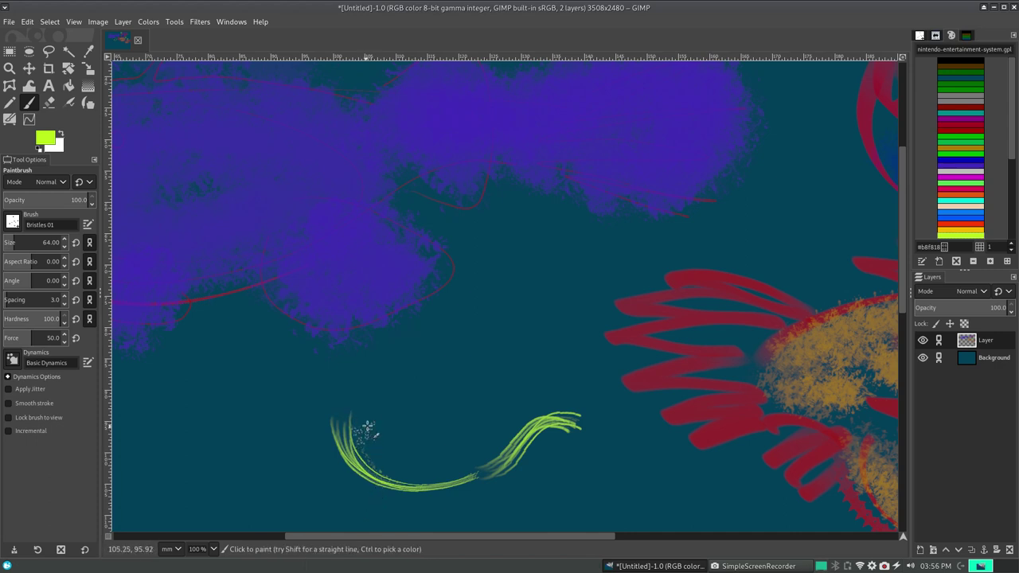
key(ctrl+z)
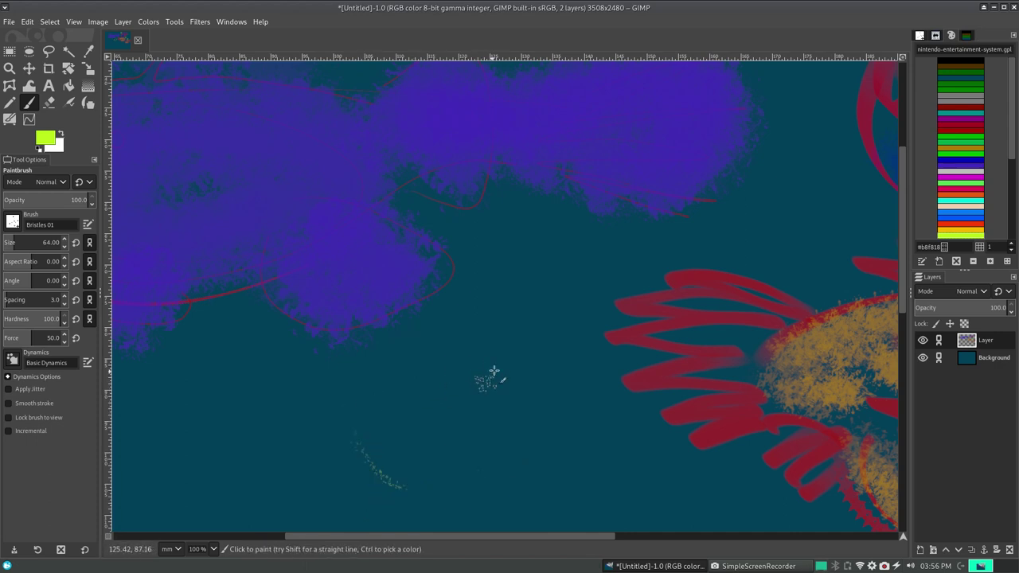
drag(529, 344, 407, 472)
- Sketch green limb strokes for a creature, then undo them back to empty teal
key(ctrl+z)
drag(510, 336, 460, 460)
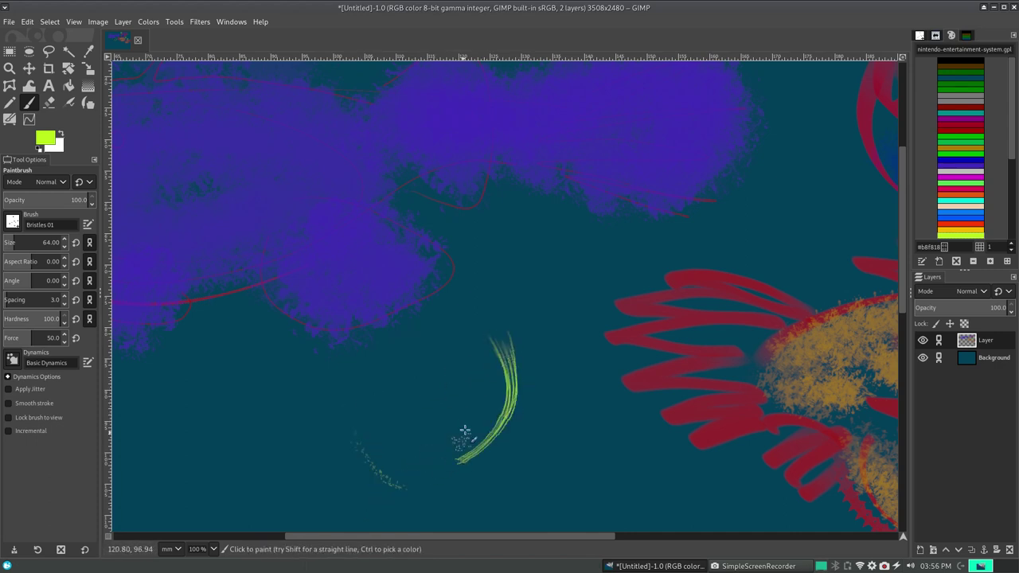
key(ctrl+z)
drag(394, 430, 485, 331)
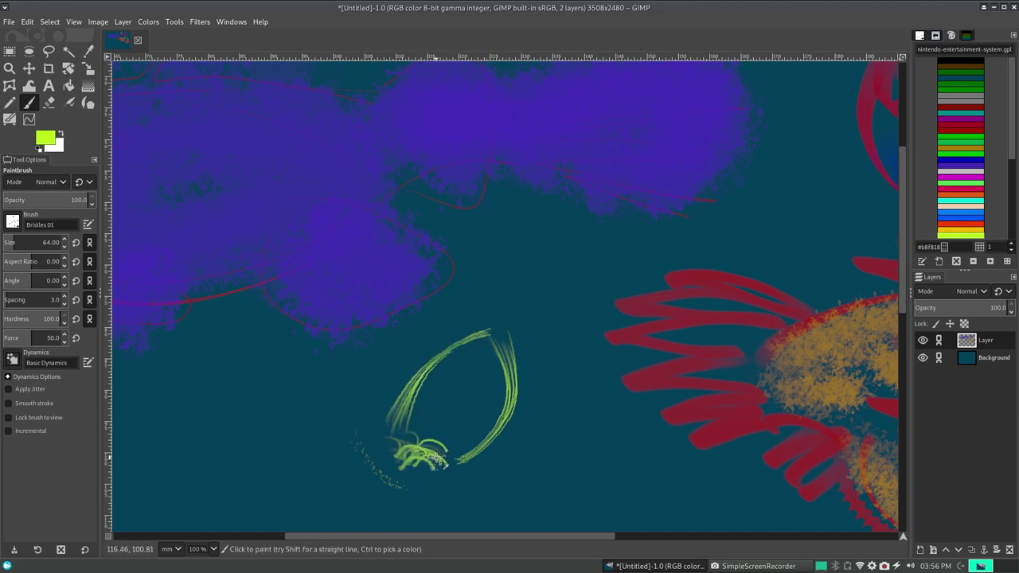
drag(434, 459, 429, 467)
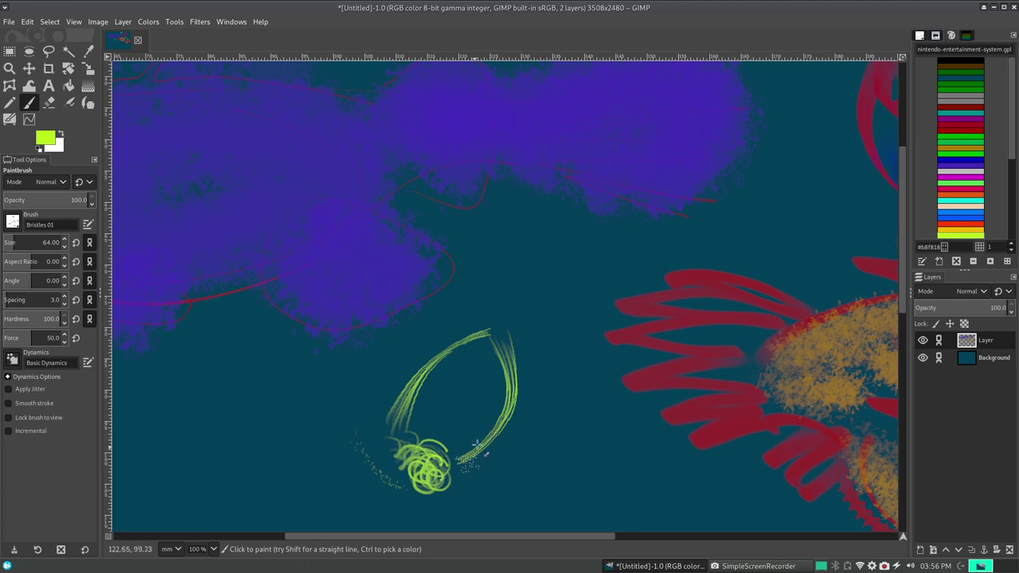
mouse_move(524, 325)
mouse_down()
mouse_move(558, 427)
mouse_move(484, 468)
mouse_up()
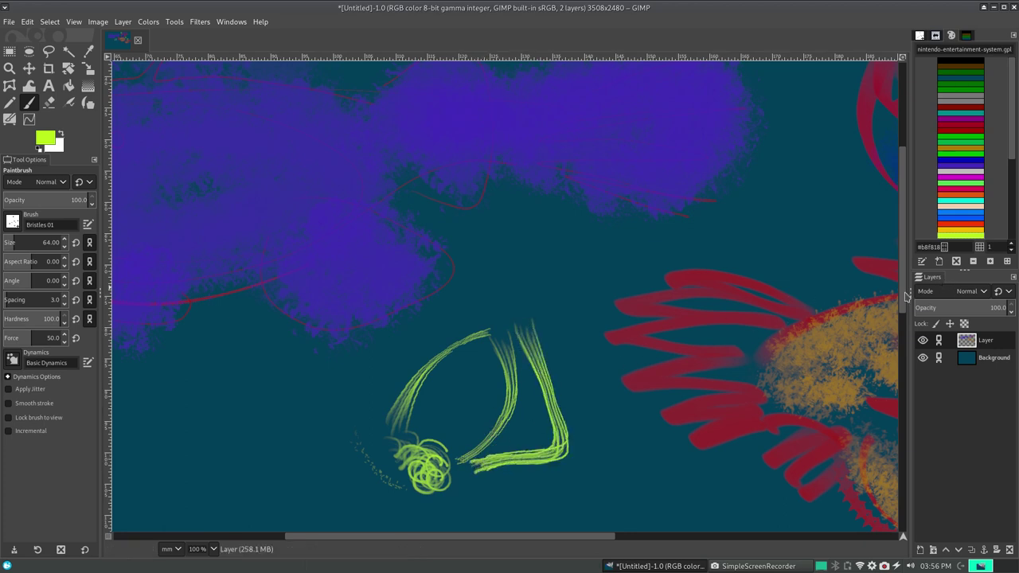
scroll(557, 358, down, 3)
mouse_move(386, 351)
mouse_down()
mouse_move(365, 406)
mouse_move(263, 430)
mouse_move(311, 487)
mouse_move(414, 402)
mouse_move(441, 482)
mouse_up()
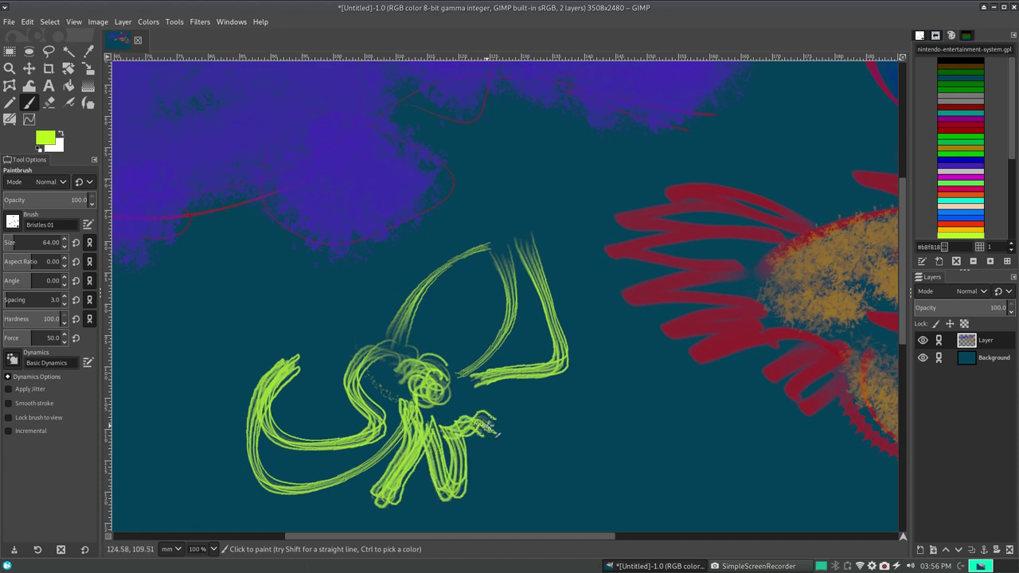
key(ctrl+z)
key(ctrl+z)
key(ctrl+z)
key(ctrl+z)
key(ctrl+z)
key(ctrl+z)
key(ctrl+z)
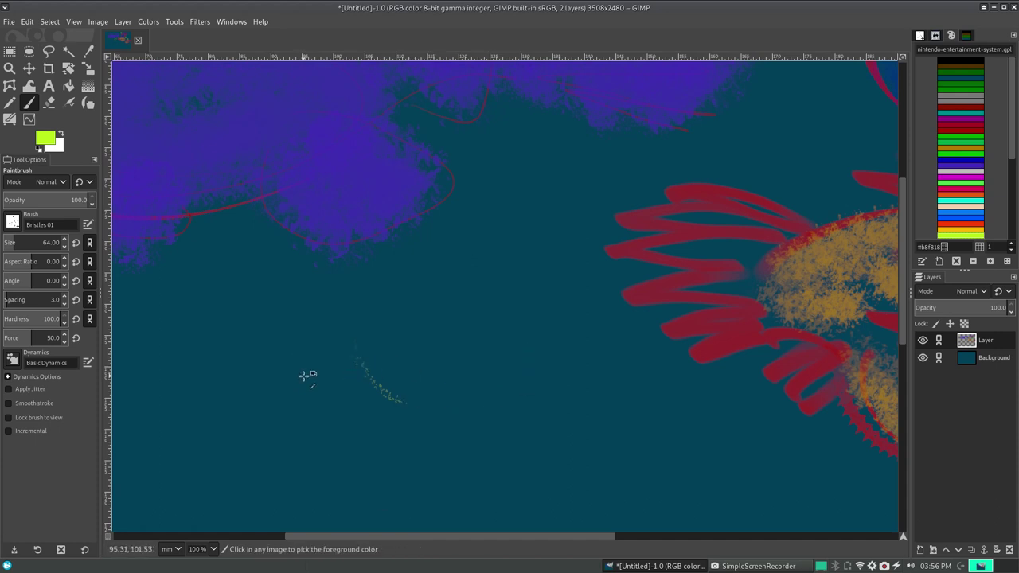
key(ctrl+z)
- Switch the paintbrush to Bristles 02 and try several green test strokes, undoing each
click(14, 223)
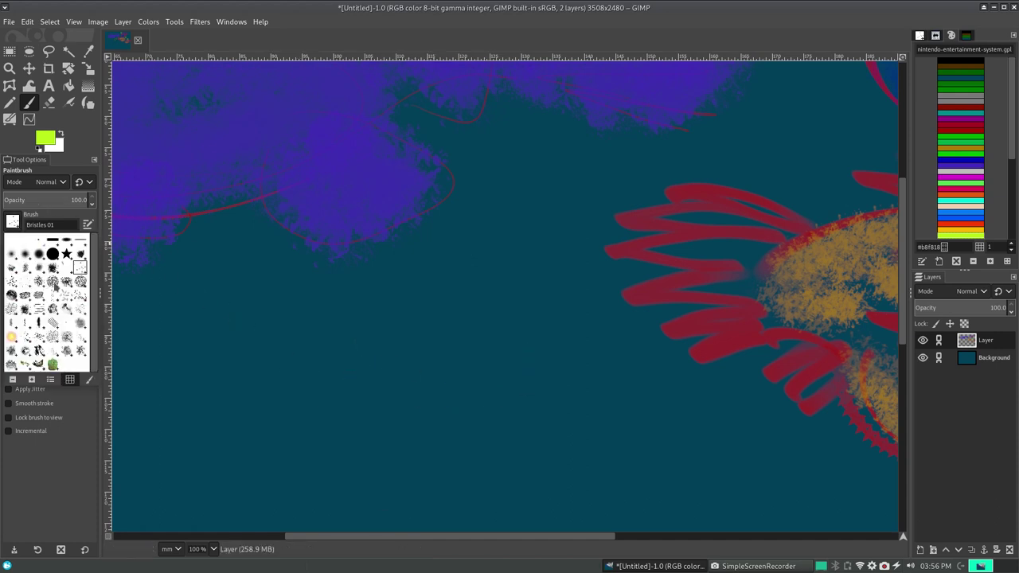
click(34, 287)
mouse_move(256, 411)
mouse_down()
mouse_move(364, 359)
mouse_move(519, 342)
mouse_move(545, 350)
mouse_up()
drag(451, 324, 573, 172)
key(ctrl+z)
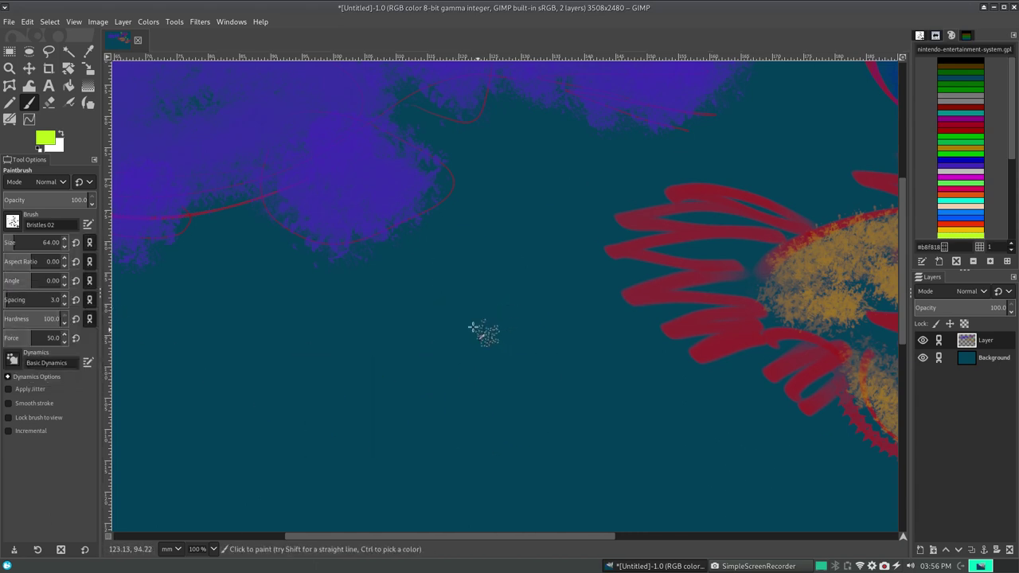
mouse_move(421, 344)
mouse_down()
mouse_move(495, 315)
mouse_move(619, 432)
mouse_up()
key(ctrl+z)
mouse_move(470, 315)
mouse_down()
mouse_move(432, 368)
mouse_move(440, 353)
mouse_up()
key(ctrl+z)
mouse_move(396, 313)
mouse_down()
mouse_move(515, 311)
mouse_move(465, 265)
mouse_up()
mouse_move(518, 242)
mouse_down()
mouse_move(510, 275)
mouse_move(387, 358)
mouse_up()
key(ctrl+z)
- Try and undo a purple stroke, then set light grey as the paint colour and undo a grey trial
drag(351, 405, 505, 329)
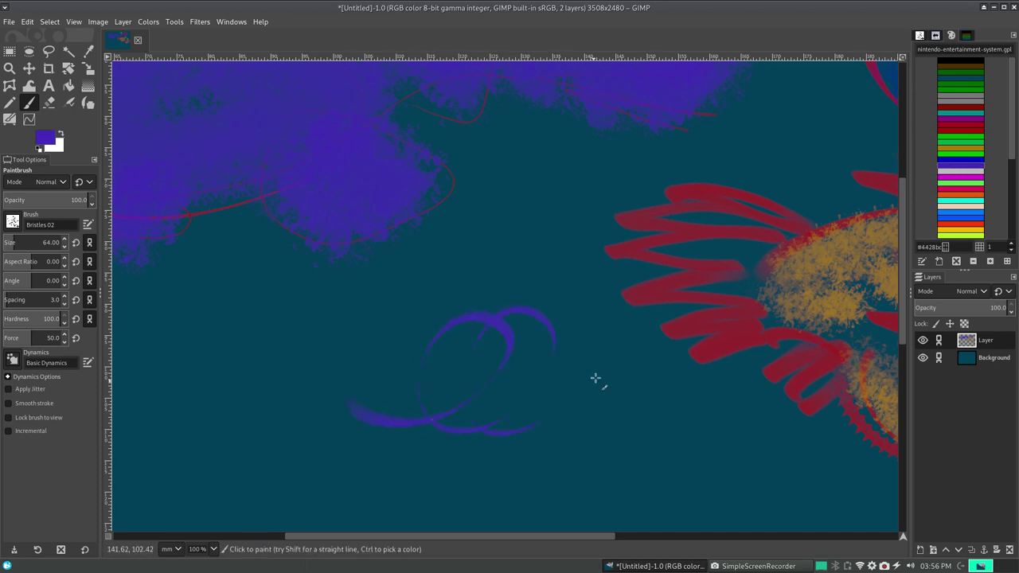
key(ctrl+z)
click(966, 175)
mouse_move(334, 385)
mouse_down()
mouse_move(337, 427)
mouse_move(528, 414)
mouse_move(699, 464)
mouse_up()
key(ctrl+z)
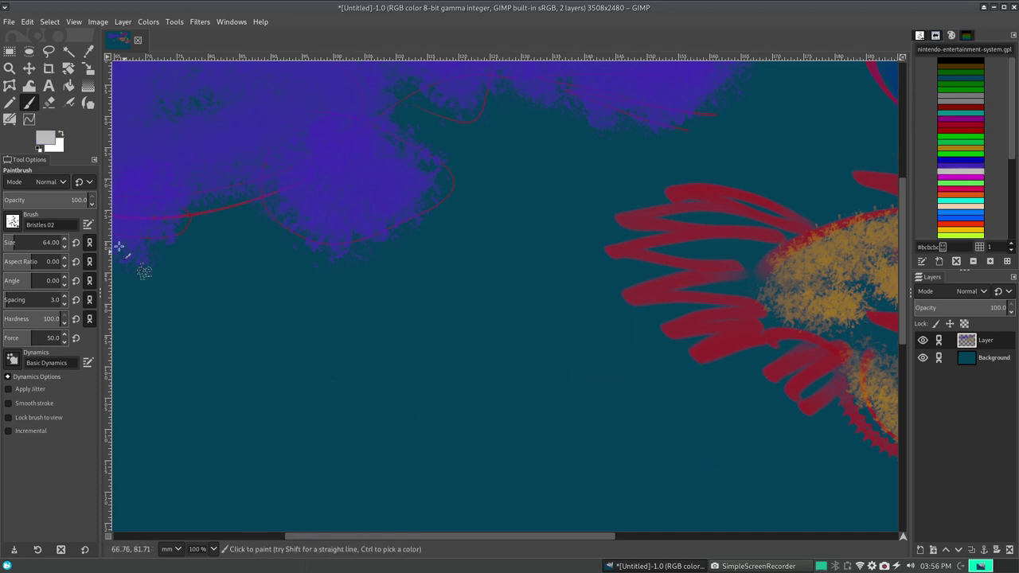
click(12, 224)
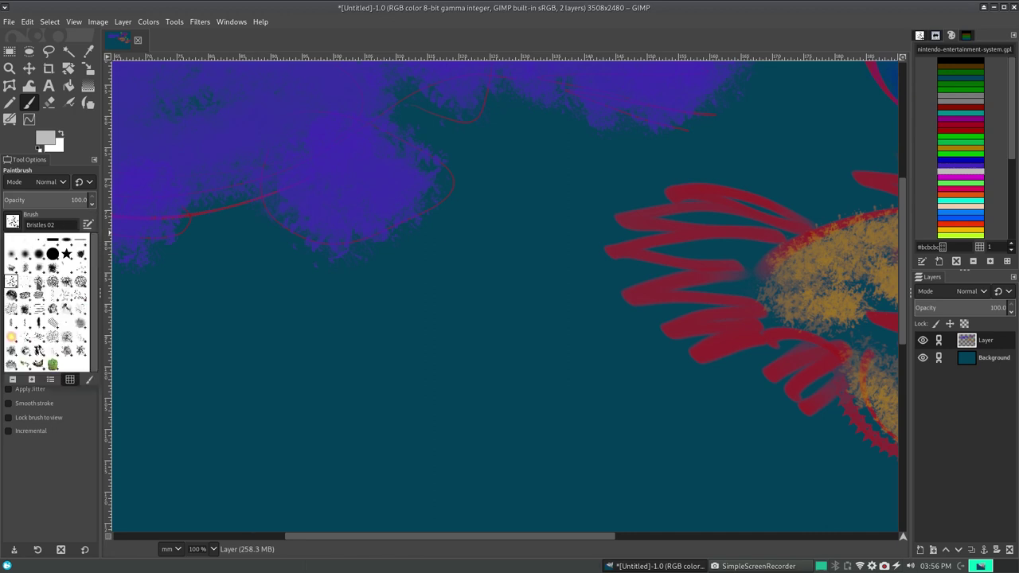
- Try the Bristles 03 brush with grey strokes and a jellyfish sketch, then remove them all
click(24, 282)
mouse_move(319, 324)
mouse_down()
mouse_move(332, 391)
mouse_move(466, 391)
mouse_move(581, 431)
mouse_up()
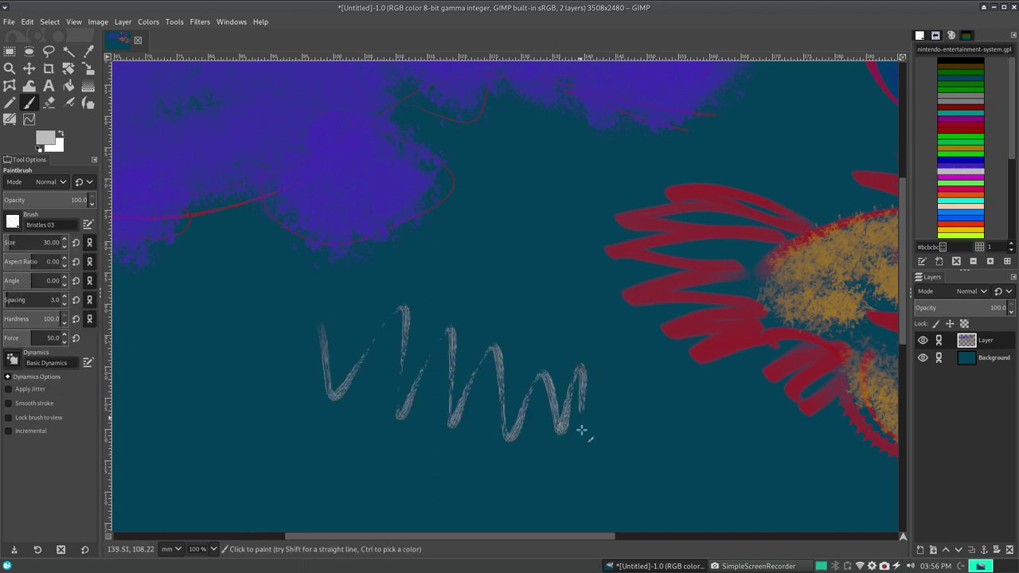
key(ctrl+z)
mouse_move(408, 337)
mouse_down()
mouse_move(510, 319)
mouse_move(541, 404)
mouse_move(589, 376)
mouse_up()
key(ctrl+z)
drag(371, 358, 527, 352)
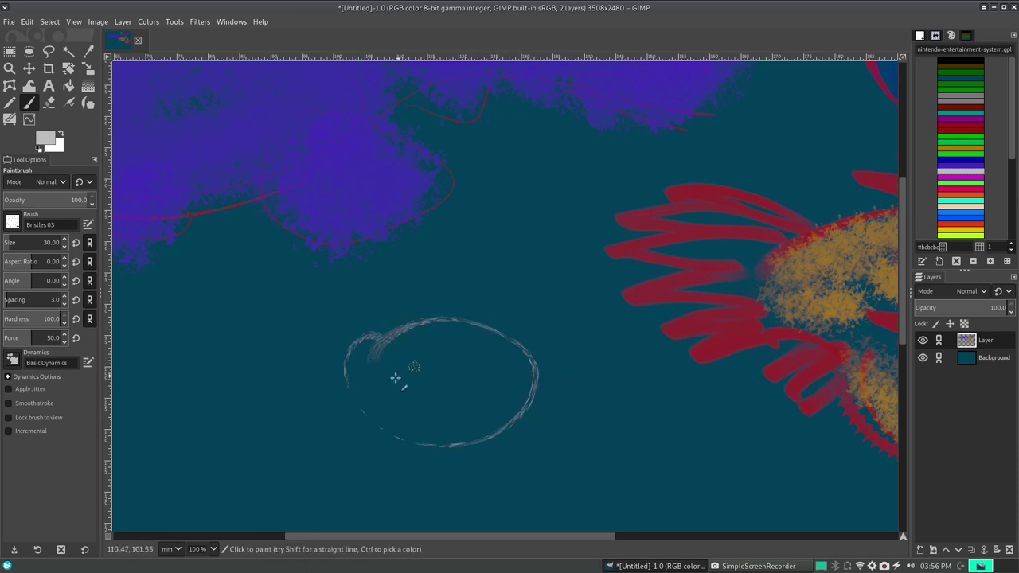
key(ctrl+z)
mouse_move(353, 337)
mouse_down()
mouse_move(473, 287)
mouse_move(375, 353)
mouse_move(392, 434)
mouse_move(487, 466)
mouse_move(498, 446)
mouse_move(473, 353)
mouse_up()
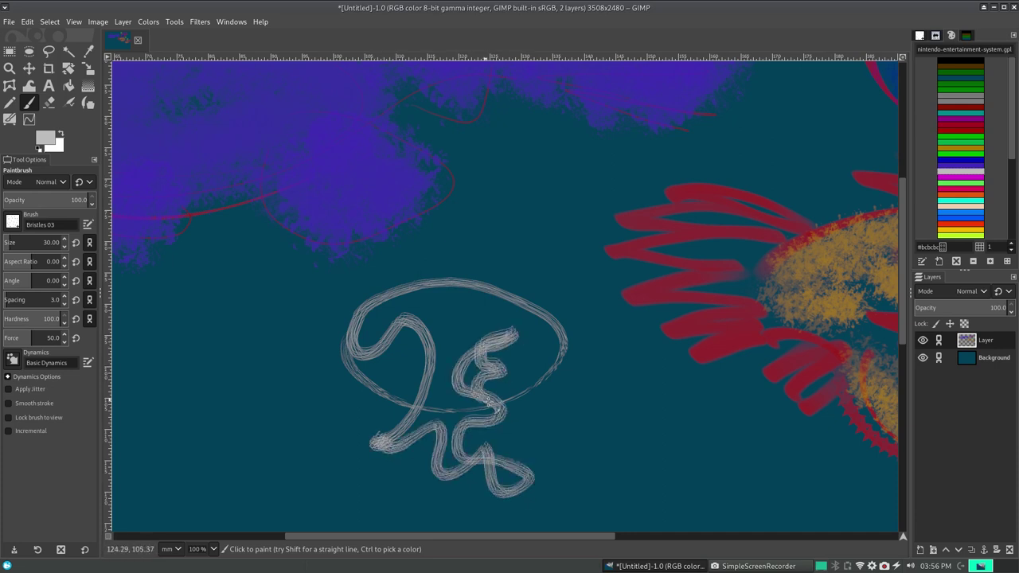
mouse_move(488, 402)
mouse_down()
mouse_move(382, 250)
mouse_move(402, 386)
mouse_up()
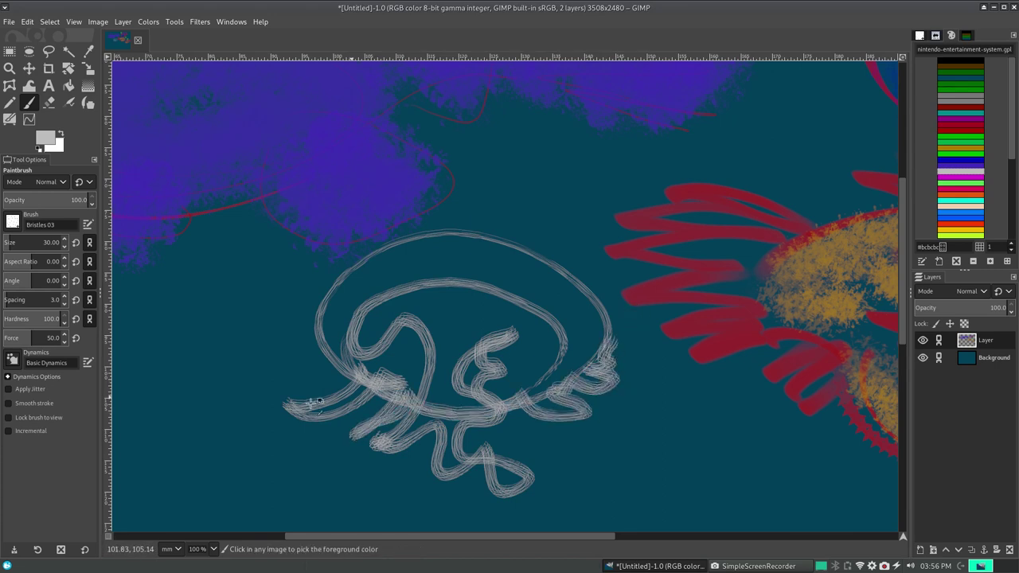
key(Delete)
- Switch to the Cell 01 brush and test grey cell-textured strokes, clearing each one
click(19, 227)
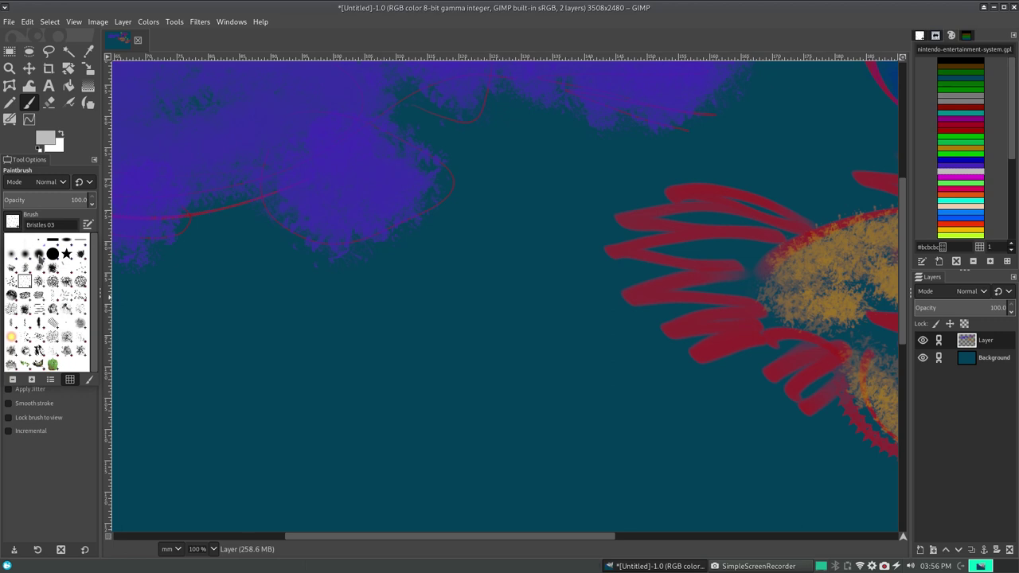
click(43, 284)
mouse_move(334, 350)
mouse_down()
mouse_move(380, 343)
mouse_move(533, 390)
mouse_move(637, 455)
mouse_move(698, 391)
mouse_up()
key(Delete)
mouse_move(275, 342)
mouse_down()
mouse_move(566, 375)
mouse_move(317, 388)
mouse_move(542, 462)
mouse_up()
drag(159, 388, 177, 454)
mouse_move(325, 272)
mouse_down()
mouse_move(351, 281)
mouse_move(500, 211)
mouse_move(626, 176)
mouse_up()
key(Delete)
mouse_move(398, 395)
mouse_down()
mouse_move(418, 398)
mouse_move(446, 382)
mouse_move(530, 413)
mouse_move(701, 442)
mouse_move(756, 438)
mouse_up()
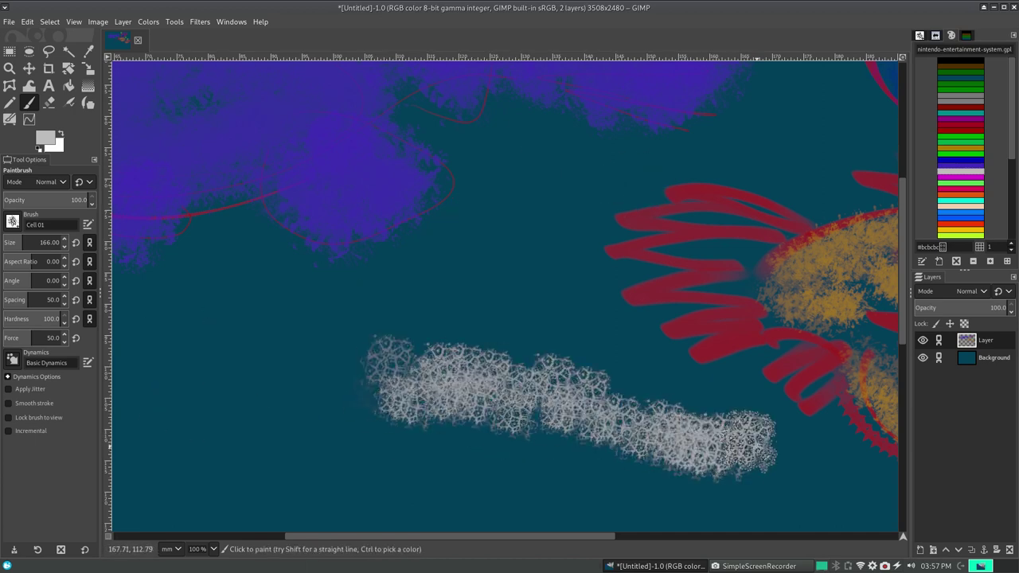
key(Delete)
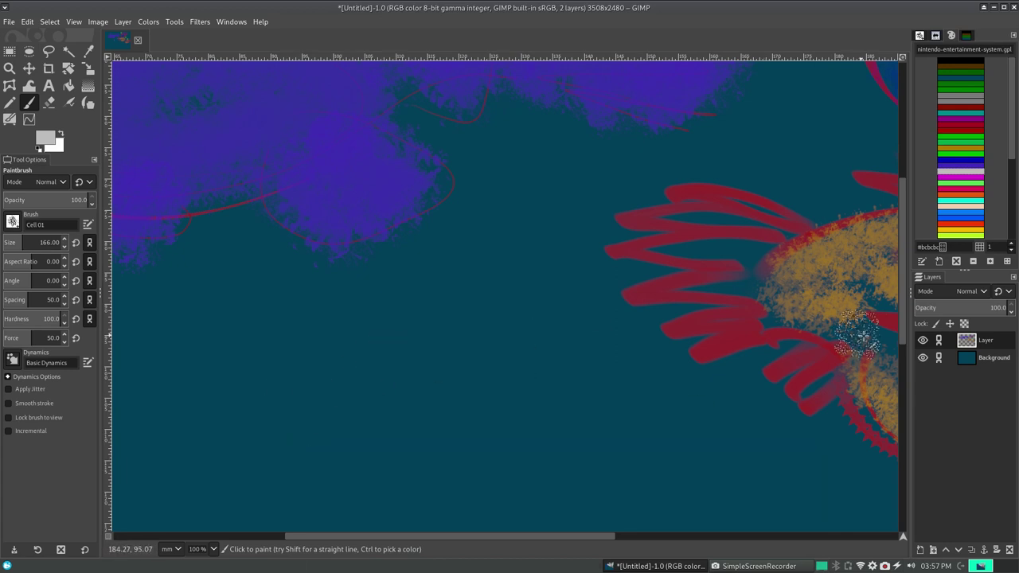
- Pan the canvas and test grey Cell 01 texture around the red circle, then undo it
drag(864, 329, 890, 319)
scroll(796, 302, up, 6)
scroll(748, 276, down, 1)
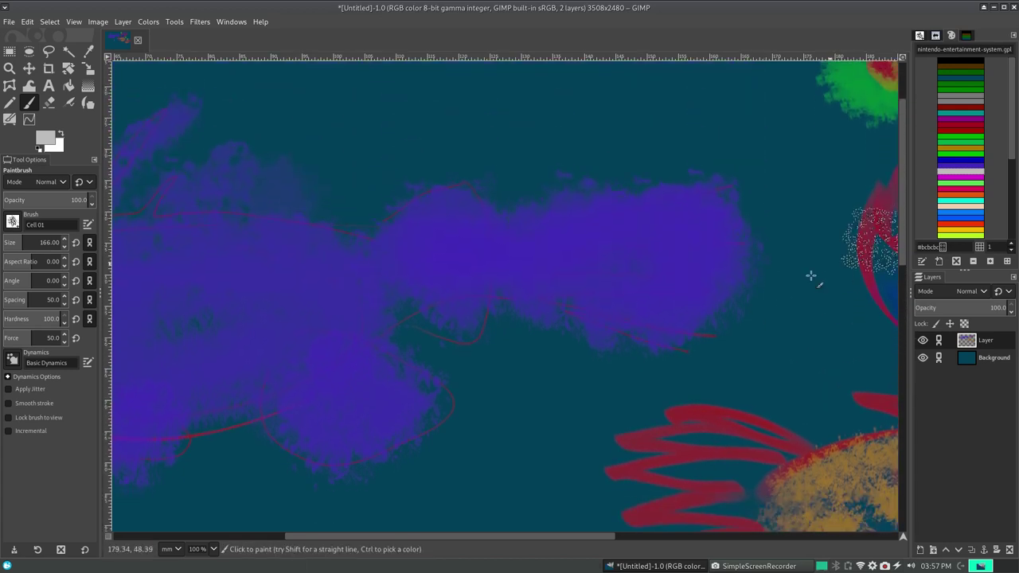
drag(543, 536, 739, 536)
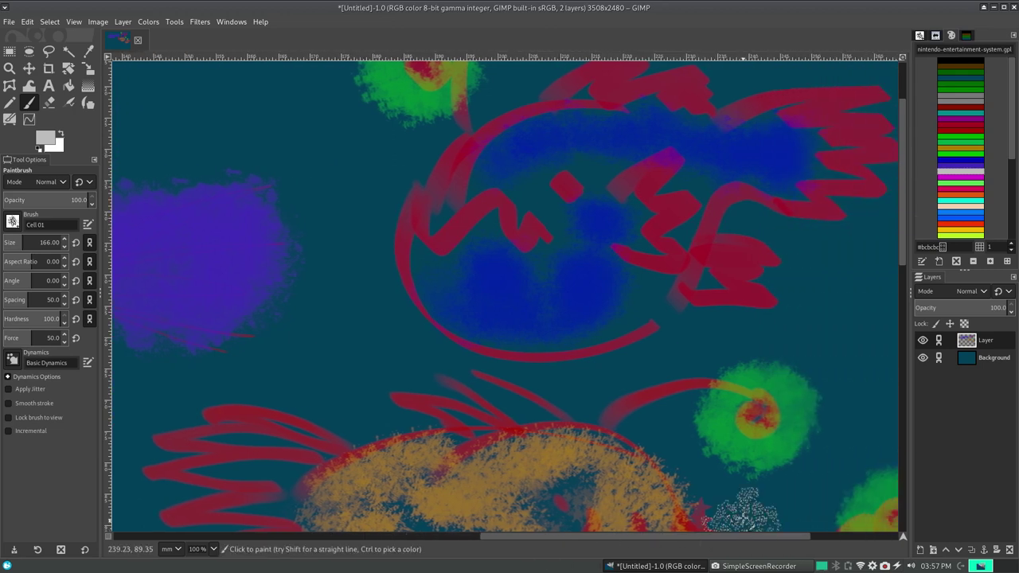
mouse_move(434, 255)
mouse_down()
mouse_move(493, 334)
mouse_move(478, 271)
mouse_up()
key(ctrl+z)
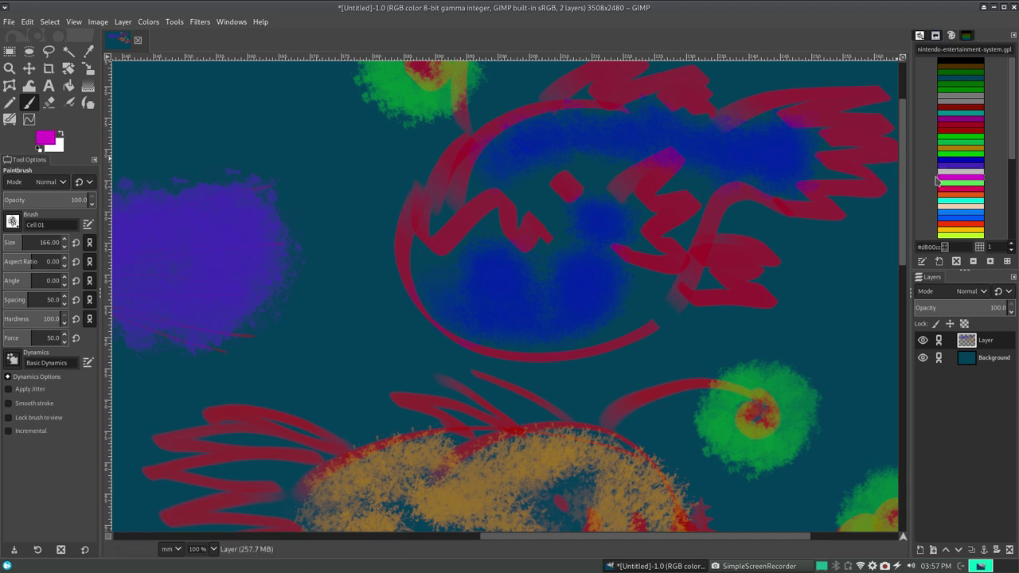
- Paint magenta Cell 01 texture over the top creature's blue body inside its red circle outline
drag(379, 315, 490, 334)
key(ctrl+z)
mouse_move(421, 239)
mouse_down()
mouse_move(481, 314)
mouse_move(455, 285)
mouse_move(467, 250)
mouse_move(505, 291)
mouse_move(597, 319)
mouse_move(605, 278)
mouse_move(586, 239)
mouse_move(559, 209)
mouse_move(470, 154)
mouse_move(532, 126)
mouse_move(582, 147)
mouse_move(660, 130)
mouse_move(693, 160)
mouse_move(678, 141)
mouse_move(750, 142)
mouse_move(760, 171)
mouse_move(792, 152)
mouse_up()
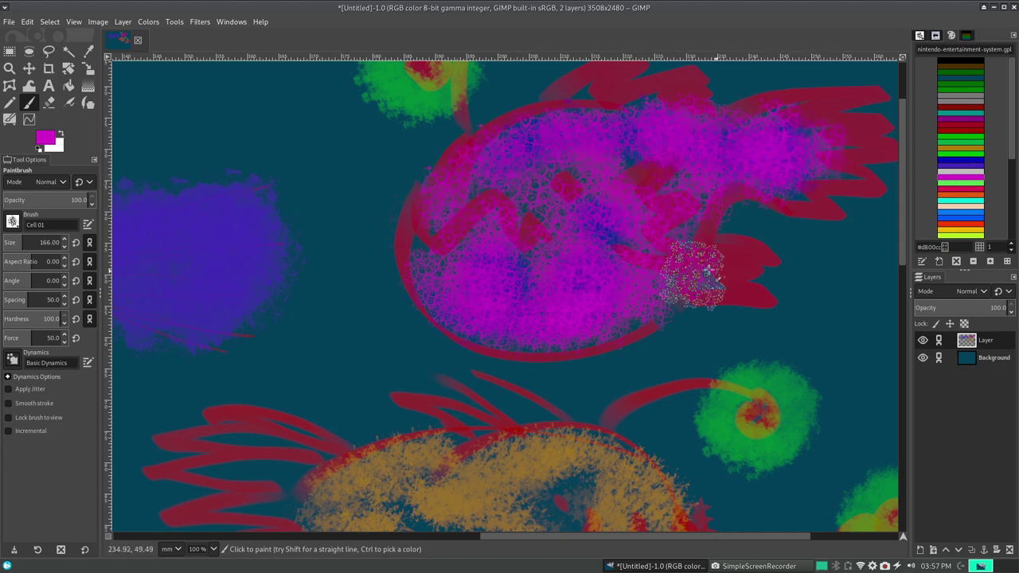
drag(581, 96, 637, 88)
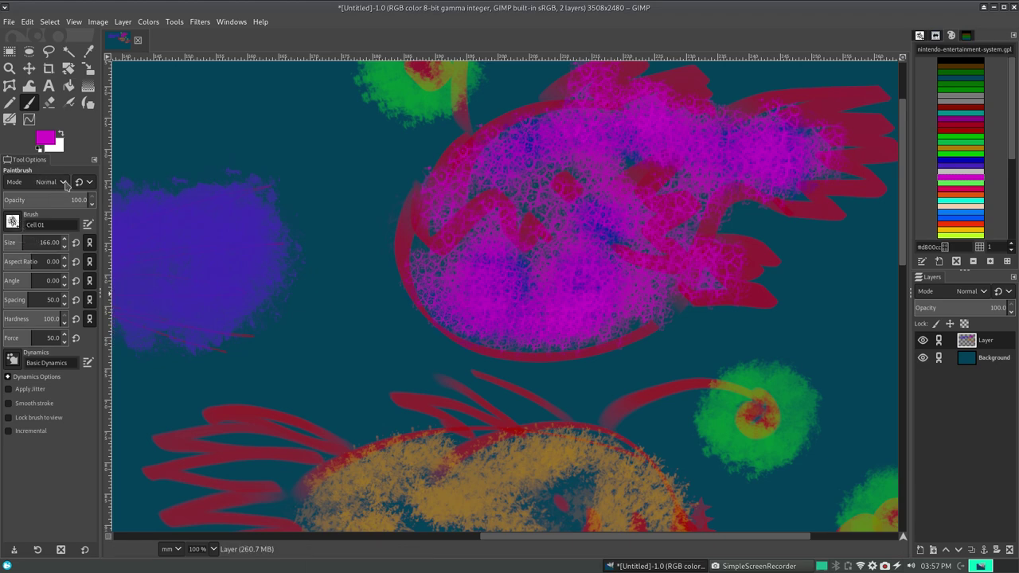
- Switch to the Cell 02 brush and try pink strokes on the anglerfish, undoing them
click(12, 223)
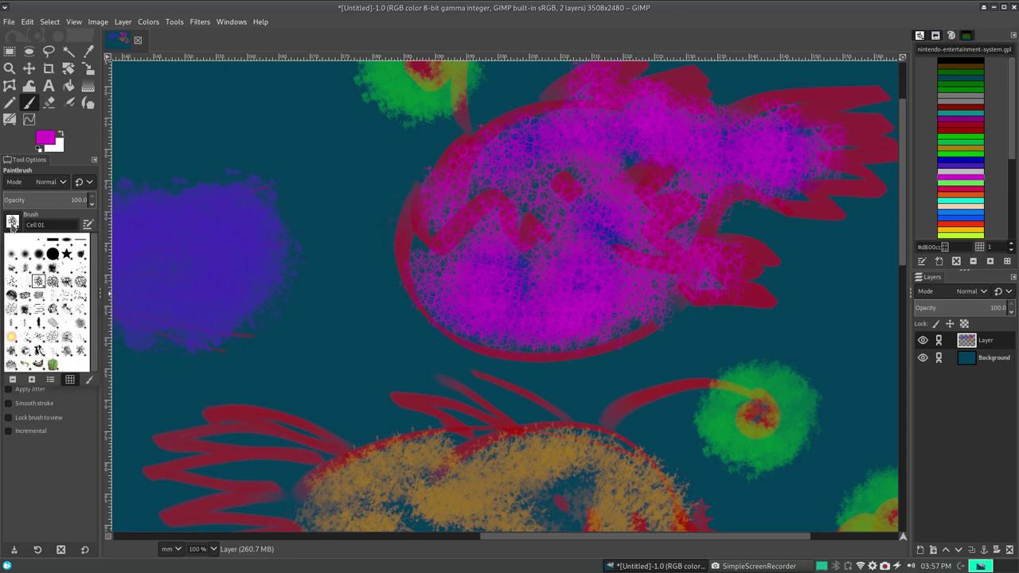
click(53, 282)
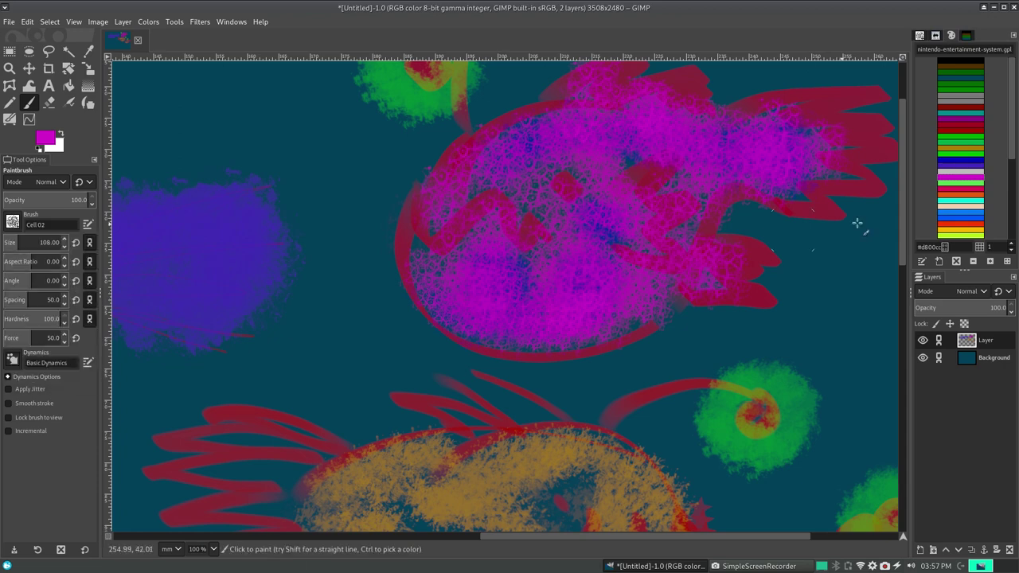
scroll(902, 236, down, 2)
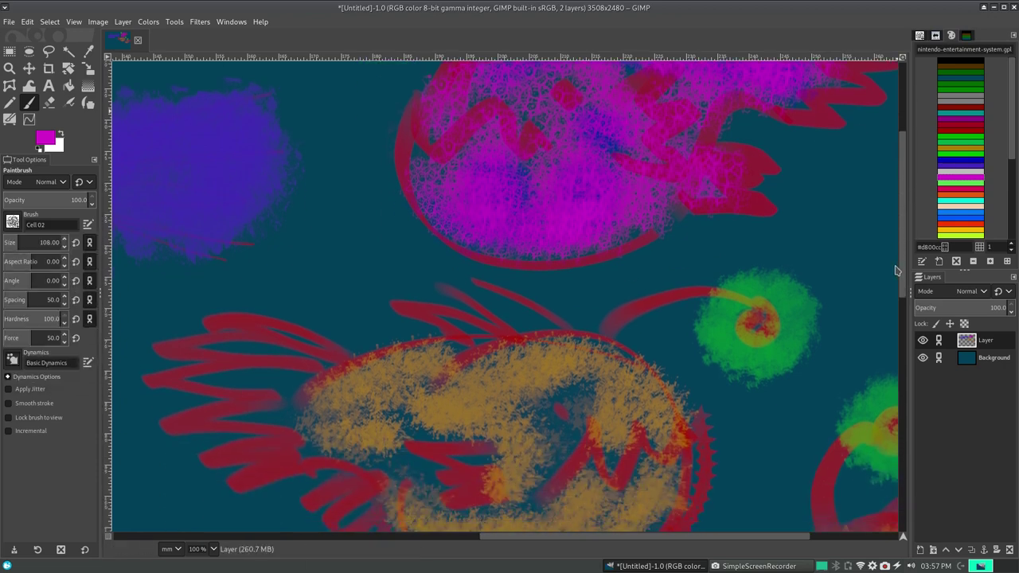
scroll(902, 237, down, 2)
scroll(902, 237, down, 1)
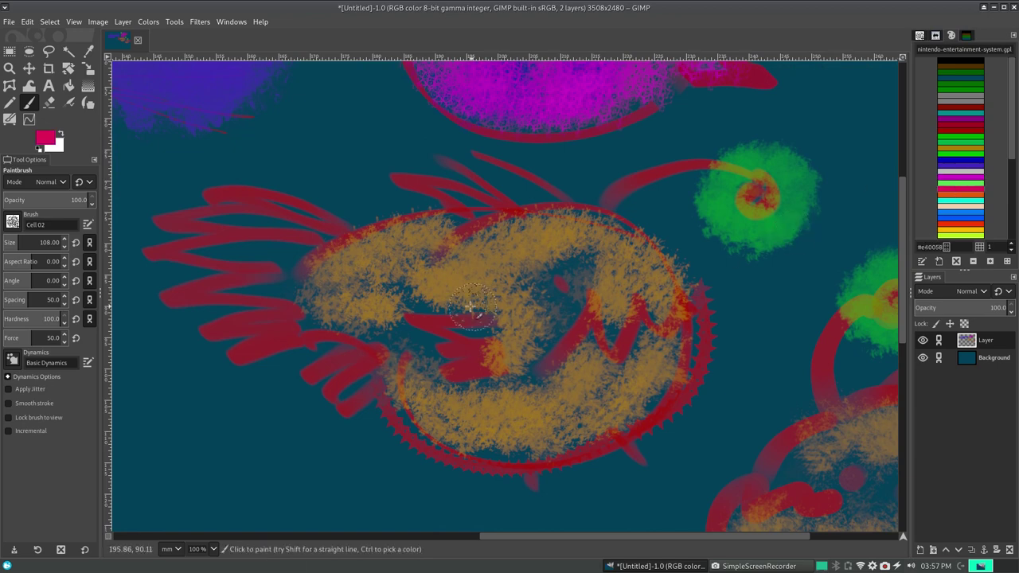
mouse_move(316, 294)
mouse_down()
mouse_move(373, 301)
mouse_move(428, 241)
mouse_up()
mouse_move(501, 147)
mouse_down()
mouse_move(282, 358)
mouse_move(314, 502)
mouse_move(457, 510)
mouse_up()
key(ctrl+z)
key(ctrl+z)
key(ctrl+z)
- Paint pink Cell 02 texture over the anglerfish's head, eye area and orange lower body
drag(374, 255, 442, 253)
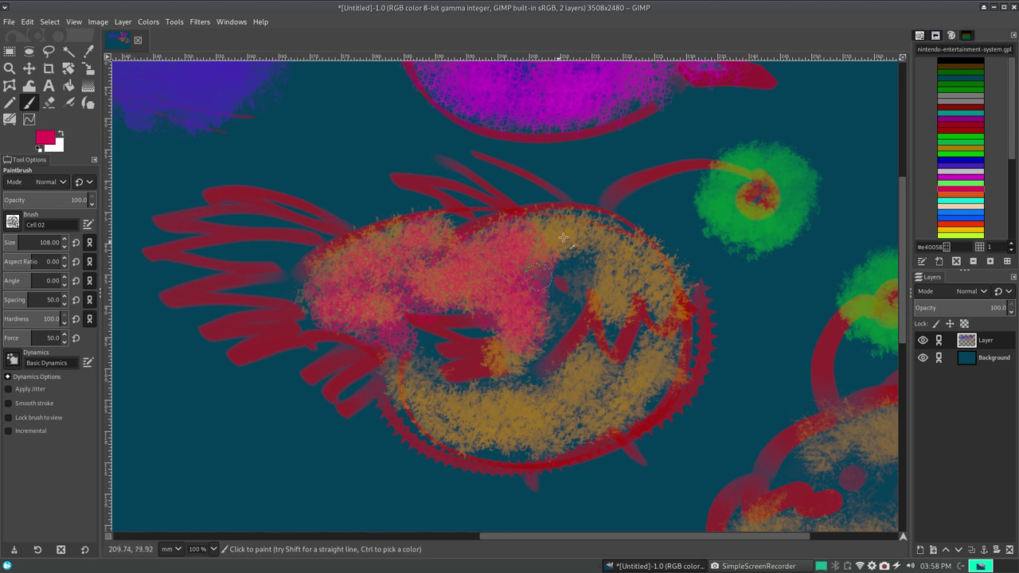
drag(563, 237, 587, 277)
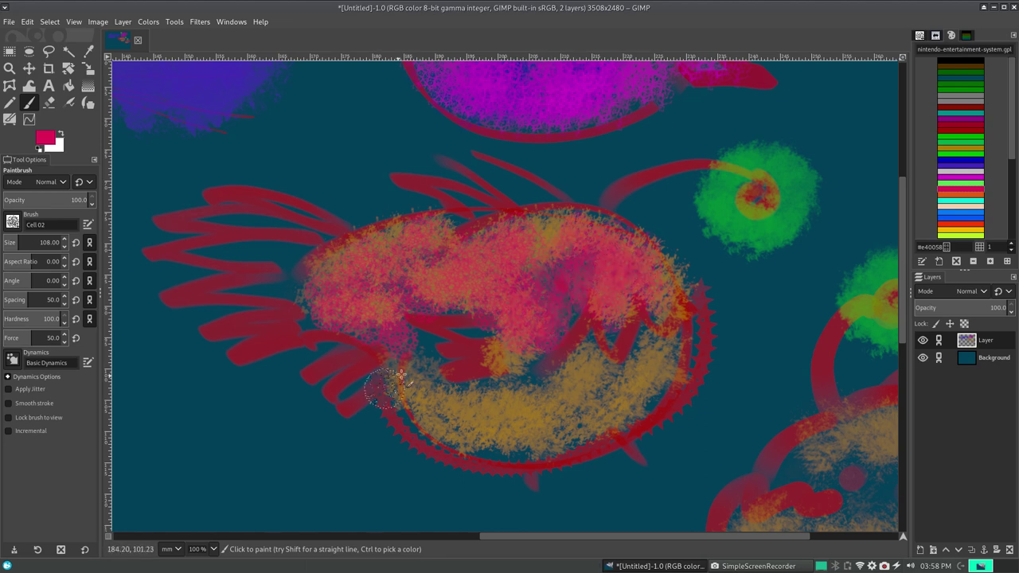
drag(456, 407, 504, 425)
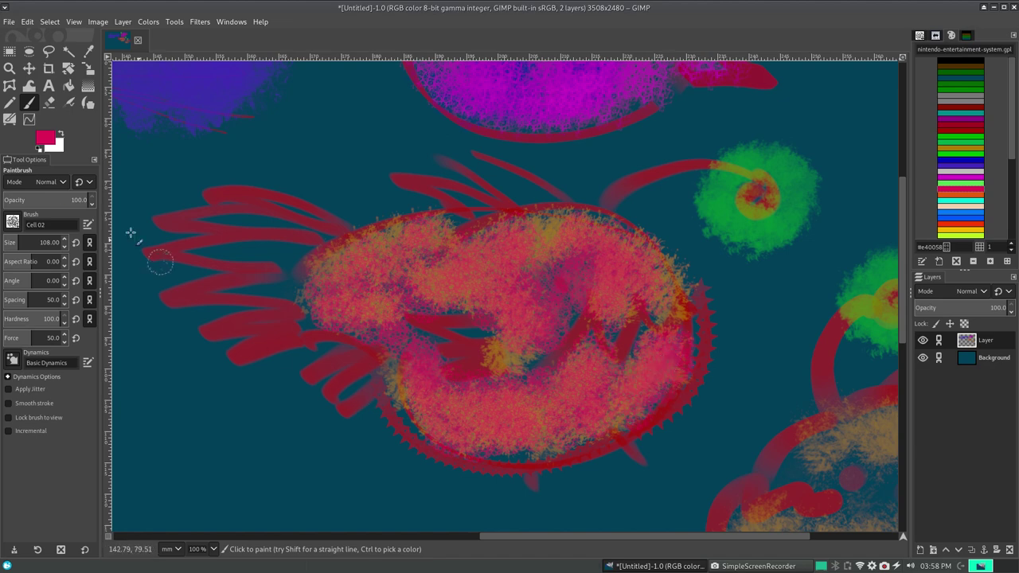
click(13, 224)
- Switch to the Chalk 01 brush and try pink chalk strokes at the upper right, undoing them
click(68, 285)
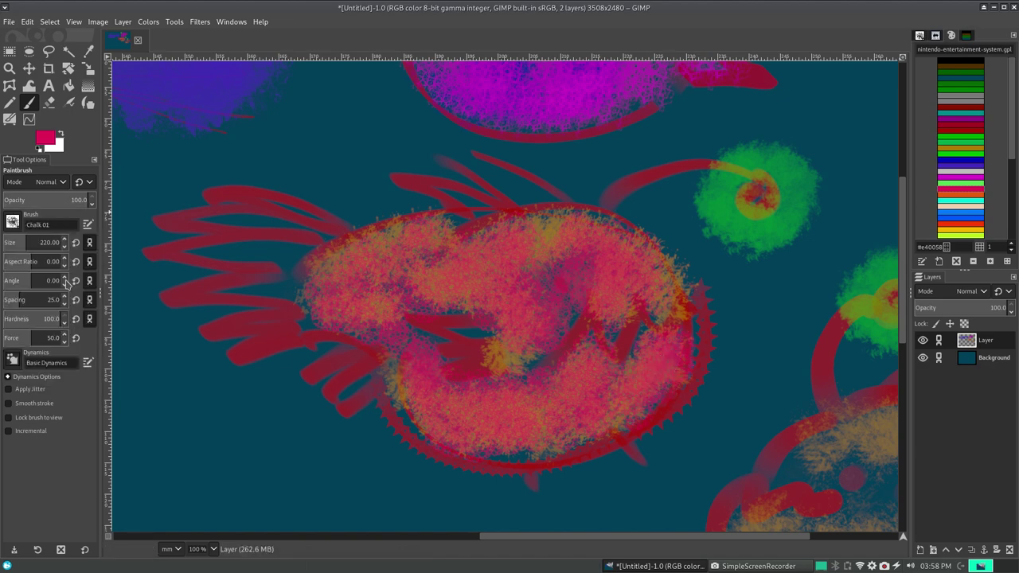
drag(491, 539, 576, 537)
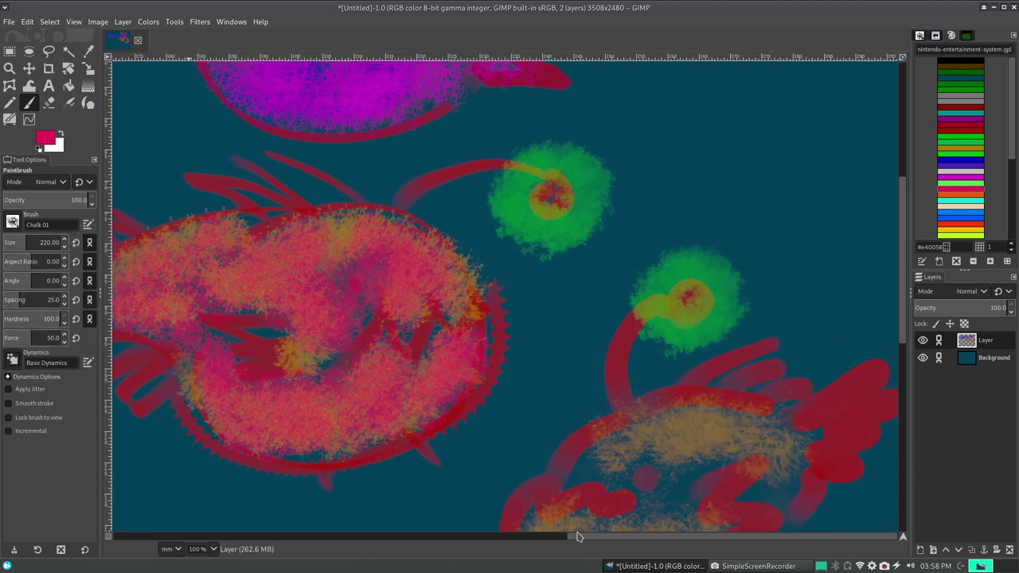
drag(684, 177, 841, 298)
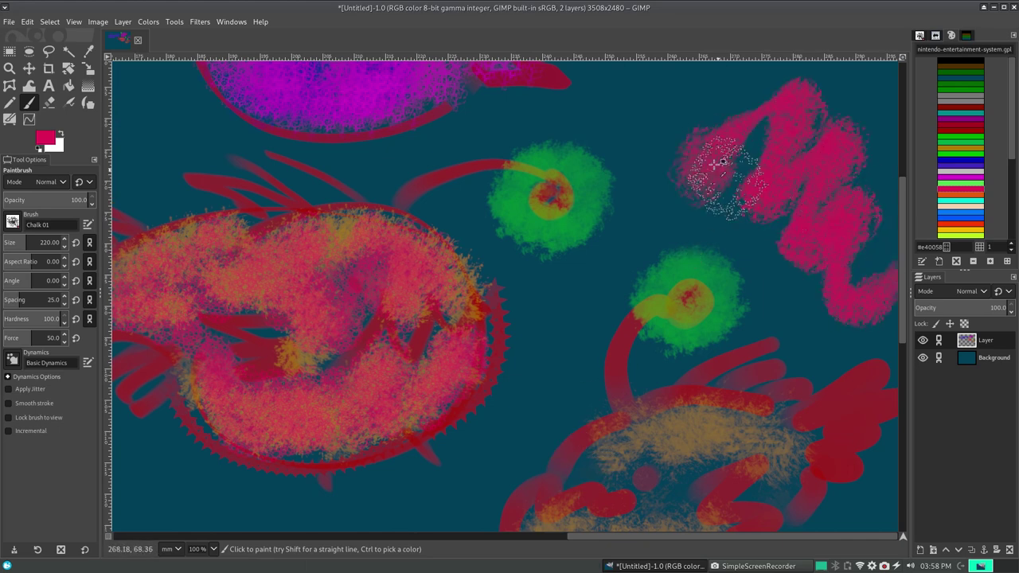
key(ctrl+z)
drag(653, 80, 686, 147)
drag(713, 182, 659, 200)
drag(858, 94, 803, 144)
drag(844, 167, 893, 296)
key(ctrl+z)
key(ctrl+z)
key(ctrl+z)
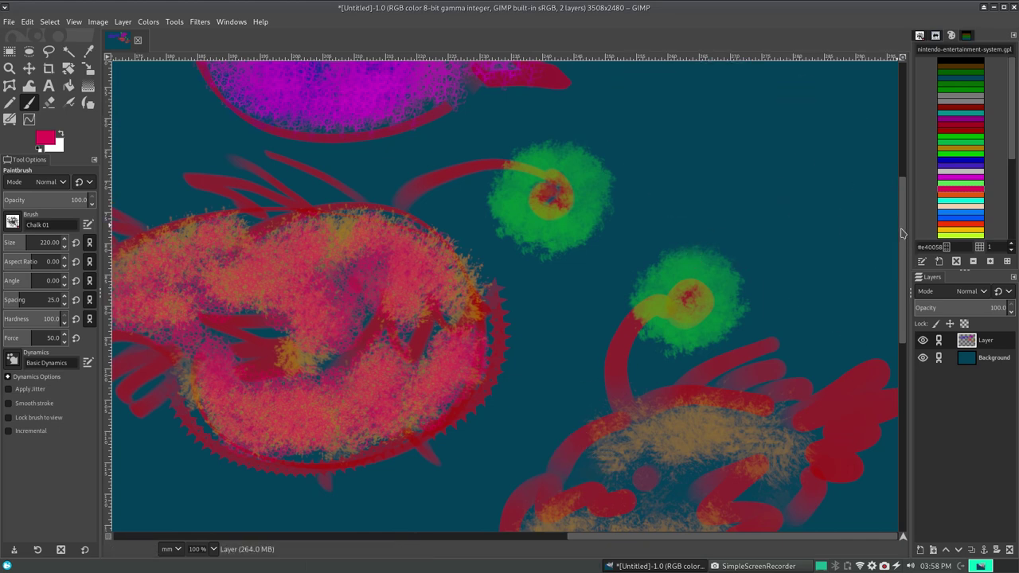
- Set the paint colour to orange #e45c10 and chalk over the lower fish body
click(951, 199)
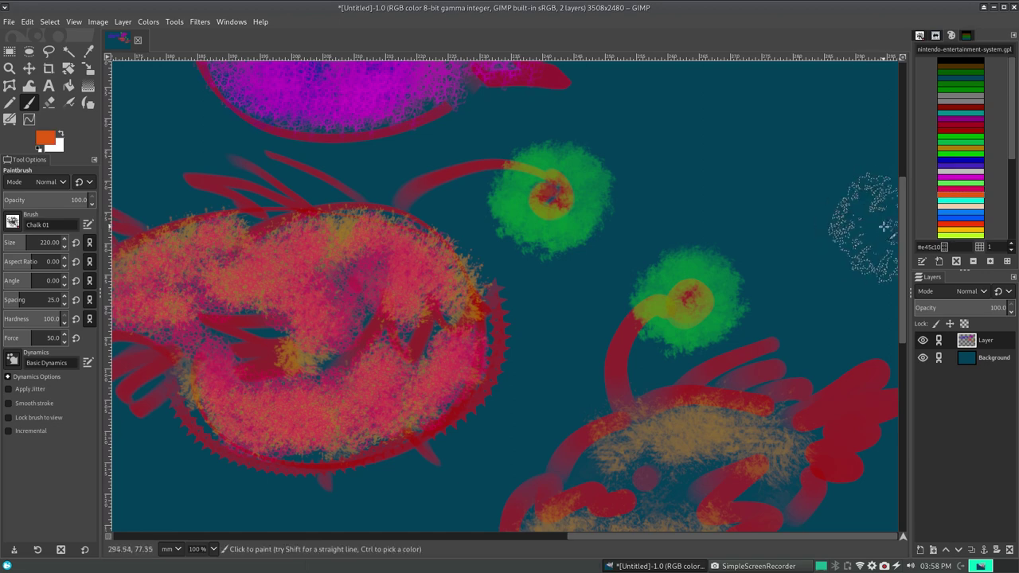
scroll(612, 318, down, 5)
mouse_move(612, 319)
mouse_down()
mouse_move(700, 274)
mouse_move(564, 255)
mouse_move(648, 236)
mouse_move(641, 388)
mouse_move(677, 287)
mouse_move(748, 263)
mouse_move(789, 218)
mouse_move(764, 319)
mouse_up()
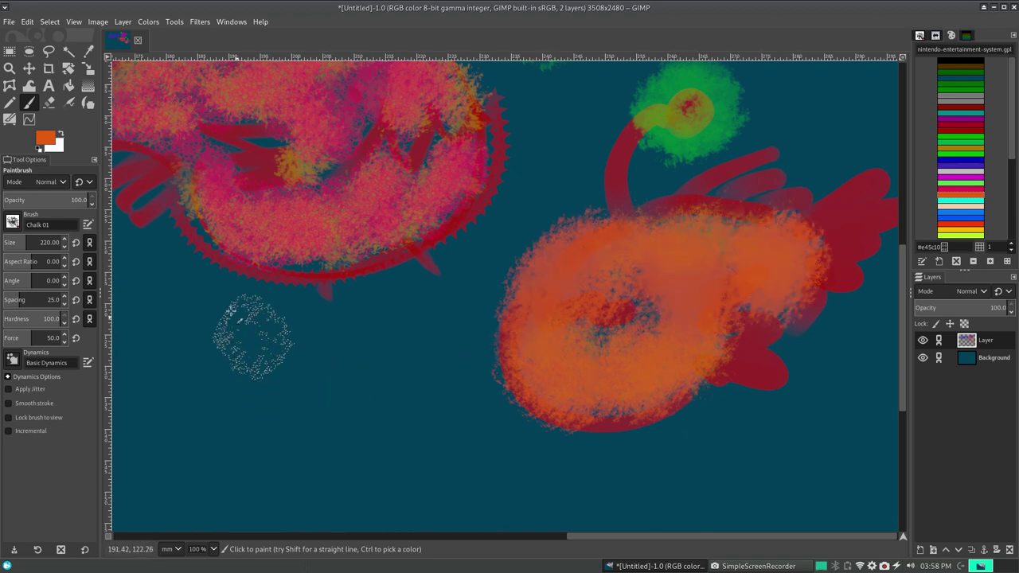
- Try the Chalk 02 brush with orange test strokes, undo them, and pan the canvas right
click(12, 222)
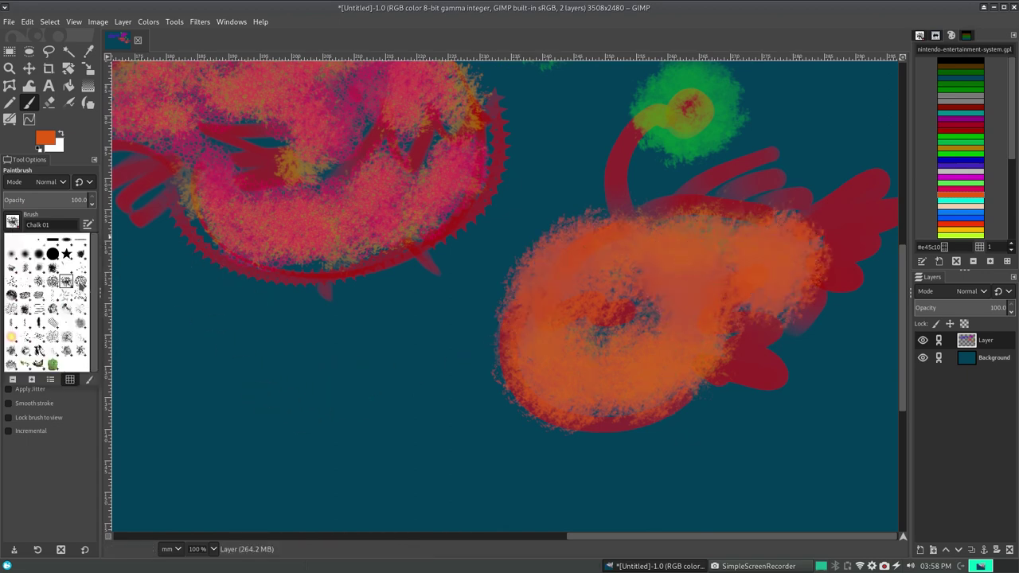
click(80, 280)
mouse_move(271, 318)
mouse_down()
mouse_move(294, 445)
mouse_move(500, 454)
mouse_move(629, 514)
mouse_up()
drag(768, 446, 677, 460)
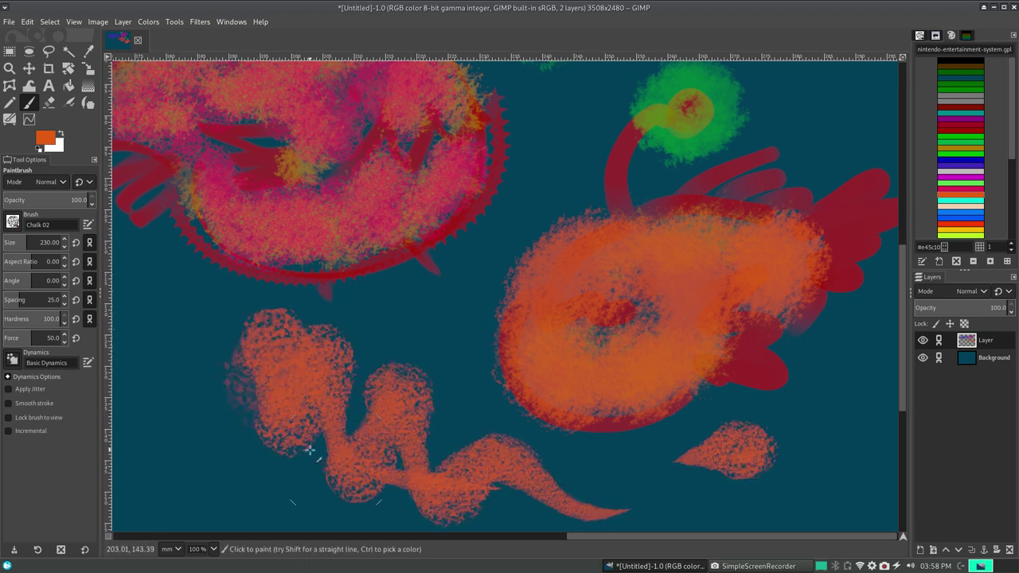
key(ctrl+z)
key(ctrl+z)
drag(573, 536, 202, 536)
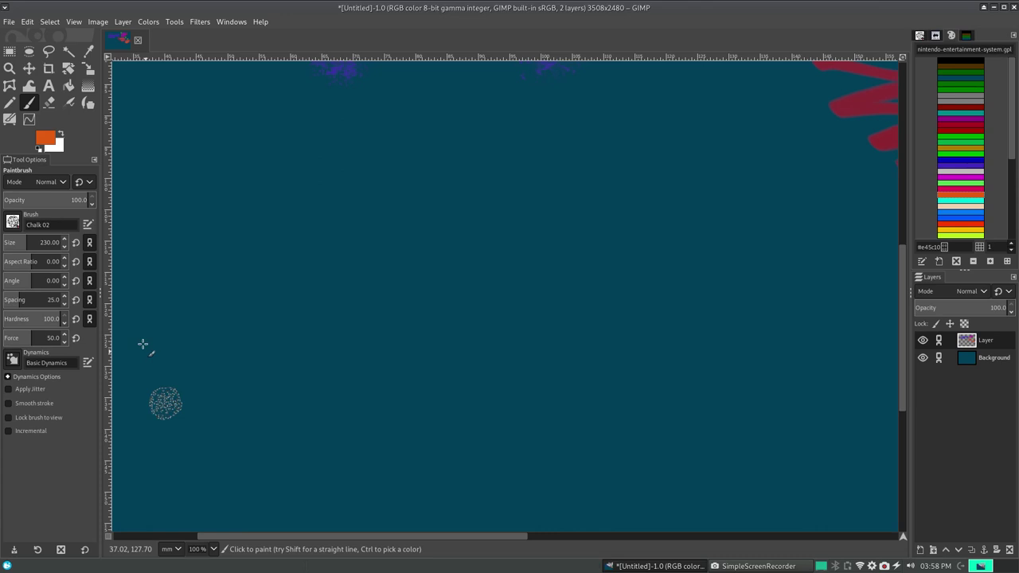
- Switch to the Chalk 03 brush at size 64 and clear its orange test strokes
click(12, 223)
click(11, 296)
drag(214, 230, 326, 310)
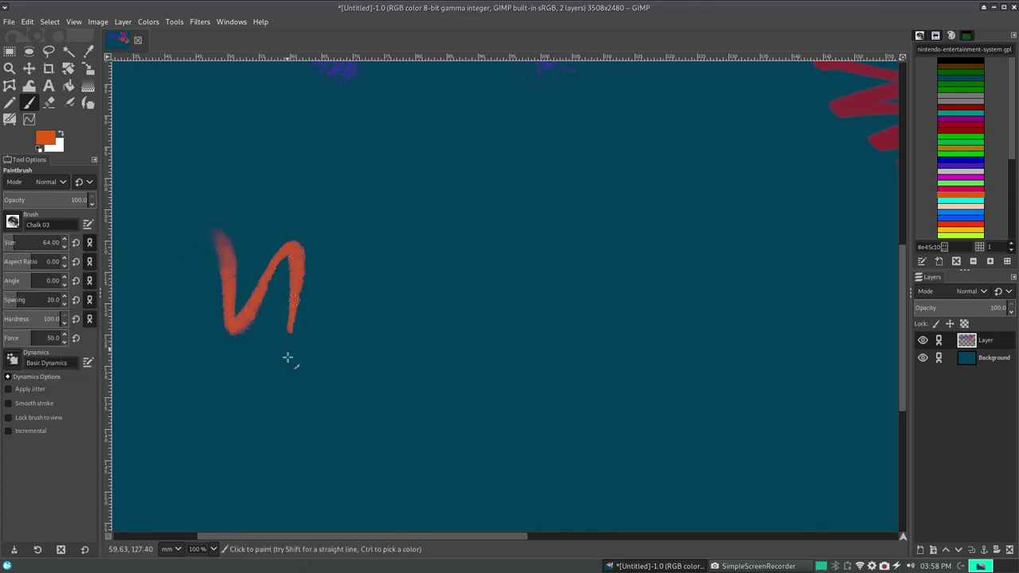
drag(393, 227, 386, 307)
drag(392, 390, 458, 363)
mouse_move(495, 232)
mouse_down()
mouse_move(558, 303)
mouse_move(802, 278)
mouse_up()
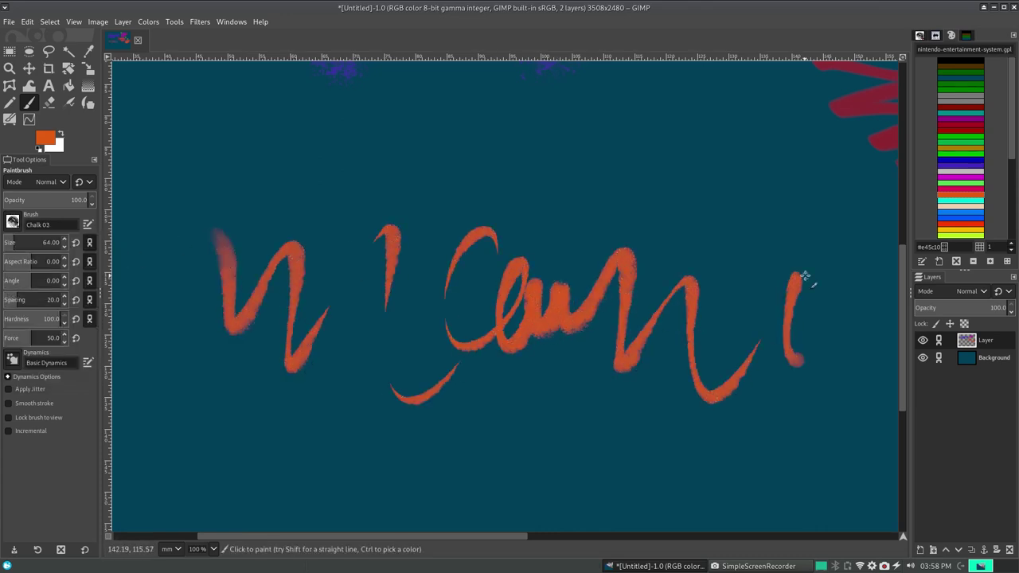
key(Delete)
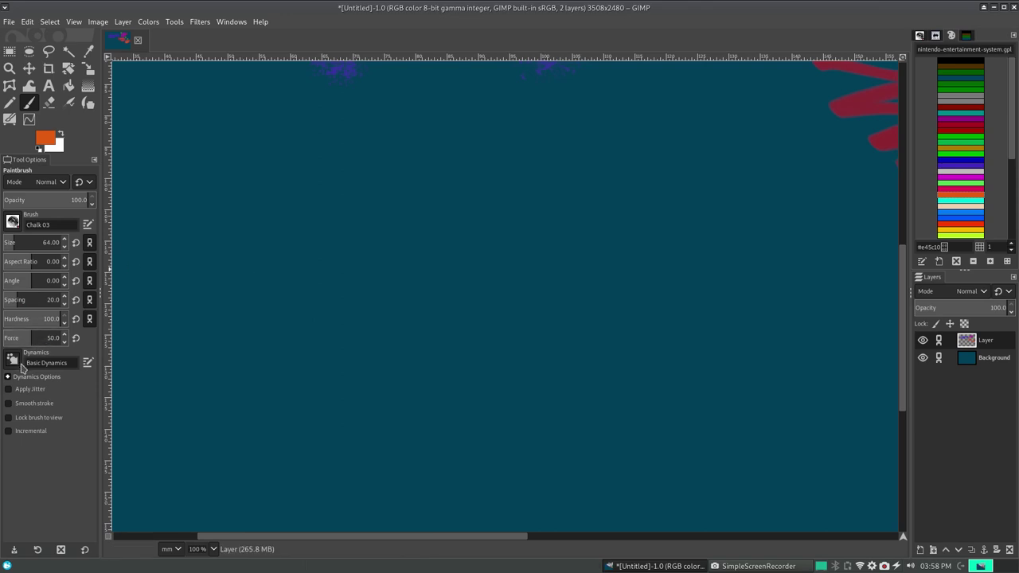
- Open the Basic Dynamics editor showing the Flow curve against pressure, and test and undo a stroke
click(88, 366)
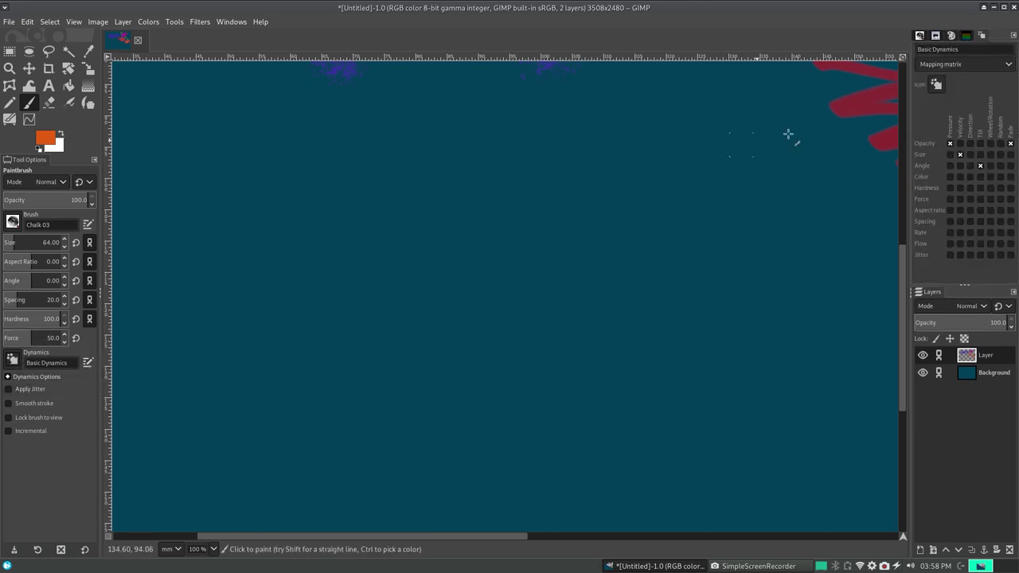
drag(983, 40, 991, 46)
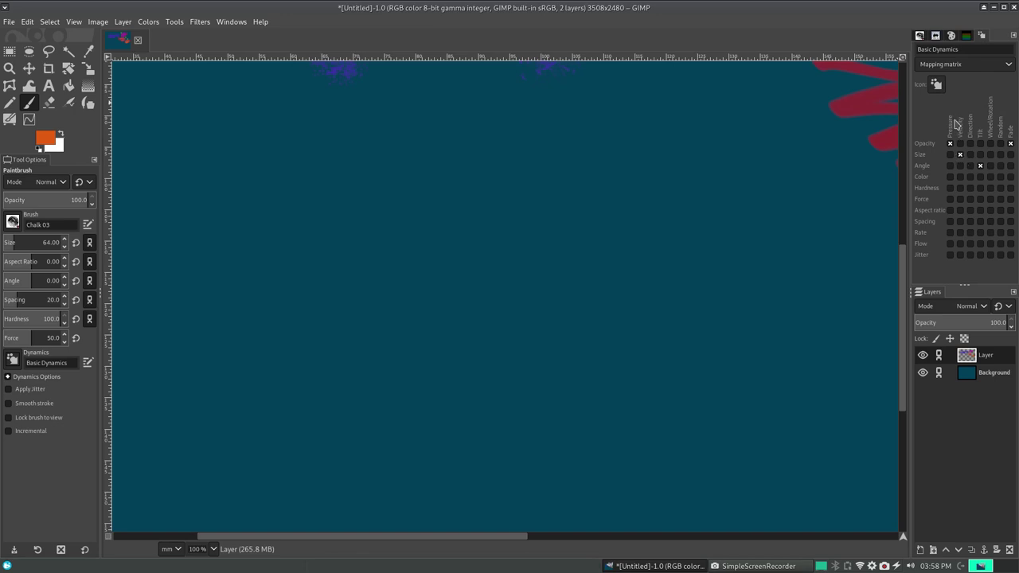
click(973, 67)
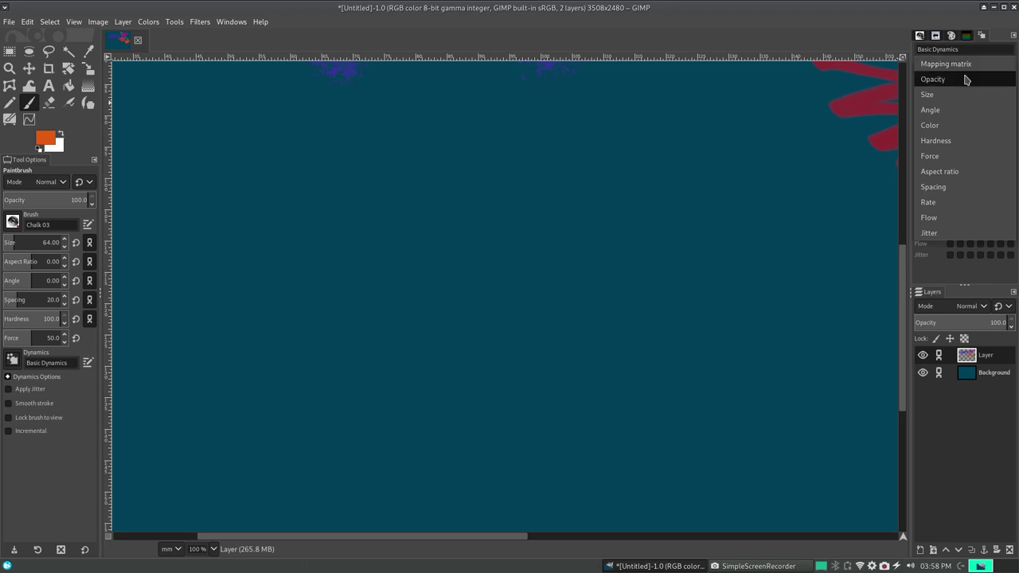
click(938, 218)
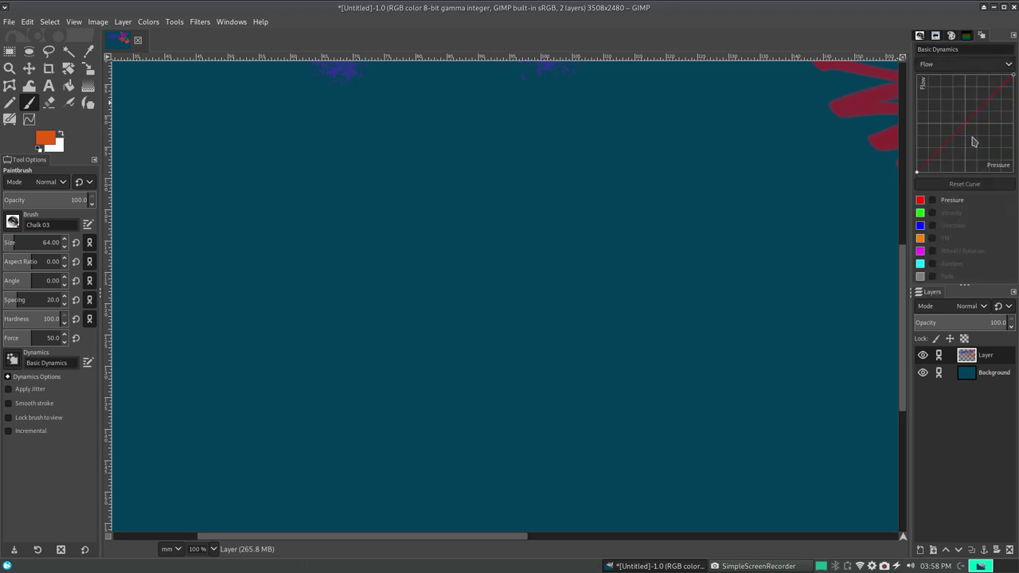
mouse_move(380, 341)
mouse_down()
mouse_move(462, 380)
mouse_move(644, 359)
mouse_move(732, 401)
mouse_up()
key(Delete)
click(1009, 66)
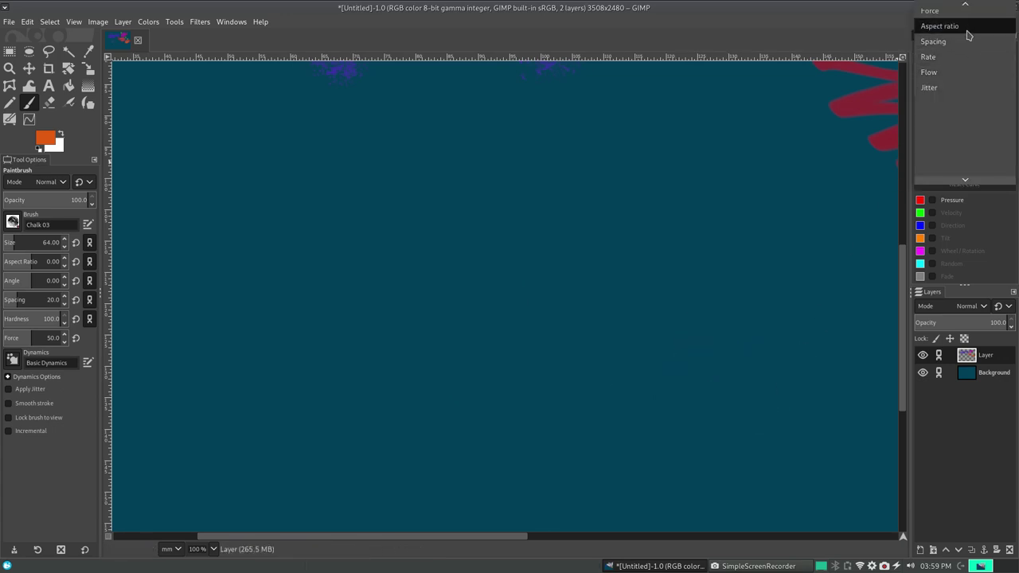
click(938, 214)
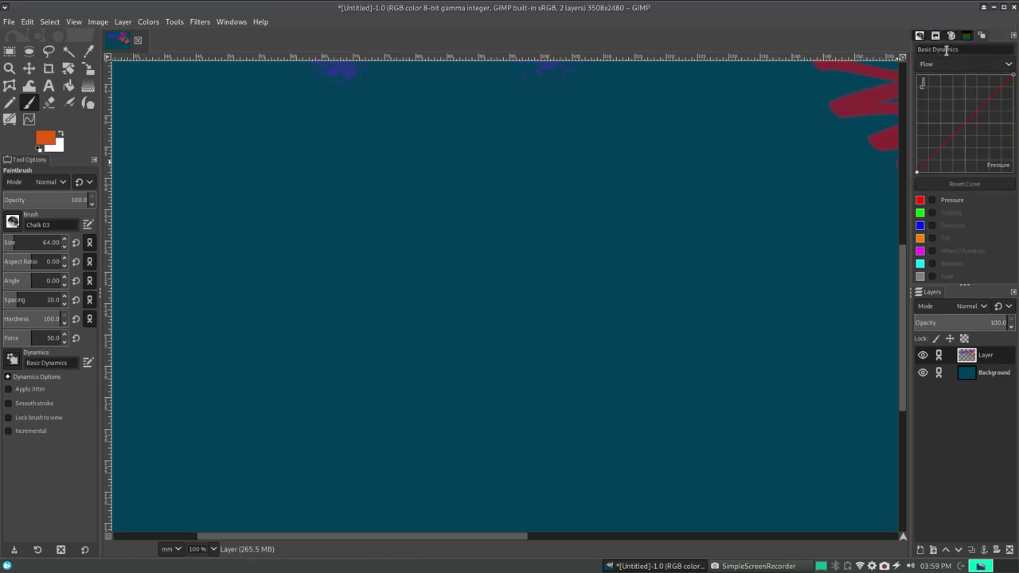
- Cycle the dynamics view through Aspect ratio and the mapping matrix, ending on the Size curve
click(1009, 66)
key(Up)
key(Up)
key(Up)
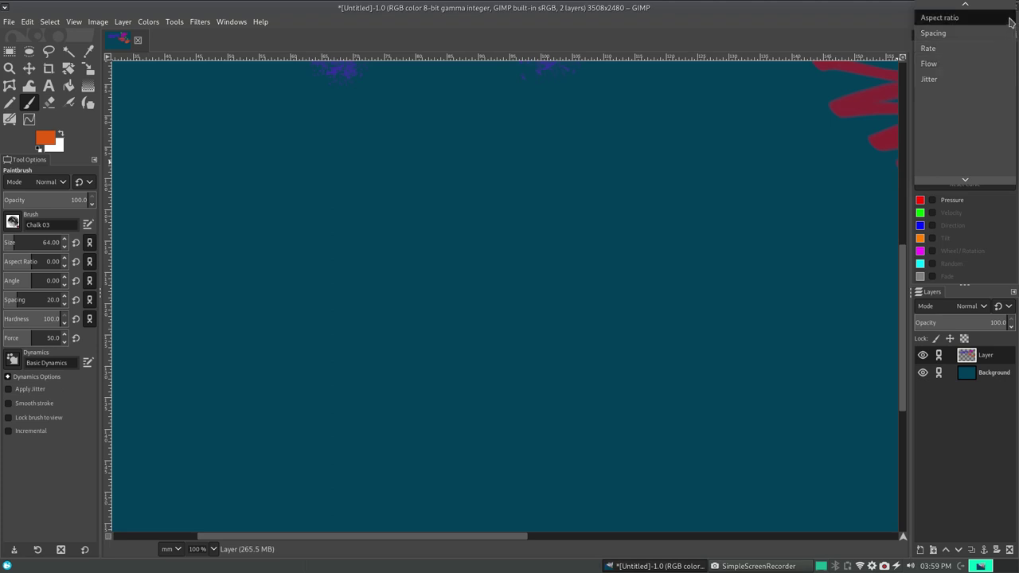
key(Return)
click(1009, 65)
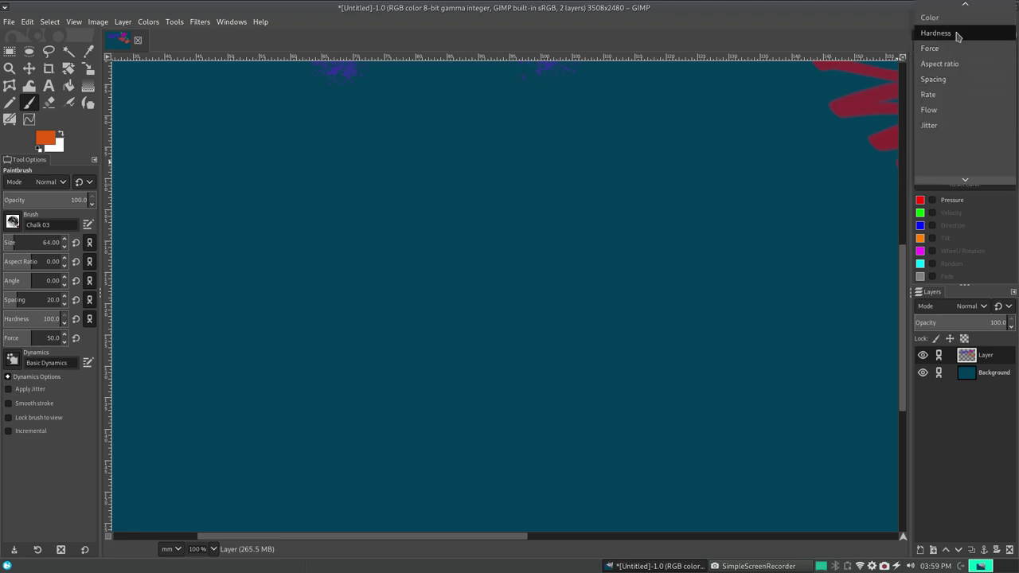
click(970, 12)
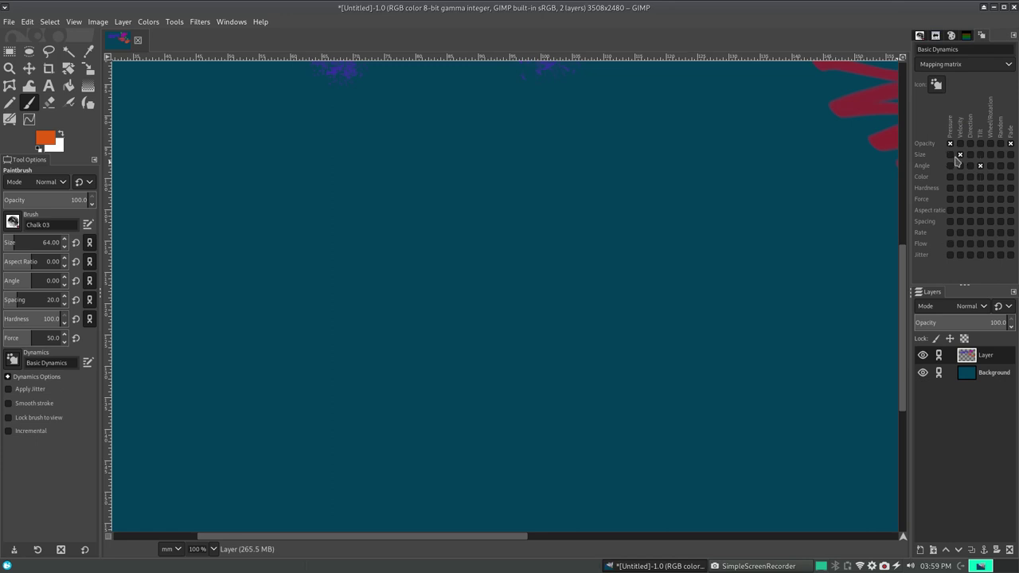
click(953, 65)
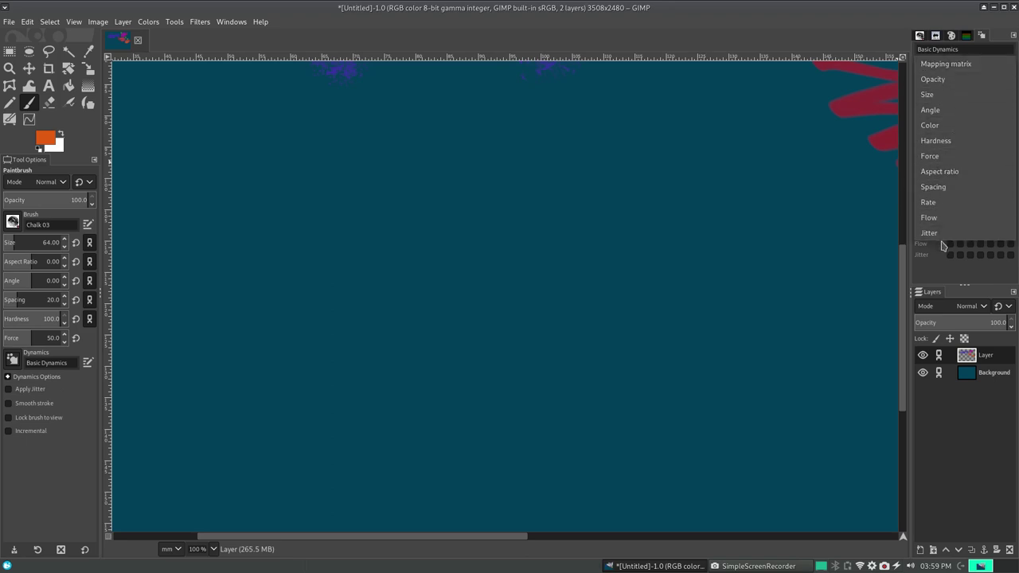
click(954, 97)
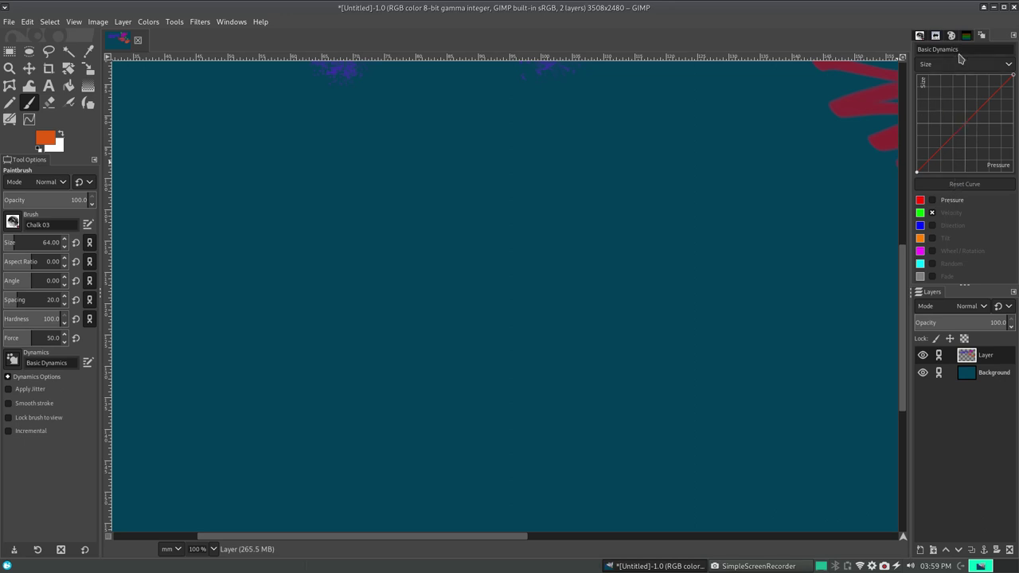
- Detach and close the Paint Dynamics Editor, then show the nintendo-entertainment-system palette colours
drag(985, 40, 716, 175)
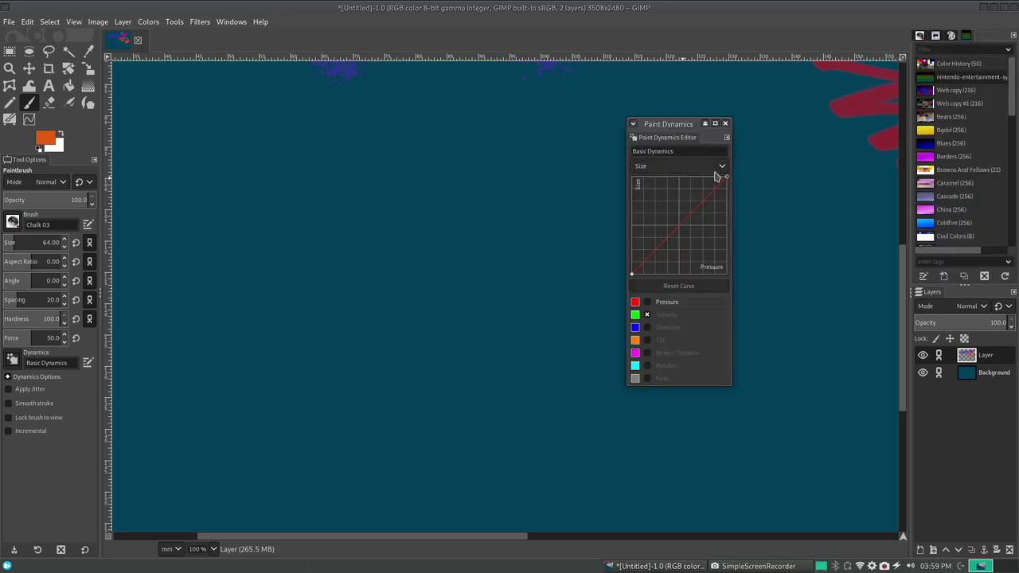
click(726, 123)
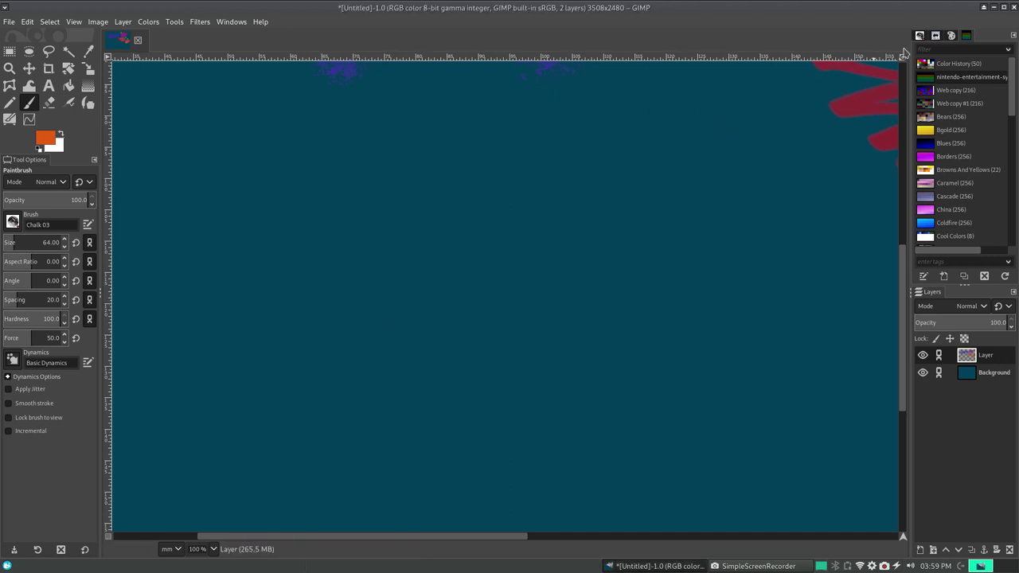
click(938, 38)
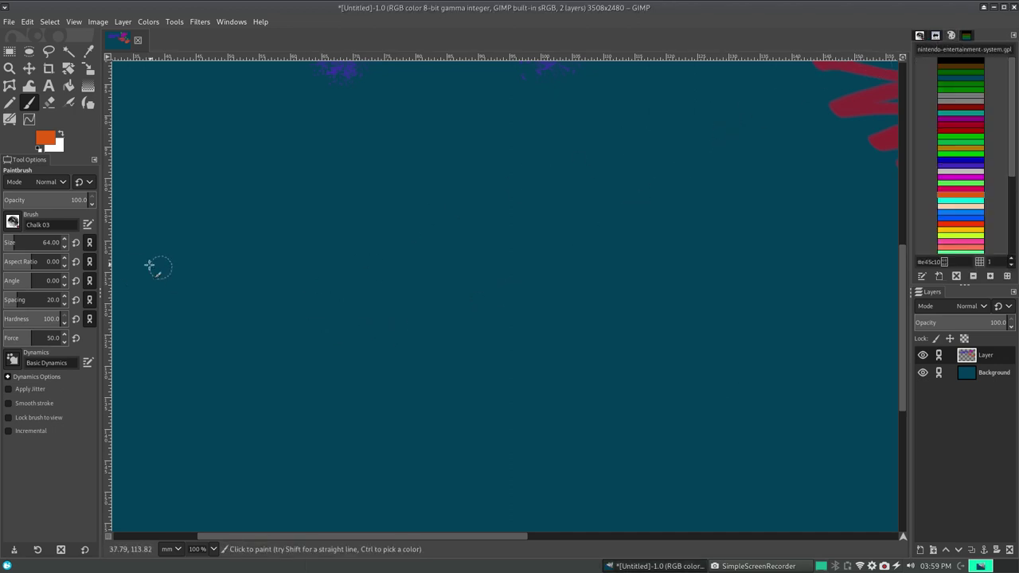
- Switch the brush to Charcoal 01 and paint a test stroke
click(21, 223)
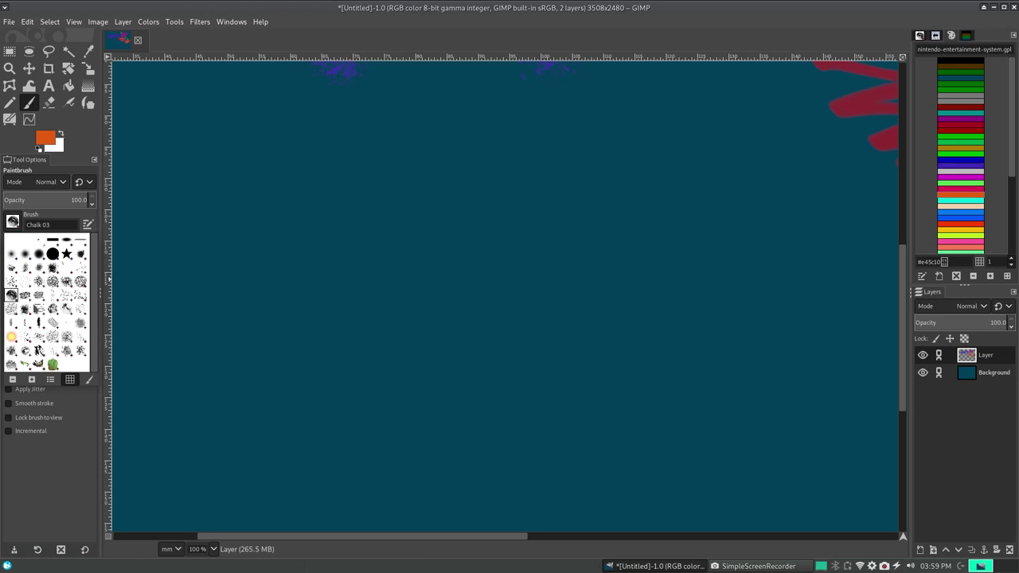
double_click(24, 295)
mouse_move(236, 294)
mouse_down()
mouse_move(563, 235)
mouse_move(610, 353)
mouse_move(653, 300)
mouse_move(781, 202)
mouse_move(837, 310)
mouse_move(780, 409)
mouse_move(735, 438)
mouse_up()
- Try vertical and horizontal Charcoal 01 test strokes, undoing each one
key(ctrl+z)
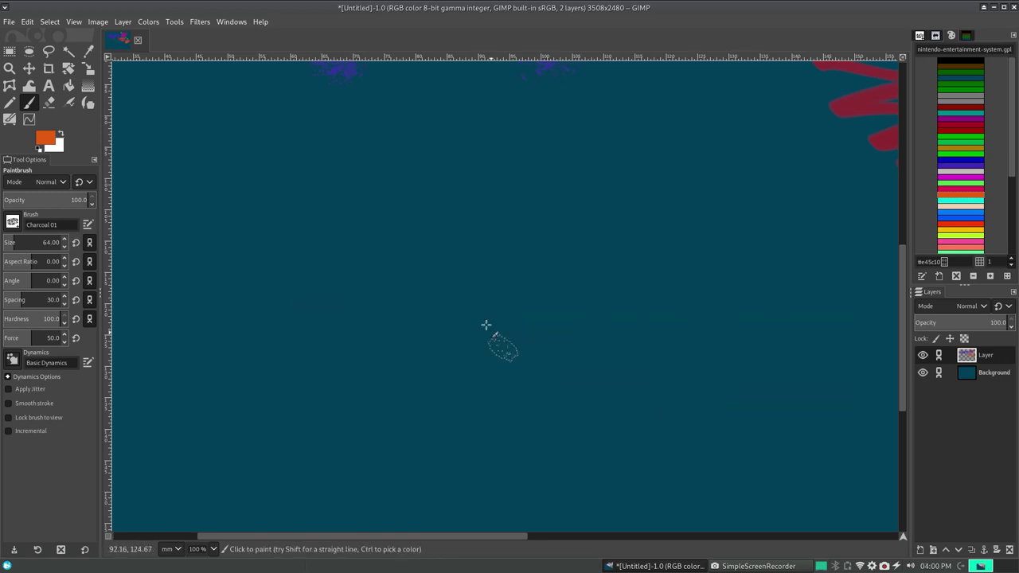
drag(456, 257, 451, 348)
key(ctrl+z)
drag(470, 284, 659, 277)
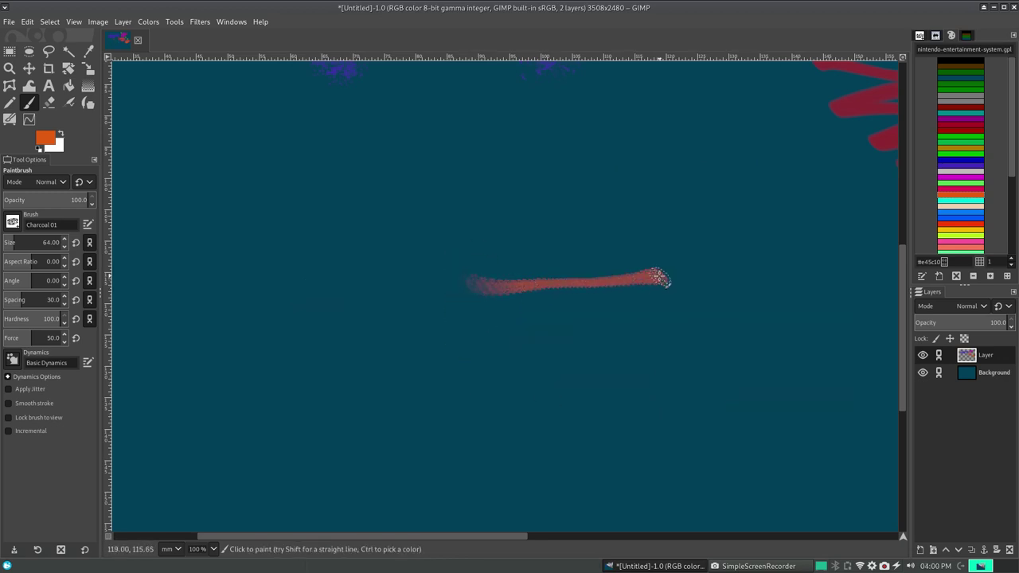
key(ctrl+z)
- Switch to Charcoal 02 and try a long stroke and a zigzag, undoing both
click(18, 223)
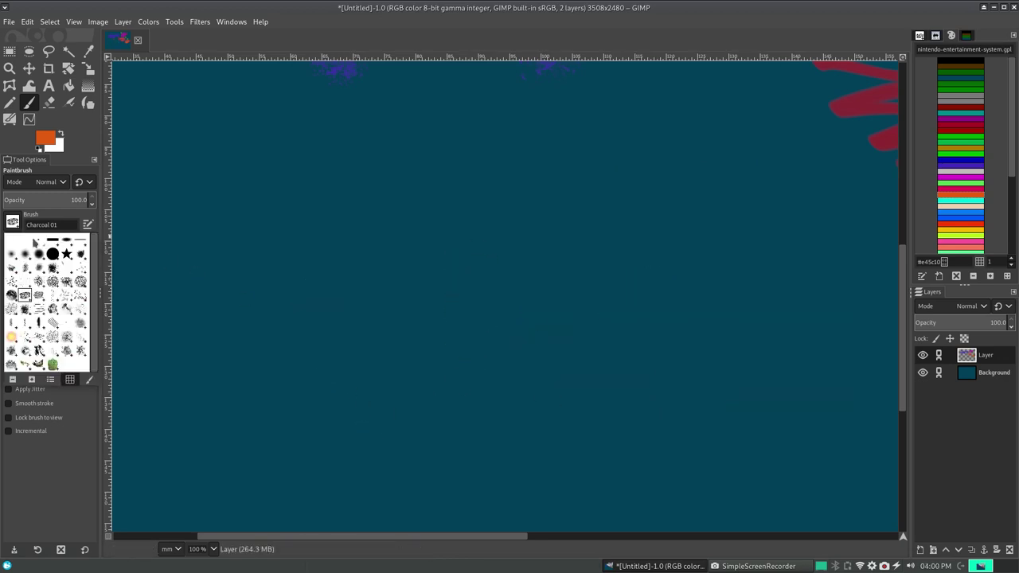
click(43, 292)
mouse_move(278, 225)
mouse_down()
mouse_move(712, 432)
mouse_move(485, 425)
mouse_move(391, 473)
mouse_move(286, 414)
mouse_move(235, 316)
mouse_move(357, 209)
mouse_up()
key(ctrl+z)
mouse_move(379, 148)
mouse_down()
mouse_move(432, 141)
mouse_move(509, 159)
mouse_move(541, 236)
mouse_move(653, 282)
mouse_move(725, 235)
mouse_up()
key(ctrl+z)
- Switch to Charcoal 03 and try zigzag and diagonal strokes, undoing both
click(14, 224)
click(52, 295)
mouse_move(359, 177)
mouse_down()
mouse_move(455, 189)
mouse_move(518, 278)
mouse_move(619, 263)
mouse_move(698, 334)
mouse_move(762, 287)
mouse_move(764, 184)
mouse_move(721, 145)
mouse_move(772, 131)
mouse_move(698, 95)
mouse_up()
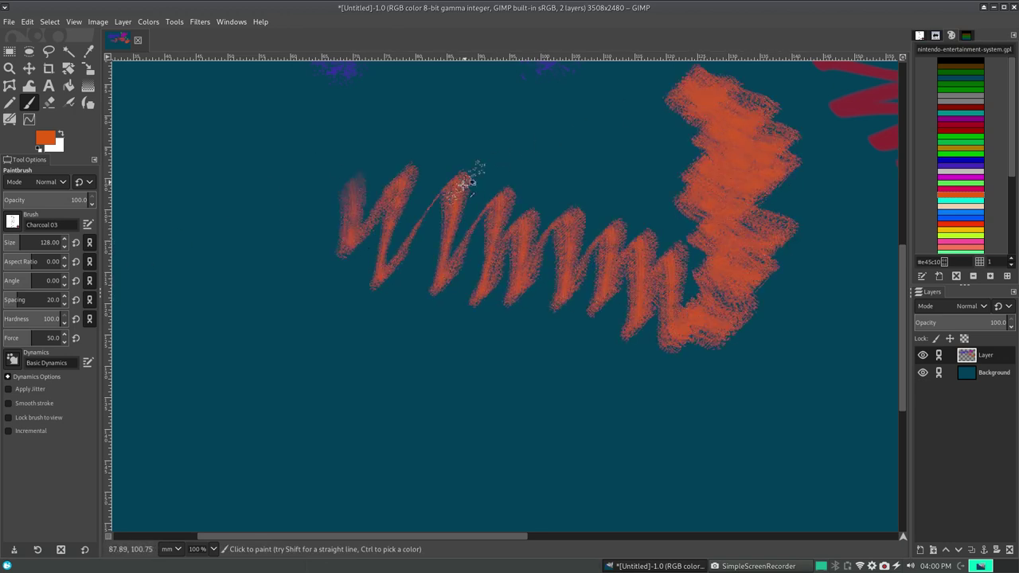
key(ctrl+z)
mouse_move(350, 239)
mouse_down()
mouse_move(454, 192)
mouse_move(470, 171)
mouse_move(526, 190)
mouse_up()
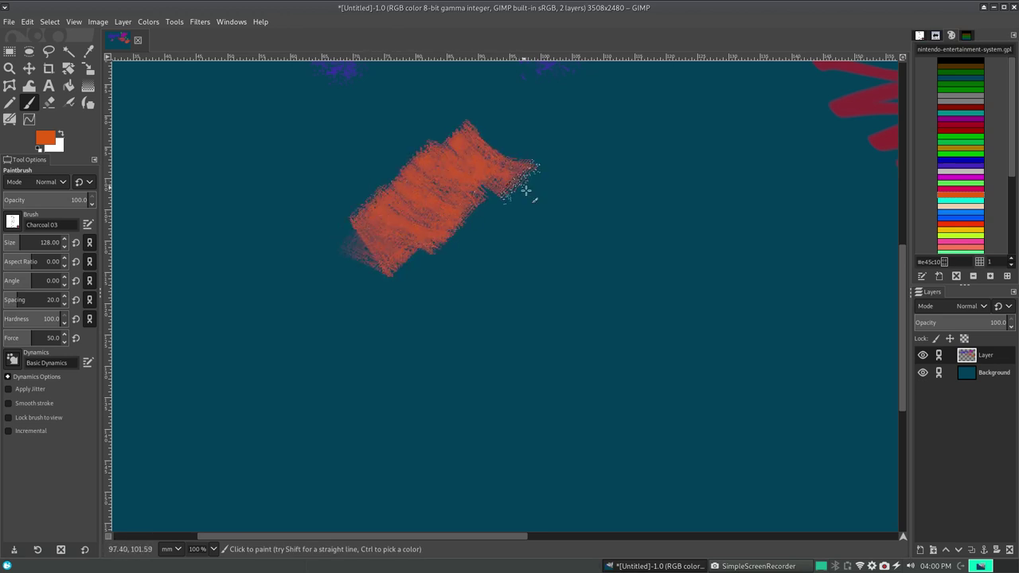
key(ctrl+z)
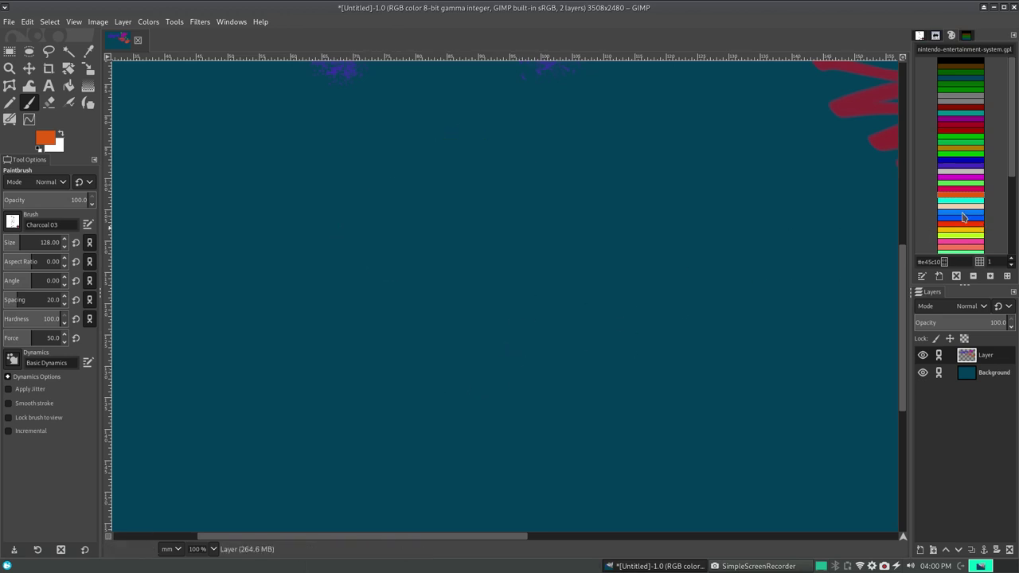
- Try several light-blue strokes and bands over the fish, undoing all of them
mouse_move(359, 402)
mouse_down()
mouse_move(417, 455)
mouse_move(510, 351)
mouse_move(477, 281)
mouse_move(533, 273)
mouse_move(641, 316)
mouse_up()
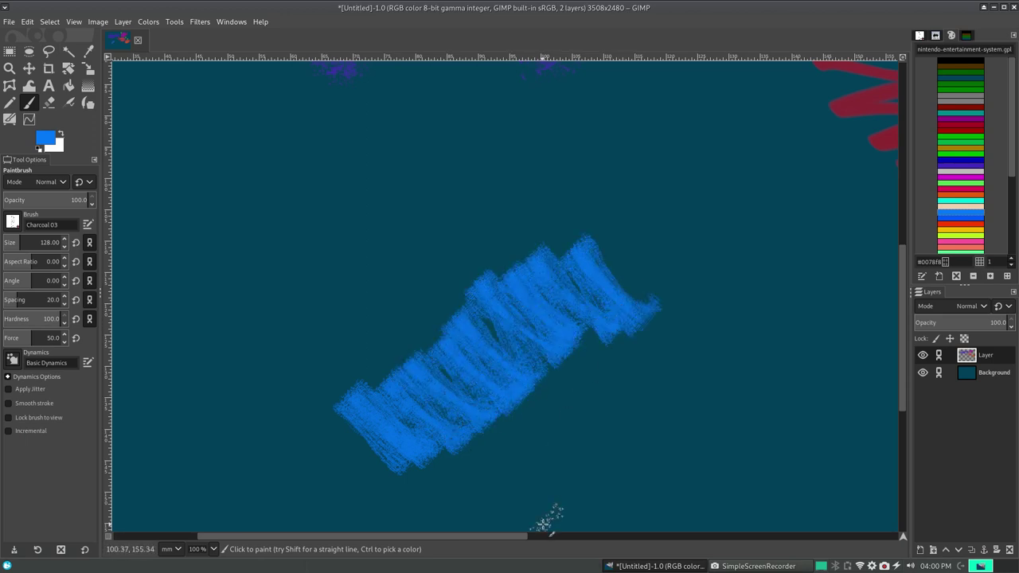
drag(529, 539, 456, 539)
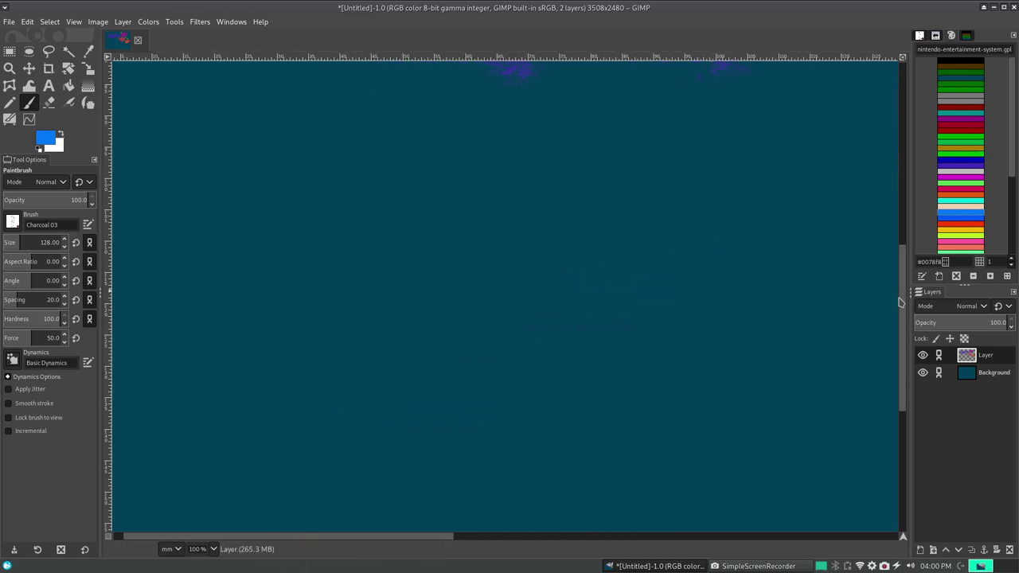
drag(899, 302, 865, 182)
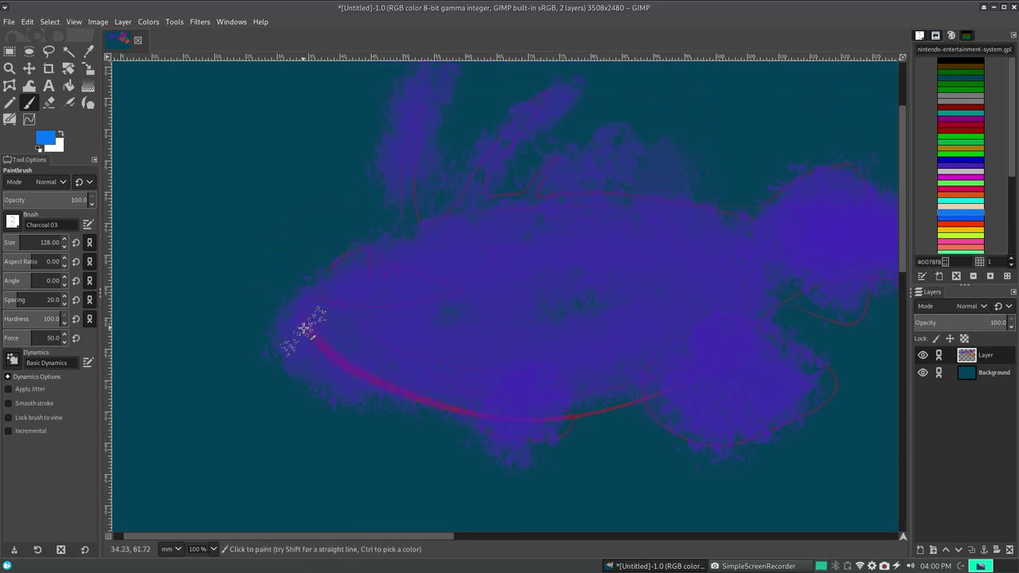
mouse_move(305, 328)
mouse_down()
mouse_move(449, 405)
mouse_move(395, 326)
mouse_up()
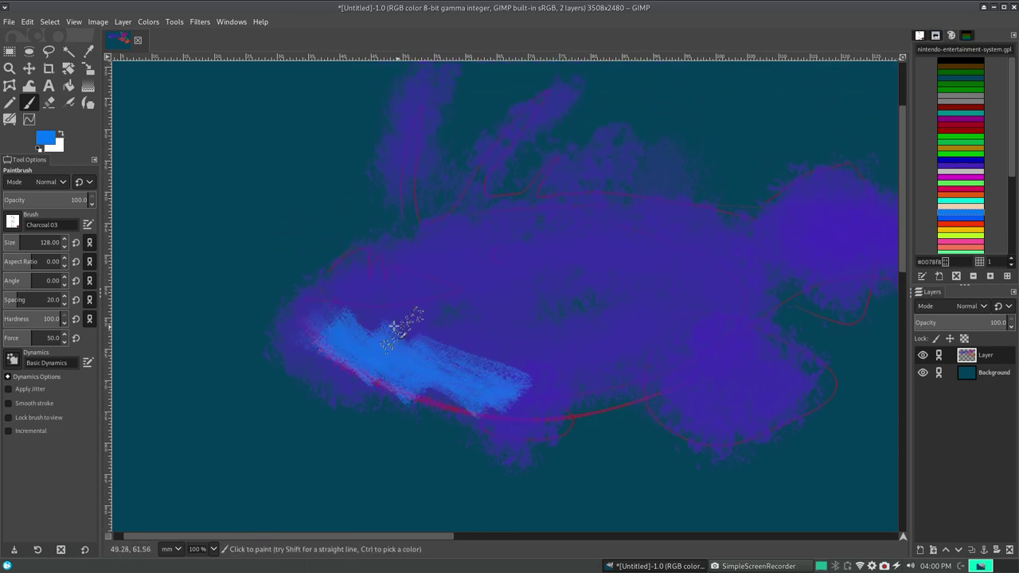
key(ctrl+z)
mouse_move(323, 327)
mouse_down()
mouse_move(398, 369)
mouse_move(471, 363)
mouse_up()
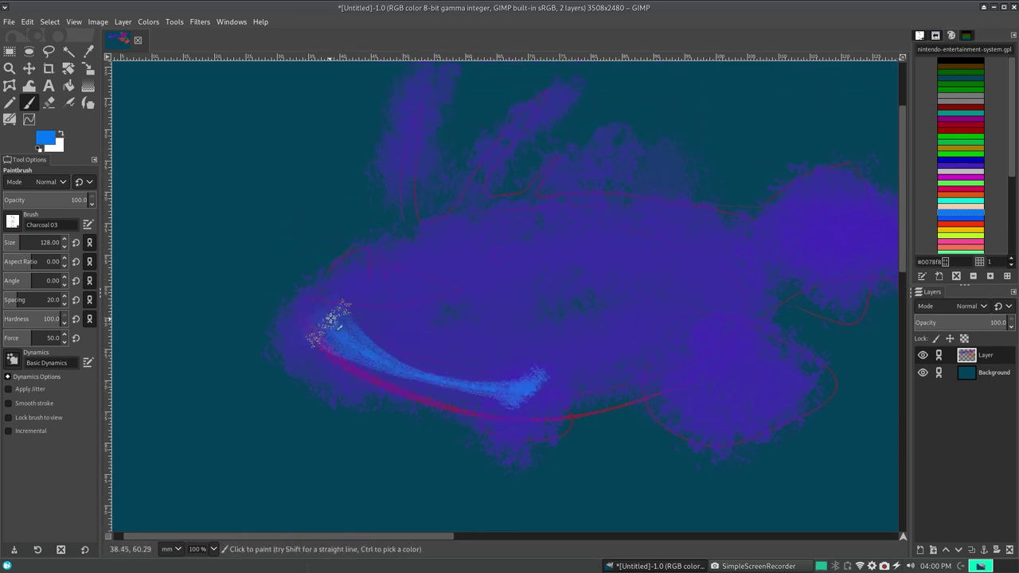
mouse_move(331, 319)
mouse_down()
mouse_move(592, 391)
mouse_move(323, 334)
mouse_move(637, 342)
mouse_move(608, 335)
mouse_move(587, 289)
mouse_move(411, 244)
mouse_move(412, 232)
mouse_move(464, 218)
mouse_move(577, 225)
mouse_move(673, 266)
mouse_move(780, 278)
mouse_up()
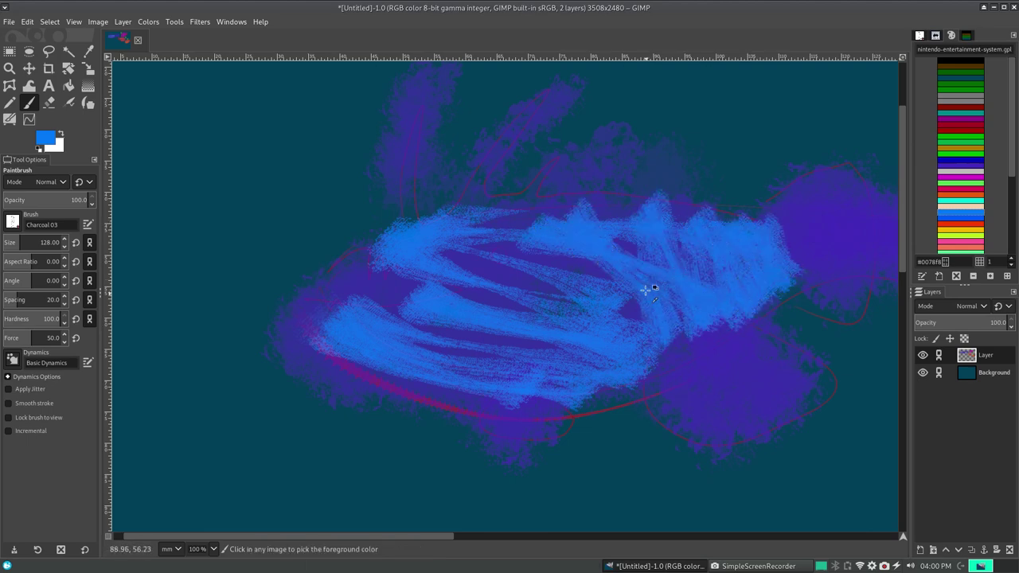
key(ctrl+z)
drag(579, 217, 605, 390)
key(ctrl+z)
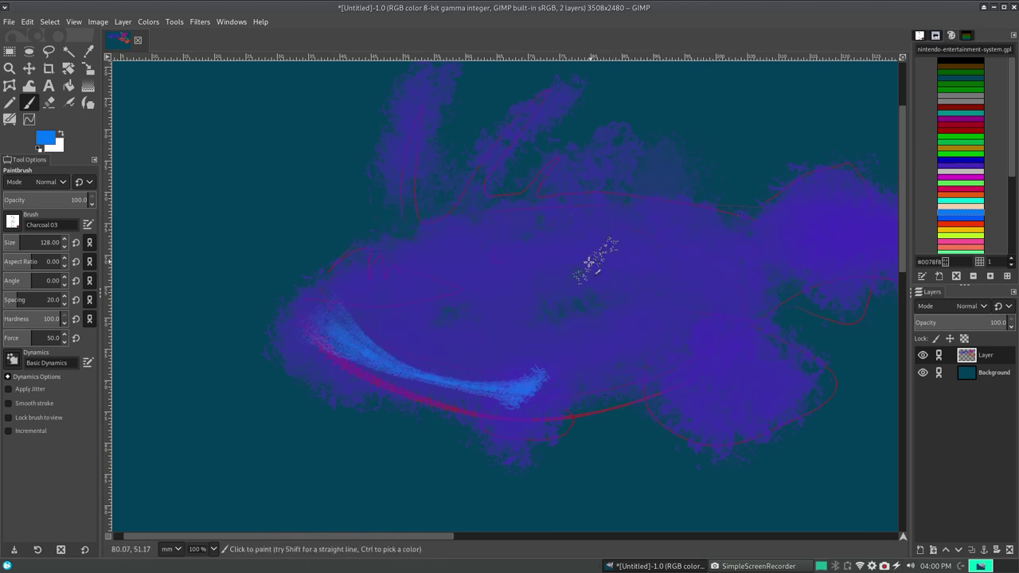
key(ctrl+z)
mouse_move(555, 255)
mouse_down()
mouse_move(455, 387)
mouse_move(496, 341)
mouse_move(391, 346)
mouse_move(432, 342)
mouse_move(412, 236)
mouse_move(467, 273)
mouse_move(387, 323)
mouse_move(483, 365)
mouse_move(549, 239)
mouse_move(558, 382)
mouse_move(528, 204)
mouse_move(606, 408)
mouse_move(565, 210)
mouse_up()
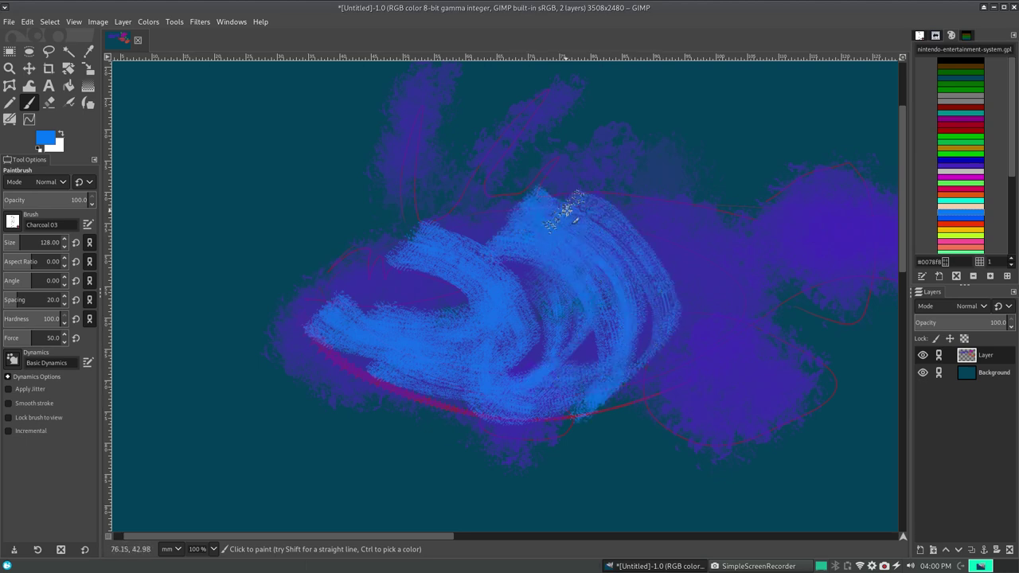
key(ctrl+z)
- Paint the first parallel curved light-blue stripes across the middle of the fish body
drag(495, 207, 528, 388)
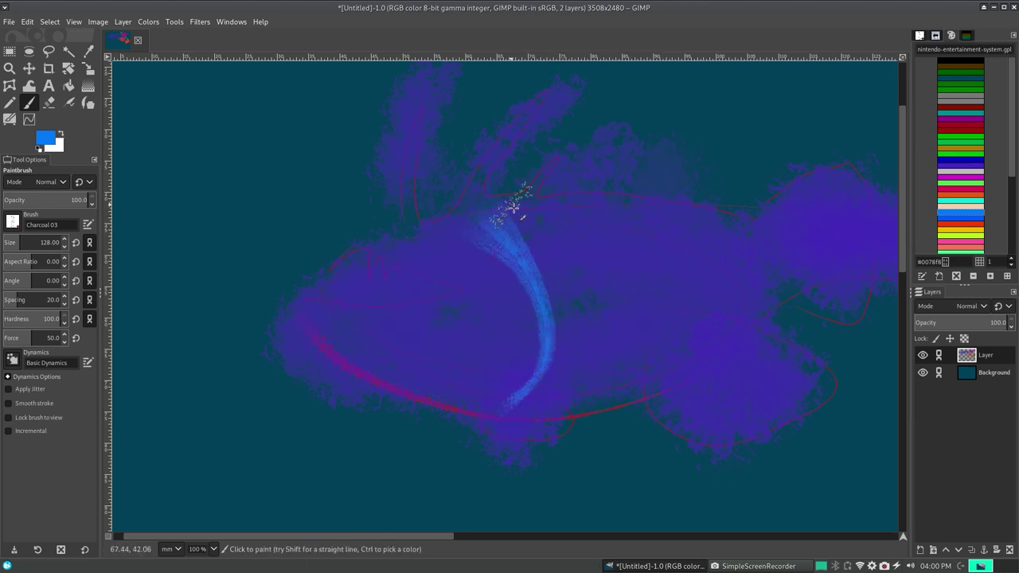
mouse_move(514, 205)
mouse_down()
mouse_move(546, 409)
mouse_move(603, 323)
mouse_move(591, 200)
mouse_move(616, 380)
mouse_up()
mouse_move(621, 211)
mouse_down()
mouse_move(657, 334)
mouse_move(677, 311)
mouse_up()
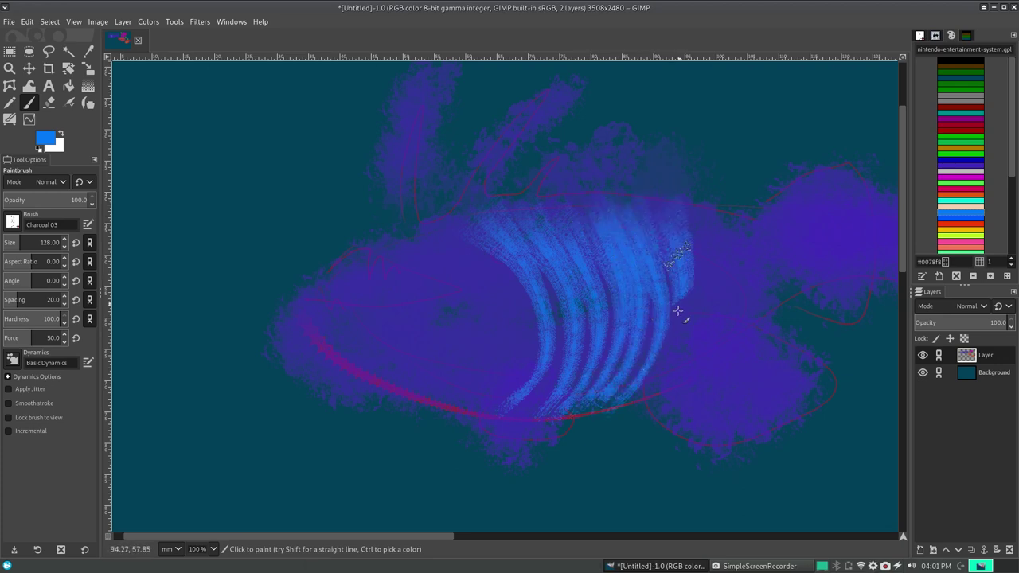
mouse_move(689, 219)
mouse_down()
mouse_move(765, 213)
mouse_move(787, 236)
mouse_up()
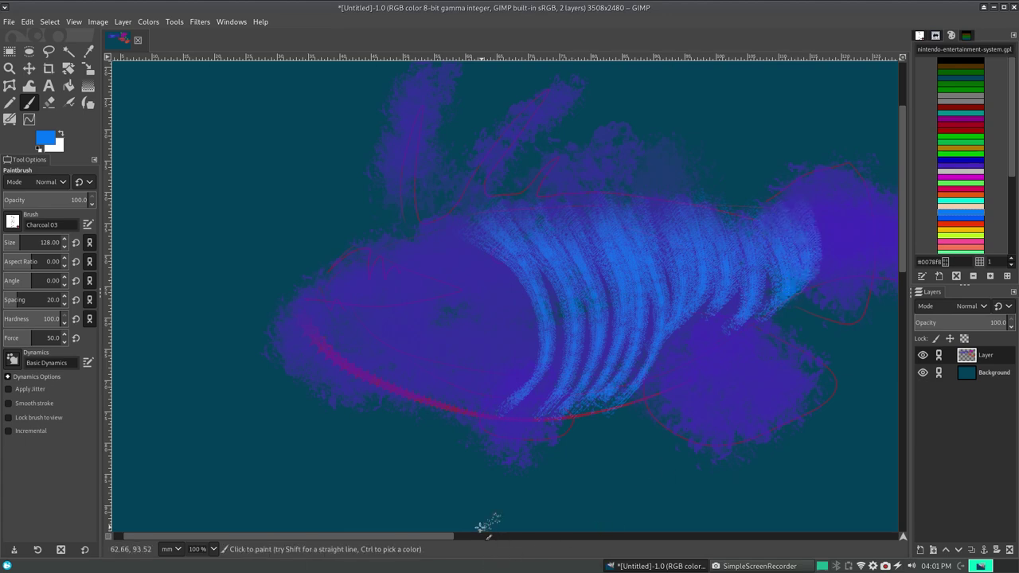
scroll(494, 510, right, 2)
scroll(558, 446, right, 3)
- Add more curved light-blue stripes toward the tail, the head and the belly
drag(729, 229, 742, 292)
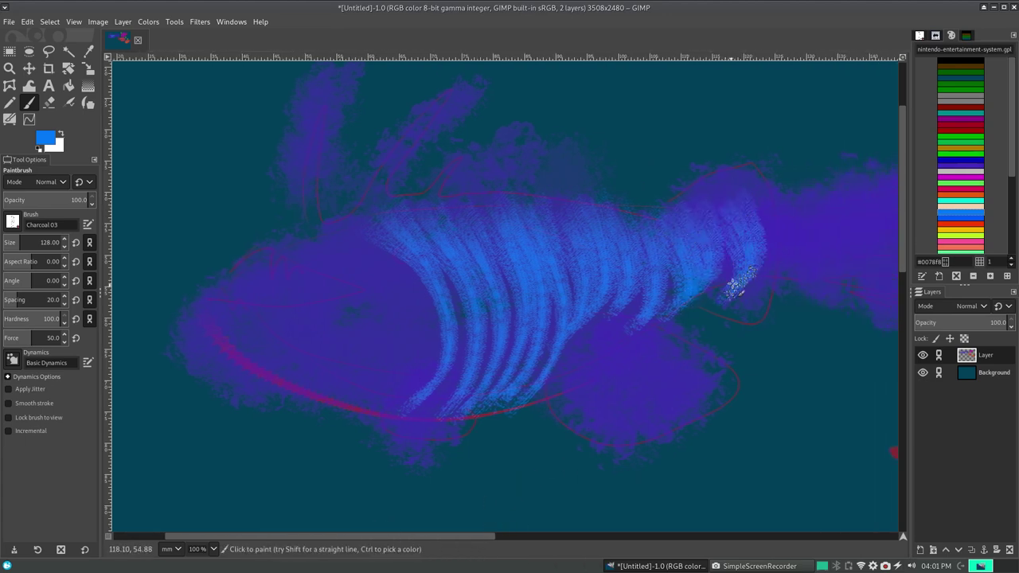
drag(801, 237, 825, 233)
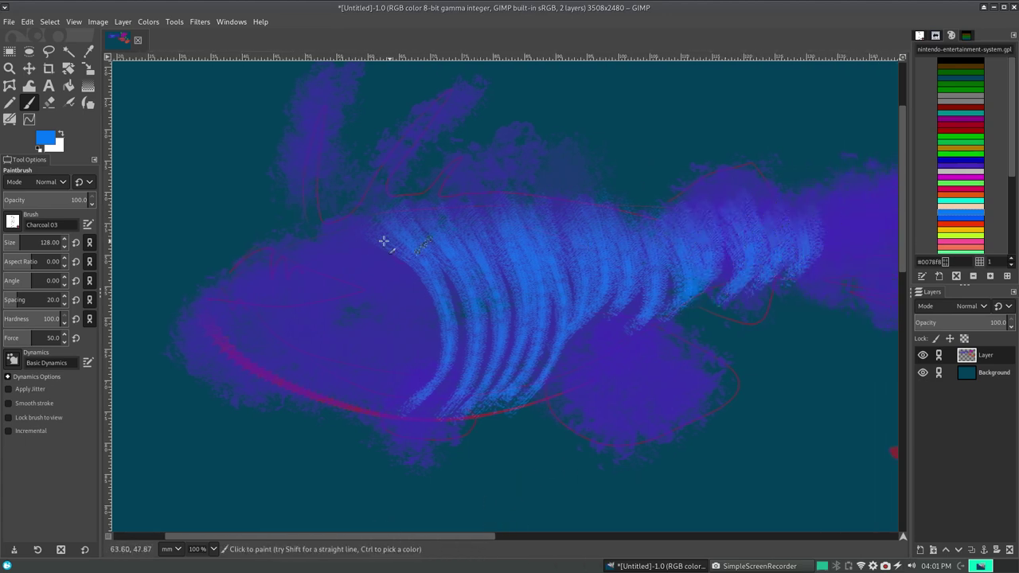
drag(343, 237, 325, 235)
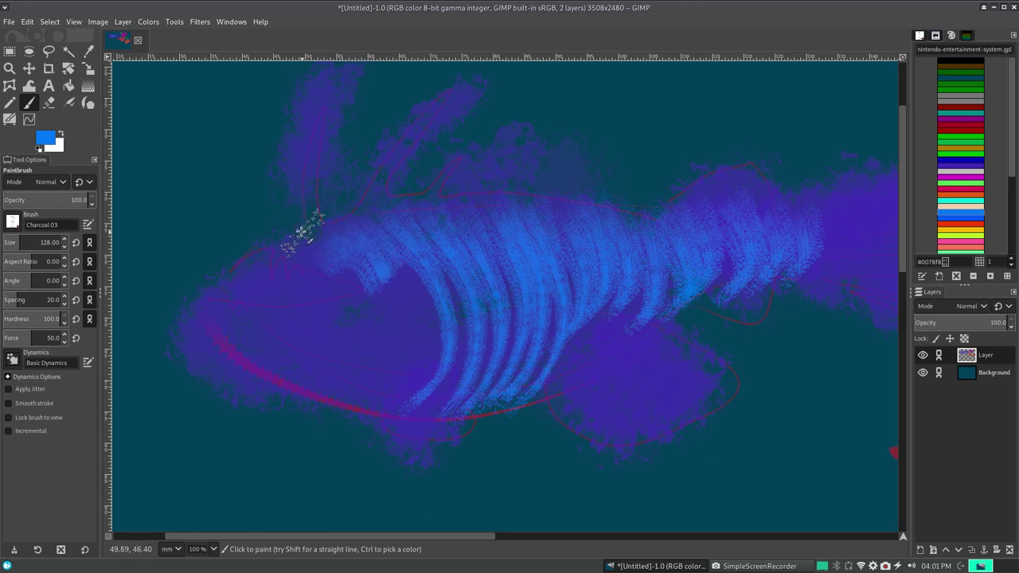
mouse_move(394, 282)
mouse_down()
mouse_move(364, 387)
mouse_move(380, 378)
mouse_up()
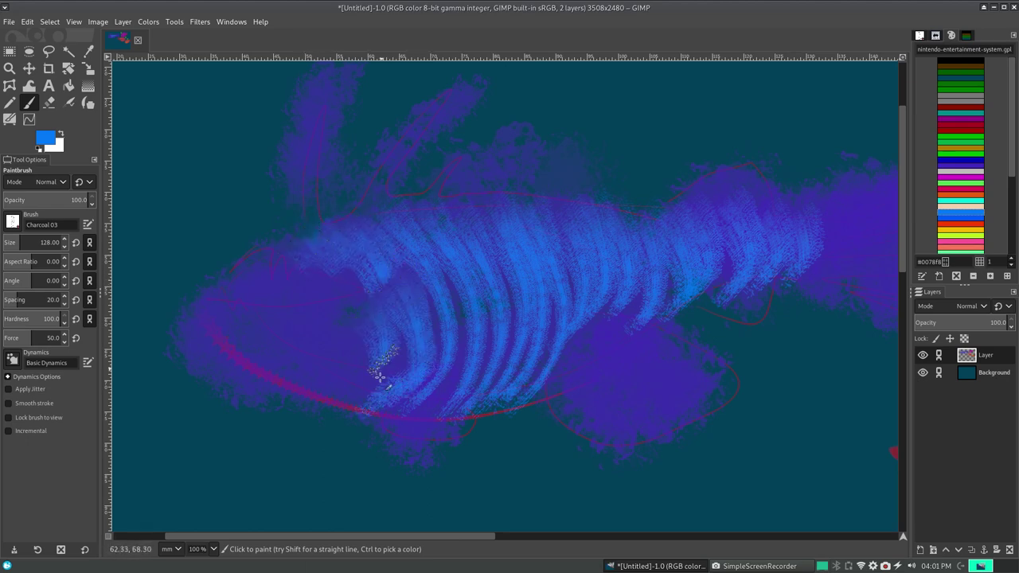
mouse_move(354, 336)
mouse_down()
mouse_move(329, 308)
mouse_move(312, 342)
mouse_move(287, 345)
mouse_up()
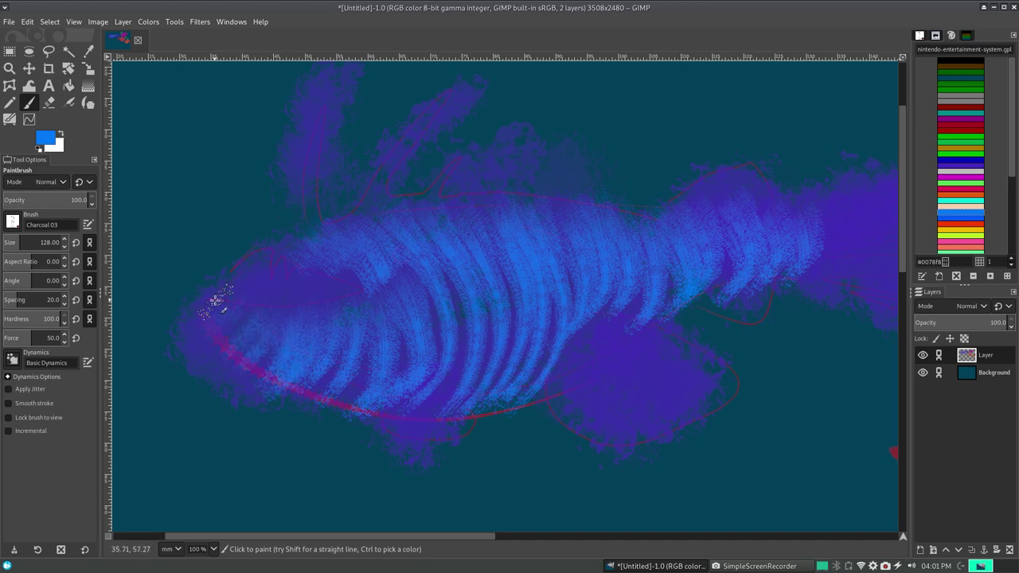
click(13, 223)
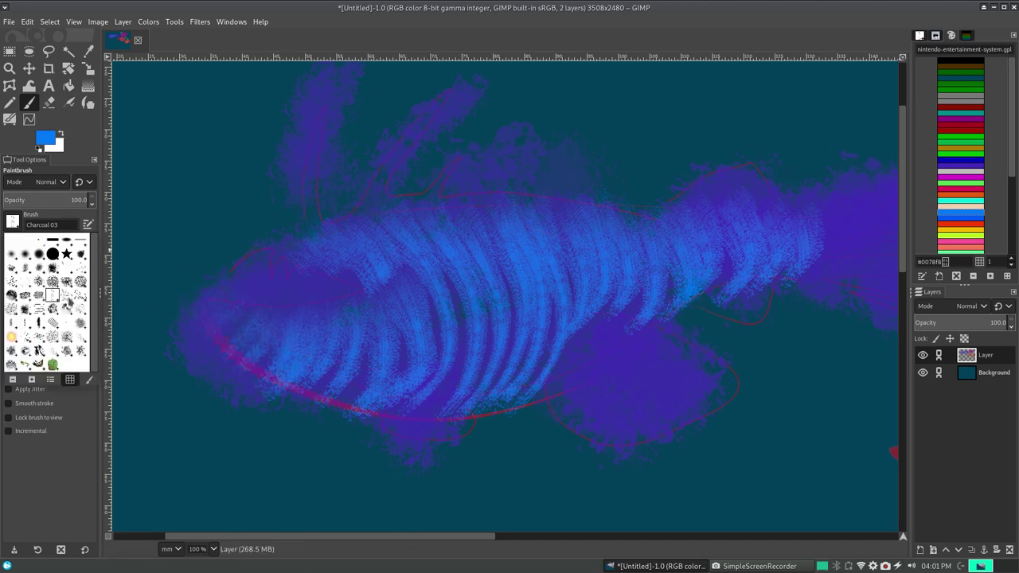
- Choose the Confetti brush and undo the last two trial scribbles
click(68, 302)
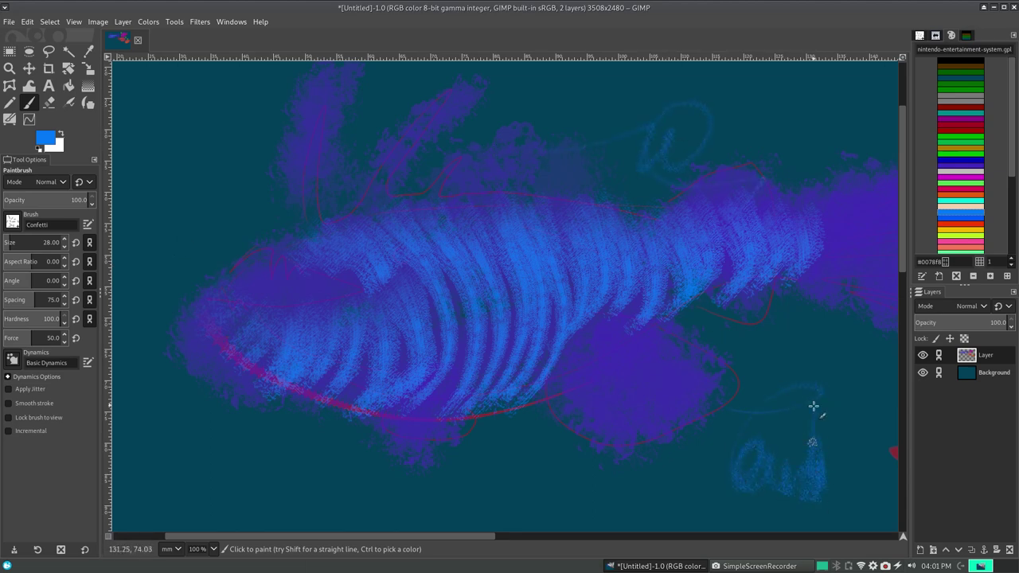
key(ctrl+z)
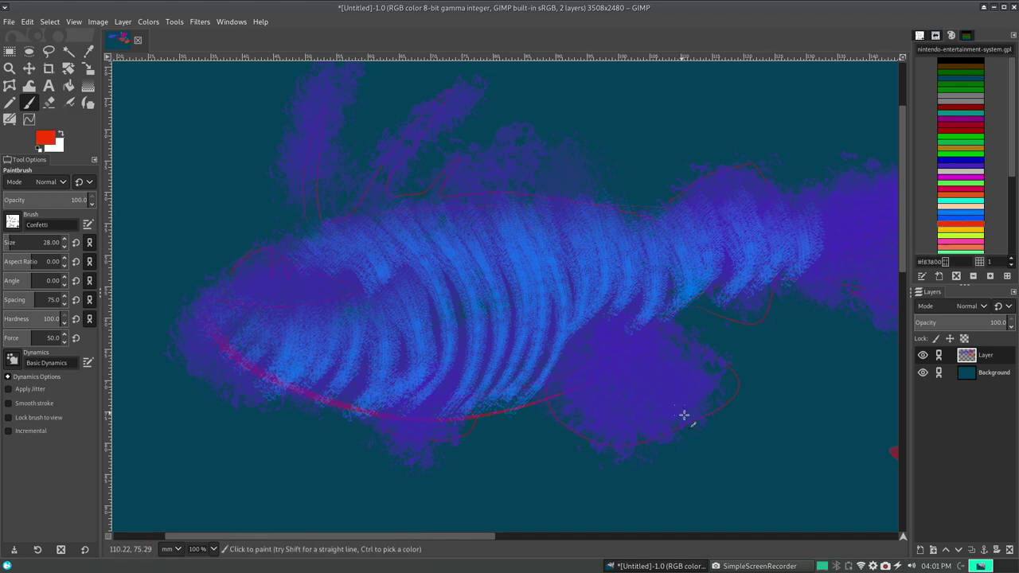
key(ctrl+z)
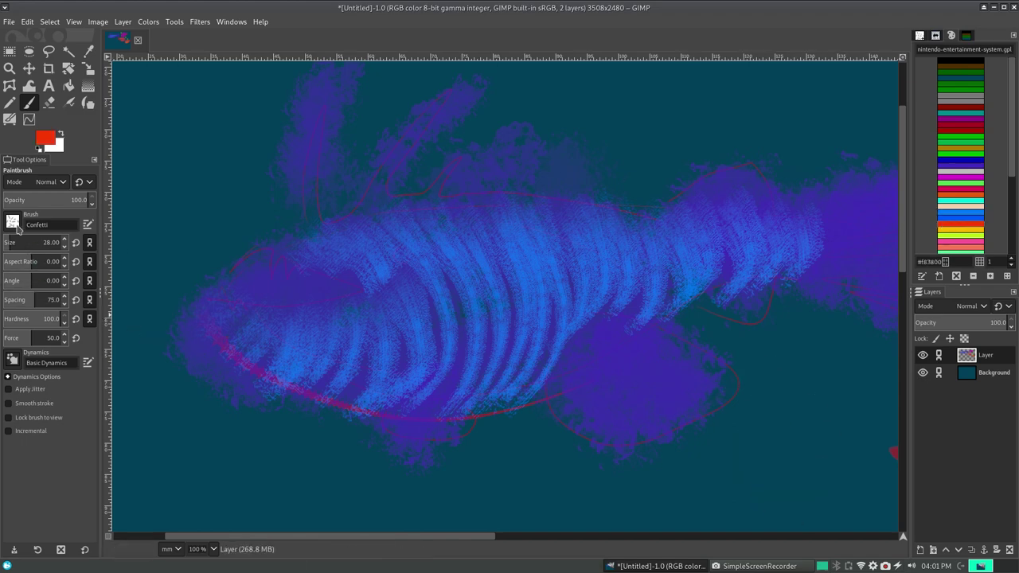
- Try the GEGL goat brush with stamps at the lower left, then undo them
click(12, 225)
click(64, 301)
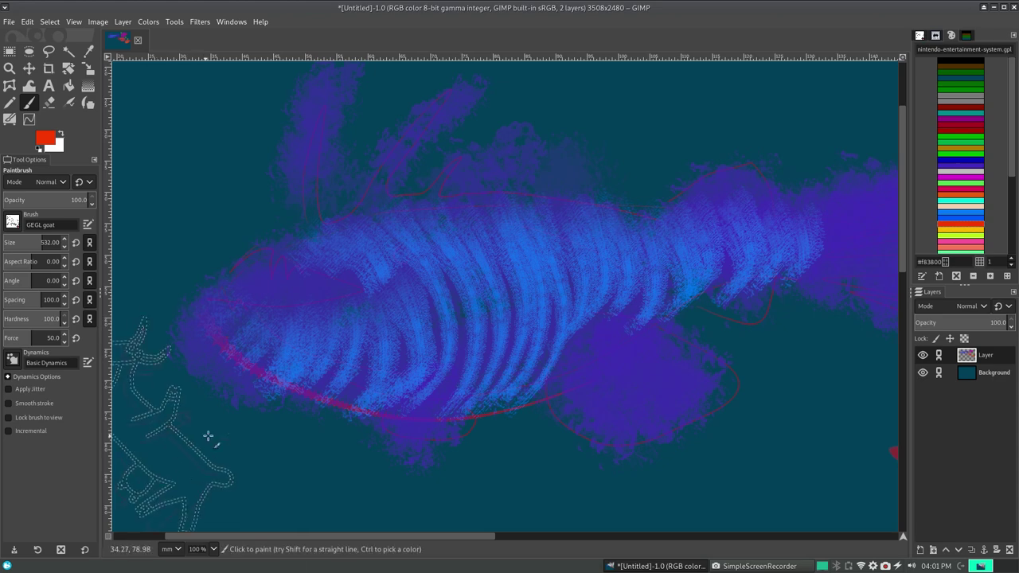
drag(210, 432, 246, 466)
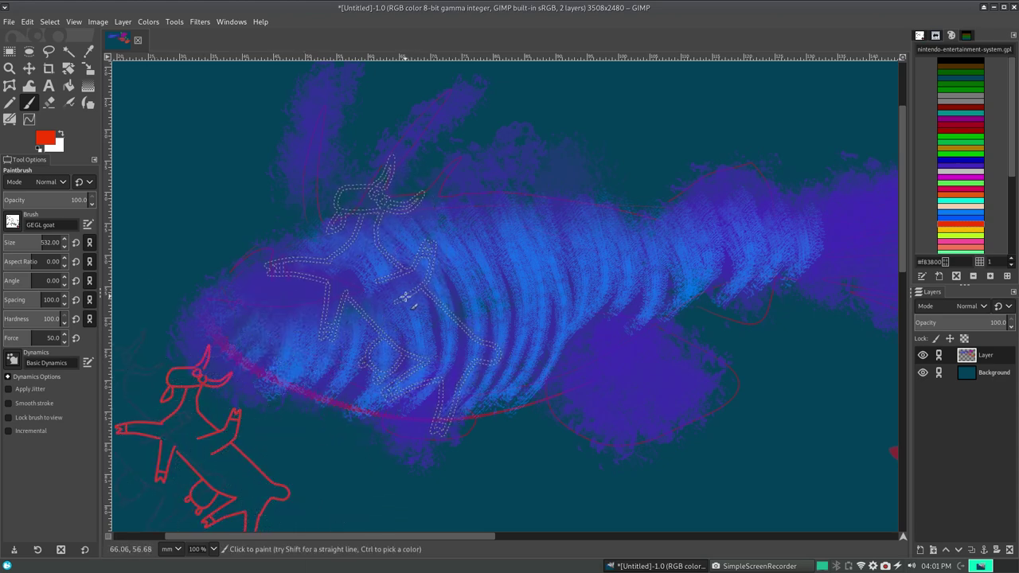
key(ctrl+z)
- Try the Grass brush with a stroke across the lower canvas, then undo it
click(13, 223)
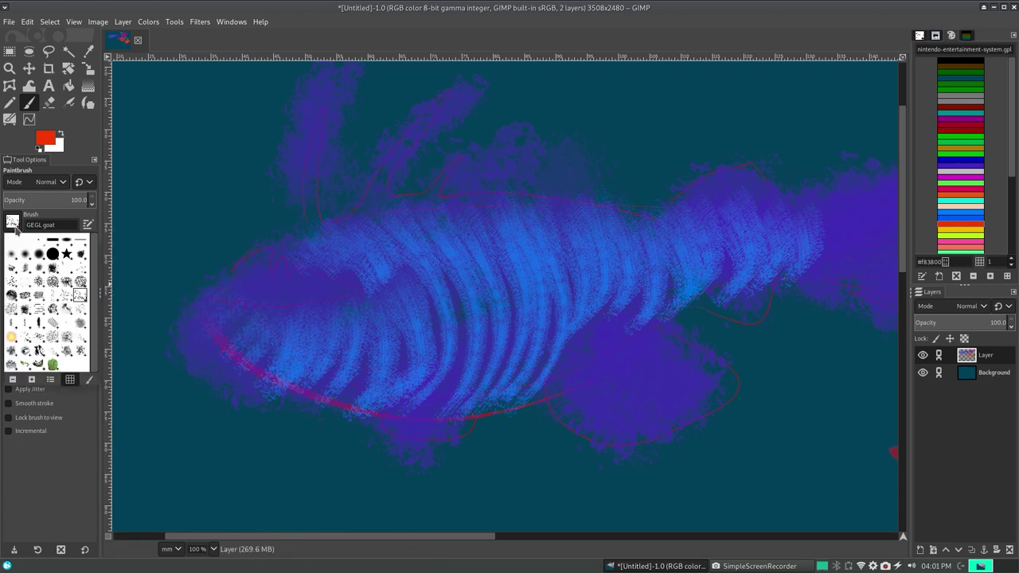
click(8, 319)
drag(227, 478, 534, 491)
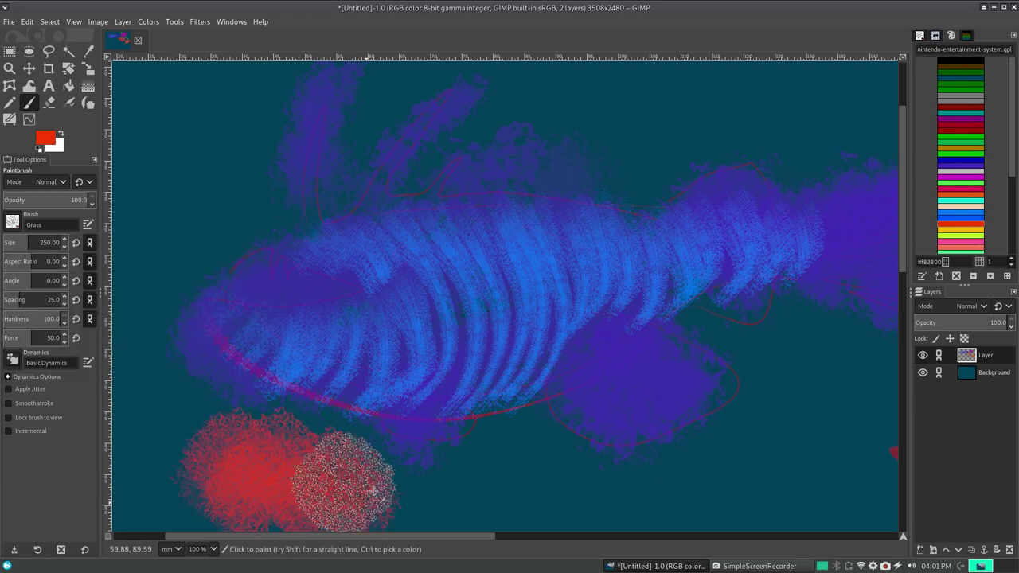
key(ctrl+z)
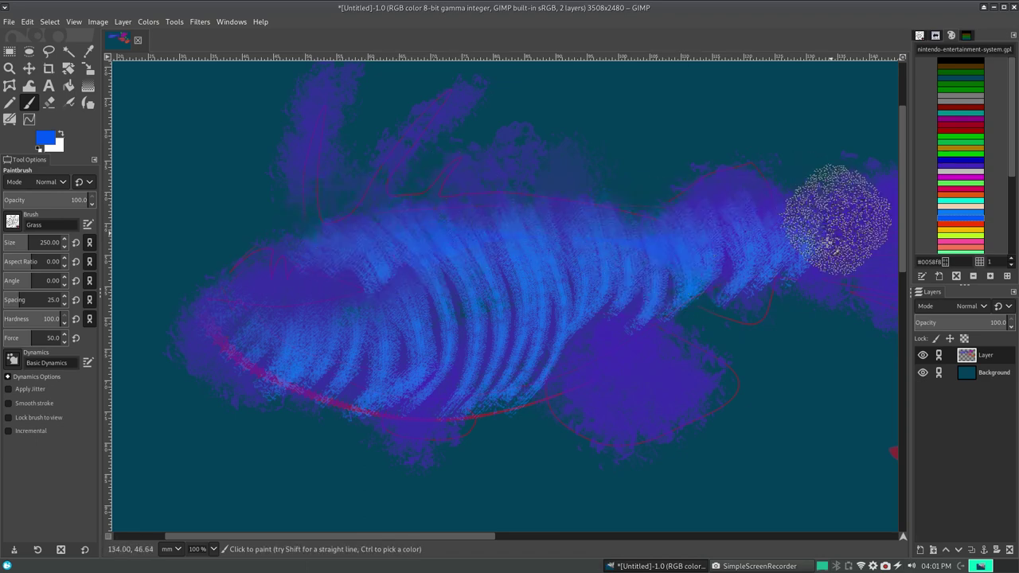
drag(465, 537, 800, 537)
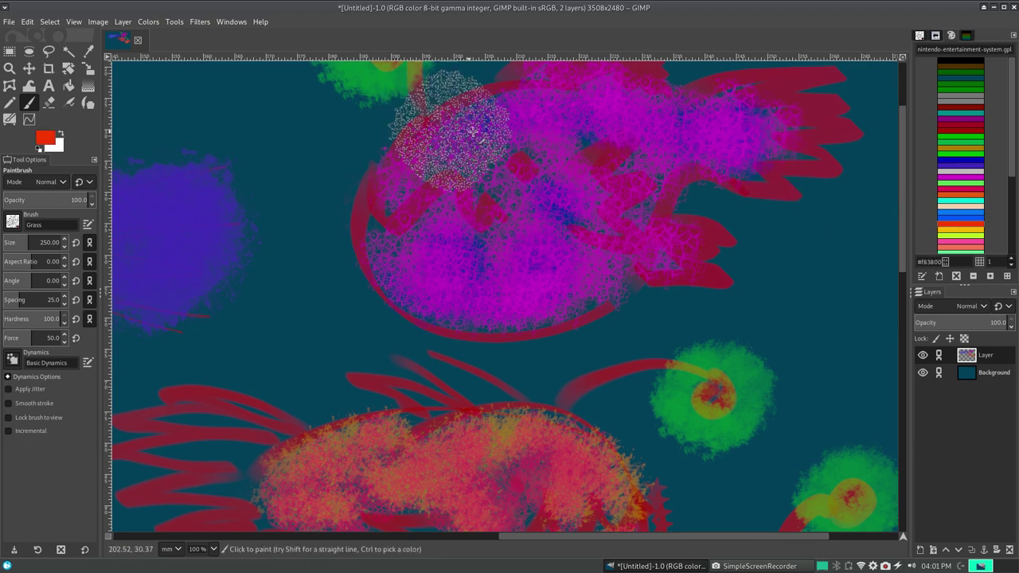
- Test a Grass stroke over the magenta fish and undo it
mouse_move(455, 125)
mouse_down()
mouse_move(683, 102)
mouse_move(484, 127)
mouse_up()
key(ctrl+z)
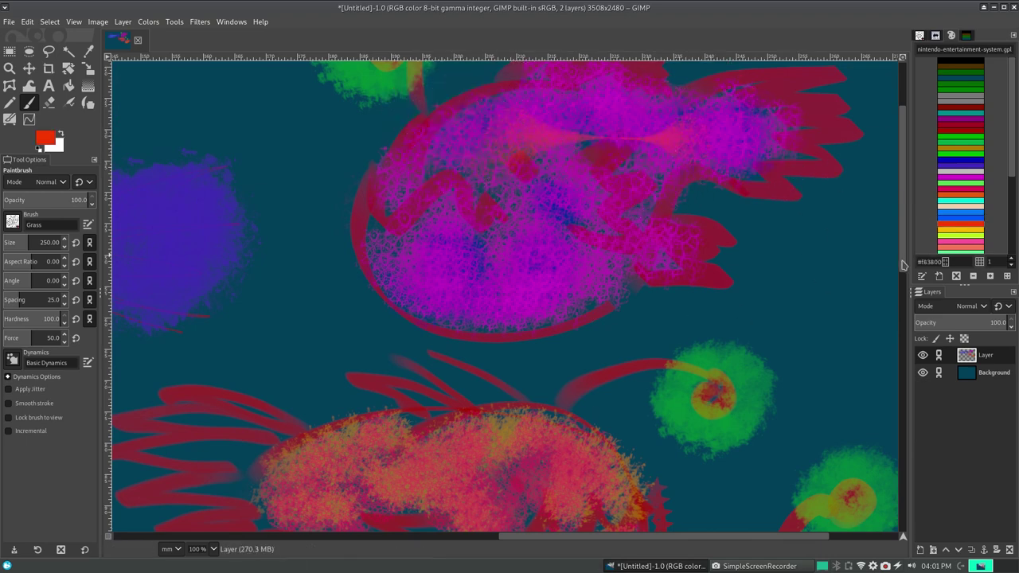
drag(903, 264, 903, 316)
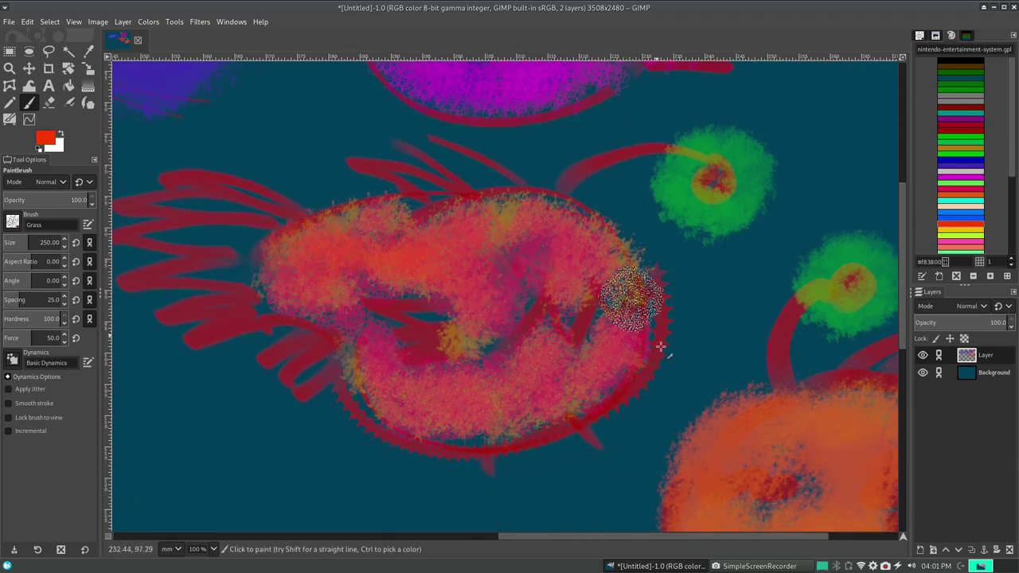
scroll(733, 459, down, 3)
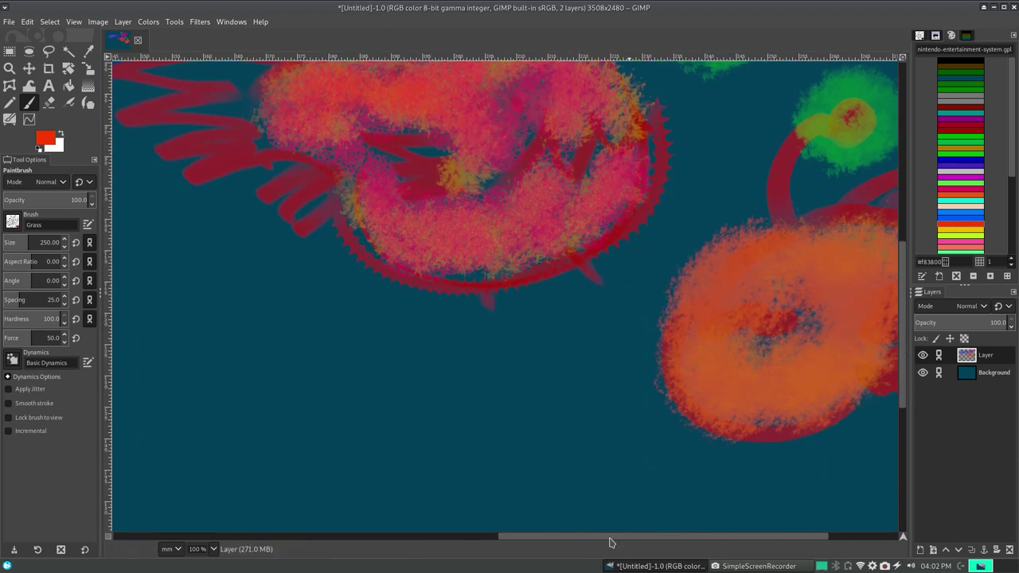
drag(610, 538, 679, 538)
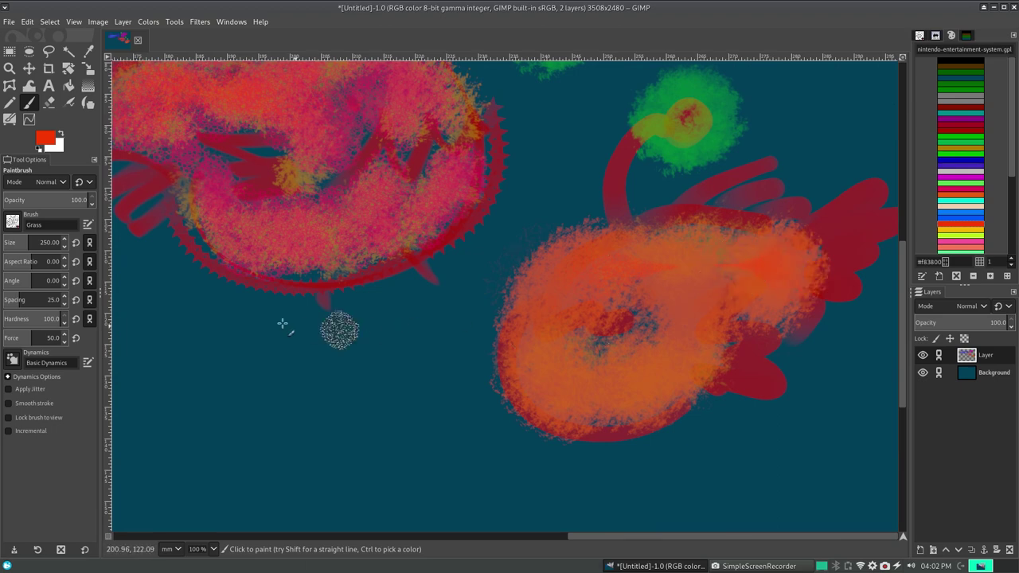
- Switch to Grunge 01 and try a red zigzag along the bottom, then undo it
click(15, 227)
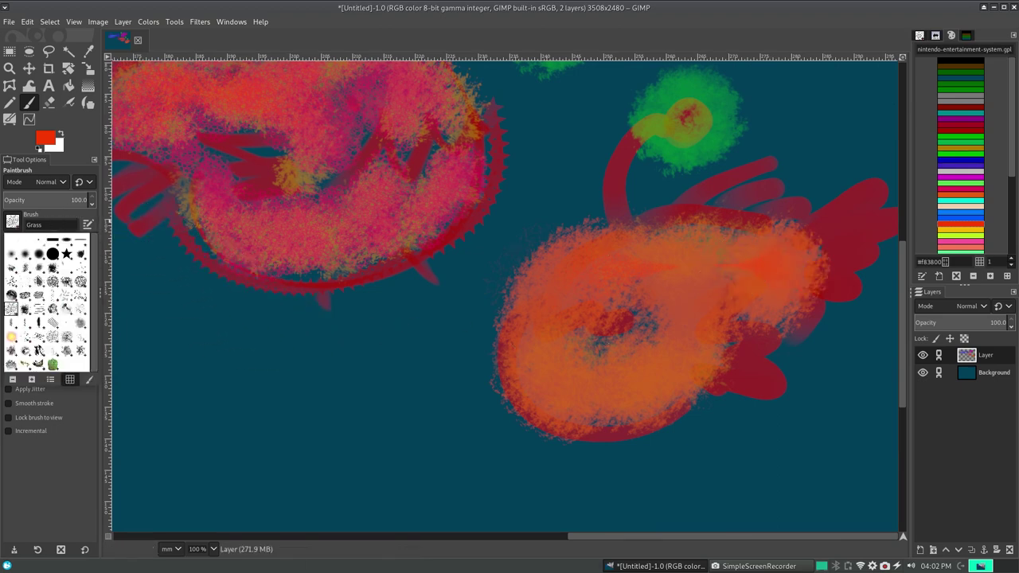
click(26, 310)
drag(231, 398, 685, 470)
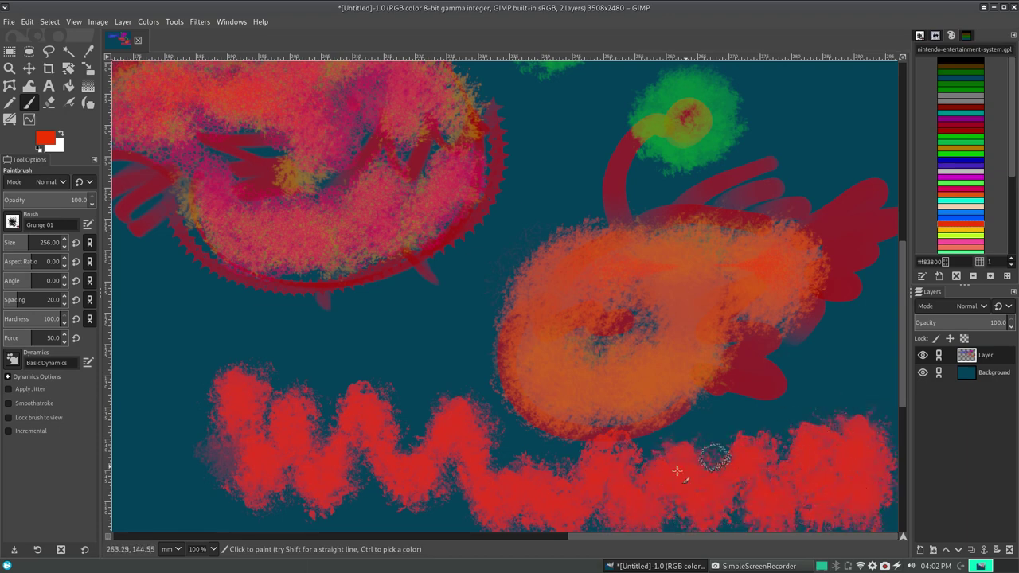
key(ctrl+z)
- Paint red Grunge trial dashes, a loop and a hooked curve on the empty area, then remove them
click(547, 540)
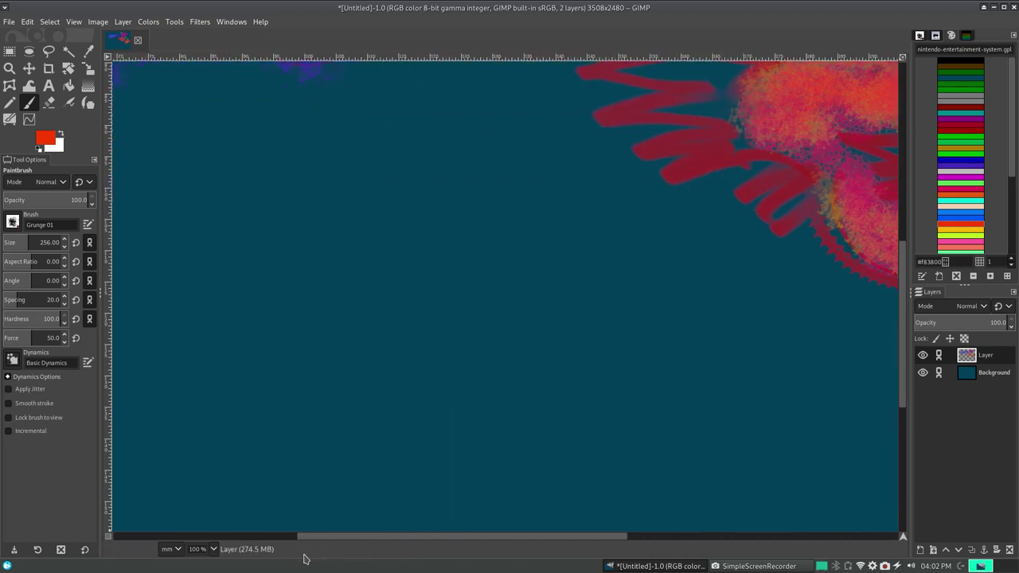
drag(248, 348, 230, 386)
drag(375, 243, 339, 394)
drag(482, 219, 458, 298)
drag(490, 338, 434, 418)
mouse_move(558, 239)
mouse_down()
mouse_move(539, 292)
mouse_move(621, 336)
mouse_up()
drag(633, 414, 808, 410)
key(Delete)
- Try a wavy red Grunge stroke, a left curve and a dab, removing each
drag(318, 183, 605, 305)
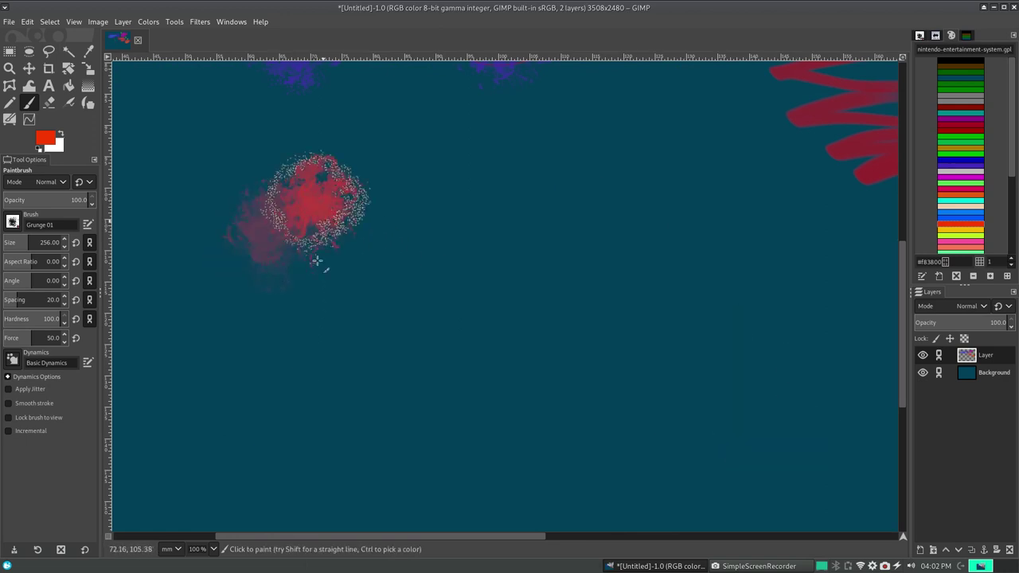
mouse_move(641, 238)
mouse_down()
mouse_move(751, 363)
mouse_move(860, 429)
mouse_up()
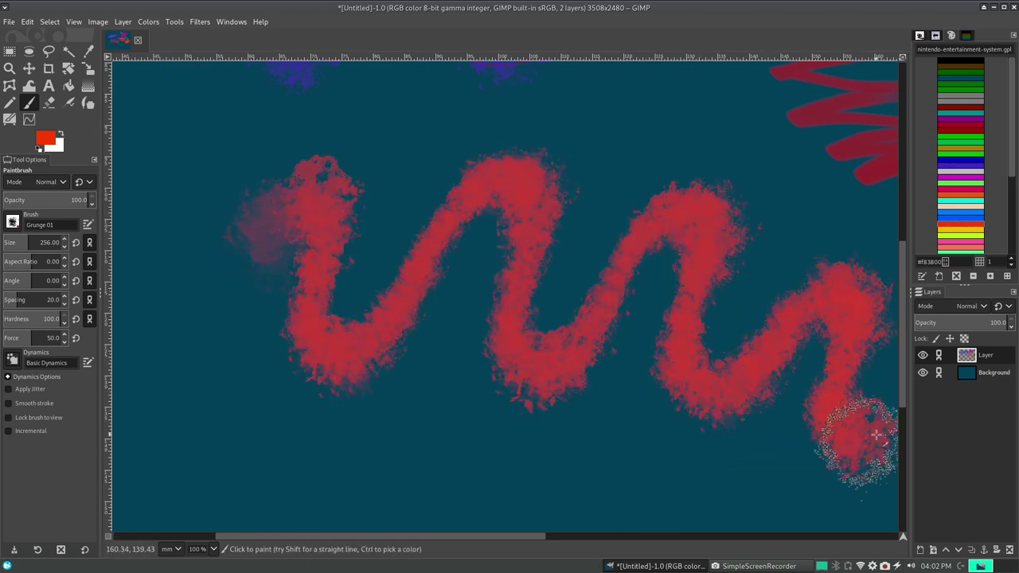
key(Delete)
mouse_move(150, 325)
mouse_down()
mouse_move(212, 337)
mouse_move(353, 295)
mouse_up()
click(461, 211)
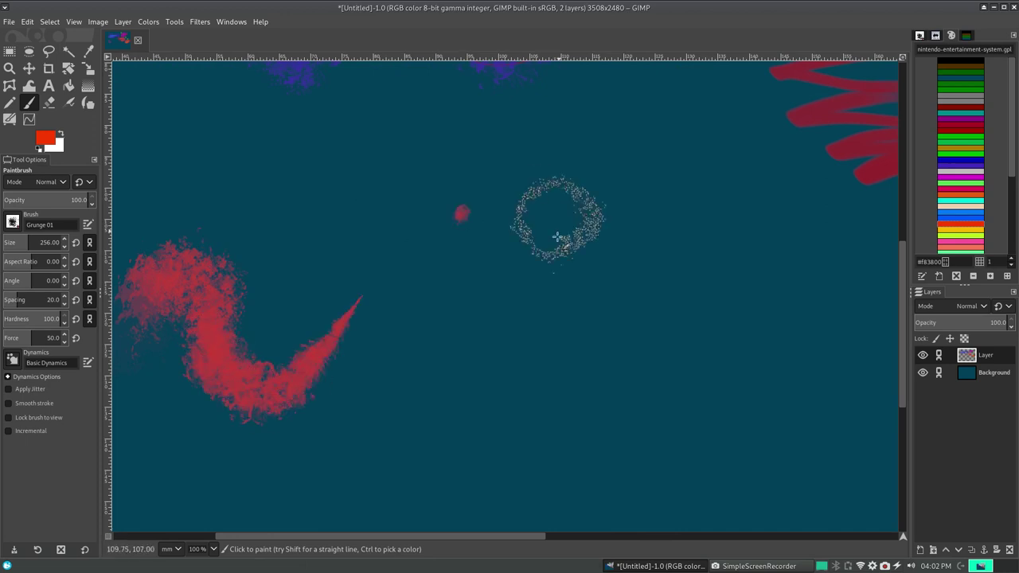
key(Delete)
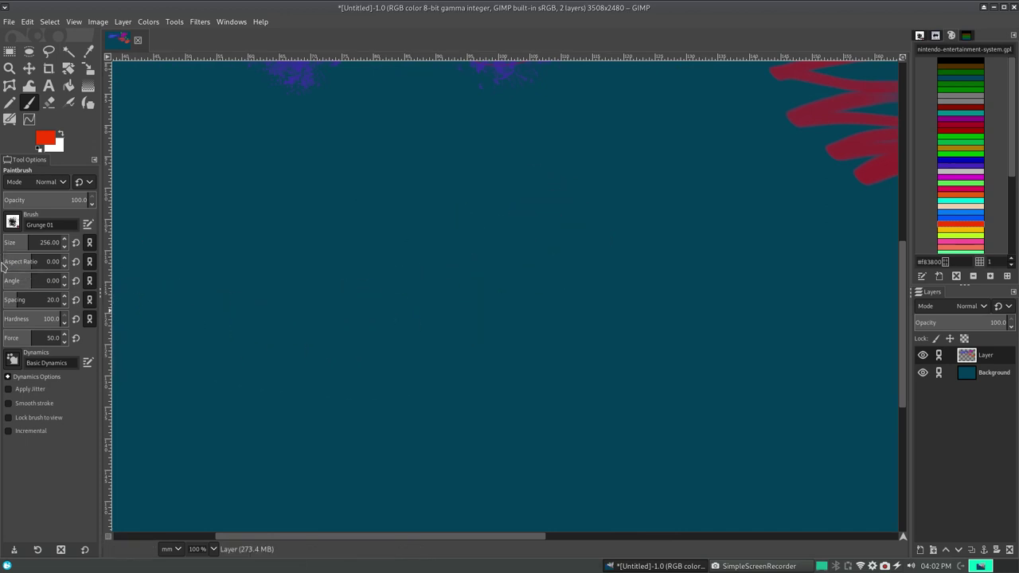
- Turn on Smooth stroke with Quality 100, test smoothed curves, then undo them
click(8, 404)
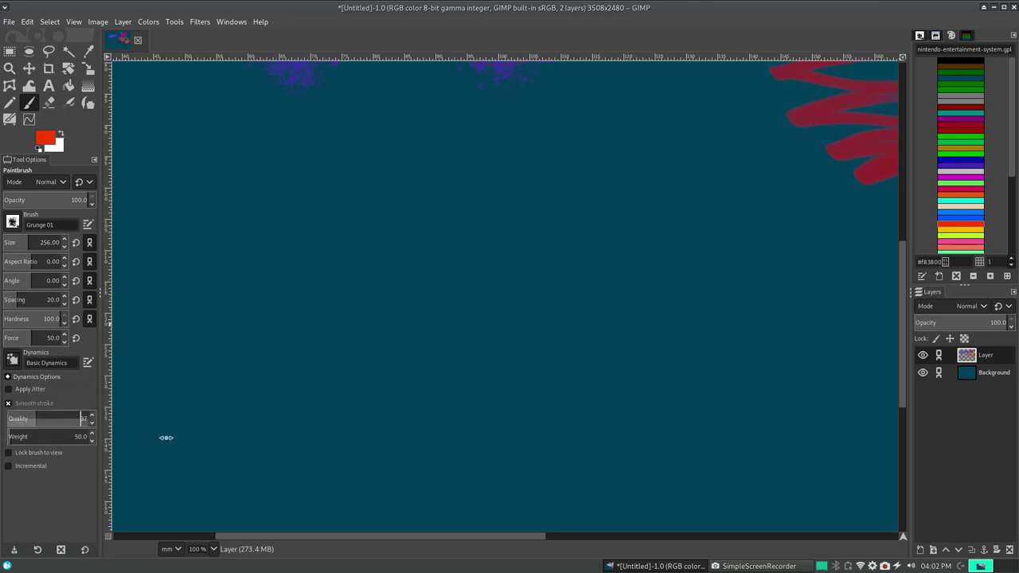
key(Up)
key(Return)
mouse_move(163, 319)
mouse_down()
mouse_move(289, 228)
mouse_move(420, 329)
mouse_up()
mouse_move(470, 253)
mouse_down()
mouse_move(648, 289)
mouse_move(755, 268)
mouse_up()
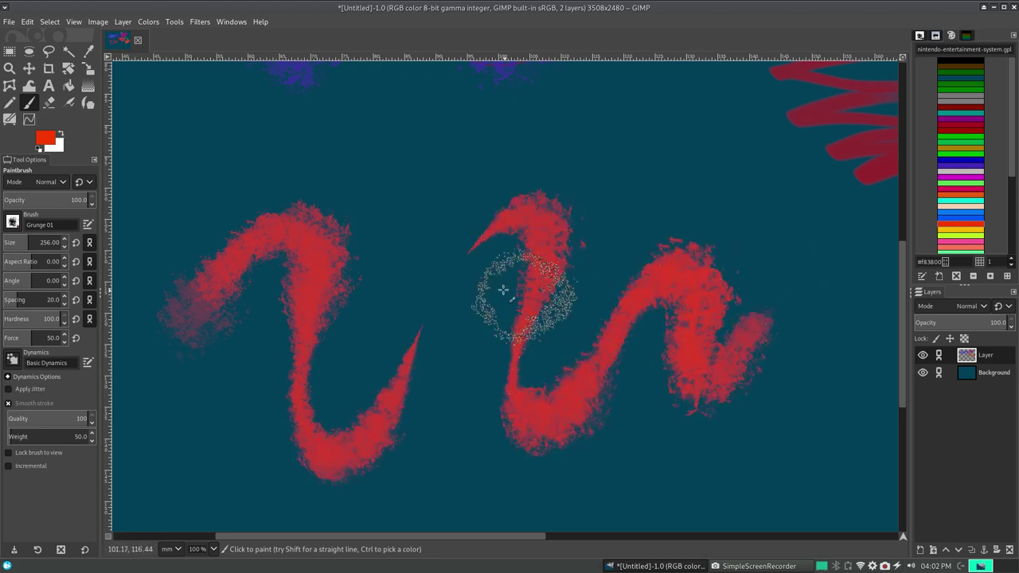
key(ctrl+z)
key(ctrl+z)
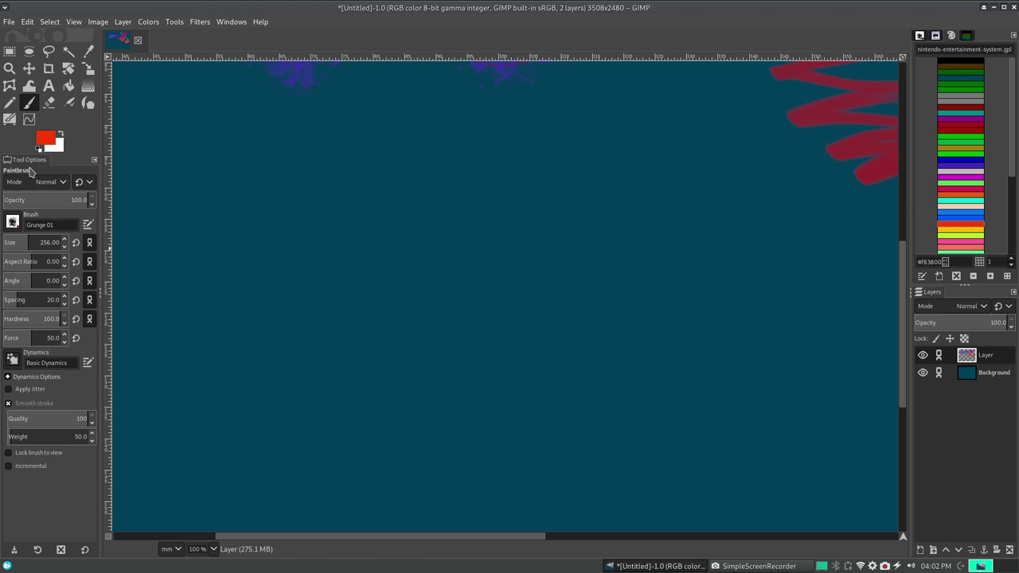
- Try the Hatch Pen 01 brush with three red hatch strokes, undoing each
click(13, 223)
click(52, 321)
mouse_move(212, 319)
mouse_down()
mouse_move(314, 330)
mouse_move(539, 291)
mouse_move(786, 360)
mouse_up()
key(ctrl+z)
drag(275, 216, 352, 243)
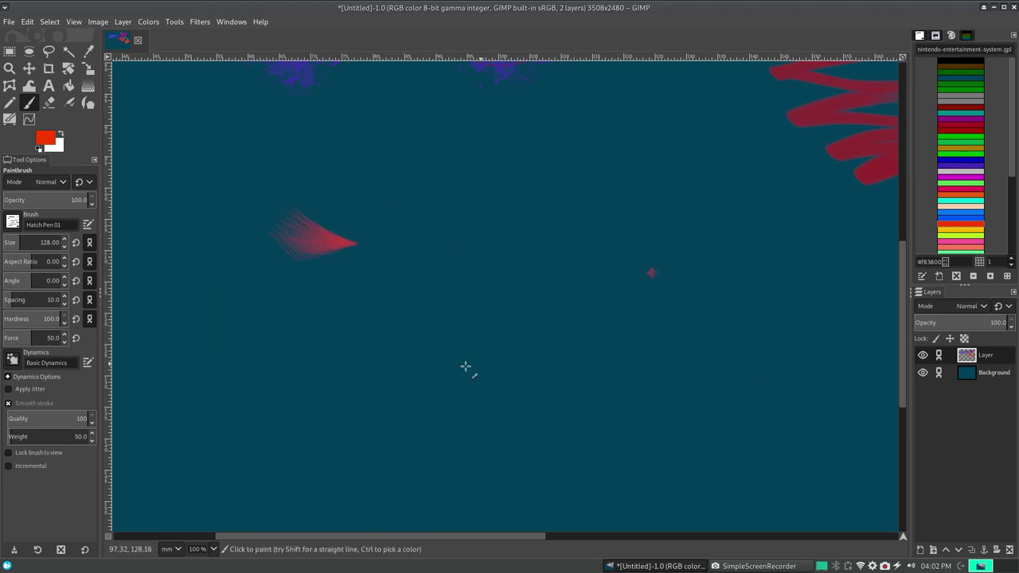
key(ctrl+z)
drag(289, 275, 375, 293)
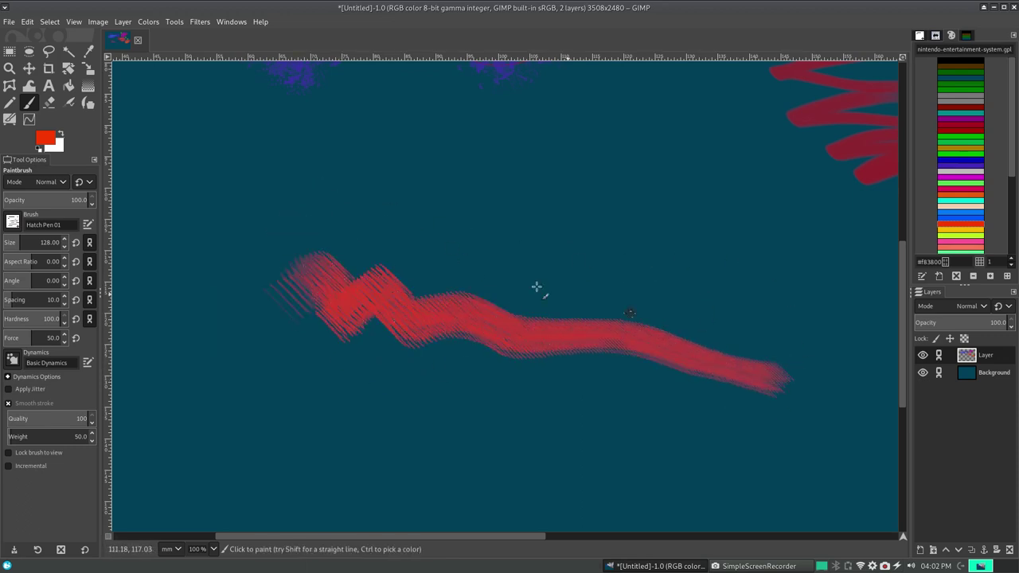
key(ctrl+z)
- Switch to Oils 01 and try a red freehand scribble and zigzag, undoing both
click(13, 225)
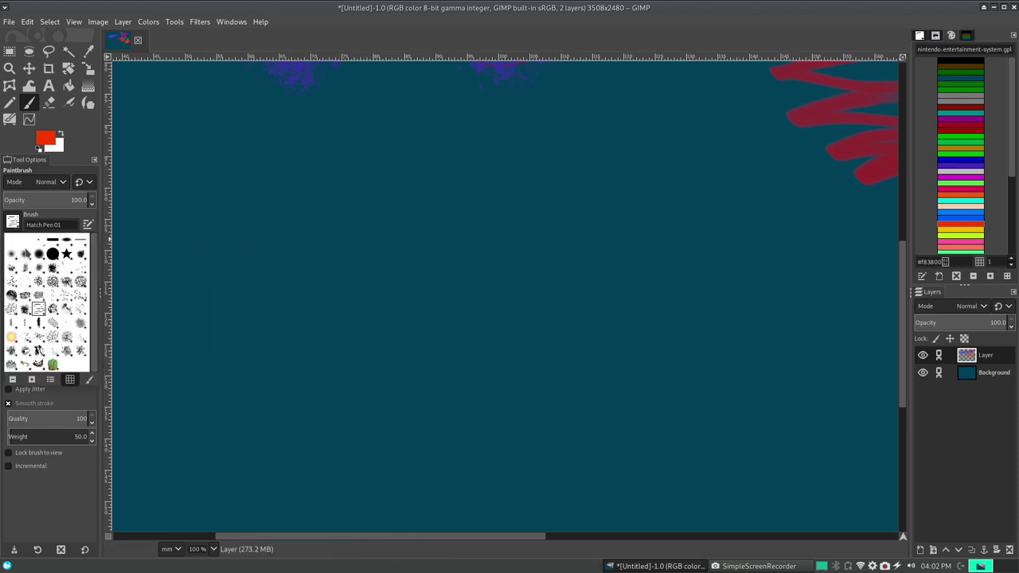
click(52, 308)
mouse_move(230, 239)
mouse_down()
mouse_move(584, 341)
mouse_move(803, 350)
mouse_up()
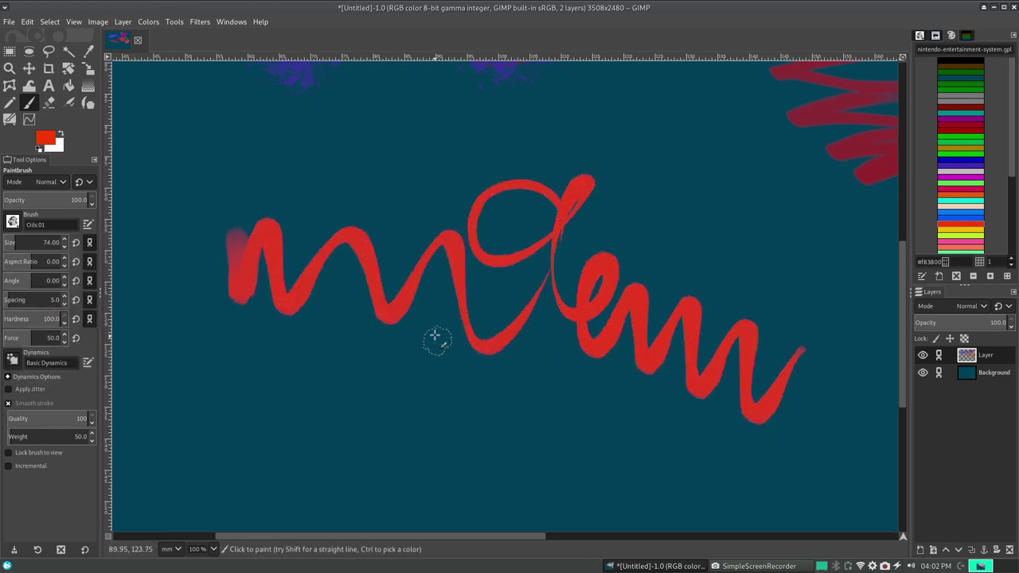
key(ctrl+z)
mouse_move(392, 279)
mouse_down()
mouse_move(477, 284)
mouse_move(585, 366)
mouse_up()
key(ctrl+z)
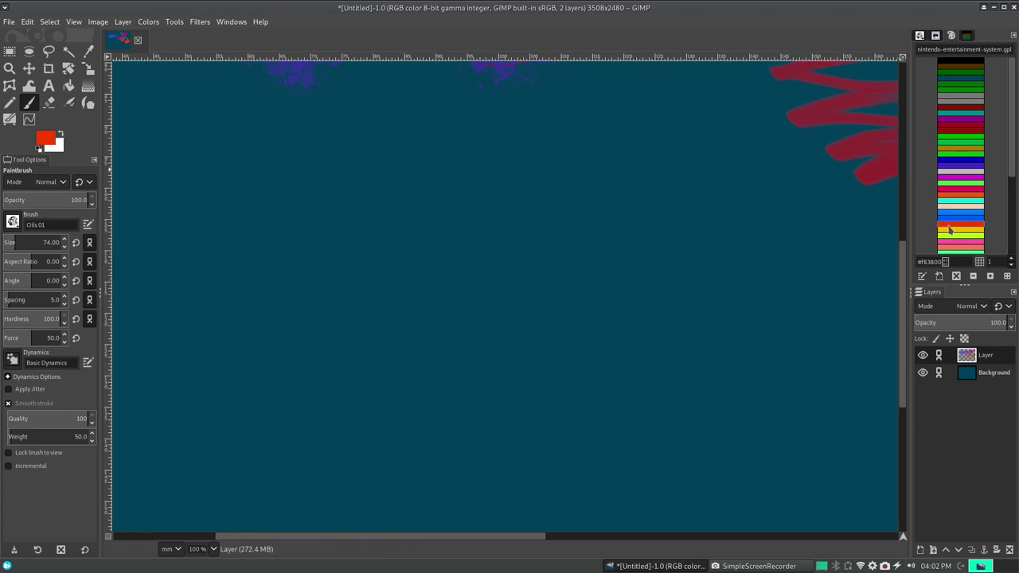
- Paint side-by-side red, yellow, lime-green and pink Oils strokes, then undo them
drag(499, 223, 426, 337)
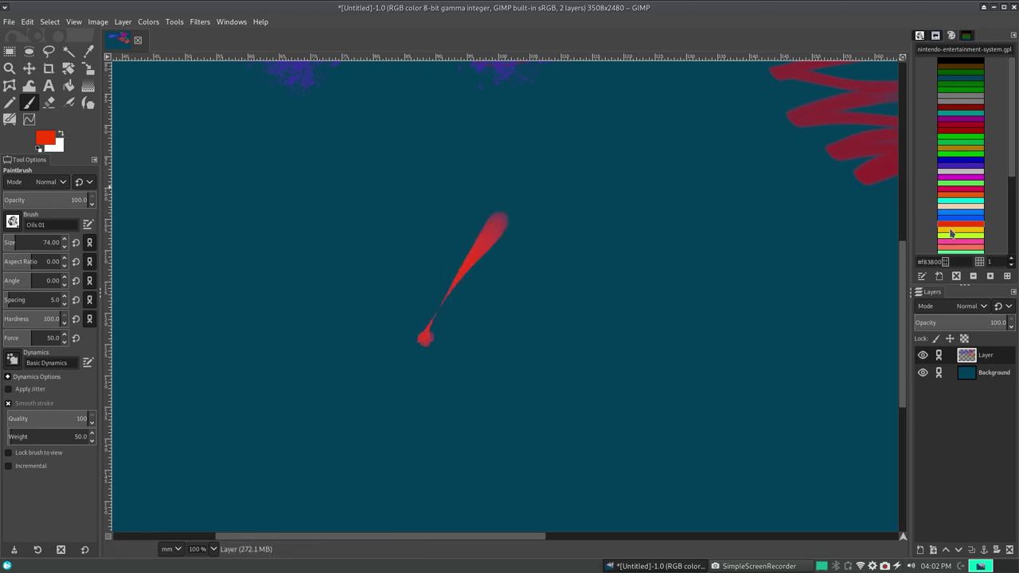
click(956, 230)
drag(503, 227, 426, 341)
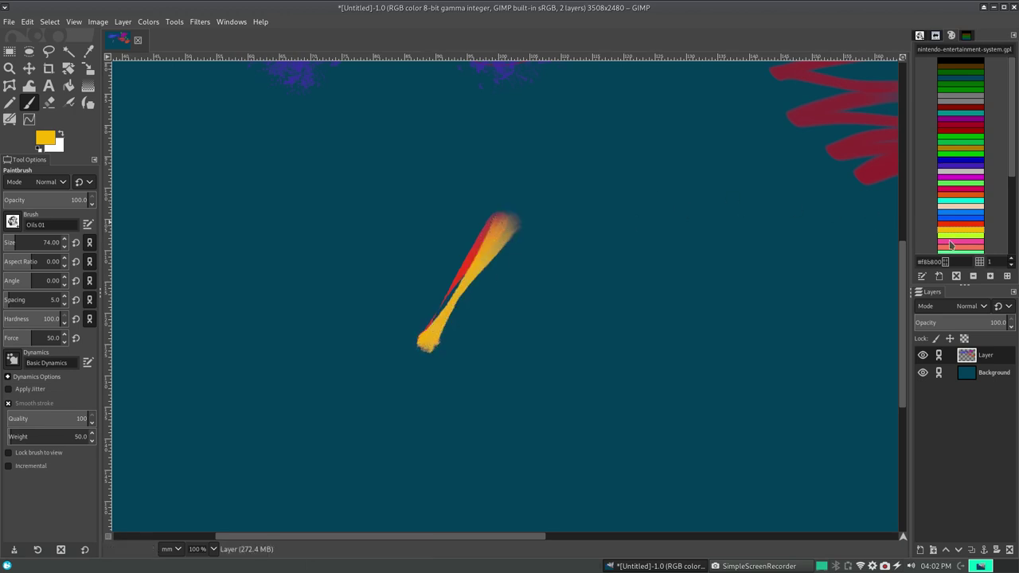
drag(527, 225, 433, 355)
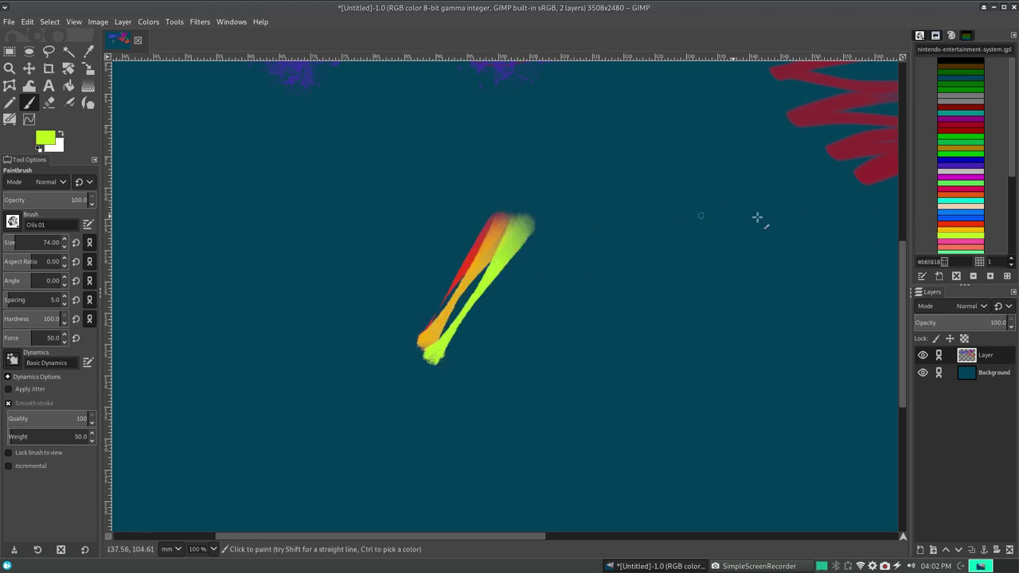
click(955, 242)
drag(537, 228, 456, 325)
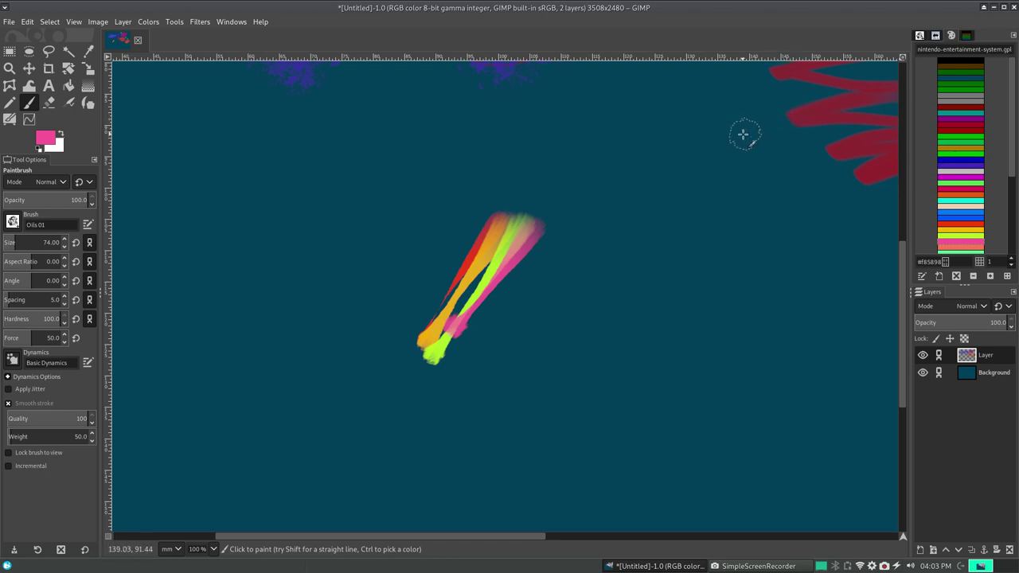
key(ctrl+z)
key(ctrl+z)
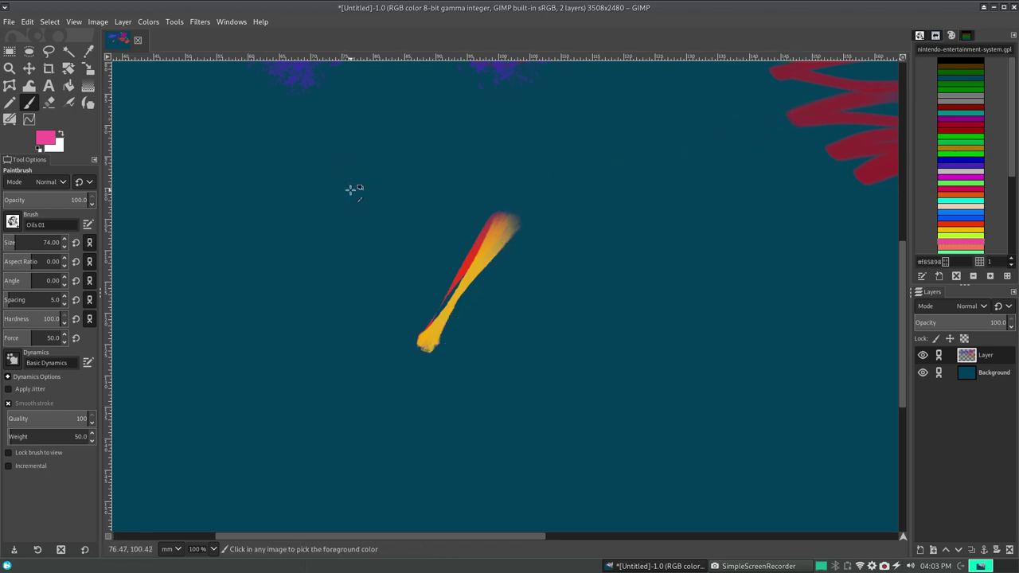
key(ctrl+z)
key(ctrl+z)
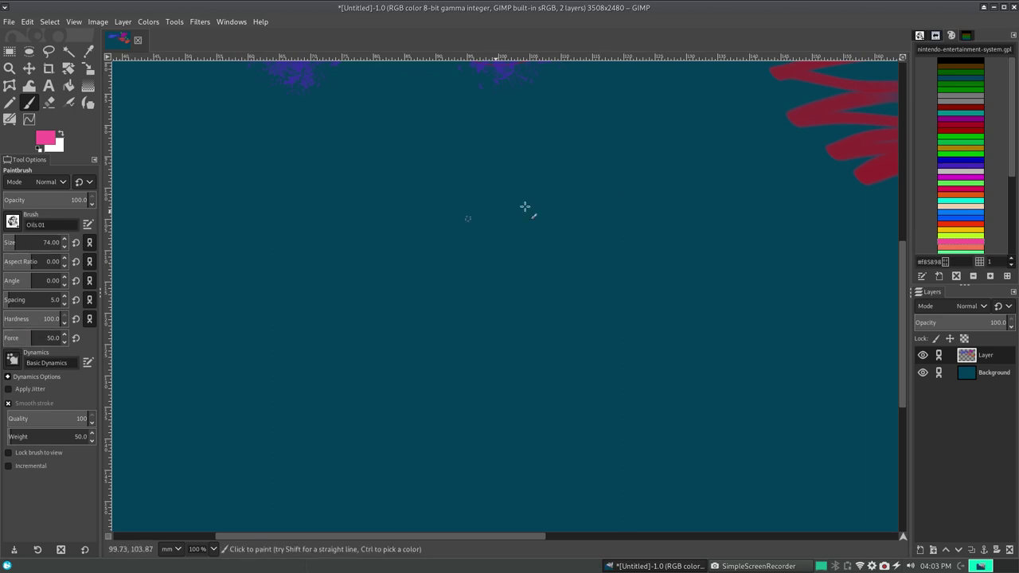
- Paint a pink stalk and a curved lime stalk rising from the purple fish's back
scroll(870, 262, up, 5)
scroll(876, 114, up, 3)
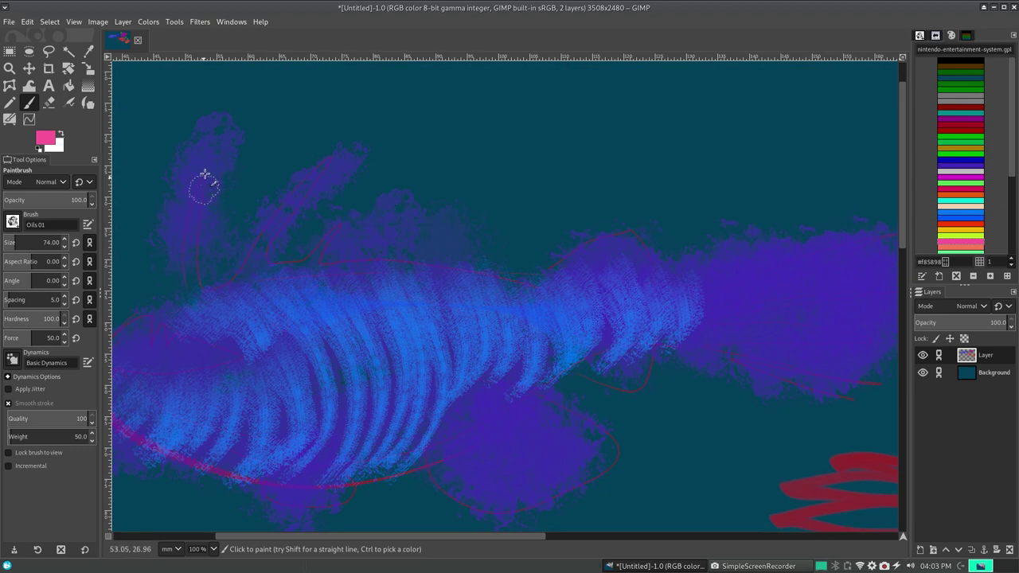
mouse_move(205, 174)
mouse_down()
mouse_move(192, 295)
mouse_move(202, 195)
mouse_up()
key(ctrl+z)
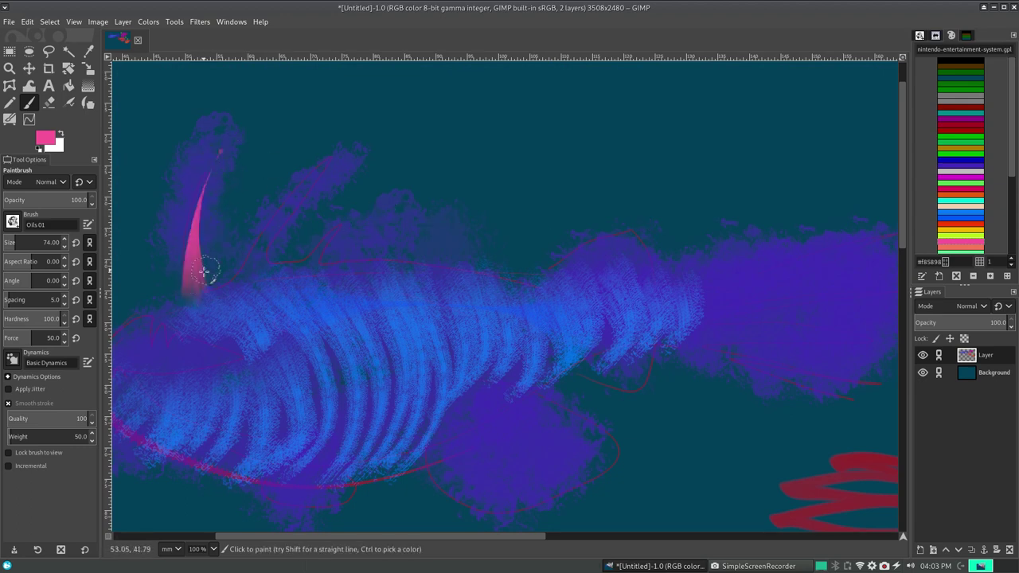
key(ctrl+z)
mouse_move(195, 286)
mouse_down()
mouse_move(194, 220)
mouse_move(215, 150)
mouse_up()
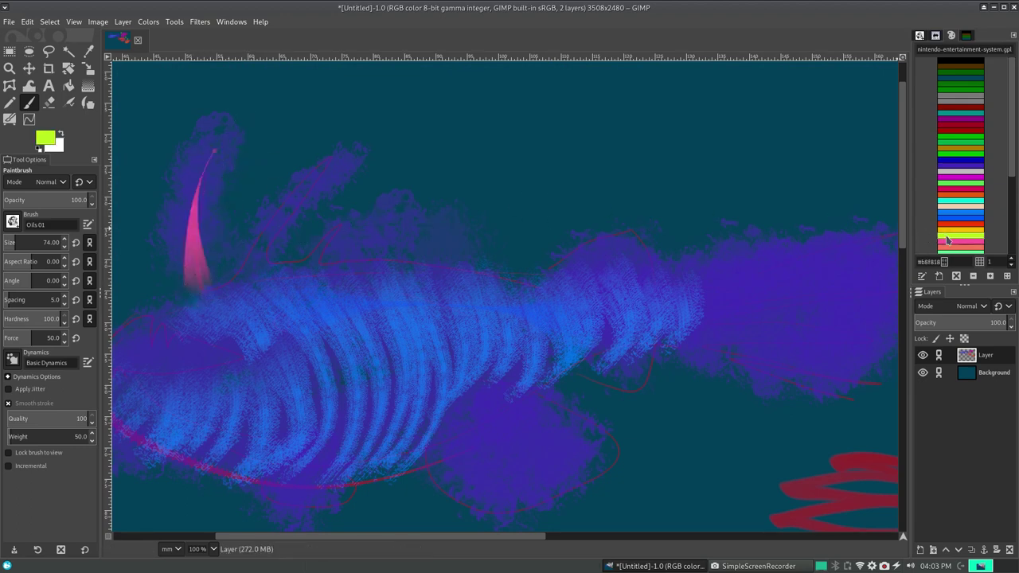
drag(253, 269, 302, 215)
key(ctrl+z)
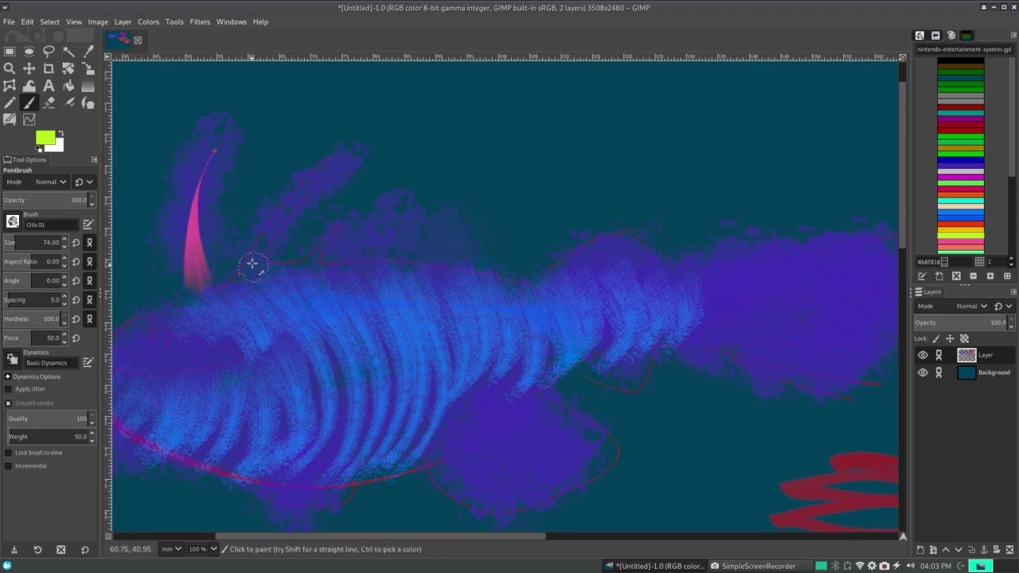
drag(254, 266, 336, 156)
key(ctrl+z)
drag(254, 259, 351, 138)
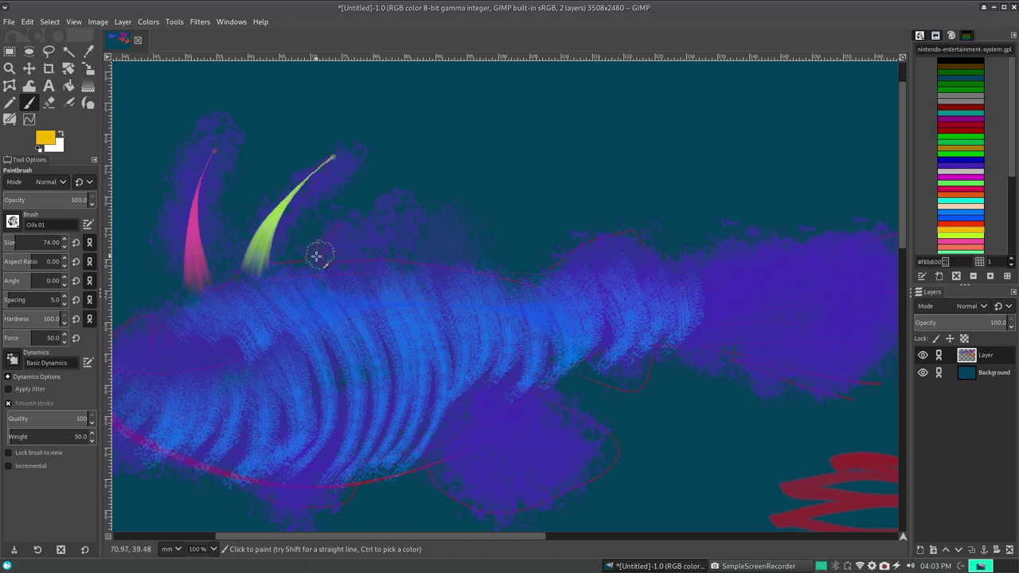
- Add an orange stalk beside the lime one, redoing misplaced strokes
drag(317, 256, 390, 183)
key(ctrl+z)
drag(311, 257, 390, 183)
key(ctrl+z)
mouse_move(314, 256)
mouse_down()
mouse_move(390, 183)
mouse_move(355, 207)
mouse_up()
key(ctrl+z)
key(ctrl+z)
drag(308, 258, 390, 176)
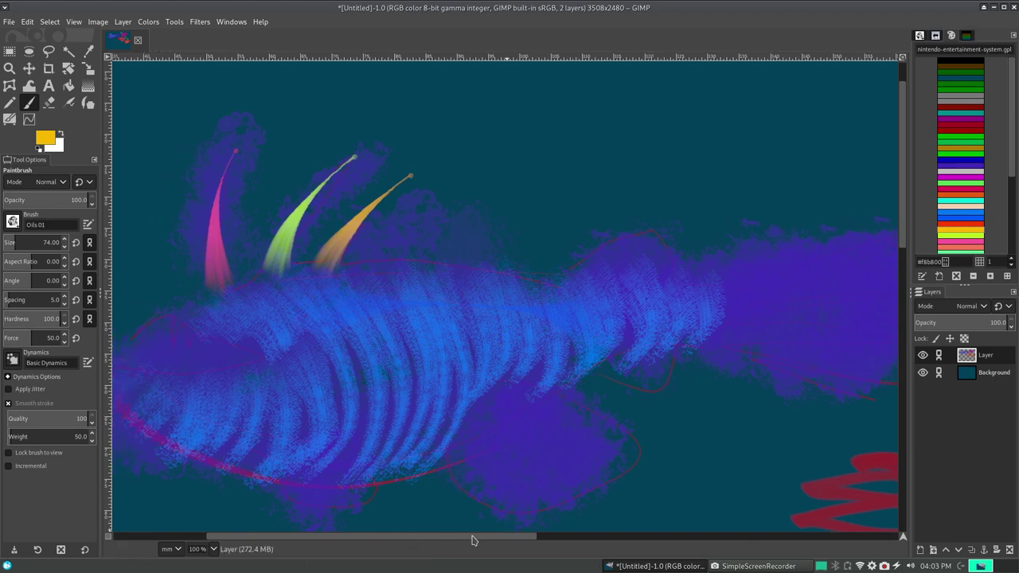
scroll(378, 451, left, 5)
mouse_move(317, 405)
mouse_down()
mouse_move(303, 437)
mouse_move(296, 433)
mouse_up()
key(ctrl+z)
key(ctrl+z)
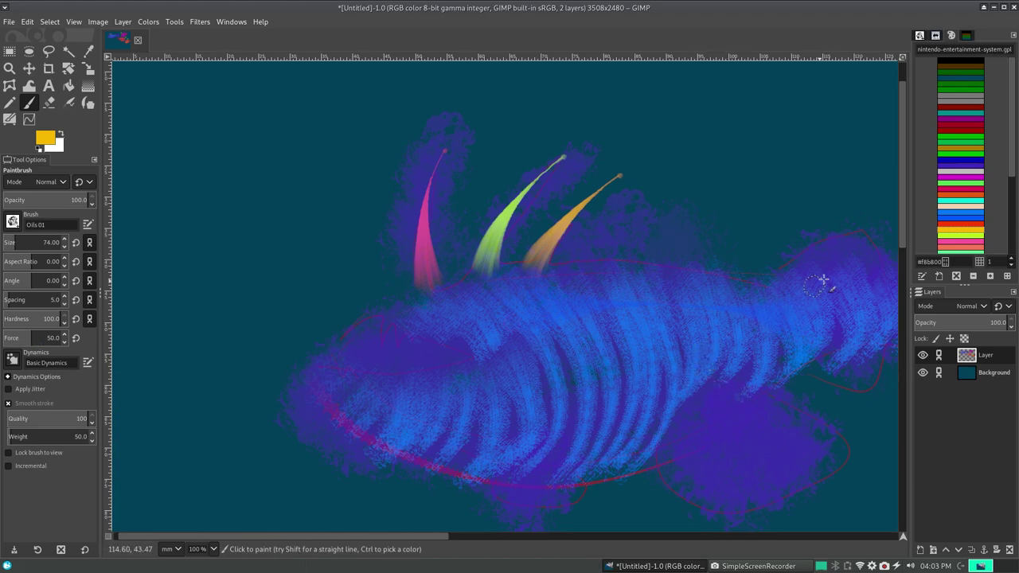
- Switch to pink and try parallel stripes across the lower fin
click(948, 245)
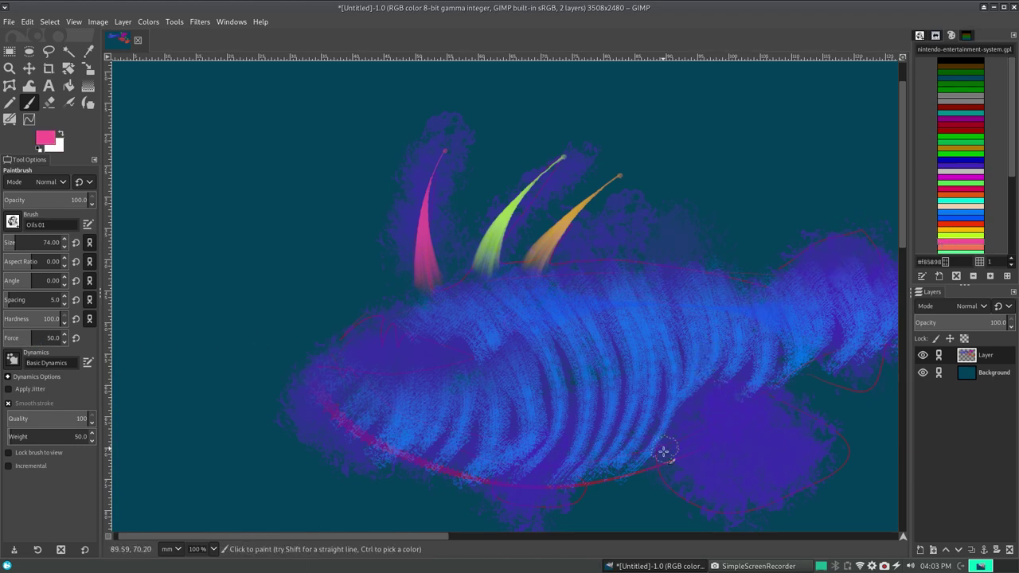
drag(663, 452, 726, 514)
mouse_move(693, 427)
mouse_down()
mouse_move(752, 496)
mouse_move(779, 499)
mouse_up()
drag(728, 406, 806, 475)
key(ctrl+z)
key(ctrl+z)
key(ctrl+z)
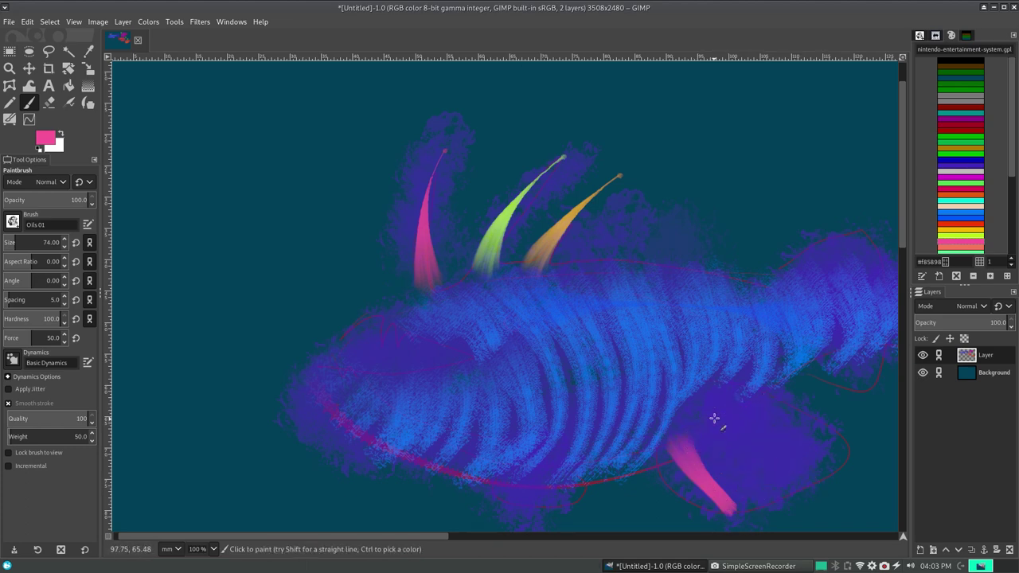
key(ctrl+z)
drag(683, 395, 832, 476)
key(ctrl+z)
- Repaint a set of parallel pink stripes across the lower fin
drag(685, 383, 833, 453)
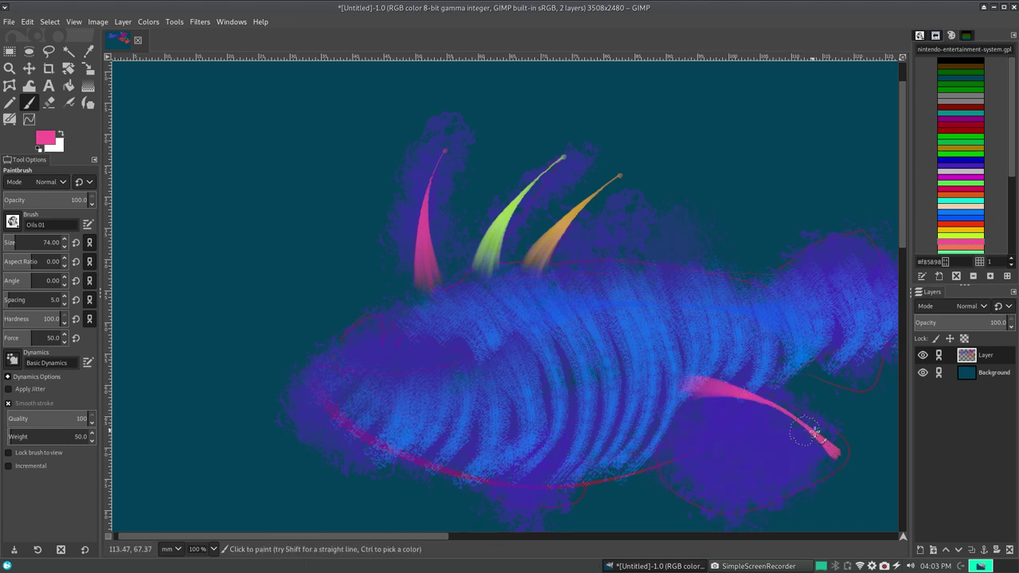
drag(685, 410, 799, 471)
drag(682, 430, 746, 505)
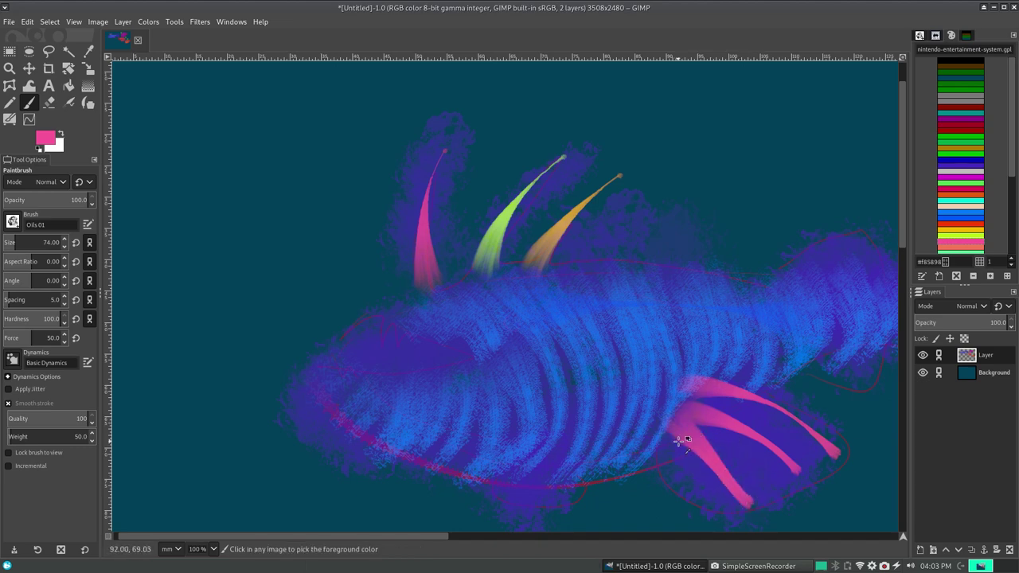
key(ctrl+z)
mouse_move(677, 437)
mouse_down()
mouse_move(724, 503)
mouse_move(652, 416)
mouse_up()
key(ctrl+z)
key(ctrl+z)
key(ctrl+z)
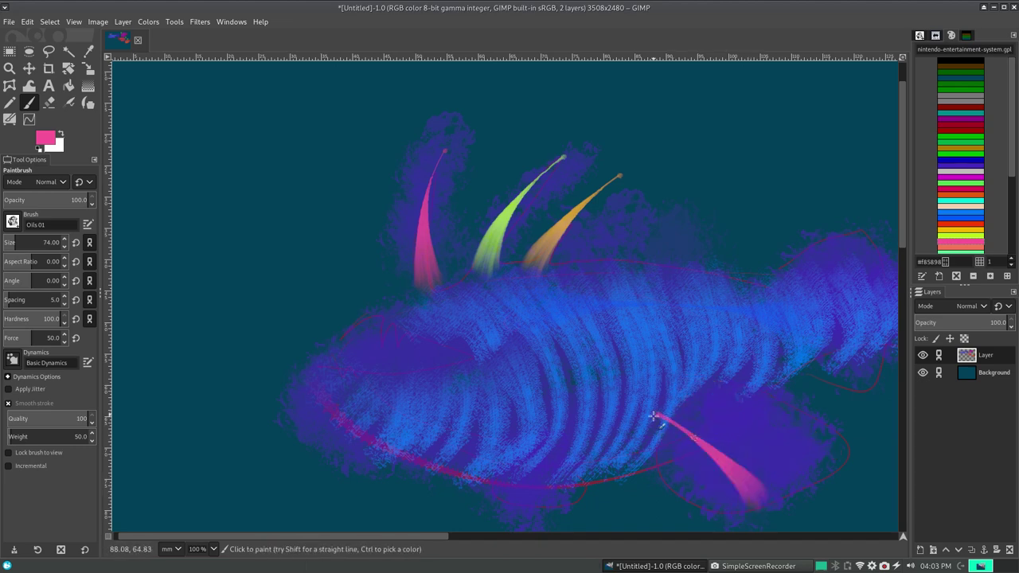
drag(782, 494, 688, 408)
key(ctrl+z)
drag(787, 483, 684, 402)
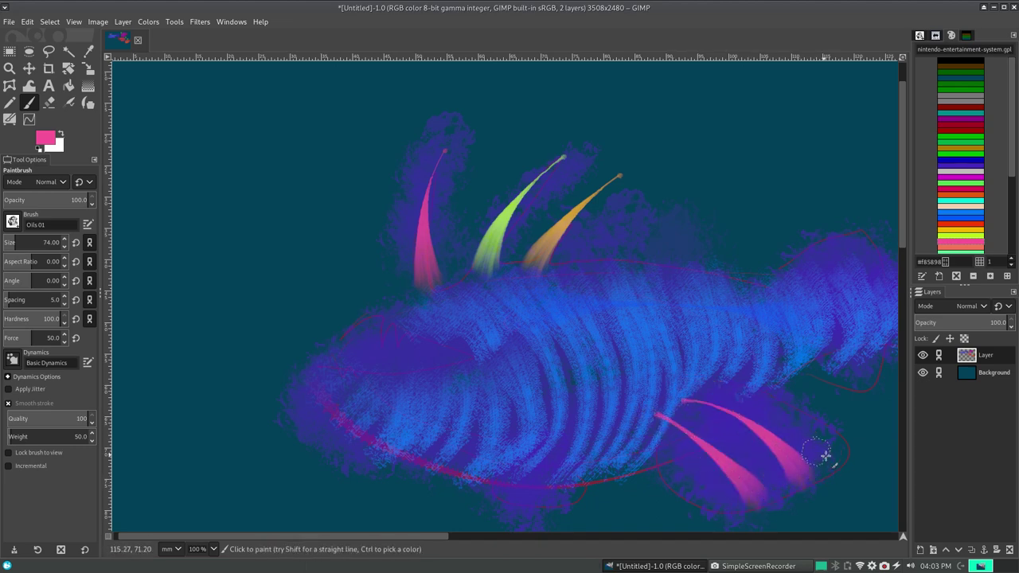
drag(838, 461, 764, 394)
drag(705, 487, 639, 420)
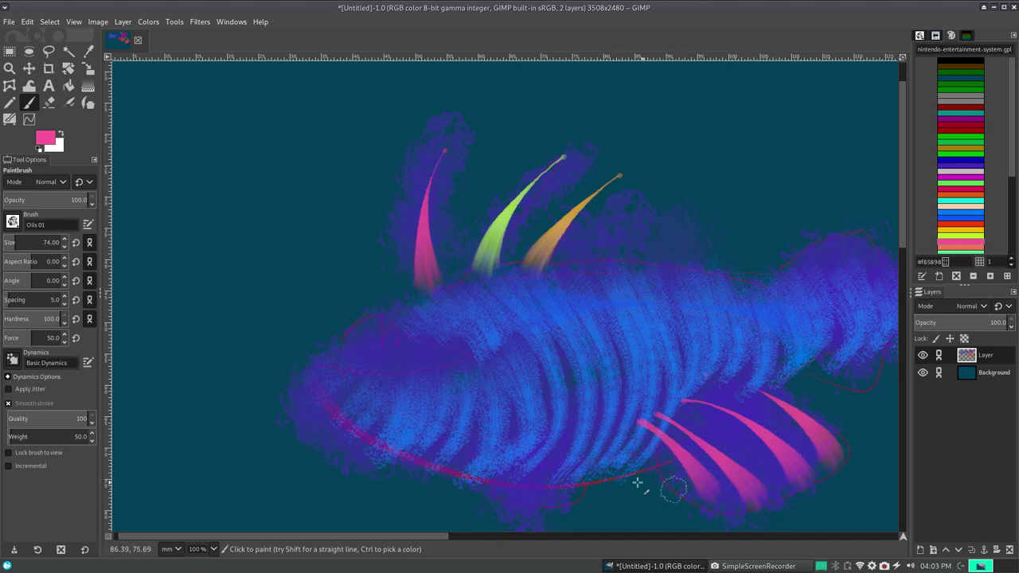
- Add pink stripes on the back fin and the small belly fin
drag(488, 510, 515, 483)
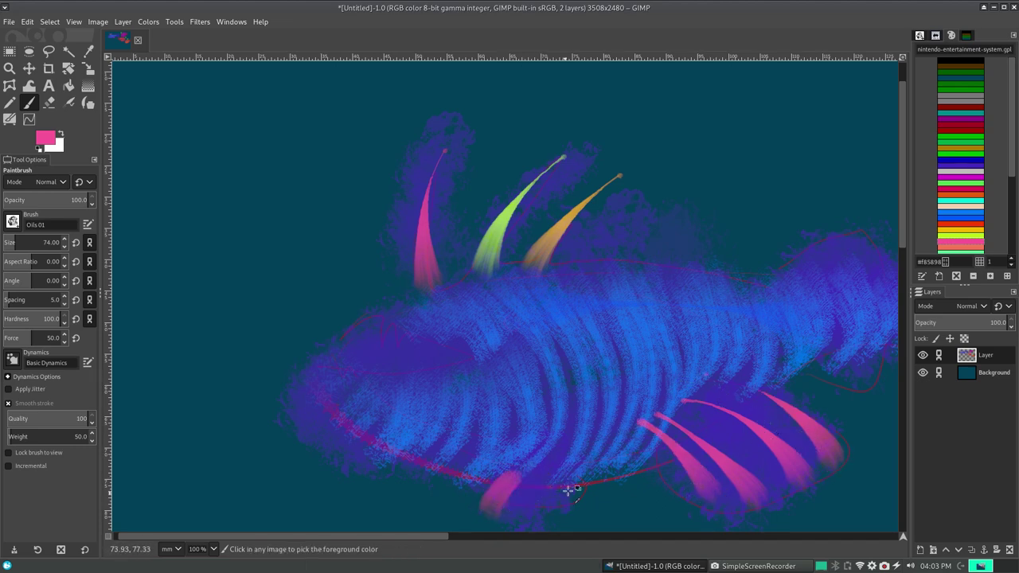
key(ctrl+z)
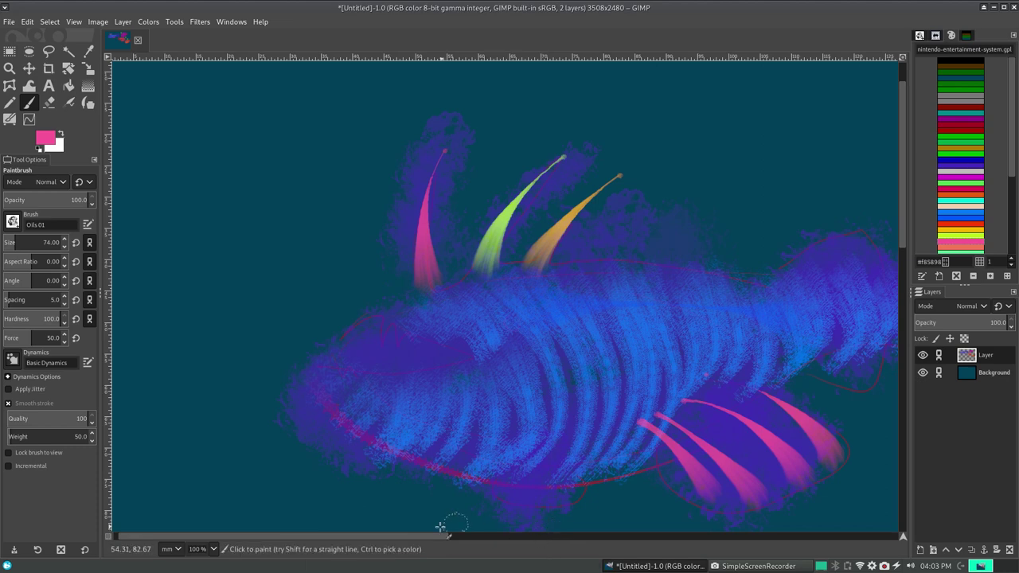
drag(438, 535, 586, 536)
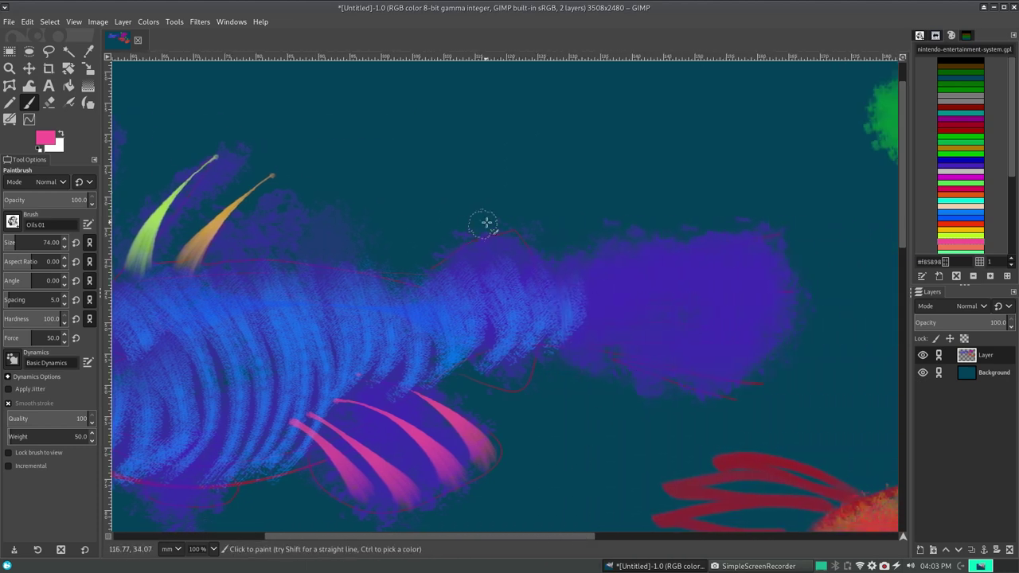
drag(529, 226, 455, 266)
key(ctrl+z)
drag(529, 227, 457, 269)
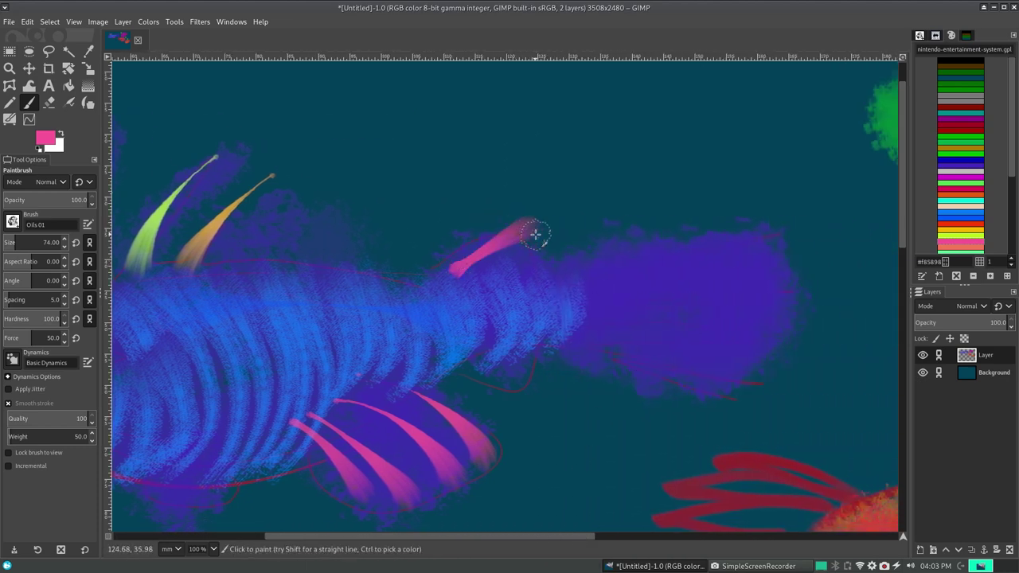
key(ctrl+z)
drag(517, 234, 456, 269)
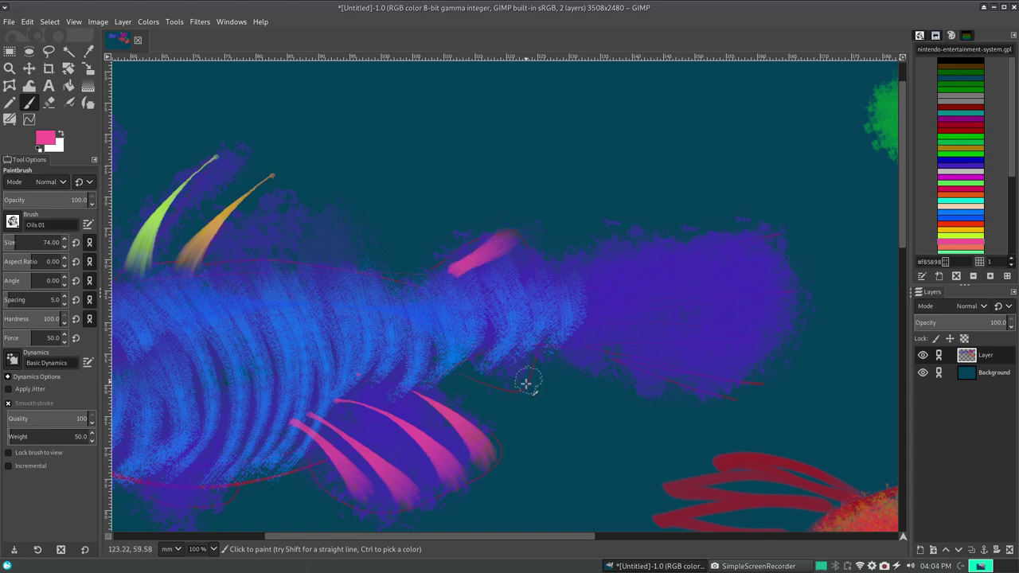
drag(527, 383, 474, 364)
- Streak the tail fin with long horizontal pink stripes from top to bottom
drag(786, 238, 712, 253)
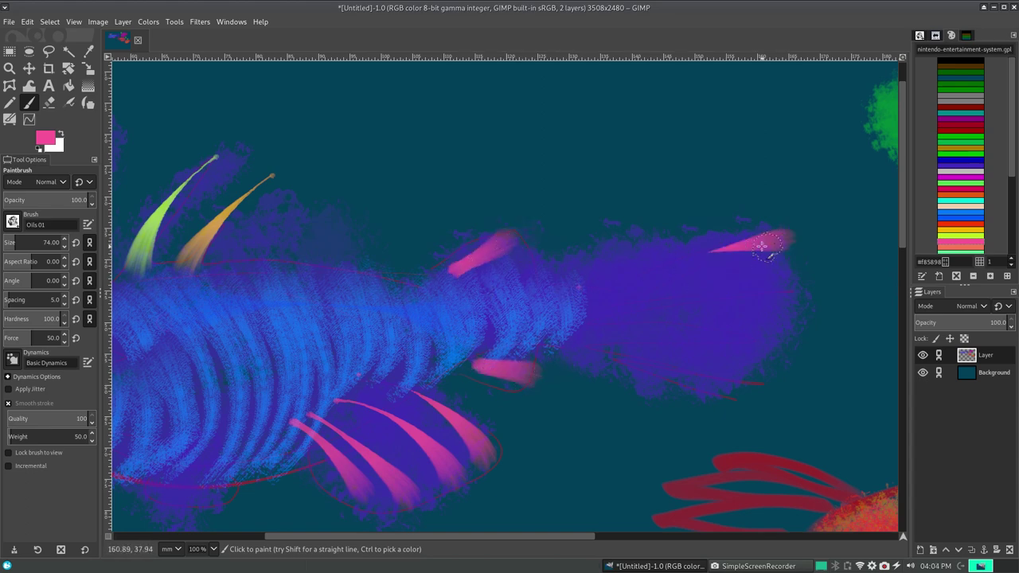
key(ctrl+z)
drag(782, 237, 586, 272)
drag(784, 260, 575, 279)
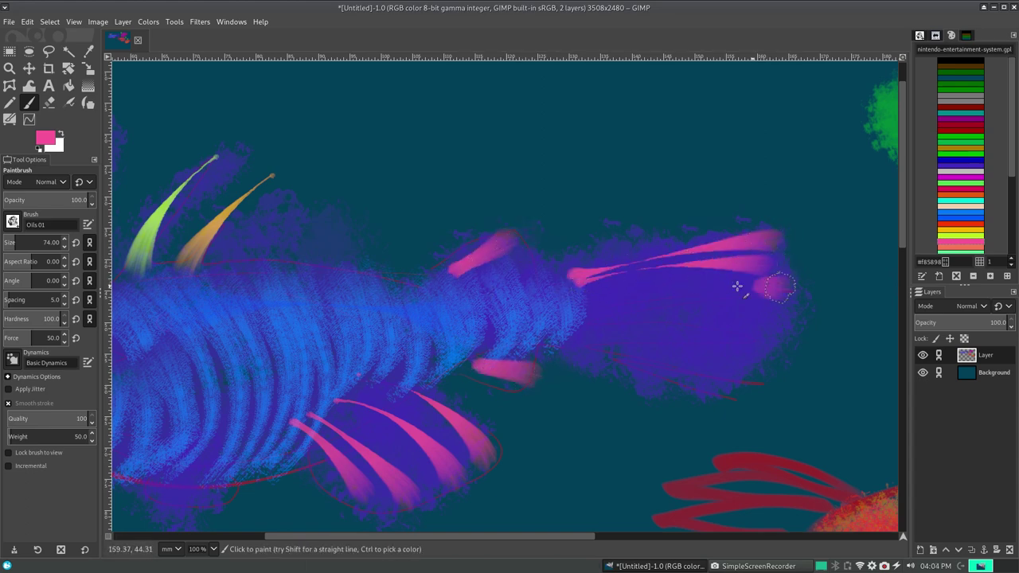
drag(774, 289, 583, 298)
drag(774, 309, 582, 312)
drag(732, 337, 561, 320)
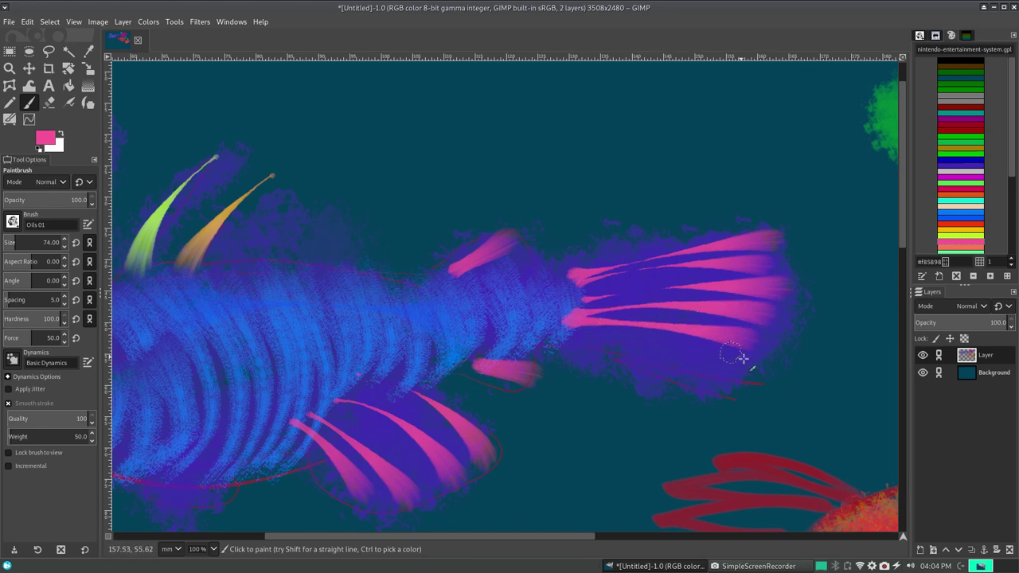
drag(740, 358, 612, 336)
drag(720, 367, 551, 328)
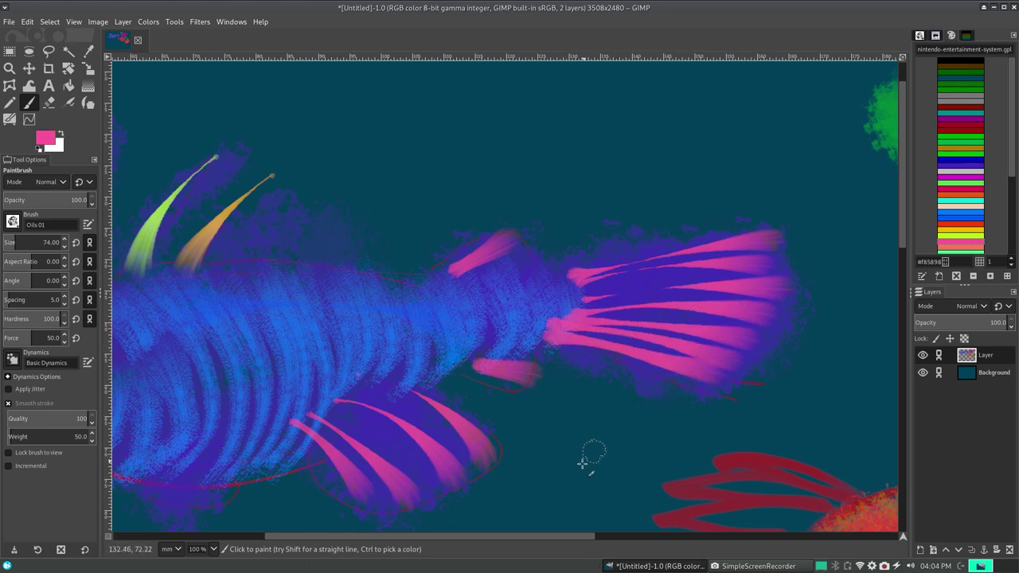
- Switch to salmon and paint tapering strokes on the top fin
drag(531, 536, 761, 536)
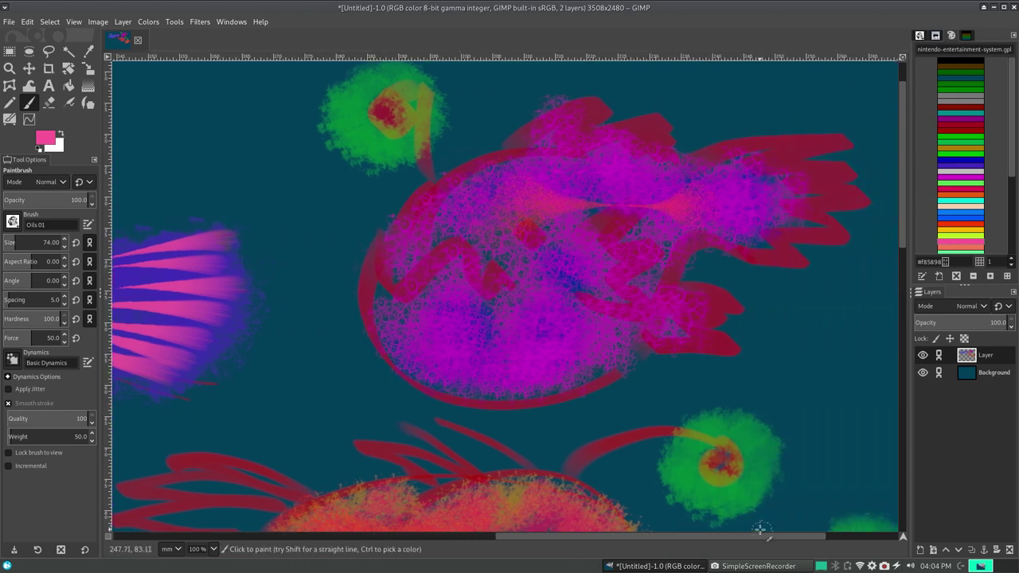
click(958, 249)
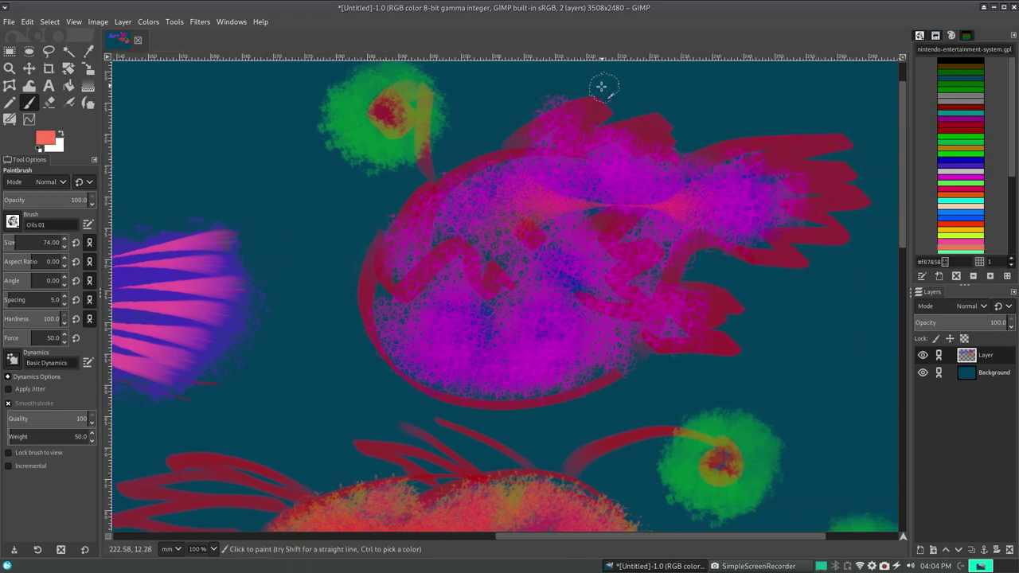
mouse_move(603, 90)
mouse_down()
mouse_move(532, 142)
mouse_move(628, 82)
mouse_up()
key(ctrl+z)
mouse_move(572, 135)
mouse_down()
mouse_move(658, 100)
mouse_move(694, 108)
mouse_up()
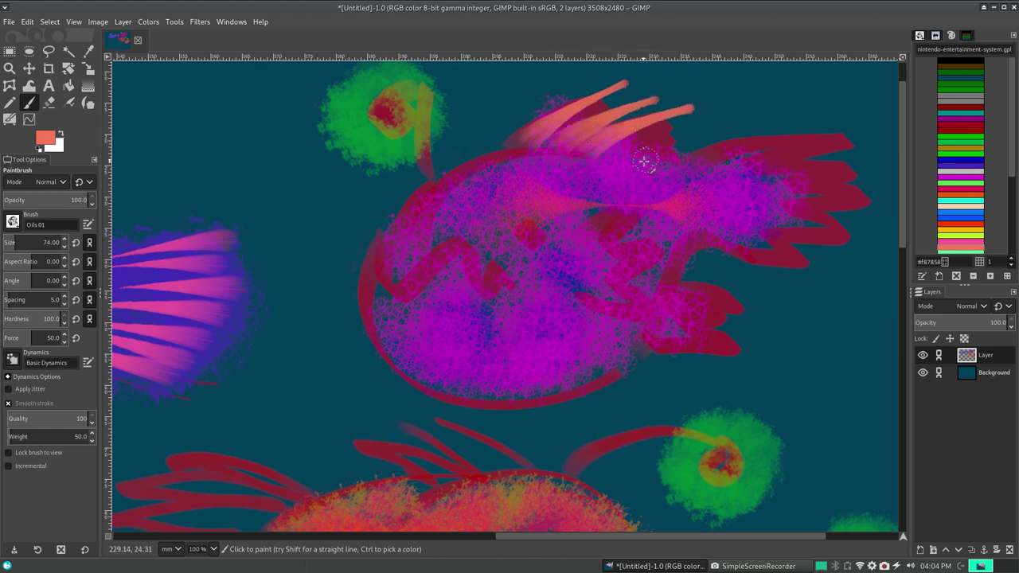
- Try several salmon strokes across the right fin, undoing the unwanted ones
drag(689, 176, 768, 165)
key(ctrl+z)
drag(700, 171, 854, 142)
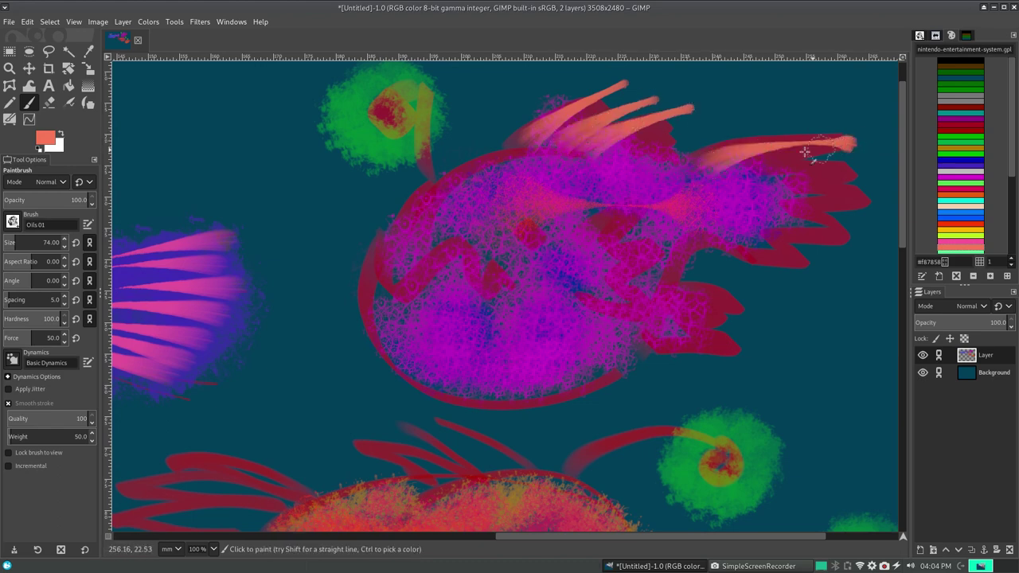
drag(694, 188, 804, 173)
drag(700, 206, 820, 209)
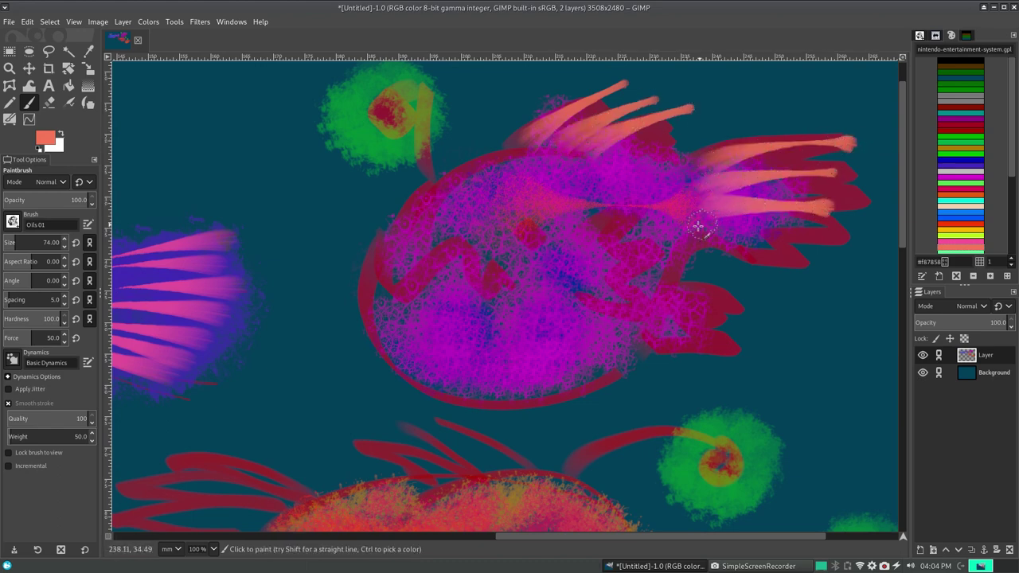
drag(698, 226, 836, 238)
drag(718, 256, 852, 268)
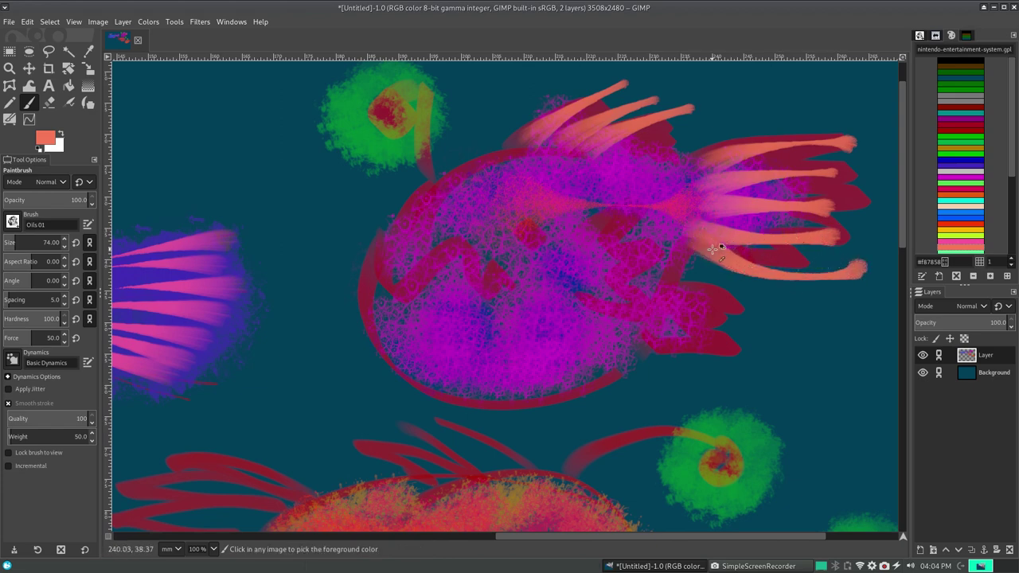
key(ctrl+z)
drag(711, 245, 840, 247)
key(ctrl+z)
key(ctrl+z)
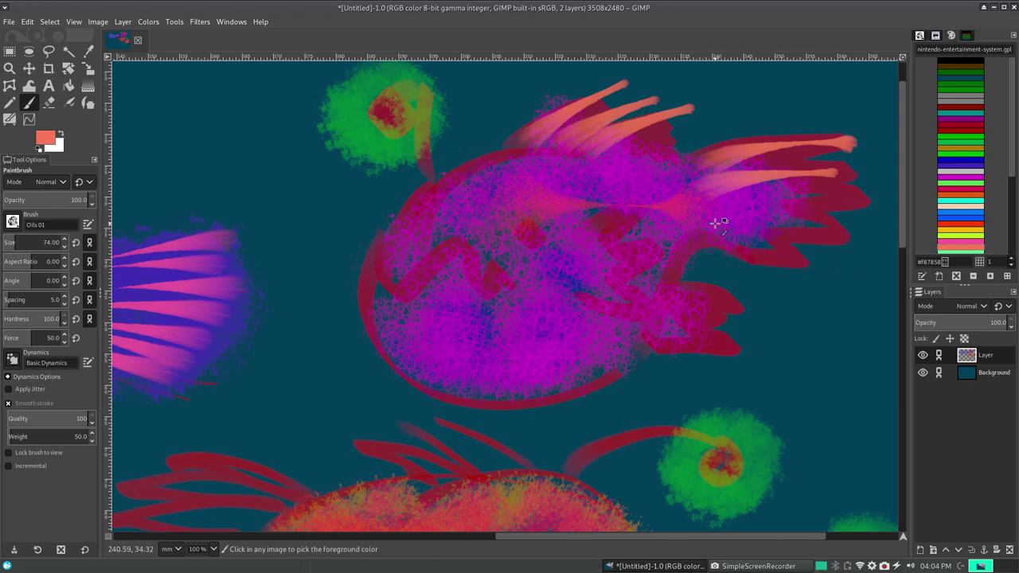
key(ctrl+z)
key(ctrl+z)
- Repaint four salmon strokes fanning across the upper and lower right fin
drag(702, 158, 866, 157)
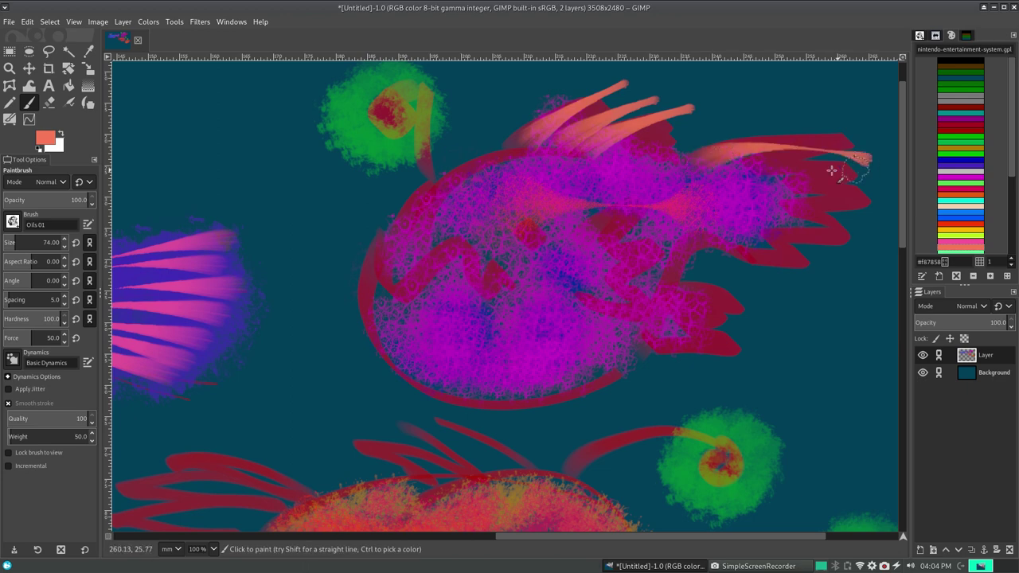
drag(715, 204, 854, 189)
drag(717, 235, 844, 240)
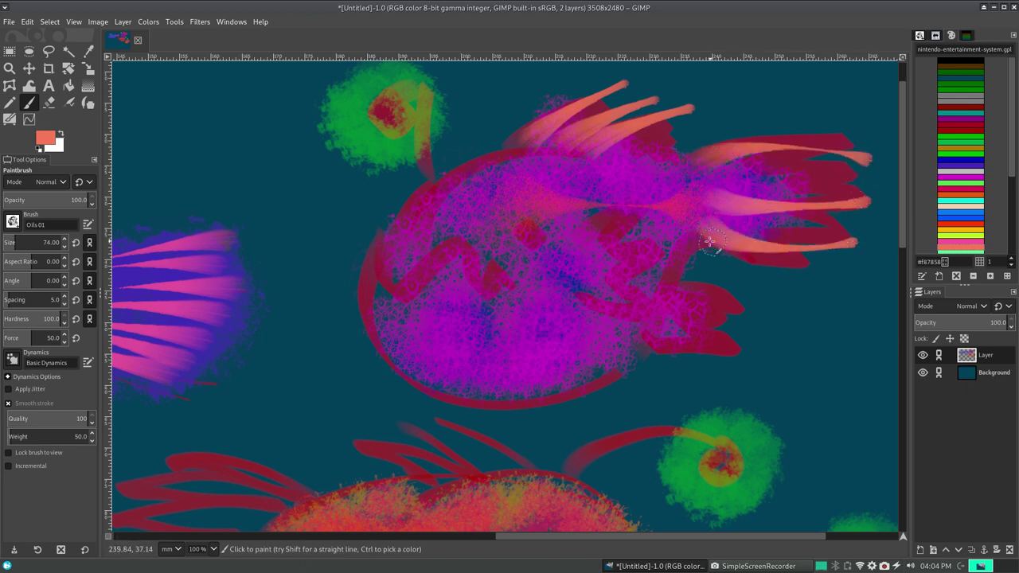
drag(706, 253, 856, 265)
- Add tapering salmon strokes over the lower crimson fin, adjusting their length
drag(673, 288, 763, 301)
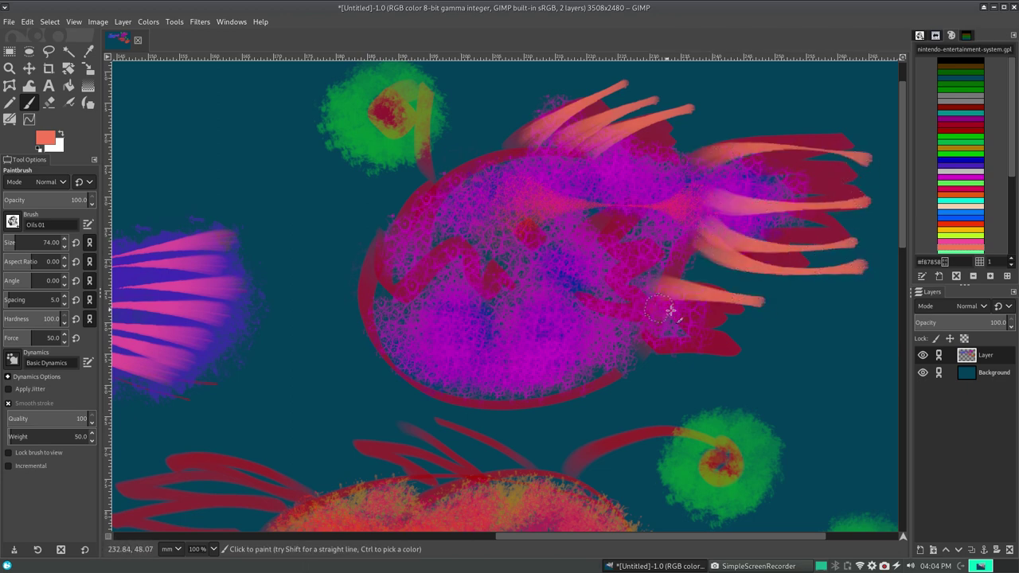
drag(671, 314, 765, 324)
drag(676, 337, 740, 348)
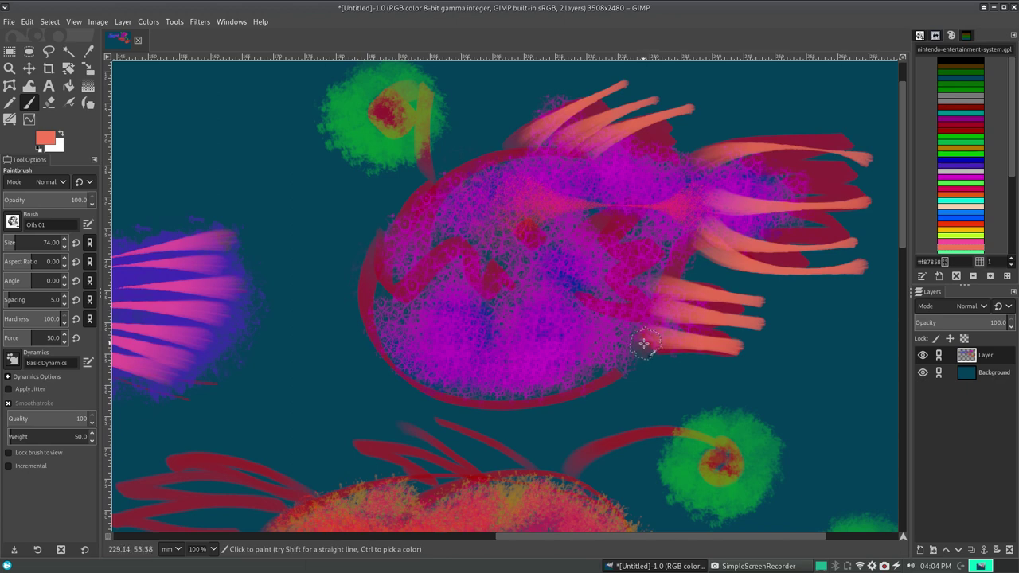
key(ctrl+z)
key(ctrl+z)
key(ctrl+z)
drag(666, 287, 732, 290)
drag(648, 316, 719, 317)
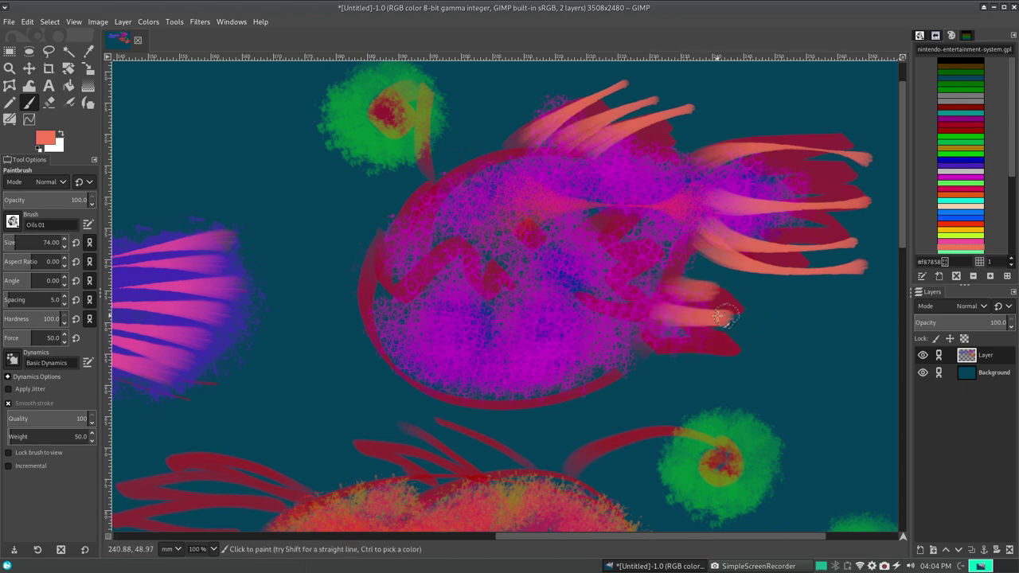
key(ctrl+z)
key(ctrl+z)
drag(673, 288, 750, 291)
drag(657, 314, 745, 317)
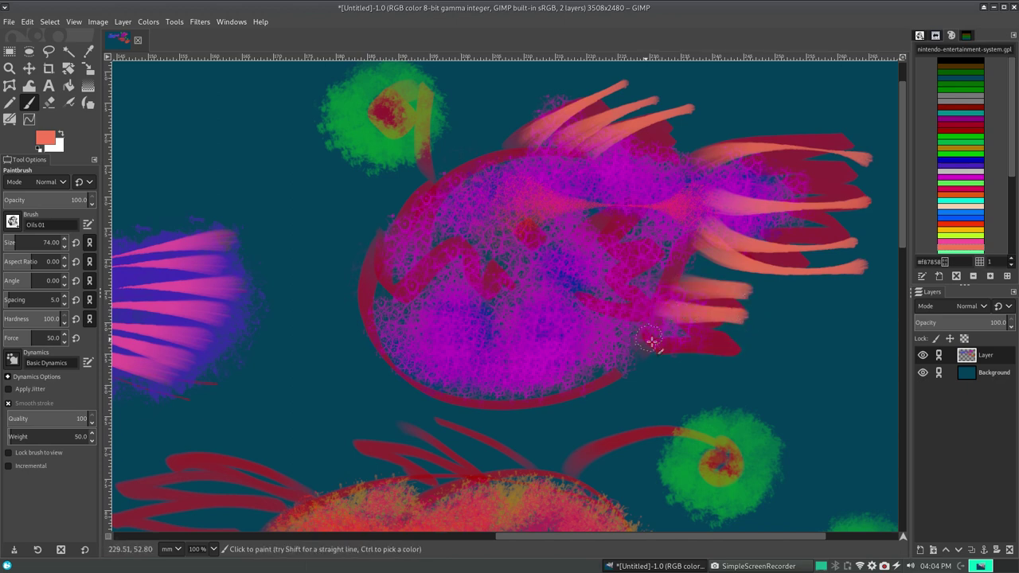
drag(651, 341, 734, 346)
key(ctrl+z)
key(ctrl+z)
key(ctrl+z)
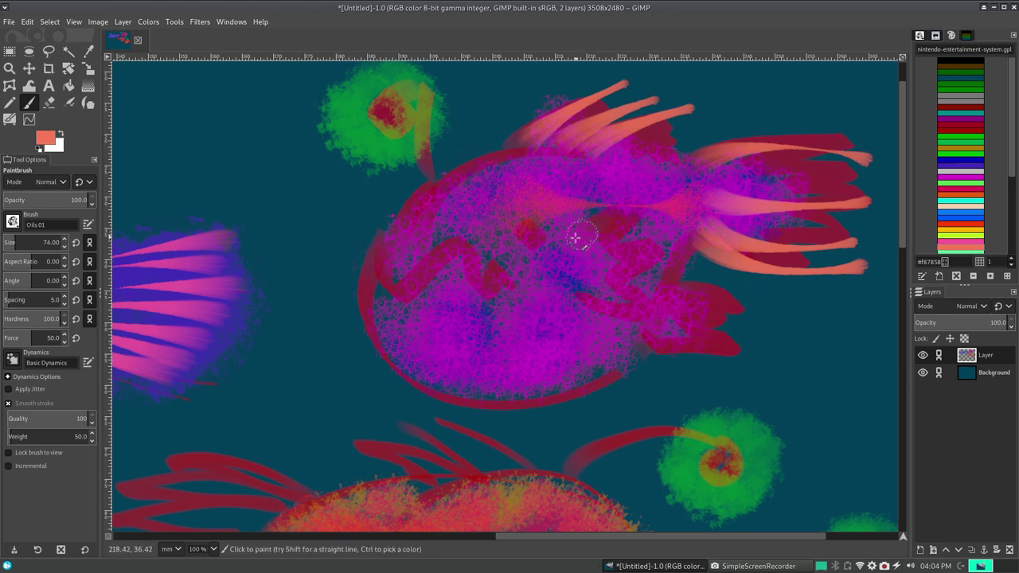
- Paint three salmon fin strokes inside the fish's body
mouse_move(580, 235)
mouse_down()
mouse_move(671, 193)
mouse_move(667, 232)
mouse_up()
drag(580, 275, 658, 263)
drag(581, 294, 637, 318)
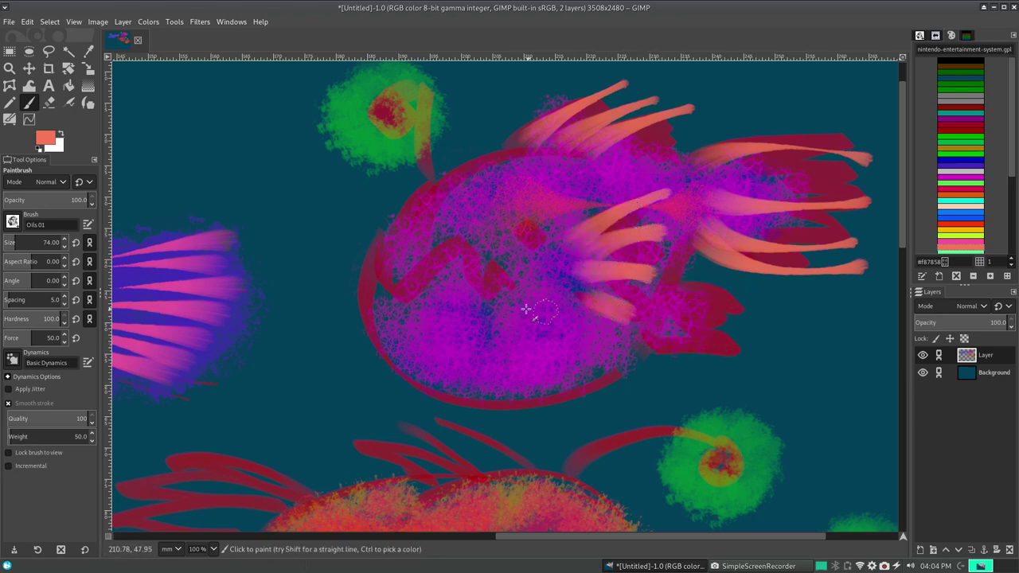
- Move down to the red fish and fan three salmon strokes leftward from its top
scroll(904, 245, down, 2)
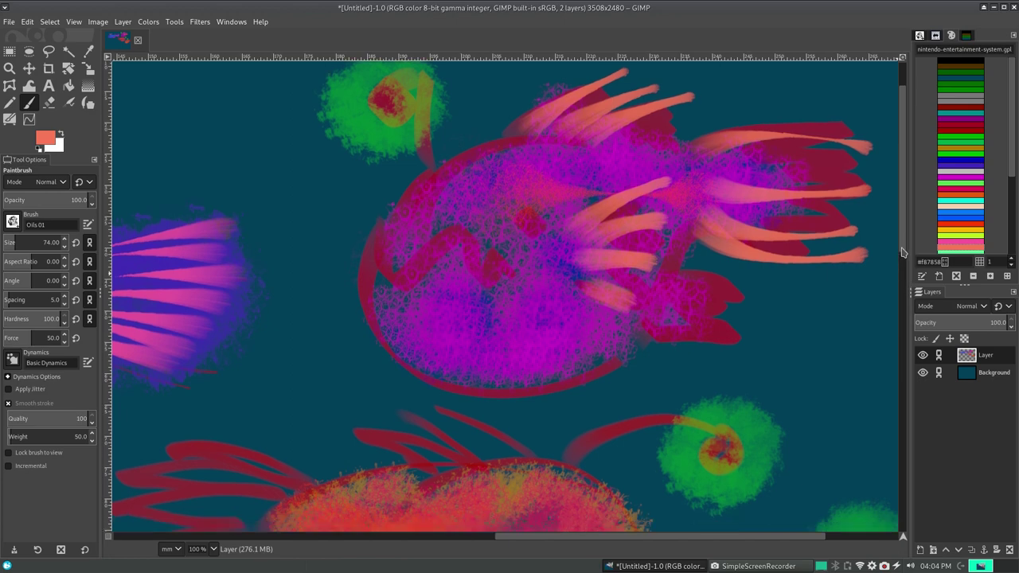
scroll(904, 245, down, 3)
scroll(990, 173, down, 2)
scroll(991, 187, down, 2)
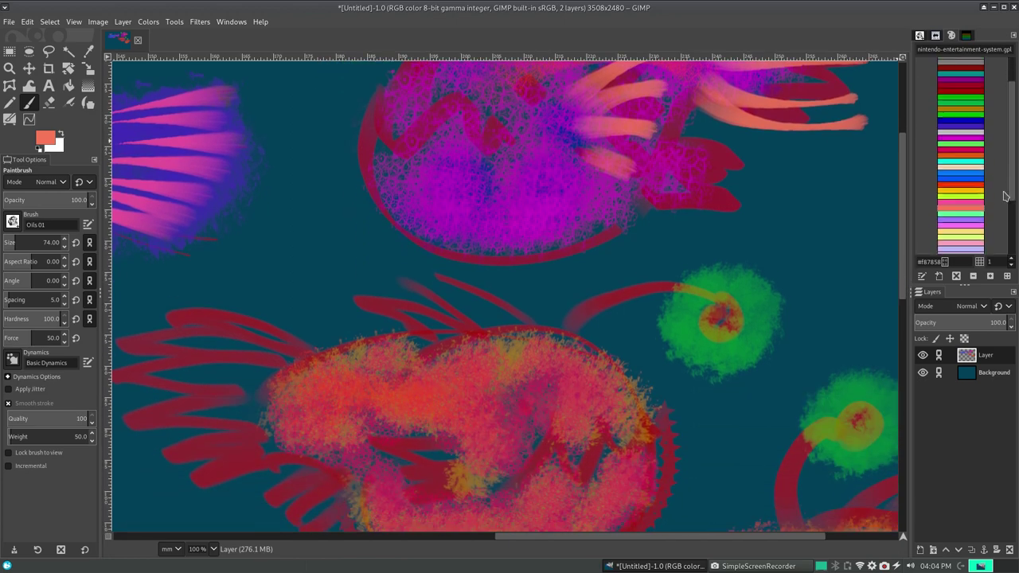
scroll(994, 203, down, 2)
scroll(997, 225, down, 2)
scroll(997, 224, down, 2)
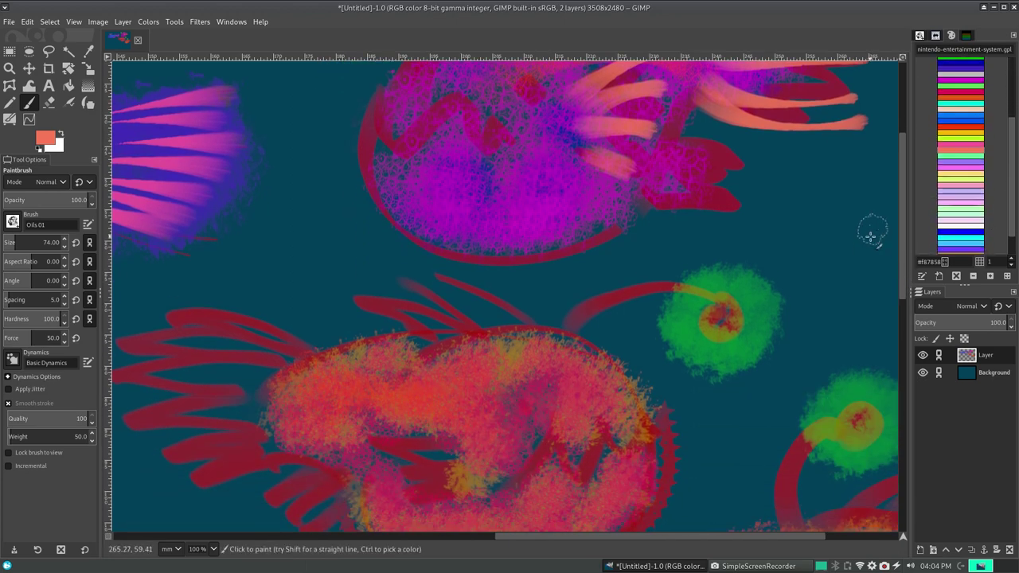
mouse_move(506, 341)
mouse_down()
mouse_move(466, 302)
mouse_move(374, 271)
mouse_up()
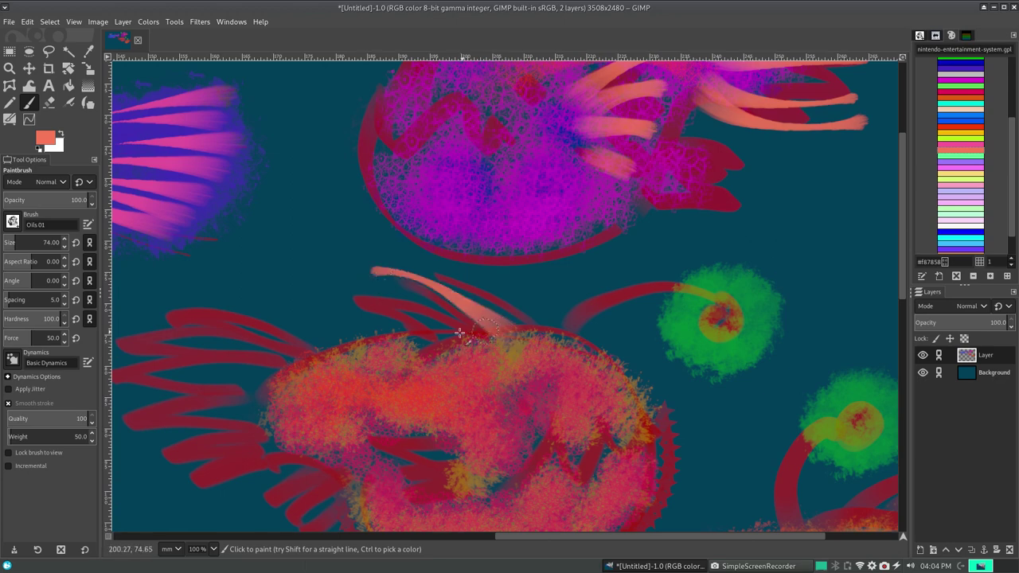
drag(466, 334, 327, 289)
drag(438, 342, 301, 314)
- Extend salmon strokes left of the body across the red zigzag tentacles
drag(292, 352, 156, 329)
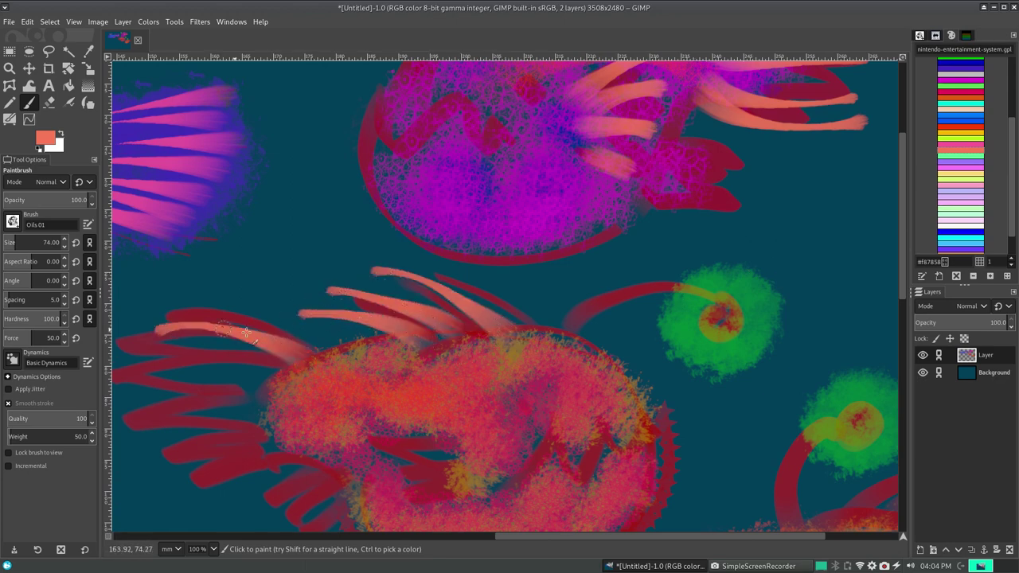
drag(296, 379, 160, 366)
drag(271, 397, 142, 398)
drag(275, 428, 141, 434)
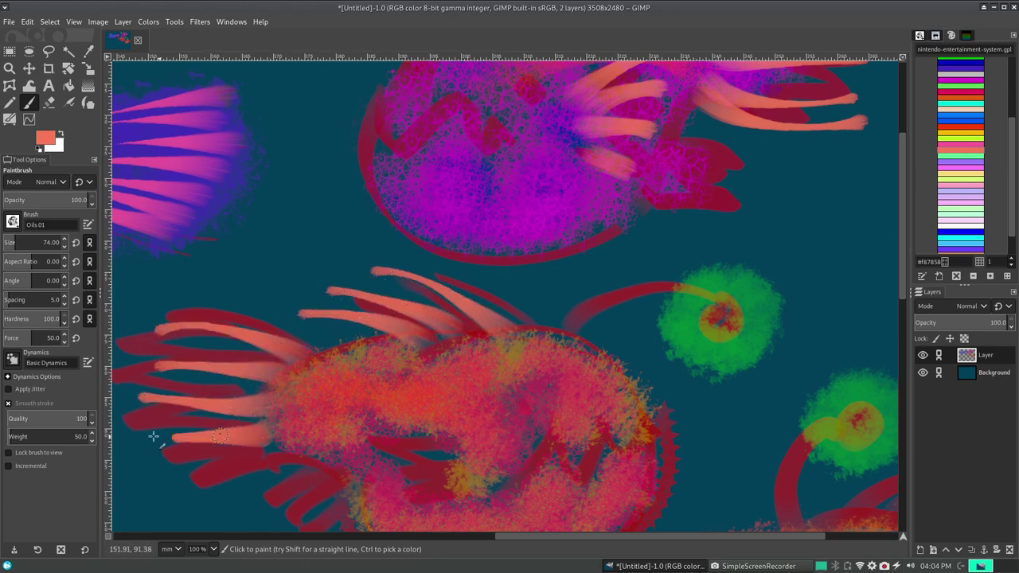
drag(290, 453, 140, 458)
key(ctrl+z)
key(ctrl+z)
key(ctrl+z)
key(ctrl+z)
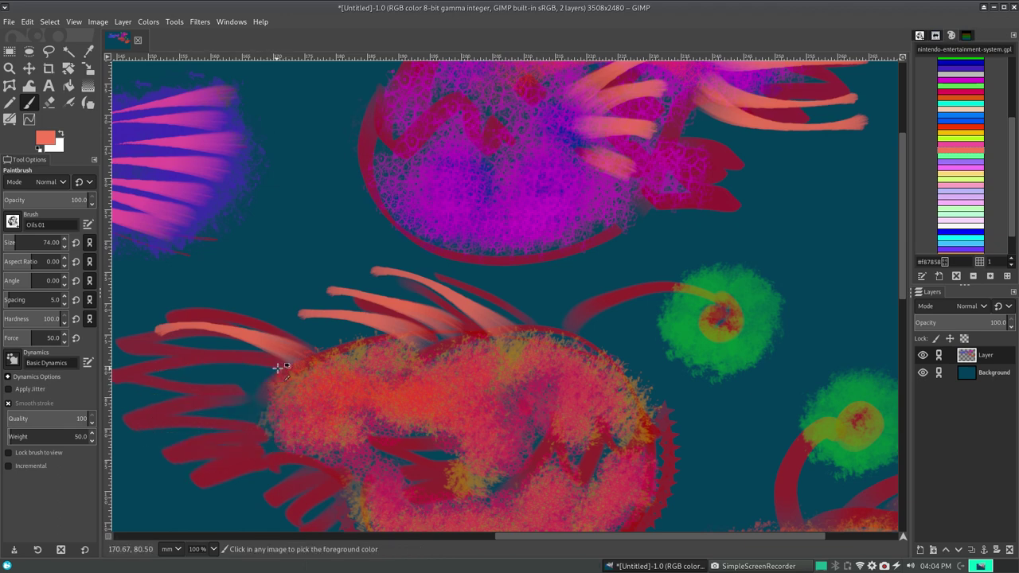
- Repaint a neater set of salmon strokes running left across the zigzag
key(ctrl+z)
drag(260, 348, 151, 355)
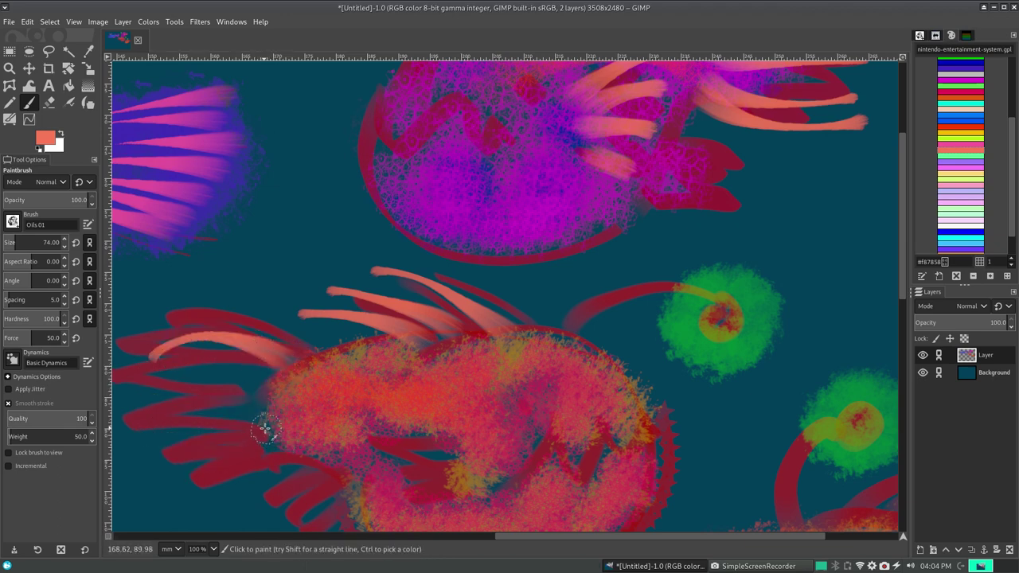
key(ctrl+z)
drag(265, 430, 163, 452)
drag(301, 352, 149, 353)
drag(264, 379, 133, 373)
drag(255, 409, 143, 398)
drag(244, 426, 145, 425)
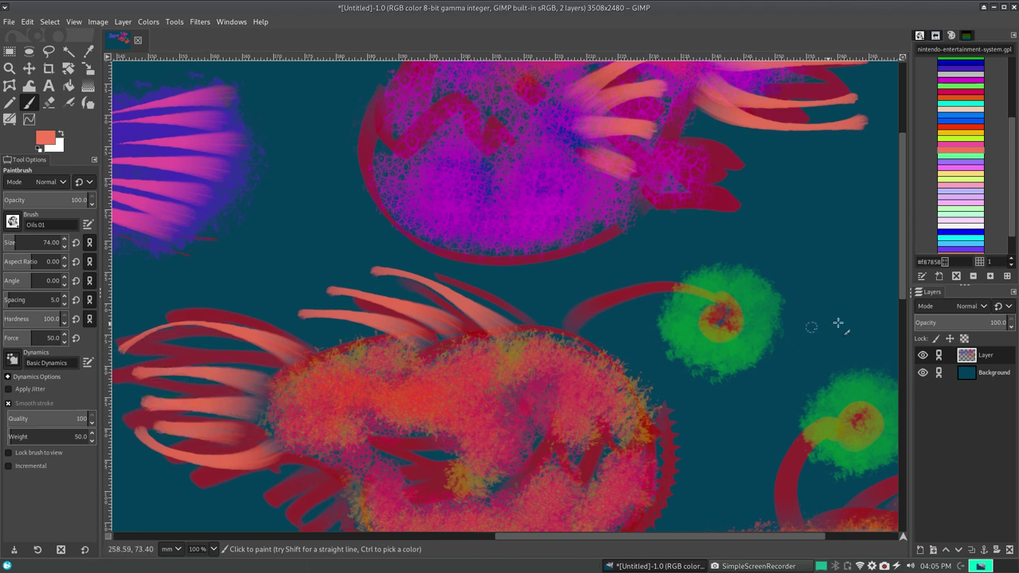
- Cover the red fish's left tentacles with salmon strokes and add one at its lower right
scroll(839, 323, down, 5)
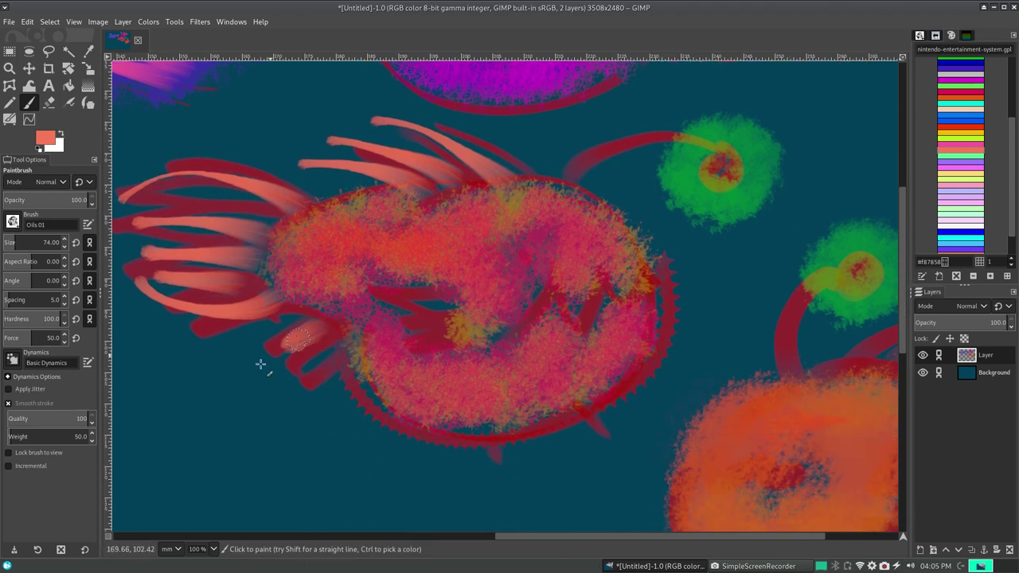
drag(327, 338, 251, 372)
mouse_move(346, 349)
mouse_down()
mouse_move(275, 391)
mouse_move(301, 404)
mouse_up()
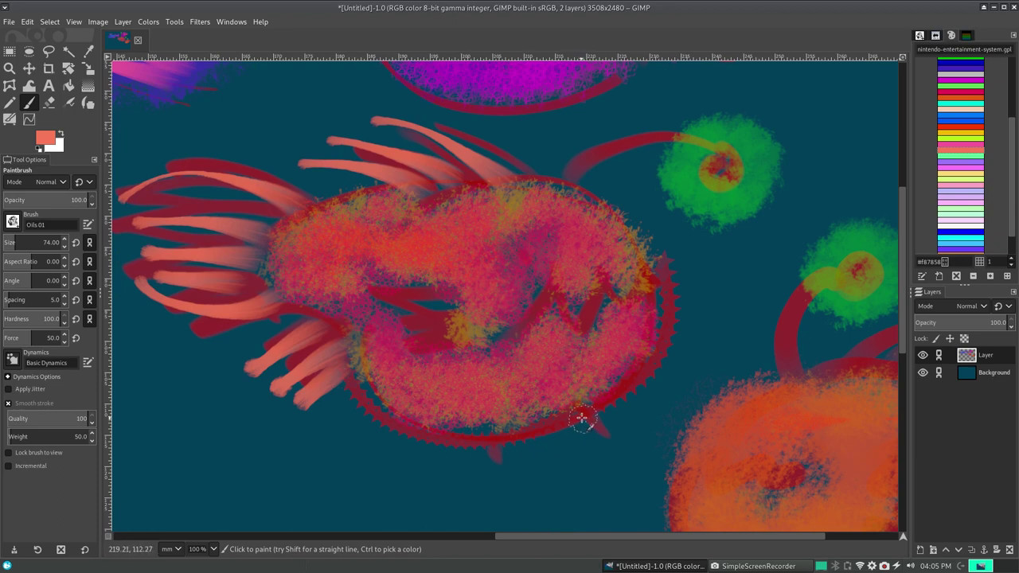
drag(583, 418, 607, 435)
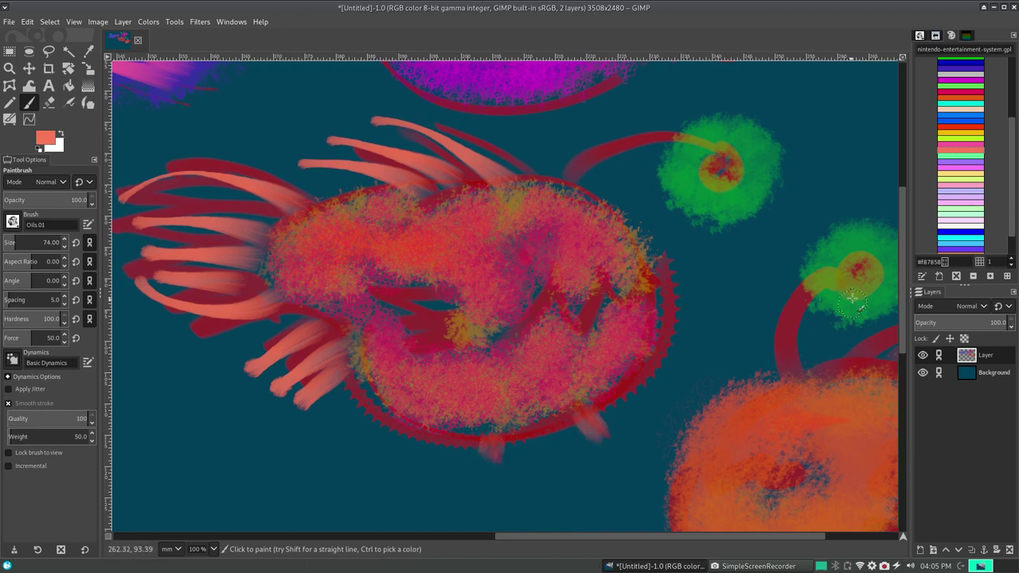
- Fan five salmon strokes rightward from the orange fish's back
scroll(708, 539, right, 5)
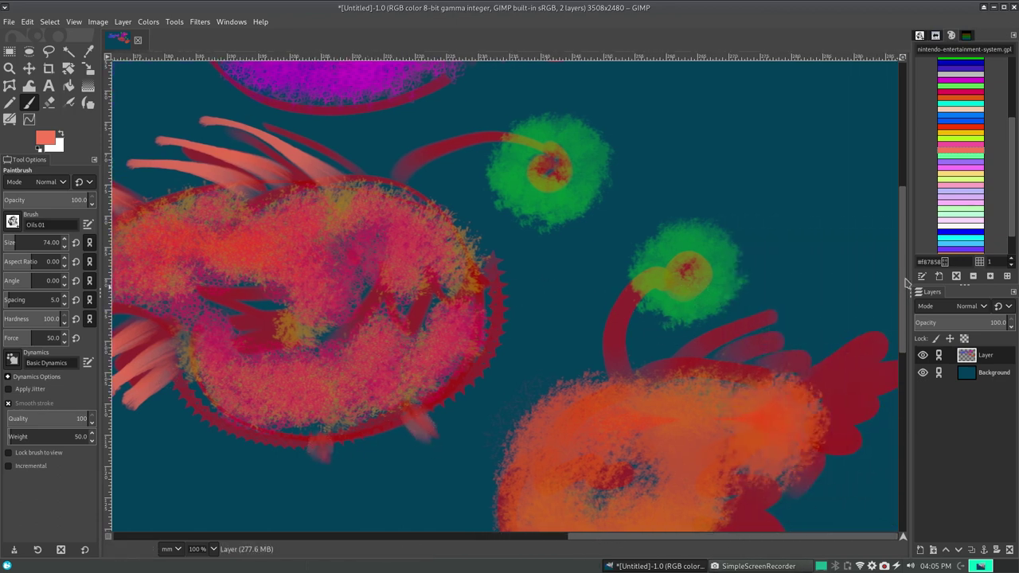
scroll(699, 210, down, 4)
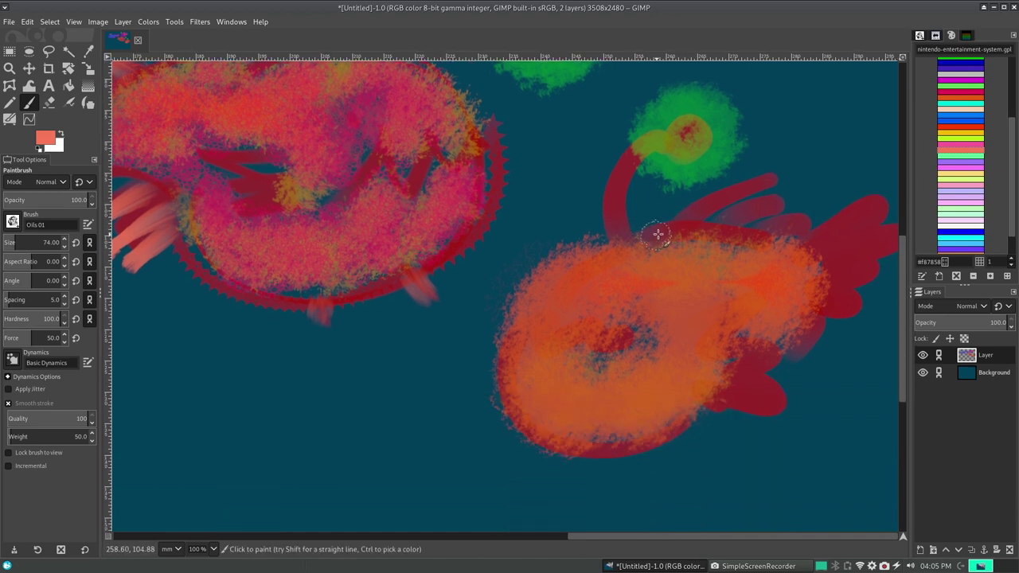
drag(663, 239, 784, 169)
mouse_move(699, 239)
mouse_down()
mouse_move(797, 189)
mouse_move(820, 202)
mouse_up()
mouse_move(784, 263)
mouse_down()
mouse_move(898, 237)
mouse_move(895, 248)
mouse_up()
mouse_move(803, 291)
mouse_down()
mouse_move(864, 289)
mouse_move(897, 267)
mouse_up()
drag(796, 320, 885, 303)
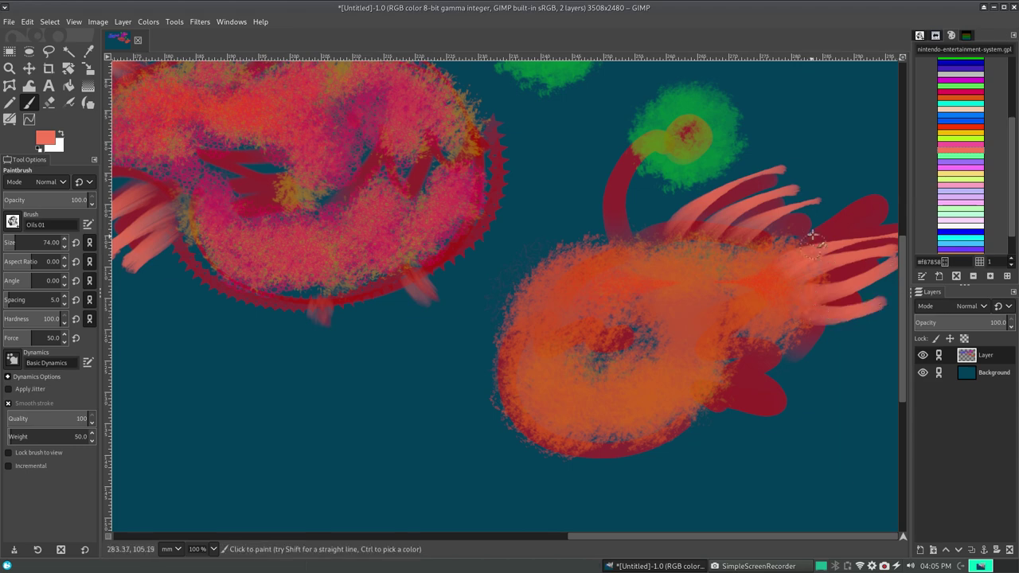
- Add salmon strokes over the red fins and across the orange fish's body
drag(812, 235, 879, 221)
drag(752, 363, 822, 350)
mouse_move(748, 381)
mouse_down()
mouse_move(820, 373)
mouse_move(789, 402)
mouse_up()
drag(685, 325, 753, 275)
drag(684, 347, 756, 319)
drag(681, 368, 703, 383)
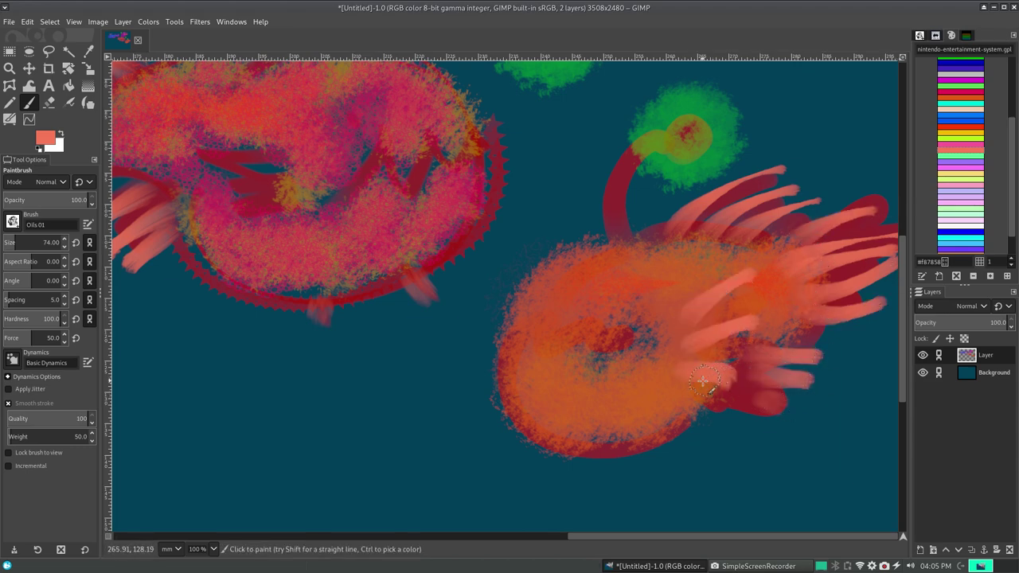
- Switch to the Oils 02 brush and undo its trial scribbles
click(14, 227)
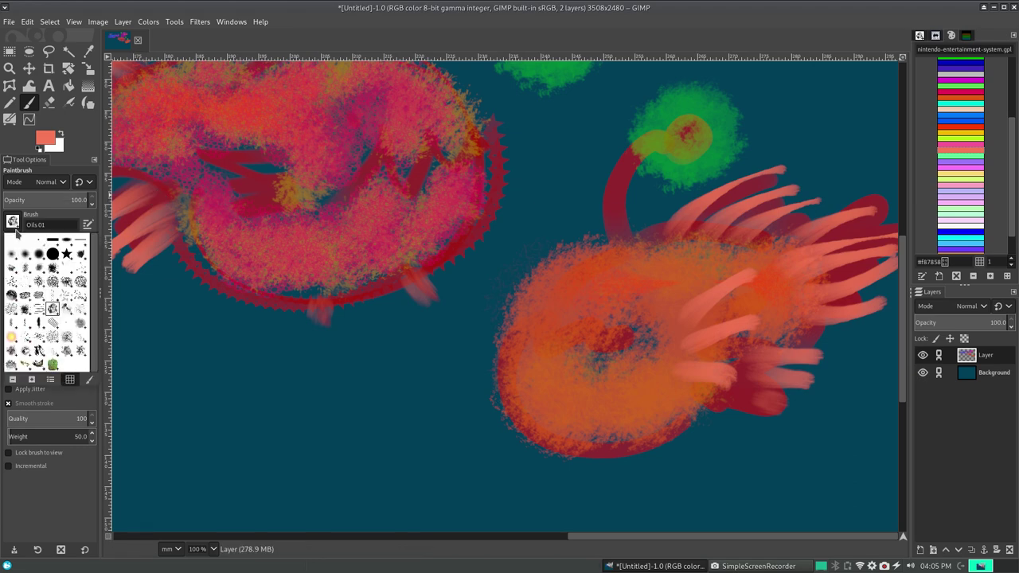
click(66, 309)
mouse_move(234, 432)
mouse_down()
mouse_move(409, 504)
mouse_move(350, 469)
mouse_up()
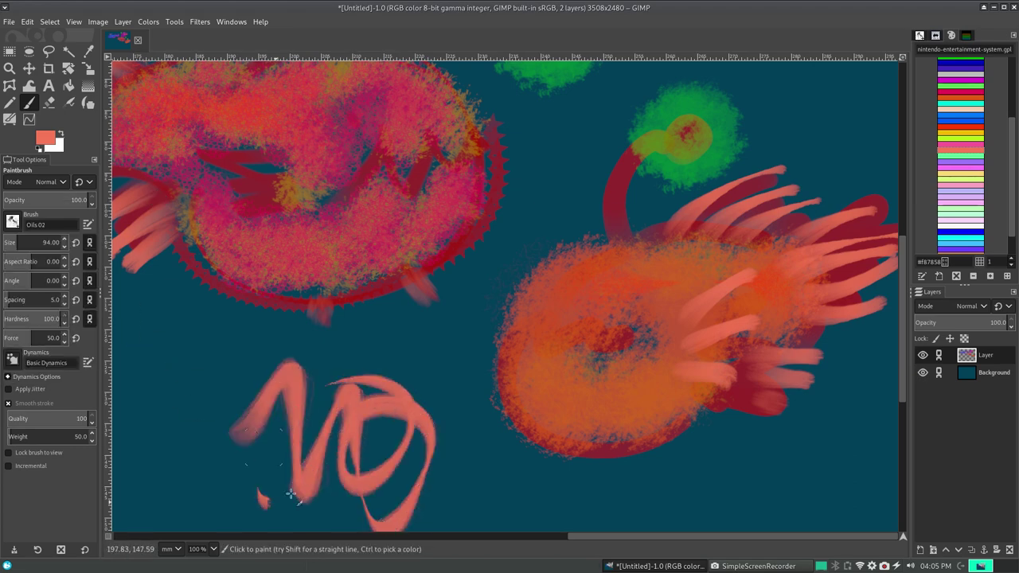
mouse_move(156, 481)
mouse_down()
mouse_move(217, 424)
mouse_move(298, 414)
mouse_move(430, 430)
mouse_up()
key(ctrl+z)
key(ctrl+z)
key(ctrl+z)
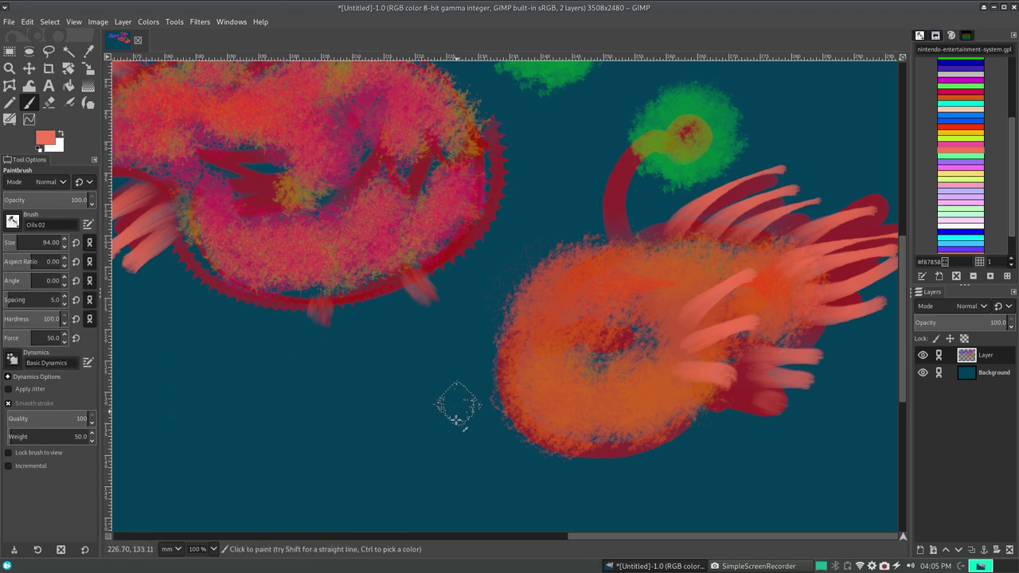
- Scroll the canvas back to the fish and pick blue from the palette
scroll(589, 536, left, 3)
scroll(590, 536, left, 5)
scroll(589, 536, left, 3)
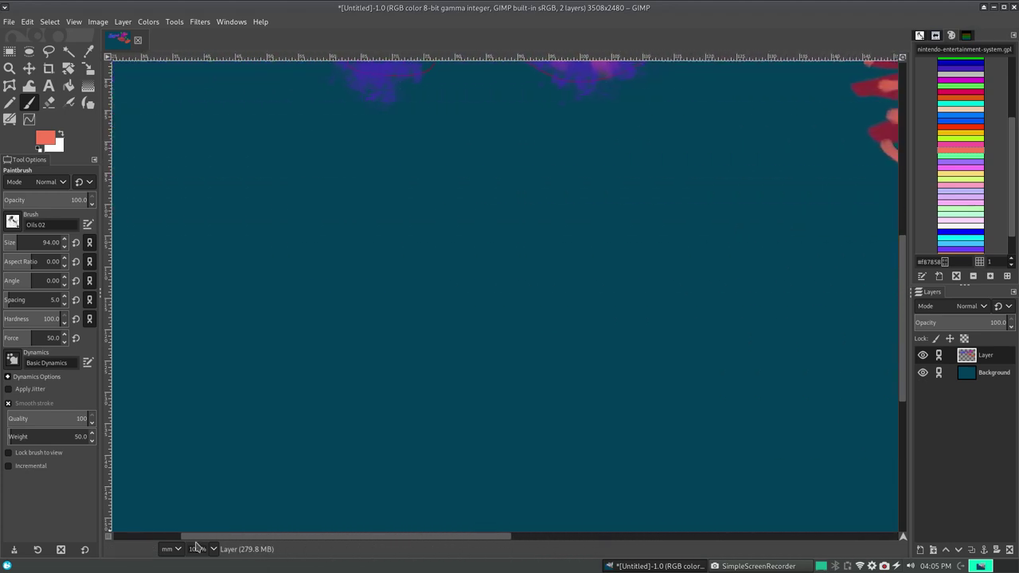
scroll(589, 536, left, 1)
scroll(881, 215, up, 5)
scroll(876, 203, up, 2)
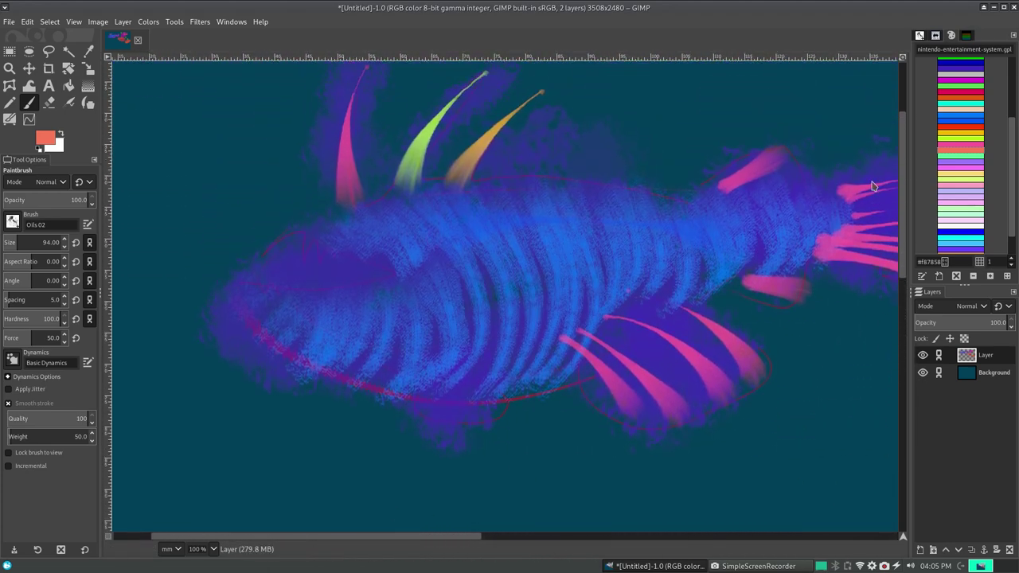
scroll(871, 189, up, 1)
click(952, 231)
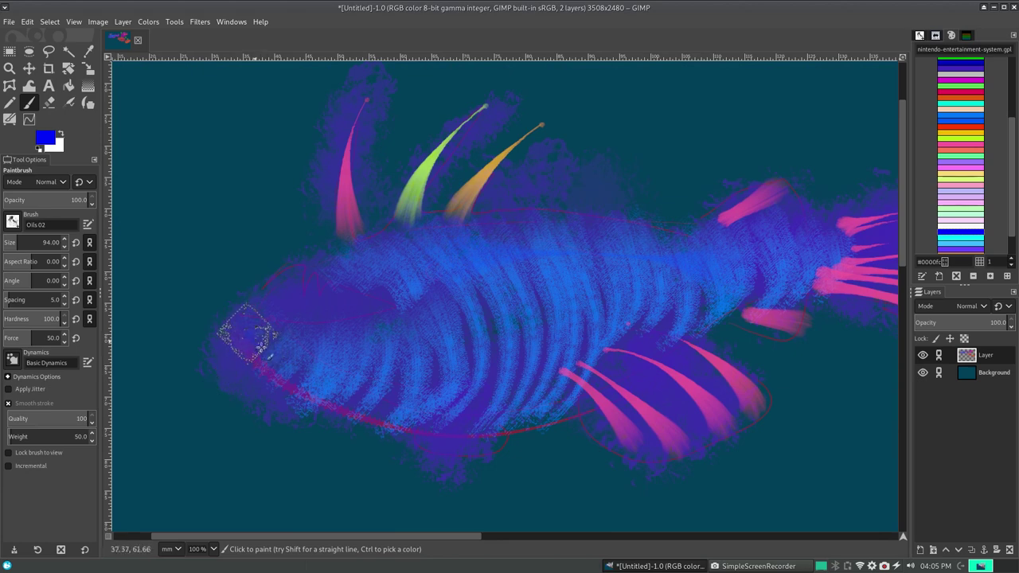
- Paint a blue stroke along the fish's lower-left belly edge, retrying until it fits
drag(232, 326, 374, 402)
key(ctrl+z)
drag(228, 336, 330, 391)
key(ctrl+z)
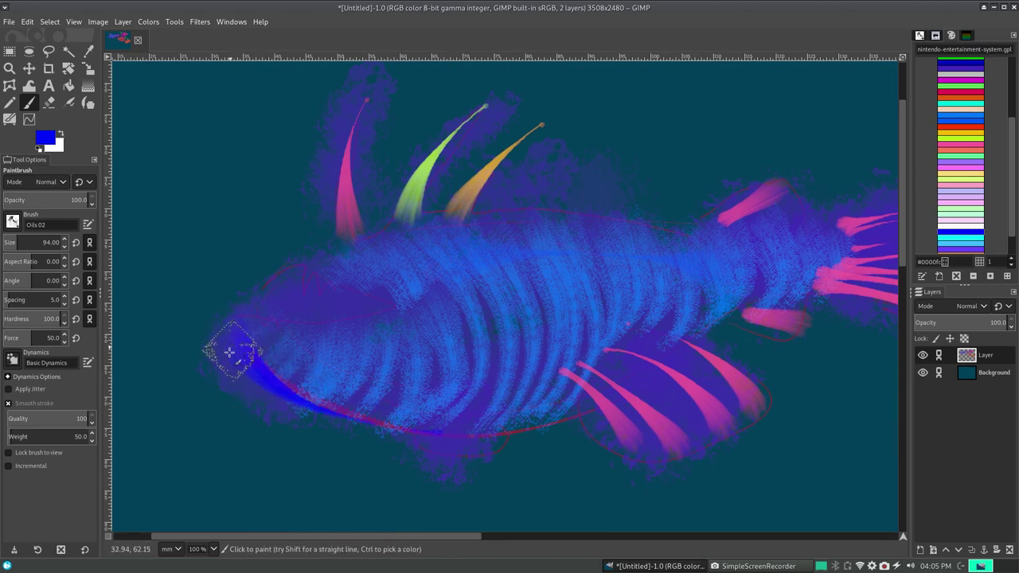
drag(227, 353, 404, 424)
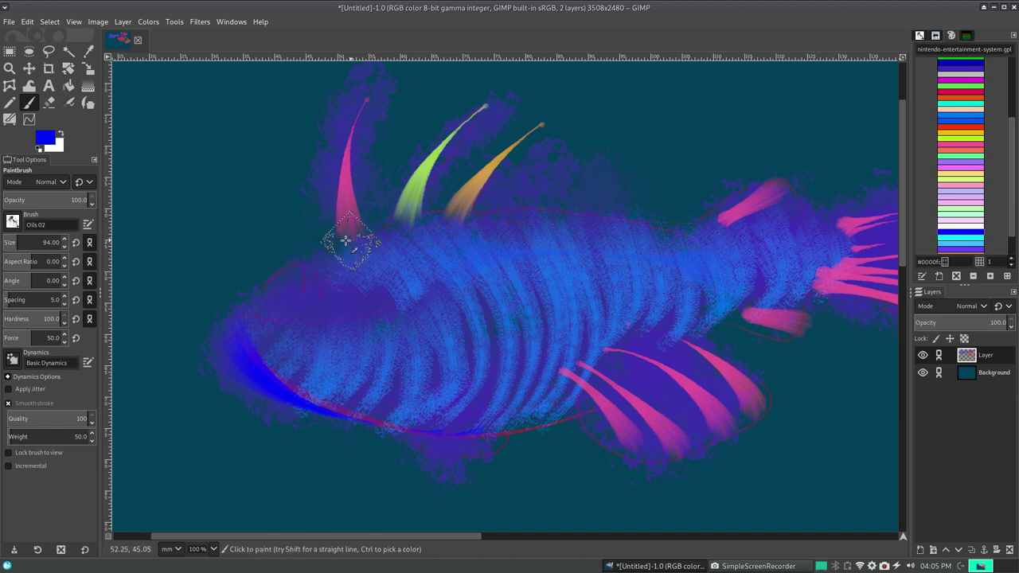
- Paint blue strokes along the fish's upper back and rear body
drag(310, 254, 390, 230)
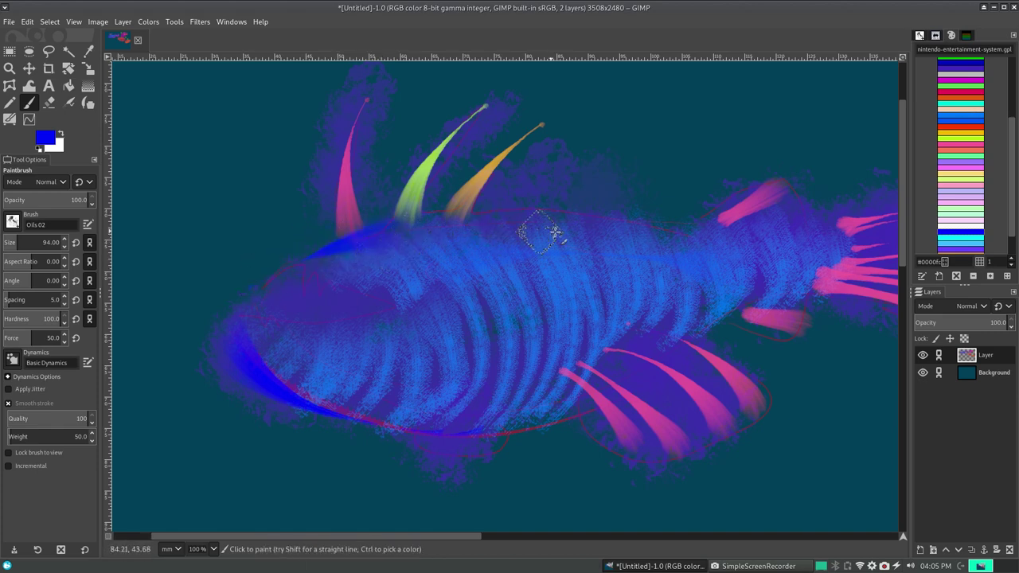
drag(697, 213, 470, 214)
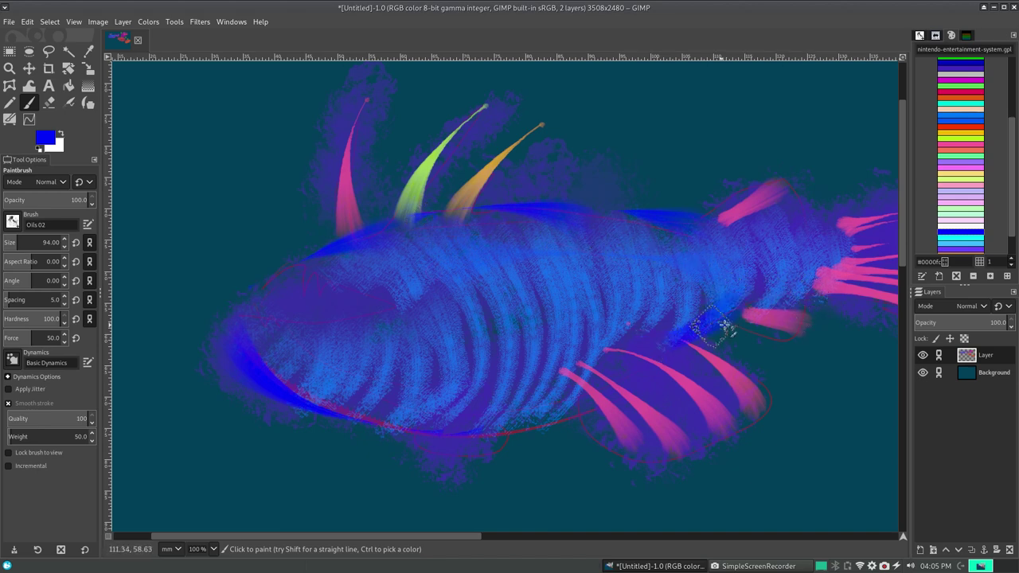
drag(704, 321, 828, 293)
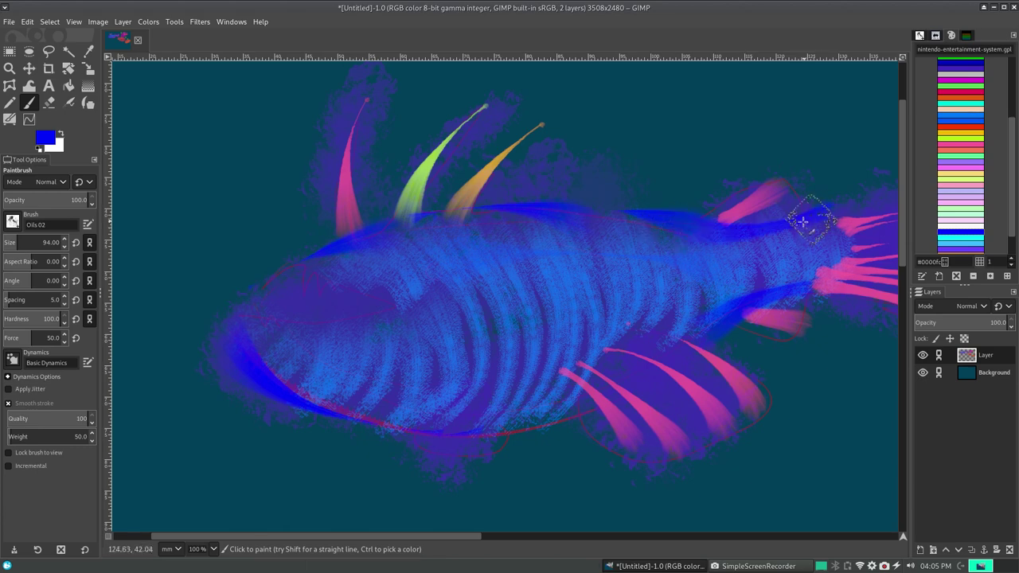
drag(690, 225, 811, 218)
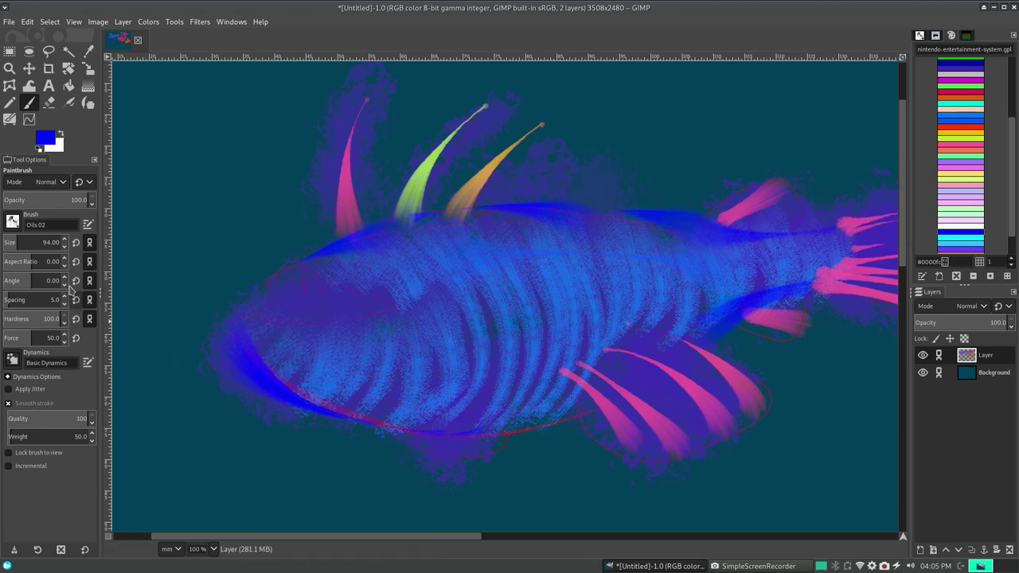
- Try the Oils 03 brush with several cyan test scribbles, undoing them all
click(12, 223)
click(71, 313)
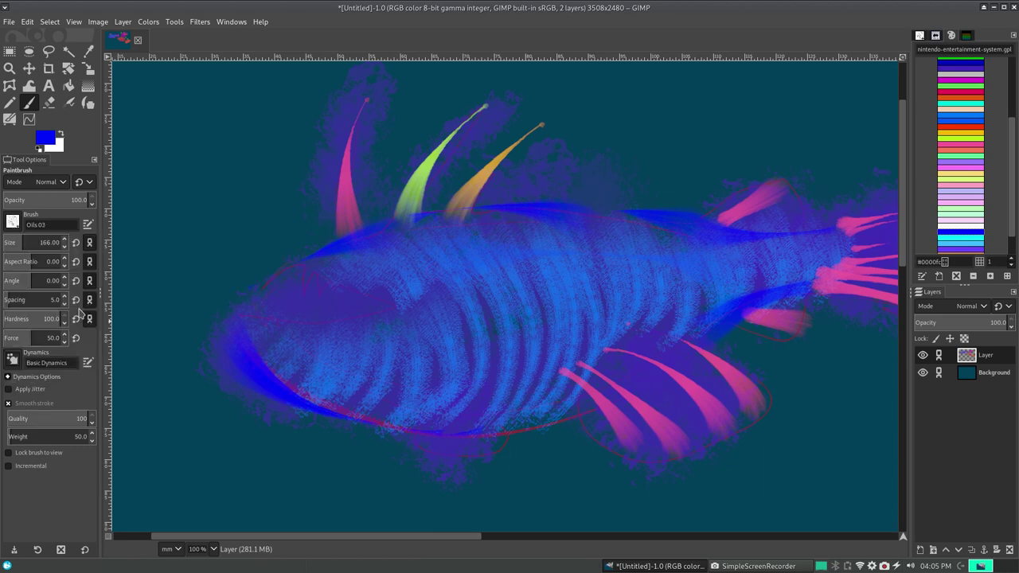
mouse_move(151, 255)
mouse_down()
mouse_move(216, 186)
mouse_move(303, 166)
mouse_move(605, 96)
mouse_move(728, 109)
mouse_move(788, 103)
mouse_up()
key(ctrl+z)
mouse_move(621, 151)
mouse_down()
mouse_move(728, 114)
mouse_move(807, 103)
mouse_move(876, 119)
mouse_up()
key(ctrl+z)
mouse_move(725, 431)
mouse_down()
mouse_move(805, 470)
mouse_move(884, 478)
mouse_up()
key(ctrl+z)
drag(184, 185, 160, 208)
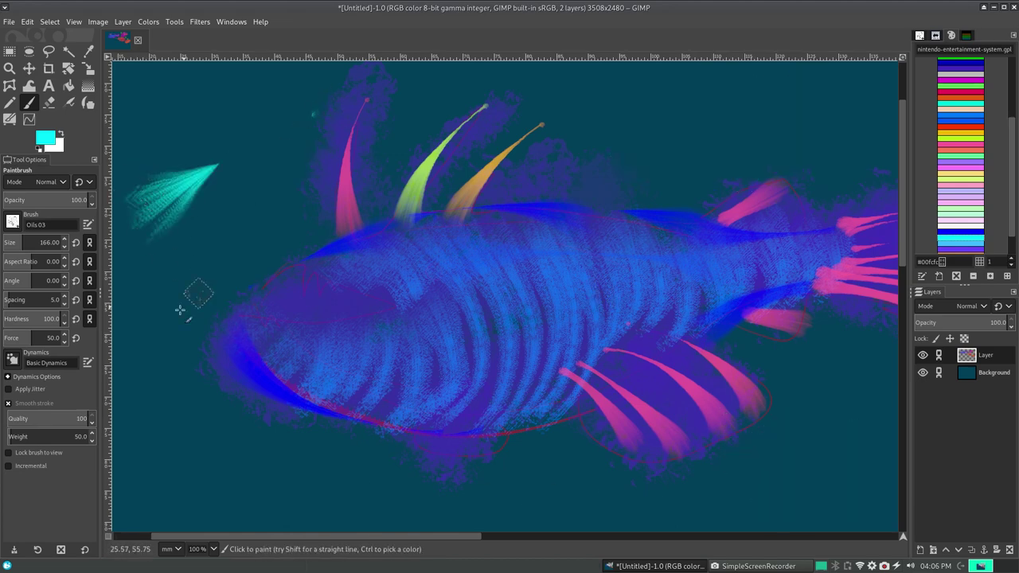
key(ctrl+z)
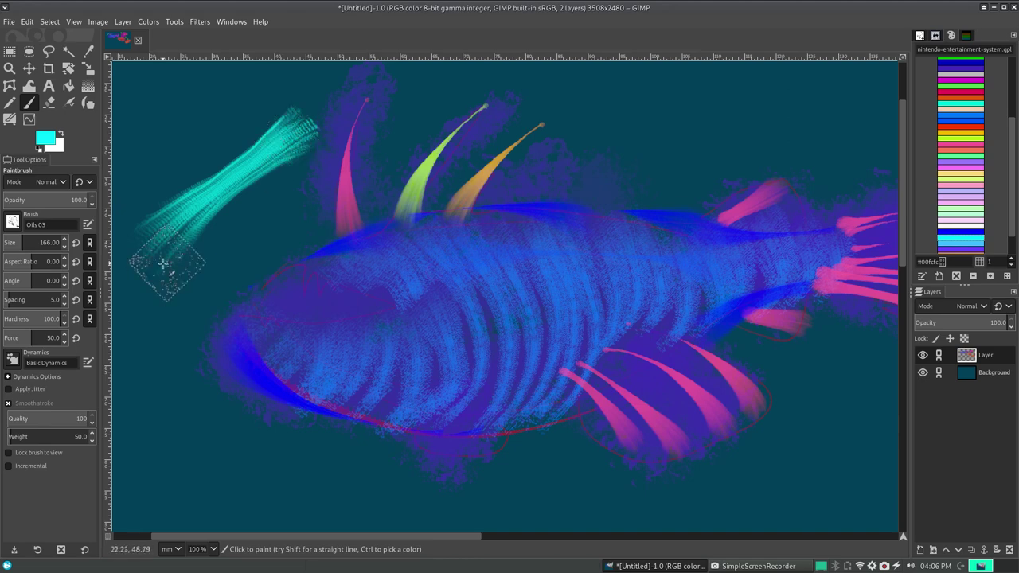
key(ctrl+z)
- Switch to Pencil 01 and paint short light-blue streaks on the fish's upper front
click(13, 224)
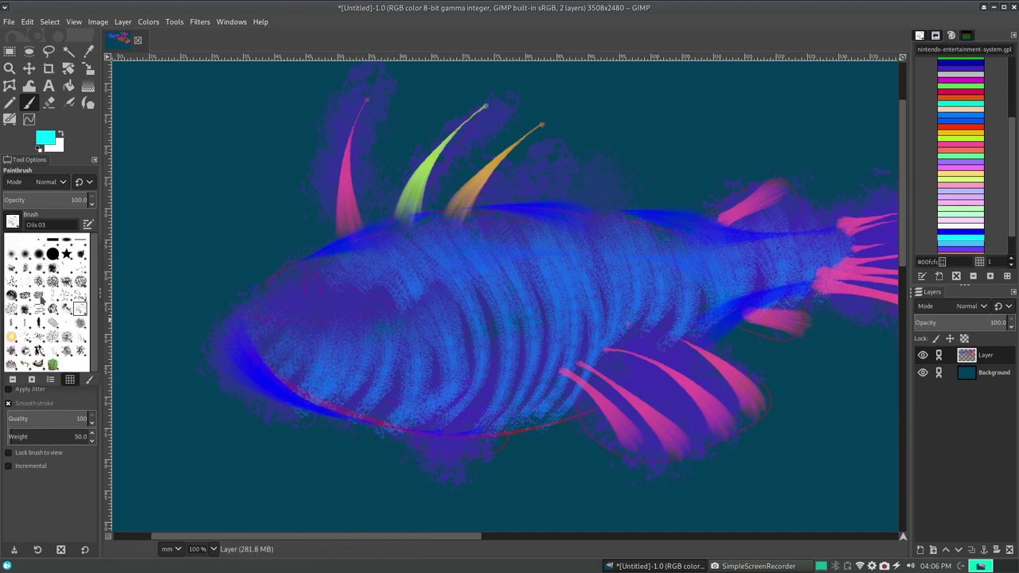
double_click(11, 323)
drag(224, 201, 282, 173)
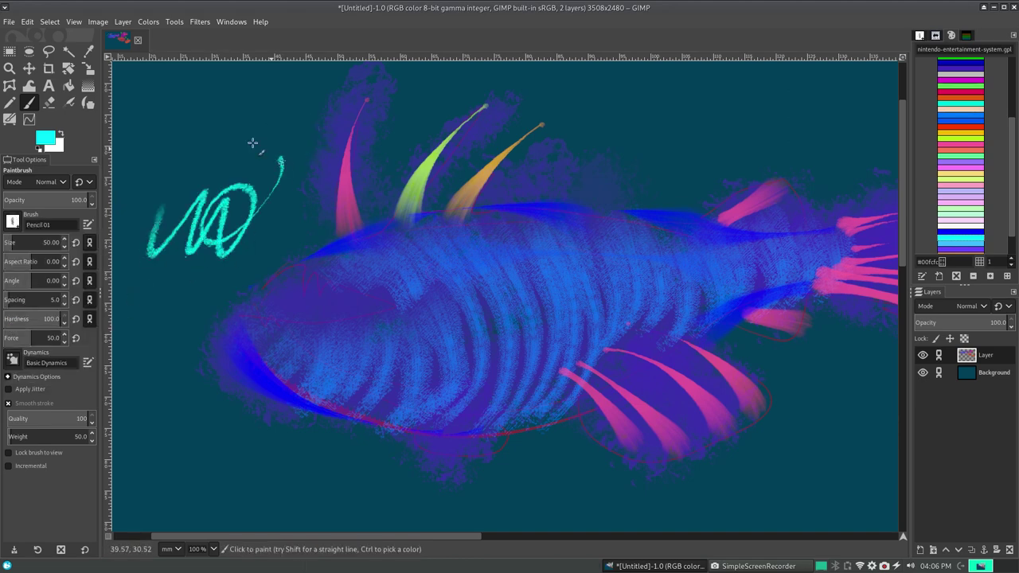
key(ctrl+z)
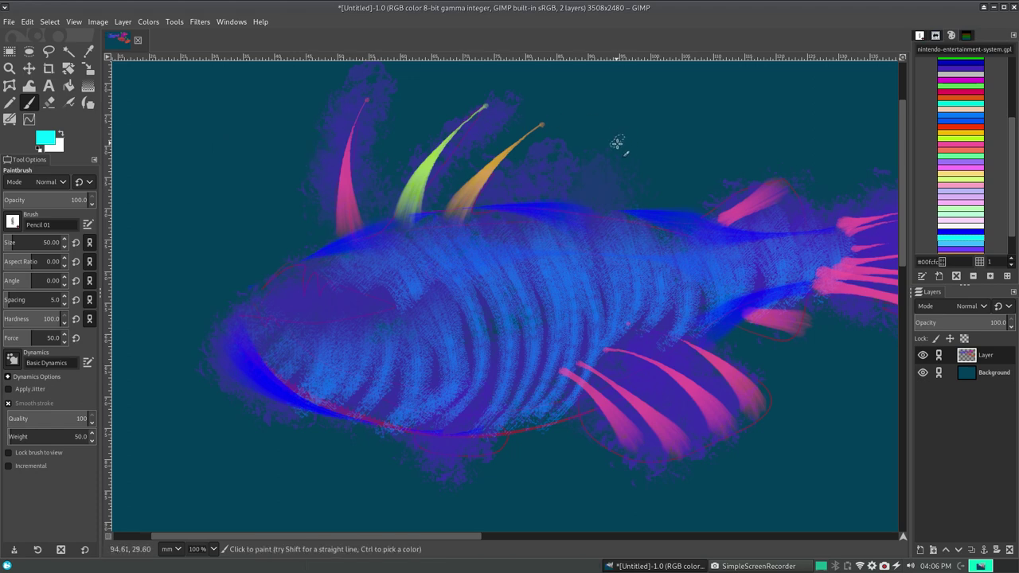
mouse_move(622, 139)
mouse_down()
mouse_move(646, 134)
mouse_move(683, 164)
mouse_up()
key(ctrl+z)
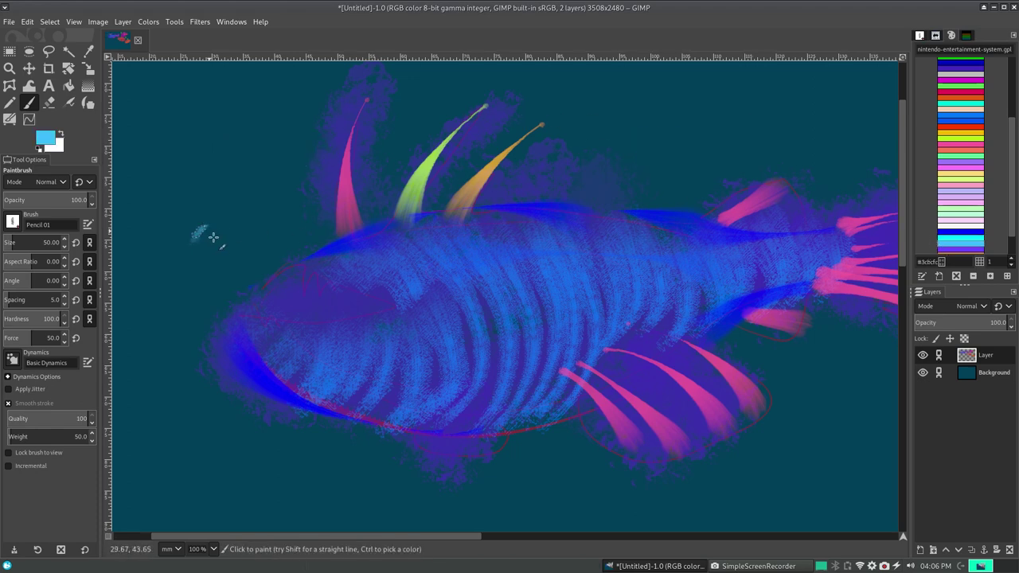
key(ctrl+z)
key(ctrl+z)
drag(255, 293, 289, 264)
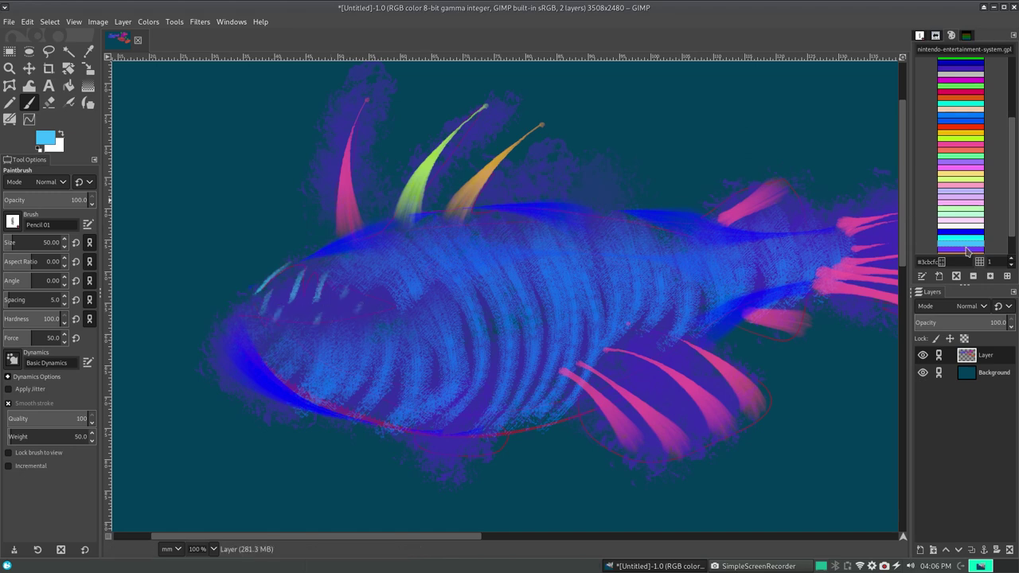
- Switch to the Pencil 02 brush and draw test scribbles with it
click(13, 223)
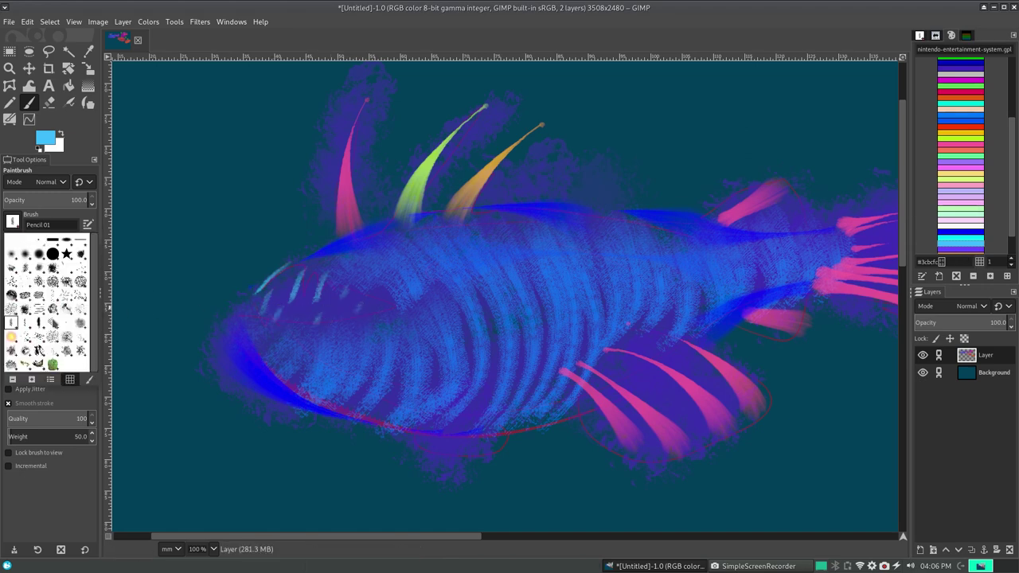
click(31, 323)
mouse_move(196, 223)
mouse_down()
mouse_move(247, 215)
mouse_move(262, 236)
mouse_up()
drag(278, 169, 225, 146)
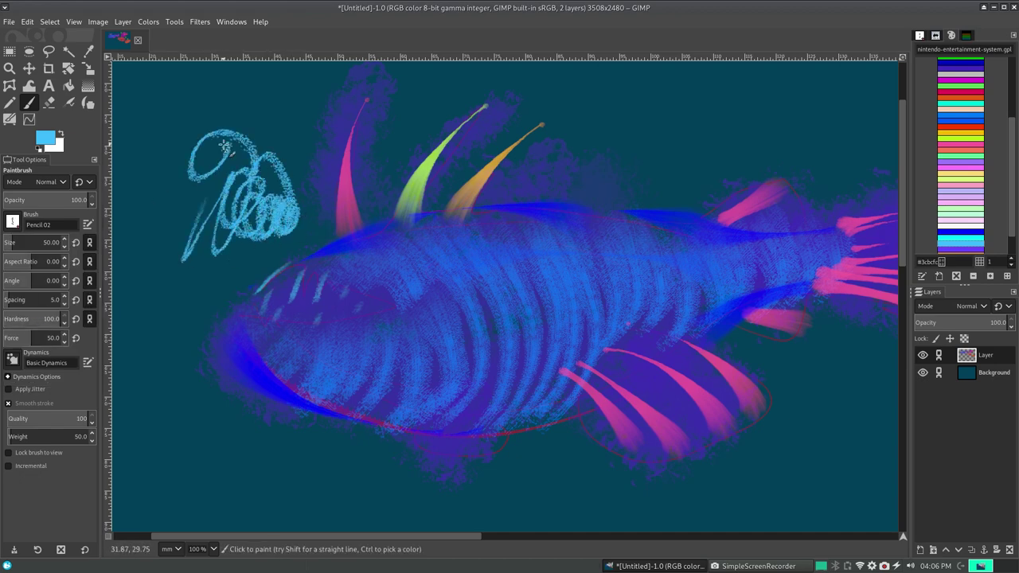
mouse_move(201, 293)
mouse_down()
mouse_move(183, 436)
mouse_move(261, 458)
mouse_up()
- Undo the trial strokes and trace a light-blue line along the belly and lower rear fin
key(ctrl+z)
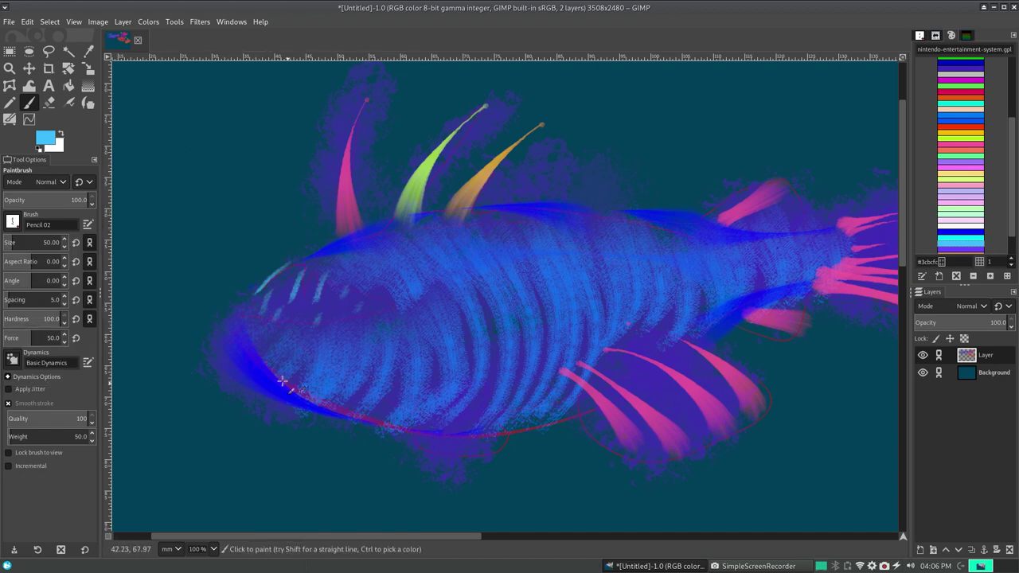
key(ctrl+z)
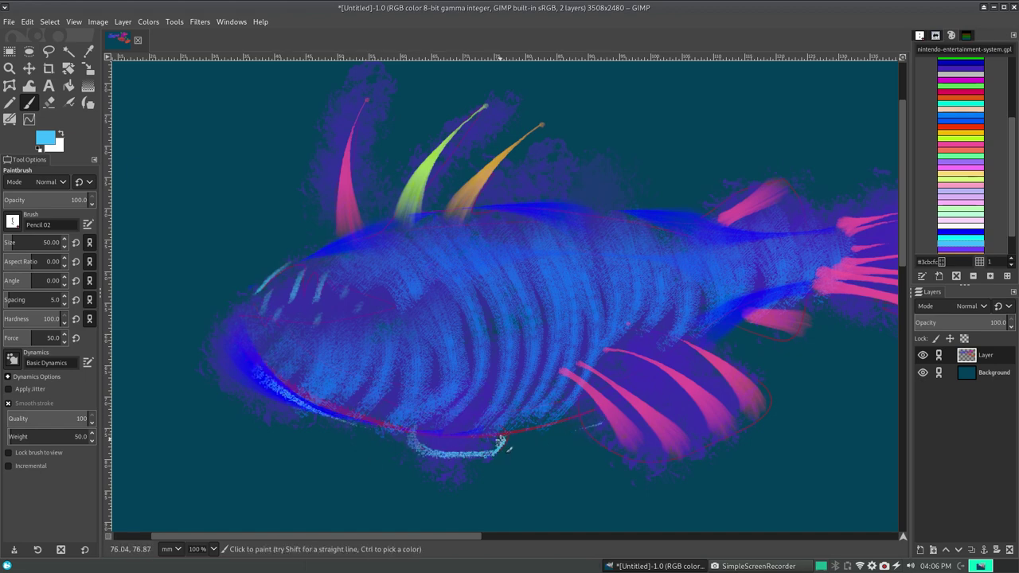
key(ctrl+z)
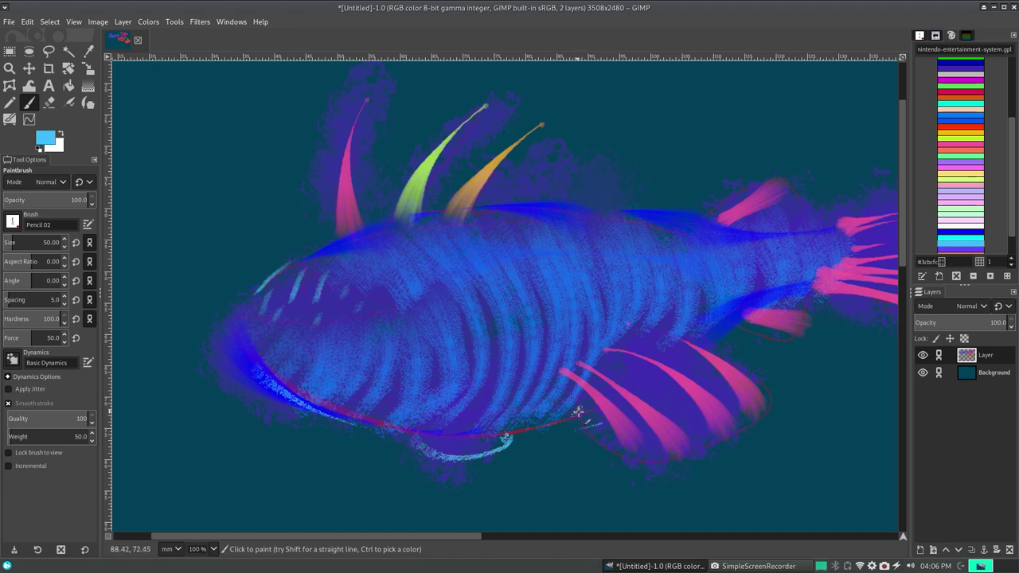
drag(578, 410, 687, 454)
drag(763, 383, 675, 332)
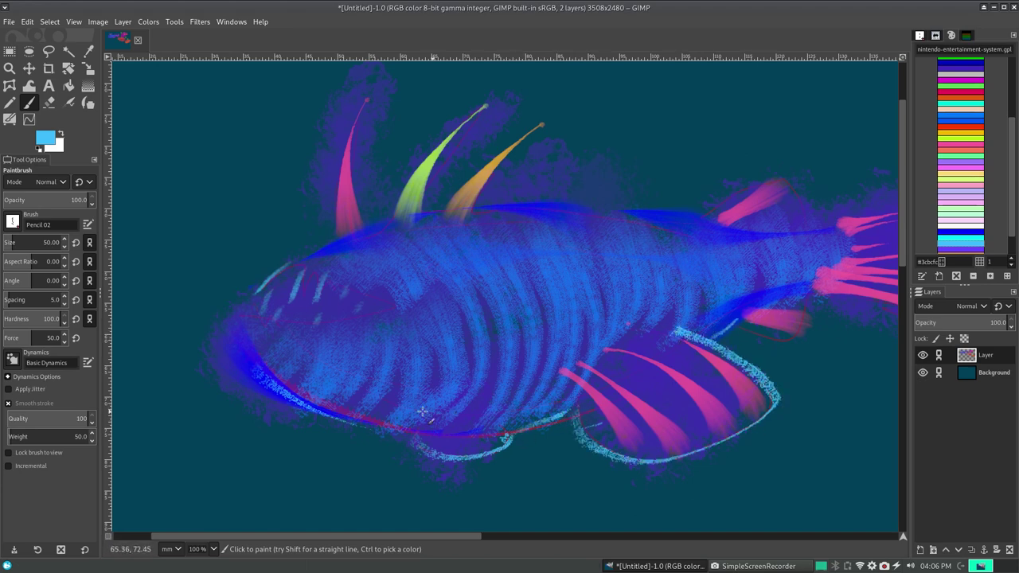
- Try the Pencil 03 brush with a loop and zigzag, undoing both
click(12, 224)
click(38, 324)
drag(145, 256, 298, 200)
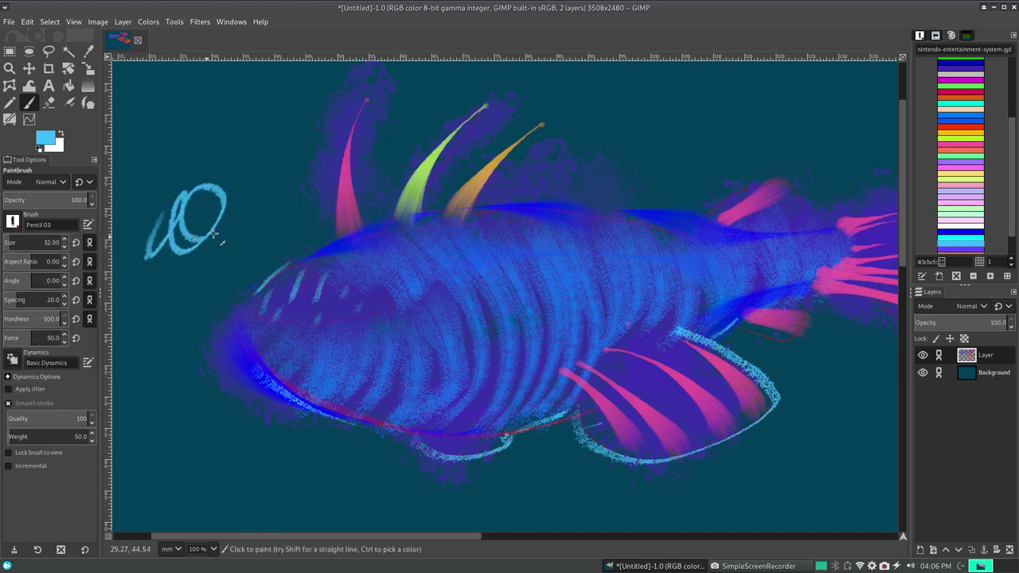
key(ctrl+z)
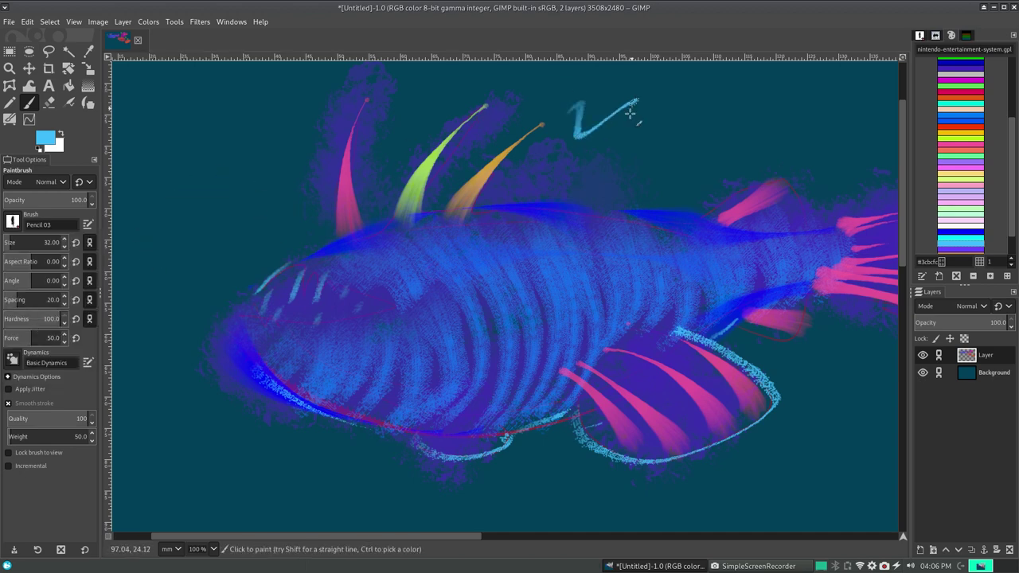
drag(630, 114, 716, 154)
key(ctrl+z)
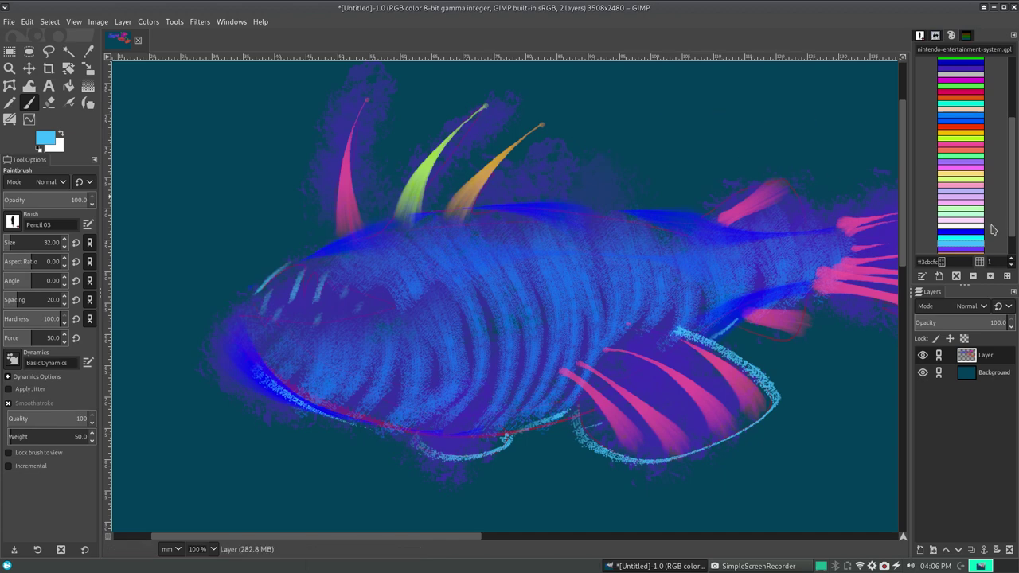
scroll(959, 199, down, 2)
scroll(958, 231, down, 2)
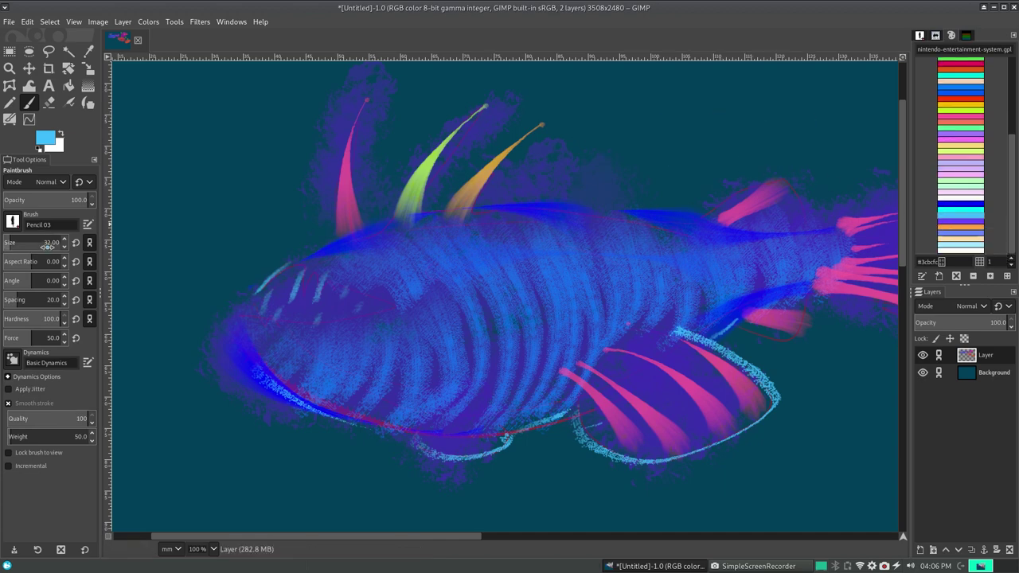
- Try the Pencil Scratch brush with several test strokes, undoing each one
click(16, 228)
click(62, 325)
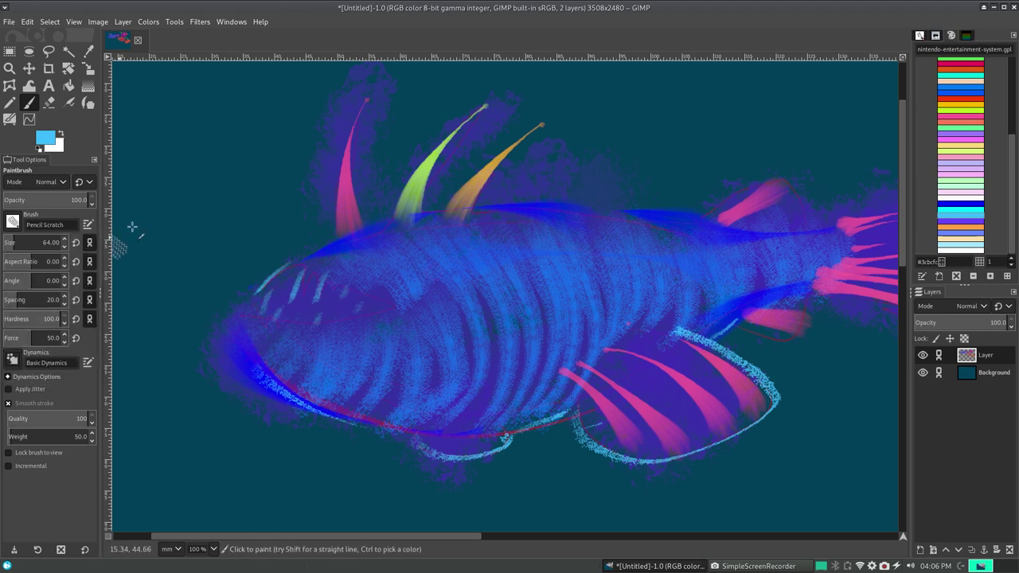
drag(167, 255, 308, 167)
key(ctrl+z)
drag(194, 148, 243, 211)
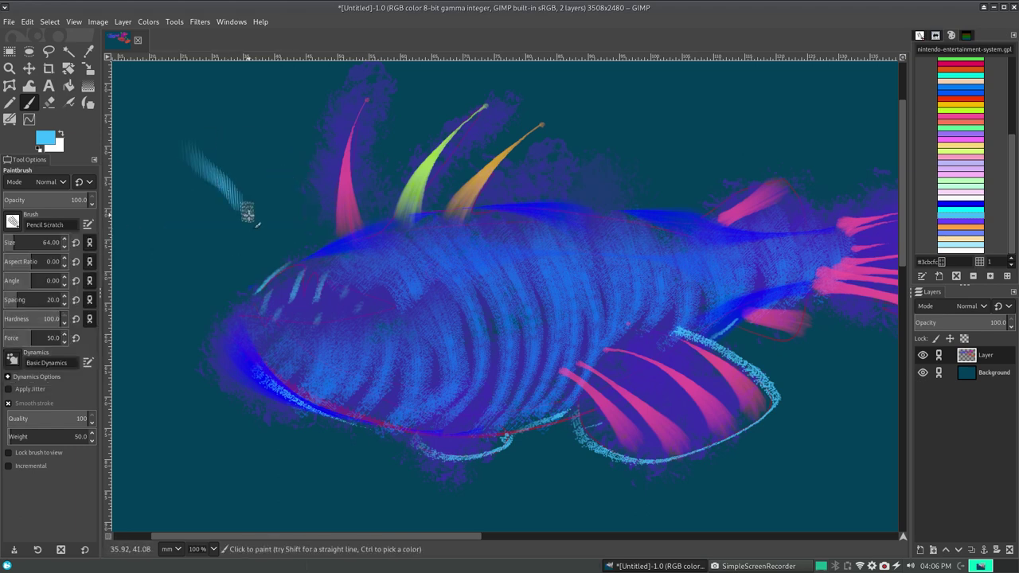
key(ctrl+z)
mouse_move(204, 121)
mouse_down()
mouse_move(189, 224)
mouse_move(279, 102)
mouse_move(219, 233)
mouse_move(159, 214)
mouse_move(144, 319)
mouse_move(281, 231)
mouse_move(239, 155)
mouse_move(168, 100)
mouse_move(207, 72)
mouse_move(259, 120)
mouse_move(326, 86)
mouse_move(326, 171)
mouse_move(291, 198)
mouse_move(476, 155)
mouse_move(619, 136)
mouse_move(776, 134)
mouse_up()
key(ctrl+z)
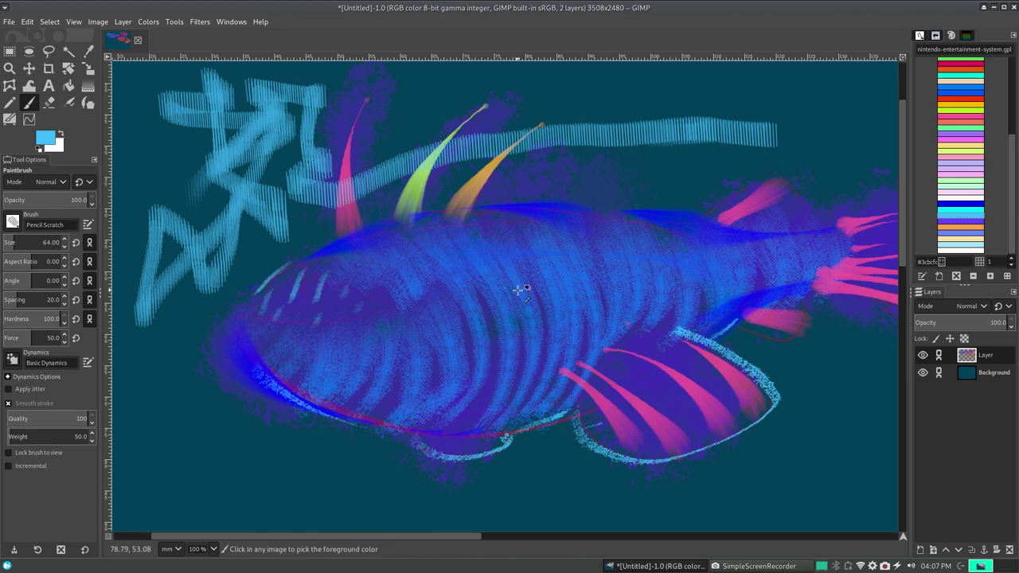
key(ctrl+z)
- Pass through the 1x1 Pixel brush, then test and undo a Smoke brush stroke
click(13, 223)
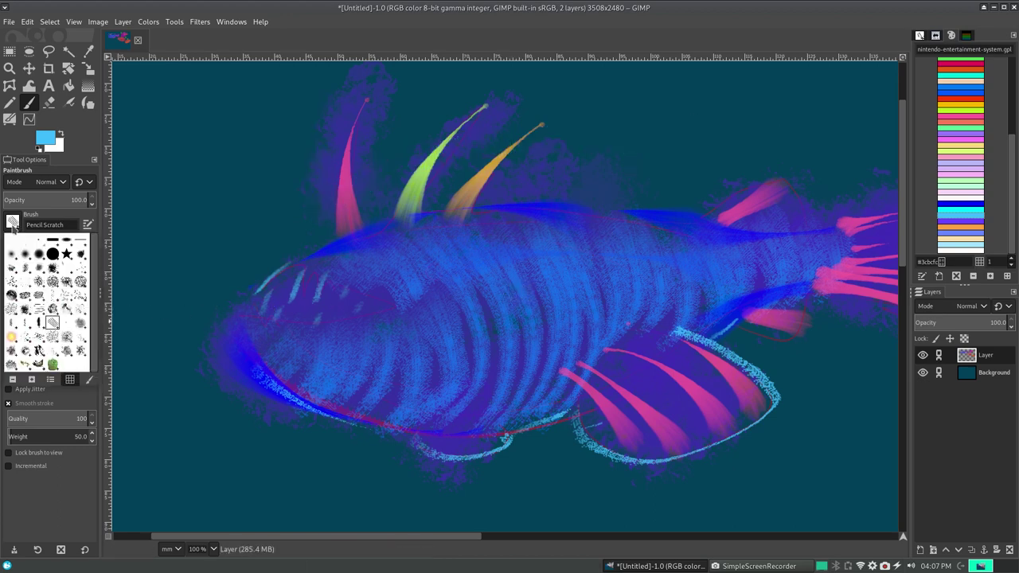
click(69, 330)
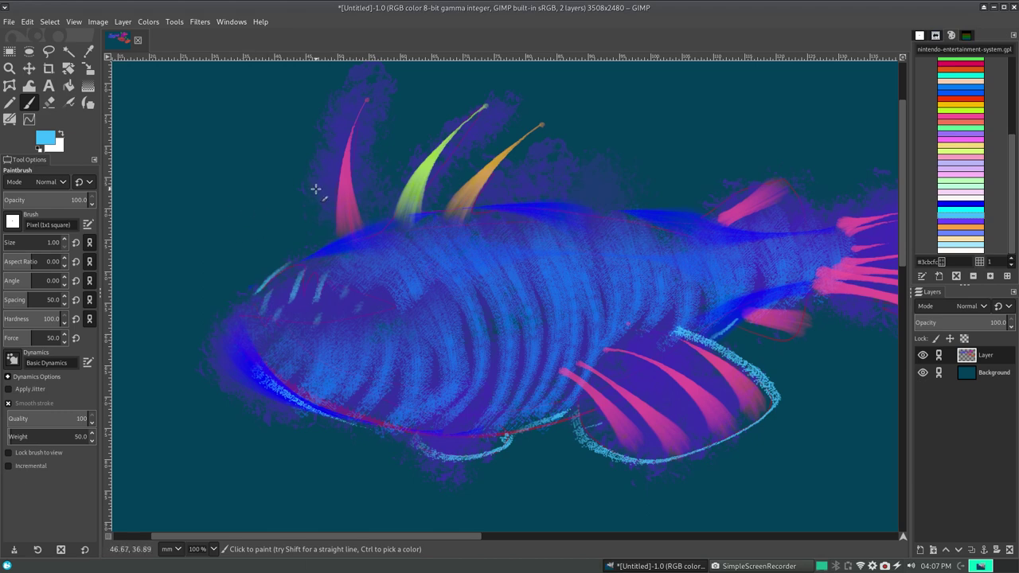
click(21, 227)
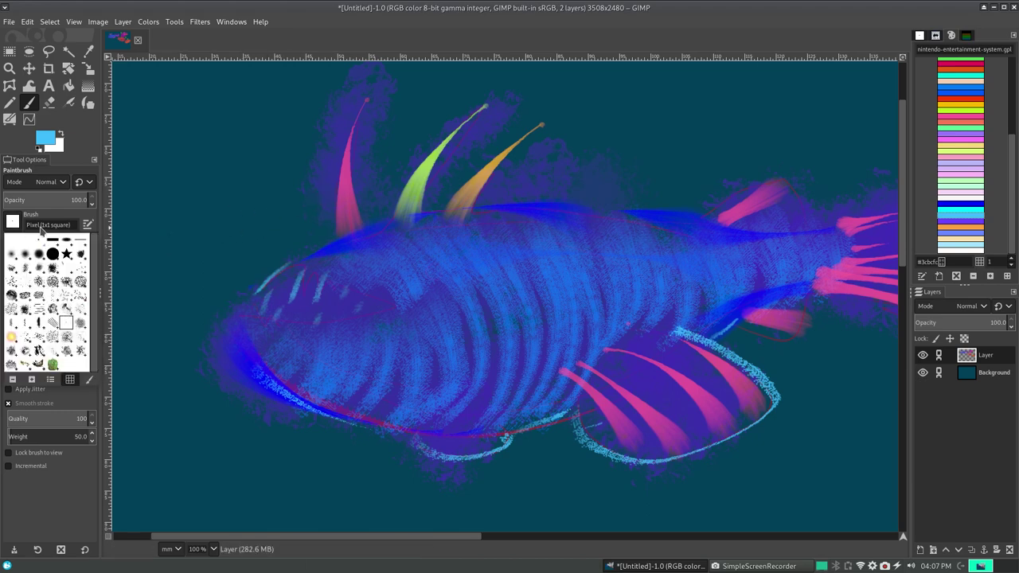
click(83, 325)
mouse_move(183, 204)
mouse_down()
mouse_move(662, 136)
mouse_move(756, 112)
mouse_move(799, 125)
mouse_up()
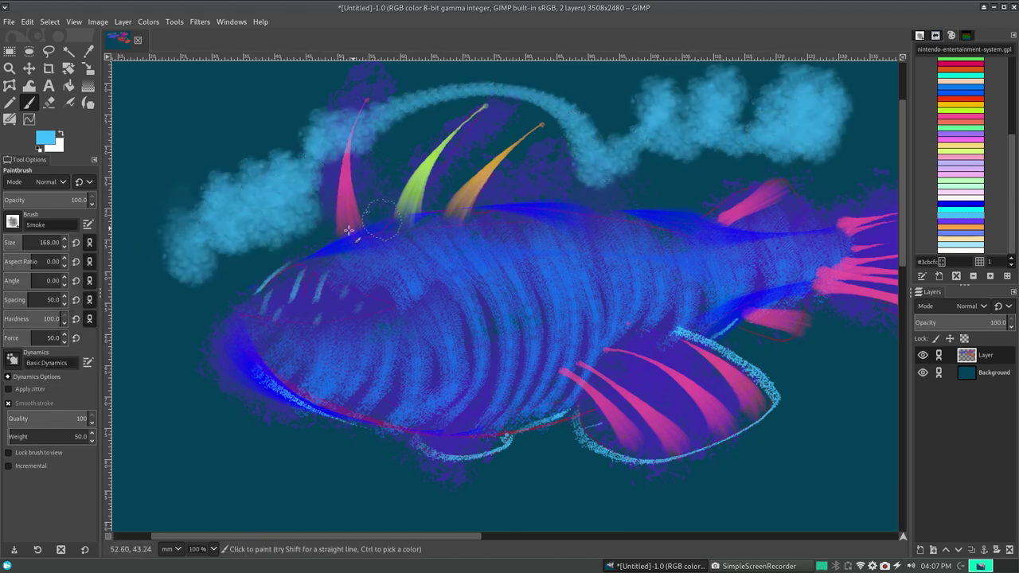
key(ctrl+z)
- Select the Sparks brush and undo its trial sparkle stroke
click(14, 223)
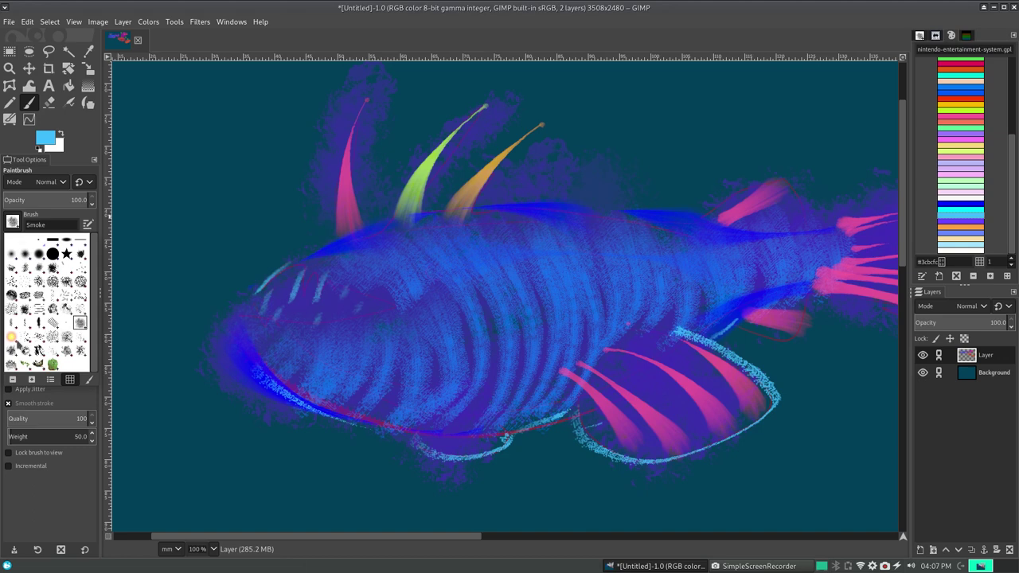
click(12, 338)
mouse_move(130, 225)
mouse_down()
mouse_move(247, 199)
mouse_move(319, 102)
mouse_move(453, 153)
mouse_move(673, 115)
mouse_up()
key(ctrl+z)
- Paint golden sparkles into the green lure blobs, undoing stray sparkle rings
scroll(472, 518, right, 3)
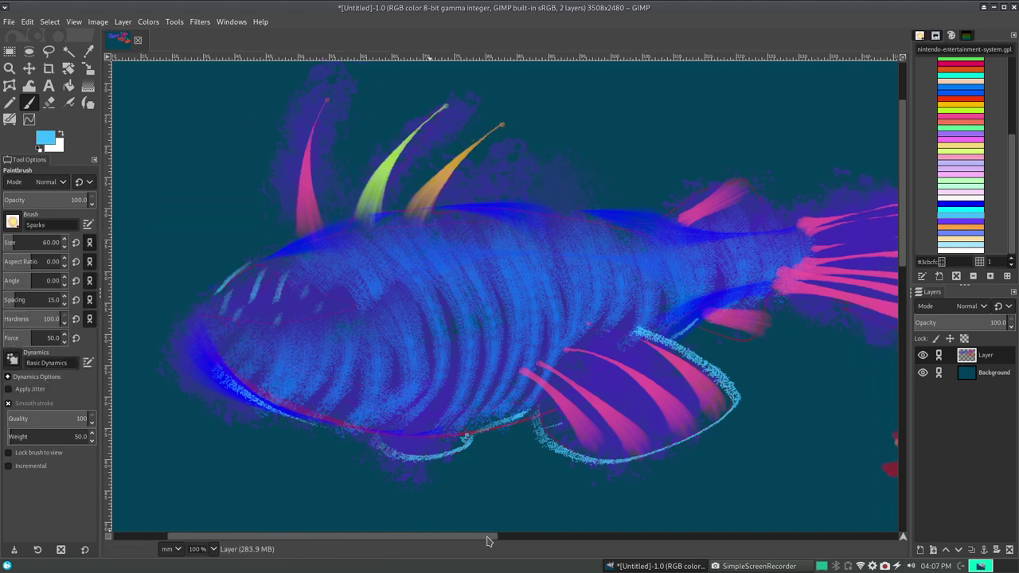
scroll(637, 510, right, 5)
scroll(796, 498, right, 4)
drag(640, 385, 658, 410)
key(ctrl+z)
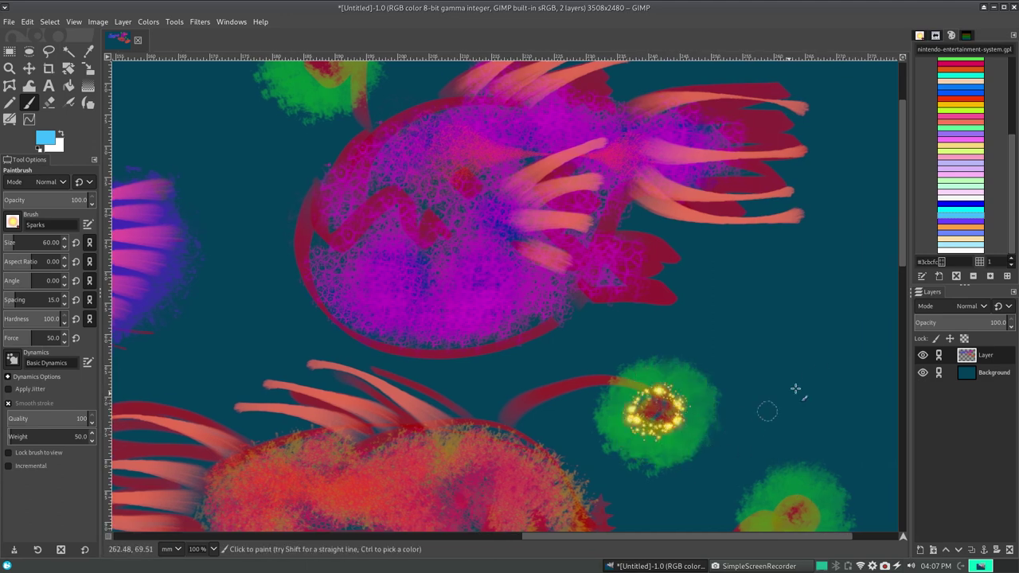
scroll(740, 205, up, 3)
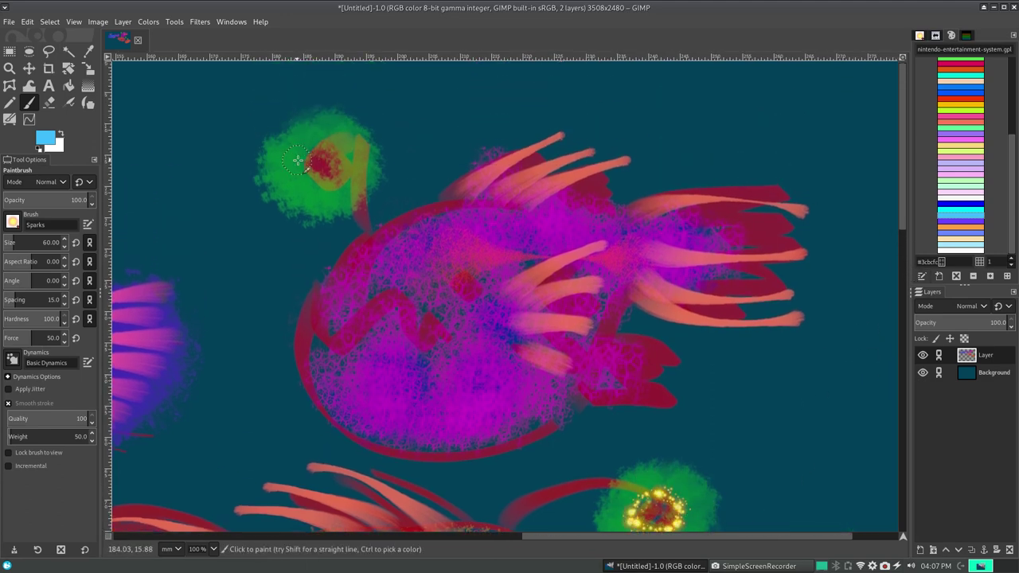
drag(297, 160, 328, 141)
key(ctrl+z)
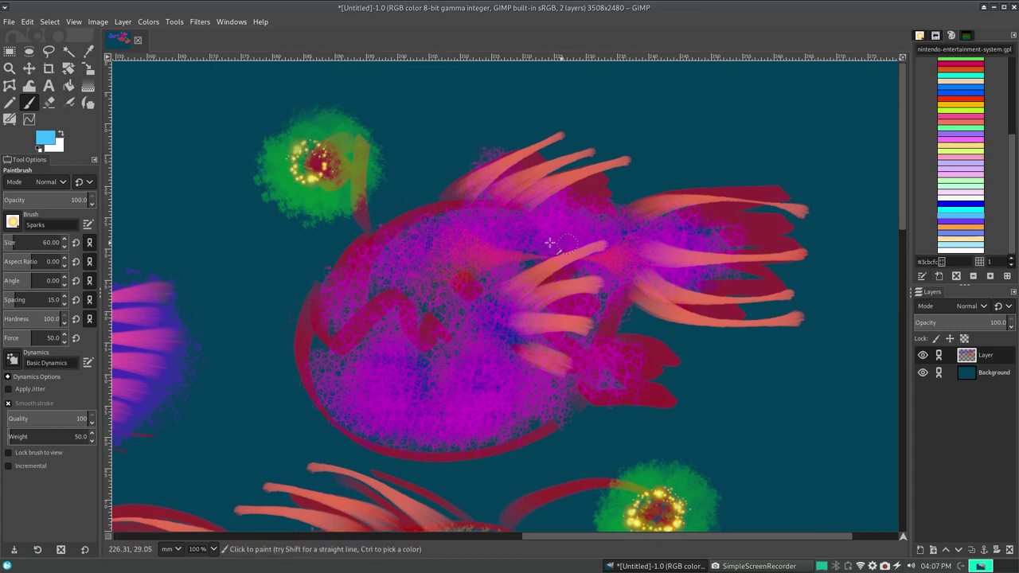
key(ctrl+z)
- Paint sparkle streaks across the purple, red and orange fish bodies
drag(510, 245, 609, 245)
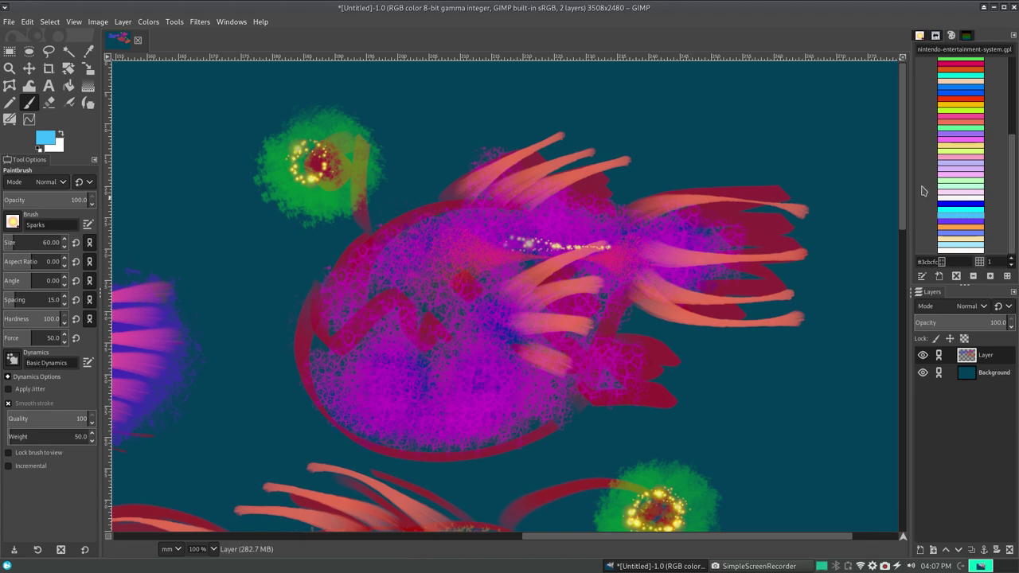
scroll(902, 209, down, 1)
drag(901, 209, 833, 318)
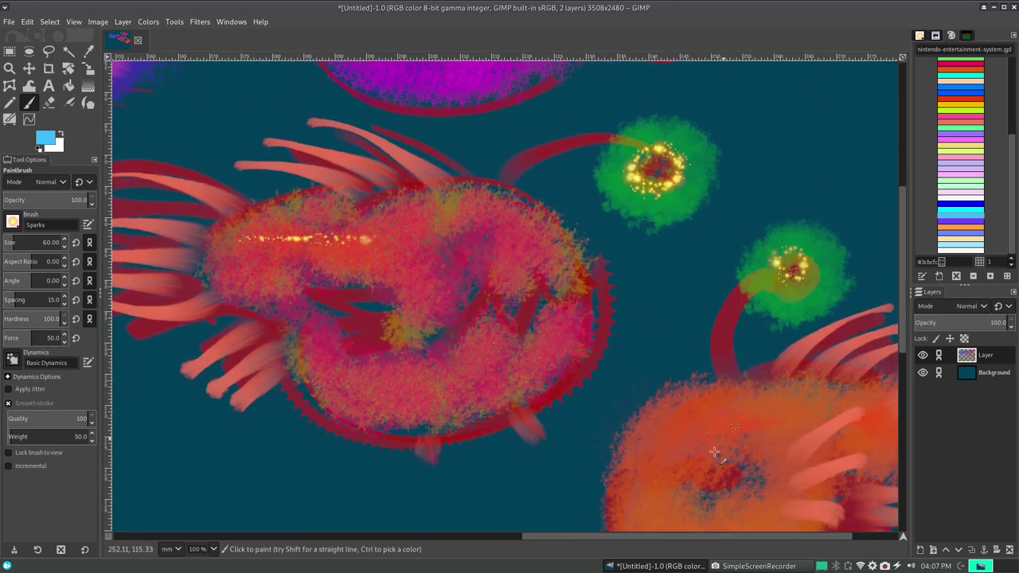
scroll(892, 308, down, 3)
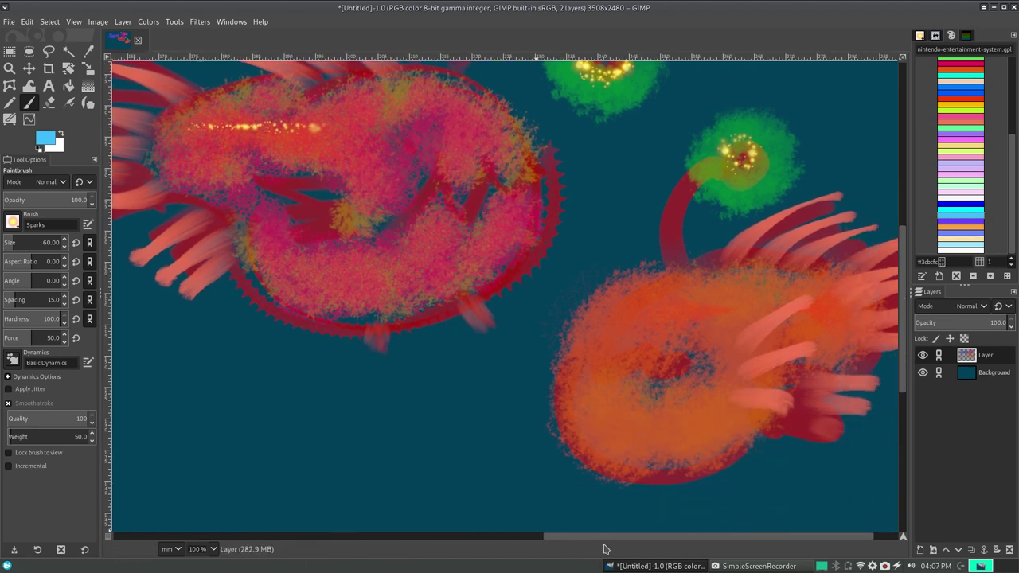
scroll(636, 478, right, 3)
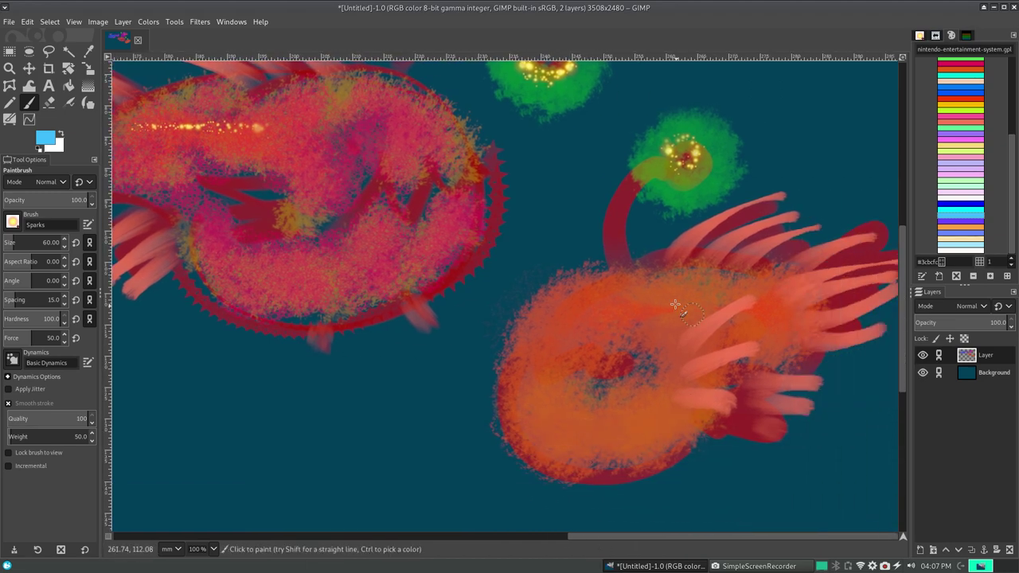
click(16, 226)
- Select Splats 01, undo a trial blue splat, and set the paint colour to orange
click(28, 337)
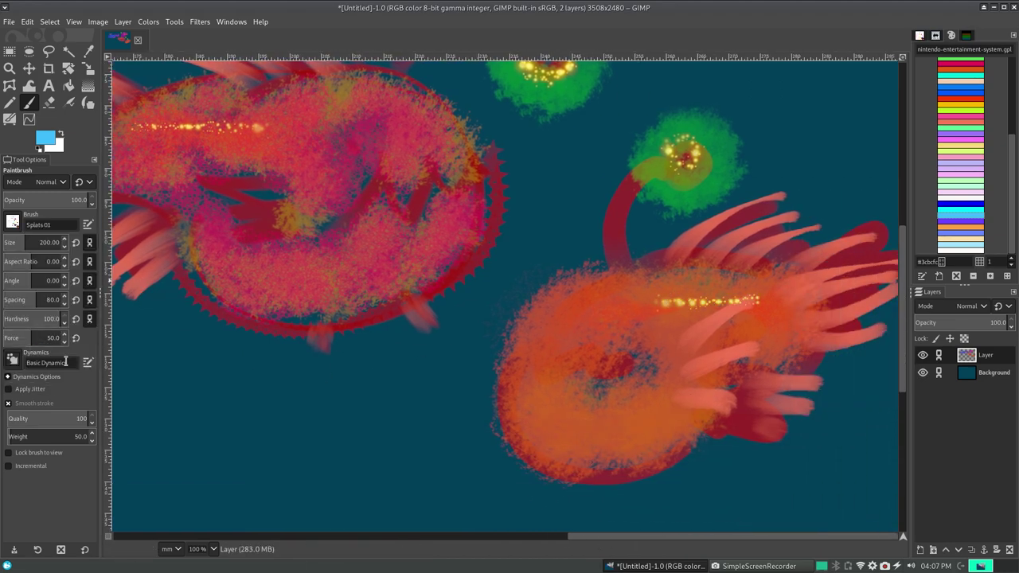
drag(199, 449, 418, 436)
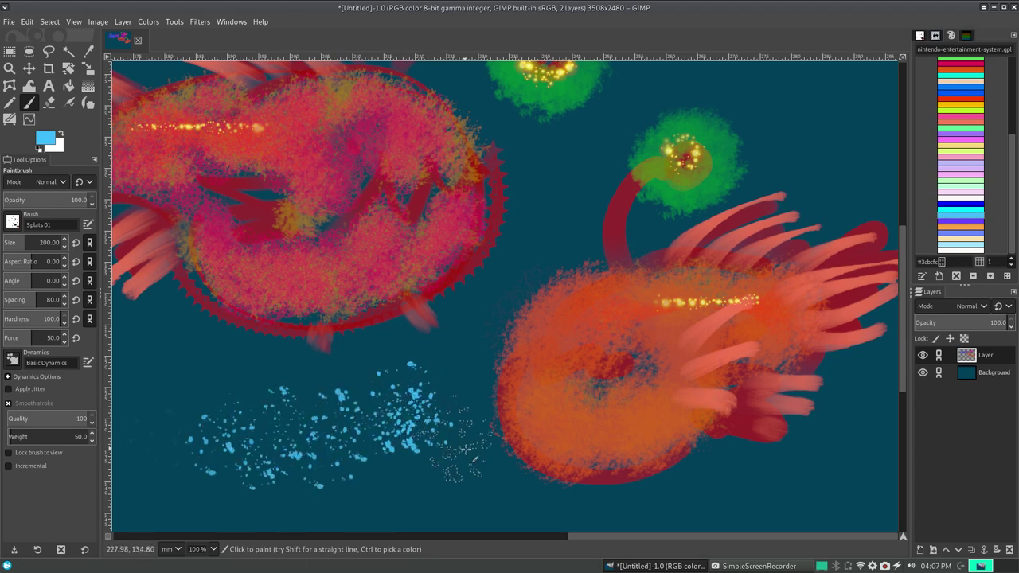
key(ctrl+z)
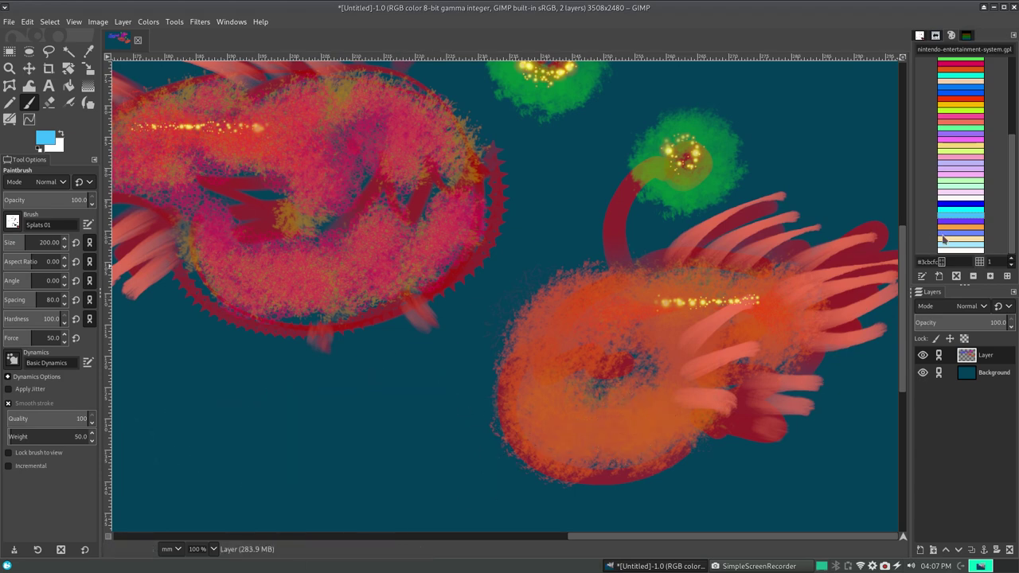
click(943, 239)
click(944, 227)
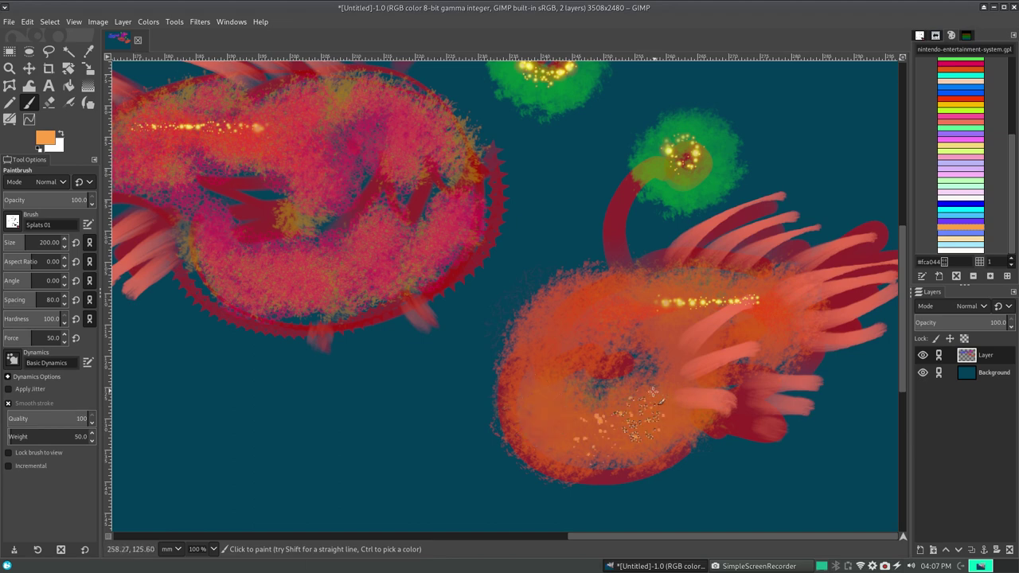
- Scatter orange splats over the orange, pink-red and purple fish bodies
drag(653, 392, 539, 419)
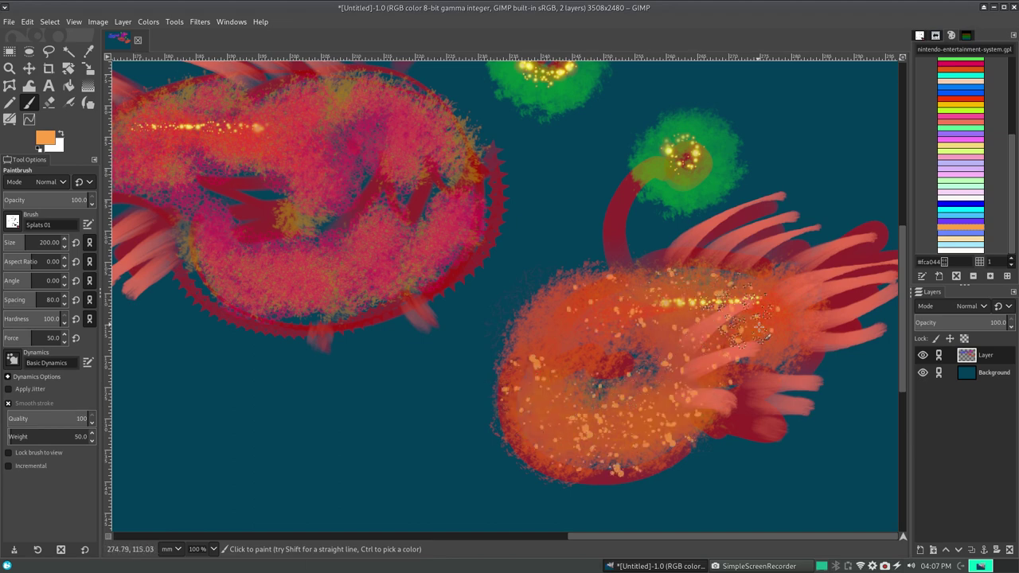
drag(282, 274, 265, 319)
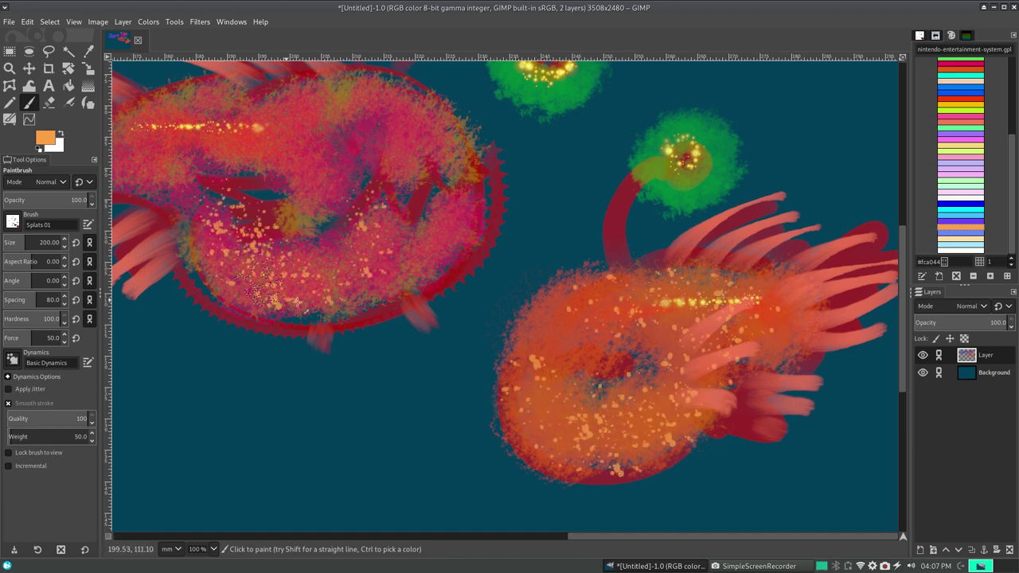
drag(437, 275, 460, 209)
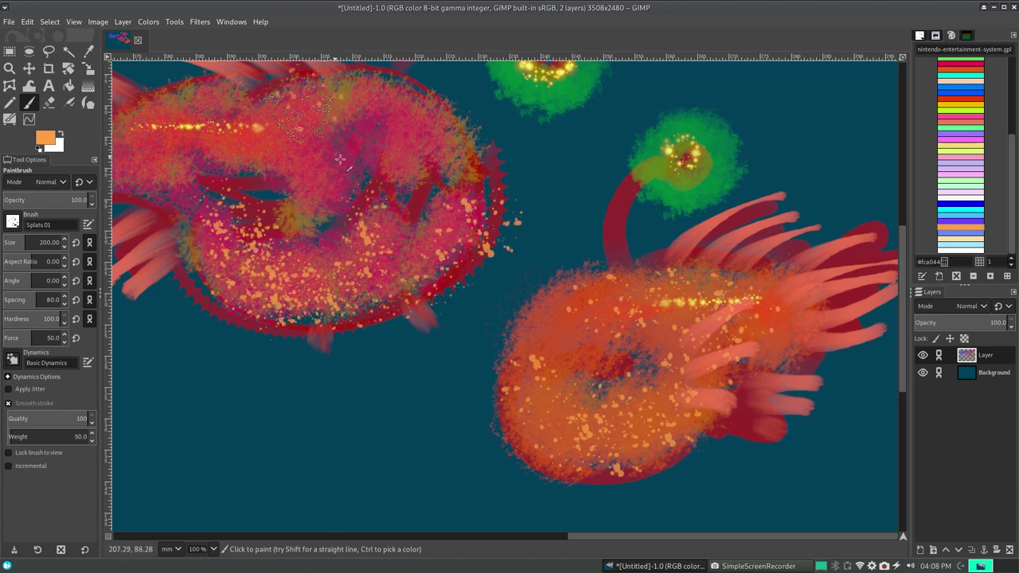
scroll(629, 536, left, 2)
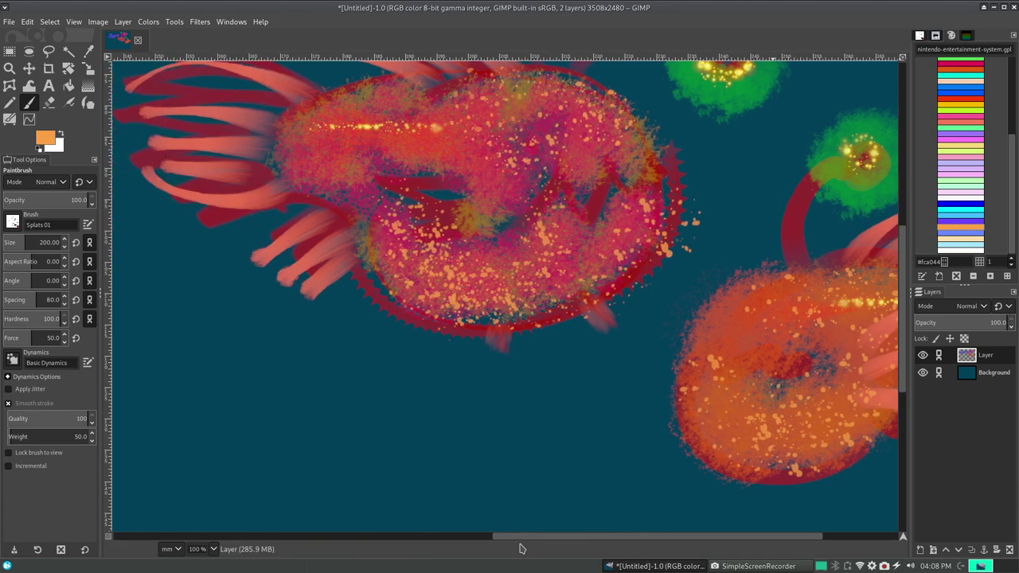
scroll(629, 537, left, 4)
drag(711, 289, 661, 122)
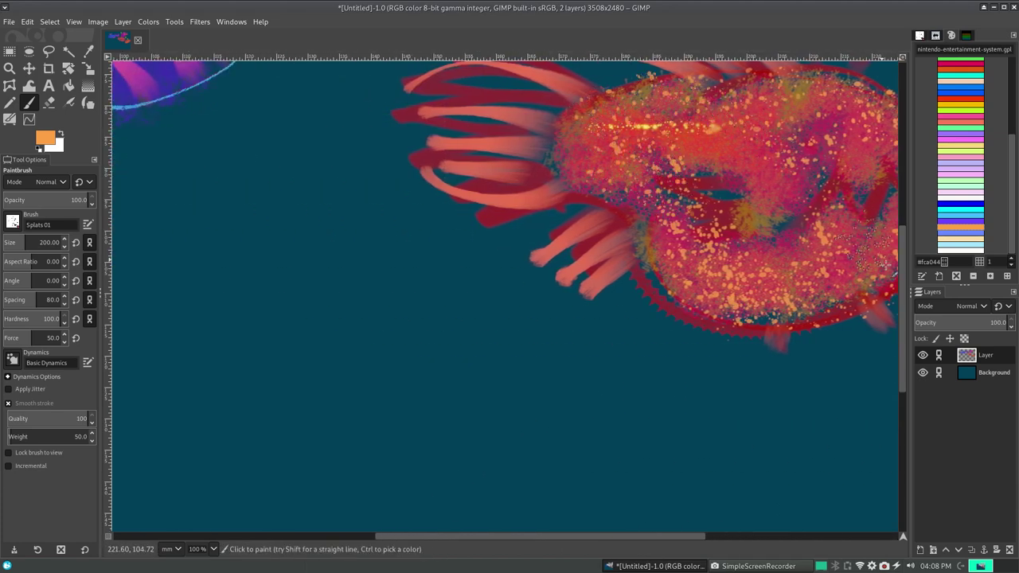
scroll(885, 263, up, 4)
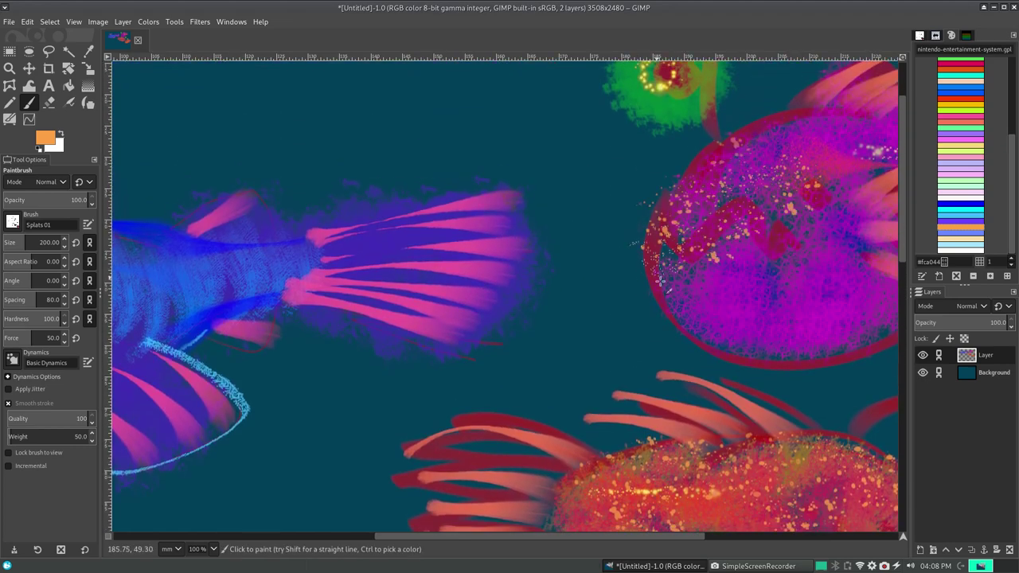
drag(660, 280, 855, 176)
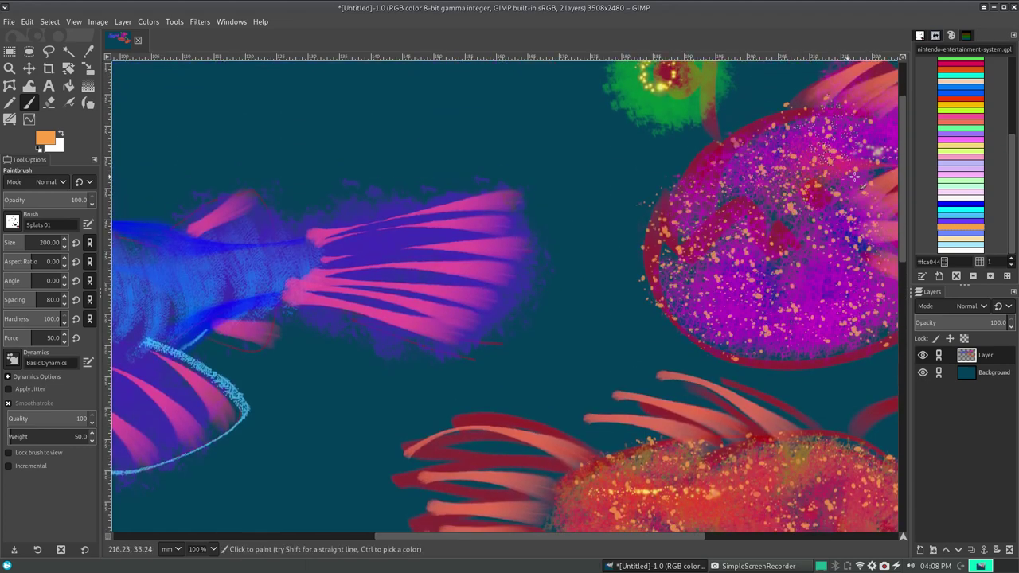
drag(568, 536, 329, 536)
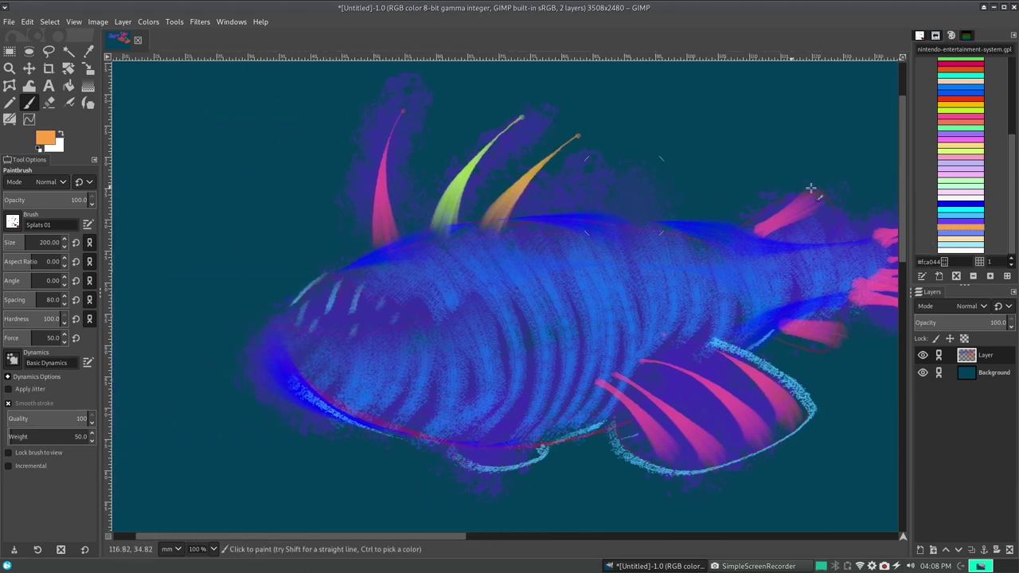
- With purple and the Splats 02 brush, paint trial splatter strokes and undo them
click(955, 220)
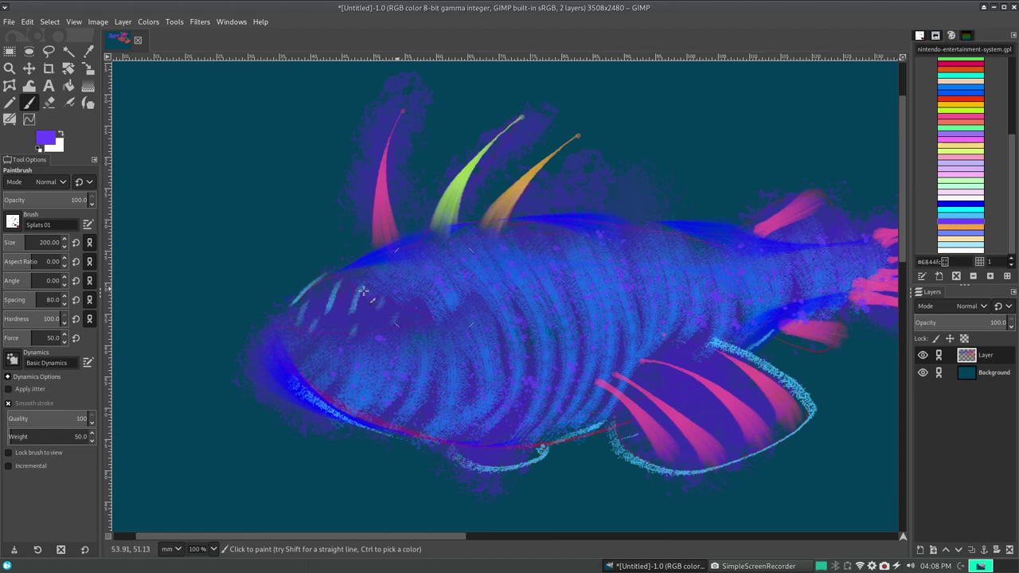
click(13, 223)
click(65, 339)
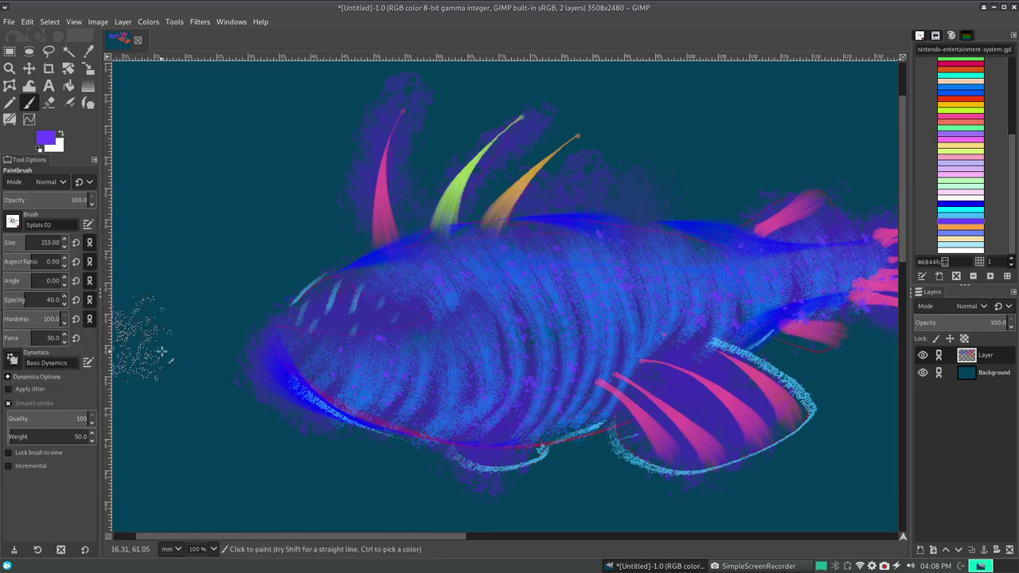
drag(255, 462, 158, 168)
drag(303, 91, 653, 135)
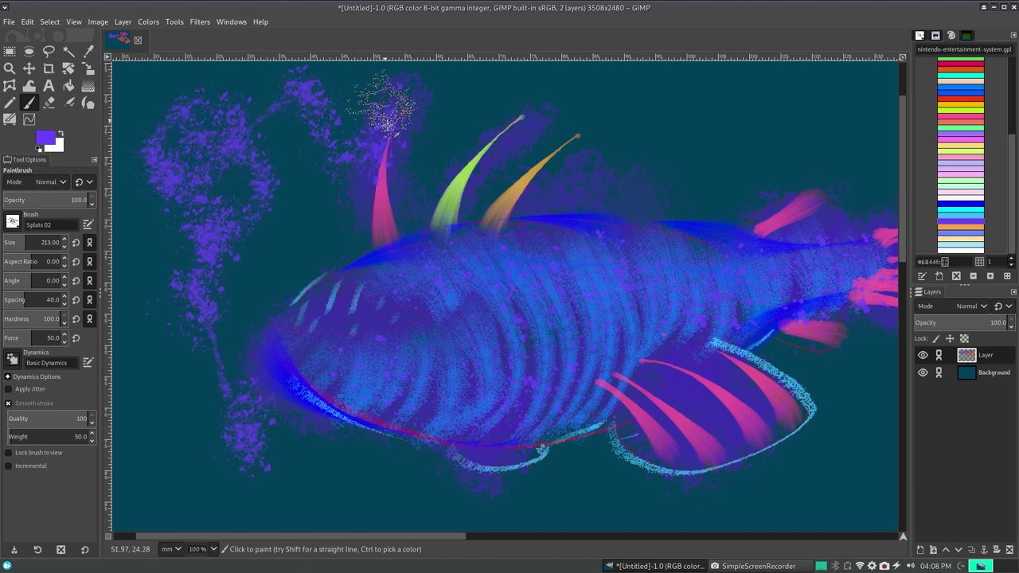
key(ctrl+z)
key(ctrl+z)
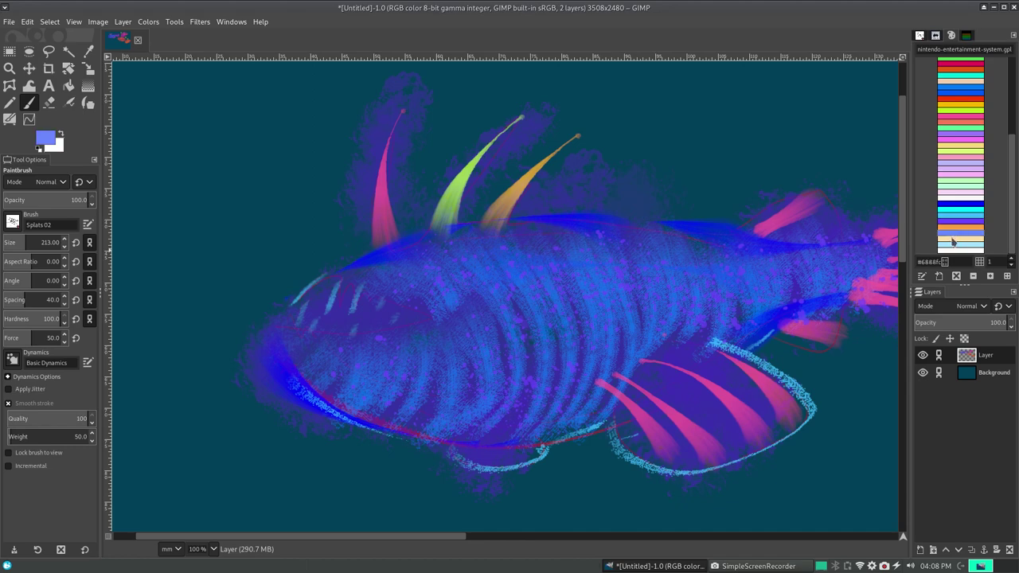
- Switch to light cyan and try splatter streaks along the fish's belly, undoing each
click(950, 243)
mouse_move(319, 382)
mouse_down()
mouse_move(309, 372)
mouse_move(529, 398)
mouse_up()
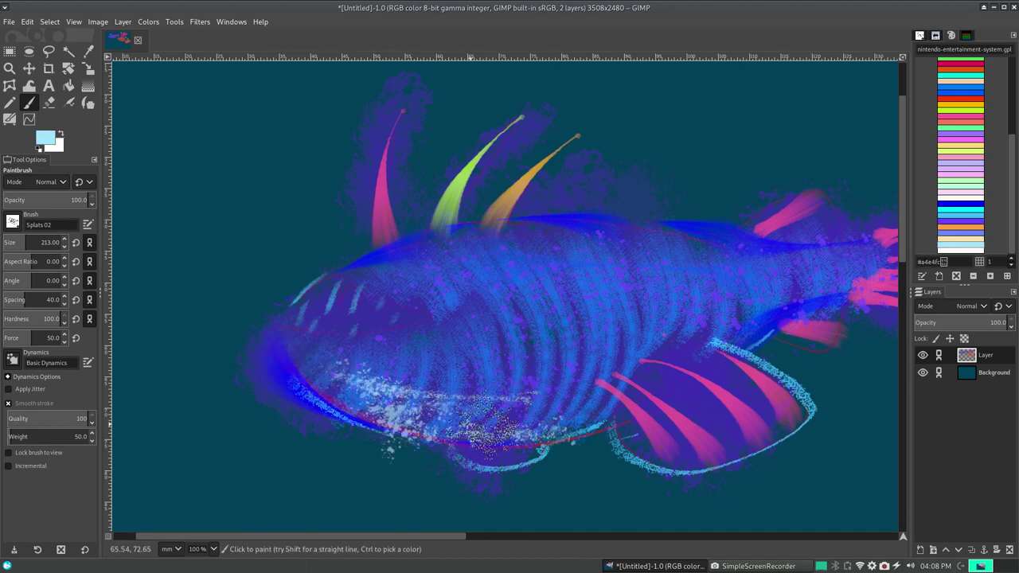
key(ctrl+z)
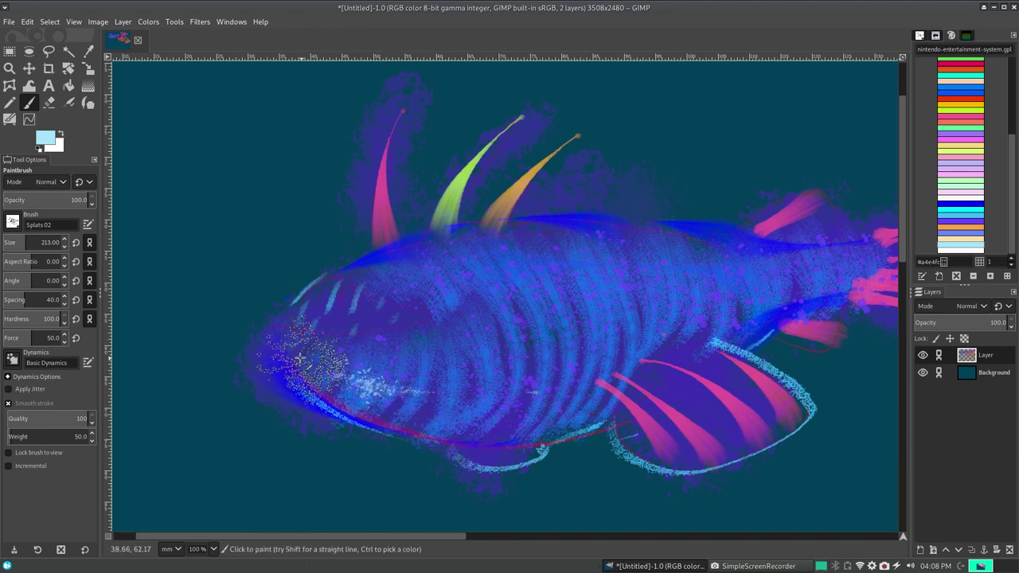
drag(342, 375, 437, 381)
key(ctrl+z)
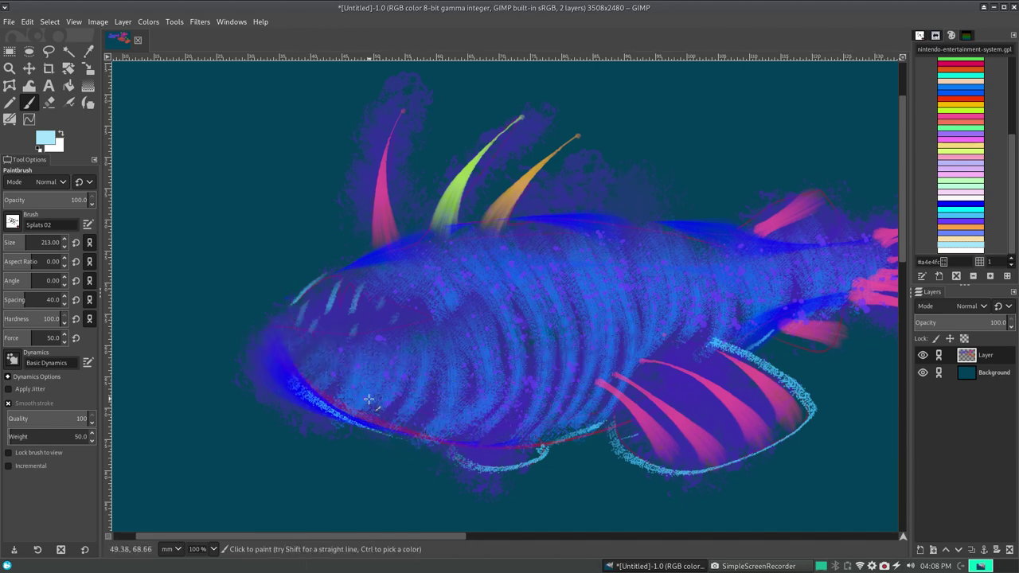
drag(364, 405, 633, 430)
key(ctrl+z)
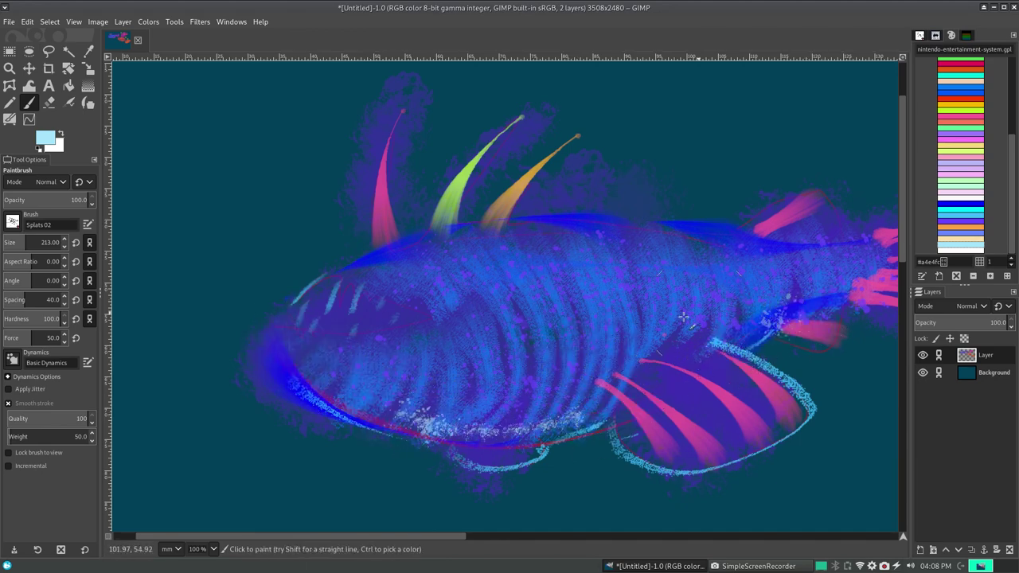
- Try further light-cyan belly splatters and a small dab near the tail, undoing them
mouse_move(348, 427)
mouse_down()
mouse_move(270, 383)
mouse_move(609, 420)
mouse_up()
key(ctrl+z)
key(ctrl+z)
drag(386, 389, 637, 347)
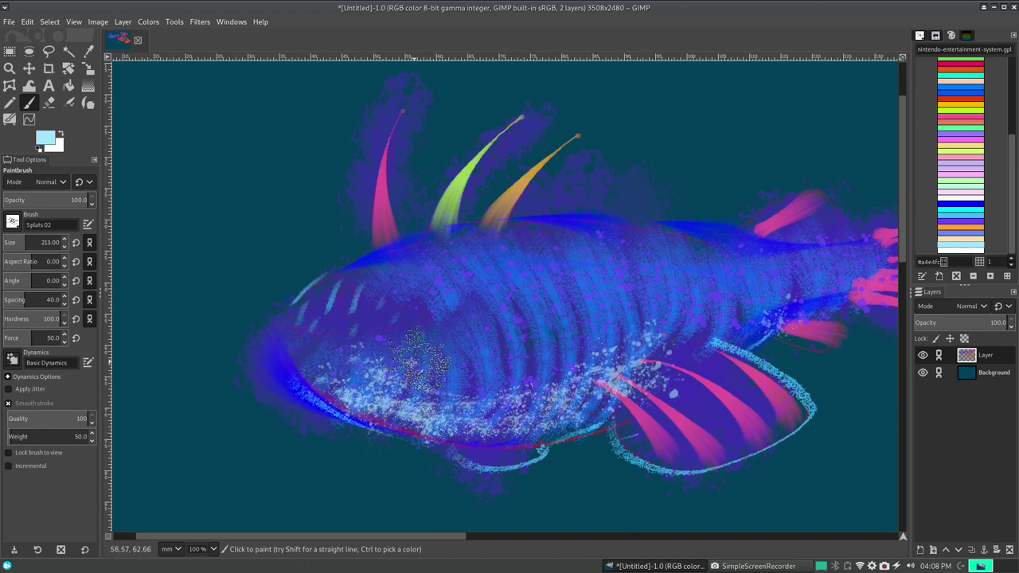
key(ctrl+z)
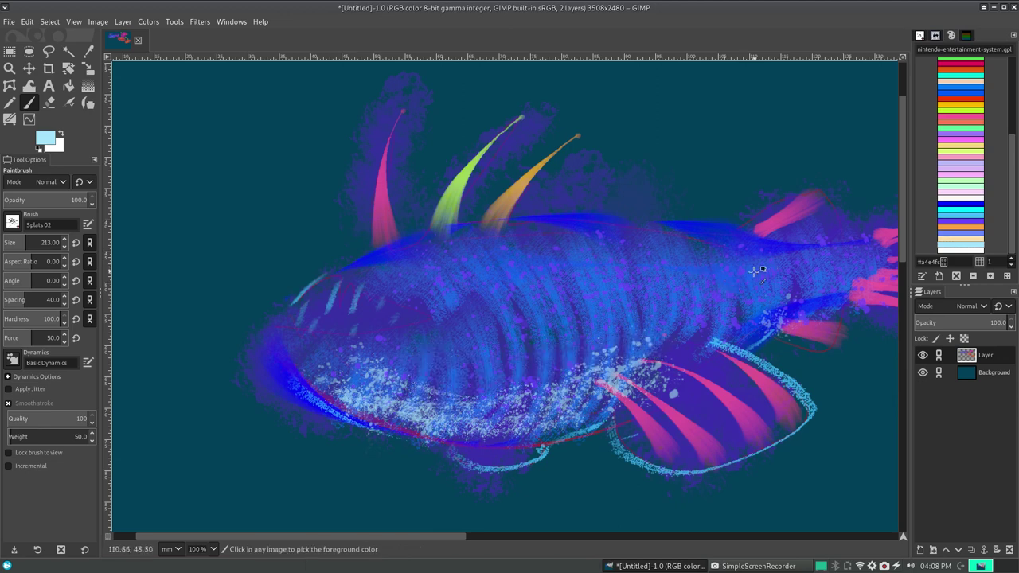
click(685, 295)
key(ctrl+z)
key(ctrl+z)
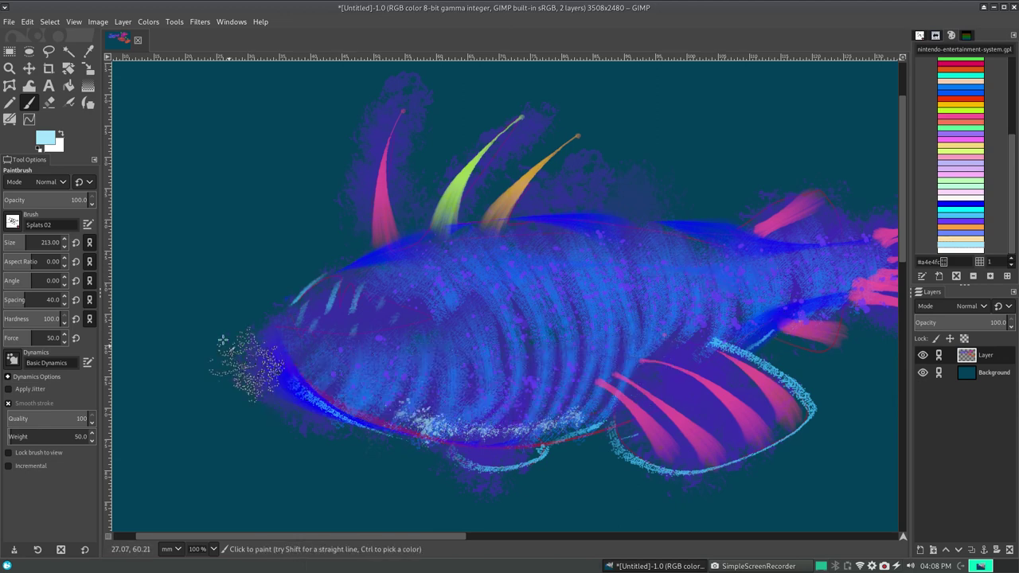
- Paint light-cyan Sponge 01 texture across the fish's lower belly and rear body
click(12, 223)
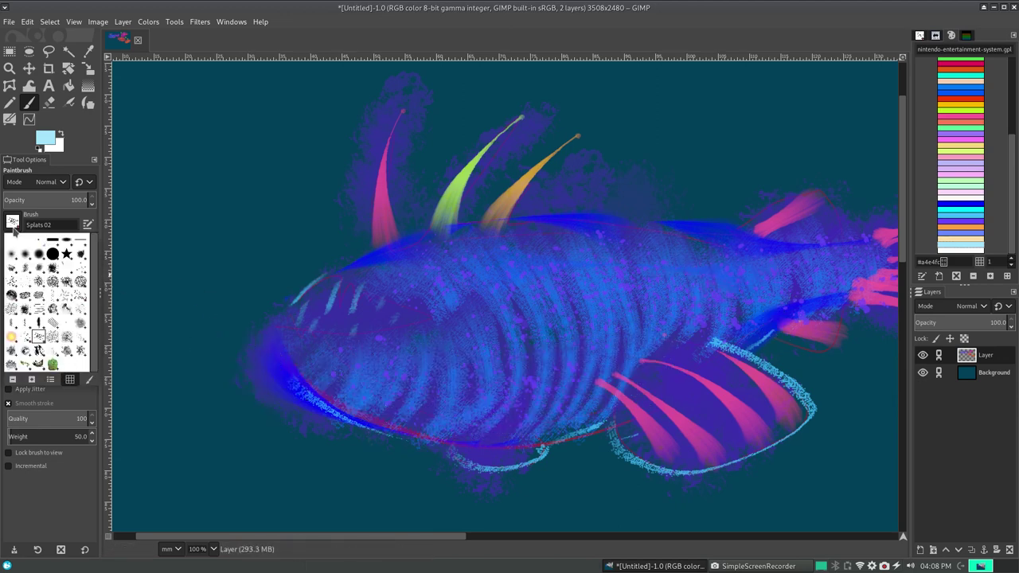
click(59, 328)
drag(262, 398, 510, 422)
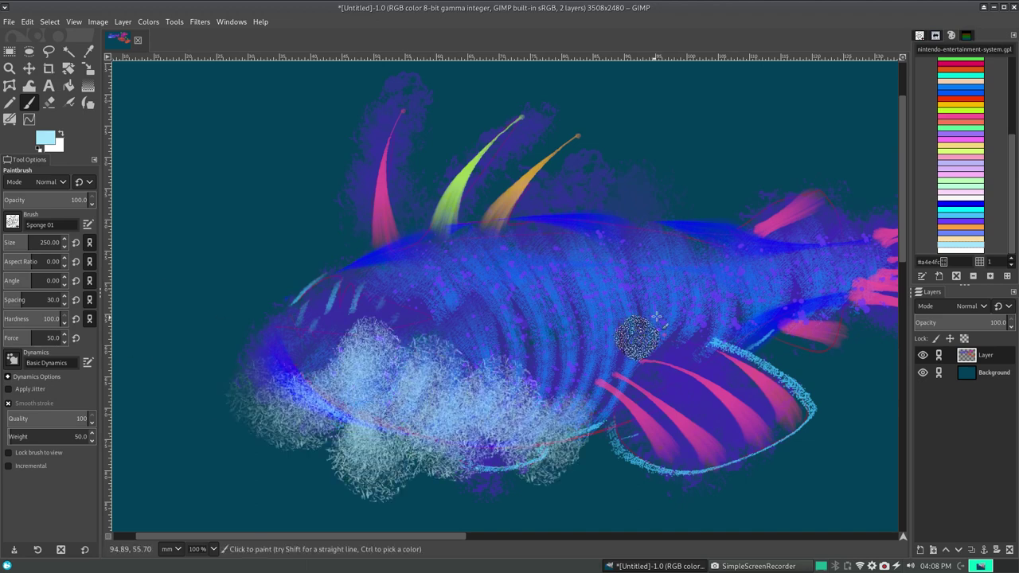
key(ctrl+z)
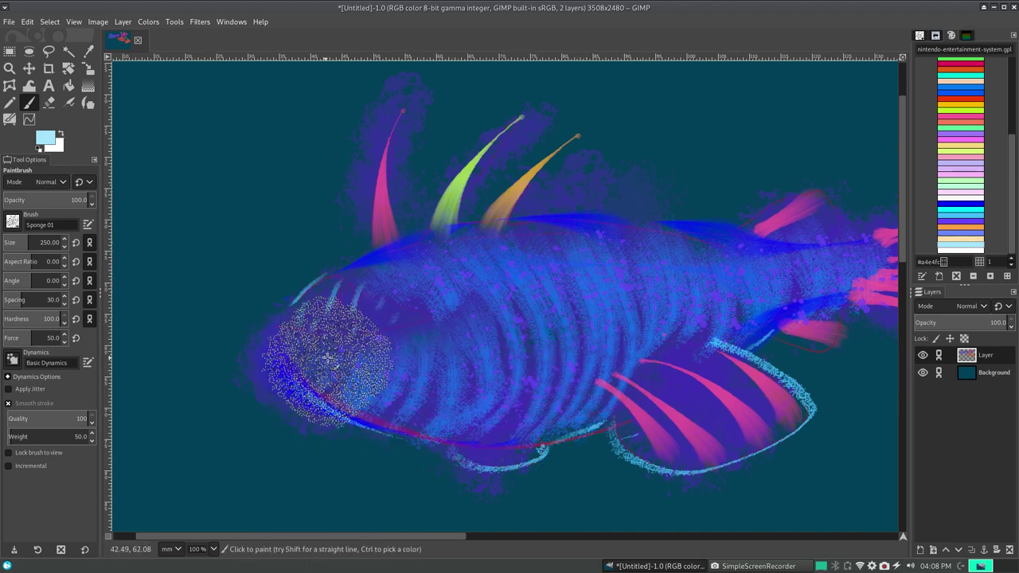
drag(287, 370, 589, 403)
drag(326, 351, 591, 379)
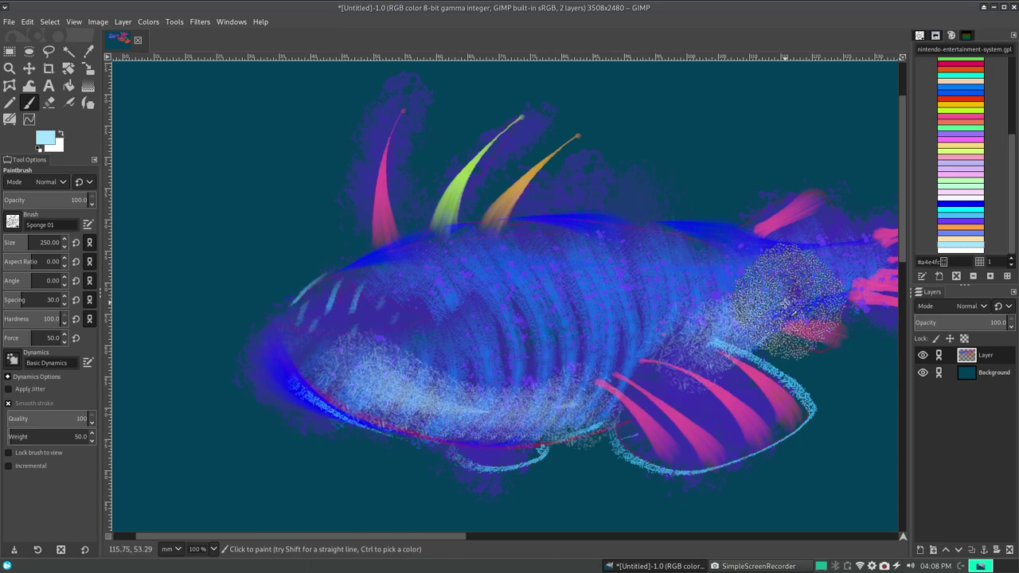
drag(752, 304, 804, 275)
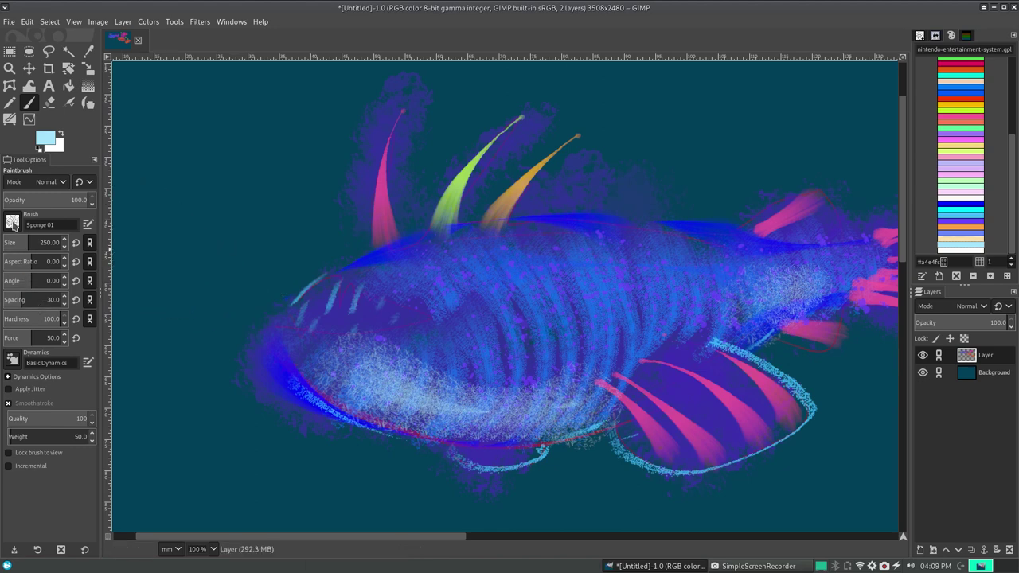
- Try a Sponge 02 stroke across the top of the canvas and undo it
click(12, 224)
click(75, 344)
drag(223, 191, 836, 159)
key(ctrl+z)
- Test Stone Work 01 with two undone strokes, then set the foreground colour to white
click(68, 364)
mouse_move(185, 239)
mouse_down()
mouse_move(286, 139)
mouse_move(390, 111)
mouse_up()
key(ctrl+z)
drag(637, 132, 828, 89)
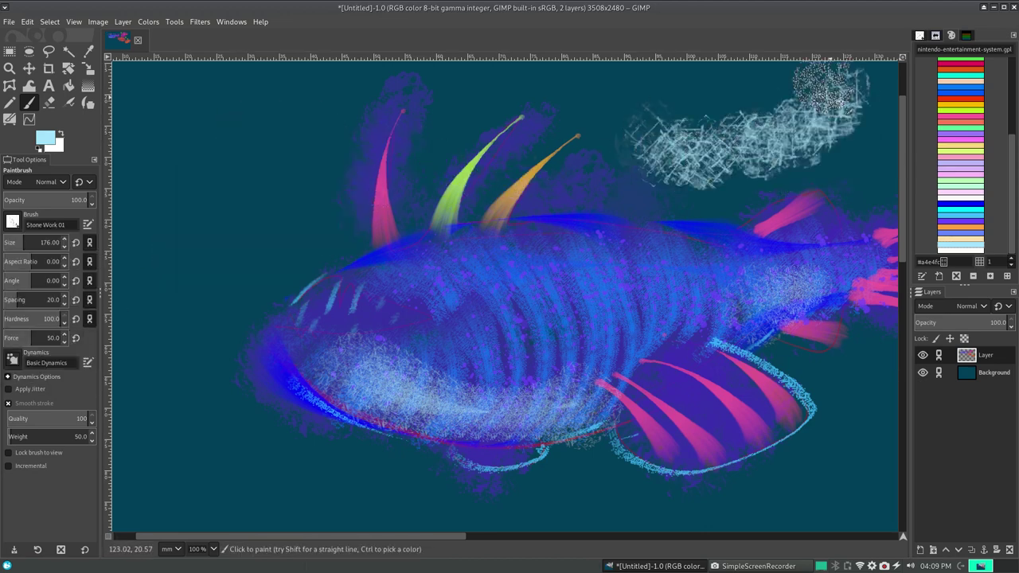
key(ctrl+z)
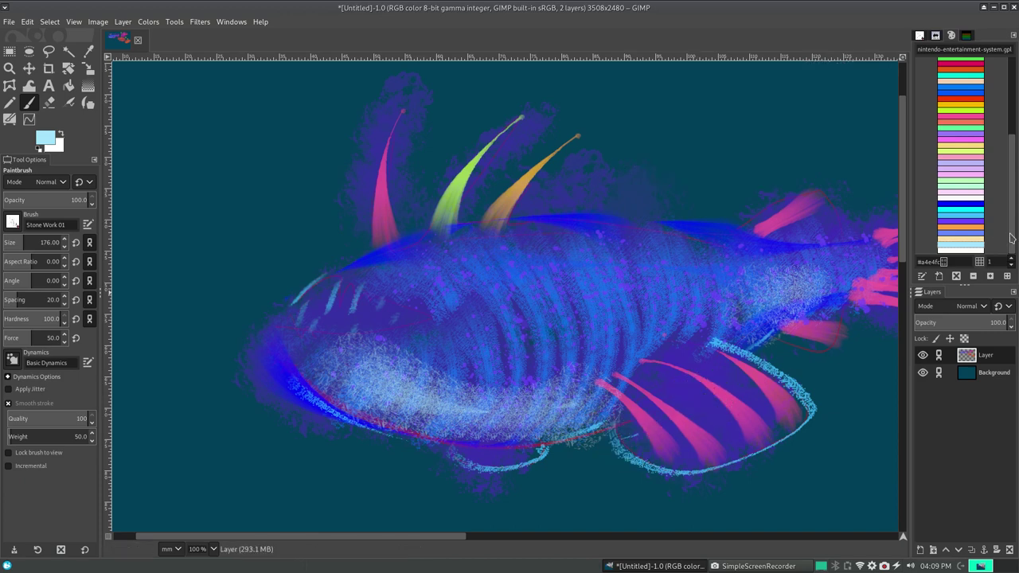
click(978, 253)
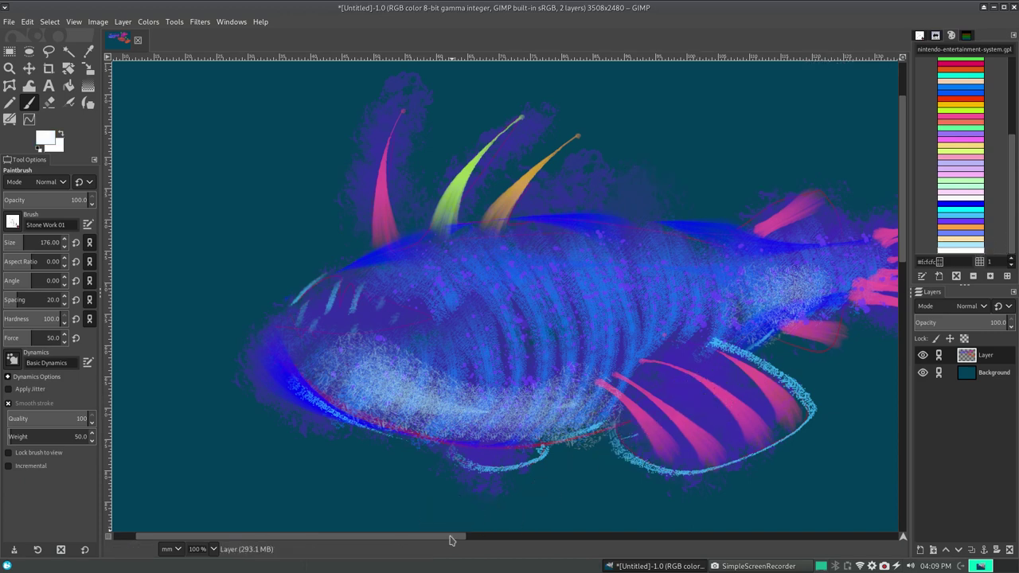
drag(456, 535, 808, 535)
- Paint white Stone Work 01 crackle along the purple, red and orange fish undersides
drag(457, 287, 552, 329)
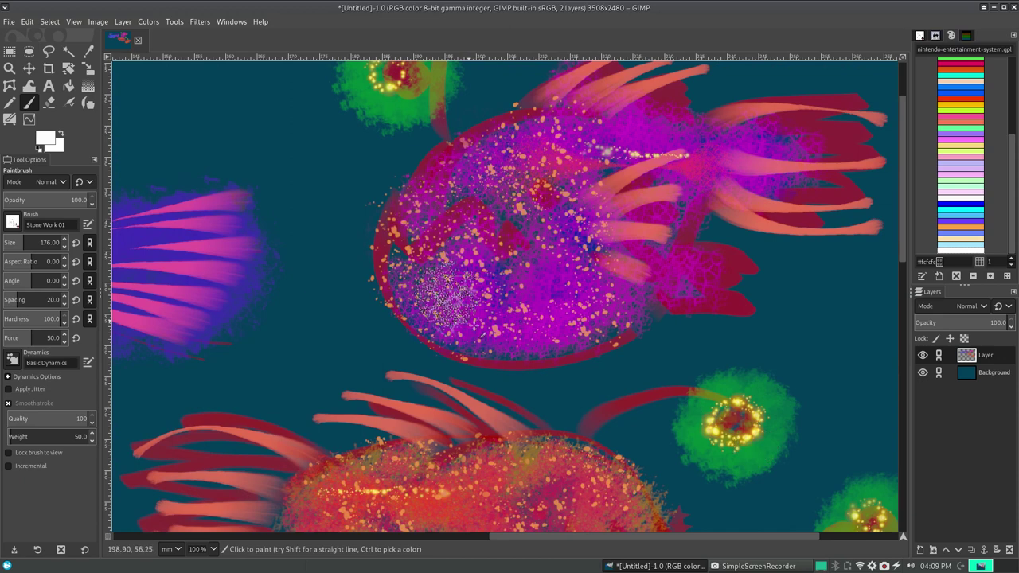
key(ctrl+z)
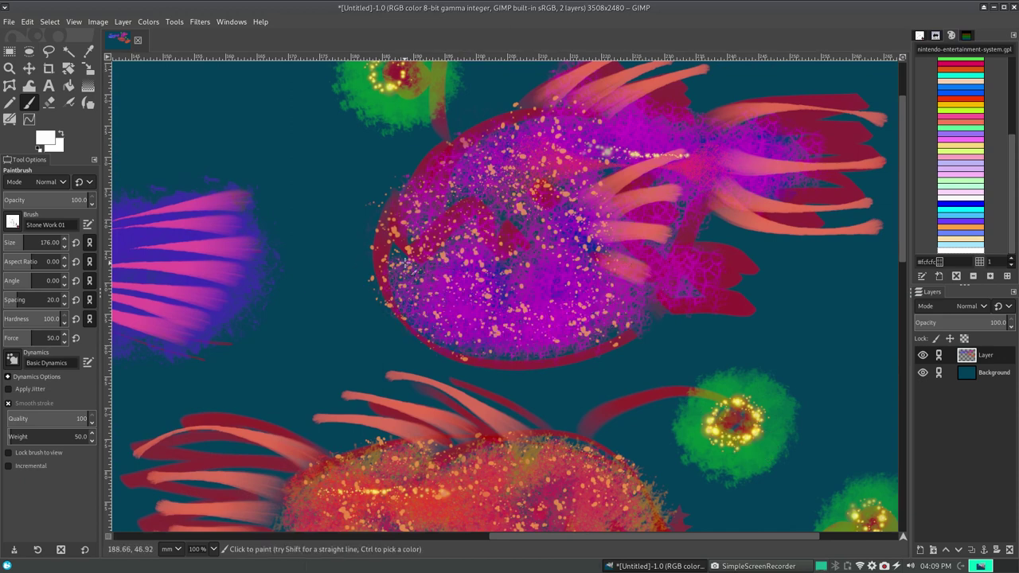
drag(382, 275, 672, 291)
scroll(796, 239, down, 2)
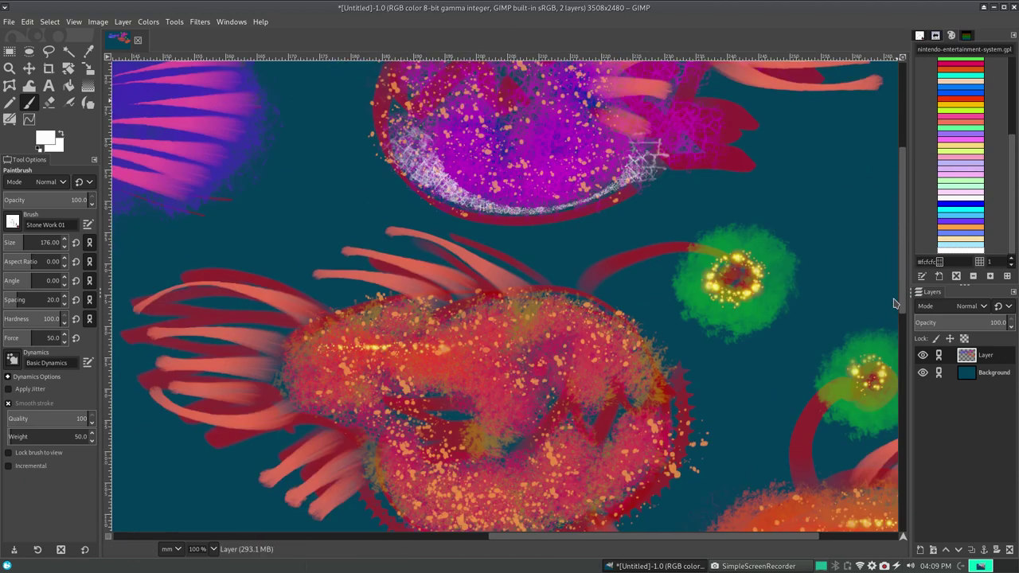
scroll(645, 155, down, 3)
drag(381, 278, 660, 267)
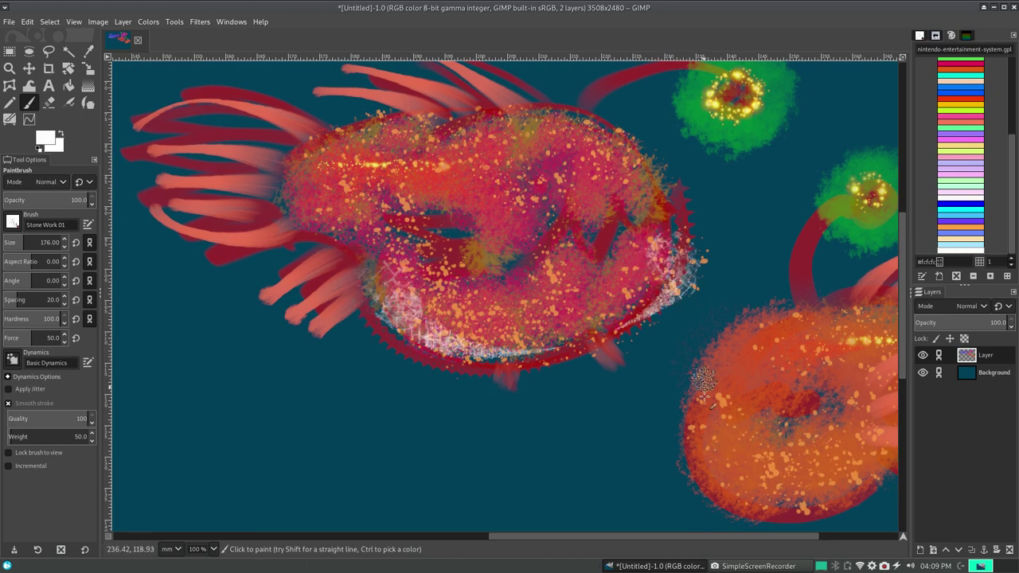
drag(535, 536, 557, 546)
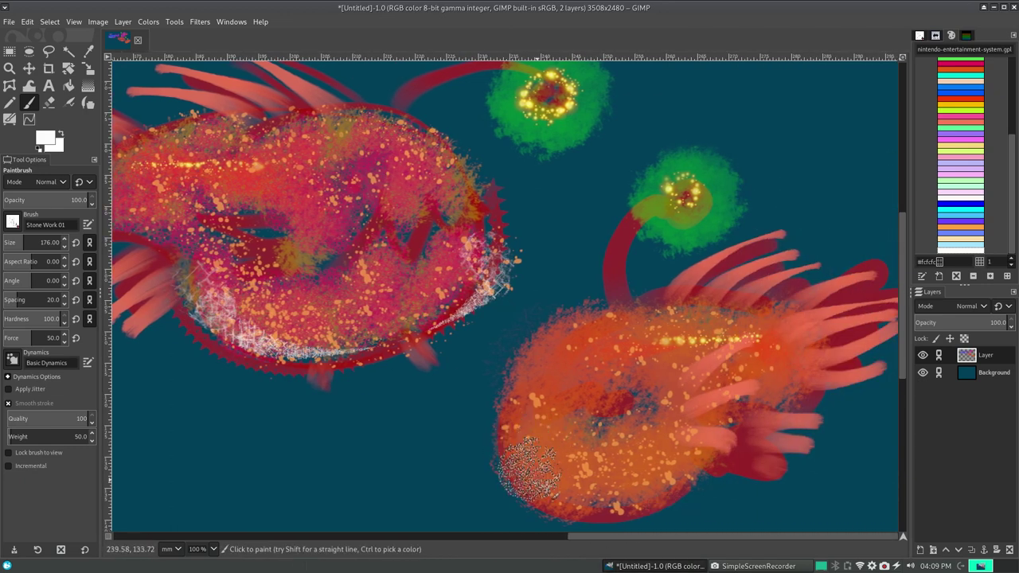
drag(546, 466, 680, 471)
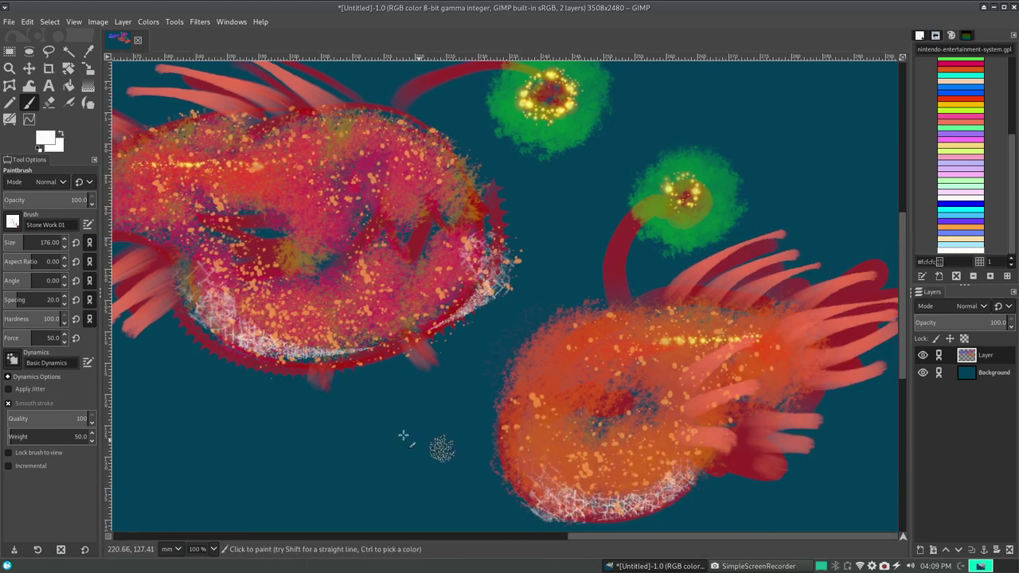
click(13, 223)
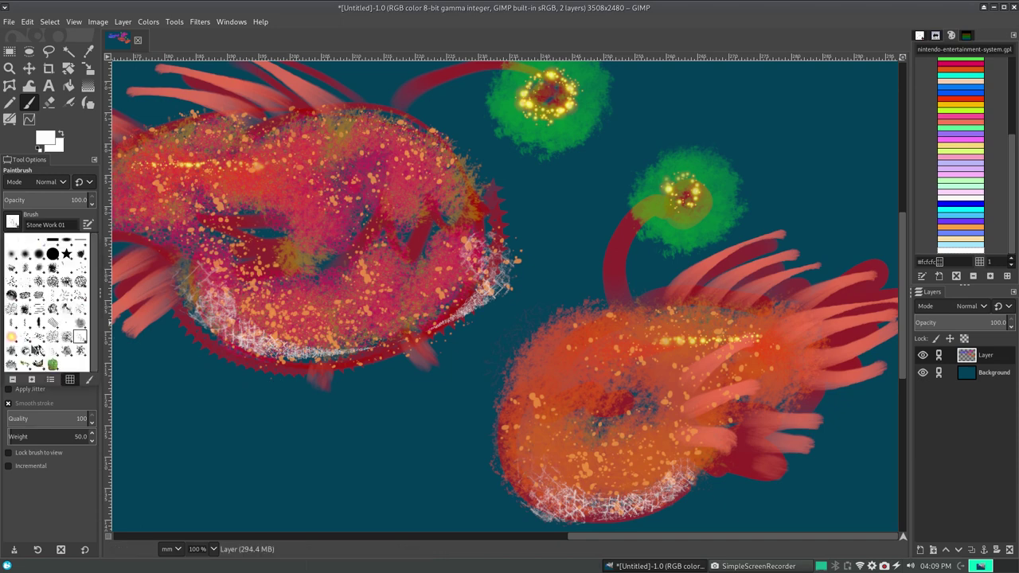
- Try white Texture 01 and Texture 02 strokes on the canvas, undoing each
double_click(35, 350)
mouse_move(231, 481)
mouse_down()
mouse_move(237, 443)
mouse_move(199, 414)
mouse_up()
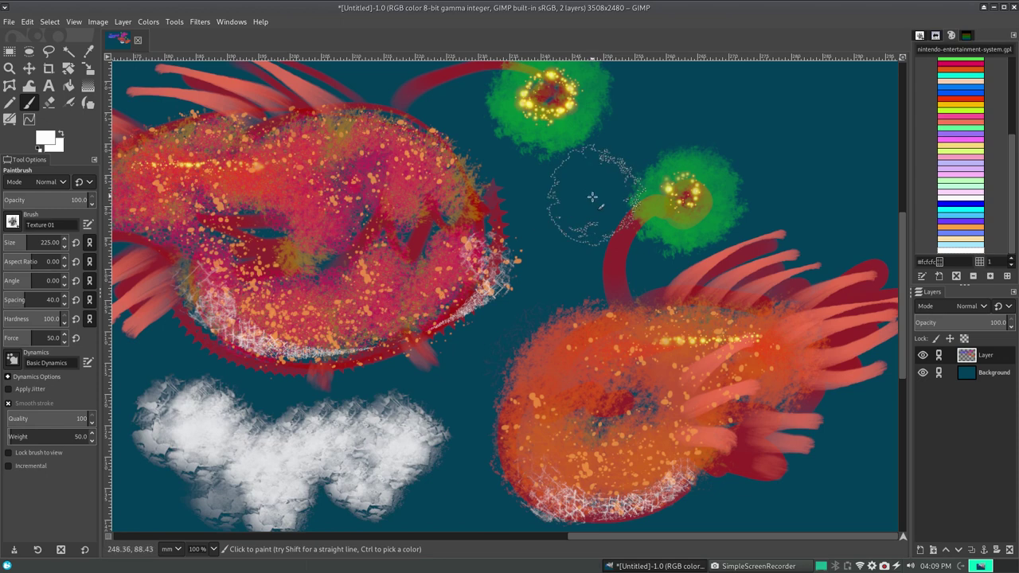
drag(592, 197, 812, 155)
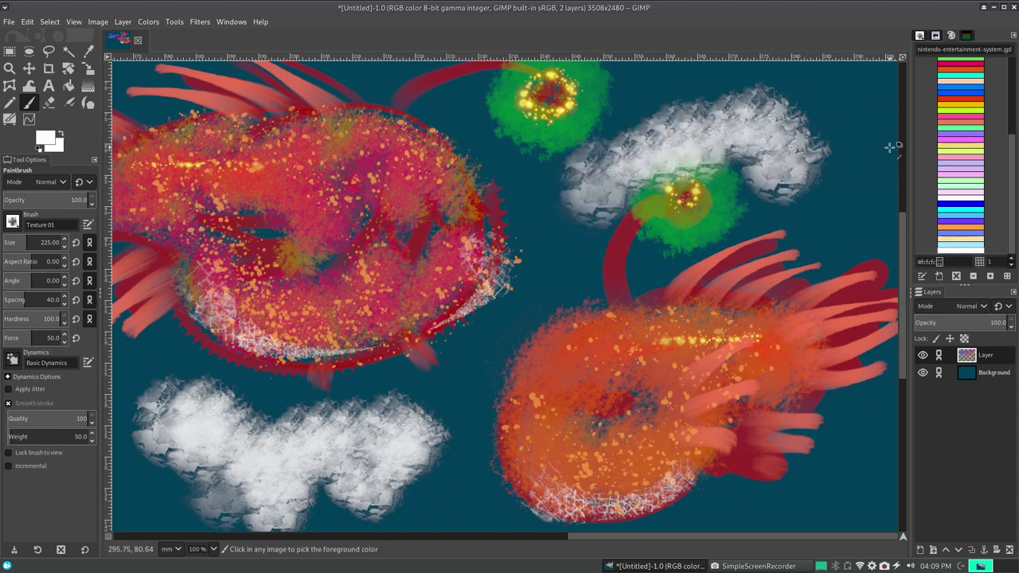
key(ctrl+z)
key(ctrl+z)
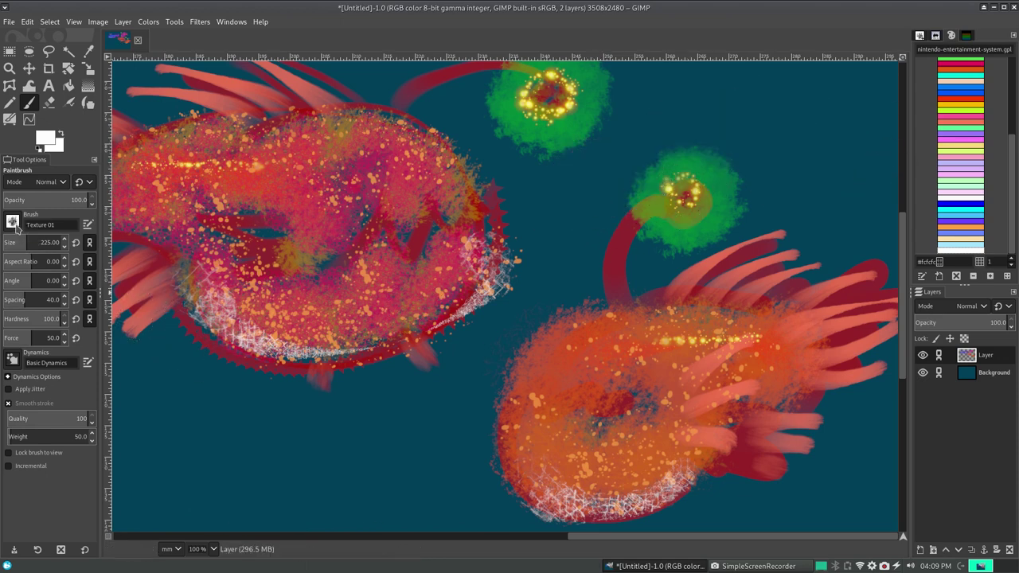
click(13, 224)
double_click(27, 363)
drag(143, 477, 410, 461)
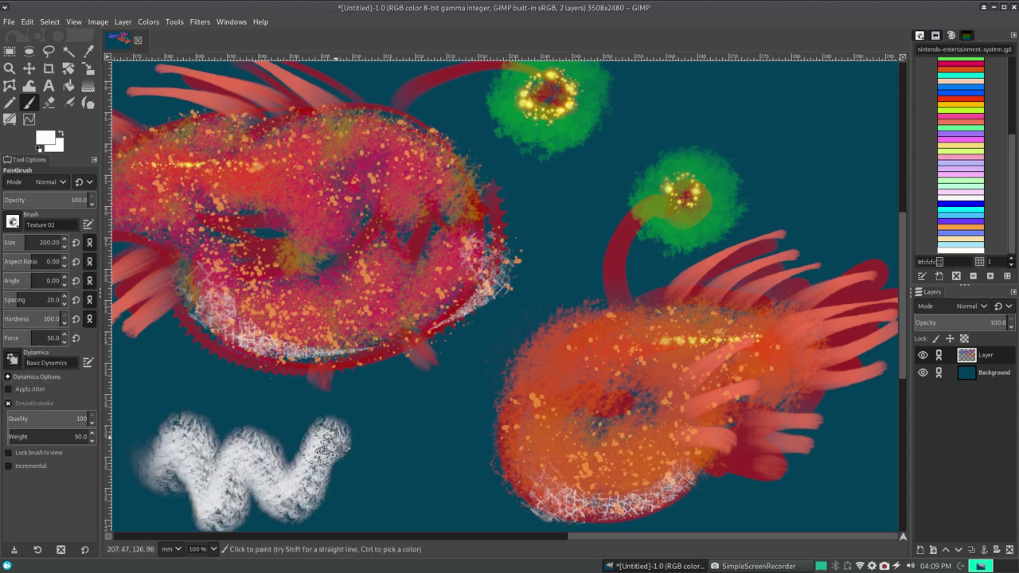
key(ctrl+z)
- Try Texture Hose 01 and Texture Hose 02 W-shaped strokes at lower left, undoing both
click(14, 223)
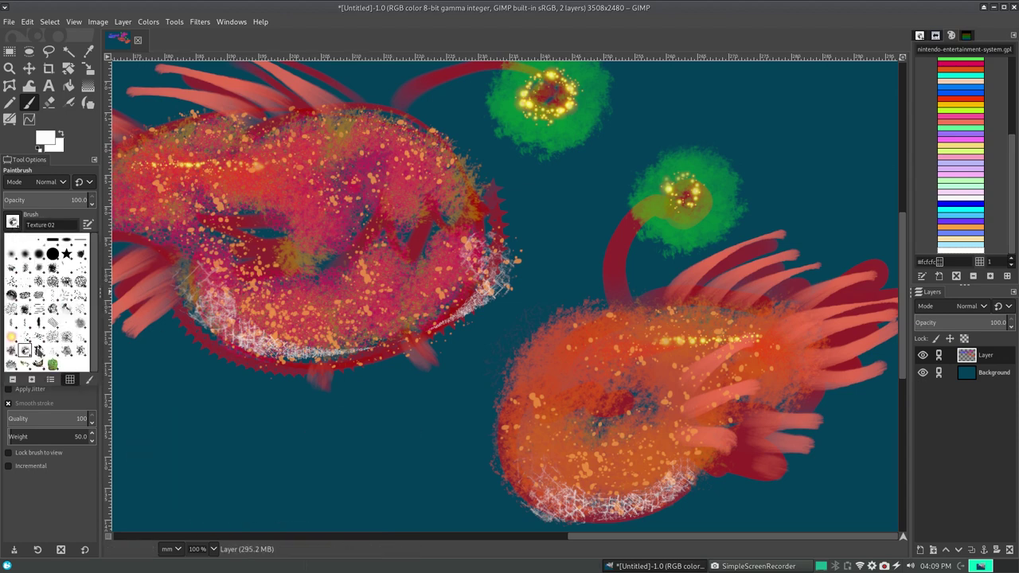
double_click(38, 350)
drag(128, 446, 418, 341)
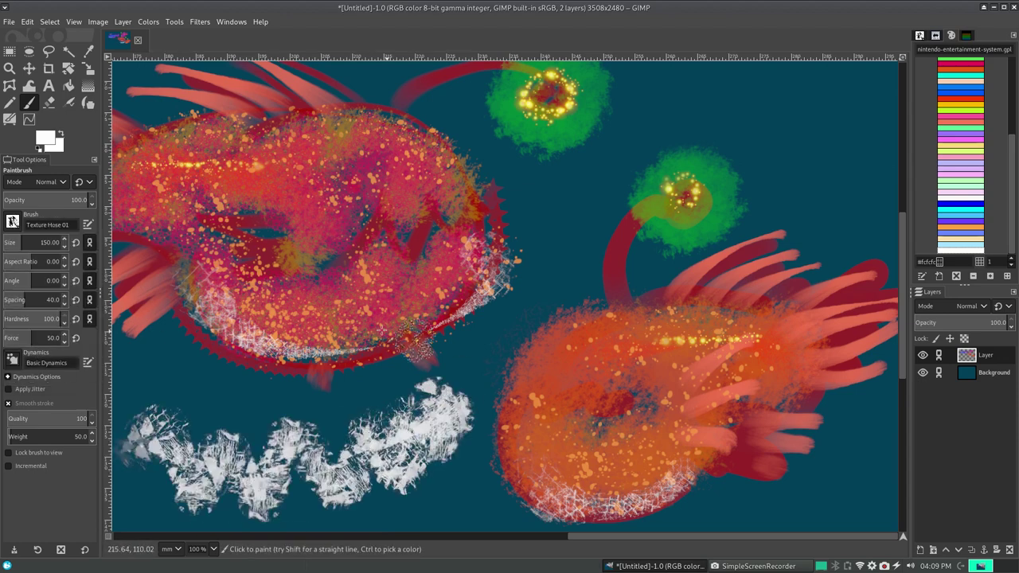
key(ctrl+z)
click(14, 223)
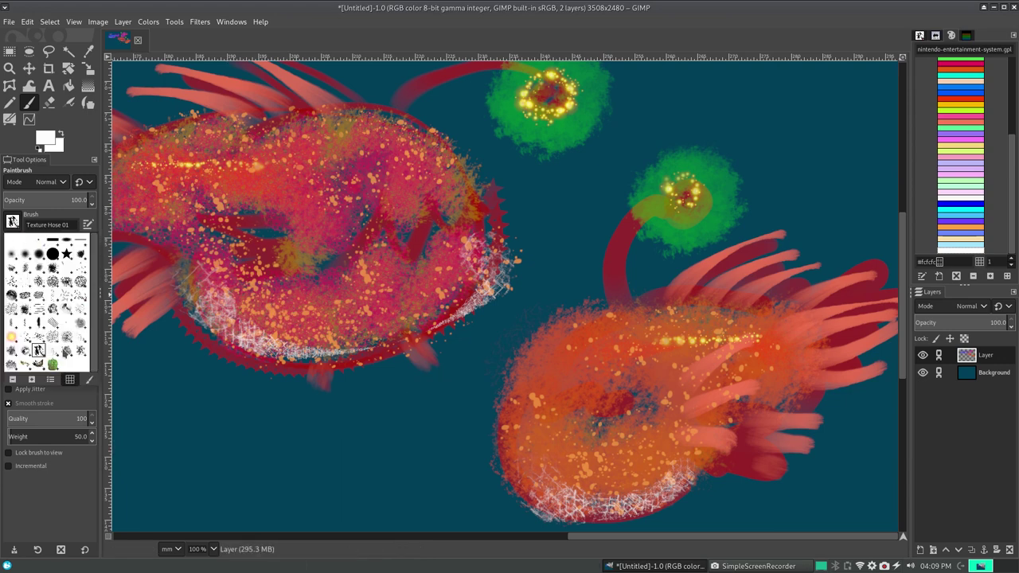
double_click(53, 351)
drag(136, 443, 355, 416)
key(ctrl+z)
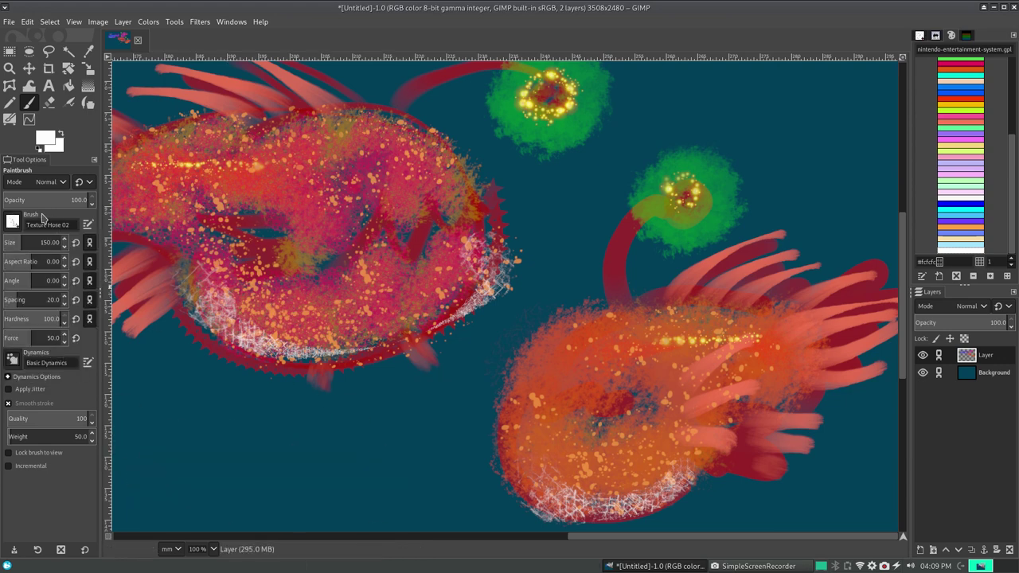
- Test Texture Hose 03 strokes at lower left and on the right fish, undoing each
click(13, 223)
double_click(72, 356)
drag(159, 430, 338, 442)
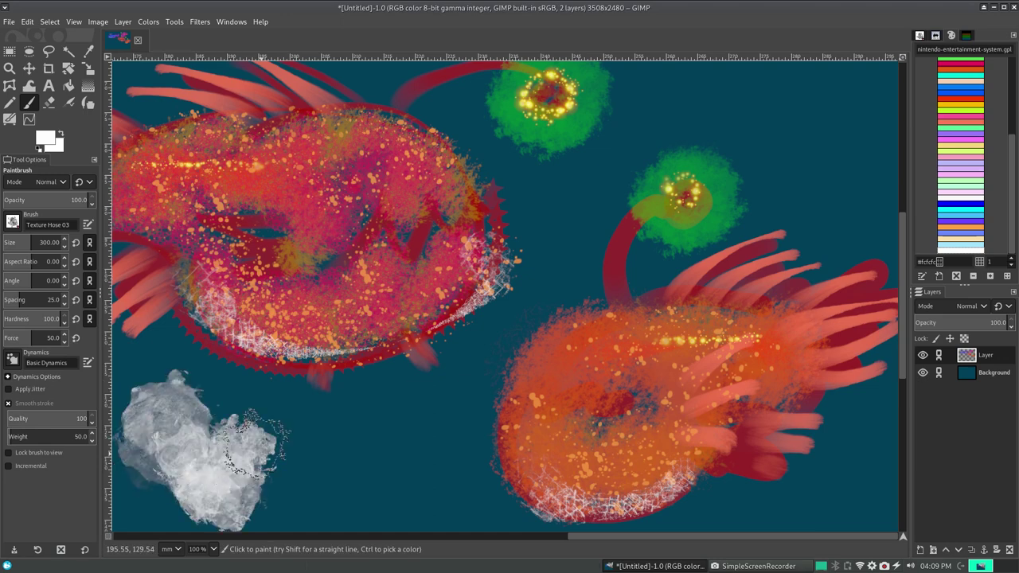
key(ctrl+z)
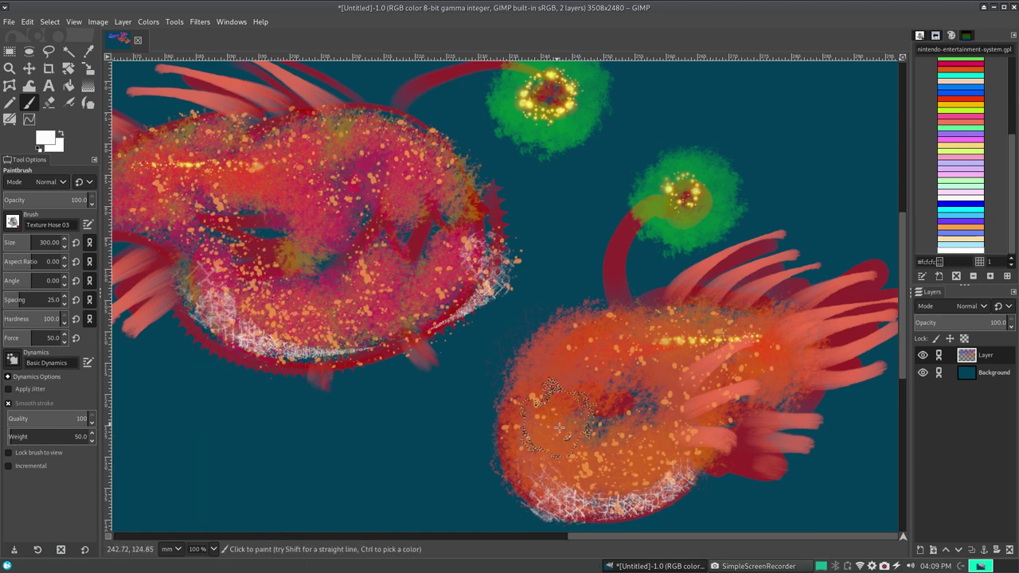
drag(616, 400, 629, 407)
key(ctrl+z)
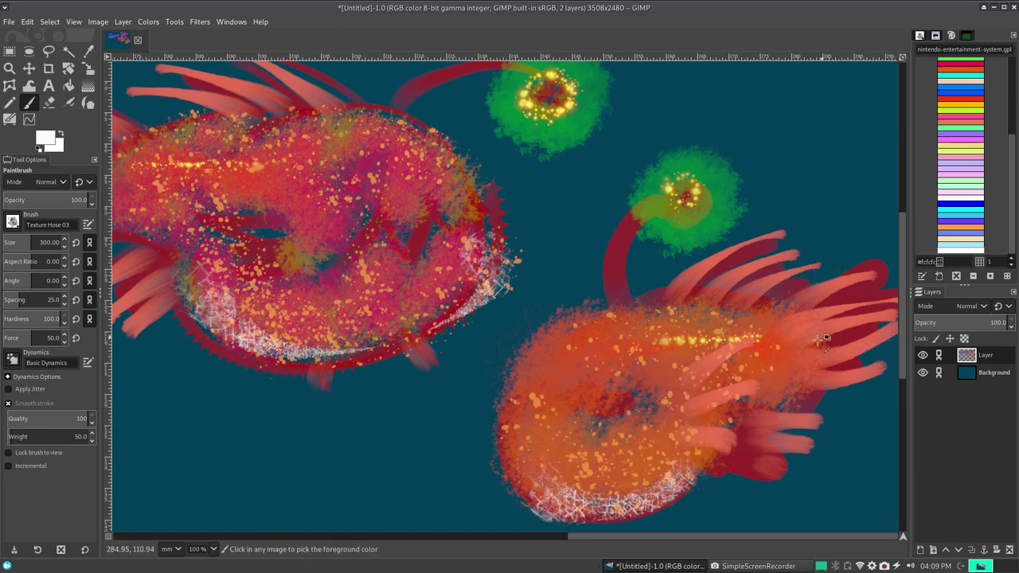
drag(672, 322, 573, 287)
key(ctrl+z)
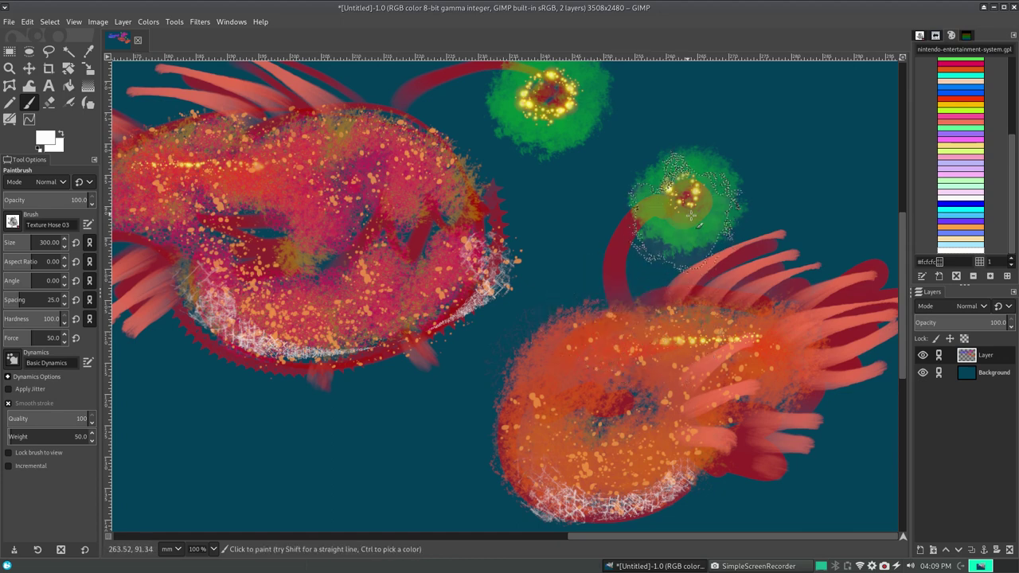
- Dab white Texture Hose 03 texture onto both green glowing blobs above the right fish
click(692, 187)
key(ctrl+z)
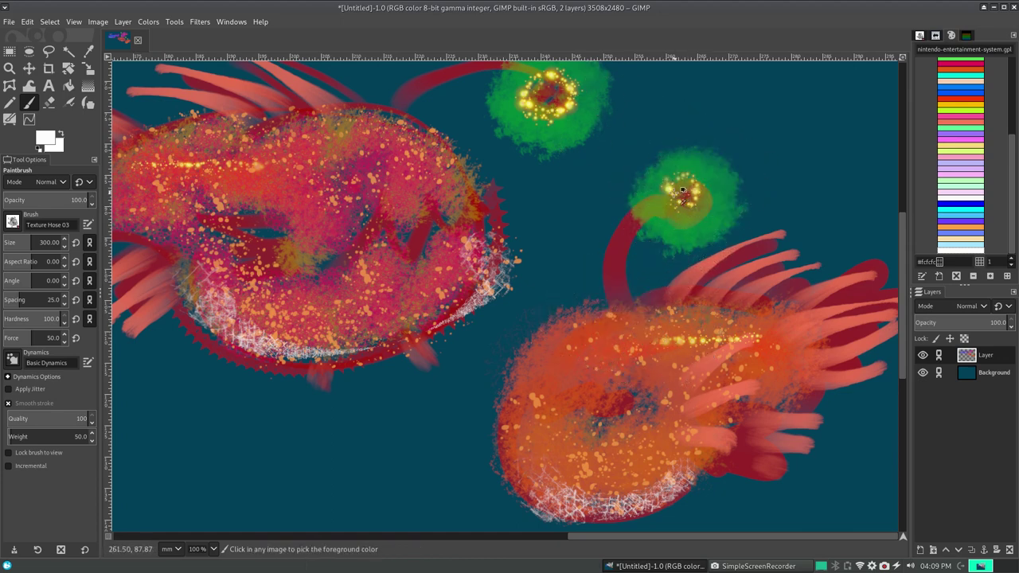
click(690, 199)
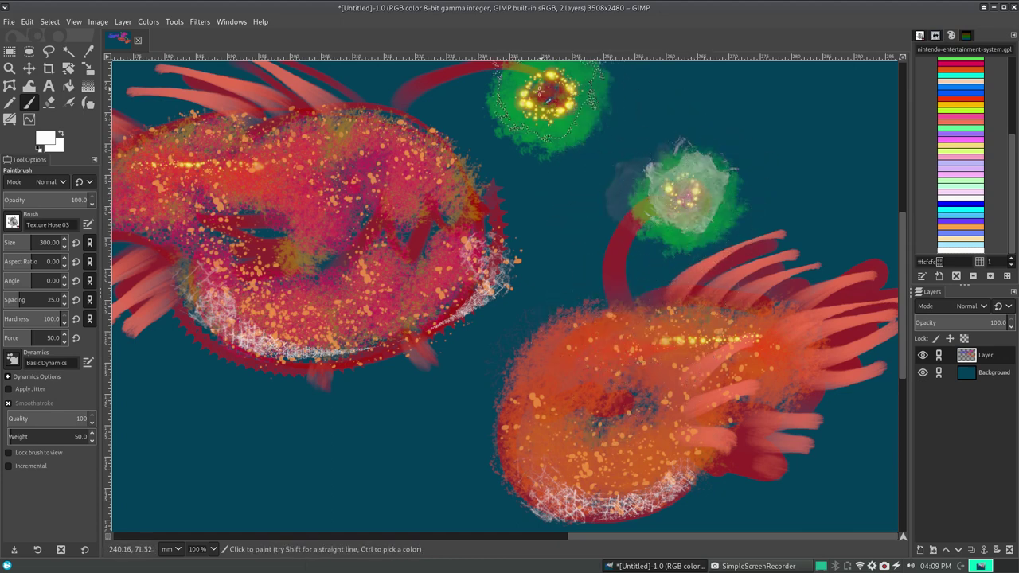
click(546, 121)
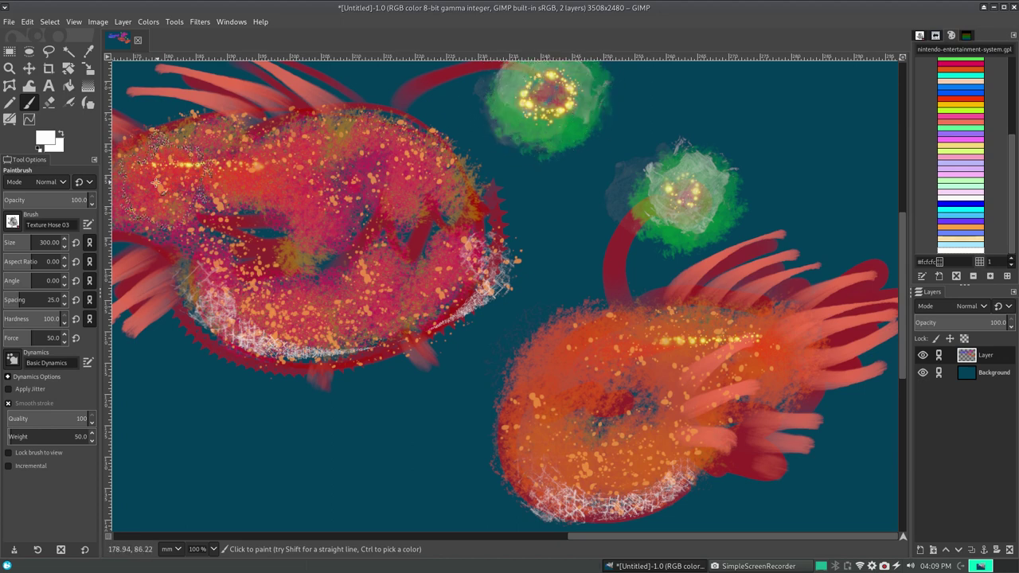
- Paint a white spiky Vegetation 01 stroke in the lower-left canvas
click(16, 223)
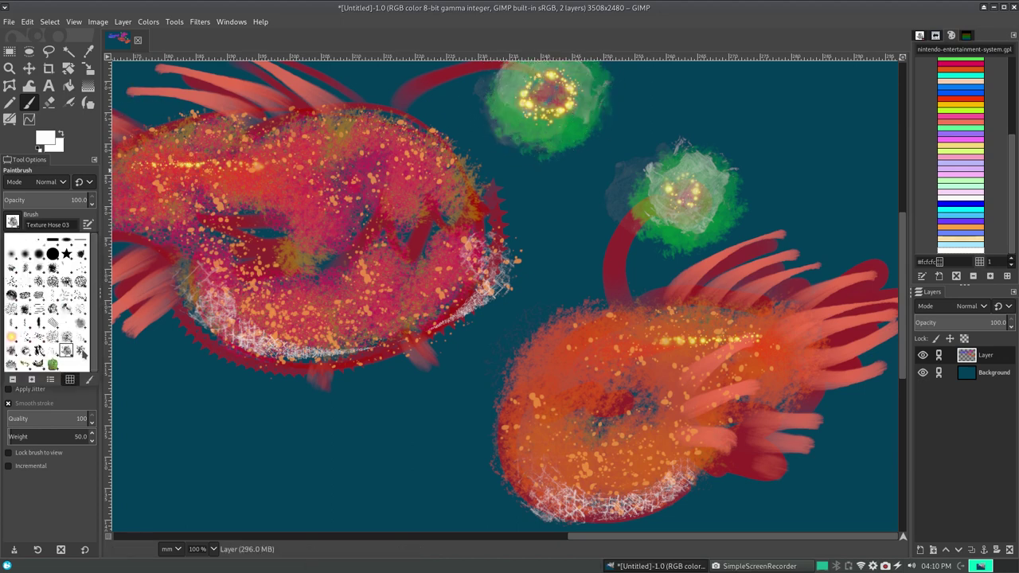
click(82, 354)
drag(171, 498, 457, 398)
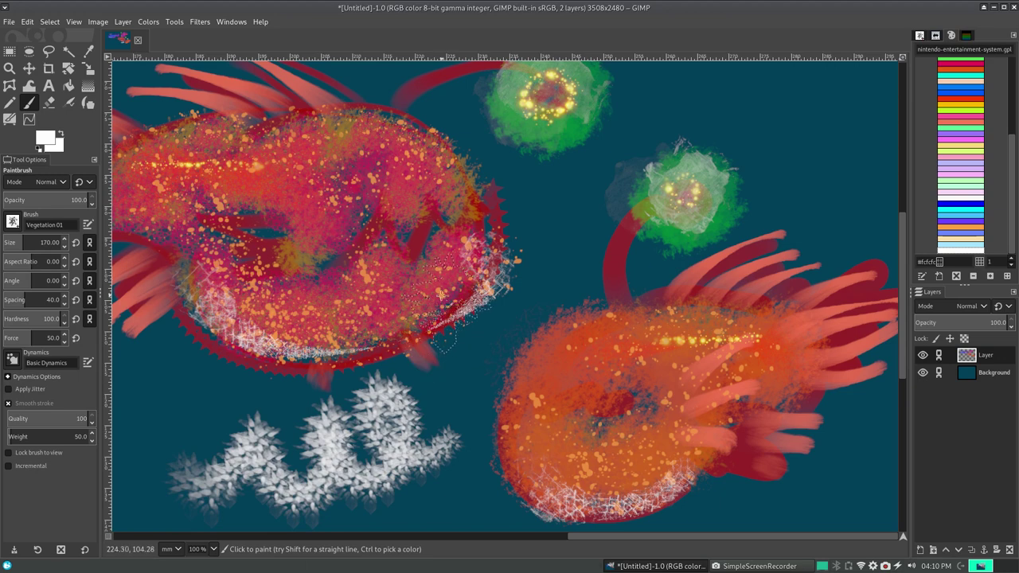
- Remove the Vegetation 01 stroke and try Vegetation 02 strokes, undoing them all
key(ctrl+z)
click(12, 222)
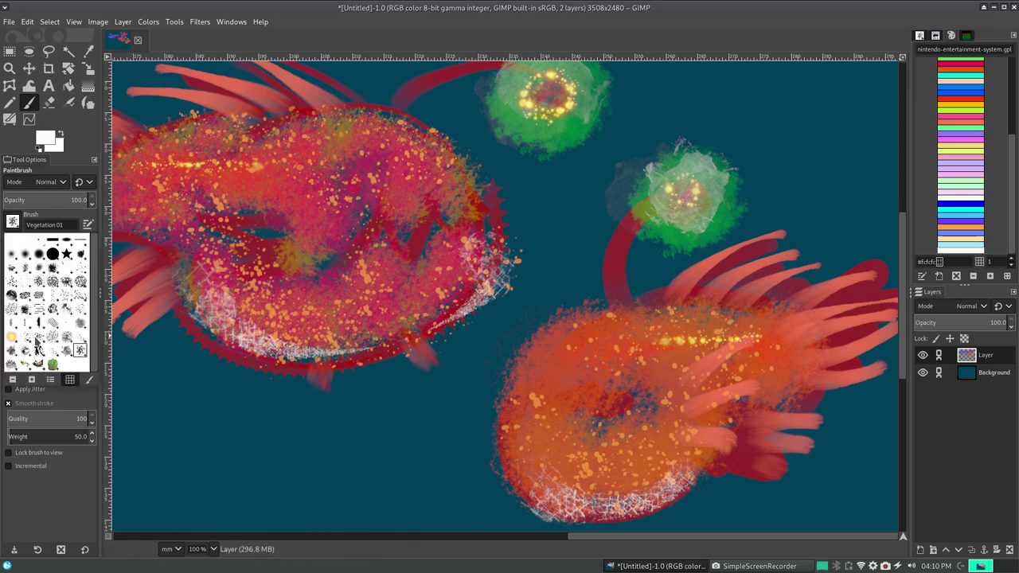
click(14, 367)
drag(155, 454, 454, 434)
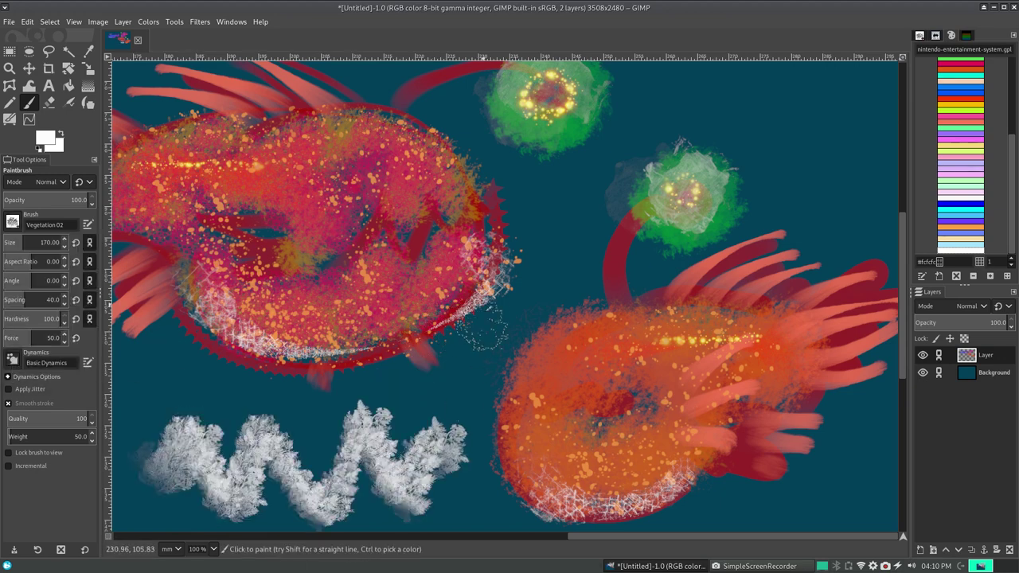
key(ctrl+z)
drag(701, 350, 752, 437)
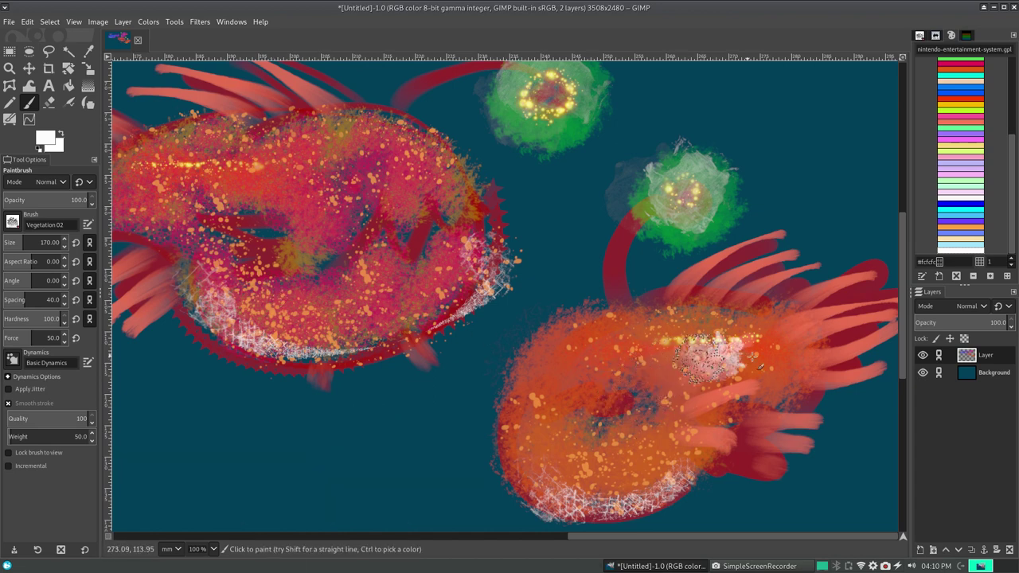
key(ctrl+z)
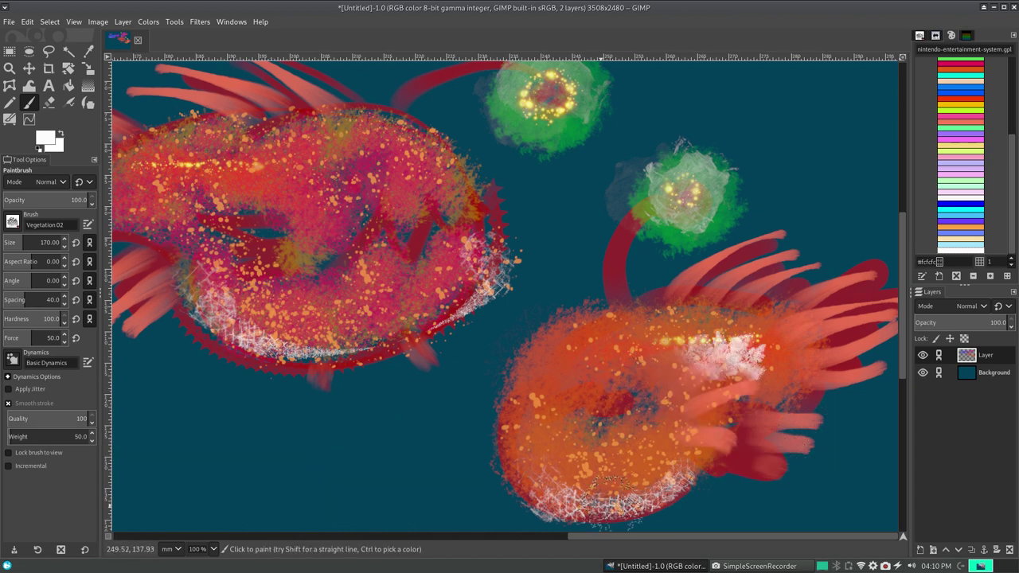
key(ctrl+z)
- Paint the blue striped fish's mid-body with soft periwinkle #6888fc texture after undoing white trials
drag(569, 539, 203, 538)
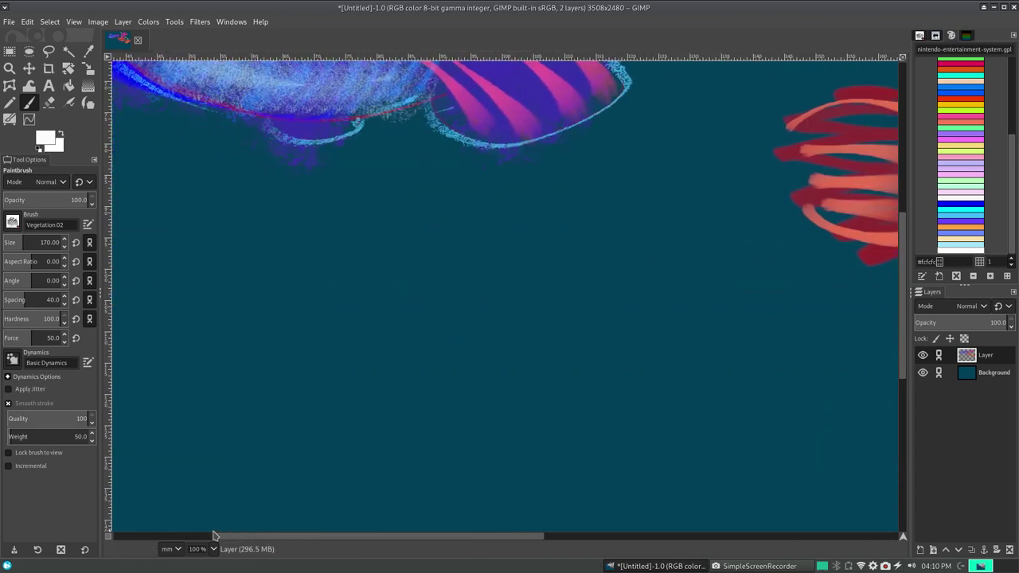
drag(903, 366, 903, 282)
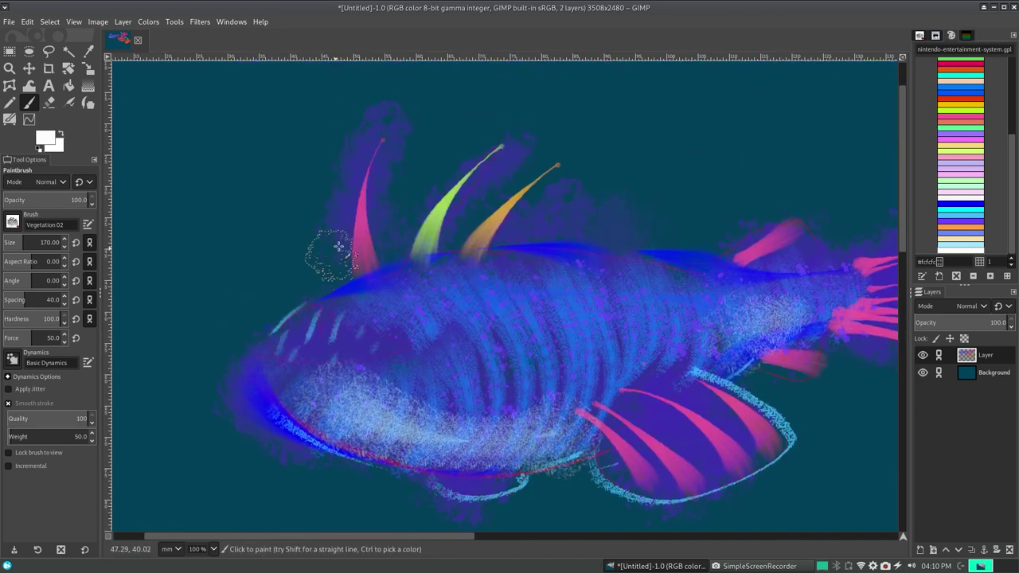
drag(370, 275, 557, 266)
key(ctrl+z)
mouse_move(446, 267)
mouse_down()
mouse_move(535, 379)
mouse_move(658, 325)
mouse_up()
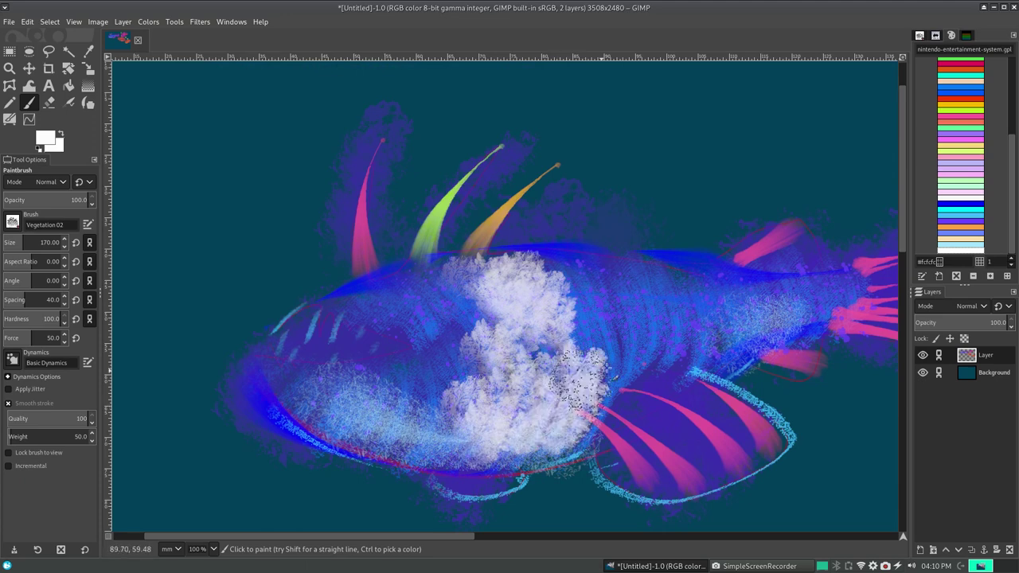
key(ctrl+z)
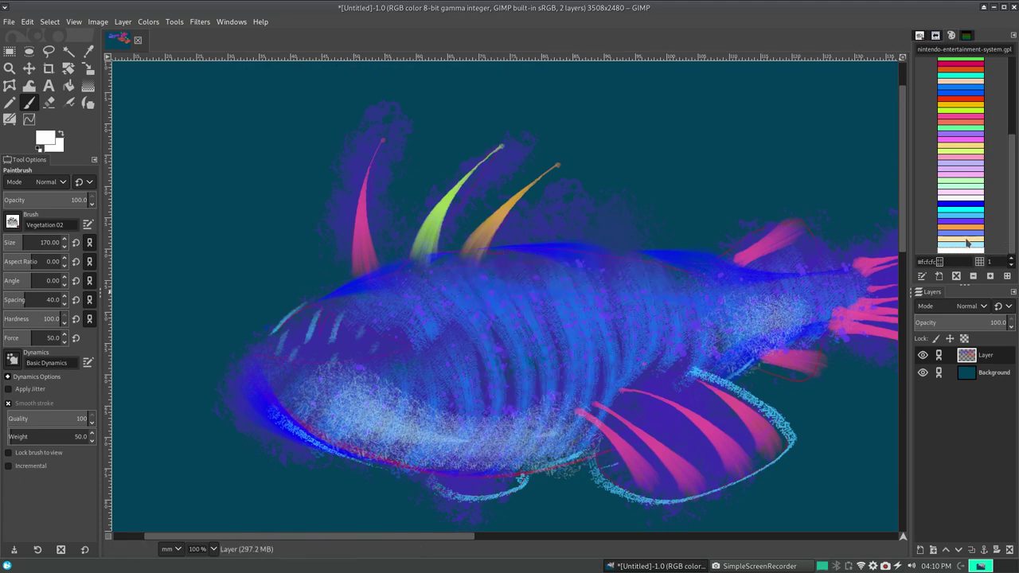
click(958, 249)
mouse_move(514, 259)
mouse_down()
mouse_move(605, 342)
mouse_move(557, 414)
mouse_move(488, 310)
mouse_move(406, 271)
mouse_move(446, 358)
mouse_move(406, 414)
mouse_move(434, 350)
mouse_move(538, 268)
mouse_move(542, 382)
mouse_move(653, 327)
mouse_move(673, 338)
mouse_move(733, 334)
mouse_move(764, 282)
mouse_move(812, 311)
mouse_move(852, 293)
mouse_up()
- Try a green Vine stroke and undo it, then browse brushes and choose 2. Block 02
click(13, 225)
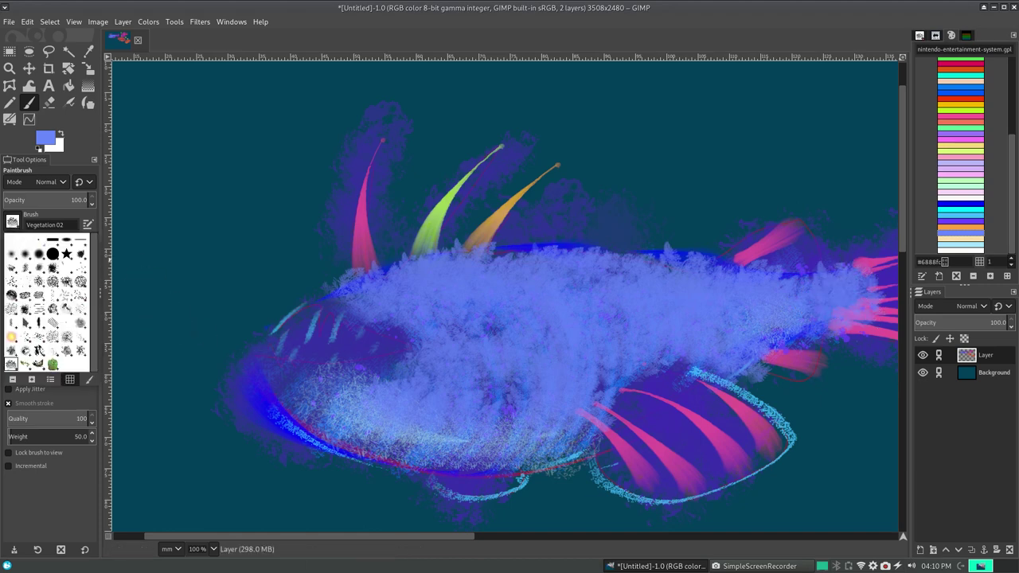
click(26, 366)
mouse_move(143, 227)
mouse_down()
mouse_move(163, 243)
mouse_move(248, 138)
mouse_move(287, 213)
mouse_move(191, 351)
mouse_move(187, 470)
mouse_move(305, 500)
mouse_up()
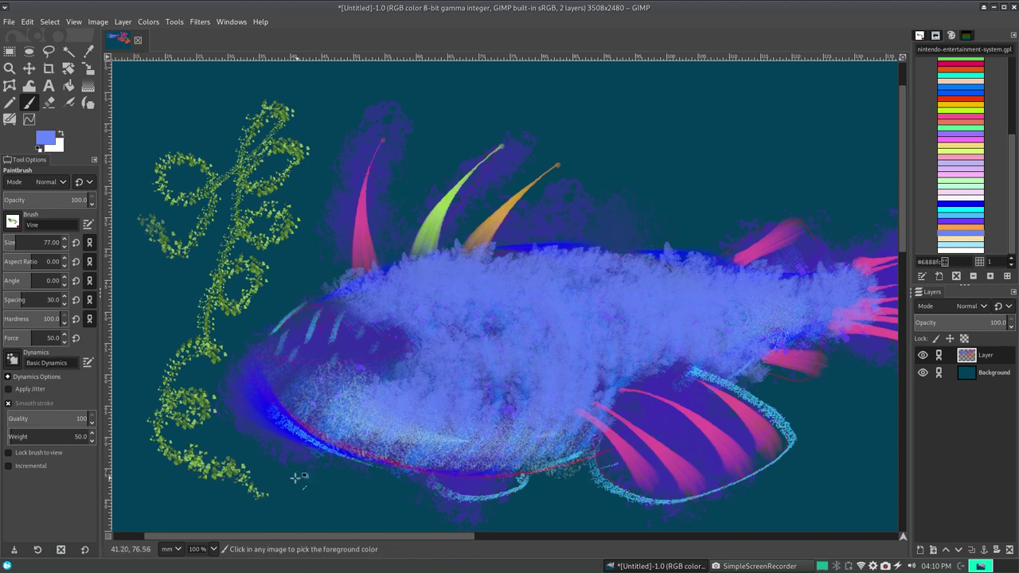
key(ctrl+z)
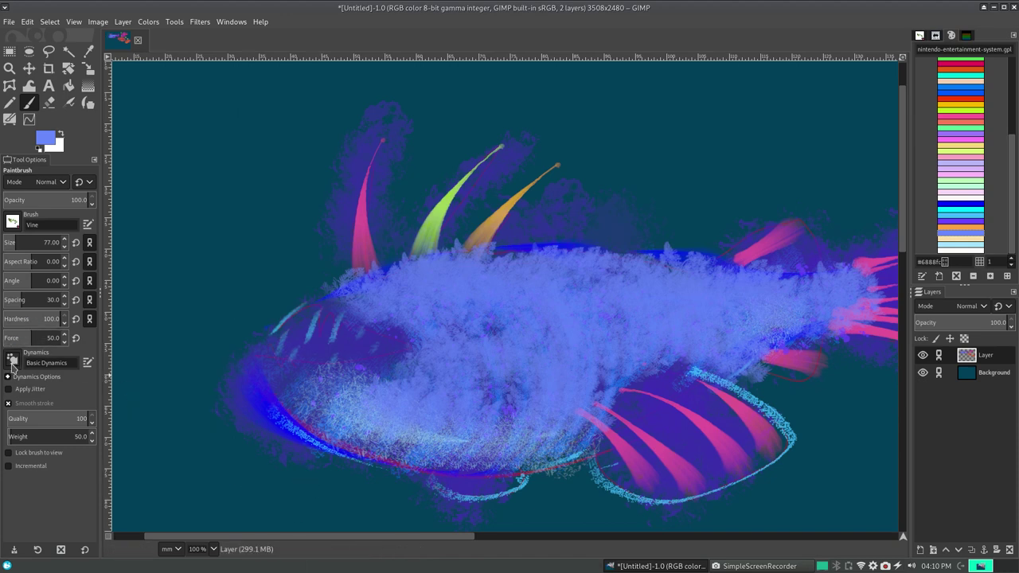
click(18, 227)
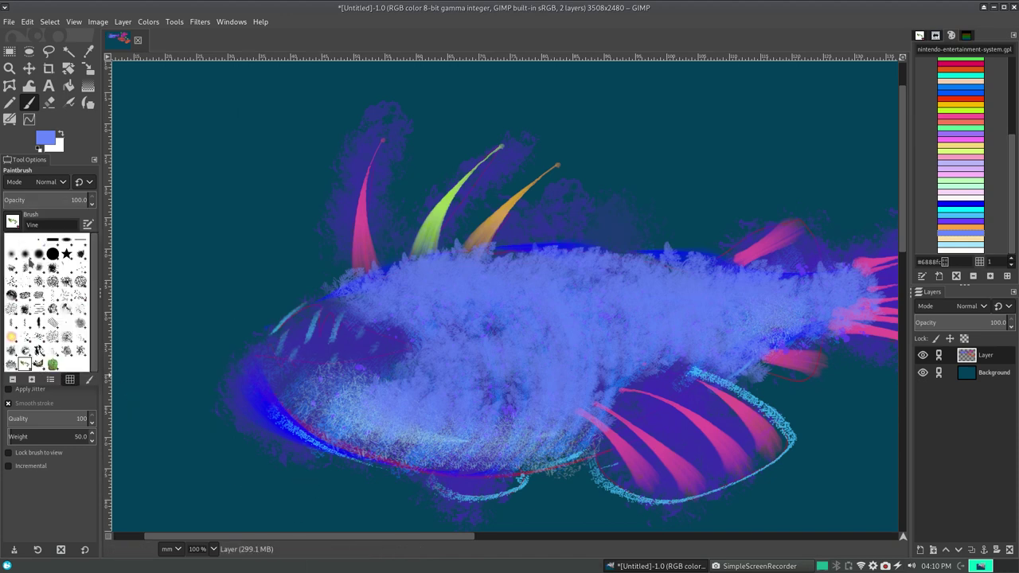
click(37, 364)
click(52, 365)
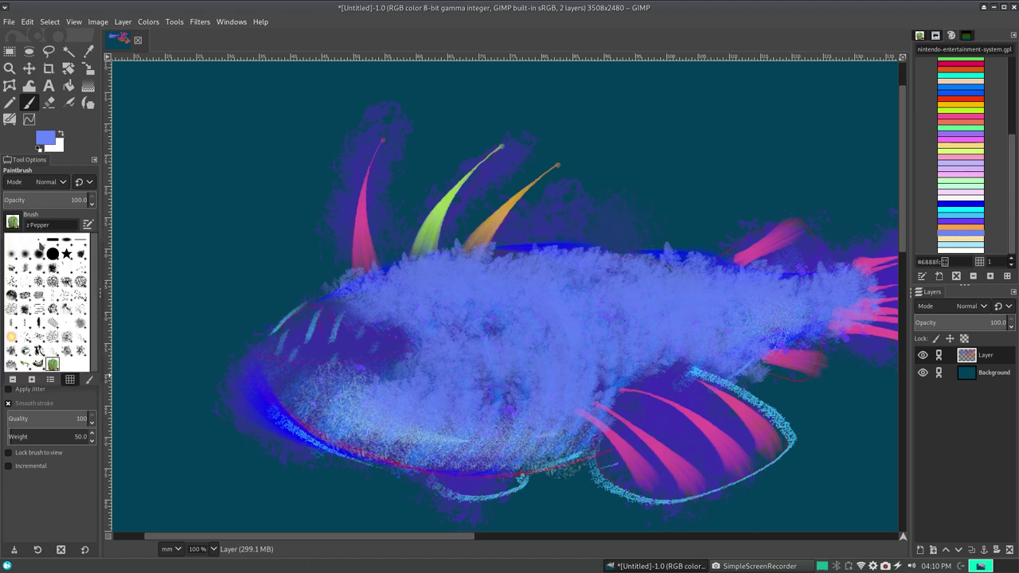
double_click(51, 242)
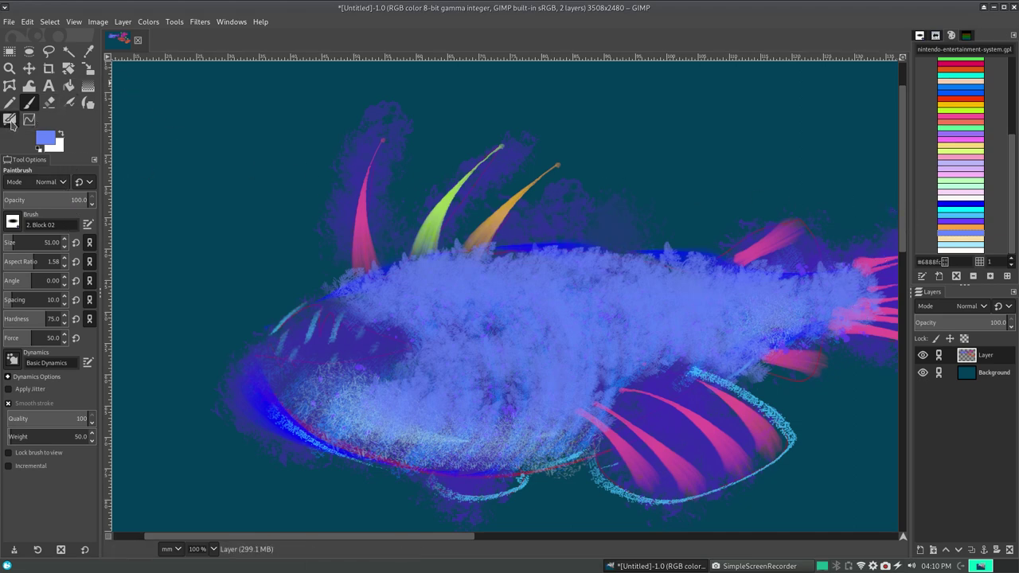
- Switch to the MyPaint Brush tool with its Brushes list, undoing a blue test dab and loop
click(10, 119)
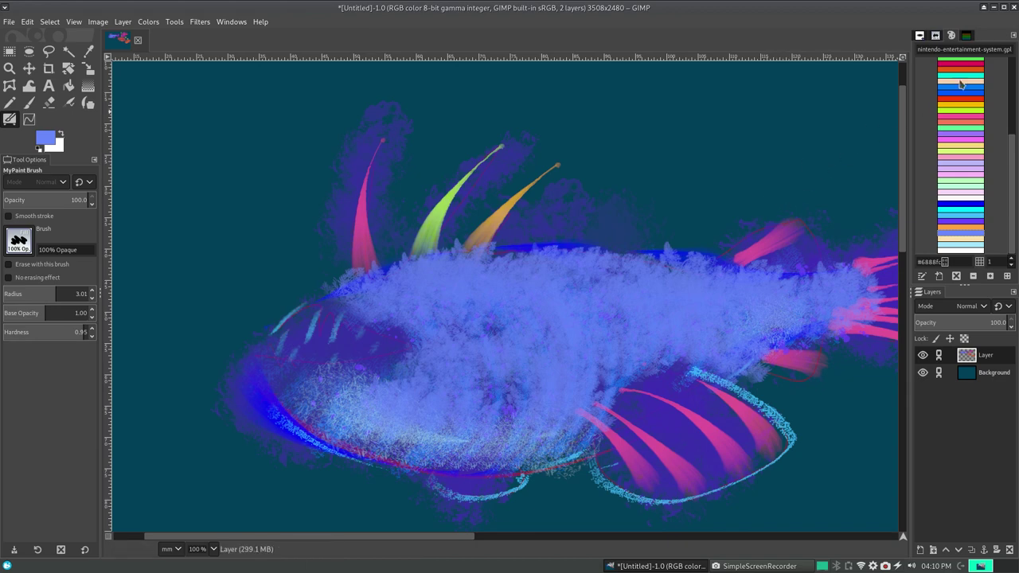
click(936, 37)
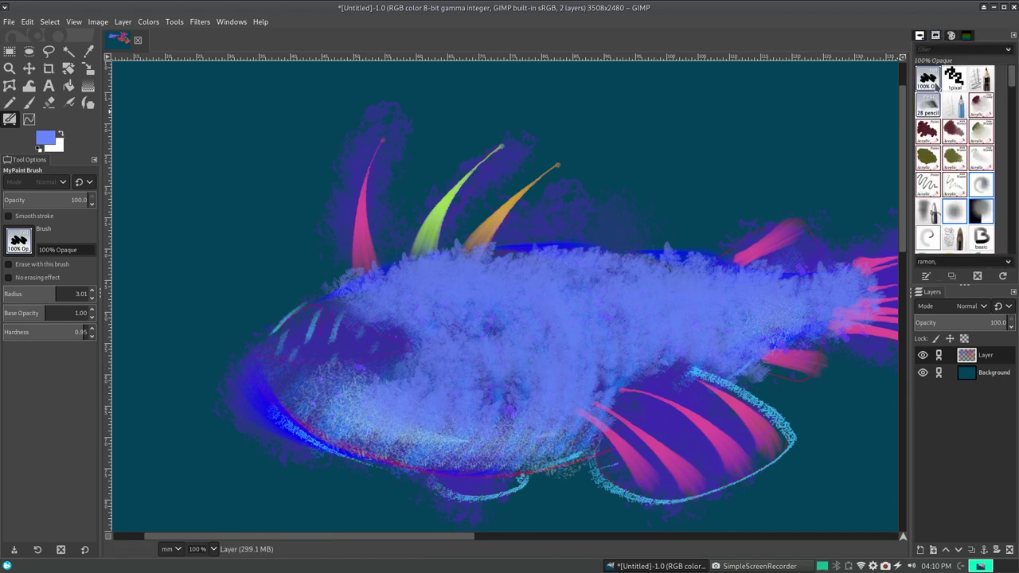
click(753, 135)
mouse_move(766, 165)
mouse_down()
mouse_move(726, 110)
mouse_move(800, 171)
mouse_up()
key(ctrl+z)
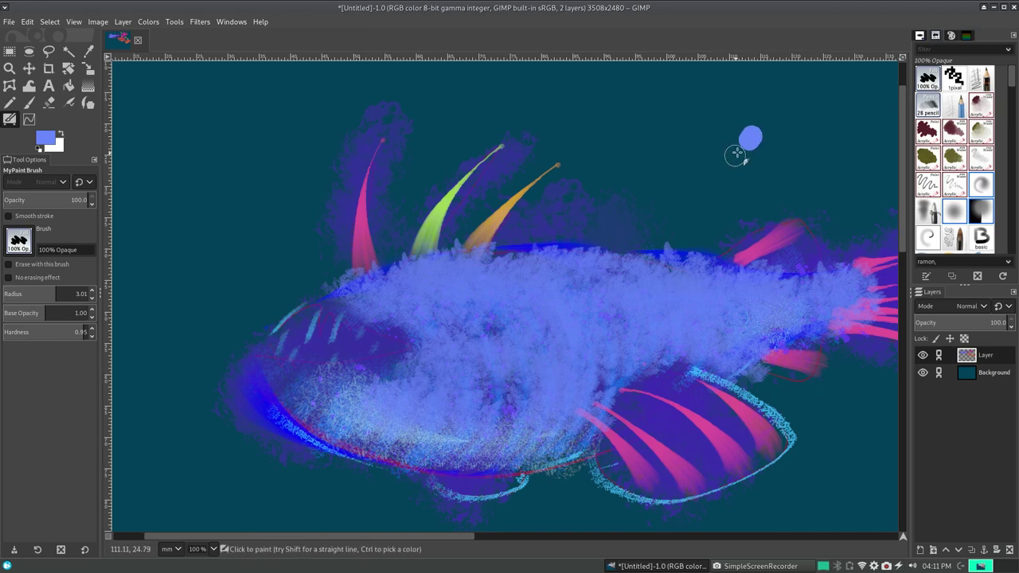
key(ctrl+z)
- Test 1pixel and 2B pencil strokes, settle on 2B pencil #1, and clear the layer
click(952, 86)
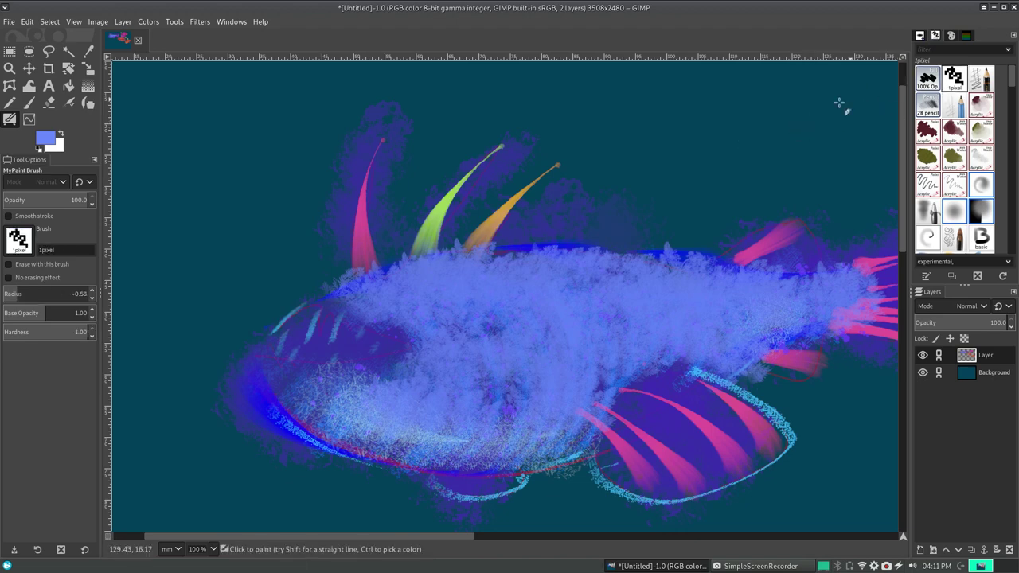
mouse_move(665, 141)
mouse_down()
mouse_move(716, 141)
mouse_move(733, 159)
mouse_move(773, 171)
mouse_up()
key(ctrl+z)
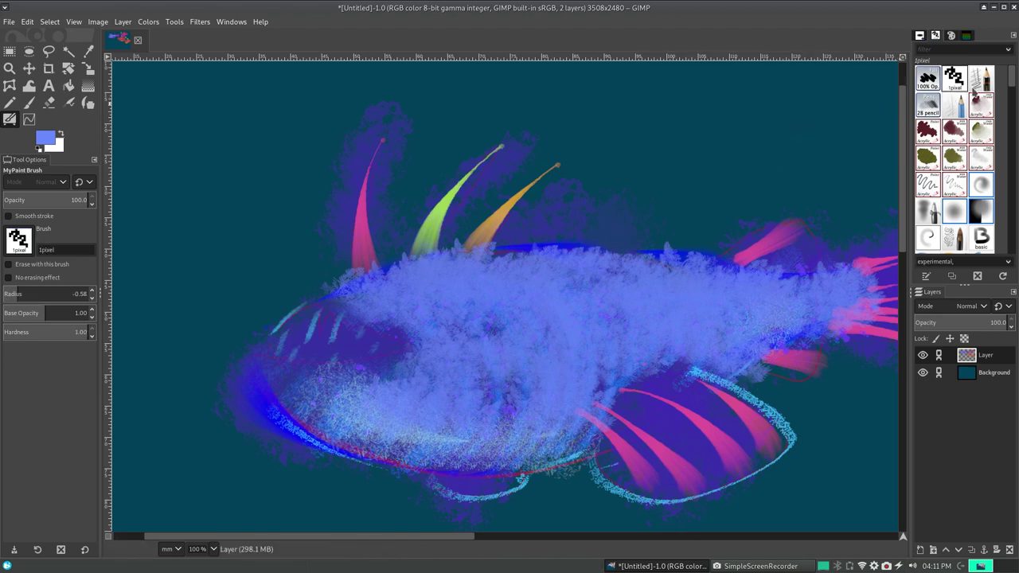
click(927, 103)
mouse_move(712, 147)
mouse_down()
mouse_move(767, 164)
mouse_move(840, 152)
mouse_up()
key(ctrl+z)
click(927, 104)
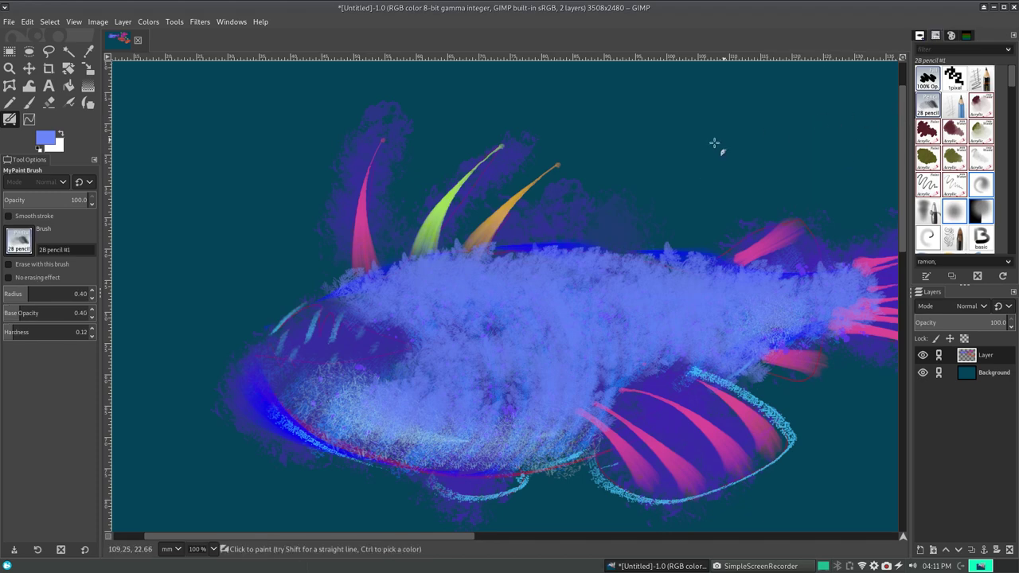
mouse_move(716, 141)
mouse_down()
mouse_move(692, 160)
mouse_move(749, 183)
mouse_up()
key(ctrl+z)
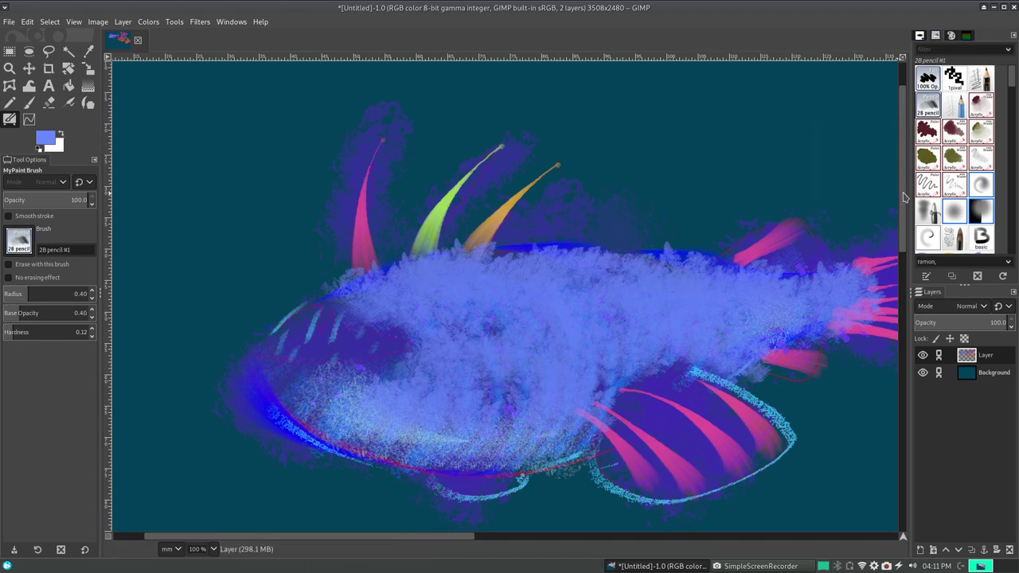
key(Delete)
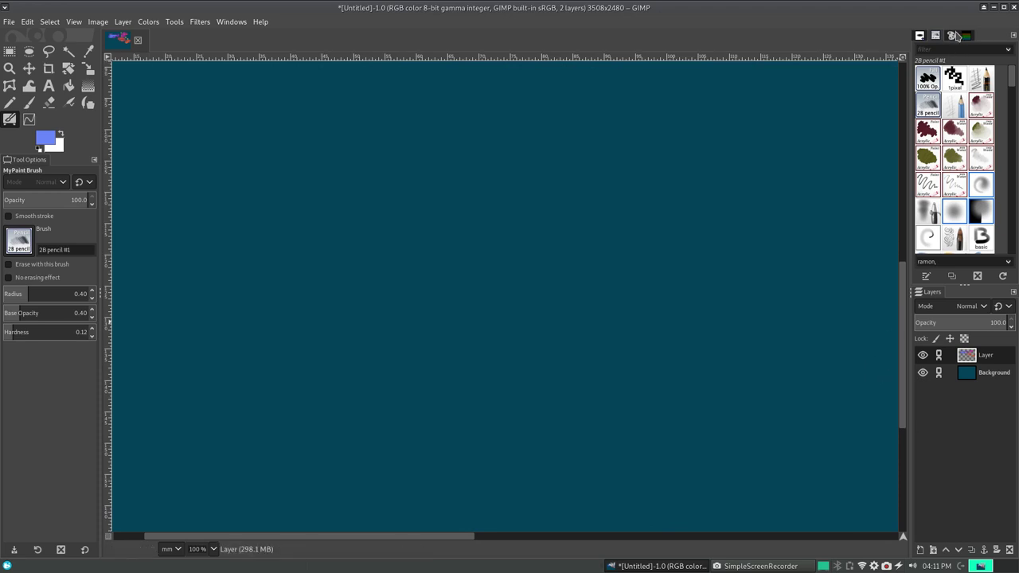
- Dock the NES Palette Editor with Layers and set the foreground to orange #fca044
click(966, 36)
click(967, 38)
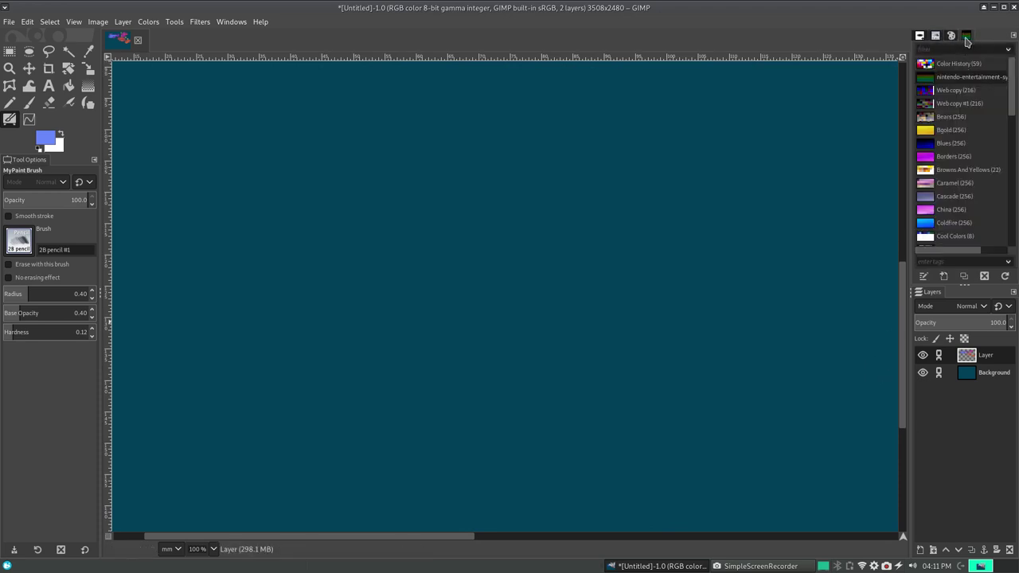
click(936, 37)
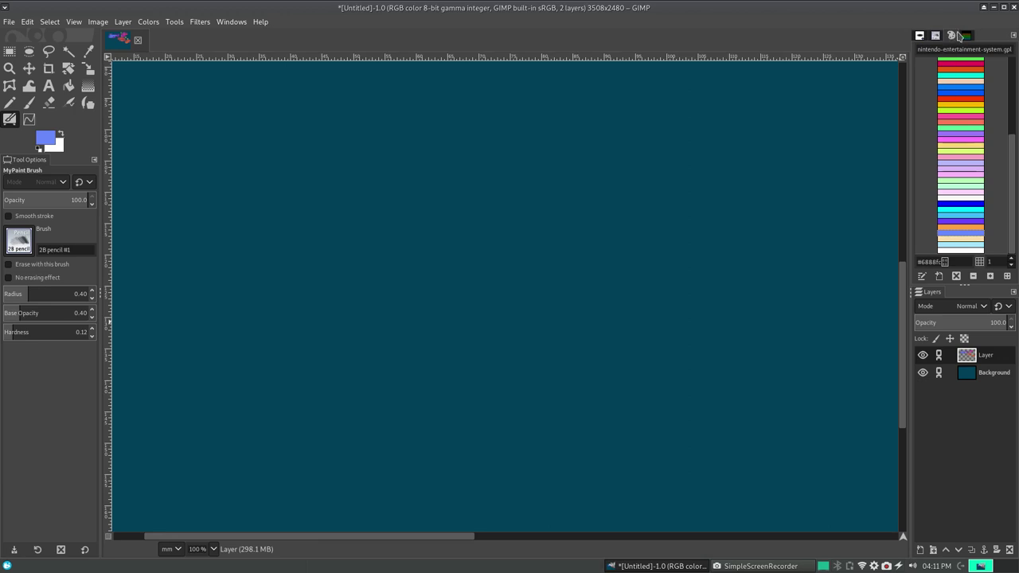
click(1012, 40)
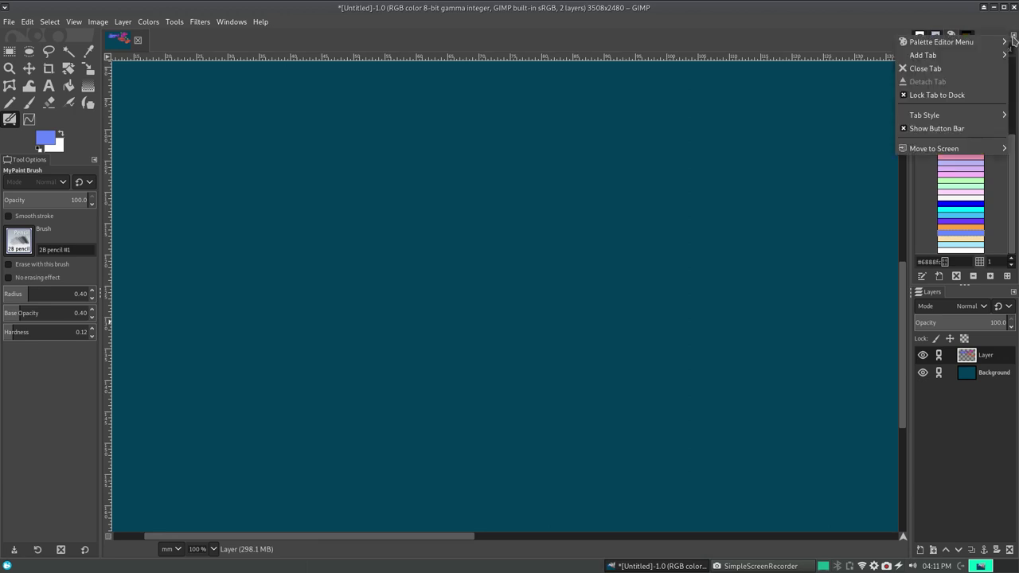
click(942, 95)
mouse_move(952, 38)
mouse_down()
mouse_move(956, 292)
mouse_move(968, 297)
mouse_up()
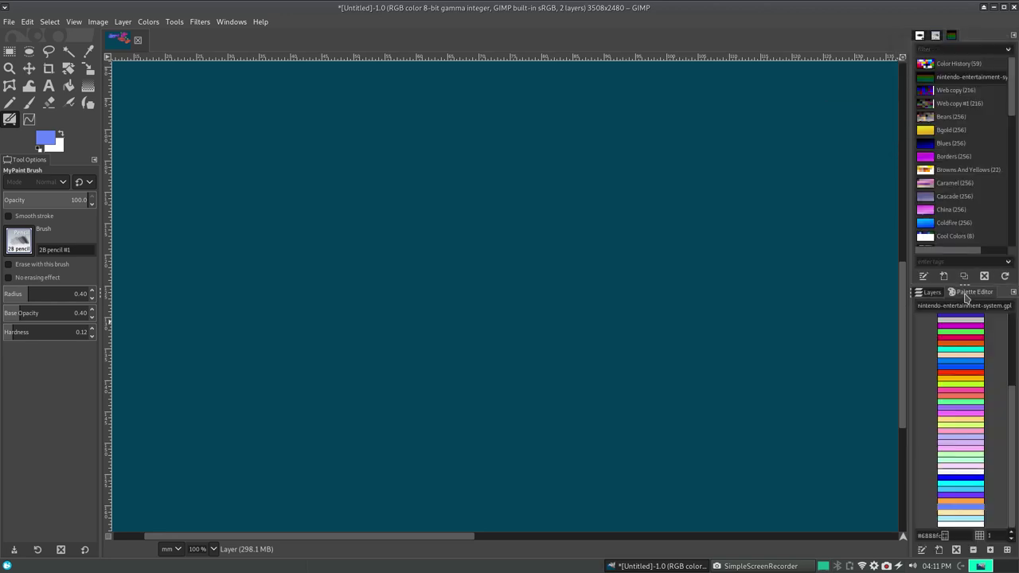
click(936, 36)
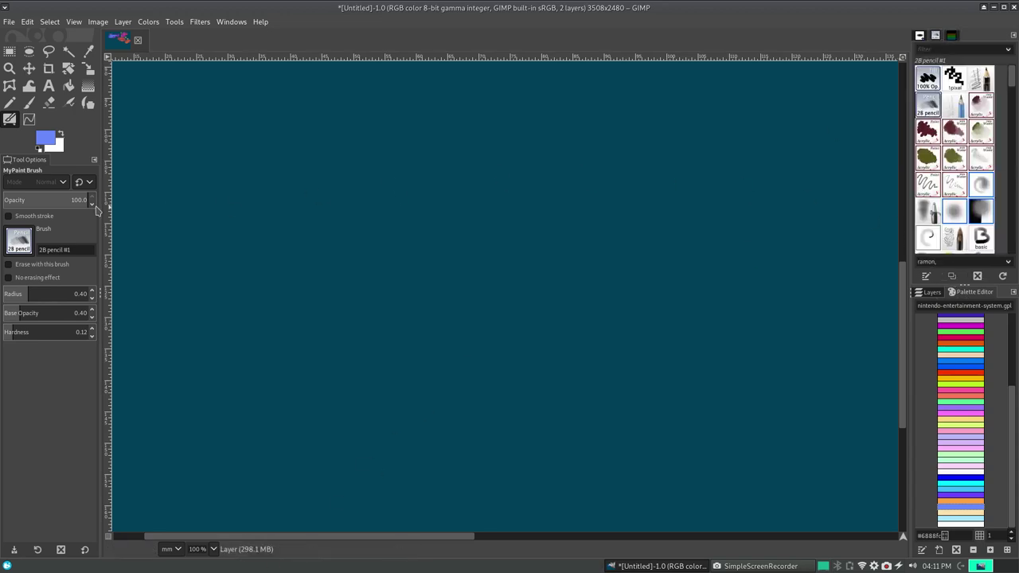
click(964, 503)
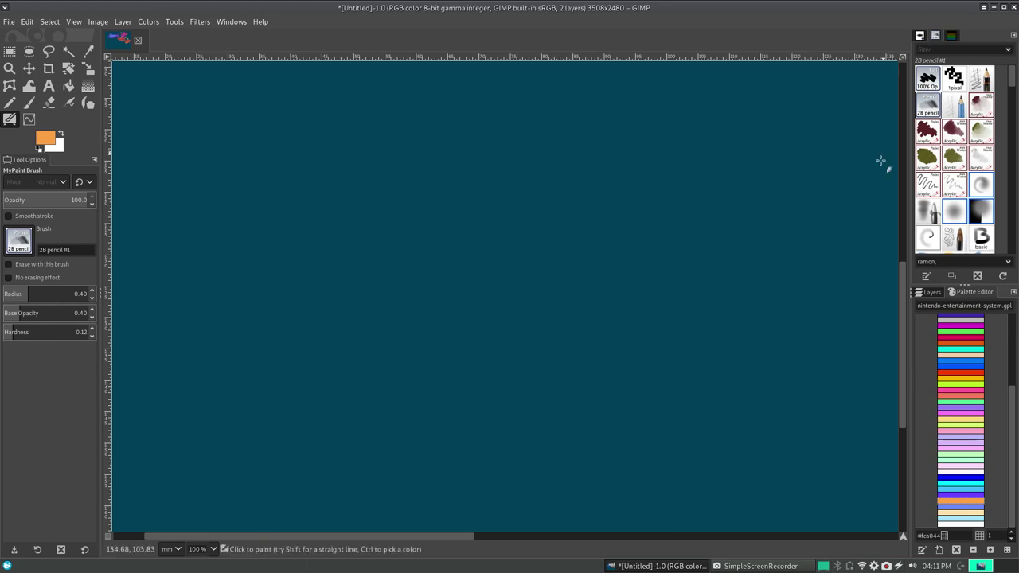
- Sketch and undo several trial body and tail curves for the fish near the centre
drag(540, 280, 572, 269)
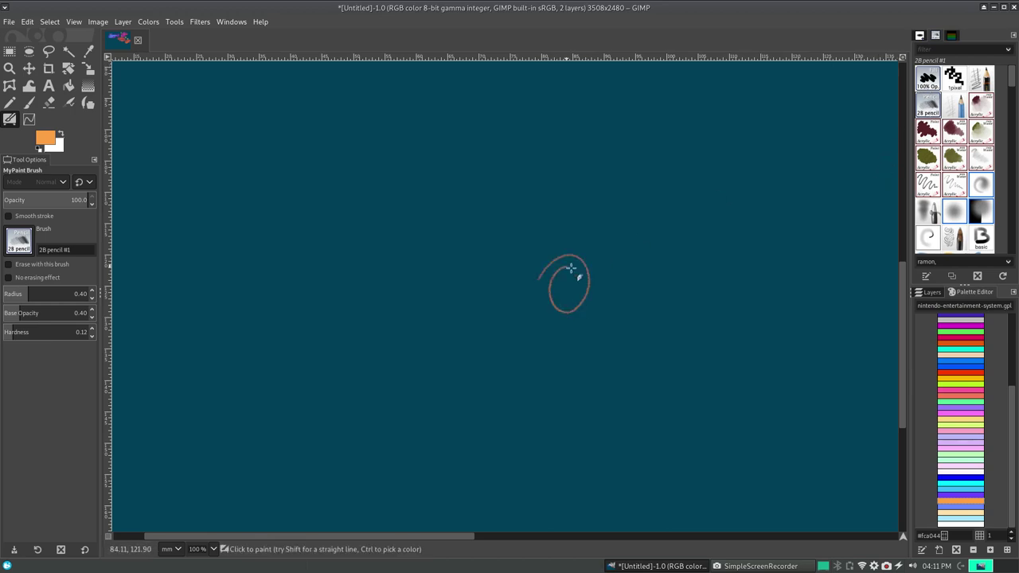
key(ctrl+z)
drag(555, 290, 660, 295)
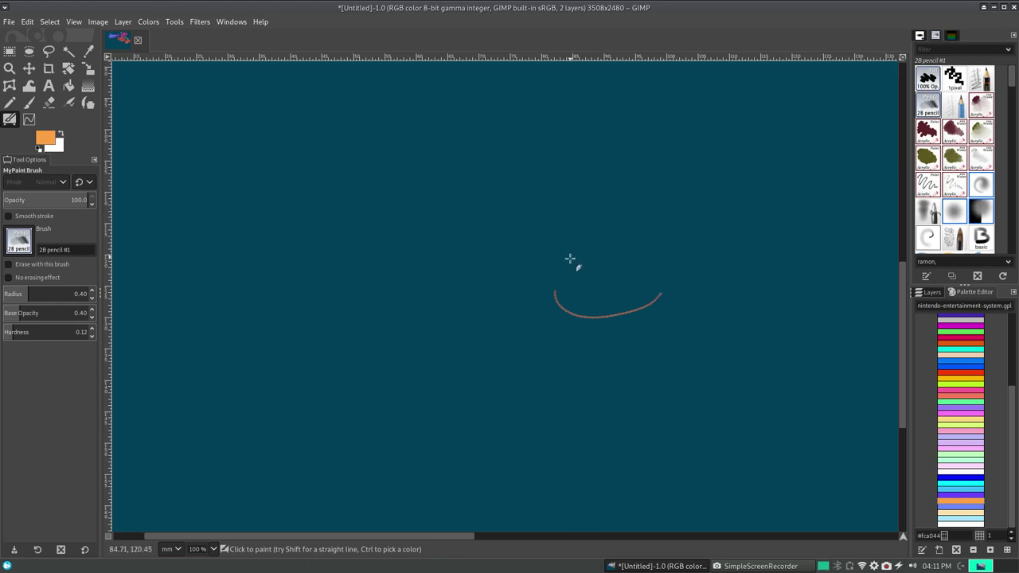
key(ctrl+z)
mouse_move(569, 305)
mouse_down()
mouse_move(660, 296)
mouse_move(675, 317)
mouse_move(640, 317)
mouse_move(652, 311)
mouse_up()
key(ctrl+z)
key(ctrl+z)
key(ctrl+z)
key(ctrl+z)
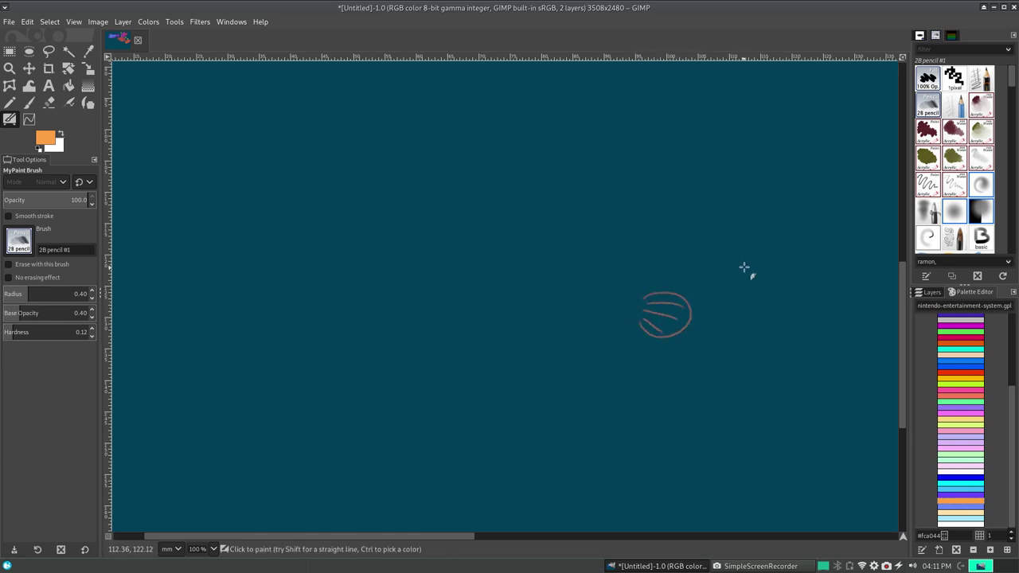
drag(755, 260, 762, 294)
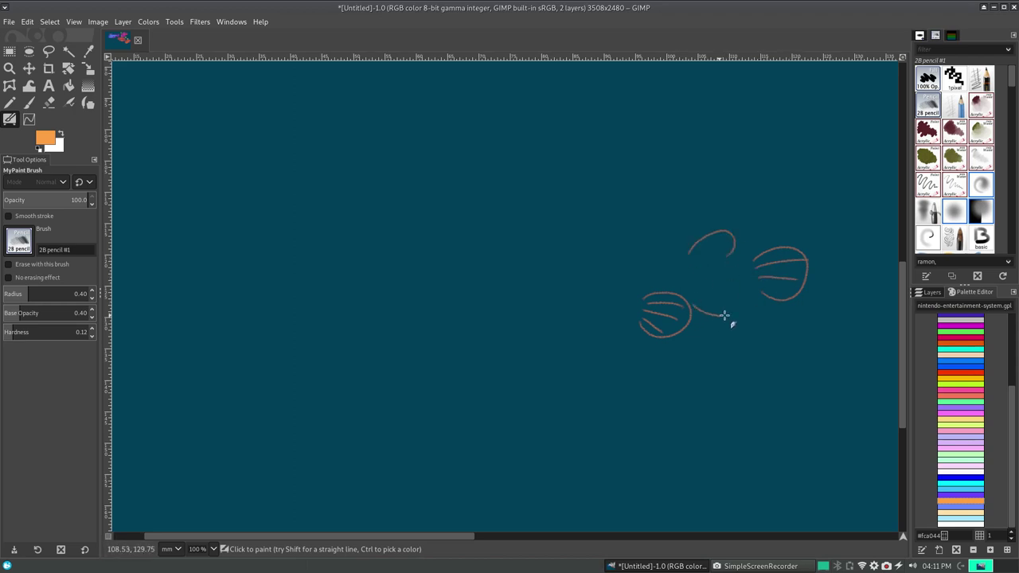
key(ctrl+z)
key(ctrl+z)
- Draw the anglerfish's head curve, back line, lower jaw and spiky dorsal spine in 2B pencil
drag(726, 239, 733, 257)
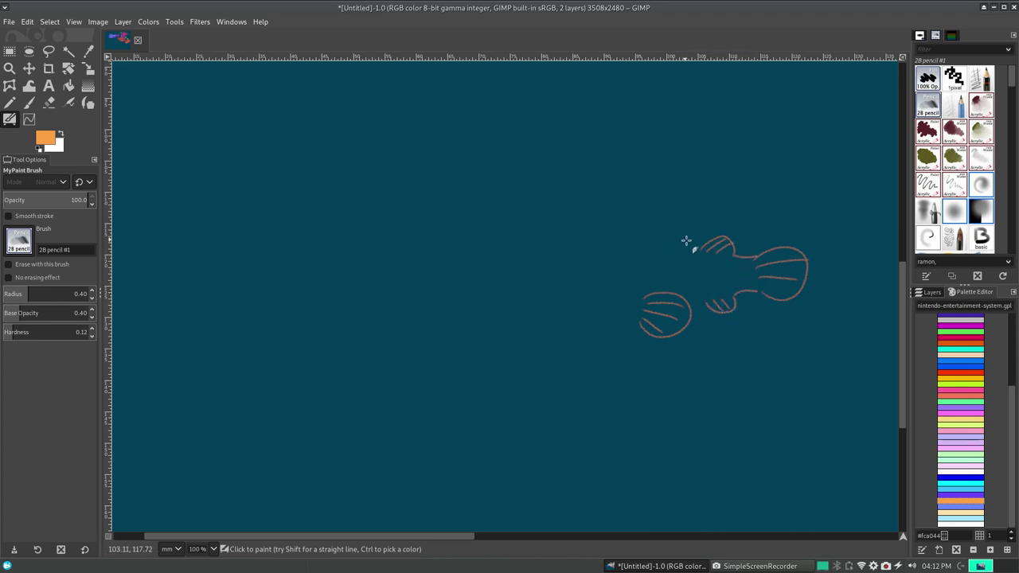
drag(685, 240, 592, 235)
key(ctrl+z)
drag(698, 248, 615, 227)
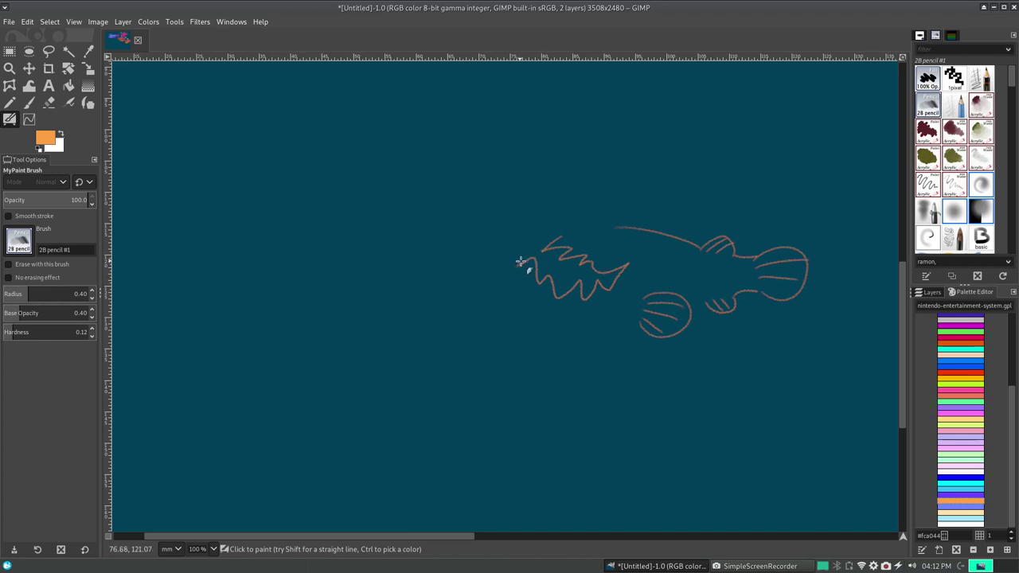
drag(509, 268, 586, 336)
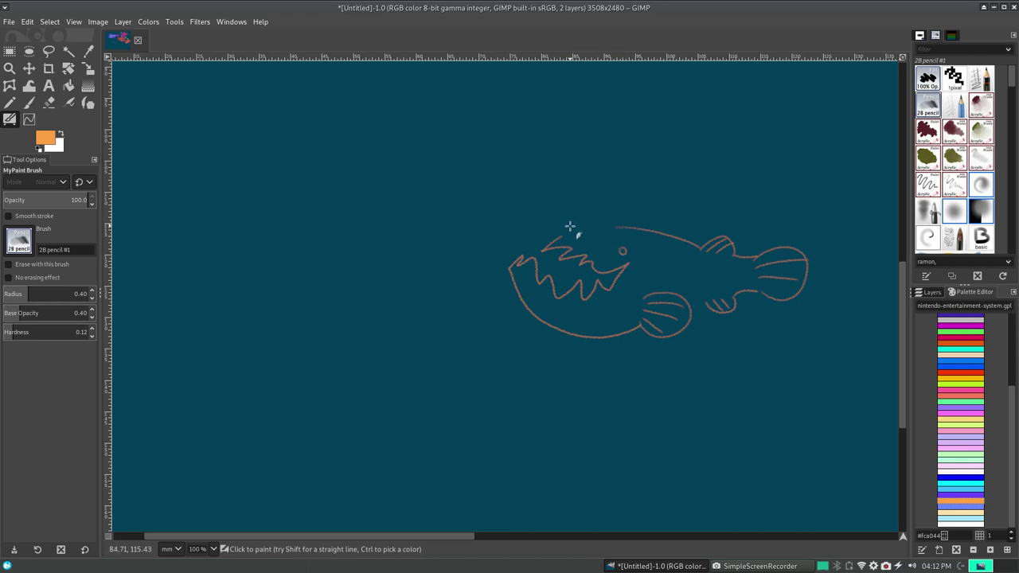
drag(567, 231, 590, 192)
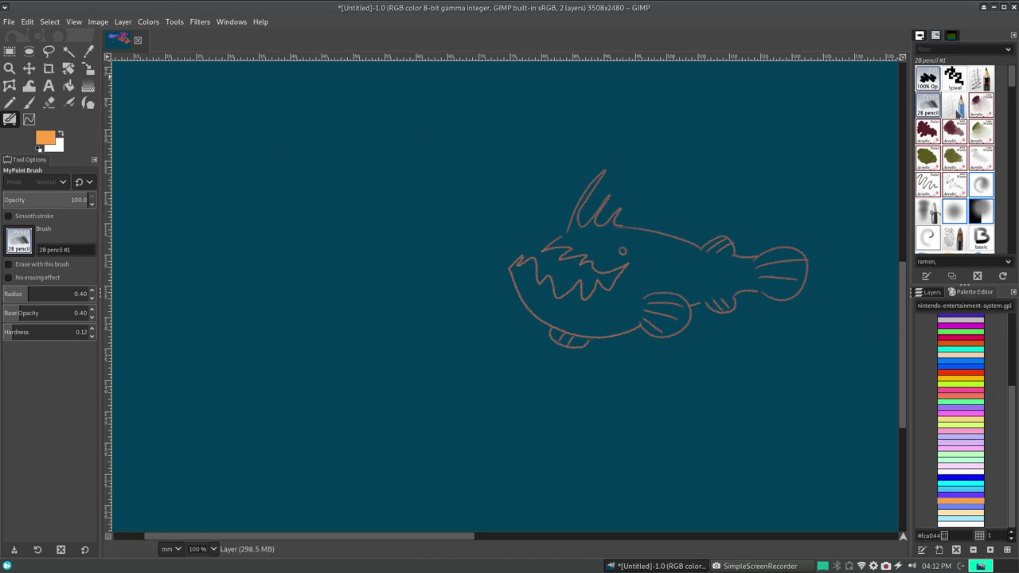
click(958, 111)
- In light peach #fce0a8, sketch a tooth, head outline and zigzag teeth below the anglerfish, then undo them
drag(332, 309, 498, 440)
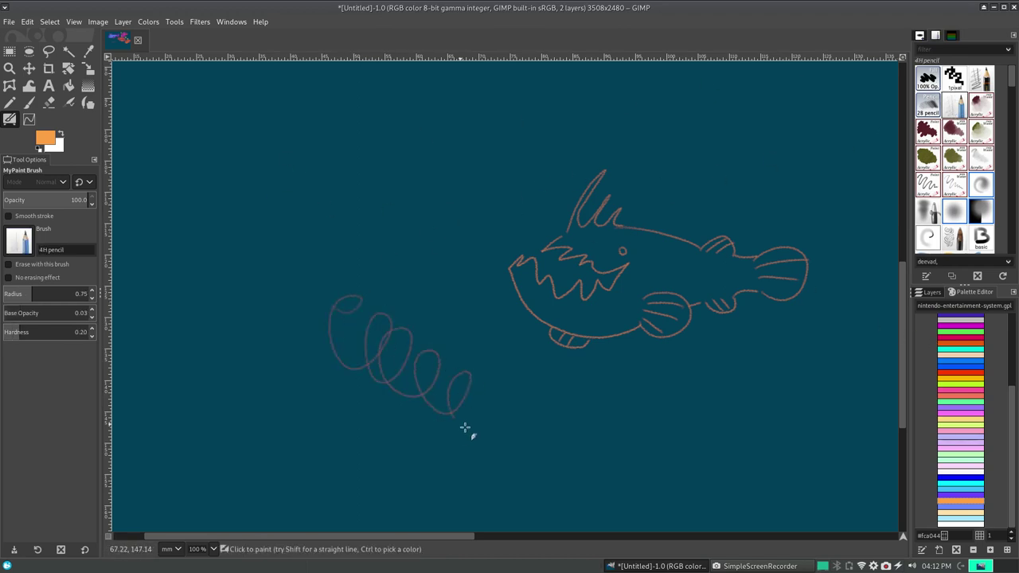
key(ctrl+z)
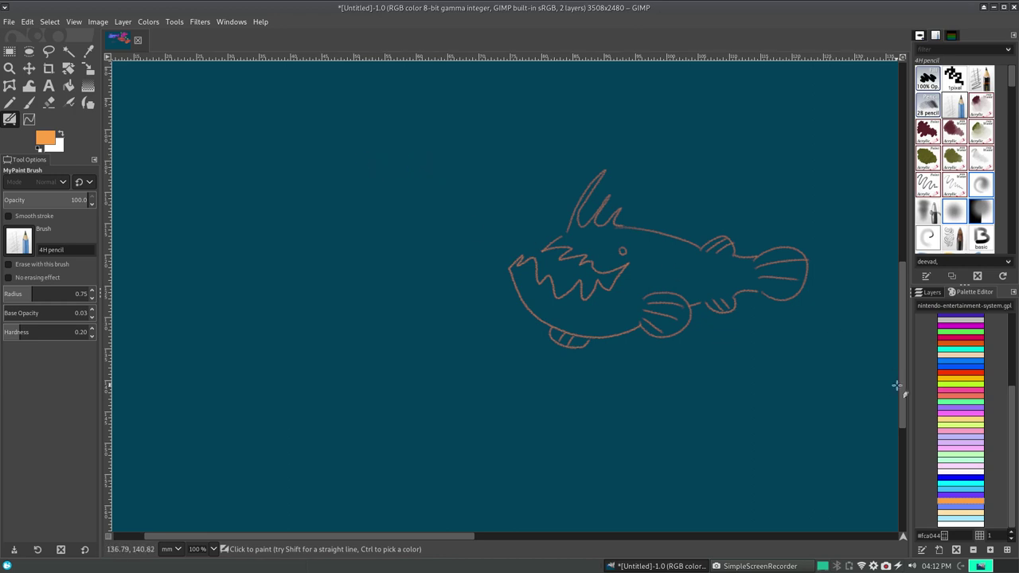
click(944, 515)
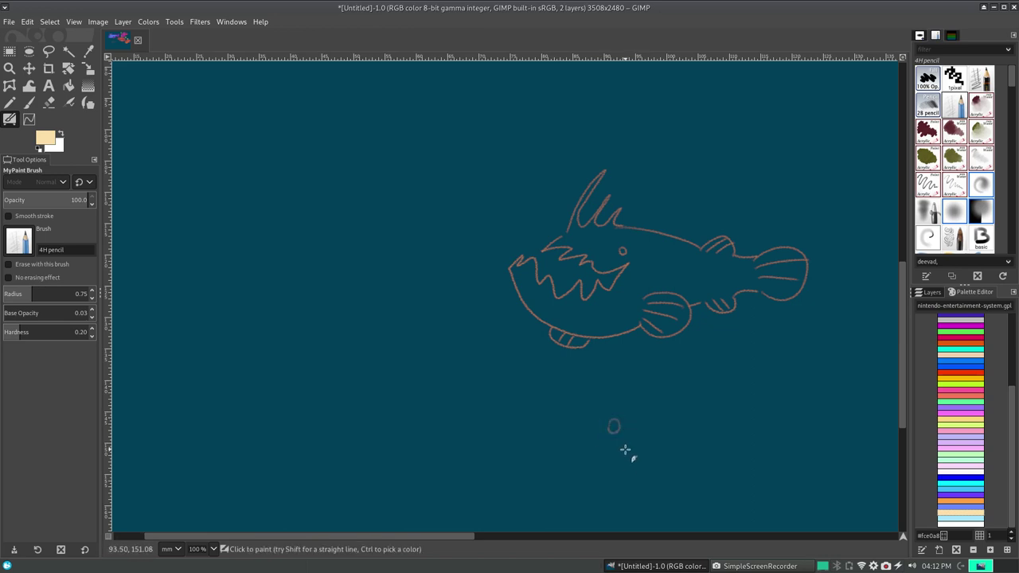
mouse_move(643, 459)
mouse_down()
mouse_move(671, 448)
mouse_move(607, 475)
mouse_up()
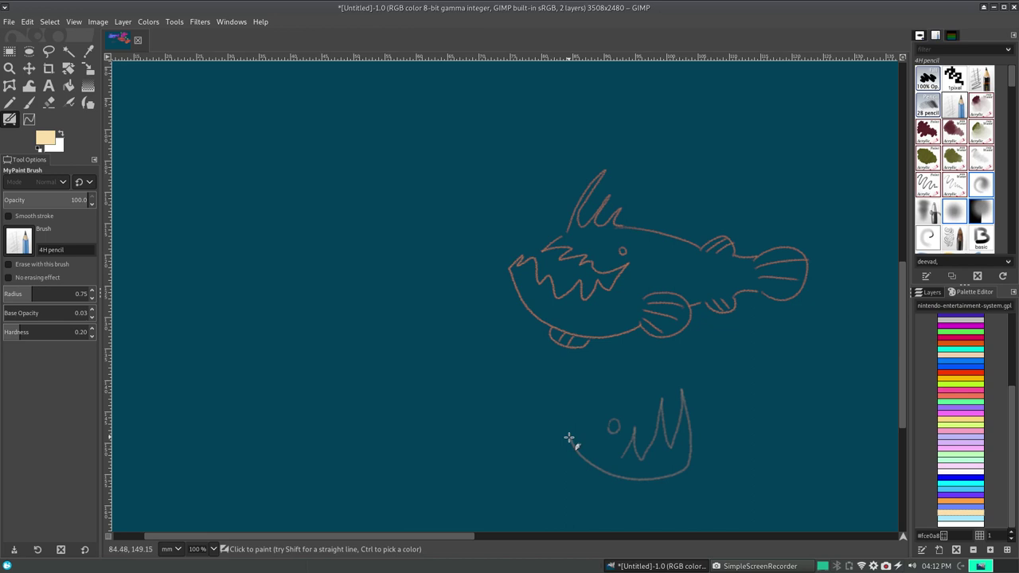
mouse_move(569, 437)
mouse_down()
mouse_move(614, 387)
mouse_move(665, 398)
mouse_up()
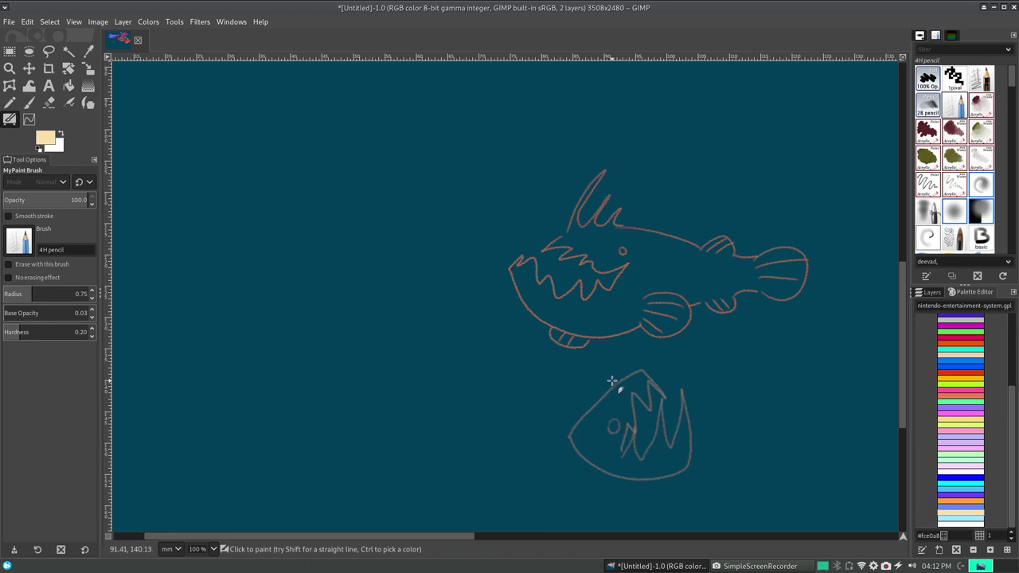
mouse_move(554, 410)
mouse_down()
mouse_move(590, 416)
mouse_move(592, 388)
mouse_up()
key(ctrl+z)
key(ctrl+z)
key(ctrl+z)
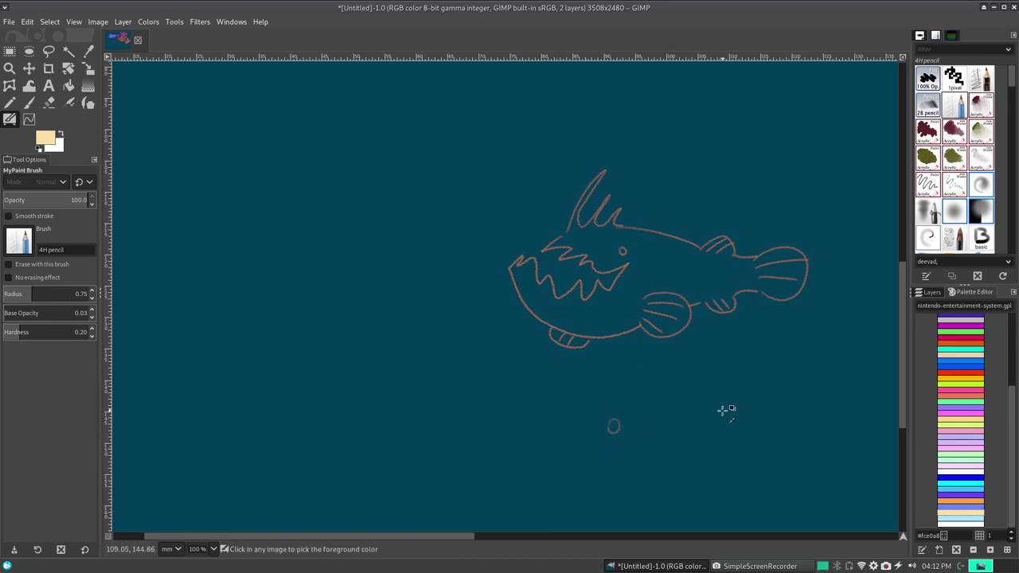
key(ctrl+z)
- Retry the lower fish's jaw and head arcs, ending with a leftward jaw and spiky head fin
mouse_move(629, 448)
mouse_down()
mouse_move(718, 491)
mouse_move(739, 430)
mouse_up()
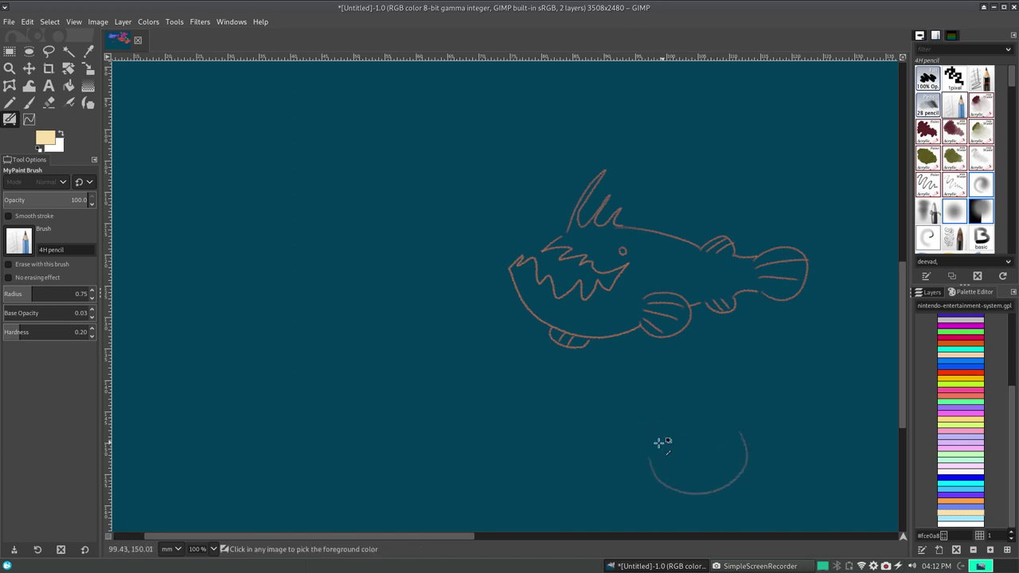
key(ctrl+z)
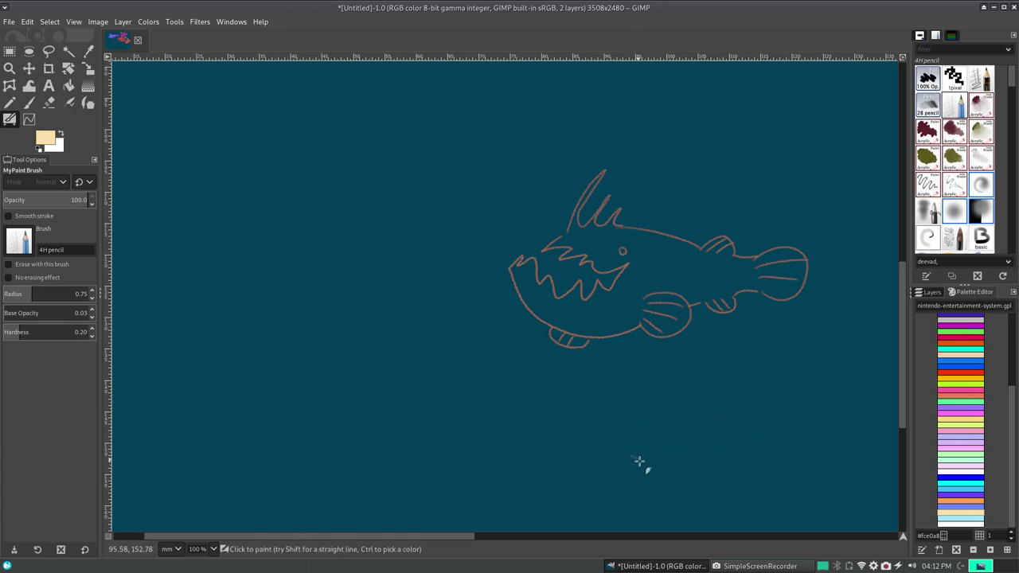
drag(637, 458, 713, 426)
key(ctrl+z)
drag(687, 448, 713, 437)
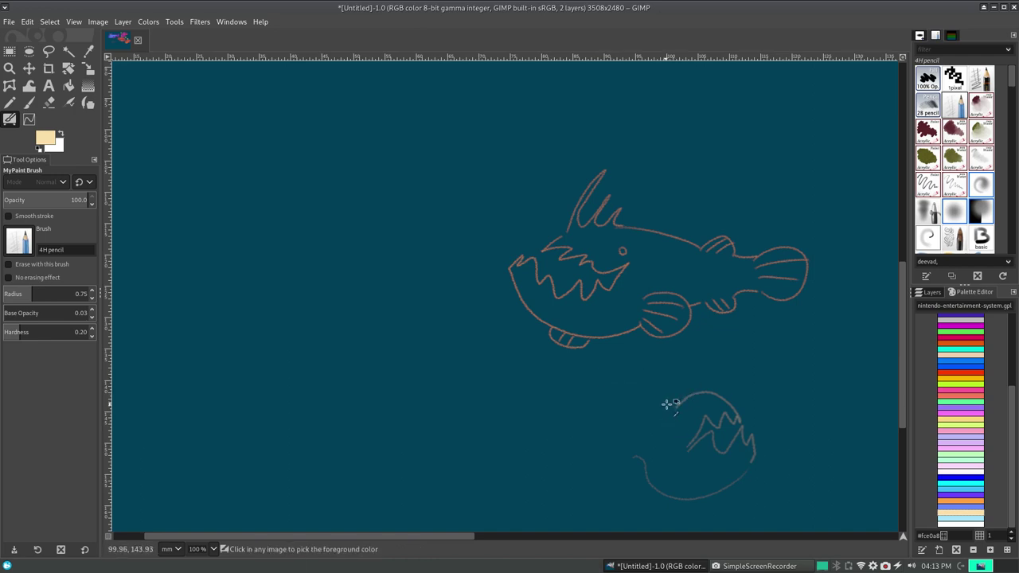
key(ctrl+z)
key(ctrl+z)
drag(663, 406, 741, 409)
key(ctrl+z)
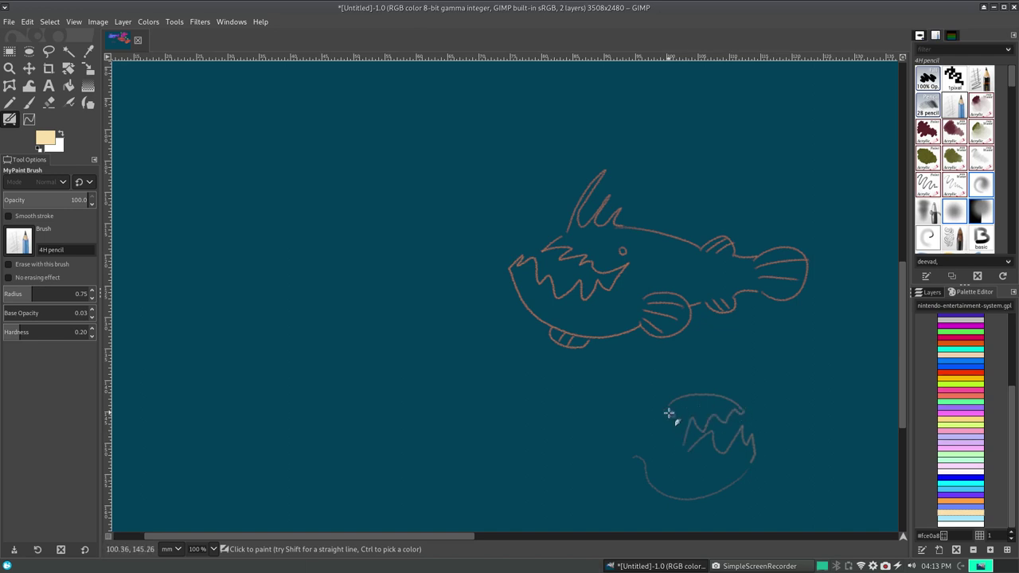
key(ctrl+z)
drag(632, 456, 560, 442)
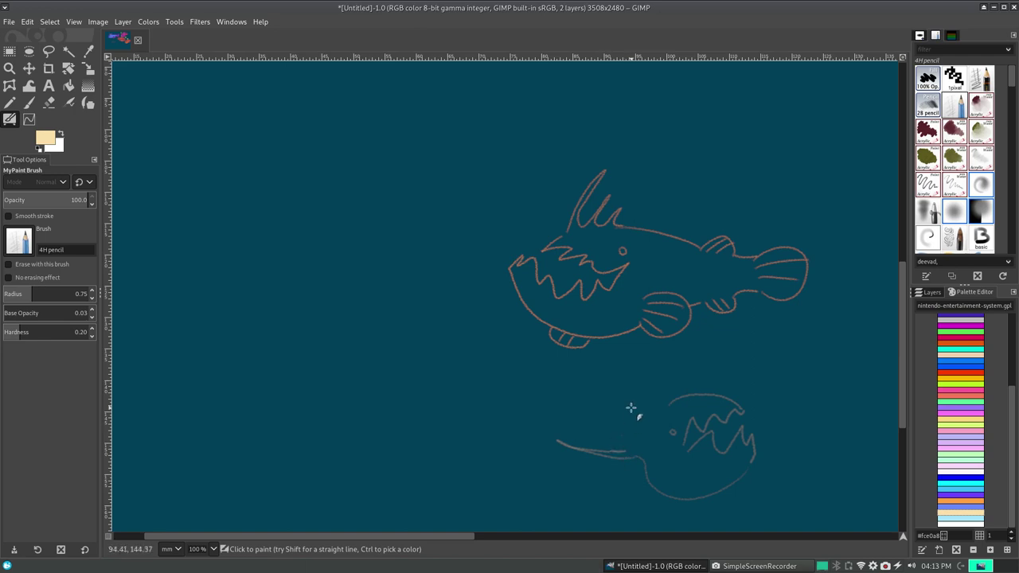
drag(631, 408, 568, 389)
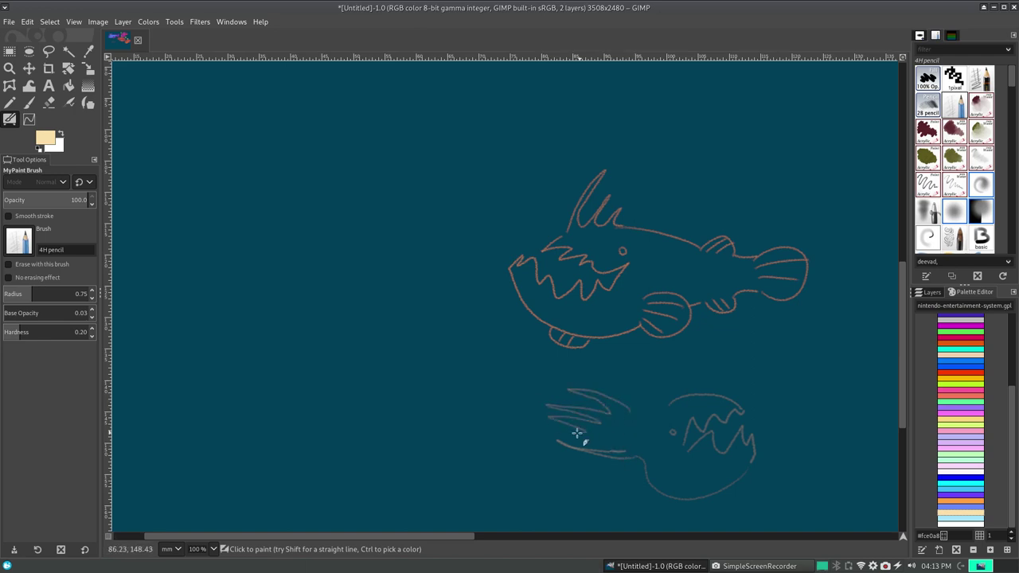
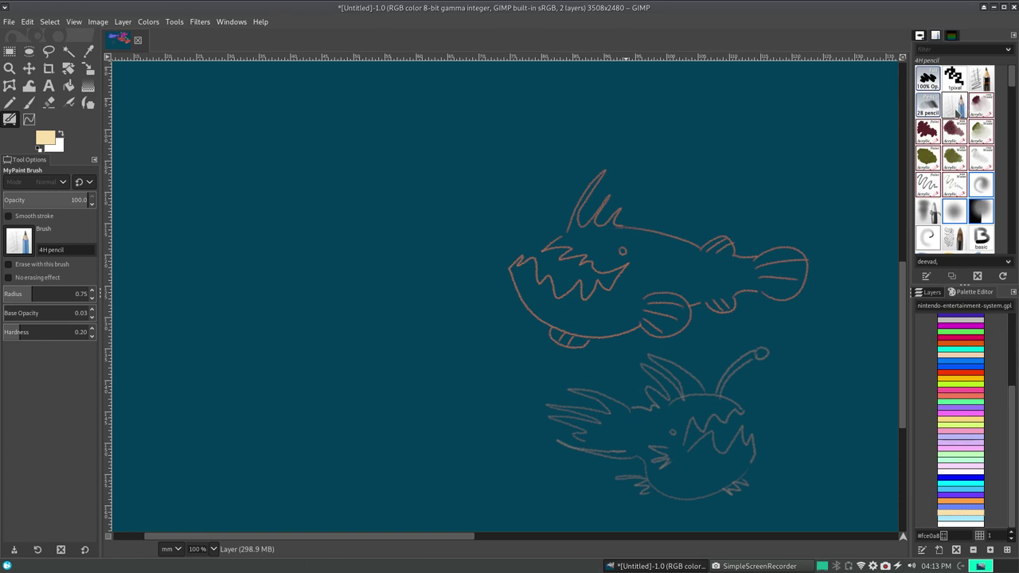
- Test a cream acrylic stroke blended with the water-only brush, then undo the blending
click(979, 108)
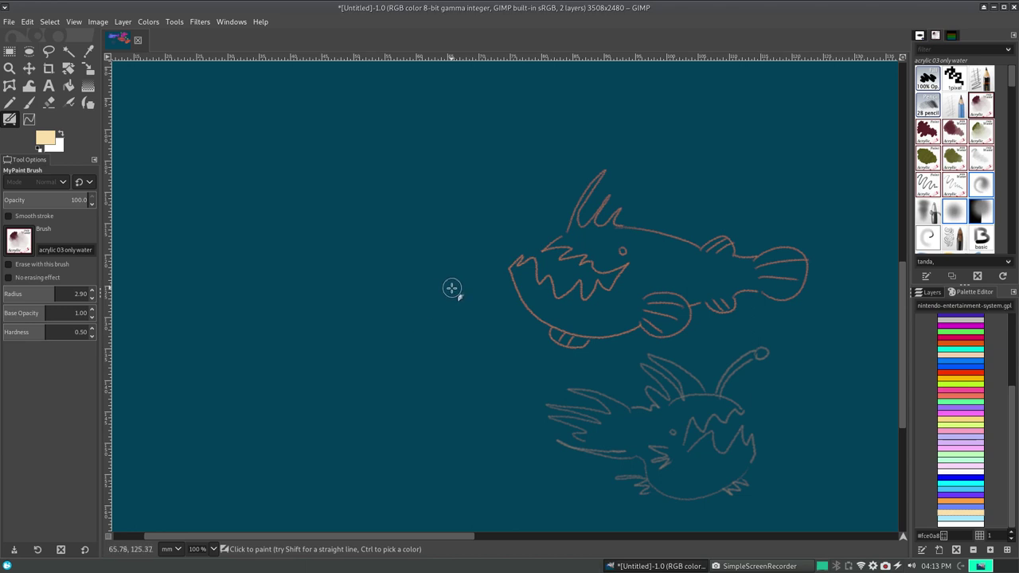
click(927, 132)
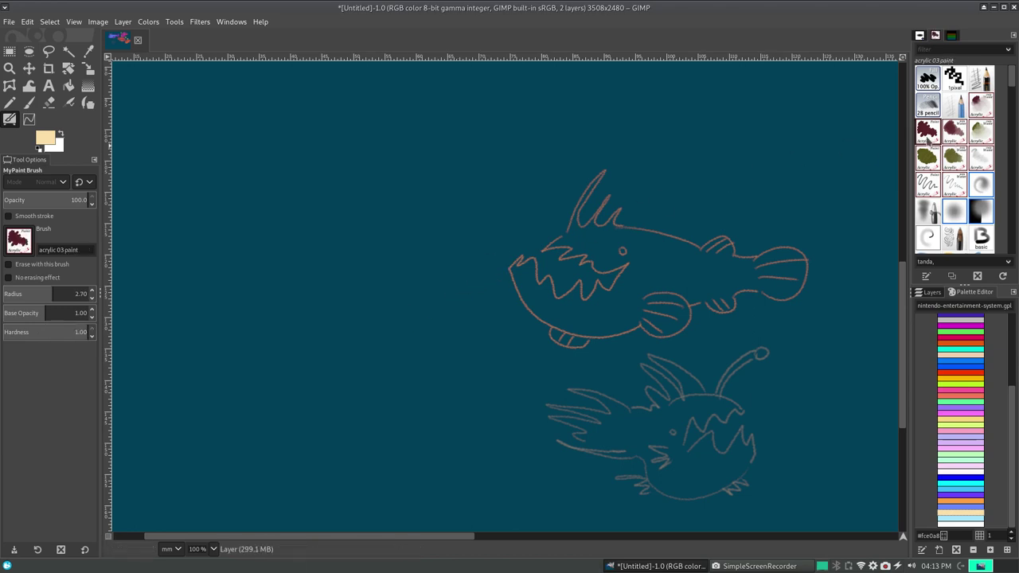
mouse_move(434, 275)
mouse_down()
mouse_move(434, 292)
mouse_move(483, 297)
mouse_move(480, 379)
mouse_up()
click(981, 105)
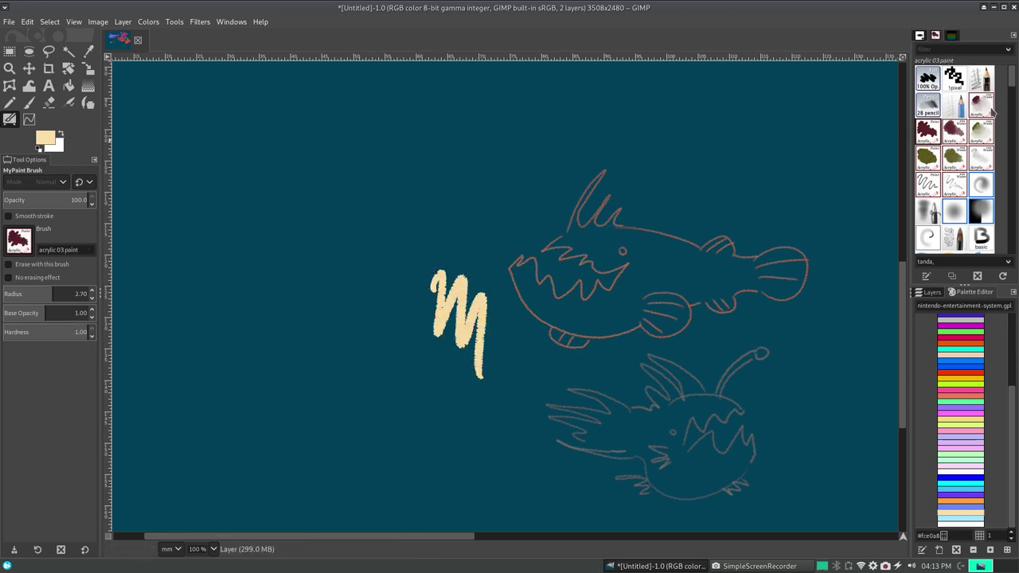
mouse_move(484, 282)
mouse_down()
mouse_move(460, 338)
mouse_move(478, 327)
mouse_move(441, 319)
mouse_move(473, 374)
mouse_move(484, 331)
mouse_move(438, 287)
mouse_move(430, 334)
mouse_up()
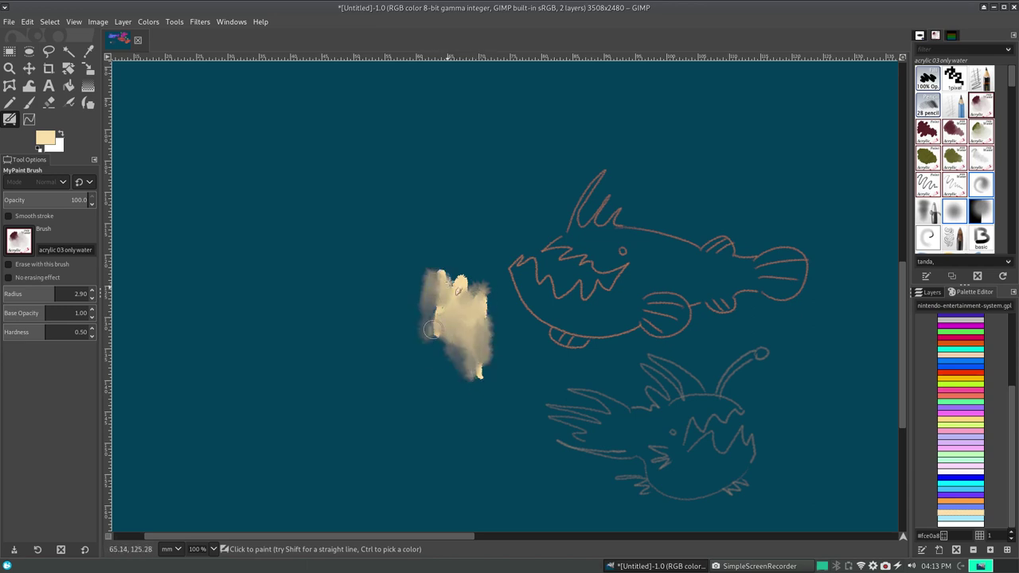
drag(446, 295, 454, 335)
key(ctrl+z)
key(ctrl+z)
key(ctrl+z)
key(ctrl+z)
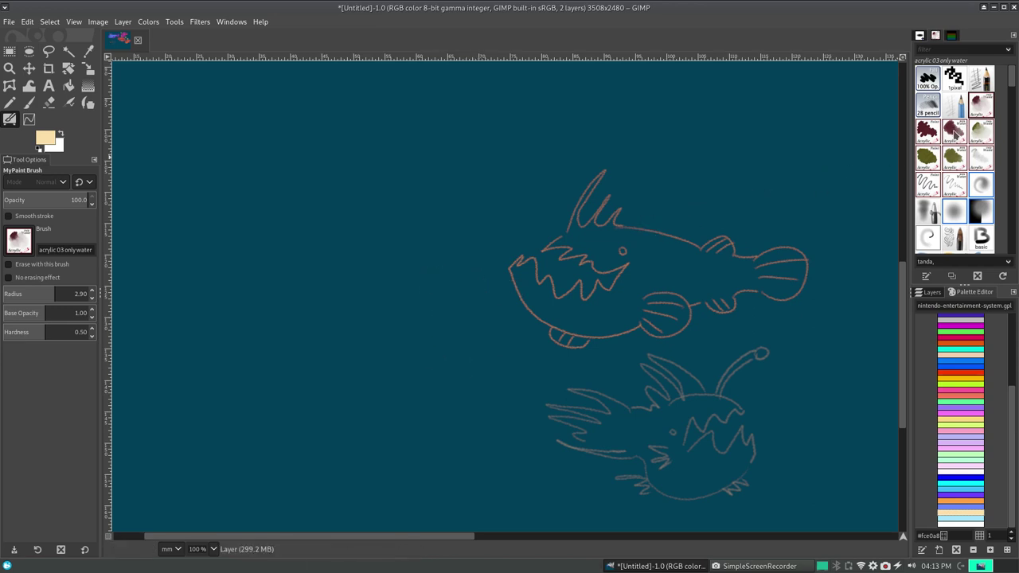
- Try cream circle, wavy and squiggle strokes with the acrylic paint brush, undoing each
click(927, 131)
mouse_move(334, 350)
mouse_down()
mouse_move(425, 382)
mouse_move(395, 313)
mouse_up()
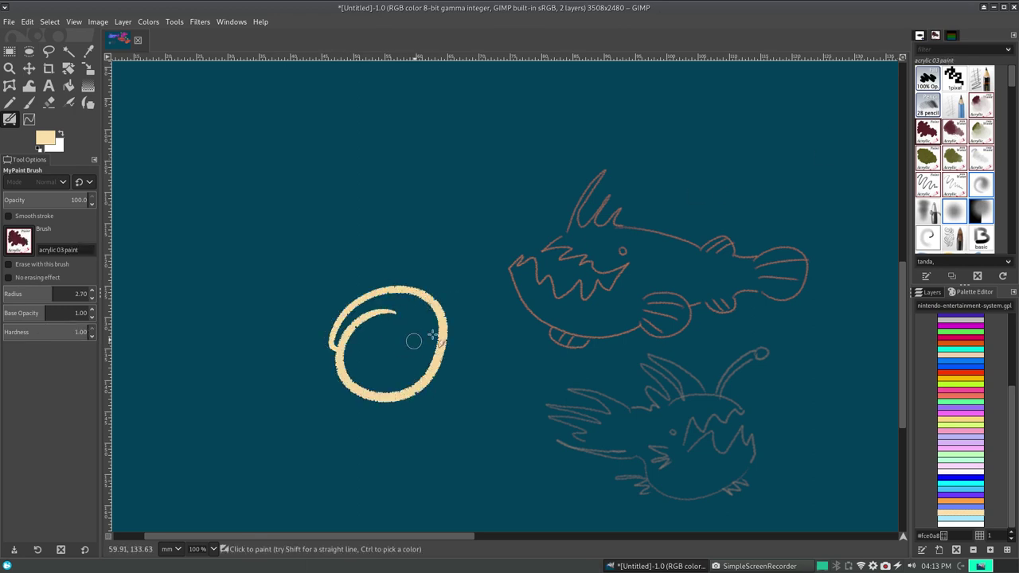
key(ctrl+z)
drag(318, 353, 516, 335)
key(ctrl+z)
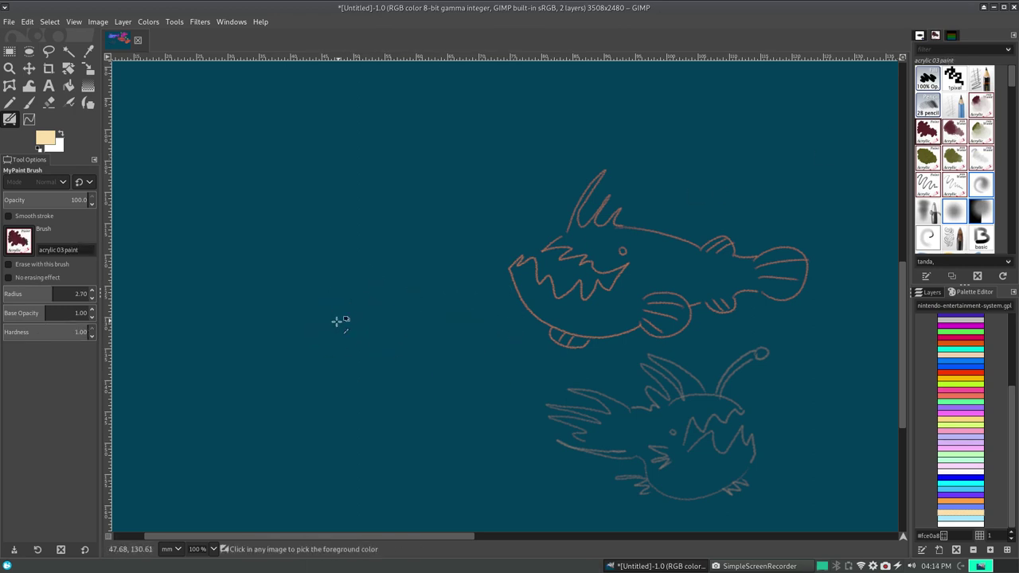
mouse_move(308, 362)
mouse_down()
mouse_move(391, 292)
mouse_move(375, 359)
mouse_move(421, 470)
mouse_up()
key(ctrl+z)
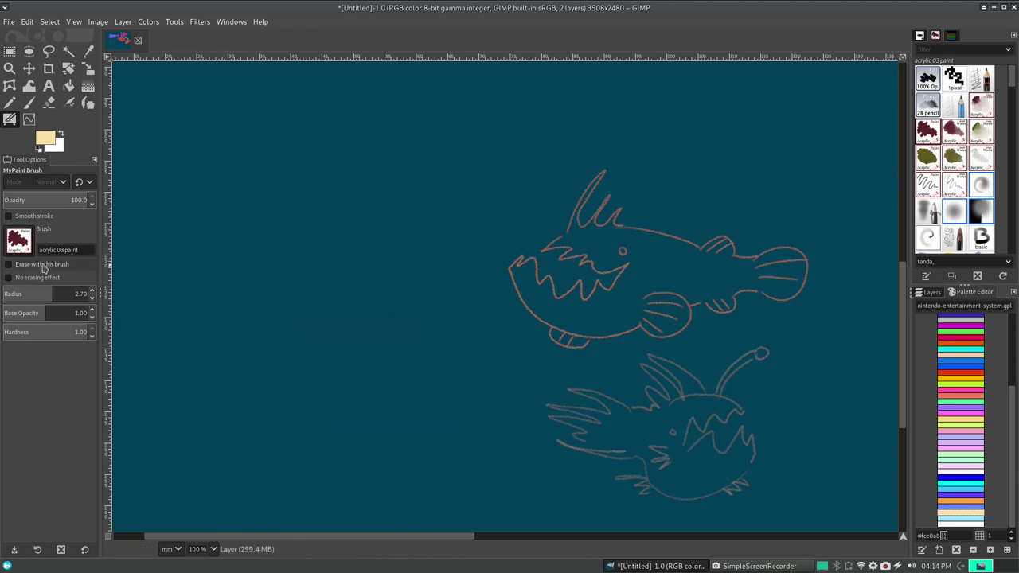
- Enable Smooth stroke and test looping, zigzag and circular cream strokes, undoing each
click(8, 216)
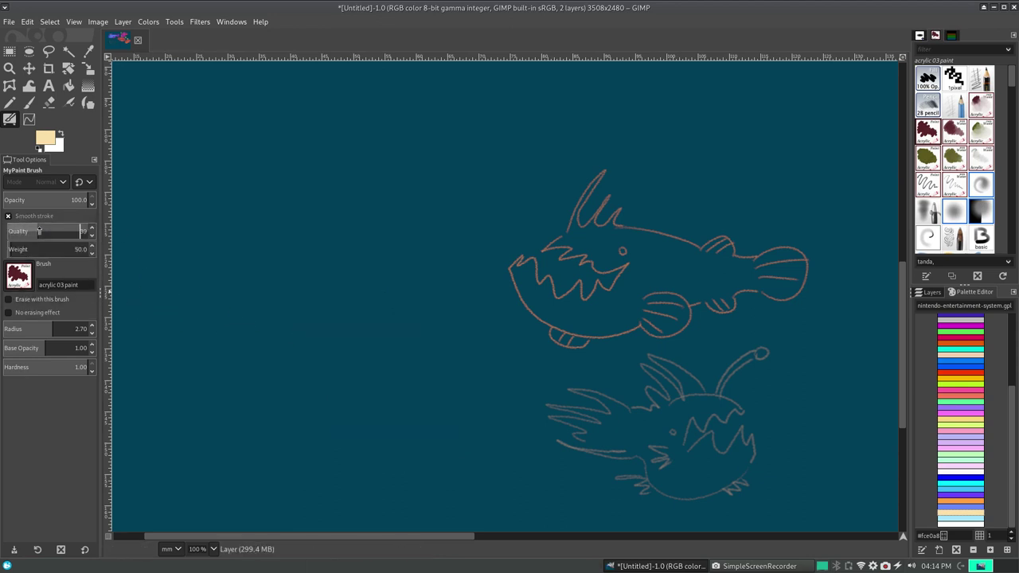
mouse_move(253, 310)
mouse_down()
mouse_move(364, 278)
mouse_move(371, 358)
mouse_move(403, 421)
mouse_move(350, 414)
mouse_up()
key(ctrl+z)
mouse_move(303, 309)
mouse_down()
mouse_move(337, 296)
mouse_move(432, 341)
mouse_move(437, 362)
mouse_up()
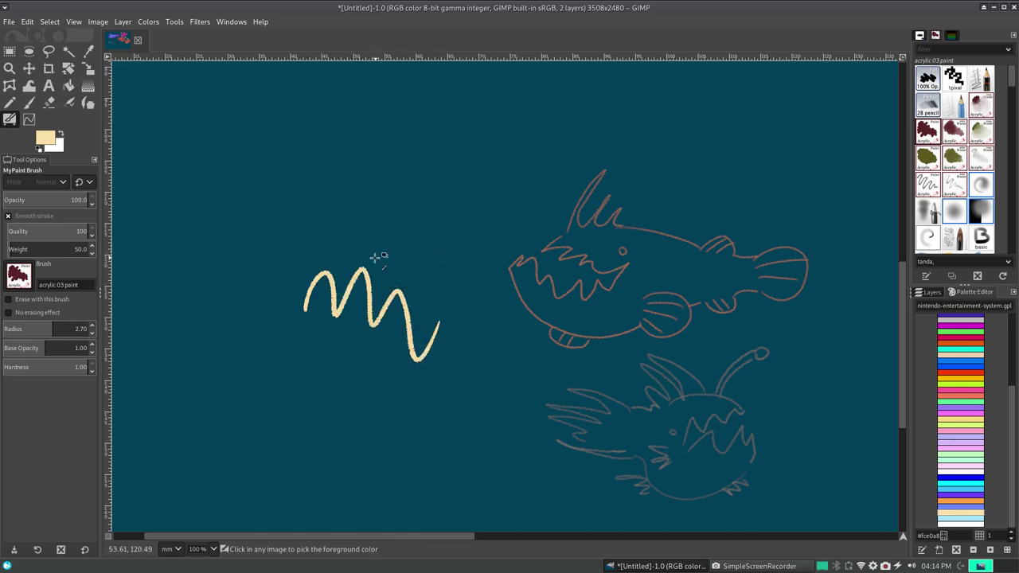
key(ctrl+z)
drag(303, 262, 353, 339)
key(ctrl+z)
- Paint a cream curve left of the fish that ends in a small zigzag
key(ctrl+z)
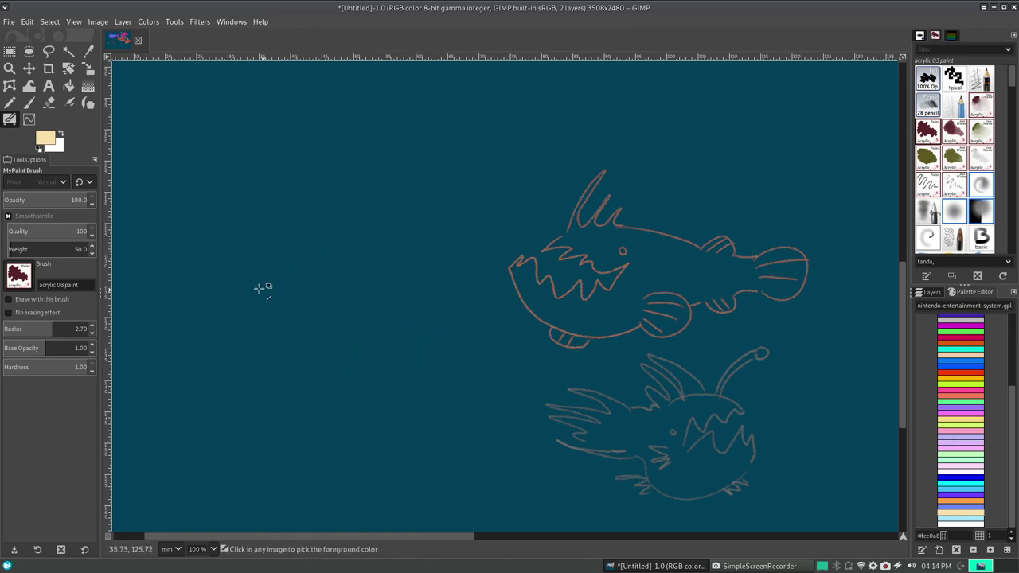
drag(230, 285, 353, 341)
key(ctrl+z)
mouse_move(258, 296)
mouse_down()
mouse_move(273, 367)
mouse_move(300, 371)
mouse_up()
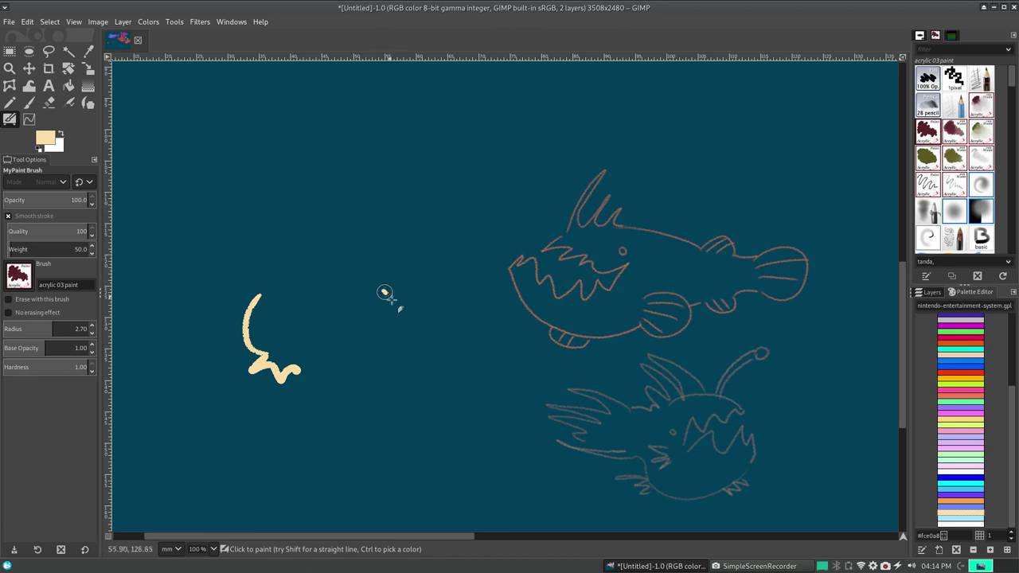
- Draw the fish's right side zigzag and a belly curve joining both zigzags
mouse_move(384, 293)
mouse_down()
mouse_move(409, 353)
mouse_move(375, 371)
mouse_up()
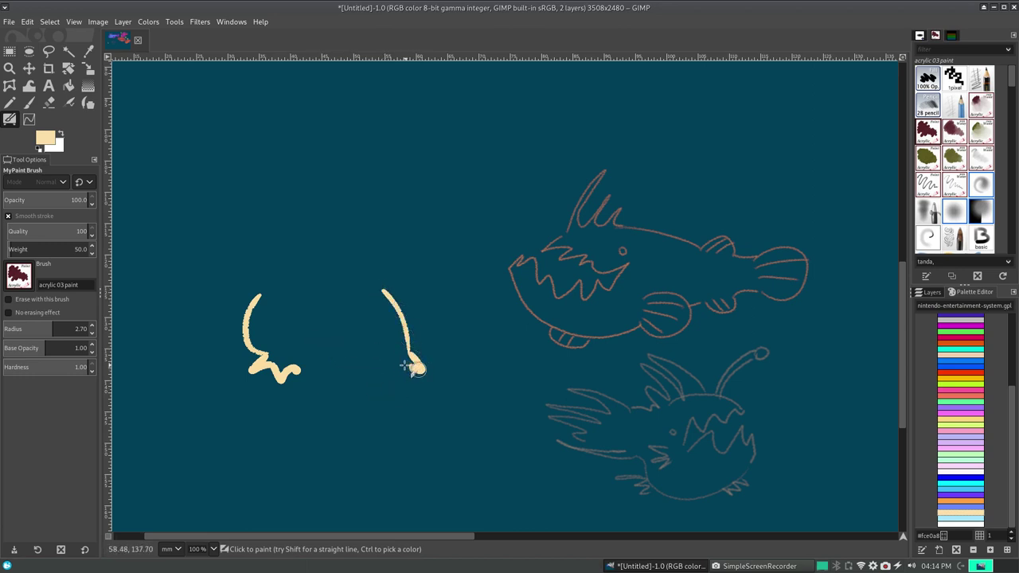
drag(296, 360, 374, 362)
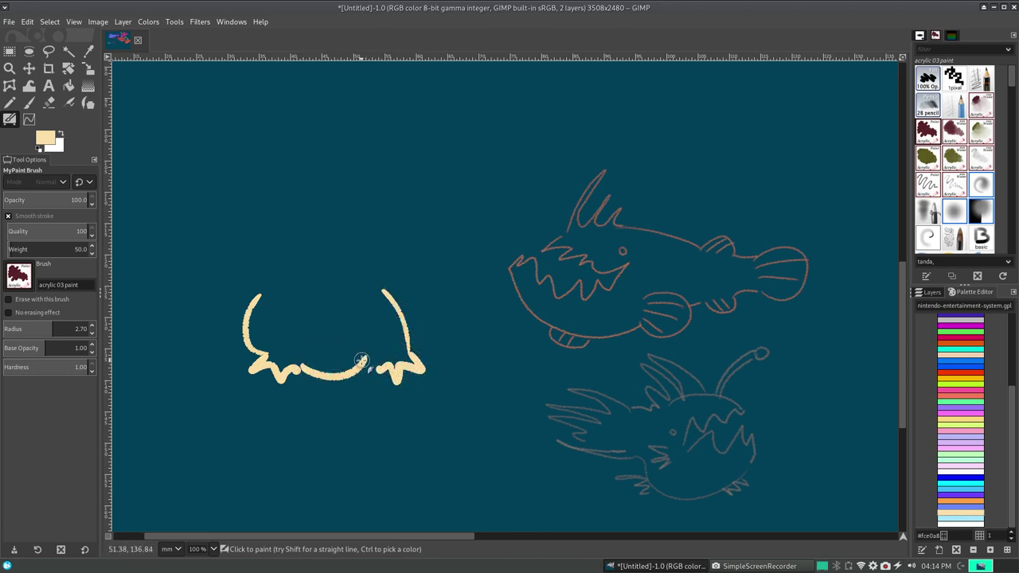
key(ctrl+z)
drag(296, 360, 379, 361)
- Add the angular mouth, dot eye, tall spiky head fin and a three-striped tail fin
drag(316, 309, 371, 310)
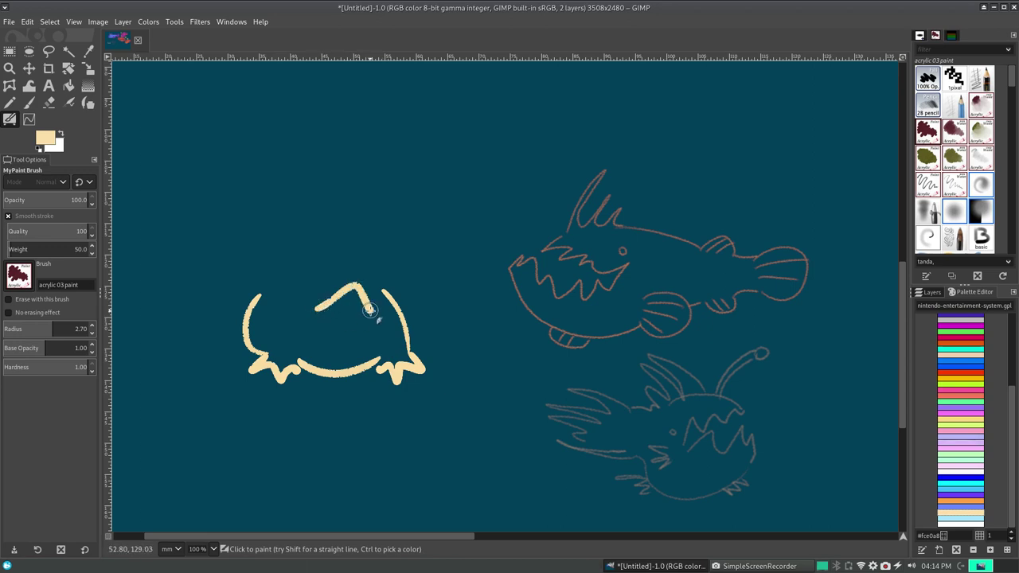
click(301, 292)
drag(342, 248, 381, 278)
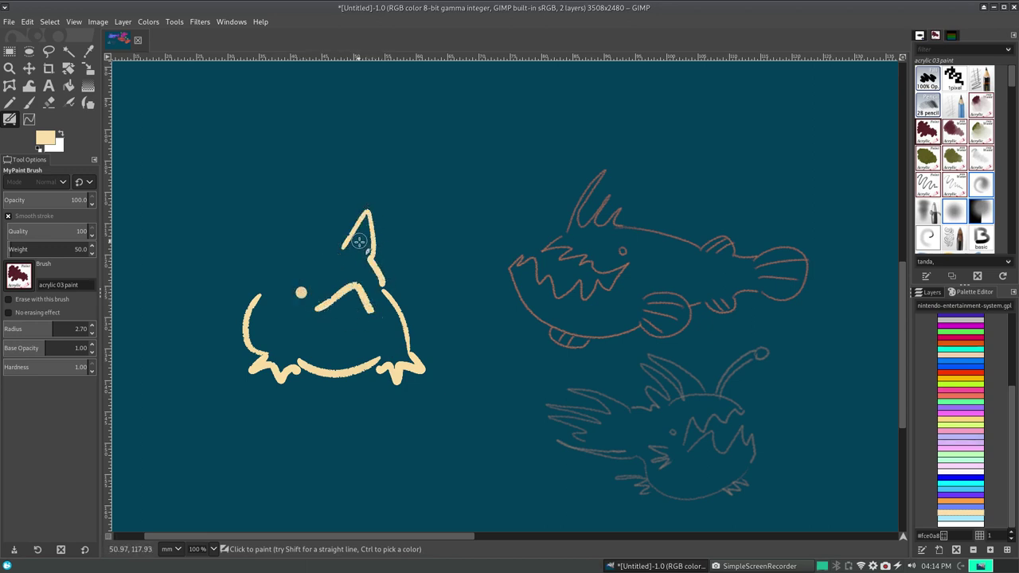
mouse_move(341, 240)
mouse_down()
mouse_move(337, 205)
mouse_move(282, 223)
mouse_move(268, 244)
mouse_up()
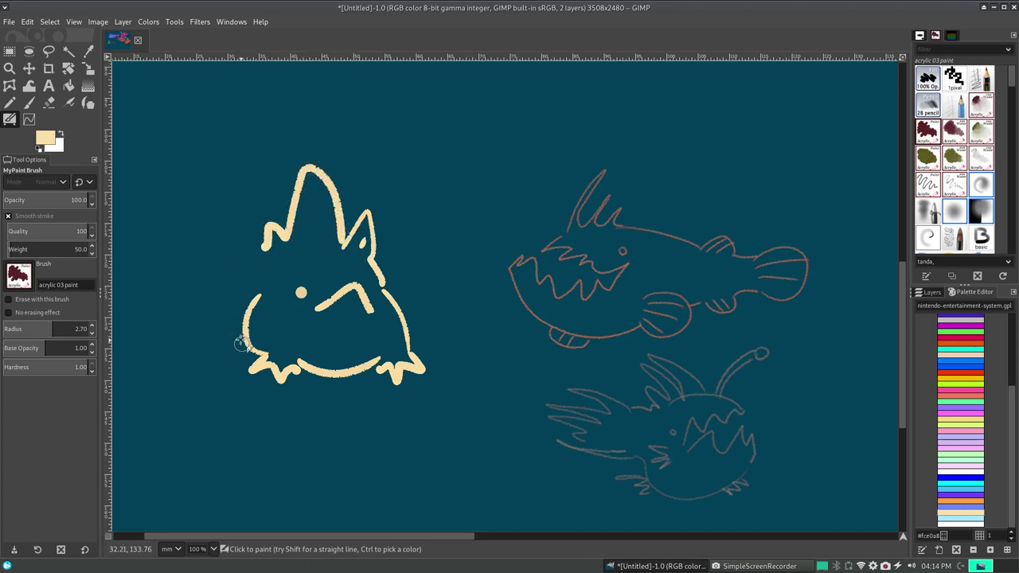
mouse_move(237, 287)
mouse_down()
mouse_move(195, 349)
mouse_move(216, 341)
mouse_up()
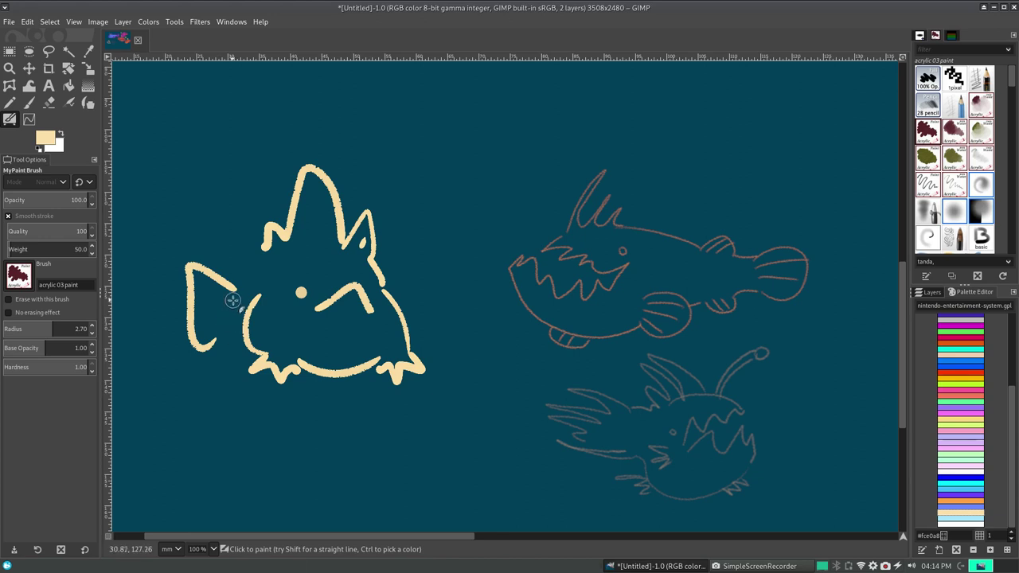
mouse_move(192, 295)
mouse_down()
mouse_move(231, 291)
mouse_move(225, 333)
mouse_move(238, 330)
mouse_up()
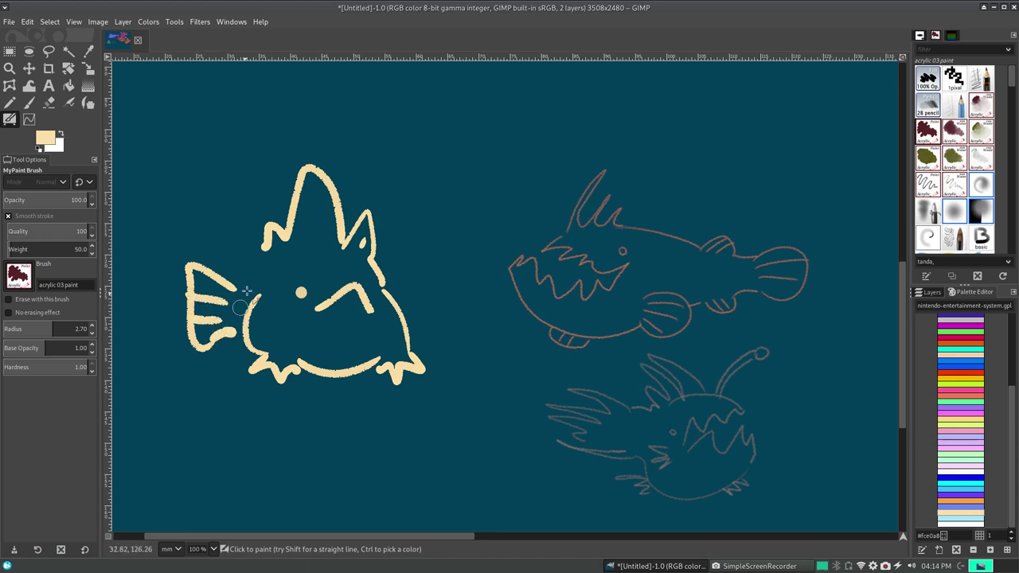
- Try several strokes extending the spiky fin toward the tail, undoing them all
mouse_move(263, 245)
mouse_down()
mouse_move(188, 191)
mouse_move(161, 238)
mouse_up()
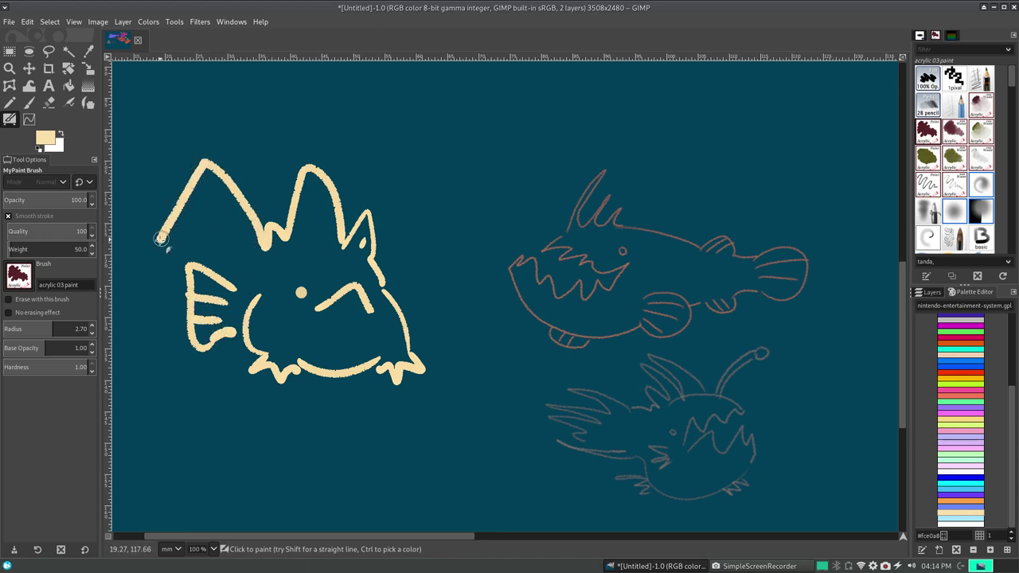
key(ctrl+z)
mouse_move(263, 242)
mouse_down()
mouse_move(199, 166)
mouse_move(141, 273)
mouse_move(176, 292)
mouse_up()
key(ctrl+z)
mouse_move(263, 242)
mouse_down()
mouse_move(152, 213)
mouse_move(170, 254)
mouse_up()
key(ctrl+z)
mouse_move(263, 243)
mouse_down()
mouse_move(141, 231)
mouse_move(159, 319)
mouse_move(183, 313)
mouse_move(264, 241)
mouse_up()
key(ctrl+z)
key(ctrl+z)
- Connect the tail fin to the head fin and belly, line the head fin, and close the mouth
drag(231, 288, 265, 240)
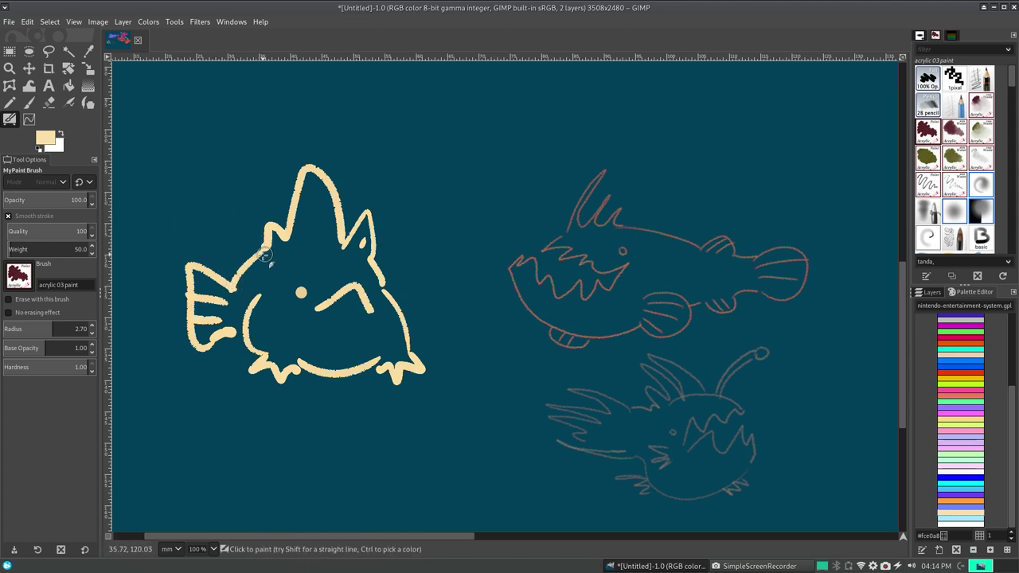
mouse_move(300, 188)
mouse_down()
mouse_move(301, 231)
mouse_move(330, 237)
mouse_up()
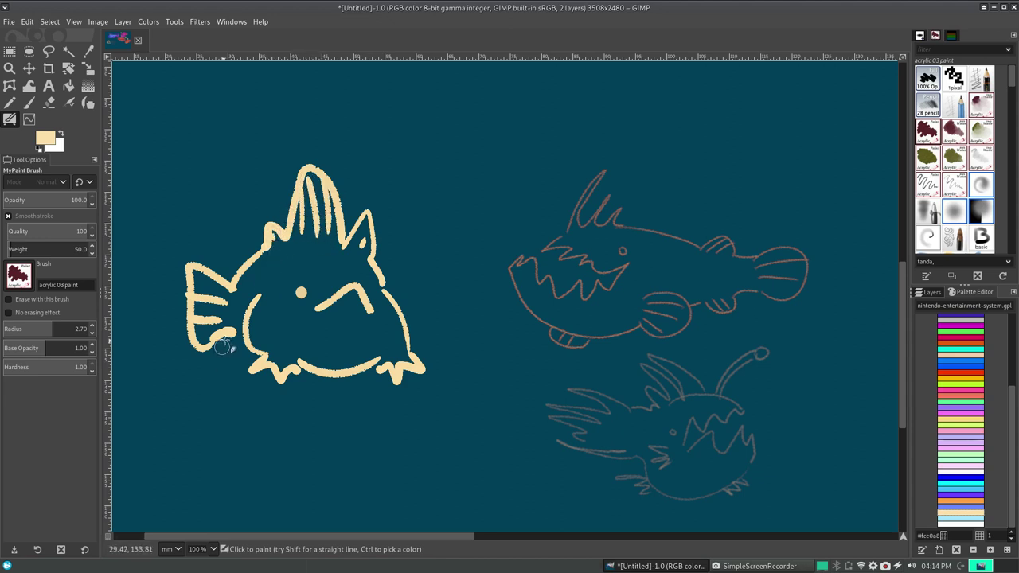
drag(223, 335, 238, 355)
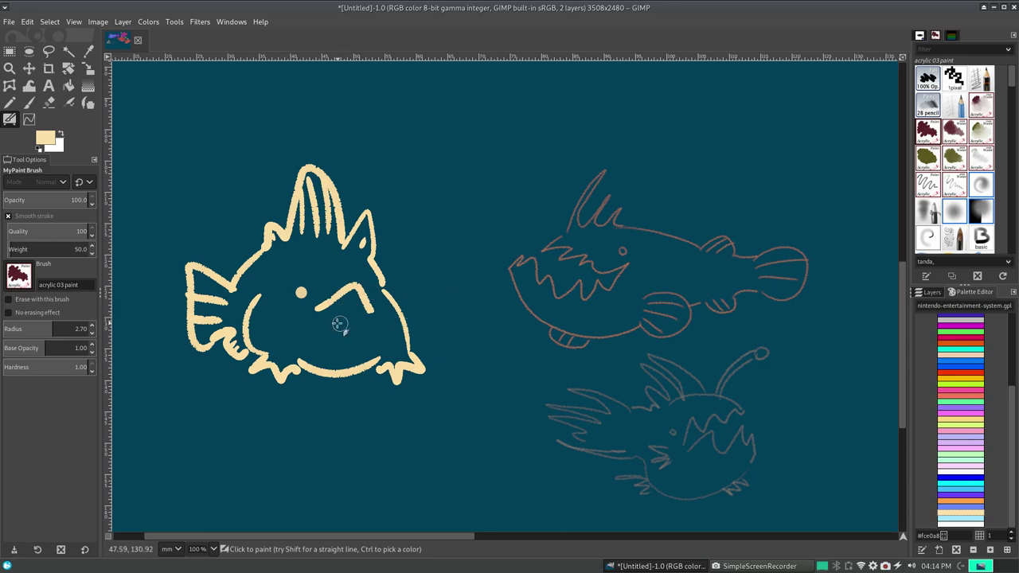
drag(317, 310, 365, 309)
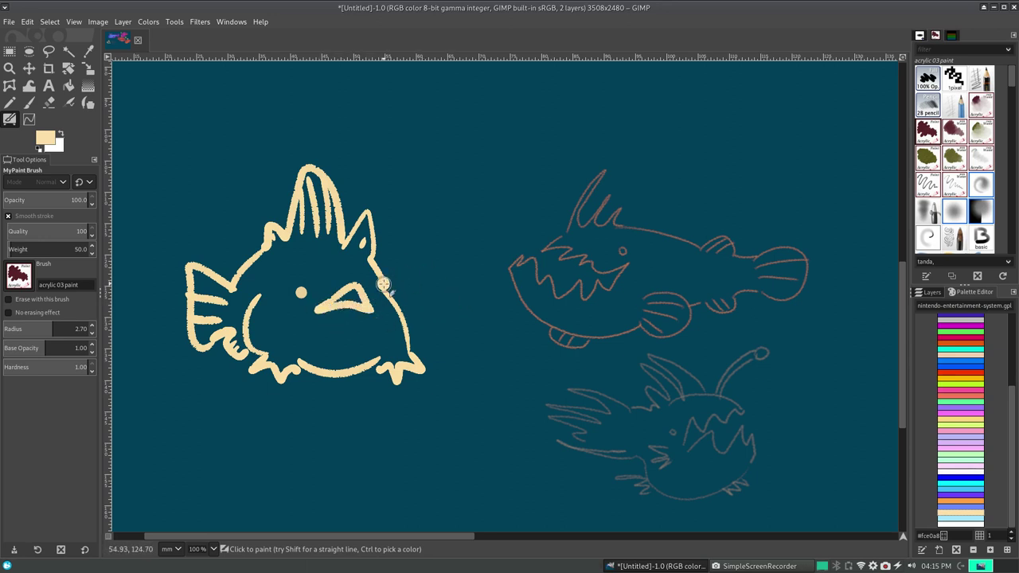
click(383, 285)
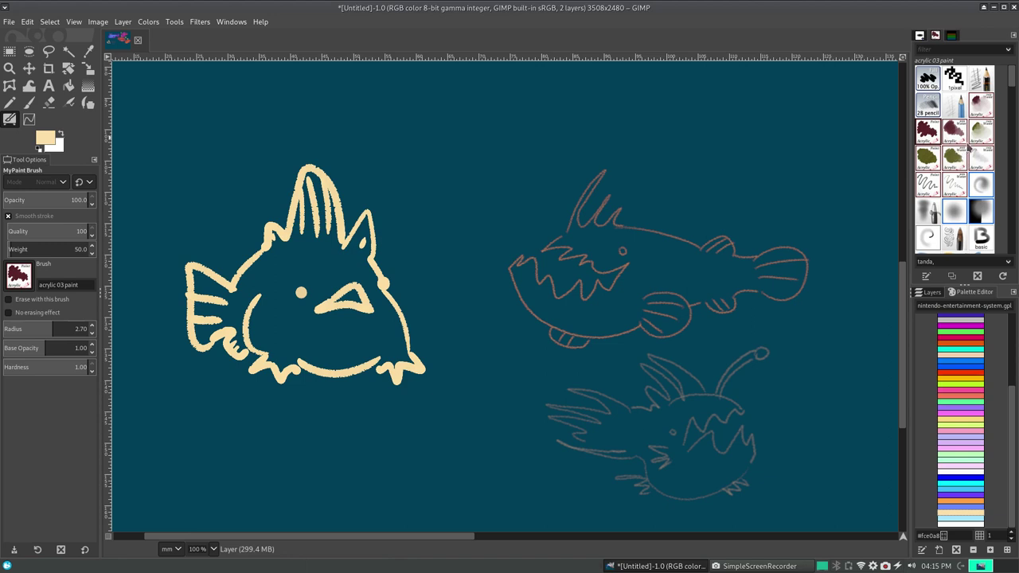
- Switch to the acrylic 03 with water brush and try beige test strokes, undoing them
click(951, 158)
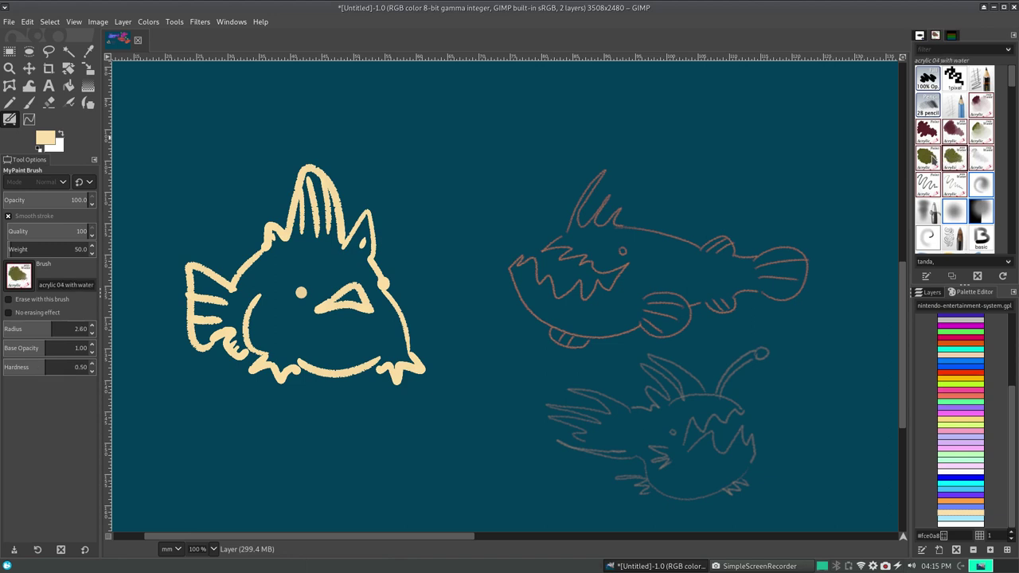
click(956, 134)
mouse_move(538, 144)
mouse_down()
mouse_move(787, 191)
mouse_move(796, 211)
mouse_move(788, 223)
mouse_up()
key(ctrl+z)
mouse_move(478, 539)
mouse_down()
mouse_move(459, 541)
mouse_move(546, 551)
mouse_up()
mouse_move(643, 356)
mouse_down()
mouse_move(677, 323)
mouse_move(713, 357)
mouse_up()
key(ctrl+z)
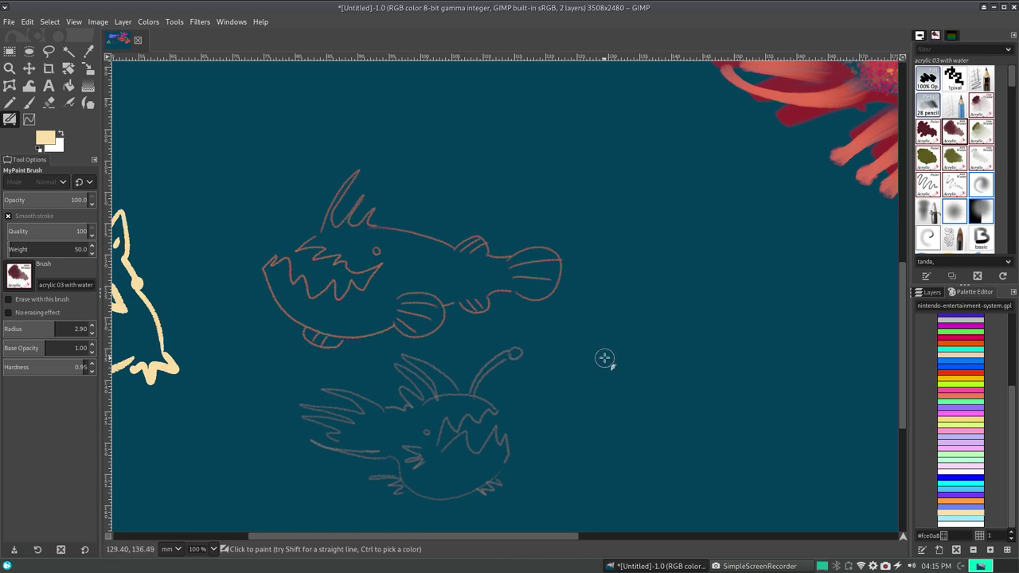
- Draw the new fish's S-curved mouth and the arc above its eye on the right
mouse_move(603, 340)
mouse_down()
mouse_move(661, 380)
mouse_move(581, 372)
mouse_move(650, 382)
mouse_up()
key(ctrl+z)
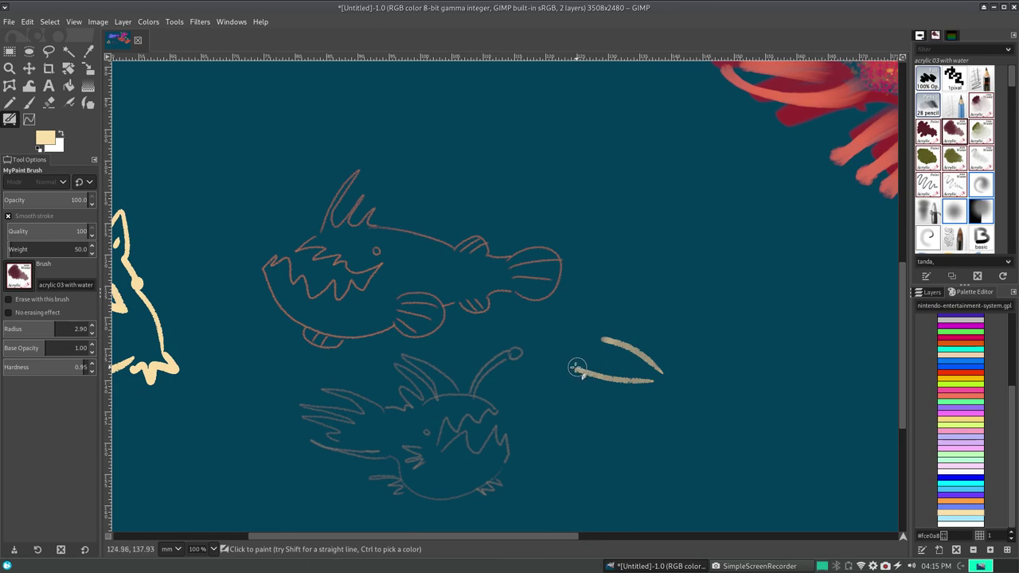
drag(577, 368, 613, 345)
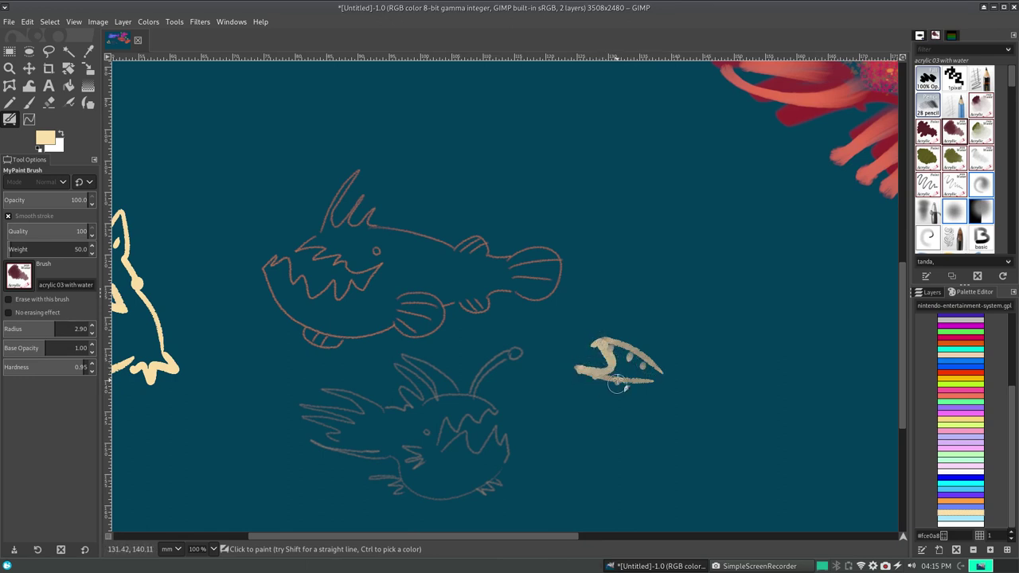
drag(609, 331, 705, 338)
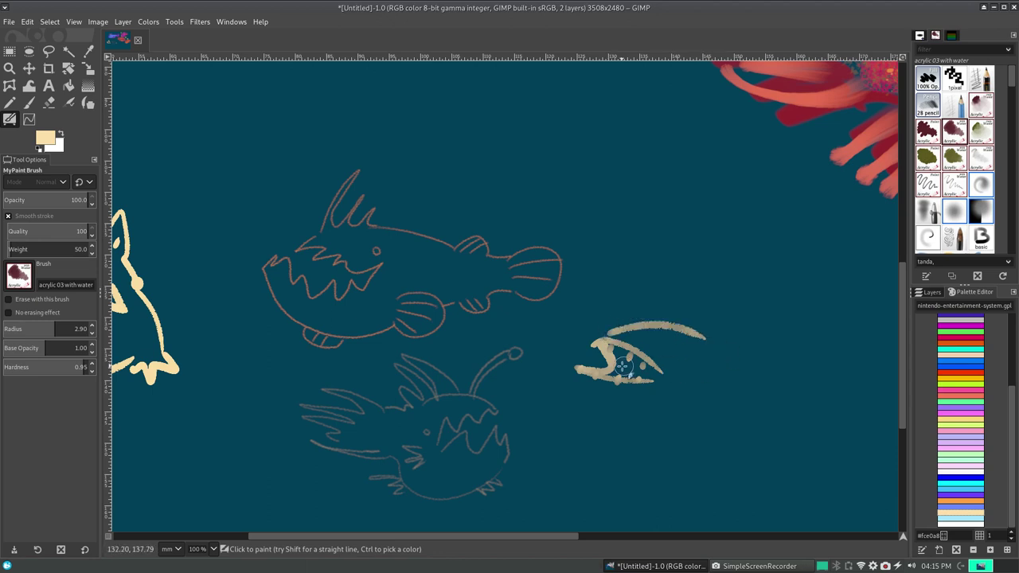
key(ctrl+z)
drag(595, 342, 705, 350)
mouse_move(576, 372)
mouse_down()
mouse_move(606, 398)
mouse_move(729, 393)
mouse_up()
key(ctrl+z)
- Draw a shorter lower jaw arc with an end dot and the eye dot, undoing extra strokes
drag(573, 386, 744, 385)
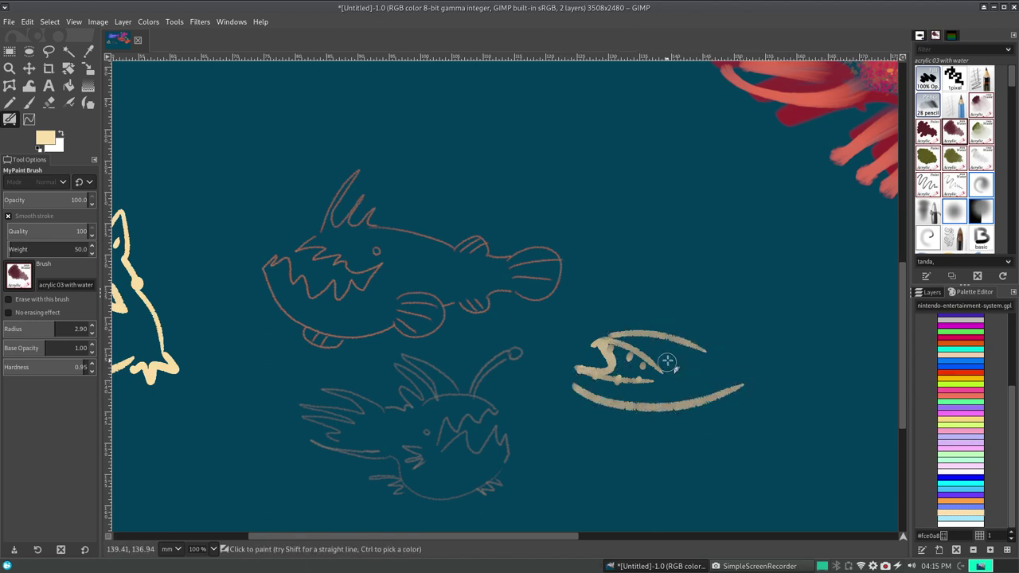
key(ctrl+z)
key(ctrl+z)
key(ctrl+z)
drag(574, 380, 691, 407)
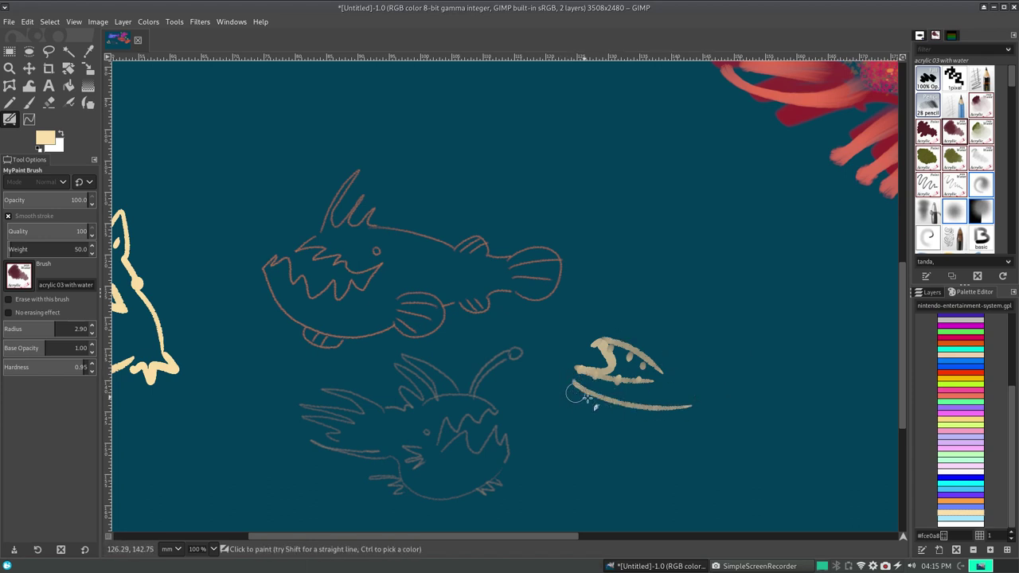
click(695, 395)
click(674, 361)
mouse_move(726, 373)
mouse_down()
mouse_move(721, 396)
mouse_move(731, 408)
mouse_up()
key(ctrl+z)
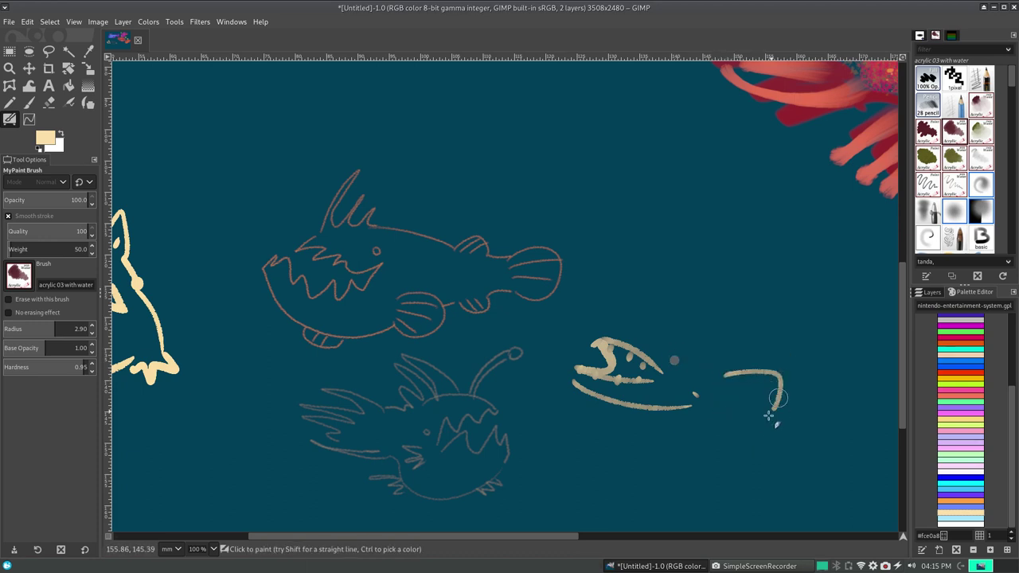
drag(639, 408, 724, 410)
key(ctrl+z)
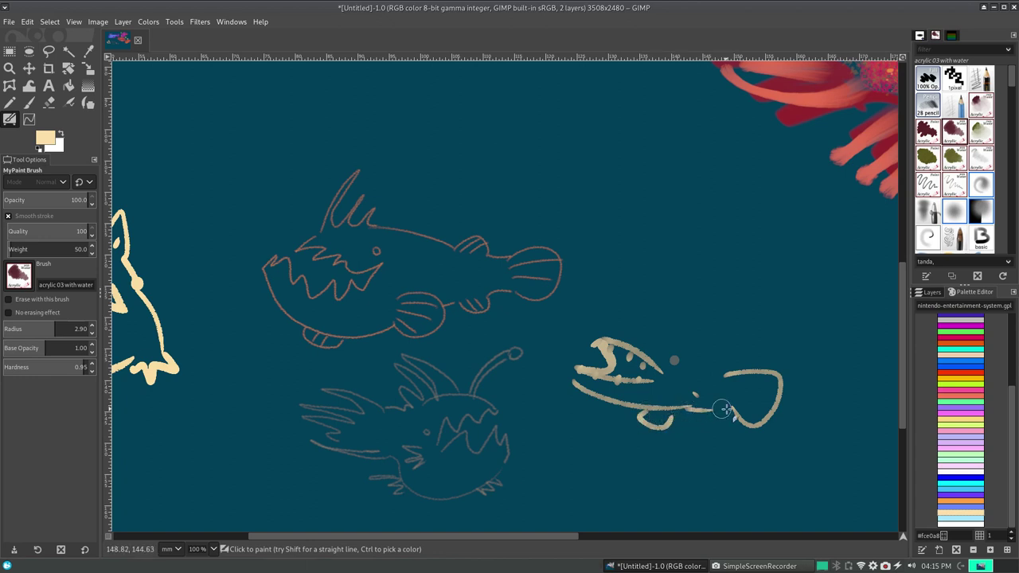
- Draw the long back line with an arched dorsal fin and belly fin
drag(613, 335, 841, 330)
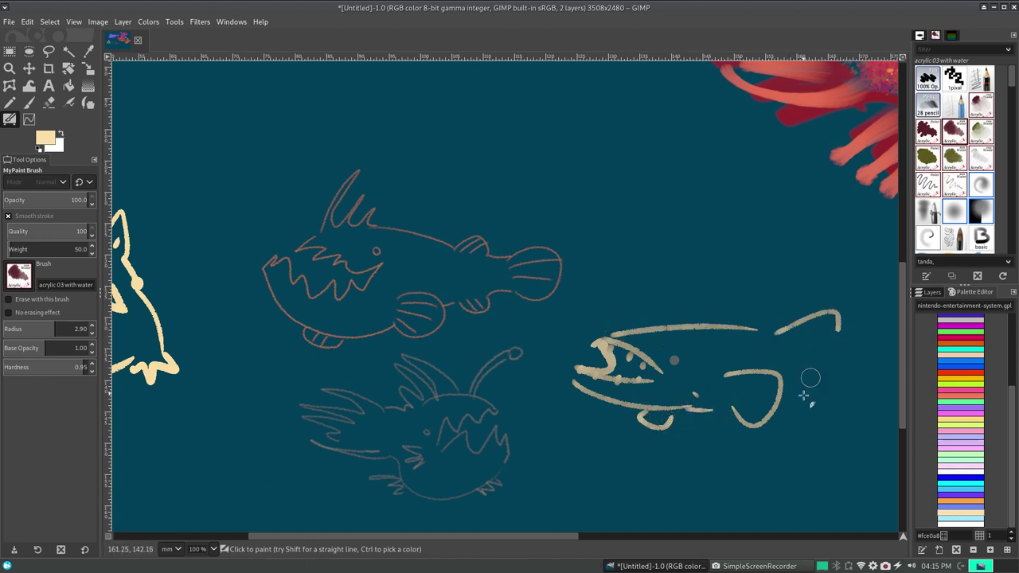
mouse_move(793, 407)
mouse_down()
mouse_move(822, 410)
mouse_move(837, 388)
mouse_up()
drag(837, 332, 876, 337)
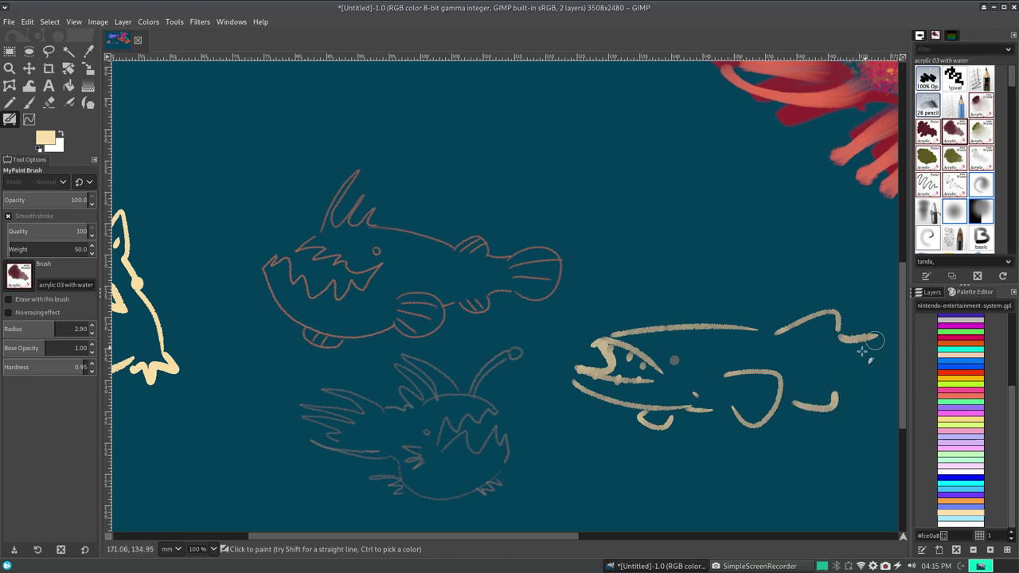
drag(566, 540, 643, 540)
key(z)
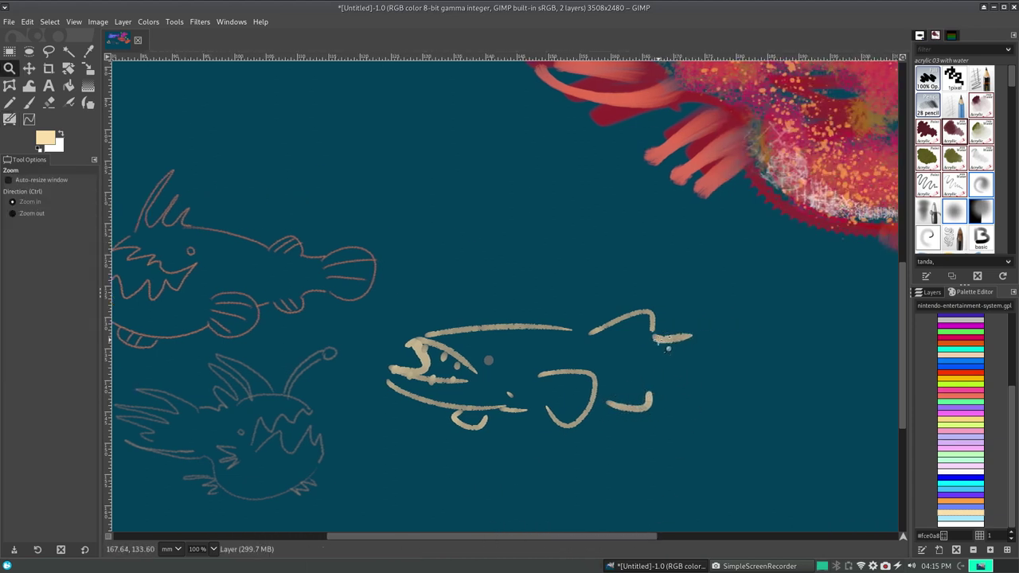
key(ctrl+z)
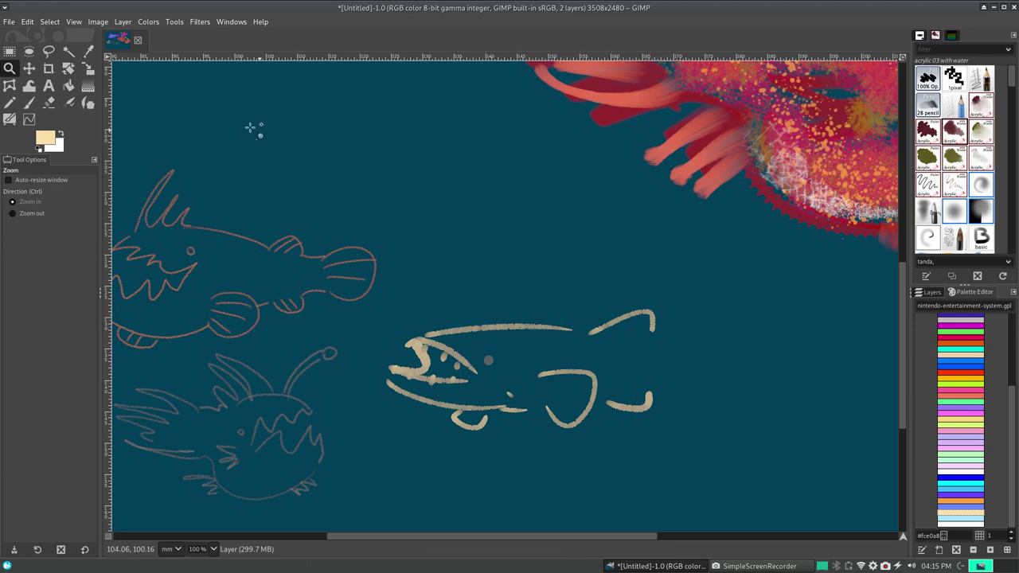
click(11, 120)
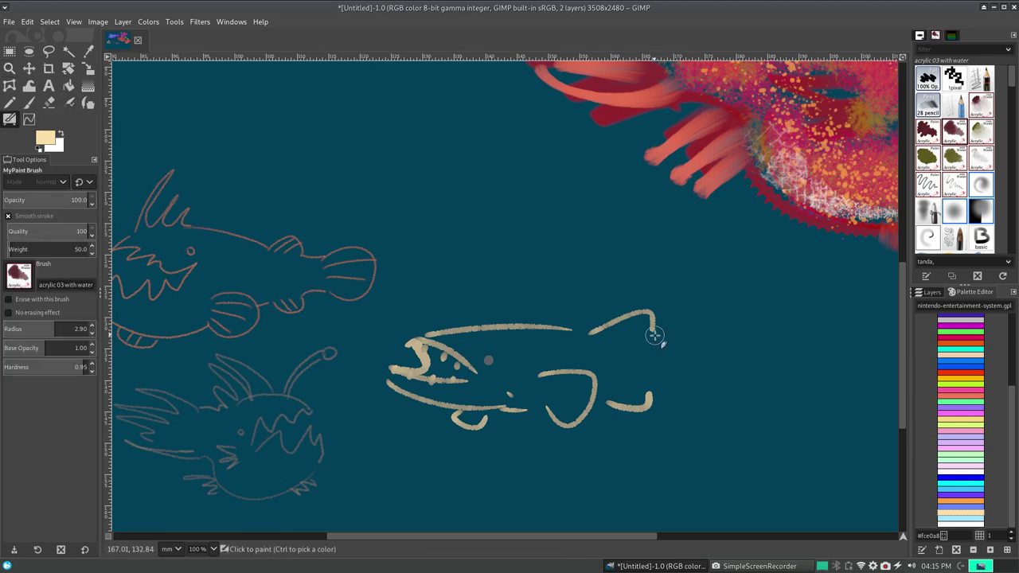
- Draw the tail line, lower fin and curved tail fin with inner ribs
drag(654, 335, 720, 363)
key(ctrl+z)
mouse_move(654, 335)
mouse_down()
mouse_move(694, 356)
mouse_move(694, 343)
mouse_up()
key(ctrl+z)
drag(654, 392, 697, 378)
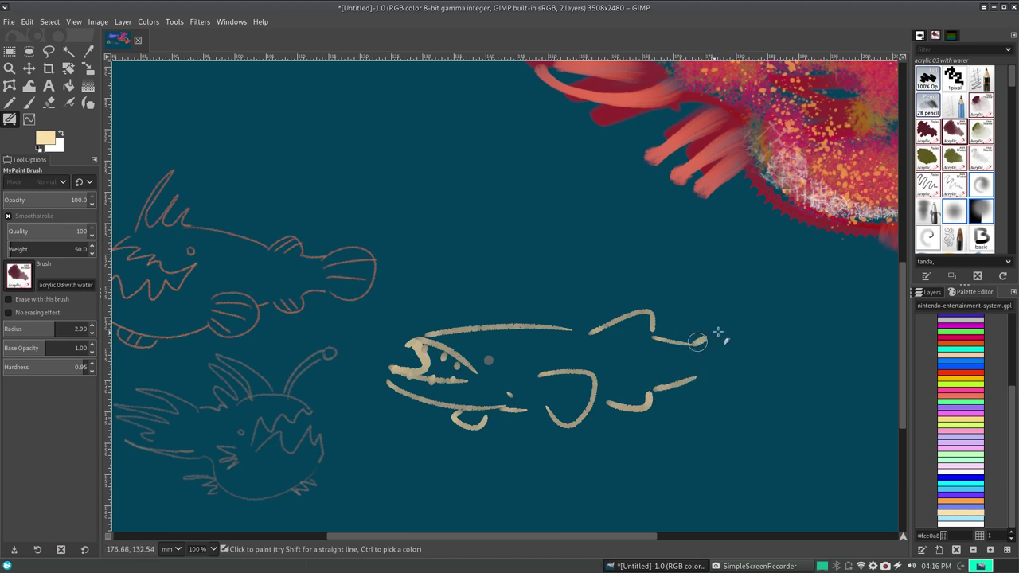
drag(698, 342, 704, 377)
mouse_move(761, 350)
mouse_down()
mouse_move(718, 352)
mouse_move(717, 371)
mouse_up()
- Line the dorsal, pelvic and pectoral fins and paint three tall back spines
mouse_move(642, 316)
mouse_down()
mouse_move(613, 329)
mouse_move(629, 329)
mouse_up()
drag(610, 403, 648, 395)
mouse_move(552, 387)
mouse_down()
mouse_move(589, 388)
mouse_move(580, 409)
mouse_move(586, 403)
mouse_move(545, 423)
mouse_move(559, 438)
mouse_move(588, 421)
mouse_up()
key(ctrl+z)
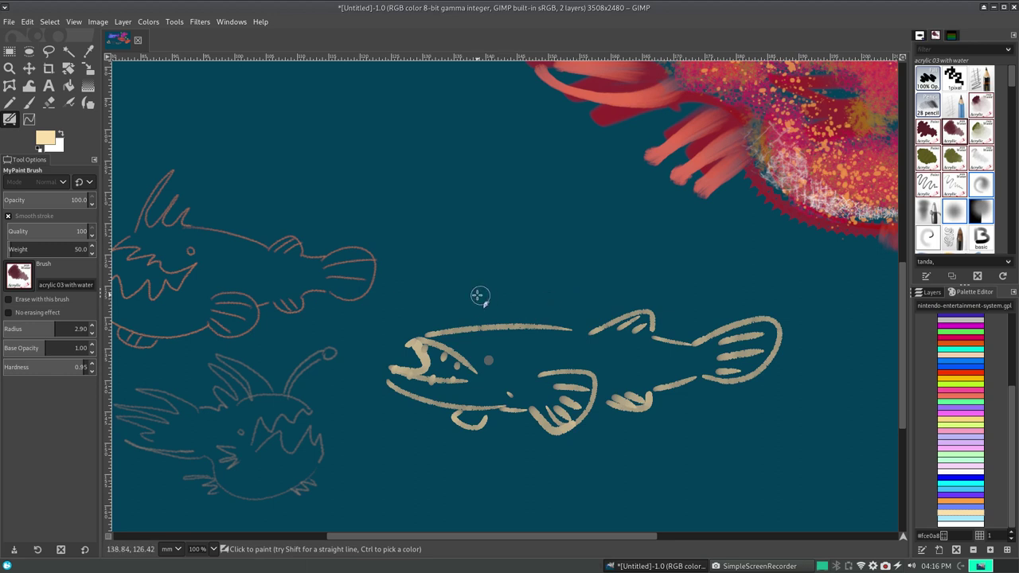
mouse_move(454, 326)
mouse_down()
mouse_move(505, 232)
mouse_move(523, 254)
mouse_up()
drag(510, 323, 539, 276)
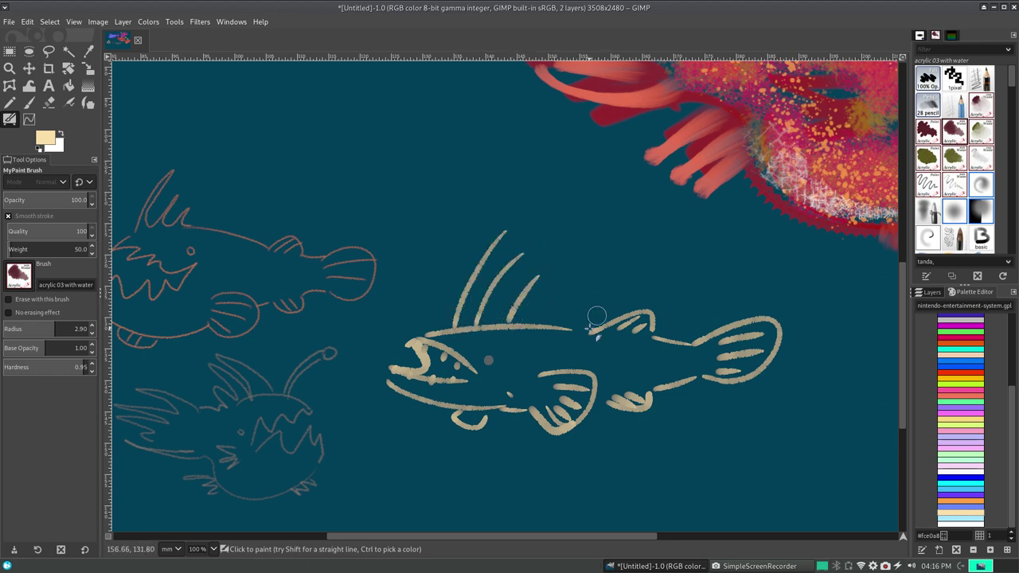
mouse_move(599, 540)
mouse_down()
mouse_move(468, 566)
mouse_move(494, 549)
mouse_up()
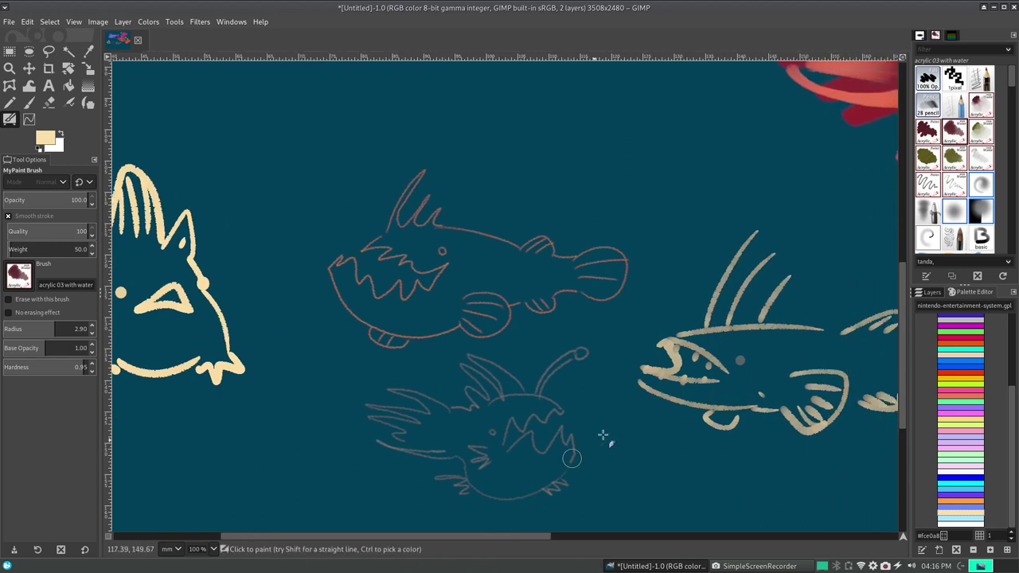
- Test acrylic 04 and 05 water brushes on the fish, undoing each trial, ending on acrylic 05
click(981, 132)
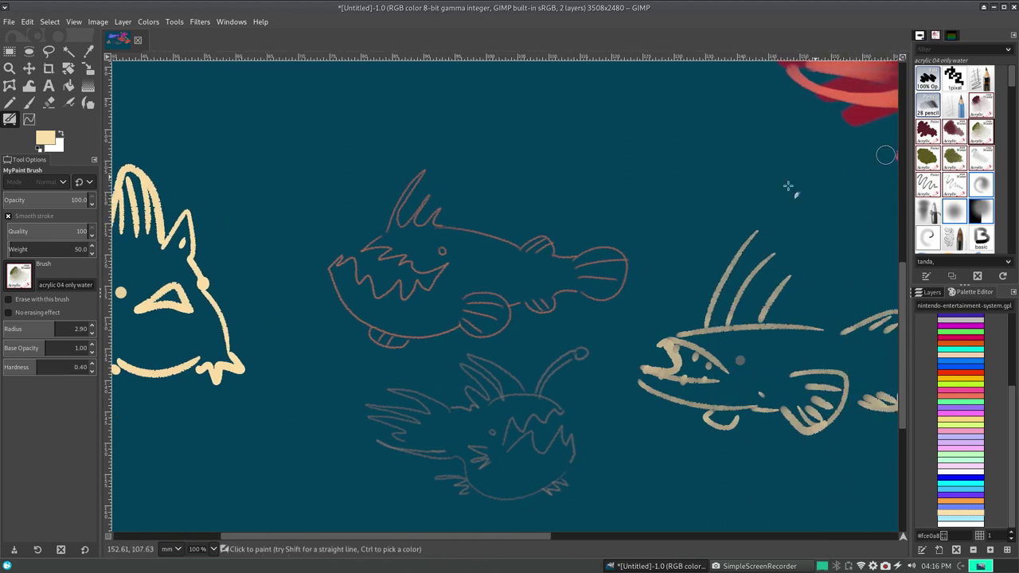
mouse_move(687, 319)
mouse_down()
mouse_move(662, 351)
mouse_move(687, 313)
mouse_up()
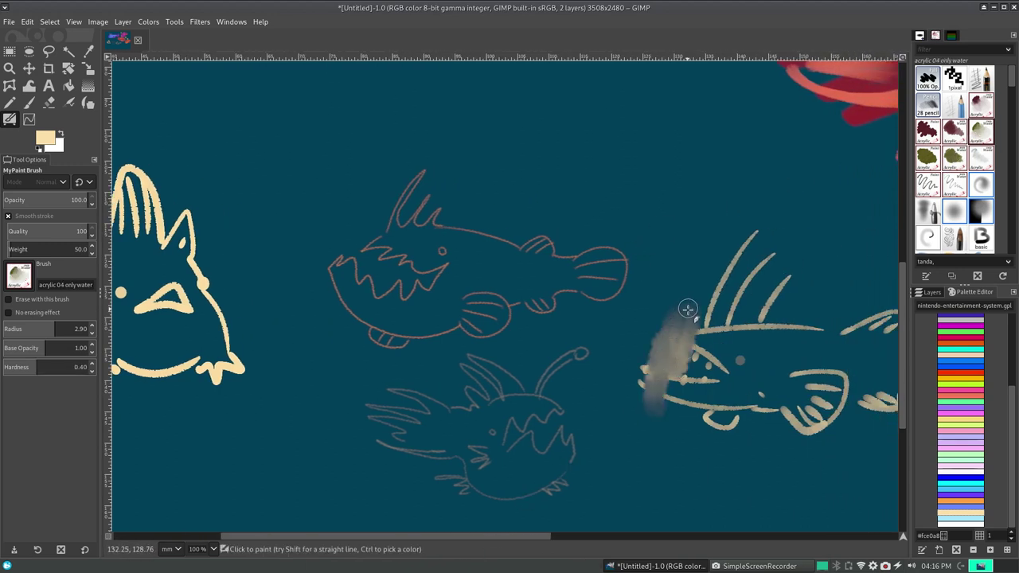
key(ctrl+z)
click(928, 157)
mouse_move(714, 233)
mouse_down()
mouse_move(711, 282)
mouse_move(709, 238)
mouse_move(677, 220)
mouse_move(541, 195)
mouse_up()
key(ctrl+z)
key(ctrl+z)
key(ctrl+z)
click(953, 157)
key(ctrl+z)
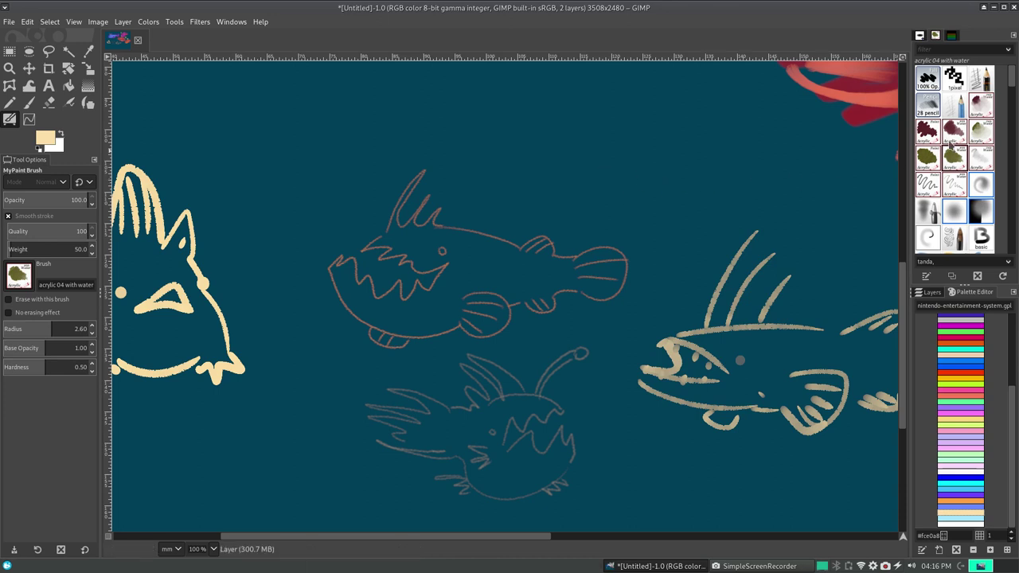
click(980, 157)
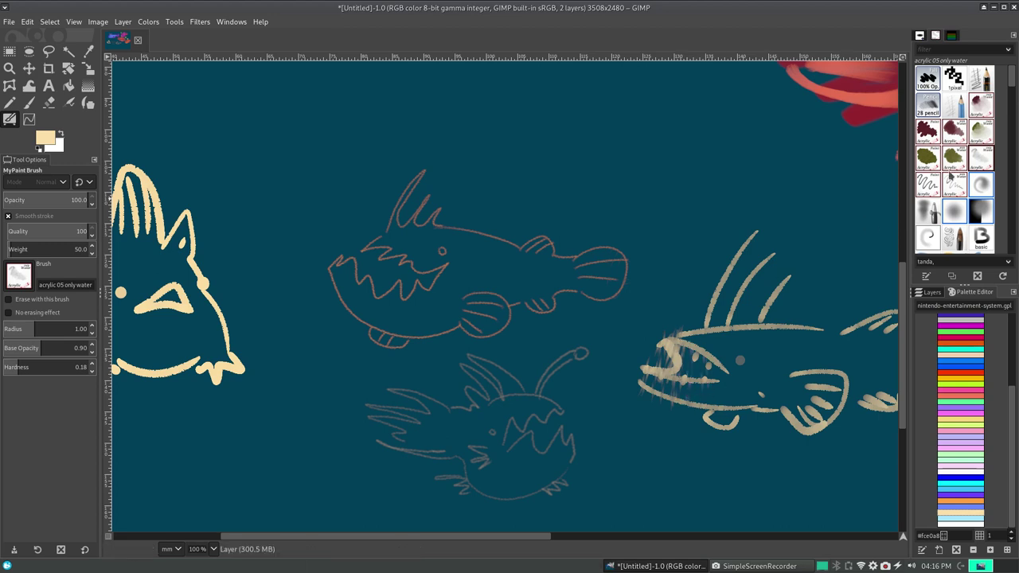
key(ctrl+z)
- Switch to the acrylic 05 paint brush and try strokes in the upper canvas, undoing each
click(934, 193)
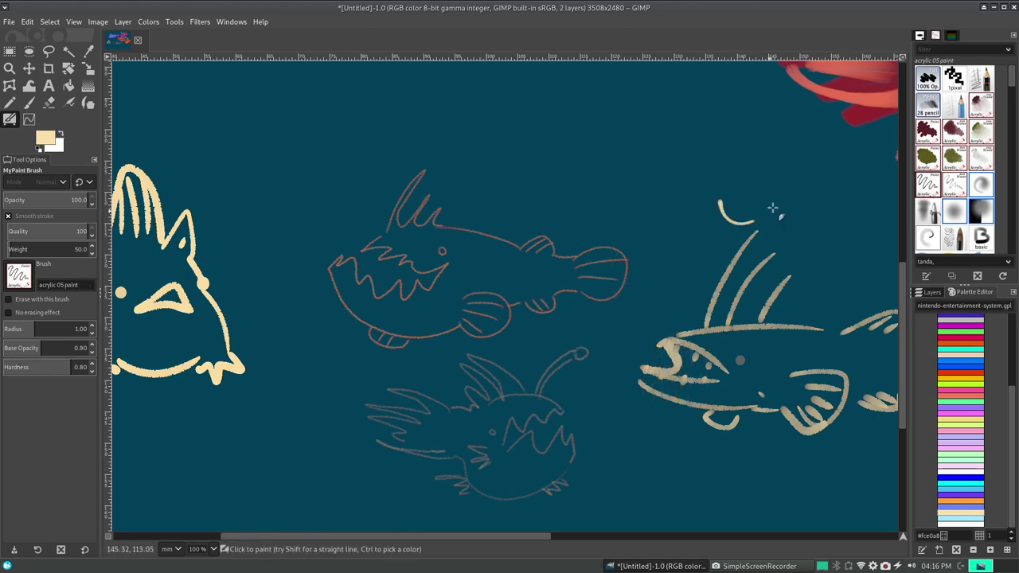
drag(740, 211, 673, 130)
key(ctrl+z)
drag(638, 163, 679, 143)
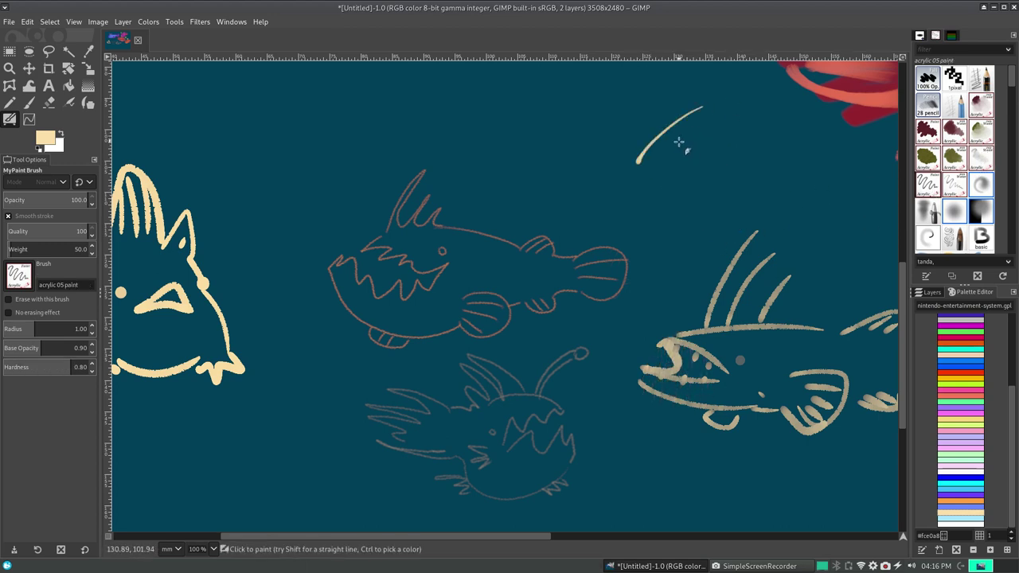
key(ctrl+z)
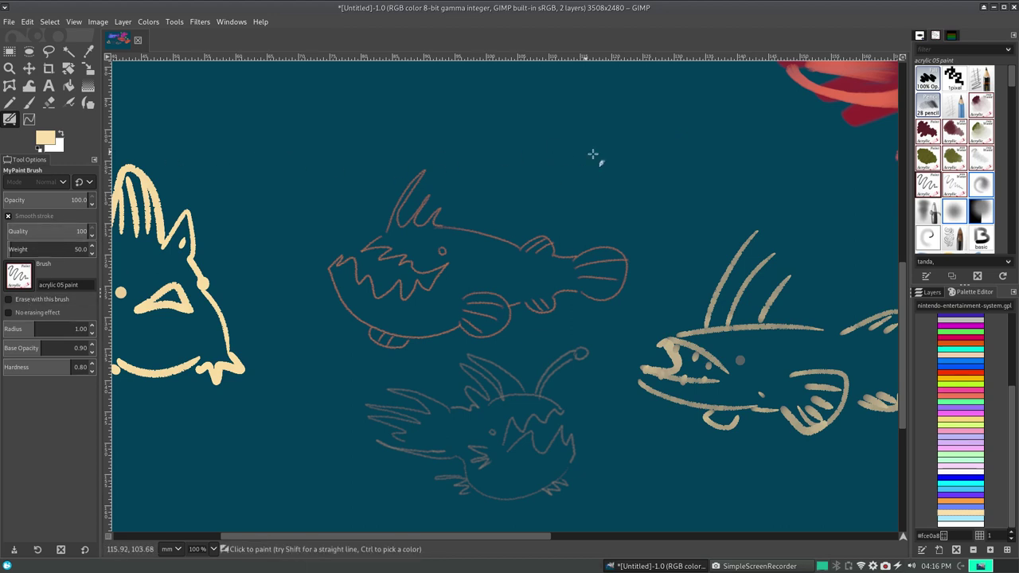
mouse_move(620, 181)
mouse_down()
mouse_move(682, 142)
mouse_move(622, 148)
mouse_move(649, 175)
mouse_move(636, 199)
mouse_move(611, 191)
mouse_up()
key(ctrl+z)
key(ctrl+z)
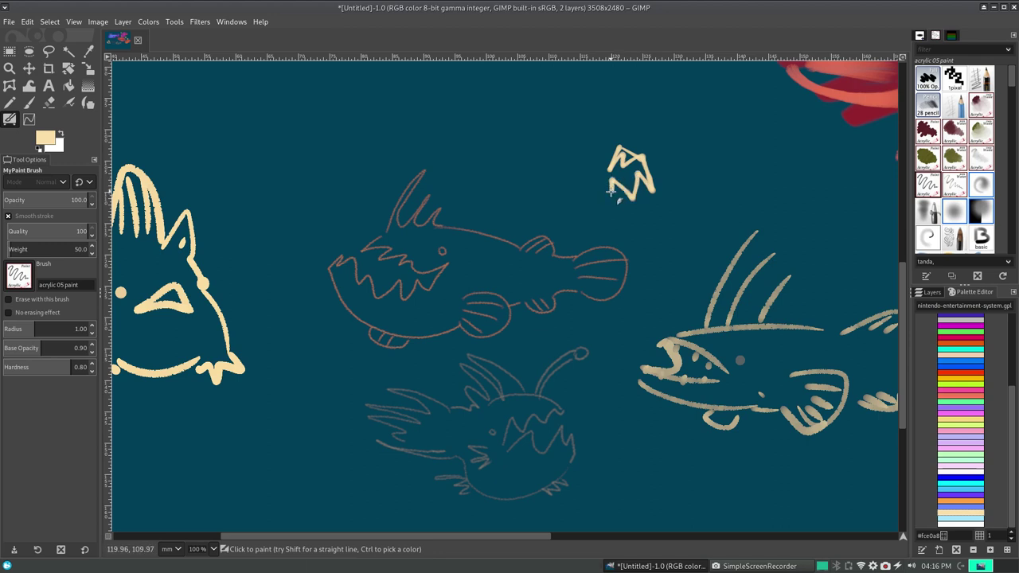
key(ctrl+z)
- Draw the small fish's jagged teeth, trying eye, head arc and jaw strokes then undoing them
key(ctrl+z)
mouse_move(631, 150)
mouse_down()
mouse_move(657, 179)
mouse_move(651, 188)
mouse_up()
key(ctrl+z)
mouse_move(630, 151)
mouse_down()
mouse_move(617, 171)
mouse_move(656, 186)
mouse_move(604, 169)
mouse_move(635, 196)
mouse_up()
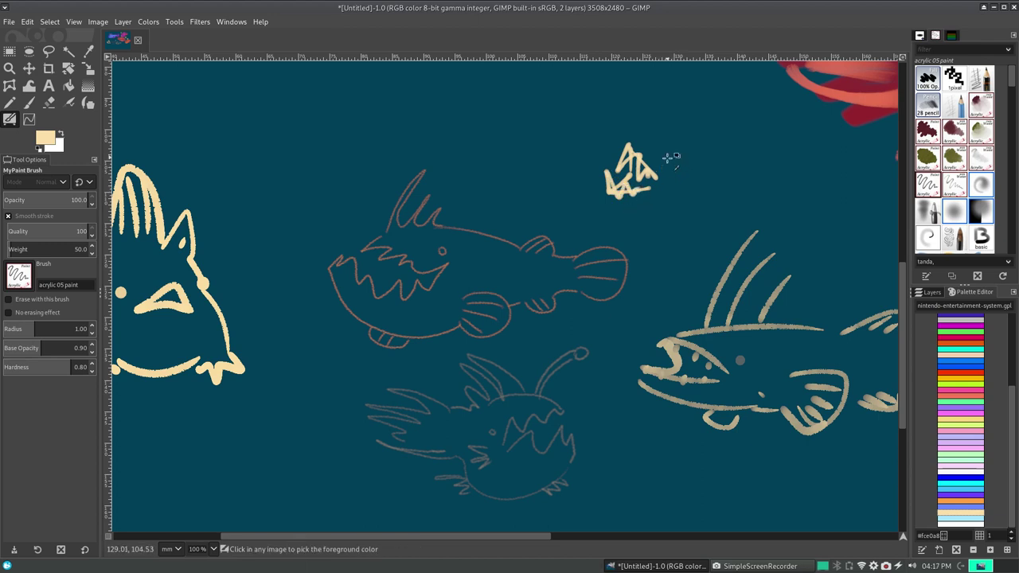
mouse_move(665, 158)
mouse_down()
mouse_move(677, 146)
mouse_move(658, 168)
mouse_up()
key(ctrl+z)
key(ctrl+z)
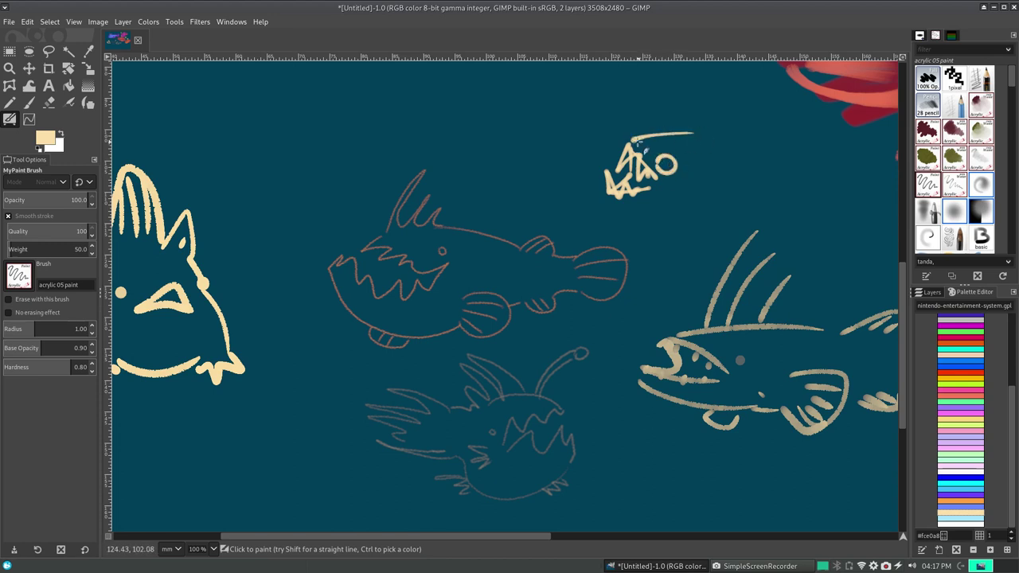
drag(628, 137, 683, 157)
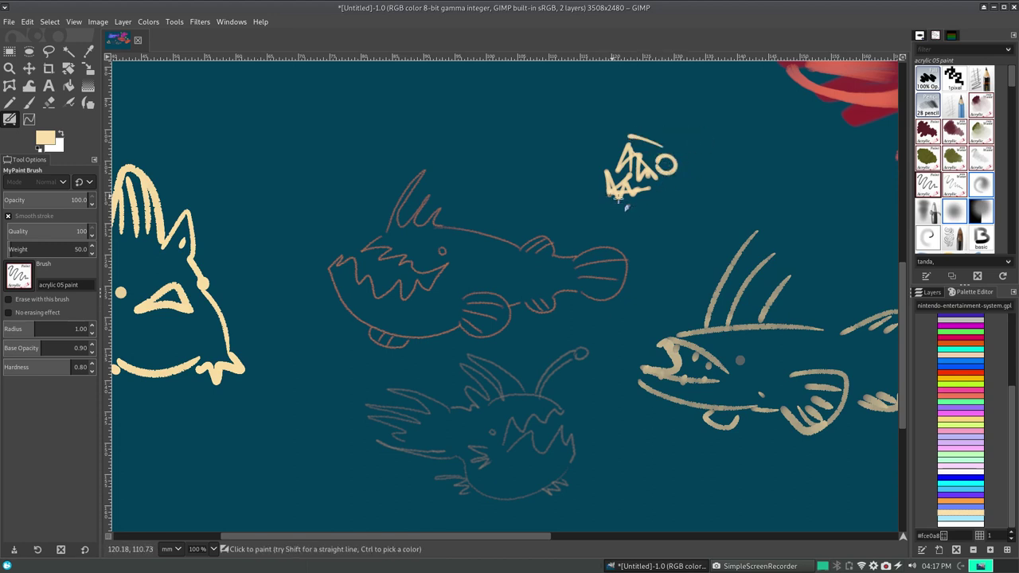
drag(618, 201, 666, 193)
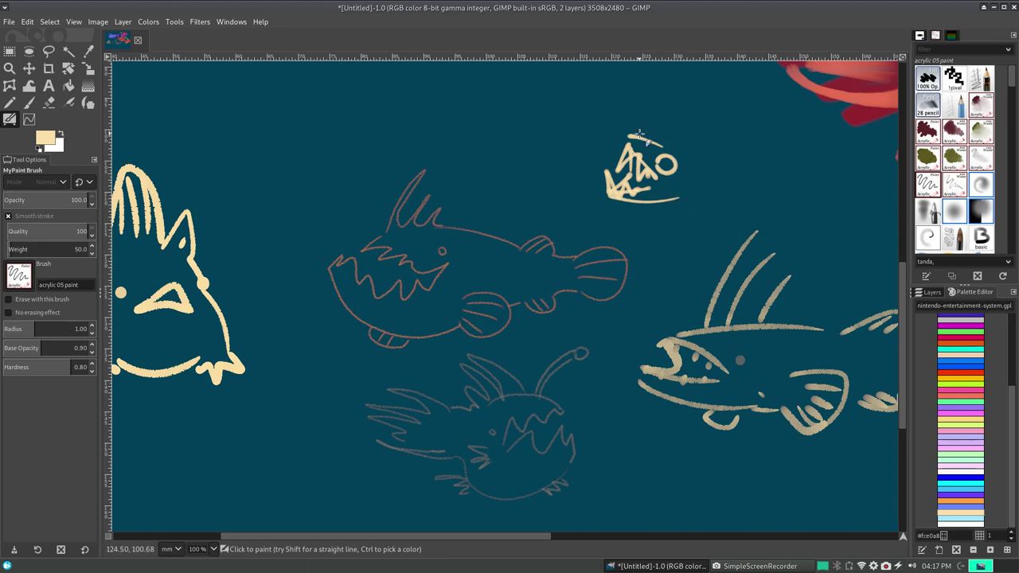
key(ctrl+z)
key(ctrl+z)
key(ctrl+z)
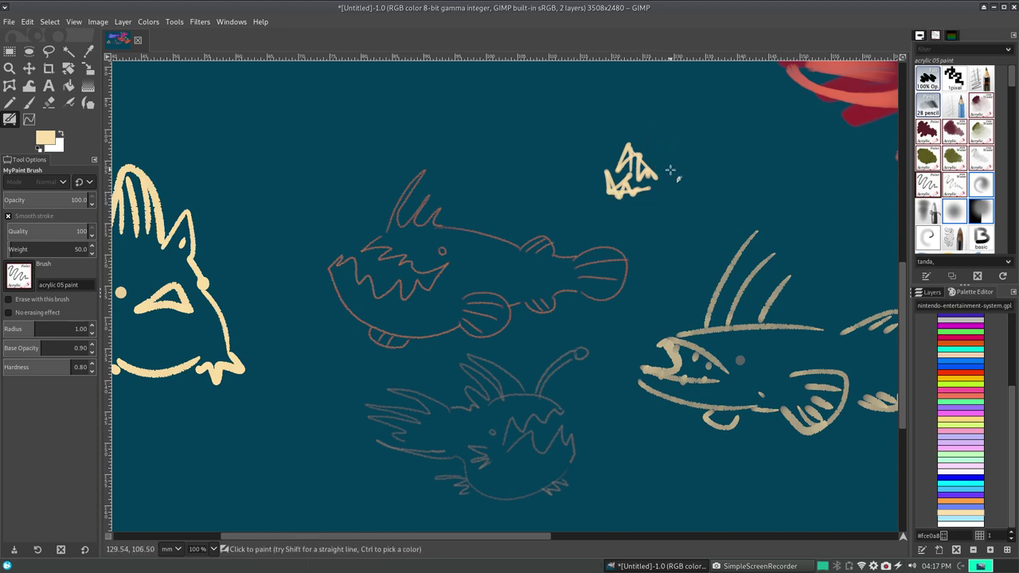
- Add the round eye, a flat curved jaw line, the pointed body stroke and a spike atop the head
key(ctrl+z)
drag(665, 163, 661, 158)
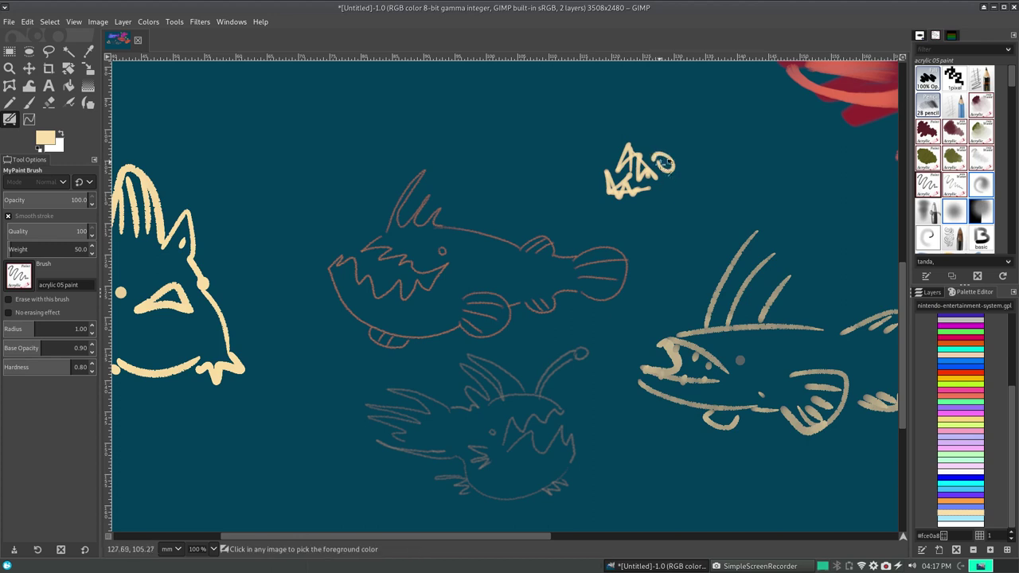
drag(609, 193, 669, 208)
key(ctrl+z)
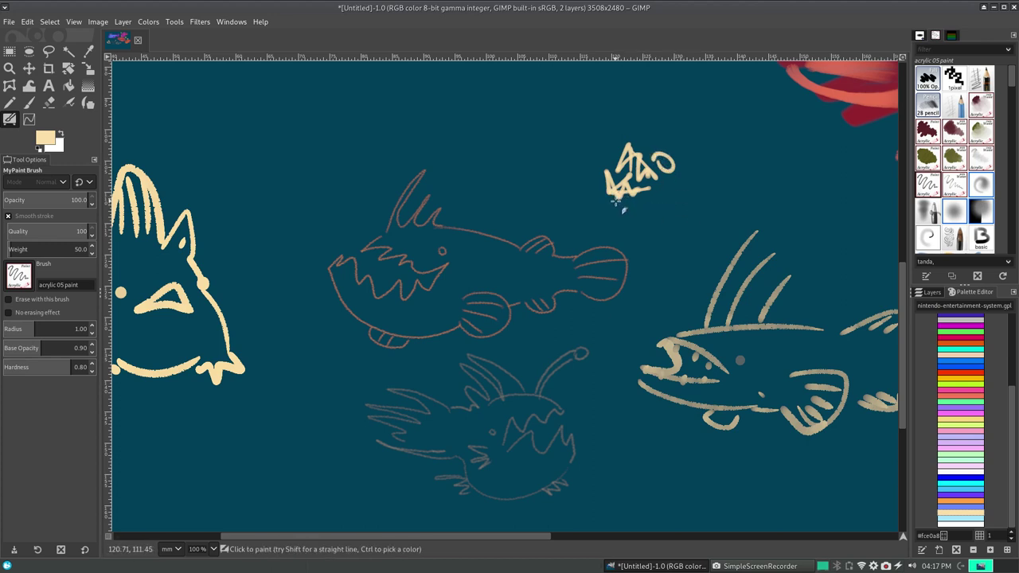
drag(607, 202, 676, 209)
mouse_move(690, 169)
mouse_down()
mouse_move(724, 191)
mouse_move(693, 183)
mouse_up()
key(ctrl+z)
mouse_move(721, 145)
mouse_down()
mouse_move(741, 165)
mouse_move(720, 222)
mouse_up()
mouse_move(635, 135)
mouse_down()
mouse_move(682, 151)
mouse_move(647, 142)
mouse_move(650, 154)
mouse_move(699, 159)
mouse_move(693, 147)
mouse_move(714, 164)
mouse_move(763, 162)
mouse_move(728, 195)
mouse_move(680, 207)
mouse_move(693, 191)
mouse_move(681, 202)
mouse_up()
key(ctrl+z)
key(ctrl+z)
key(ctrl+z)
key(ctrl+z)
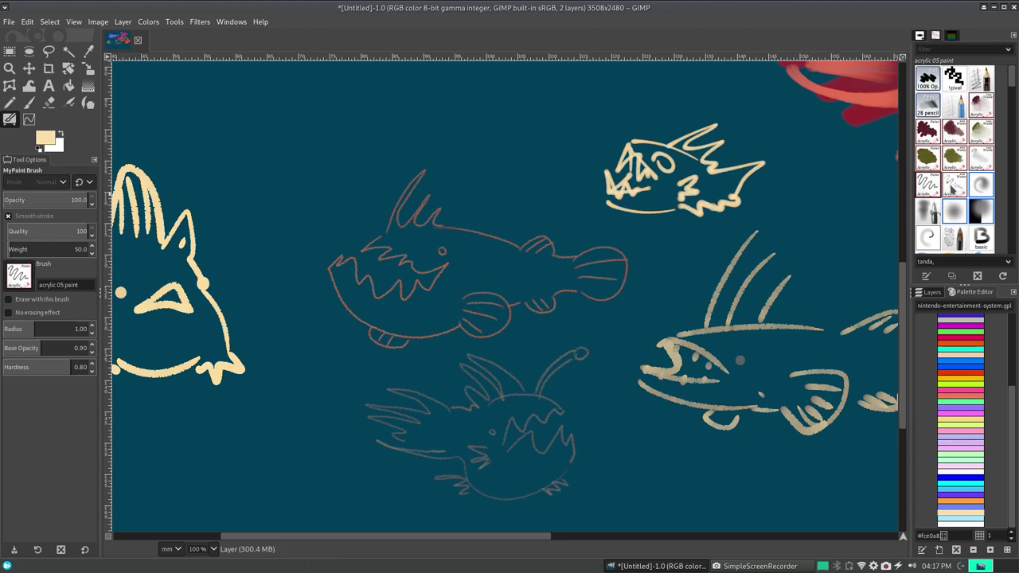
- Pick the acrylic 05 with water brush and try cream strokes near the top, undoing them
click(954, 185)
drag(659, 279, 516, 159)
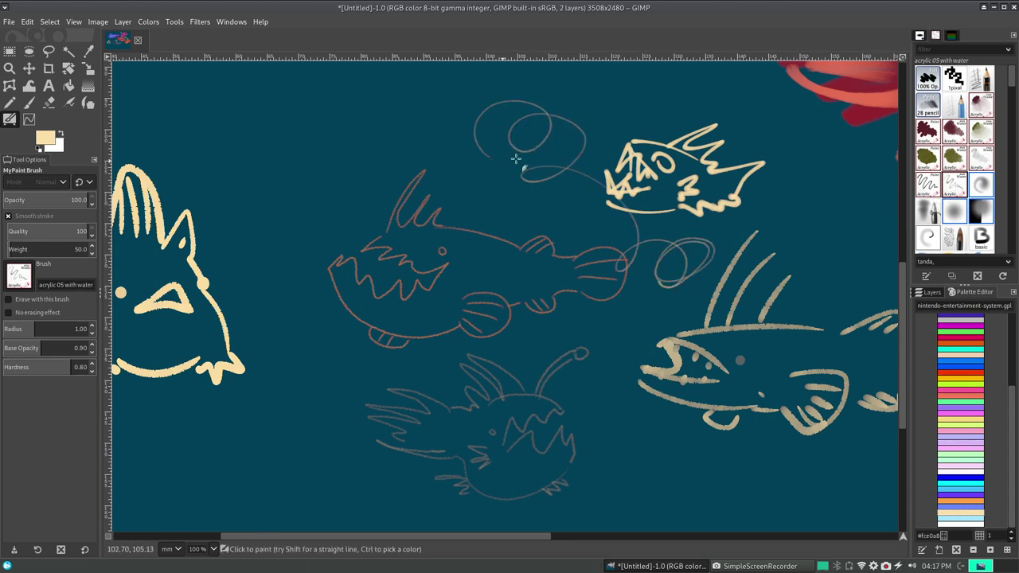
key(ctrl+z)
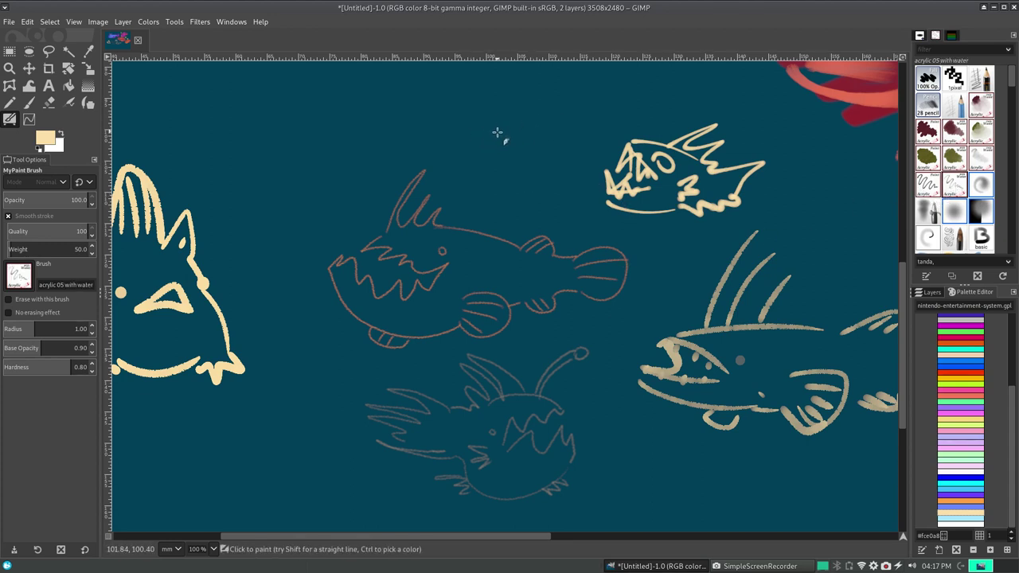
mouse_move(497, 134)
mouse_down()
mouse_move(546, 104)
mouse_move(526, 133)
mouse_move(497, 134)
mouse_up()
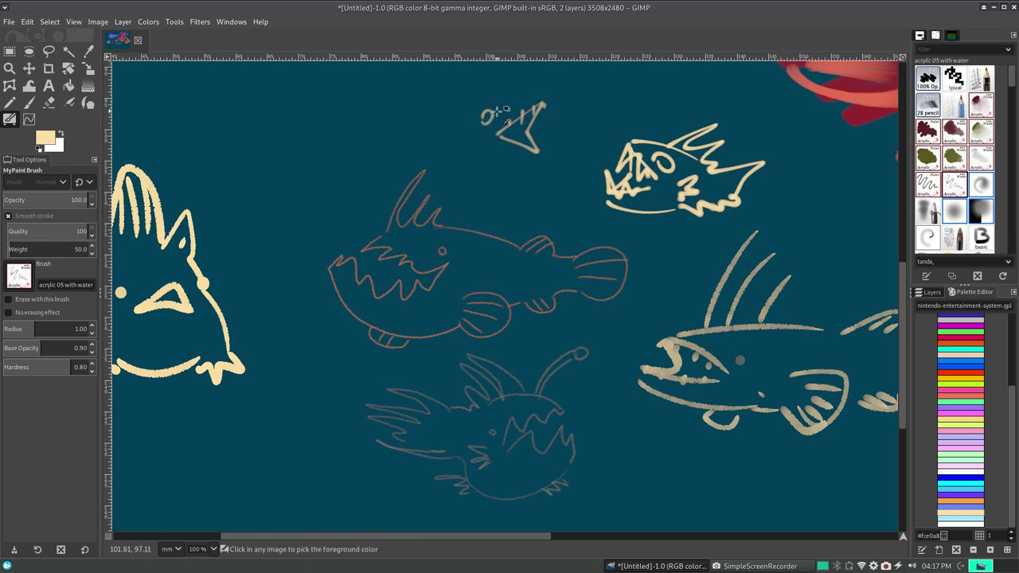
ctrl+click(490, 110)
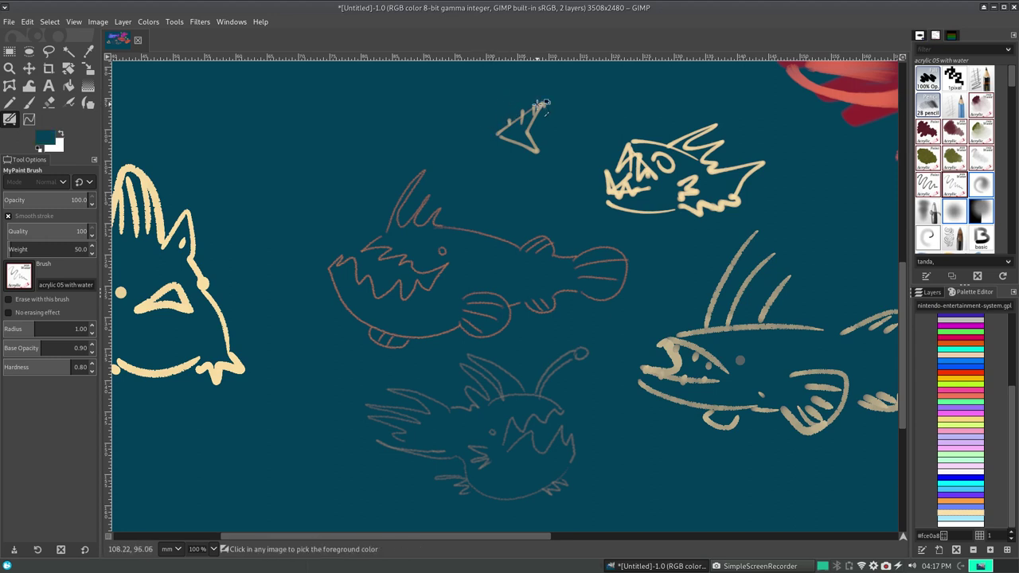
click(959, 519)
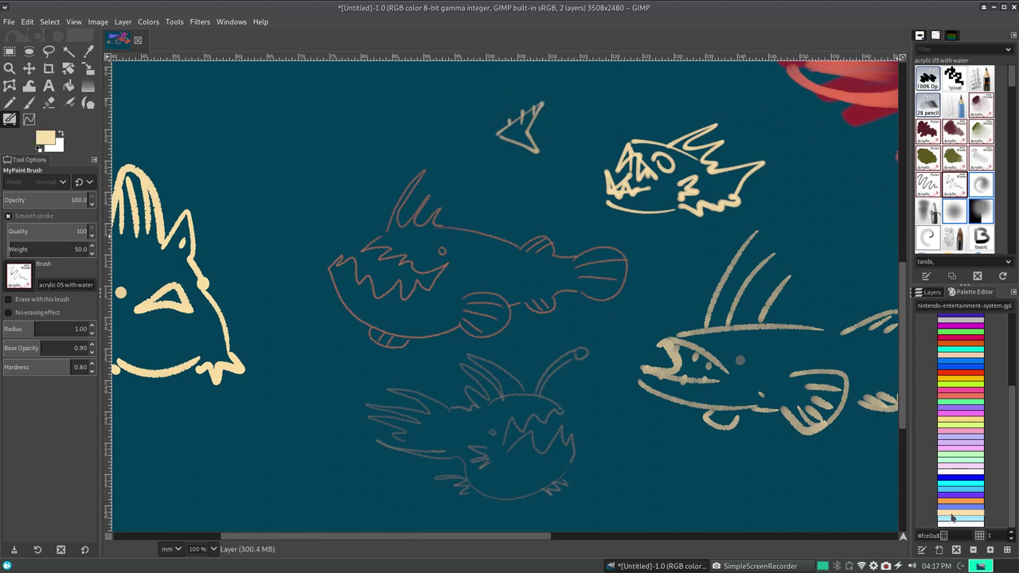
mouse_move(487, 111)
mouse_down()
mouse_move(506, 109)
mouse_move(496, 101)
mouse_move(459, 128)
mouse_move(486, 120)
mouse_up()
key(ctrl+z)
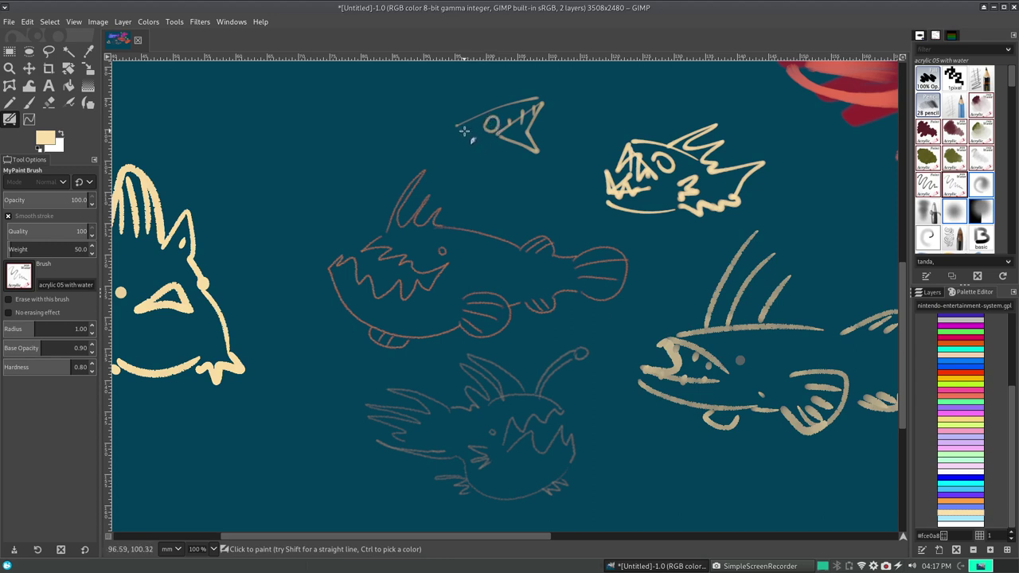
key(ctrl+z)
key(ctrl+z)
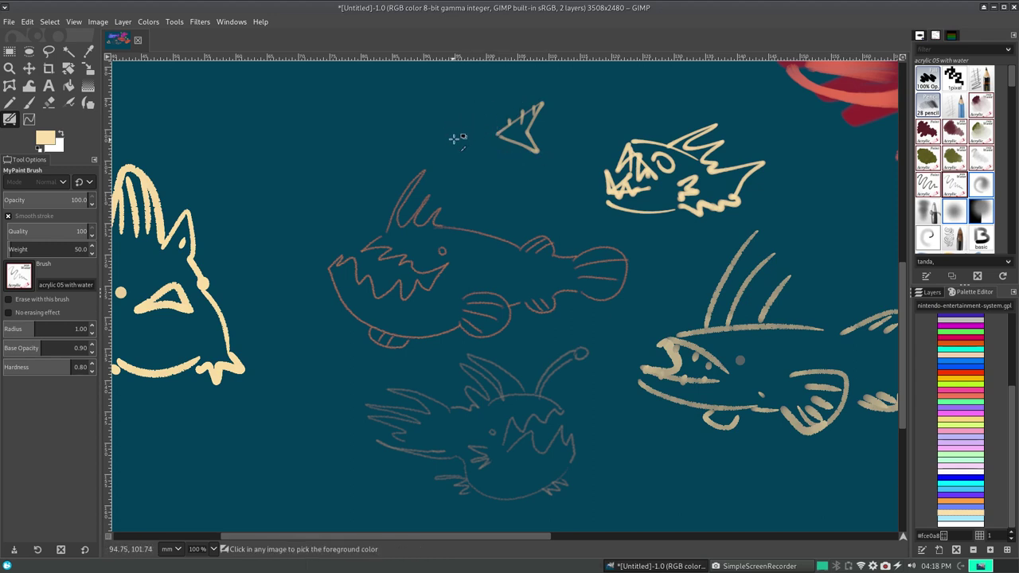
- Draw the small fish's thin cream top line, head stroke, E-shaped fin, back and underside
mouse_move(454, 126)
mouse_down()
mouse_move(475, 147)
mouse_move(470, 135)
mouse_up()
key(ctrl+z)
key(ctrl+z)
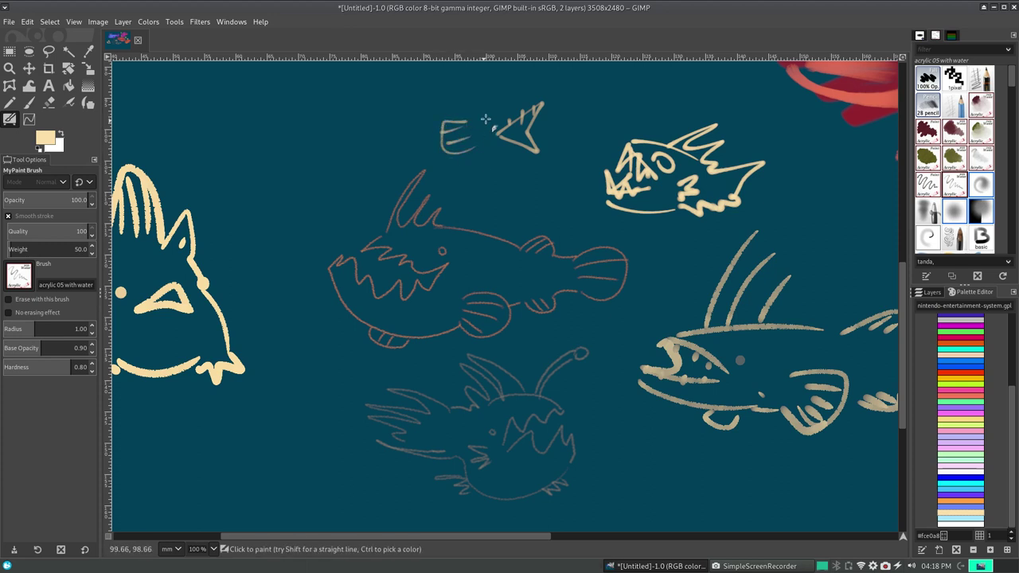
mouse_move(536, 104)
mouse_down()
mouse_move(489, 99)
mouse_move(526, 83)
mouse_up()
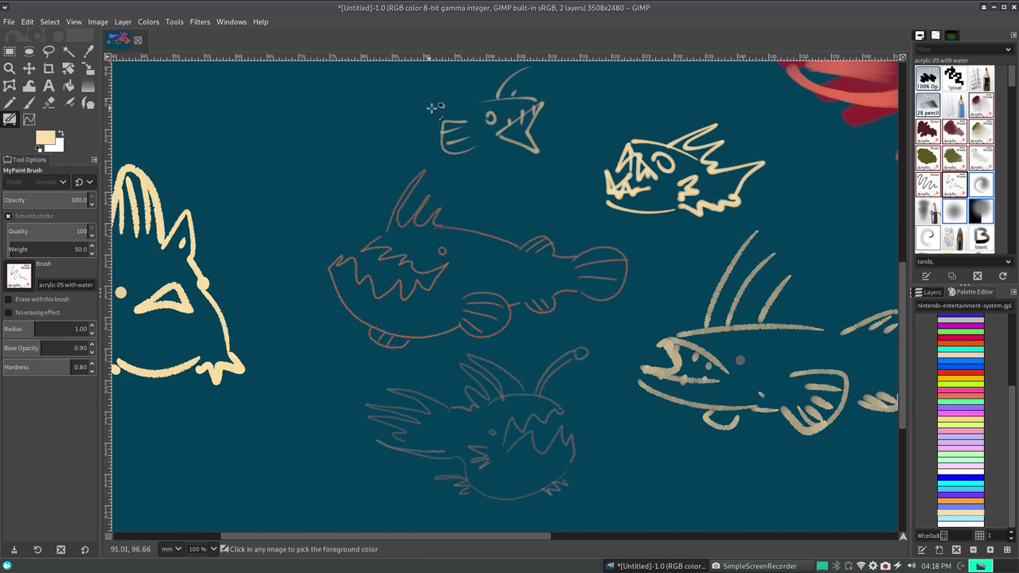
mouse_move(431, 108)
mouse_down()
mouse_move(404, 106)
mouse_move(407, 139)
mouse_move(402, 107)
mouse_up()
mouse_move(374, 124)
mouse_down()
mouse_move(406, 124)
mouse_move(403, 146)
mouse_up()
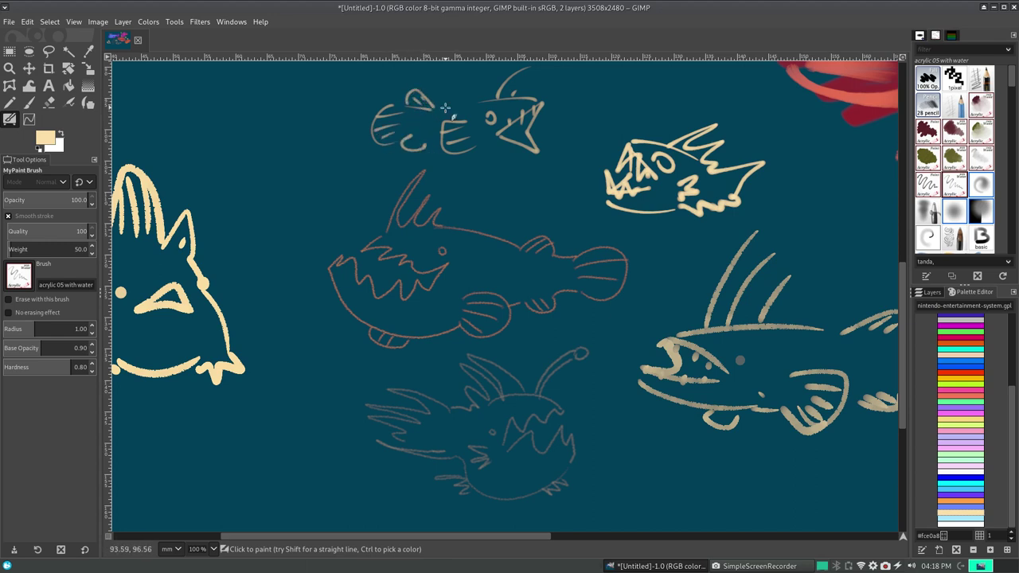
drag(434, 106, 487, 99)
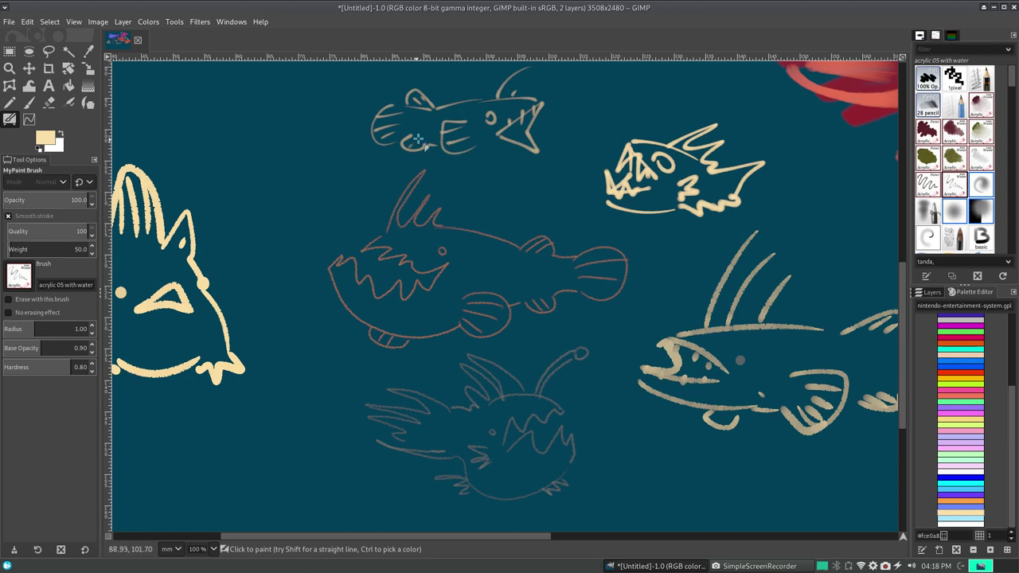
drag(480, 148, 535, 156)
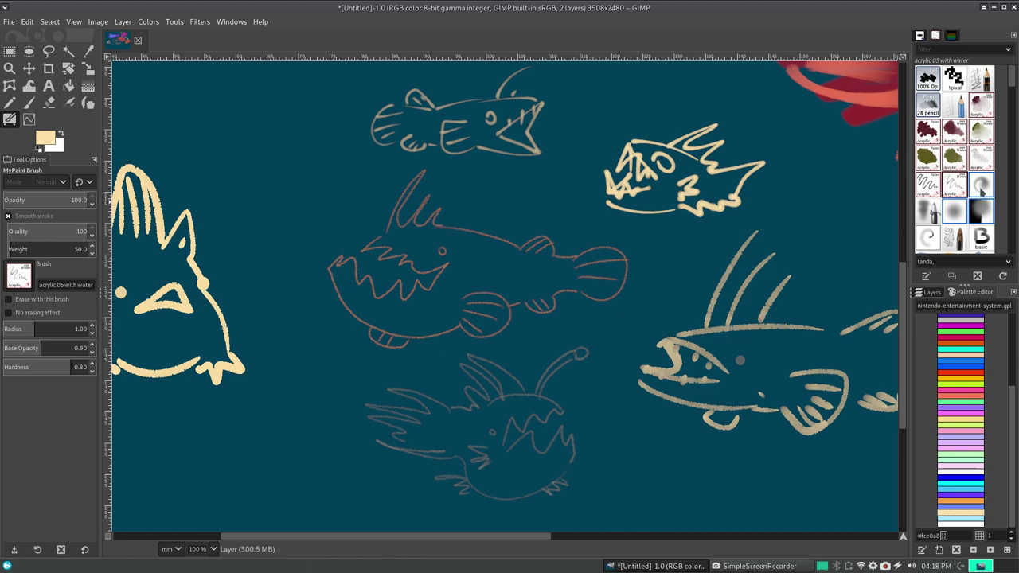
- Switch to the 'airbrush press a' soft brush and test cream blobs, undoing each
click(982, 189)
drag(296, 416, 257, 435)
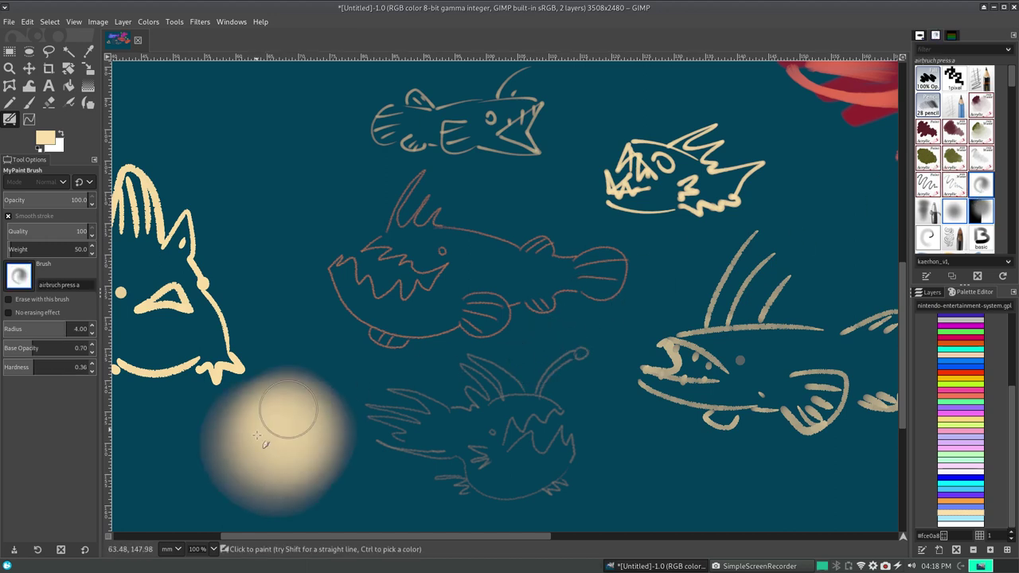
key(ctrl+z)
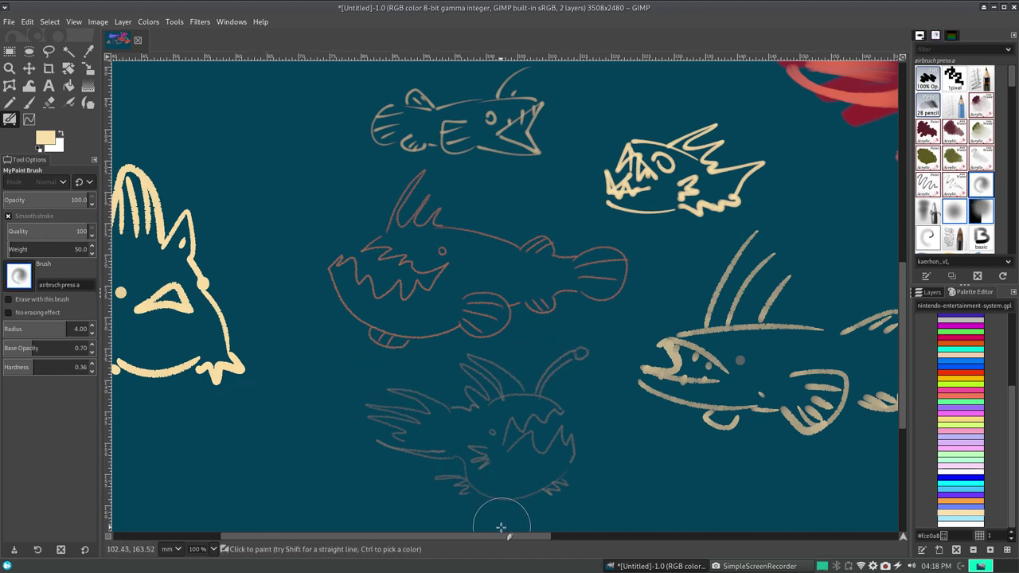
drag(501, 534, 779, 533)
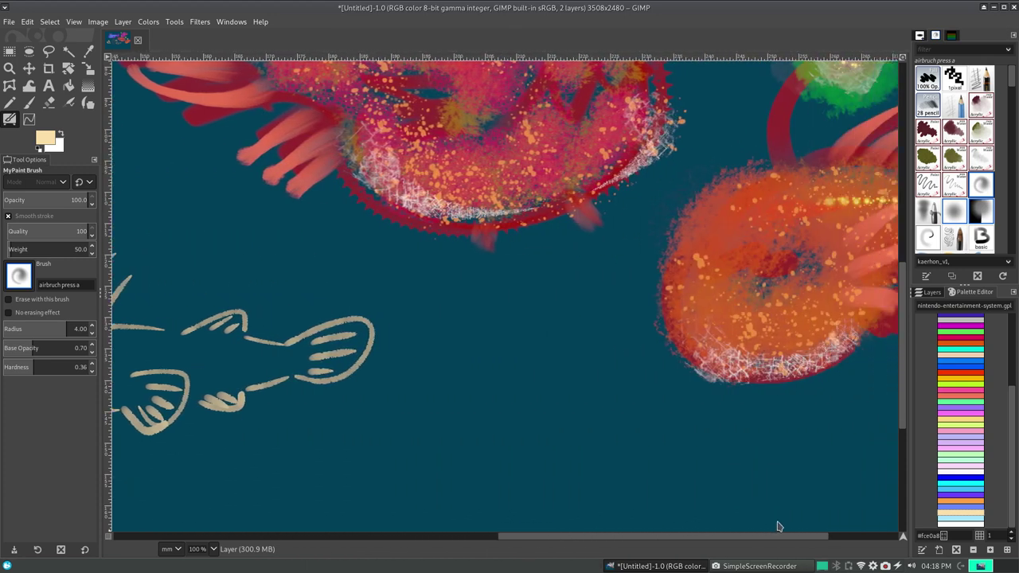
mouse_move(533, 342)
mouse_down()
mouse_move(521, 382)
mouse_move(471, 399)
mouse_up()
key(ctrl+z)
mouse_move(413, 422)
mouse_down()
mouse_move(449, 368)
mouse_move(405, 439)
mouse_up()
key(ctrl+z)
mouse_move(454, 405)
mouse_down()
mouse_move(478, 444)
mouse_move(469, 395)
mouse_move(445, 419)
mouse_move(493, 421)
mouse_move(432, 439)
mouse_move(436, 421)
mouse_move(409, 444)
mouse_move(416, 417)
mouse_move(470, 446)
mouse_move(433, 439)
mouse_move(628, 457)
mouse_up()
key(ctrl+z)
key(ctrl+z)
key(ctrl+z)
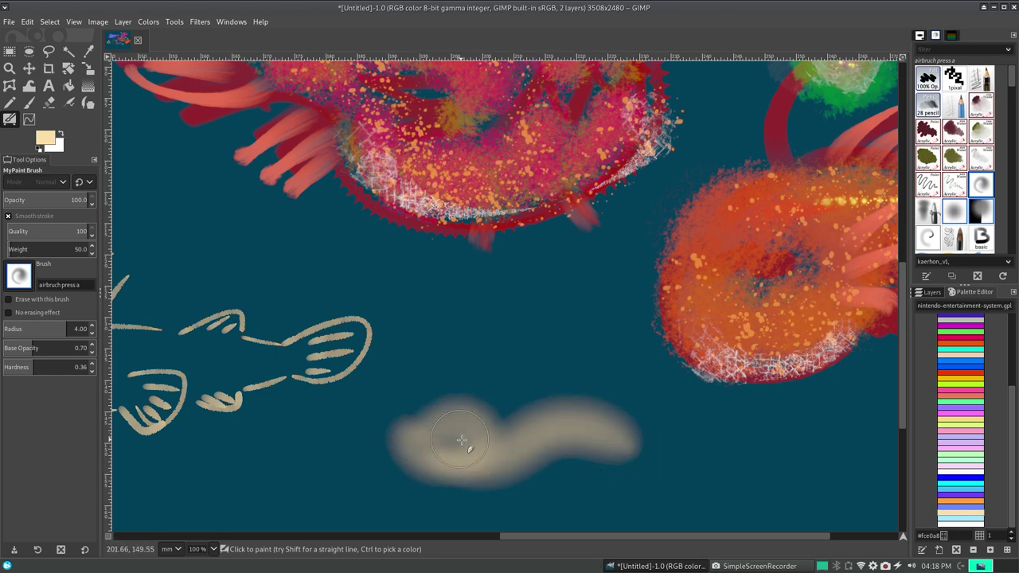
- Airbrush the soft beige fish body with a tapering tail, head and rightward hump
mouse_move(462, 439)
mouse_down()
mouse_move(648, 466)
mouse_move(683, 451)
mouse_up()
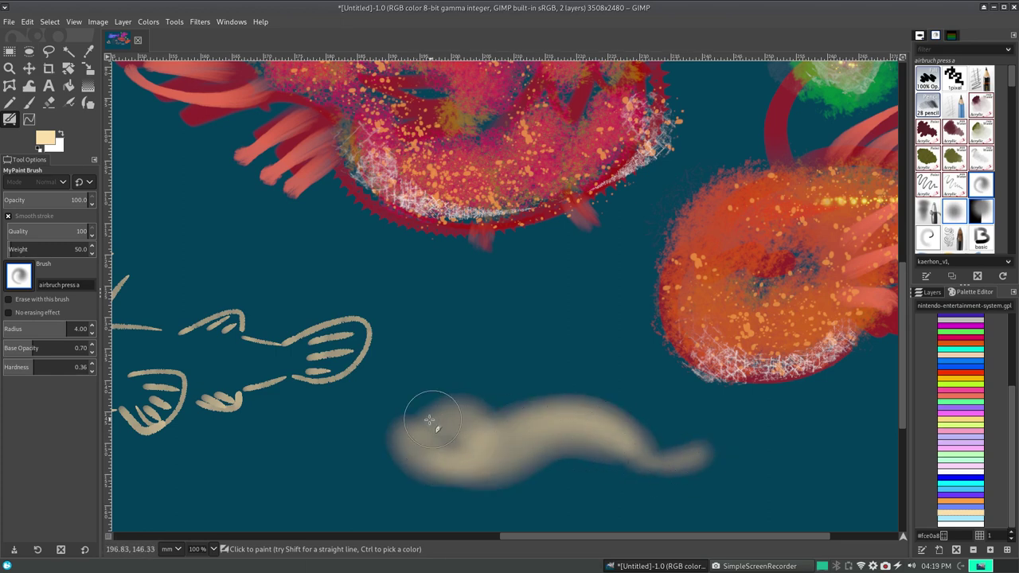
mouse_move(429, 420)
mouse_down()
mouse_move(446, 398)
mouse_move(448, 432)
mouse_move(485, 441)
mouse_up()
key(ctrl+z)
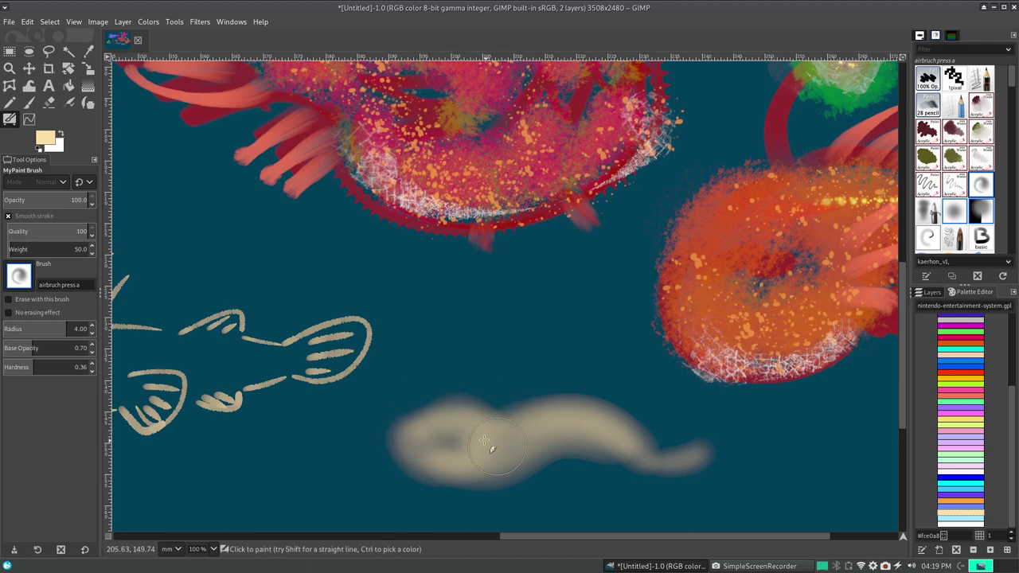
drag(405, 425, 489, 421)
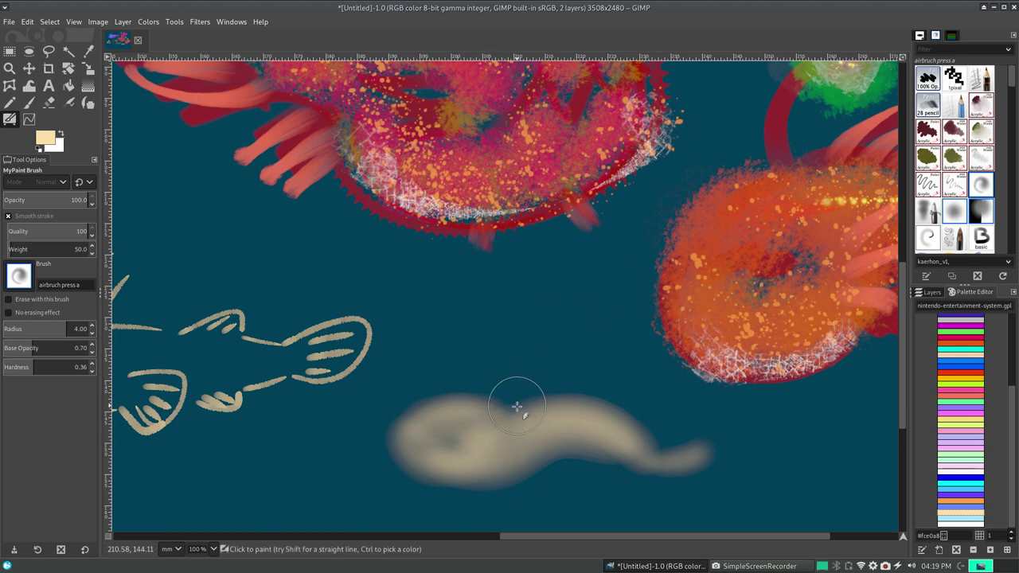
mouse_move(518, 407)
mouse_down()
mouse_move(580, 387)
mouse_move(626, 409)
mouse_up()
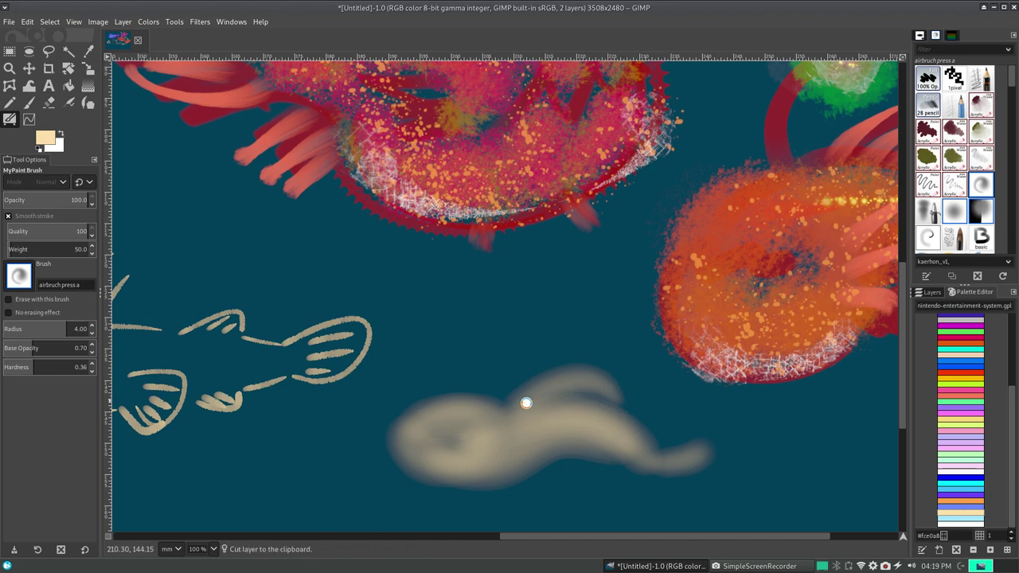
key(ctrl+z)
drag(520, 409, 710, 454)
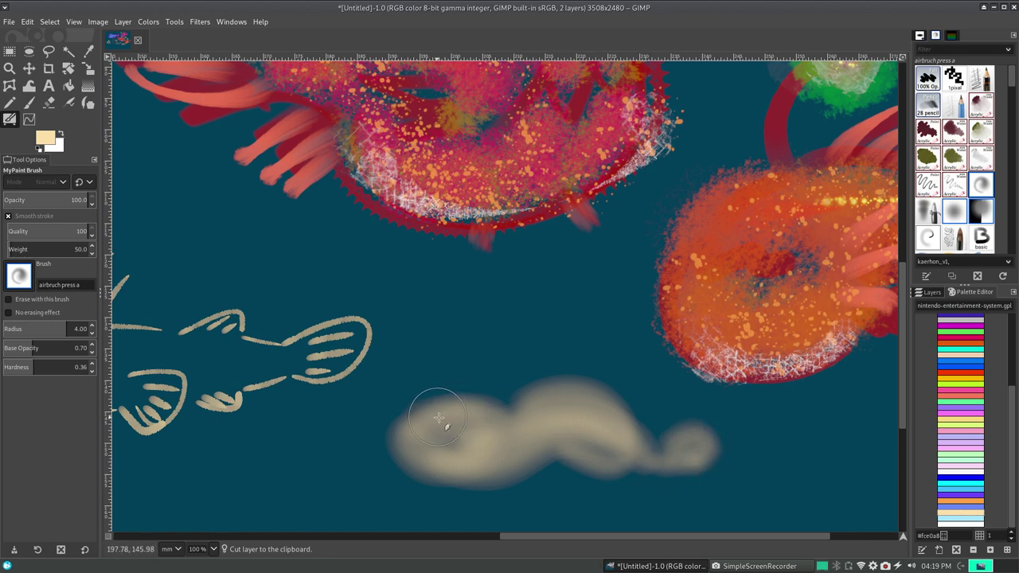
mouse_move(439, 418)
mouse_down()
mouse_move(356, 430)
mouse_move(366, 450)
mouse_move(371, 435)
mouse_up()
mouse_move(344, 432)
mouse_down()
mouse_move(402, 461)
mouse_move(348, 439)
mouse_move(357, 425)
mouse_move(427, 440)
mouse_move(409, 427)
mouse_up()
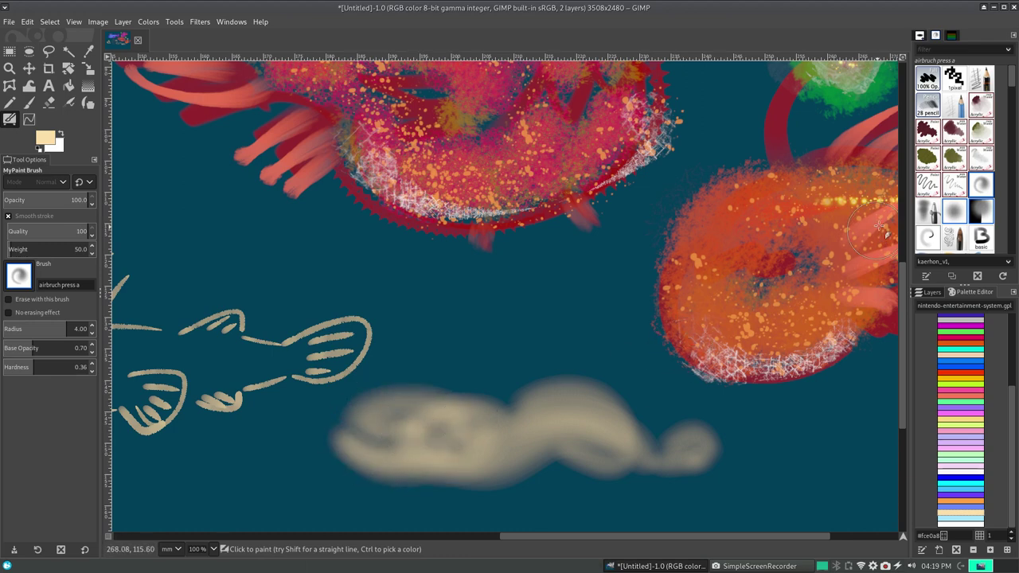
- Try a different soft brush with a beige test dab, then undo it
click(928, 212)
mouse_move(486, 278)
mouse_down()
mouse_move(469, 287)
mouse_move(536, 291)
mouse_move(509, 294)
mouse_move(538, 335)
mouse_move(598, 335)
mouse_up()
key(ctrl+z)
- Try a larger airbrush, spiral brush and purple, settling on blue as the paint colour
click(955, 212)
key(ctrl+z)
click(928, 237)
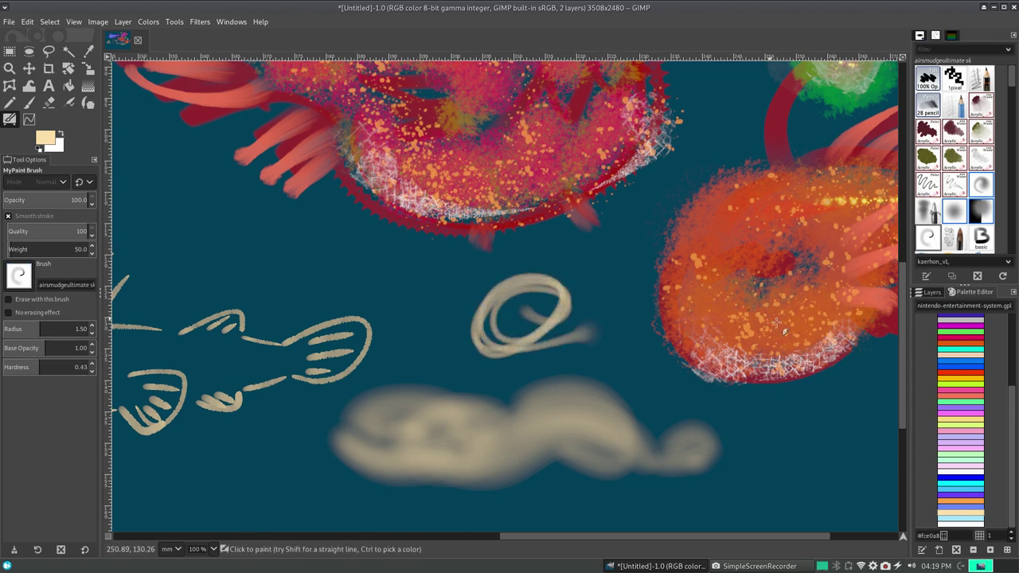
key(ctrl+z)
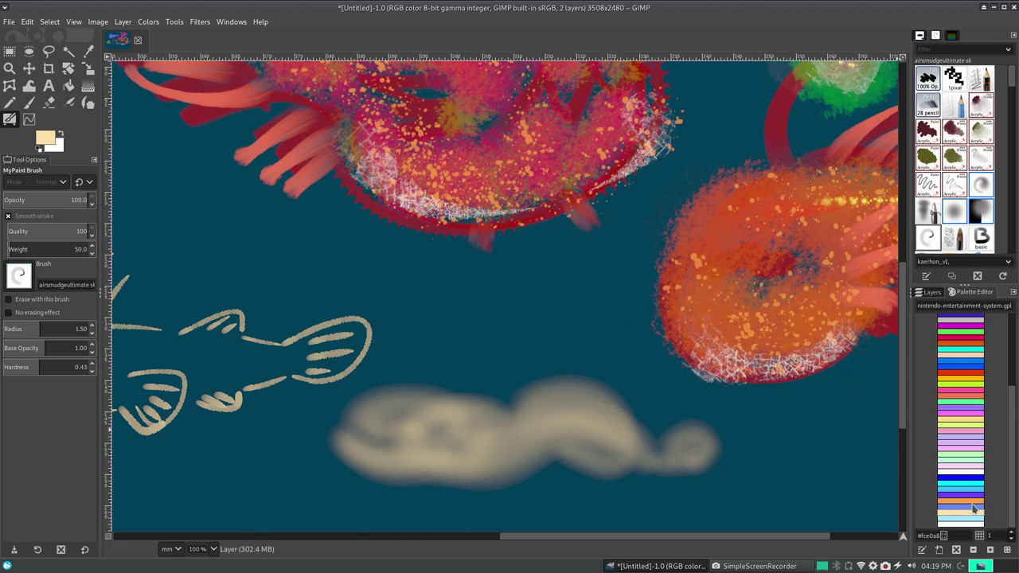
click(970, 496)
mouse_move(382, 390)
mouse_down()
mouse_move(375, 409)
mouse_move(410, 454)
mouse_up()
key(ctrl+z)
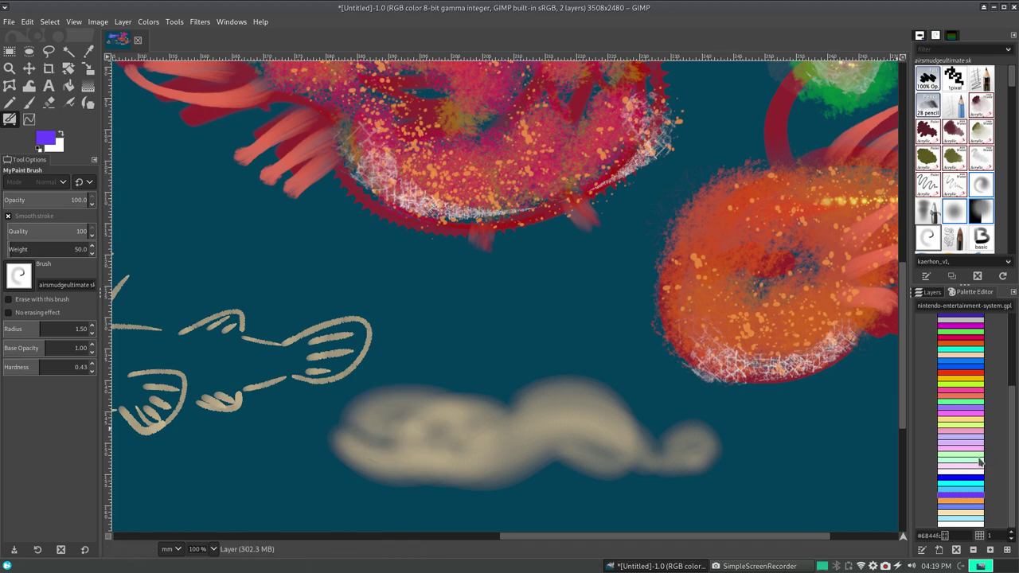
click(961, 477)
drag(378, 410, 369, 431)
key(ctrl+z)
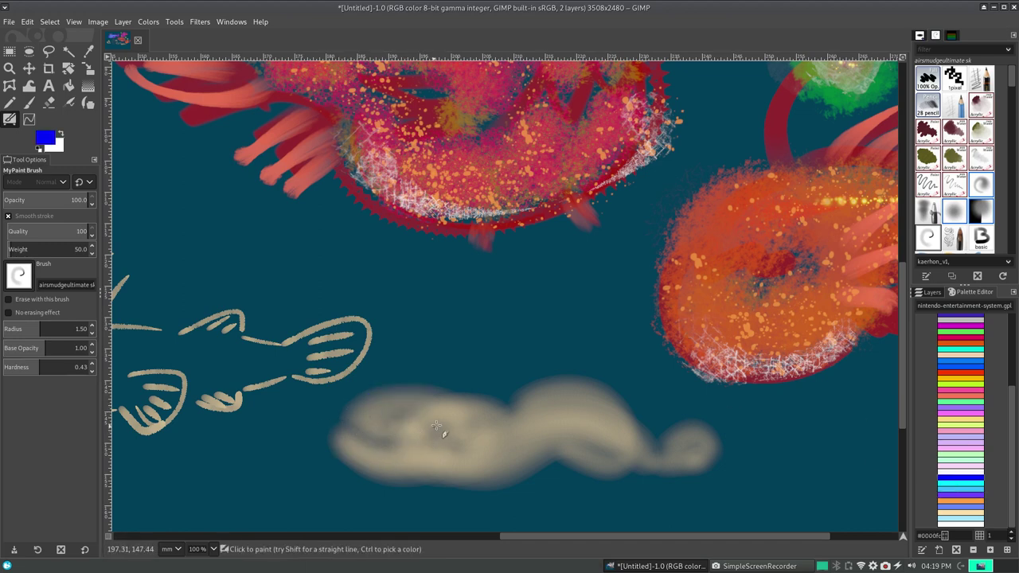
- Paint blue gill lines and outline the top and bottom of the cream body
drag(434, 430, 437, 473)
key(ctrl+z)
mouse_move(434, 430)
mouse_down()
mouse_move(446, 468)
mouse_move(485, 454)
mouse_up()
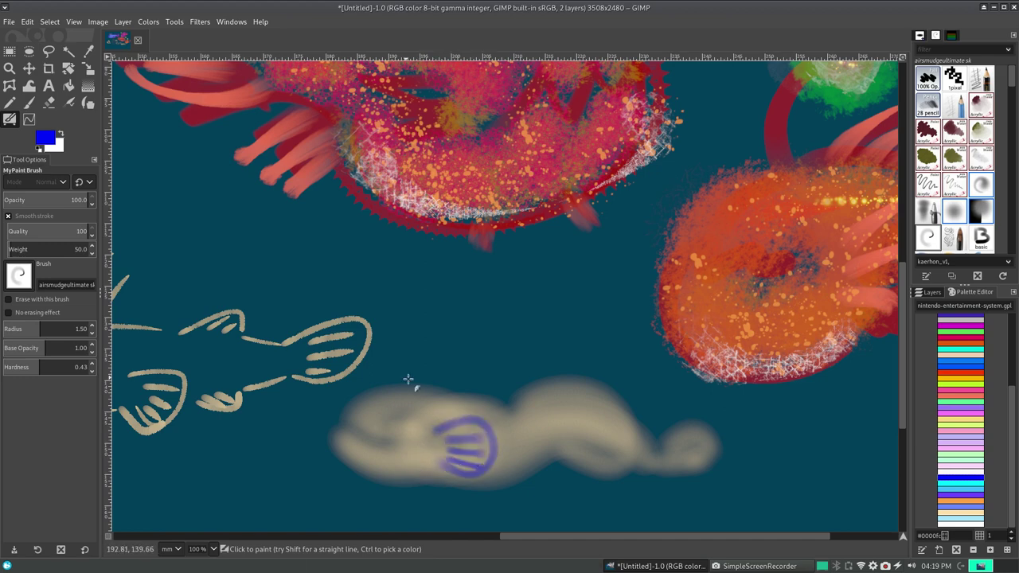
mouse_move(517, 409)
mouse_down()
mouse_move(653, 420)
mouse_move(615, 443)
mouse_up()
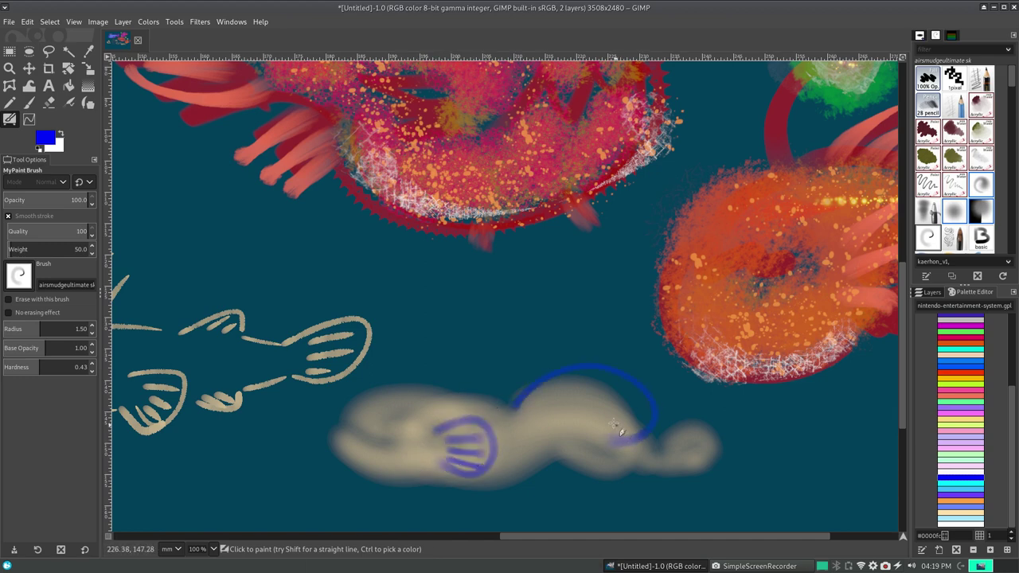
key(ctrl+z)
mouse_move(522, 407)
mouse_down()
mouse_move(596, 387)
mouse_move(633, 421)
mouse_move(575, 391)
mouse_move(595, 394)
mouse_up()
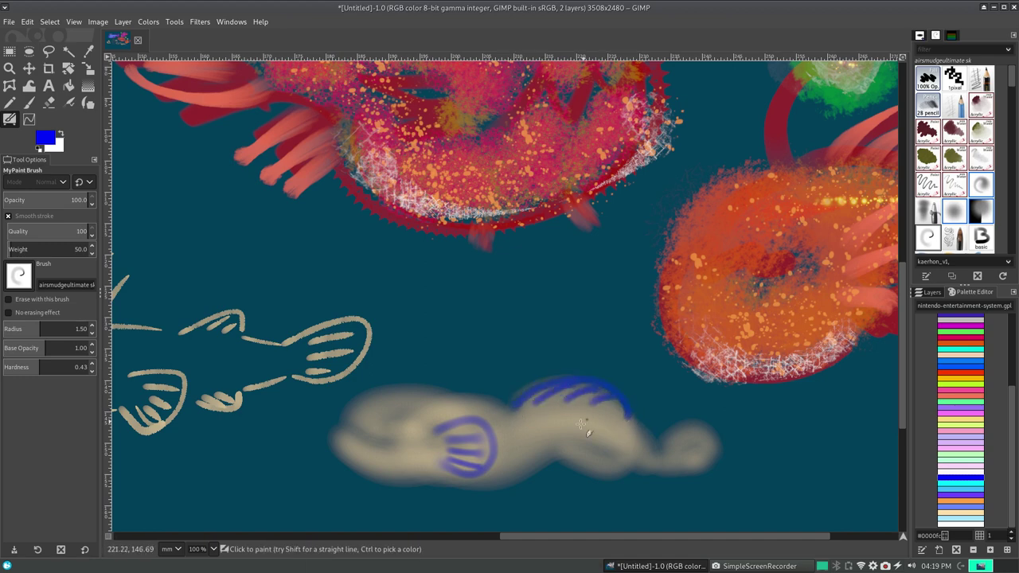
drag(540, 464, 610, 460)
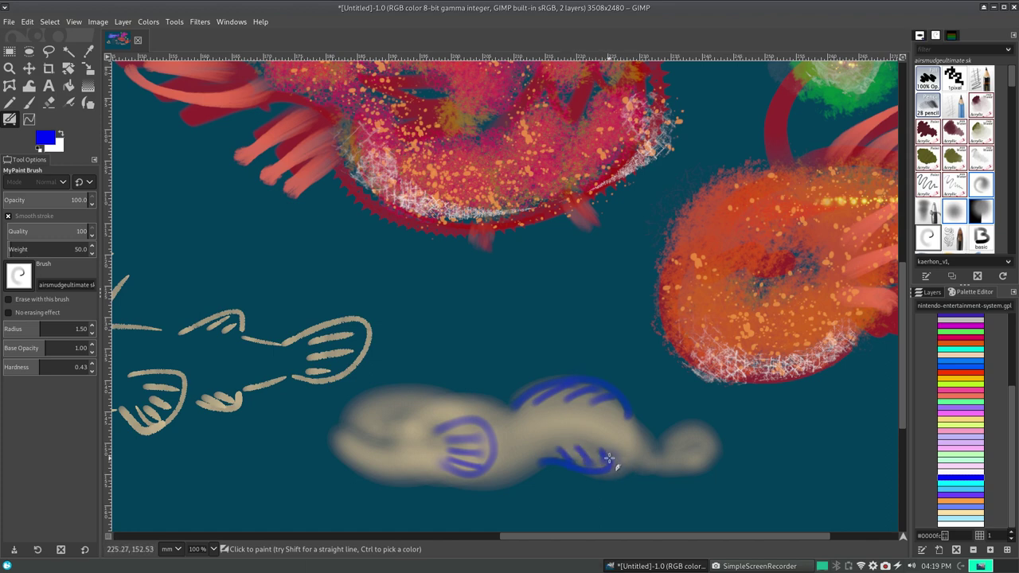
drag(609, 458, 672, 465)
key(ctrl+z)
mouse_move(605, 458)
mouse_down()
mouse_move(696, 460)
mouse_move(682, 455)
mouse_move(687, 427)
mouse_move(676, 457)
mouse_move(702, 459)
mouse_move(707, 443)
mouse_up()
key(ctrl+z)
key(ctrl+z)
key(ctrl+z)
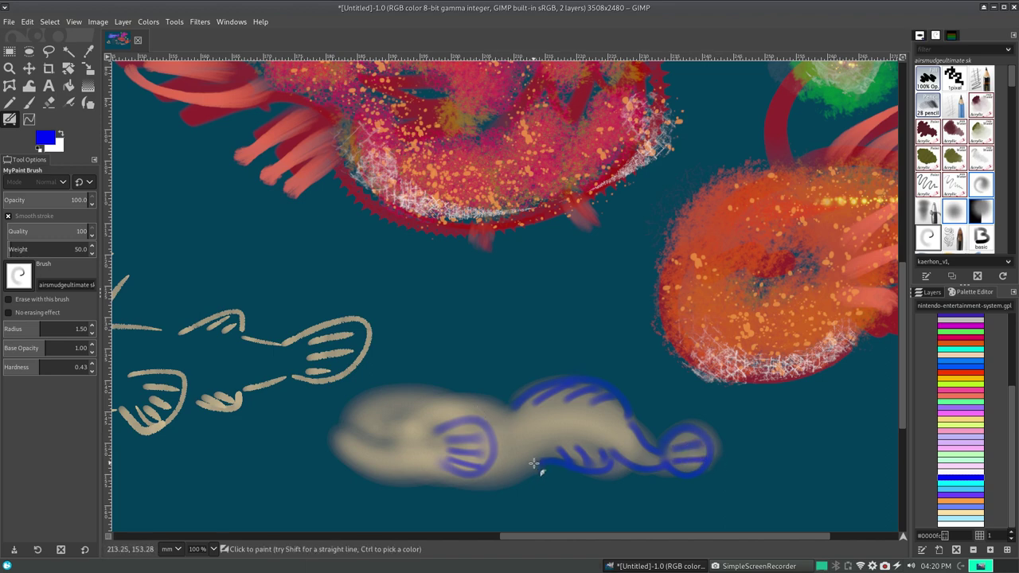
- Attempt the blue belly, head mark and head-top line, undoing each try
mouse_move(534, 463)
mouse_down()
mouse_move(514, 480)
mouse_move(512, 470)
mouse_up()
key(ctrl+z)
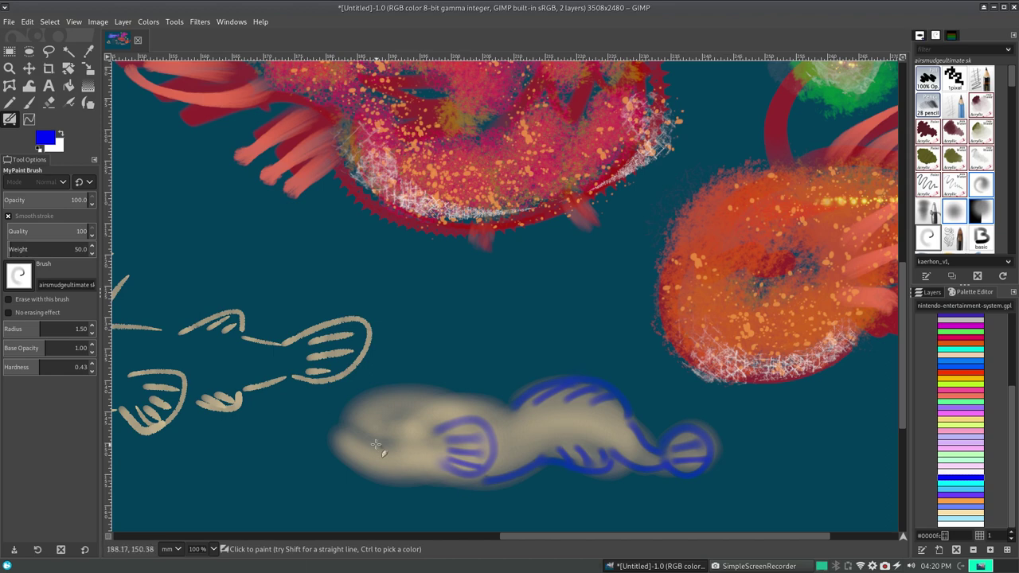
drag(374, 435, 385, 443)
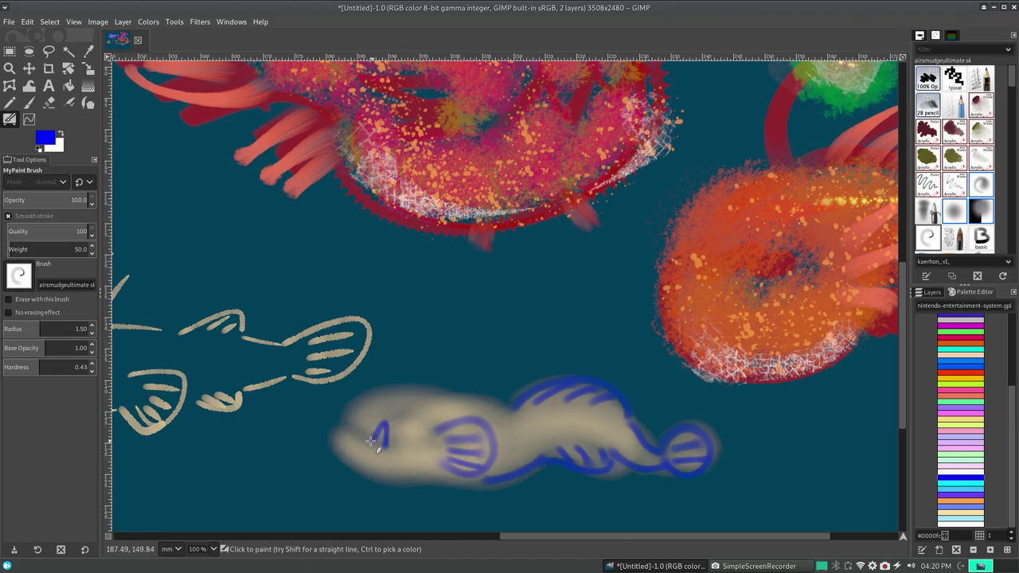
key(ctrl+z)
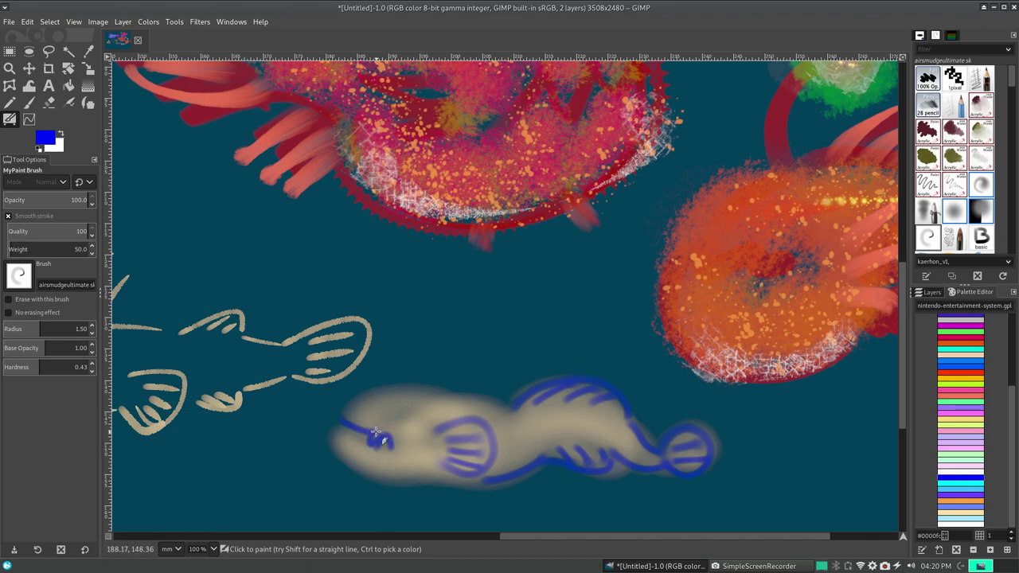
drag(345, 411, 478, 400)
key(ctrl+z)
drag(341, 415, 477, 402)
key(ctrl+z)
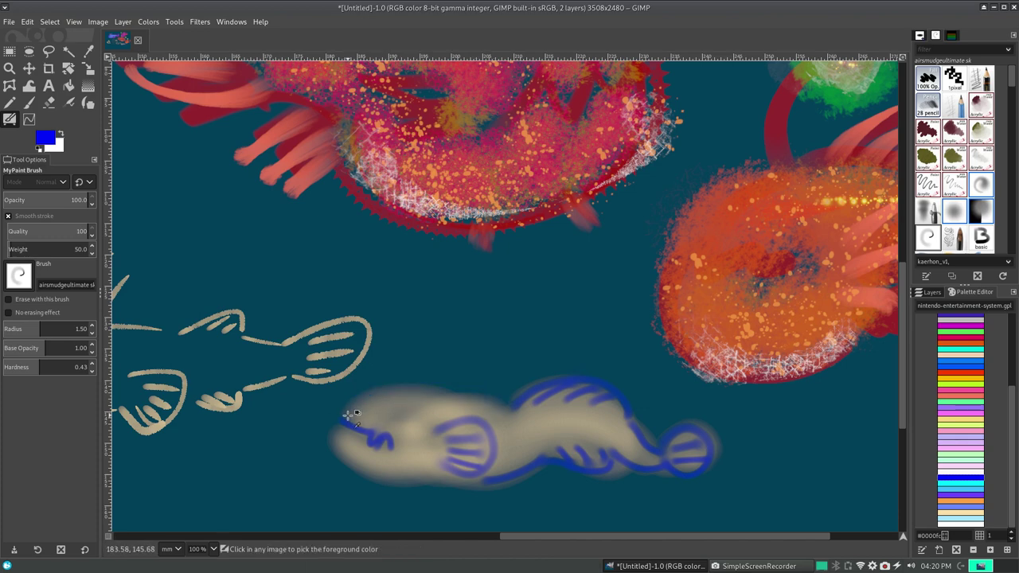
mouse_move(344, 416)
mouse_down()
mouse_move(433, 391)
mouse_move(478, 401)
mouse_up()
key(ctrl+z)
- Draw the curved blue gill line, chin, belly outline and back extension
mouse_move(344, 416)
mouse_down()
mouse_move(442, 414)
mouse_move(392, 483)
mouse_up()
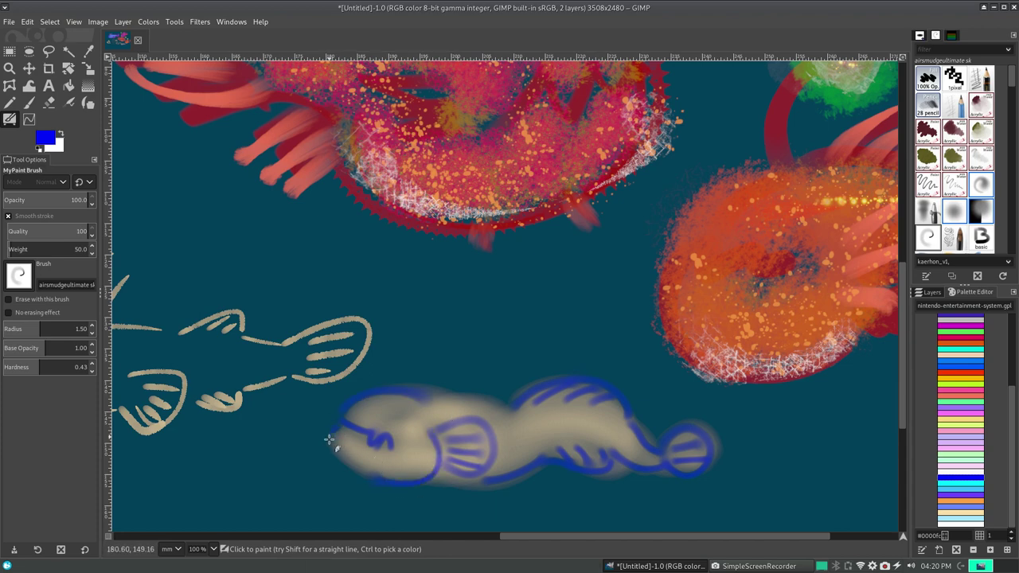
drag(329, 439, 384, 481)
key(ctrl+z)
mouse_move(341, 426)
mouse_down()
mouse_move(384, 475)
mouse_move(505, 483)
mouse_up()
key(ctrl+z)
drag(437, 485, 481, 472)
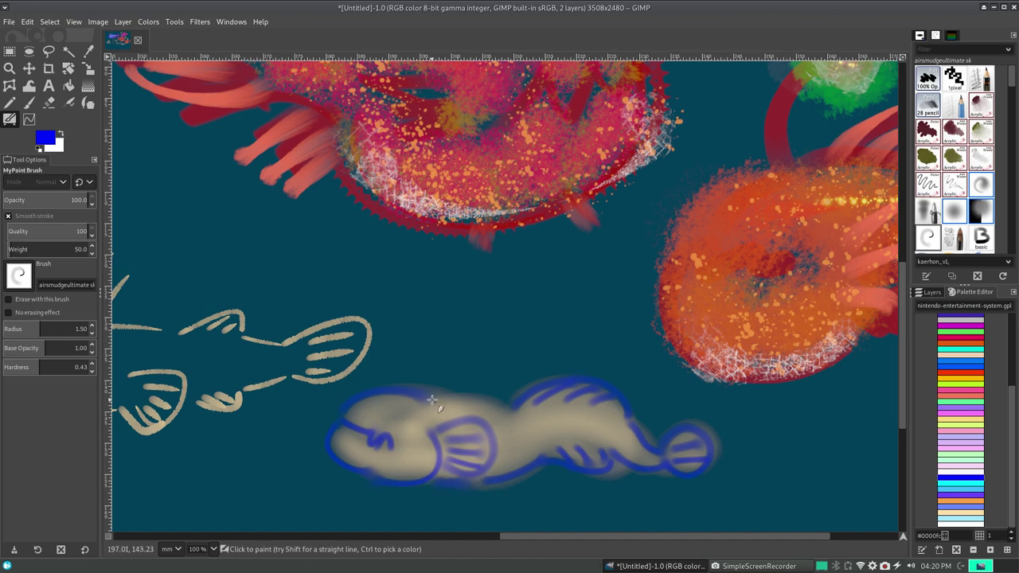
drag(431, 399, 506, 403)
drag(392, 419, 398, 429)
key(ctrl+z)
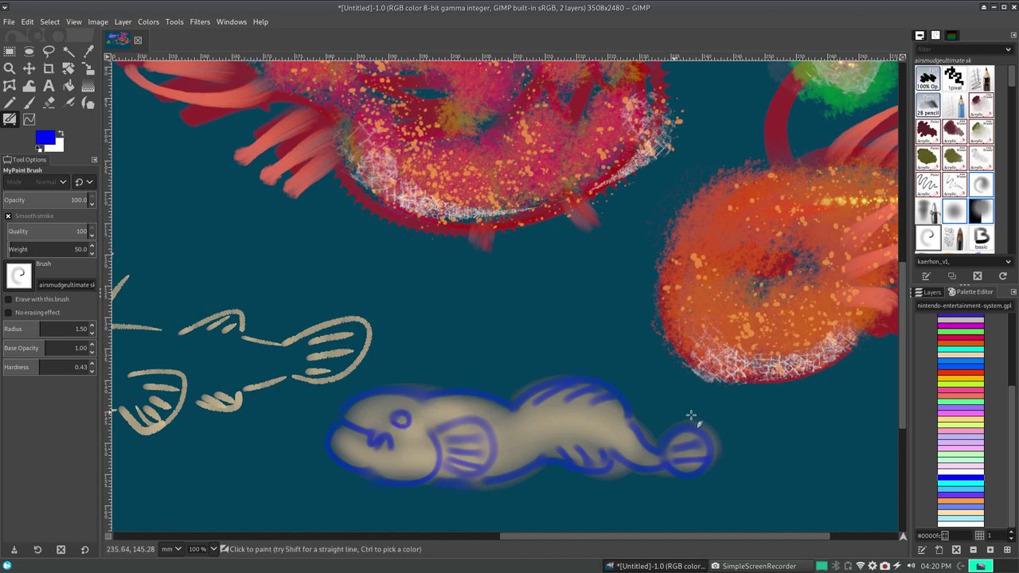
- Test the ballpen, basic and basic digital brushes with scribbles, undoing each
click(958, 239)
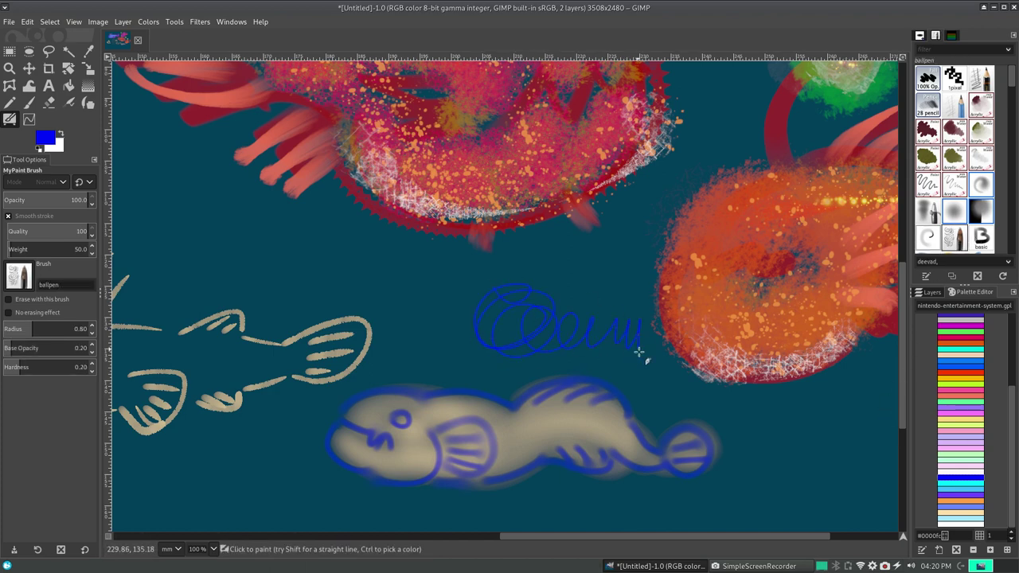
key(ctrl+z)
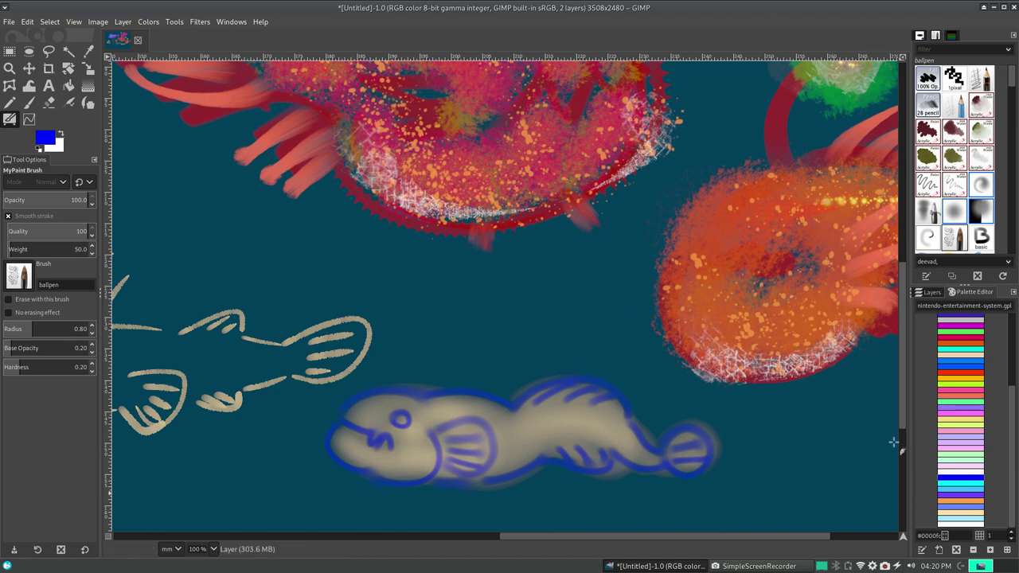
click(981, 238)
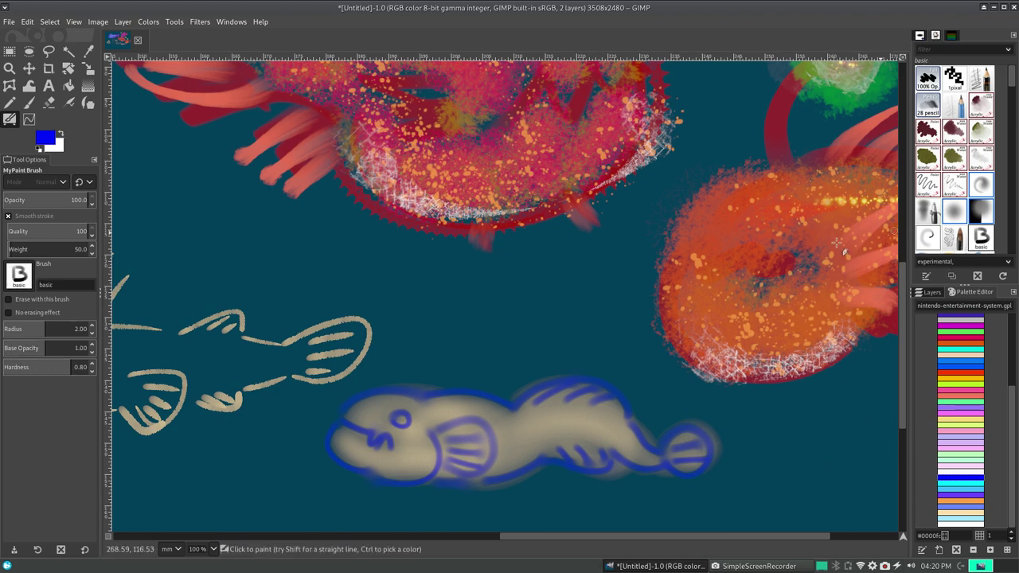
drag(574, 257, 596, 342)
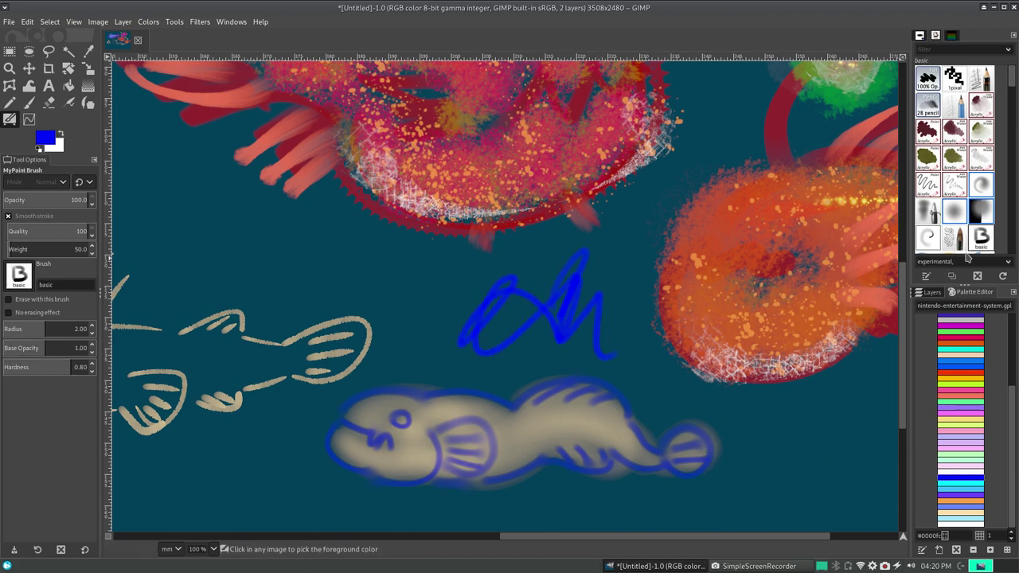
key(ctrl+z)
mouse_move(1012, 211)
mouse_down()
mouse_move(1011, 226)
mouse_move(1007, 76)
mouse_move(1008, 103)
mouse_up()
click(930, 83)
mouse_move(484, 290)
mouse_down()
mouse_move(575, 273)
mouse_move(605, 307)
mouse_up()
key(ctrl+z)
- Test the digital smudging and knife brushes, setting cyan as the paint colour
click(955, 83)
mouse_move(494, 322)
mouse_down()
mouse_move(519, 262)
mouse_move(605, 264)
mouse_move(650, 300)
mouse_move(698, 391)
mouse_move(844, 487)
mouse_up()
key(ctrl+z)
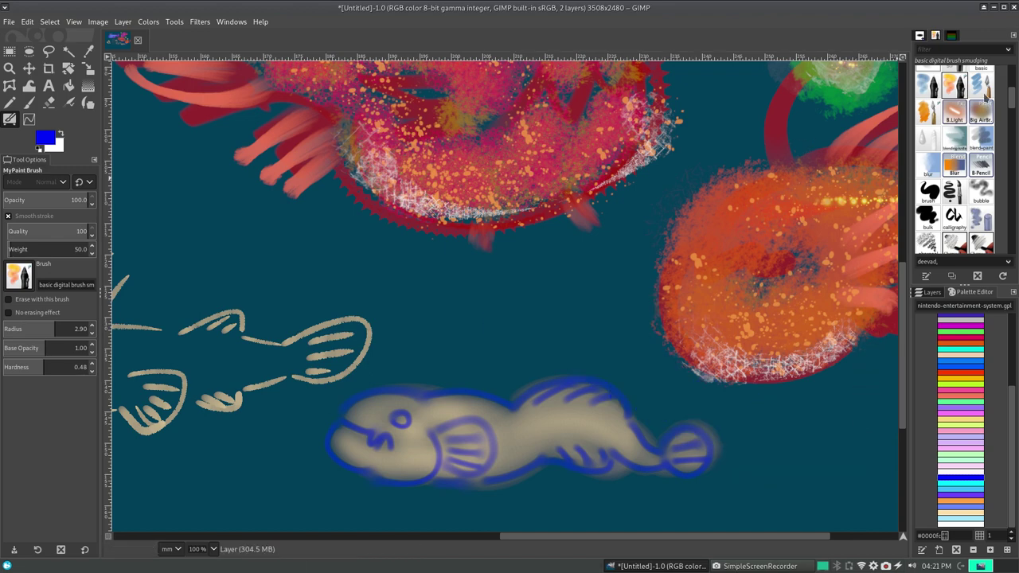
click(981, 83)
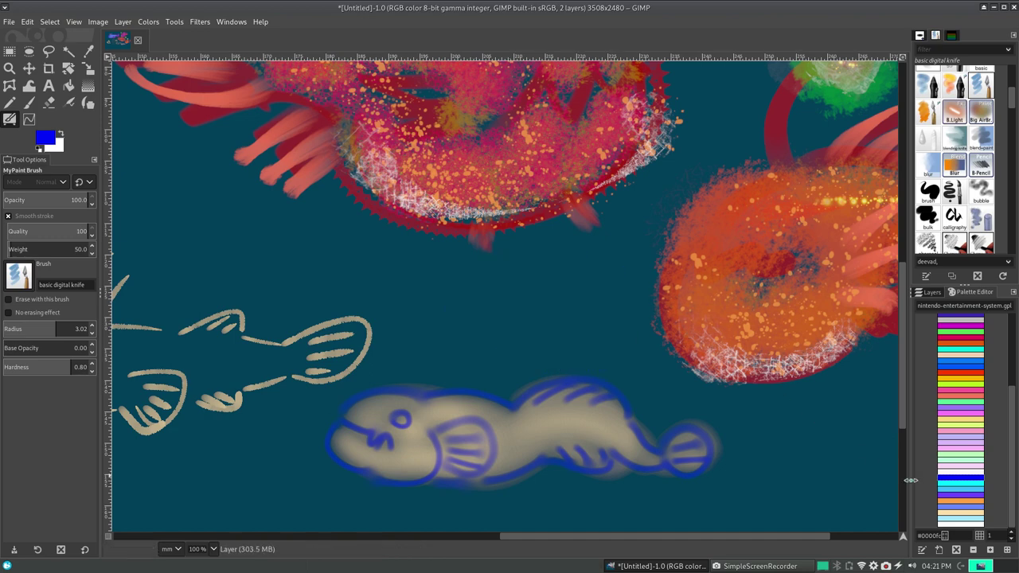
click(961, 484)
mouse_move(408, 301)
mouse_down()
mouse_move(448, 289)
mouse_move(542, 326)
mouse_move(597, 309)
mouse_up()
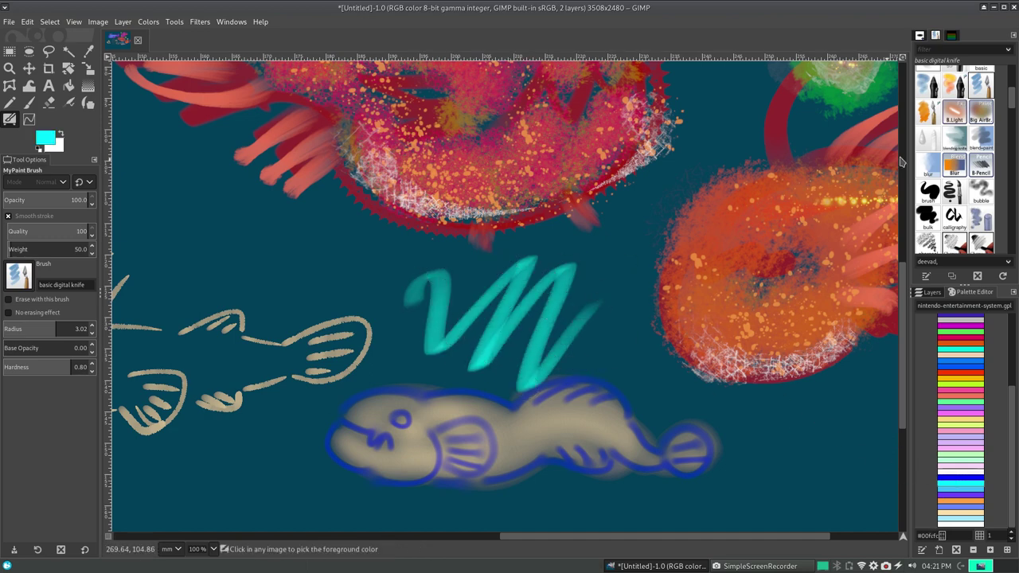
key(ctrl+z)
click(955, 83)
mouse_move(466, 350)
mouse_down()
mouse_move(557, 325)
mouse_move(619, 368)
mouse_up()
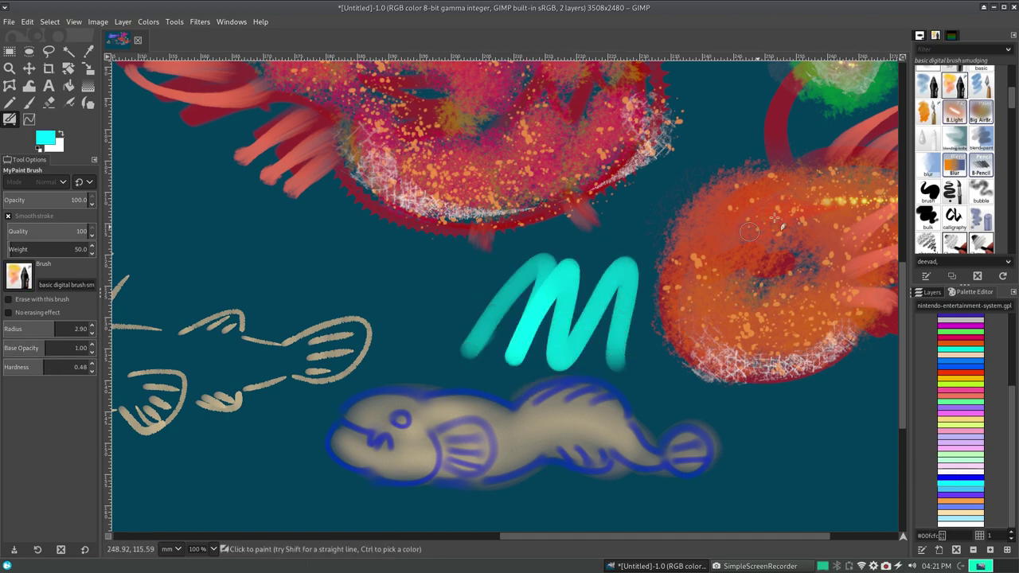
key(ctrl+z)
- Select the blending brush and test a smudge on the fish's back, then undo
click(927, 139)
mouse_move(529, 346)
mouse_down()
mouse_move(547, 382)
mouse_move(585, 343)
mouse_move(518, 443)
mouse_move(434, 454)
mouse_move(382, 422)
mouse_move(374, 478)
mouse_up()
key(ctrl+z)
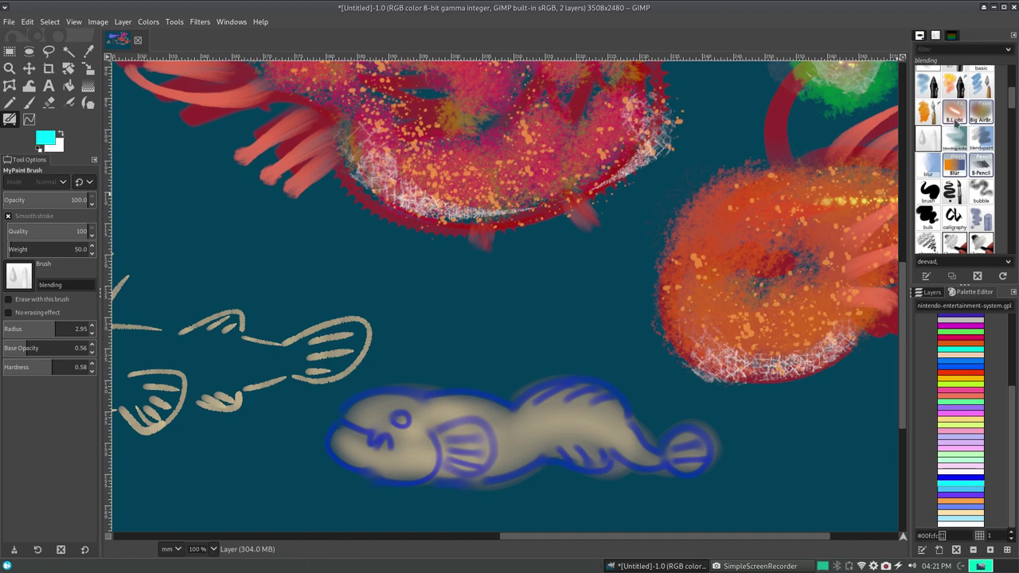
click(955, 120)
mouse_move(582, 271)
mouse_down()
mouse_move(586, 341)
mouse_move(454, 303)
mouse_move(504, 278)
mouse_up()
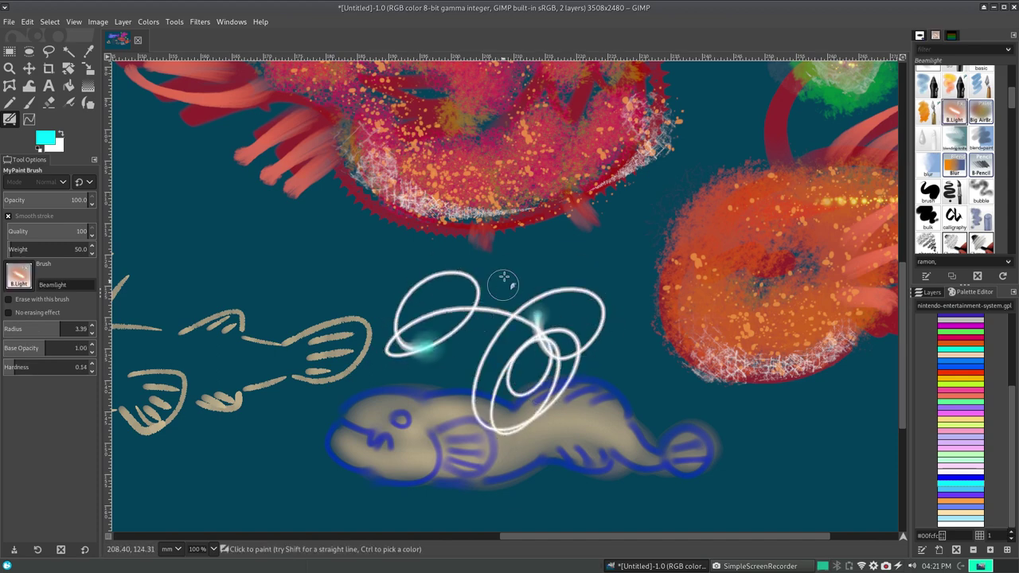
key(ctrl+z)
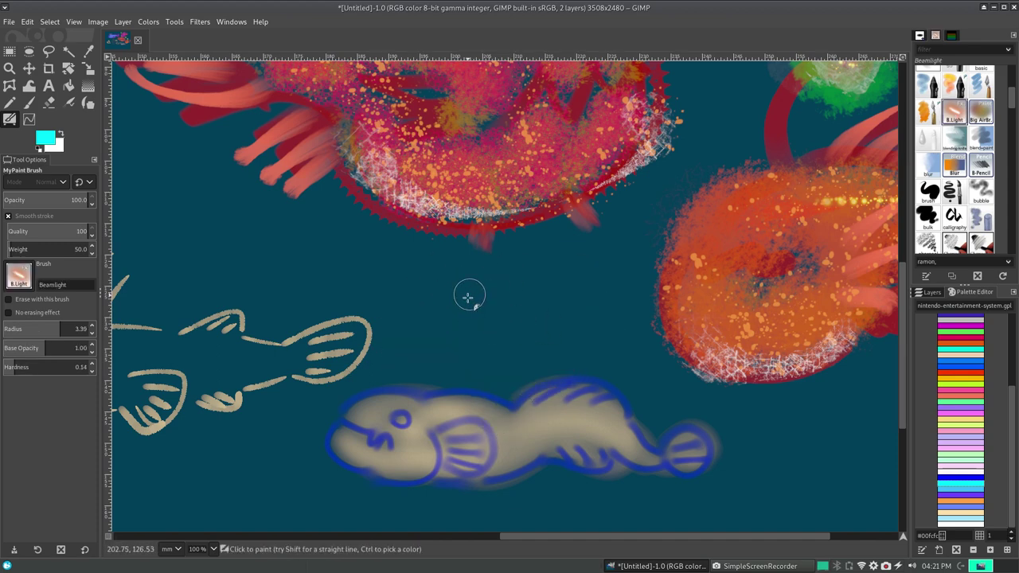
mouse_move(467, 297)
mouse_down()
mouse_move(532, 346)
mouse_move(489, 269)
mouse_move(527, 329)
mouse_move(585, 278)
mouse_move(546, 318)
mouse_move(520, 294)
mouse_move(535, 324)
mouse_move(596, 307)
mouse_move(560, 326)
mouse_up()
key(ctrl+z)
key(ctrl+z)
key(ctrl+z)
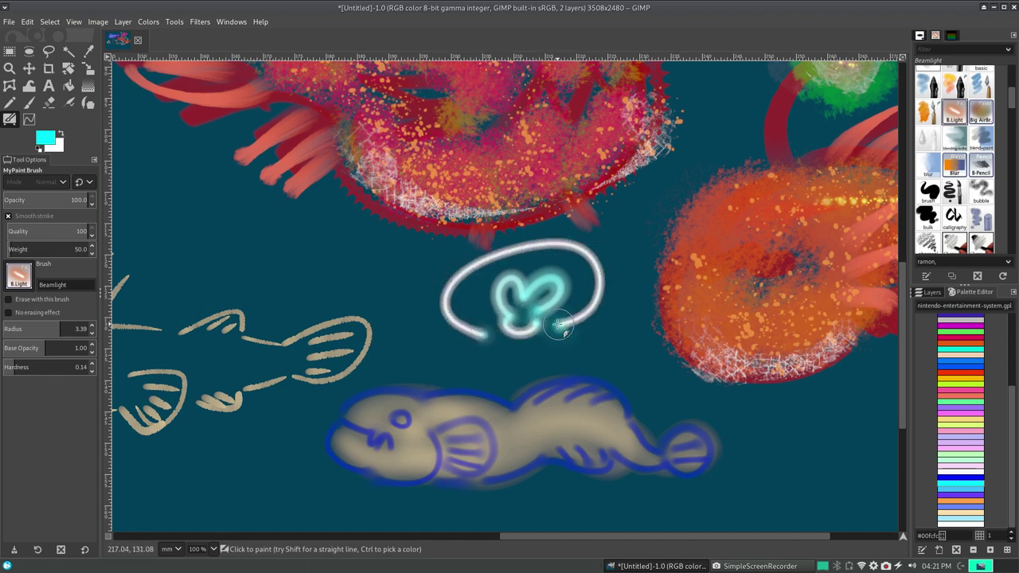
key(ctrl+z)
mouse_move(476, 333)
mouse_down()
mouse_move(466, 284)
mouse_move(593, 318)
mouse_up()
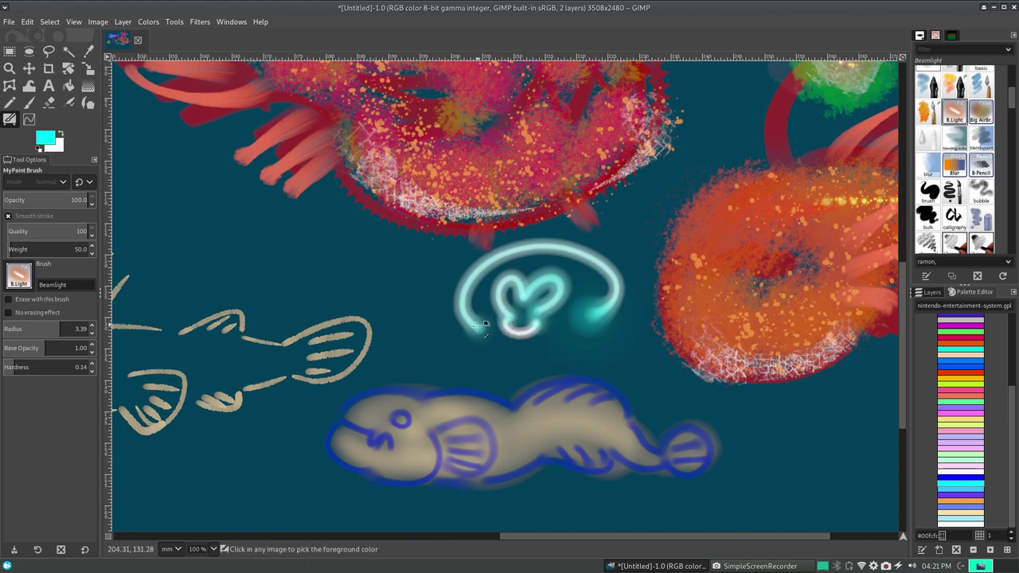
key(ctrl+z)
mouse_move(477, 334)
mouse_down()
mouse_move(597, 331)
mouse_move(464, 339)
mouse_move(451, 360)
mouse_move(489, 374)
mouse_move(605, 368)
mouse_move(641, 337)
mouse_up()
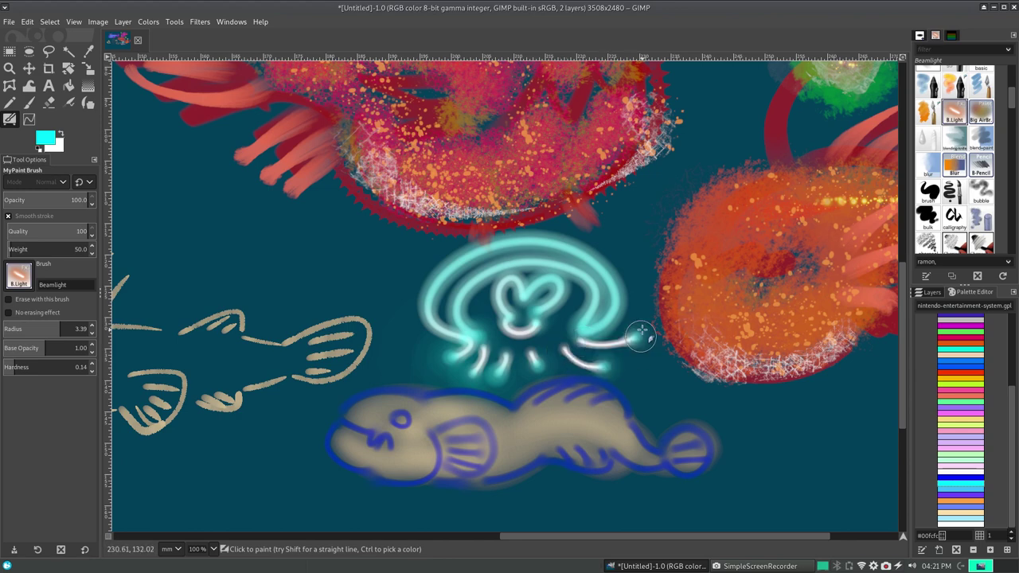
drag(446, 344, 407, 305)
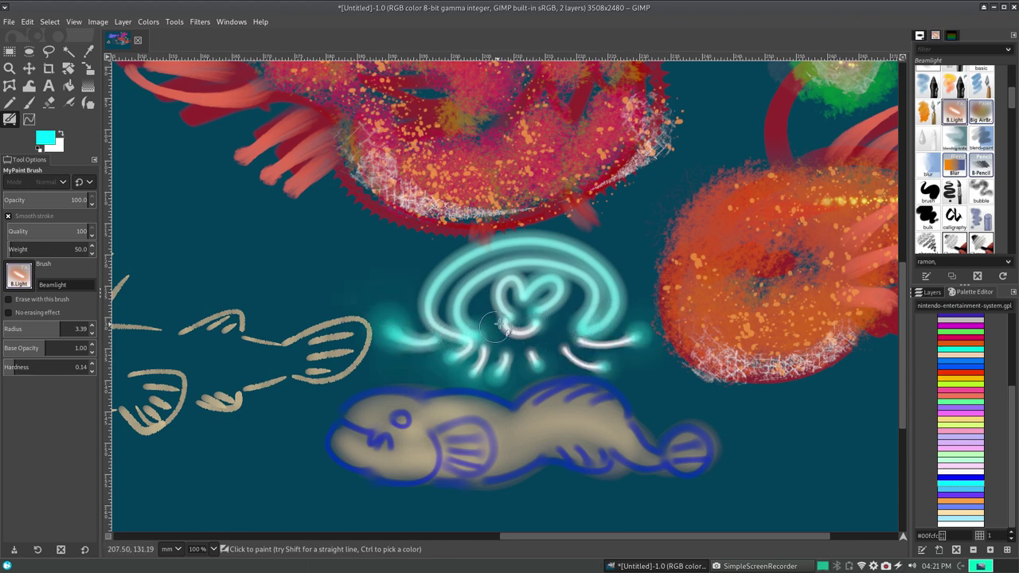
drag(516, 315, 522, 323)
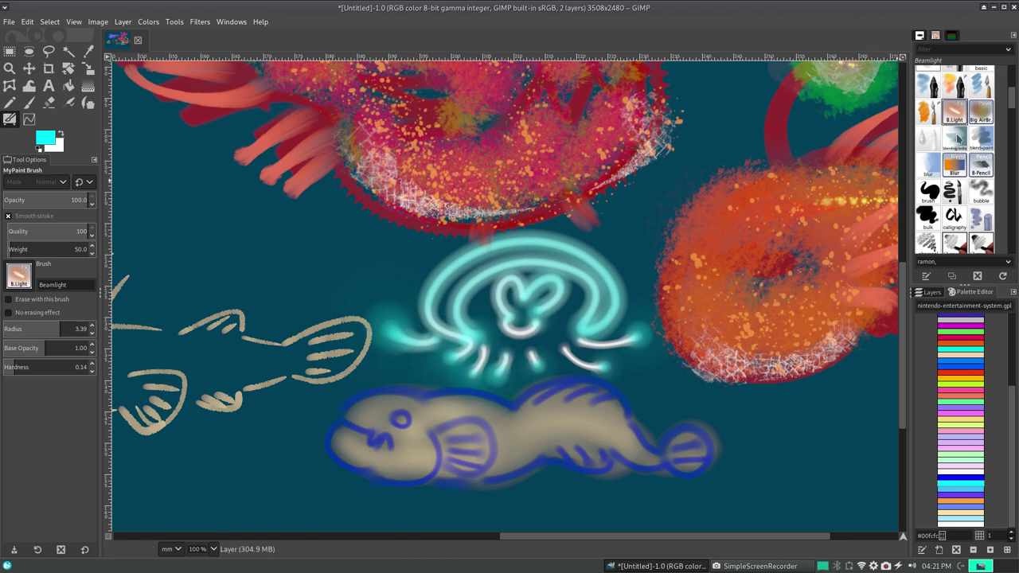
key(ctrl+z)
key(ctrl+z)
key(ctrl+z)
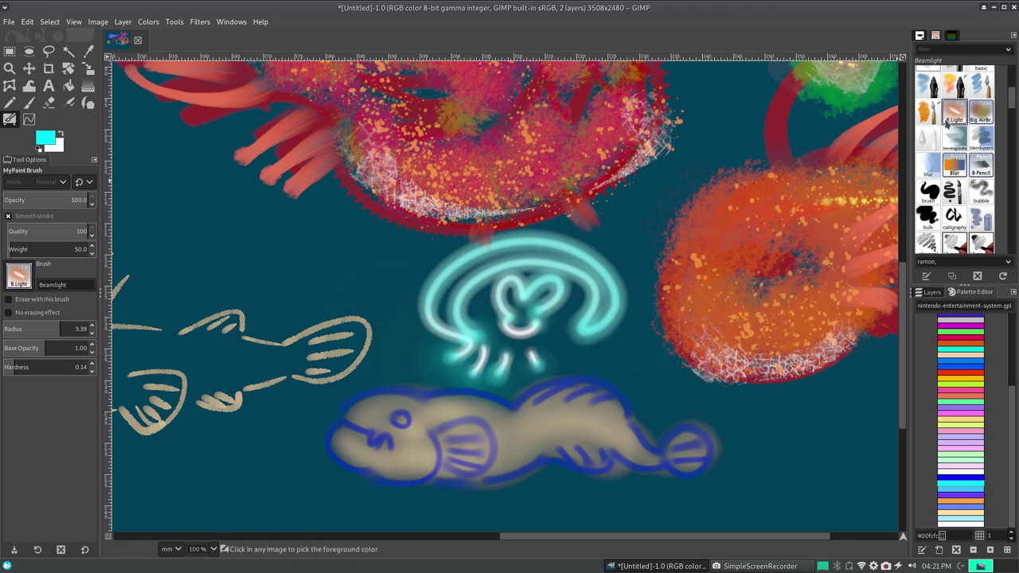
key(ctrl+z)
key(ctrl+z)
key(ctrl+z)
key(ctrl+z)
key(ctrl+z)
key(ctrl+z)
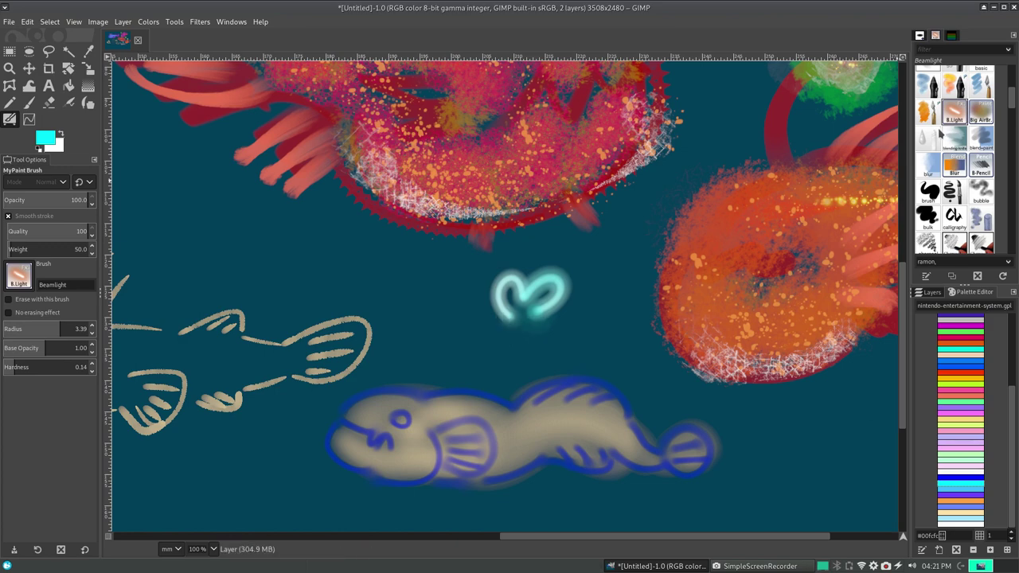
key(ctrl+z)
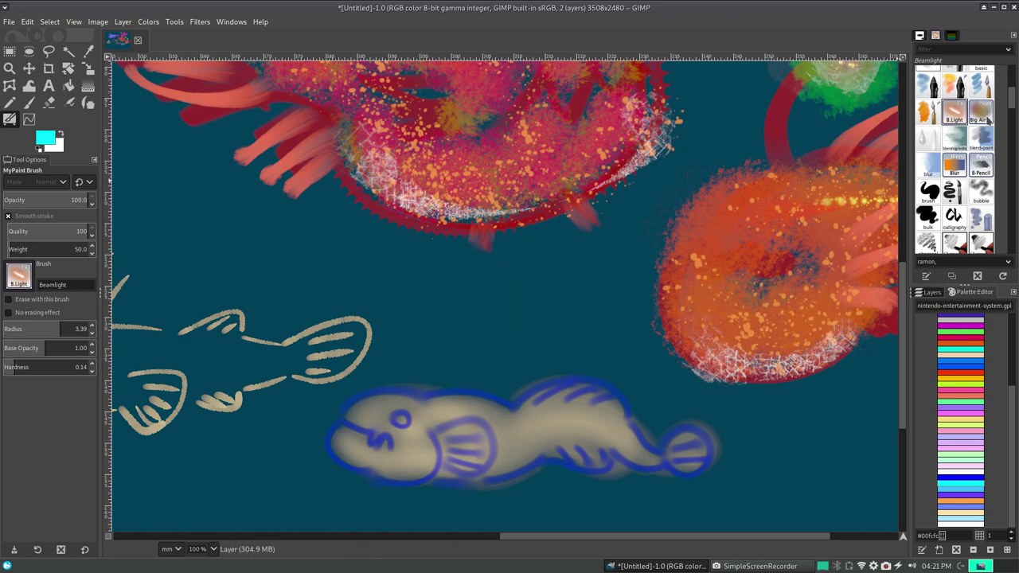
- Test BigAirbrush, blending knife and blend+paint brushes on the scene, undoing each
click(984, 116)
drag(557, 308, 523, 310)
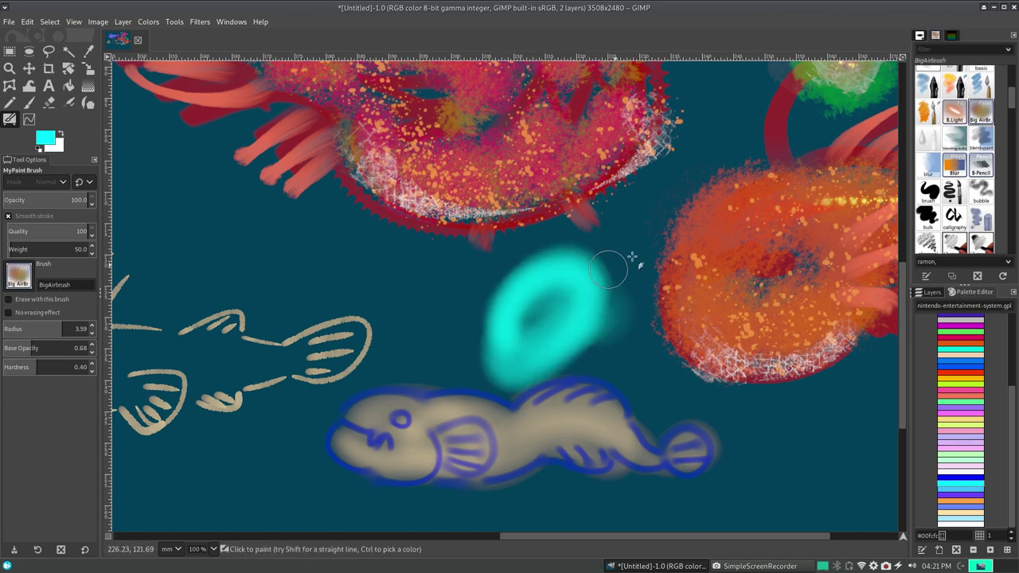
key(ctrl+z)
click(949, 145)
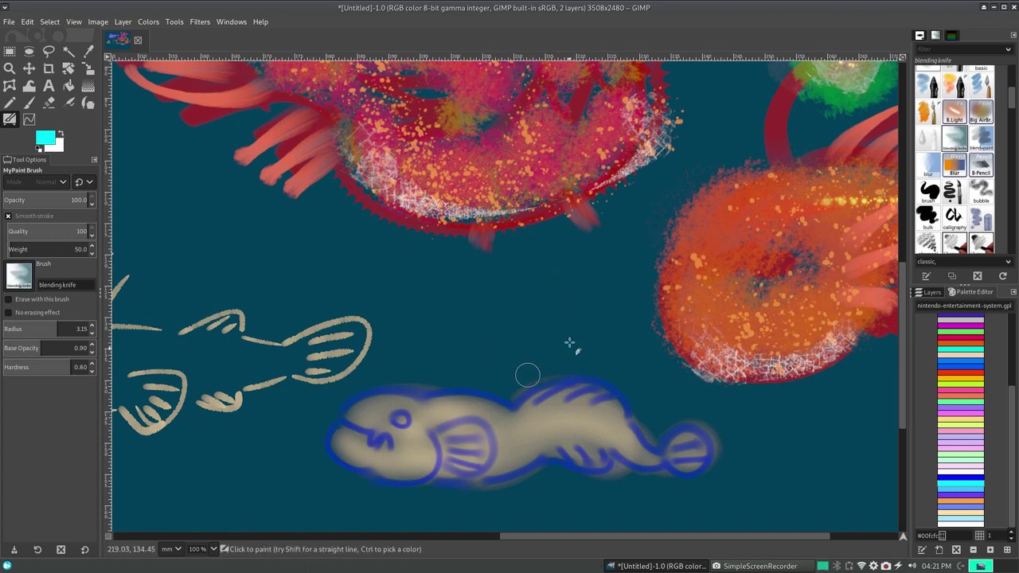
mouse_move(549, 374)
mouse_down()
mouse_move(539, 408)
mouse_move(774, 405)
mouse_move(729, 191)
mouse_up()
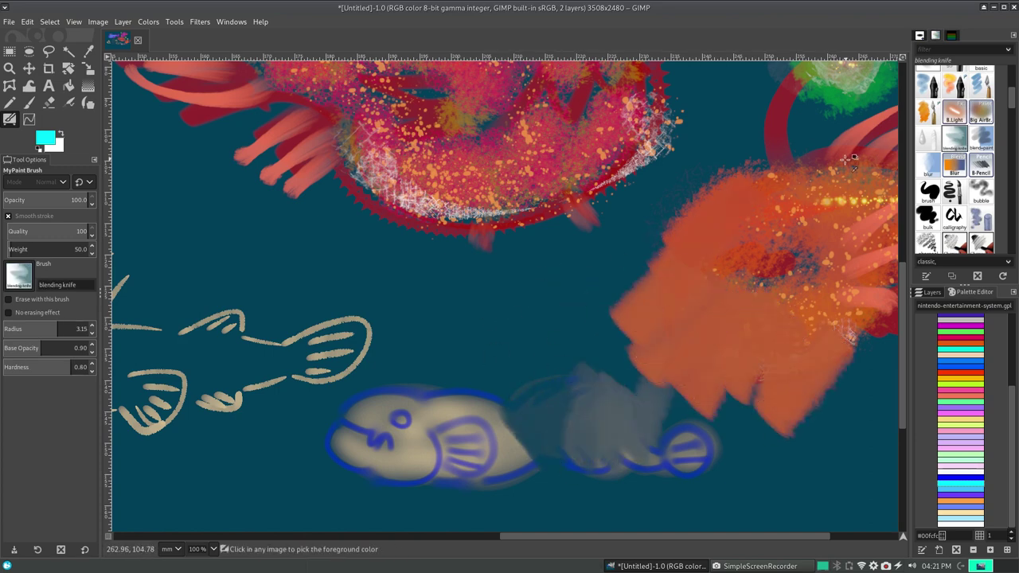
key(ctrl+z)
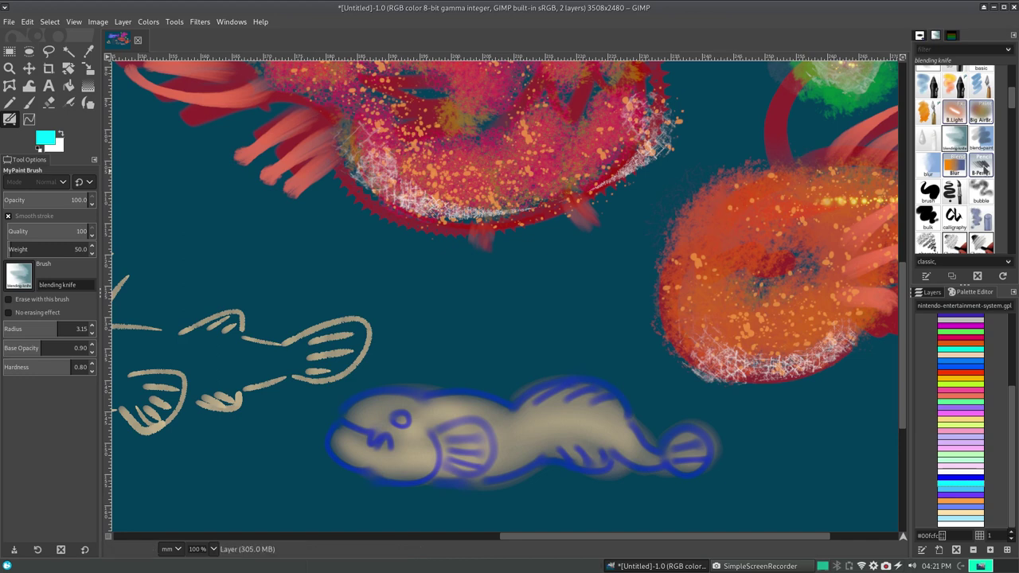
click(980, 140)
mouse_move(649, 327)
mouse_down()
mouse_move(746, 328)
mouse_move(728, 388)
mouse_move(812, 334)
mouse_up()
key(ctrl+z)
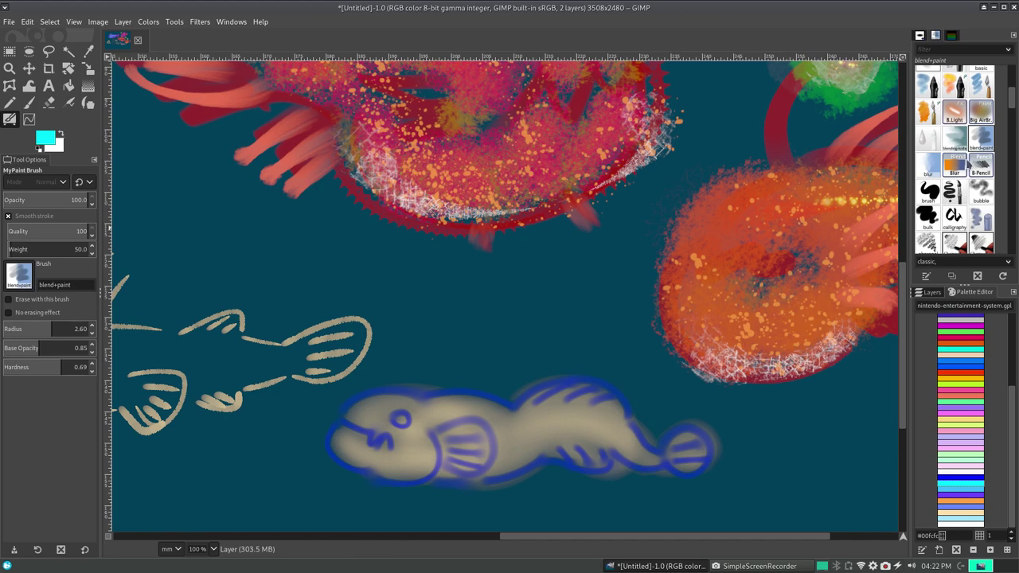
- Try the blur brush, then soften the orange jellyfish's lower edge with Blur Fast
click(927, 165)
mouse_move(728, 370)
mouse_down()
mouse_move(785, 362)
mouse_move(792, 384)
mouse_up()
key(ctrl+z)
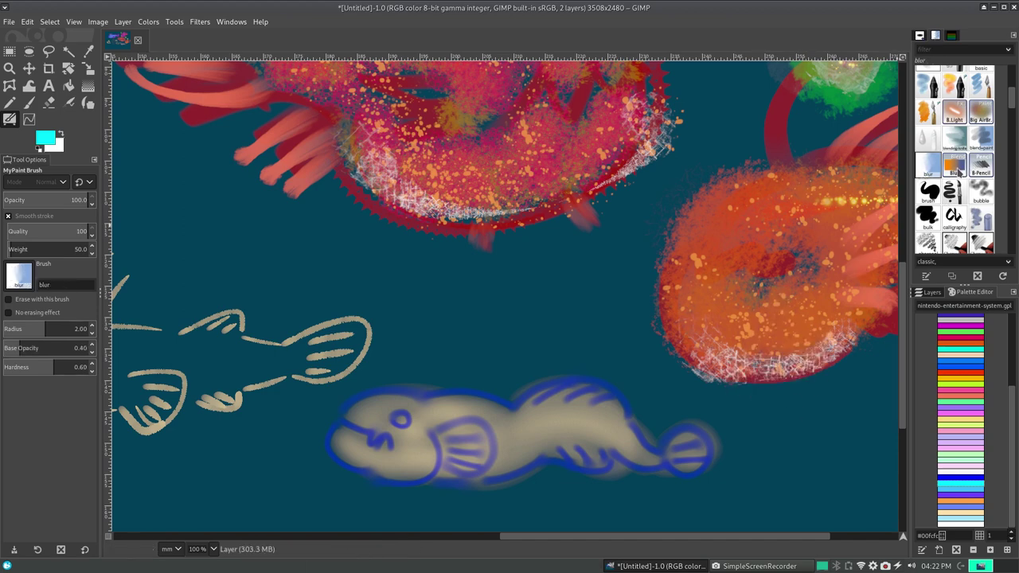
click(960, 170)
mouse_move(709, 350)
mouse_down()
mouse_move(776, 383)
mouse_move(832, 375)
mouse_move(836, 347)
mouse_up()
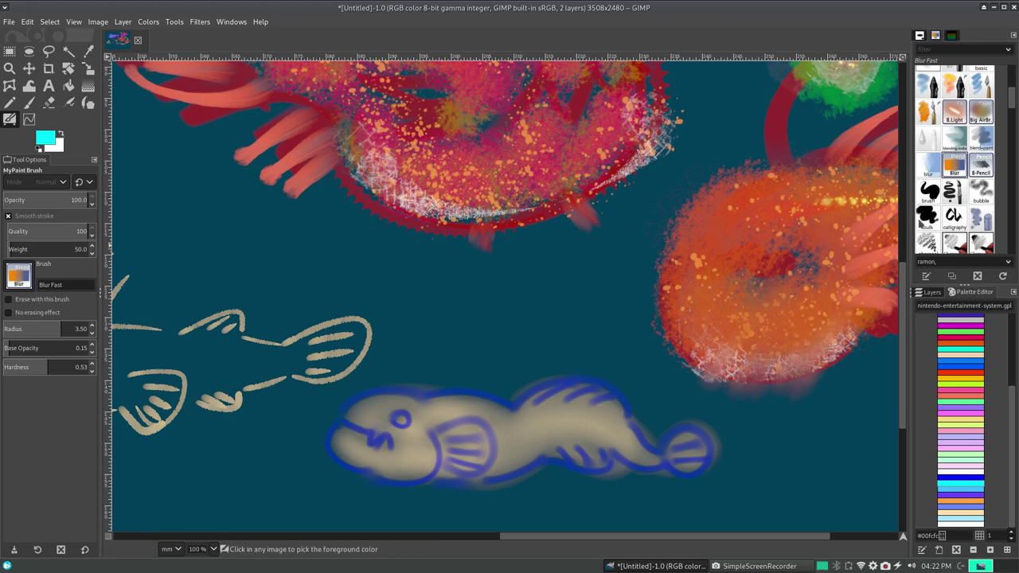
- Undo the jellyfish blur and try the pencil and 'brush' presets, undoing the test strokes
key(ctrl+z)
click(981, 165)
drag(764, 318, 797, 374)
drag(796, 303, 828, 398)
key(ctrl+z)
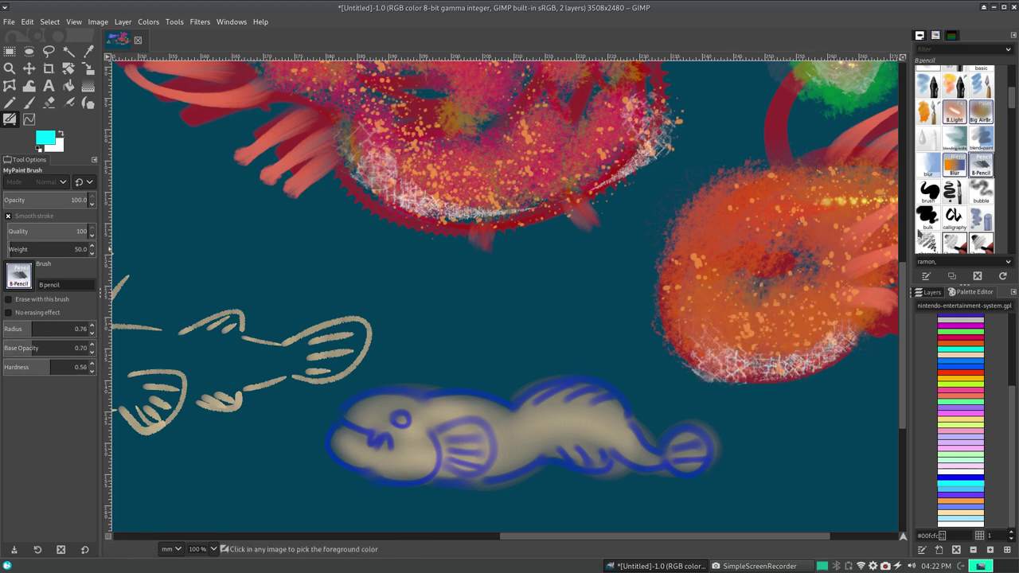
click(928, 192)
mouse_move(800, 294)
mouse_down()
mouse_move(760, 335)
mouse_move(729, 402)
mouse_up()
key(ctrl+z)
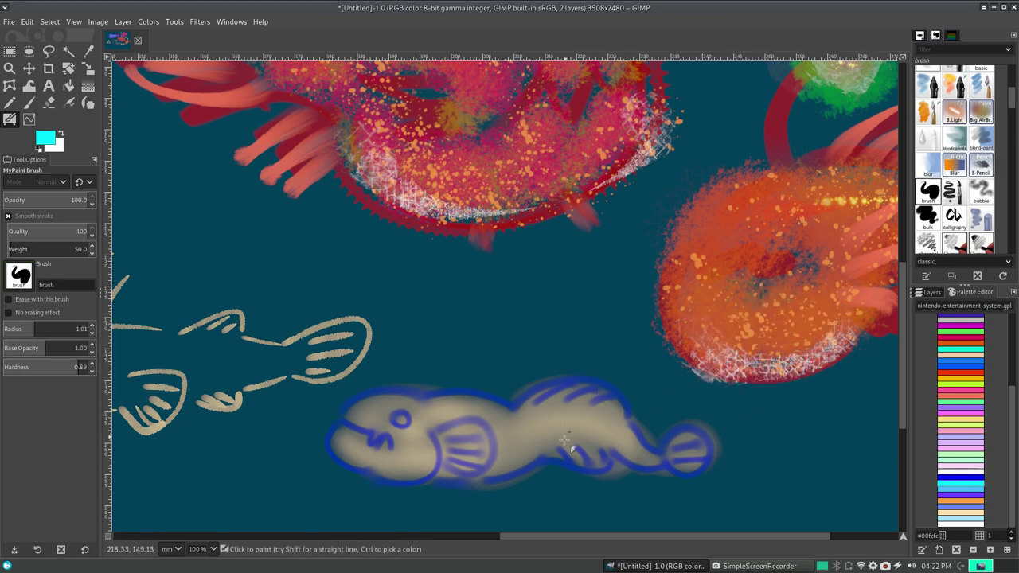
- Scroll to the empty teal area and pick light blue, undoing the trial loop and arc
click(494, 536)
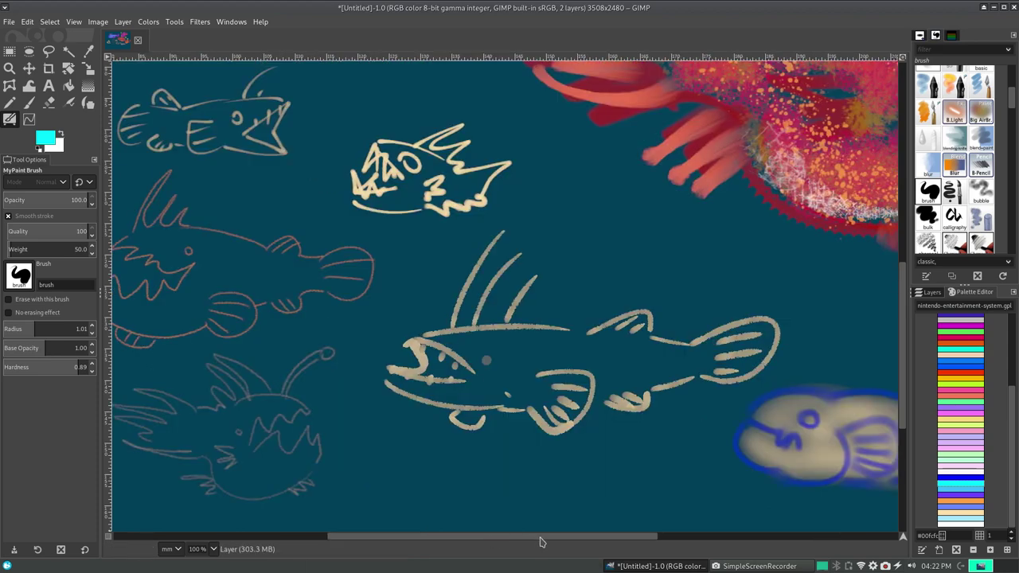
drag(540, 538, 324, 539)
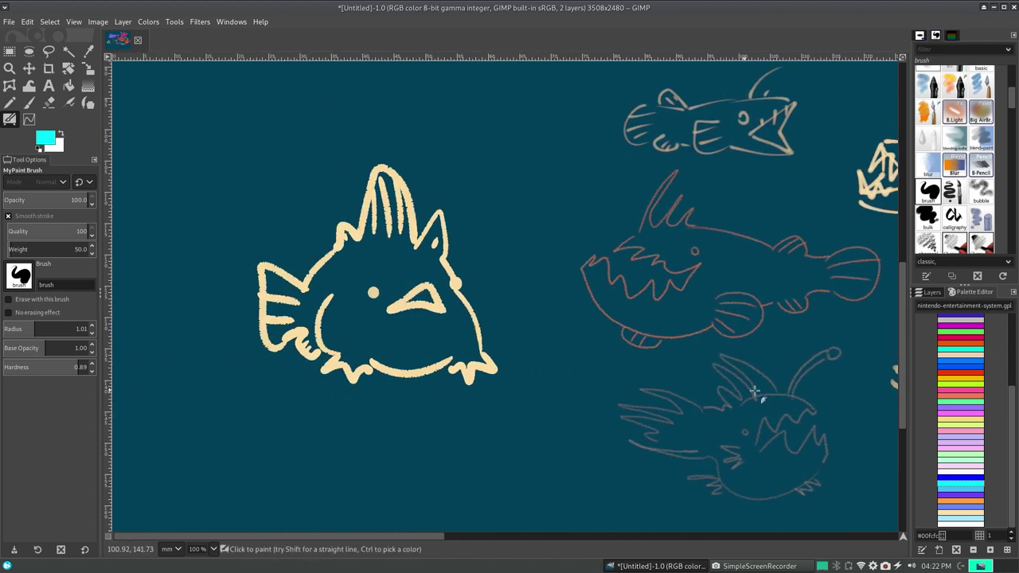
drag(903, 305, 906, 408)
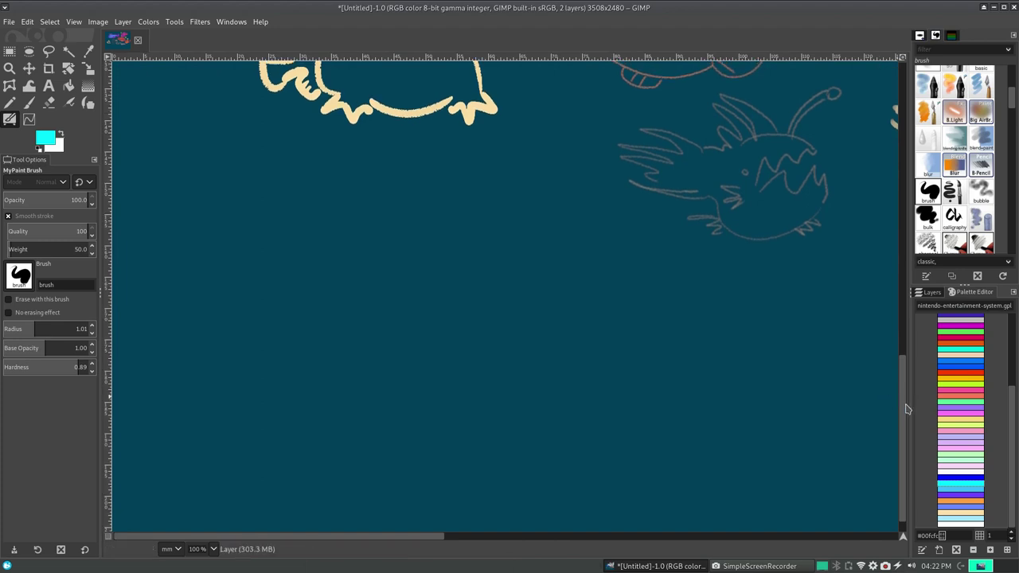
click(956, 516)
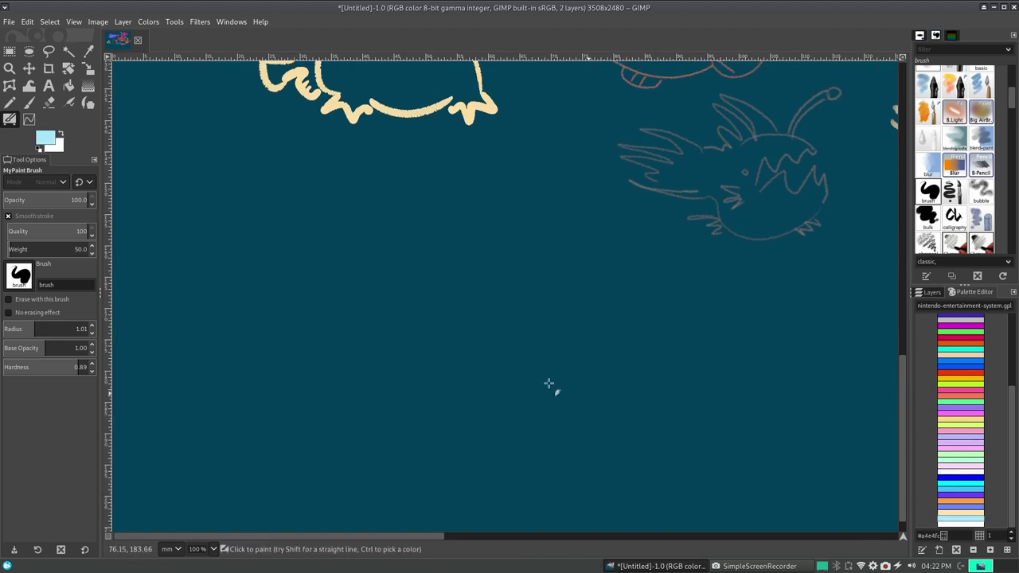
drag(352, 356, 480, 374)
key(ctrl+z)
drag(405, 285, 576, 345)
key(ctrl+z)
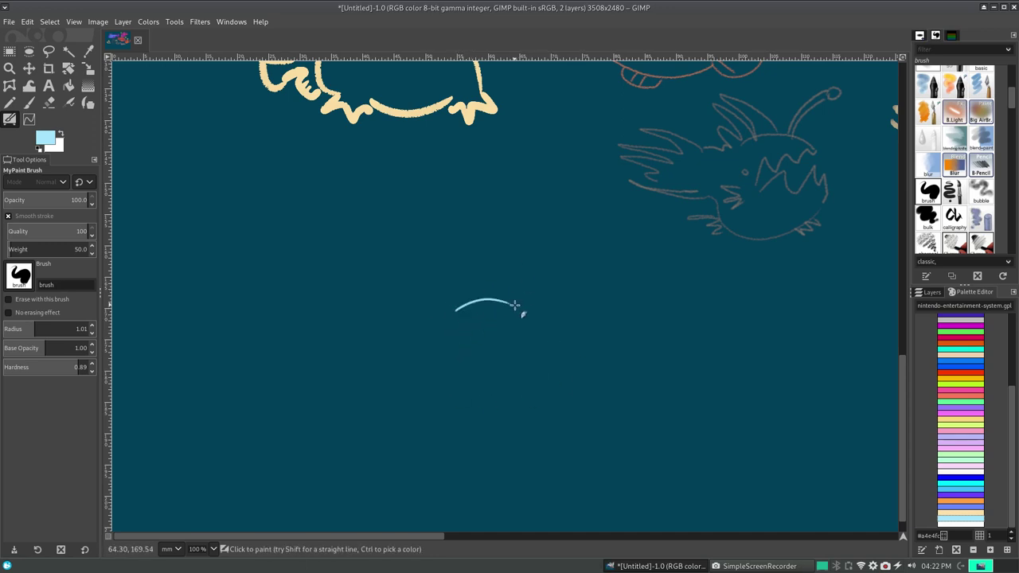
- Paint the light-blue fish's body and head outline, undoing misplaced strokes
drag(545, 322, 525, 346)
key(ctrl+z)
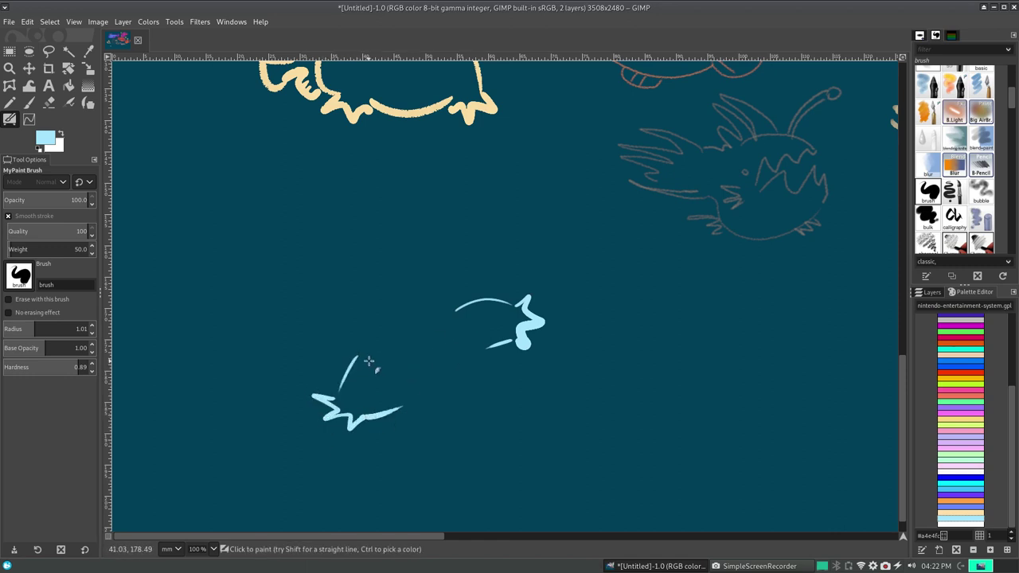
drag(356, 348, 464, 407)
key(ctrl+z)
mouse_move(352, 350)
mouse_down()
mouse_move(366, 392)
mouse_move(481, 338)
mouse_up()
mouse_move(356, 347)
mouse_down()
mouse_move(400, 328)
mouse_move(353, 251)
mouse_move(379, 273)
mouse_move(438, 211)
mouse_move(462, 245)
mouse_up()
key(ctrl+z)
key(ctrl+z)
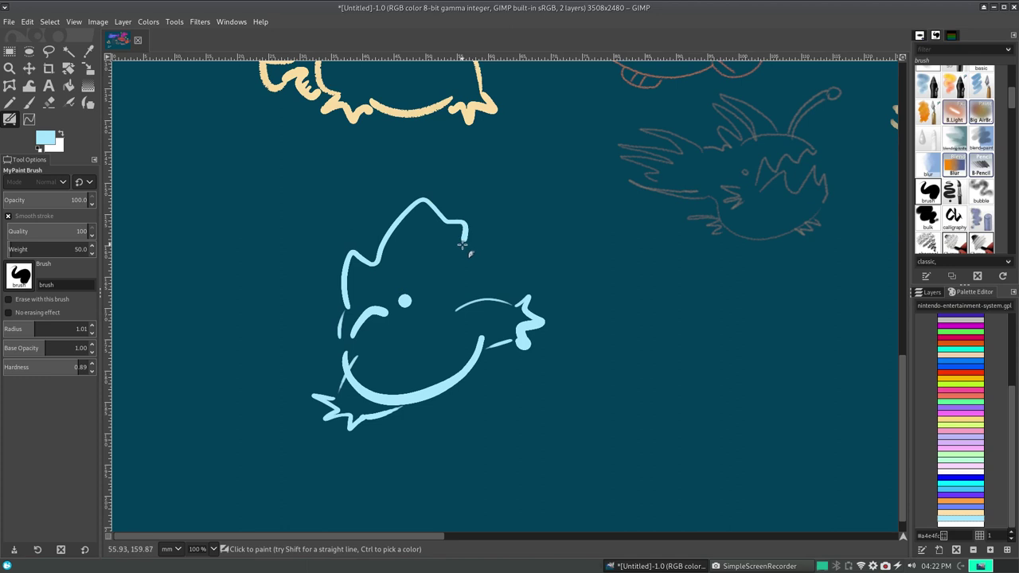
key(ctrl+z)
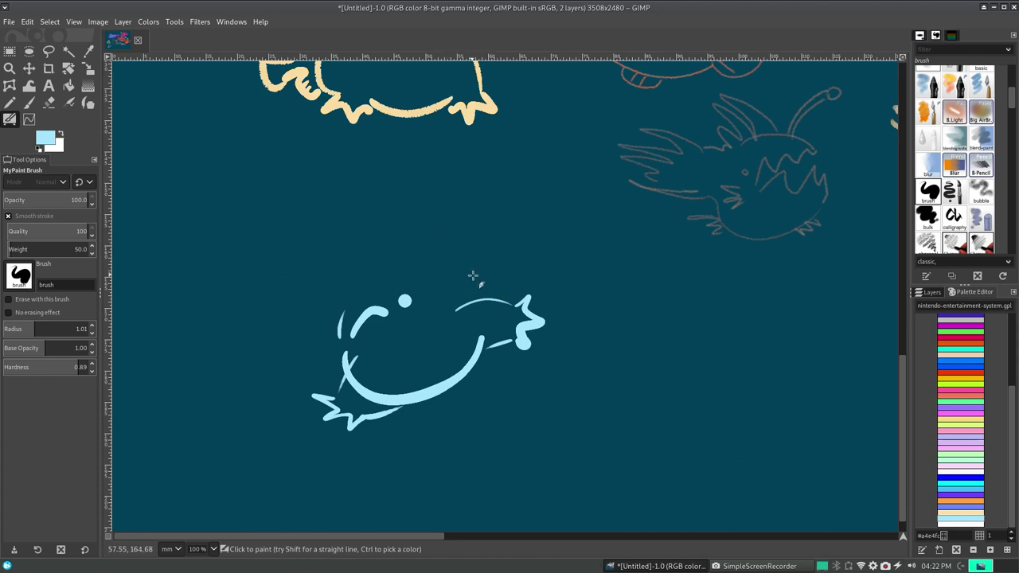
- Add the boxy ear fin, head top, head stripes and open lower lip
drag(467, 258, 492, 303)
drag(476, 241, 497, 279)
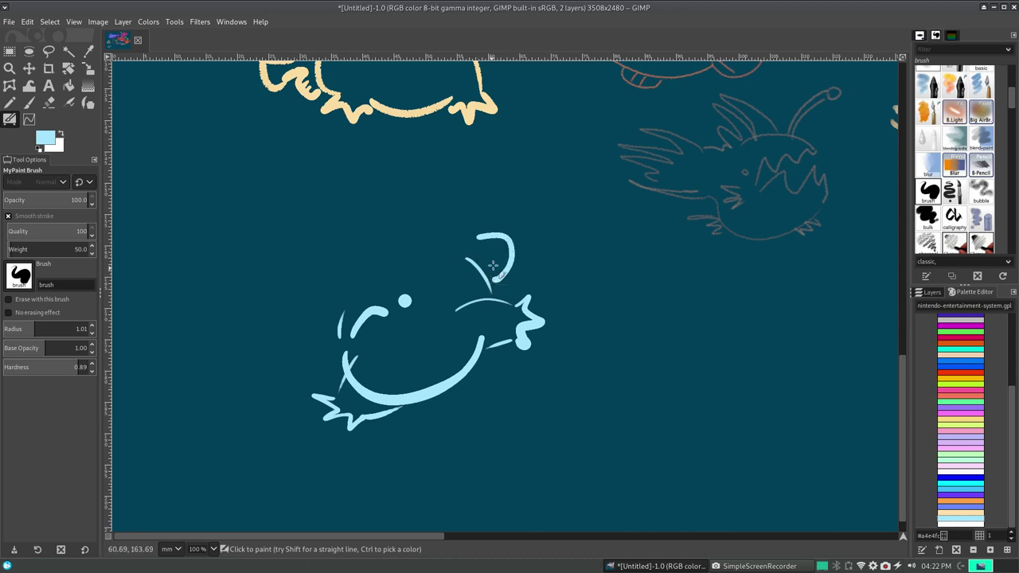
key(ctrl+z)
mouse_move(485, 237)
mouse_down()
mouse_move(501, 285)
mouse_move(497, 250)
mouse_move(509, 267)
mouse_up()
mouse_move(338, 297)
mouse_down()
mouse_move(457, 231)
mouse_move(465, 164)
mouse_move(536, 222)
mouse_move(525, 232)
mouse_up()
mouse_move(476, 189)
mouse_down()
mouse_move(480, 206)
mouse_move(514, 212)
mouse_up()
key(ctrl+z)
key(ctrl+z)
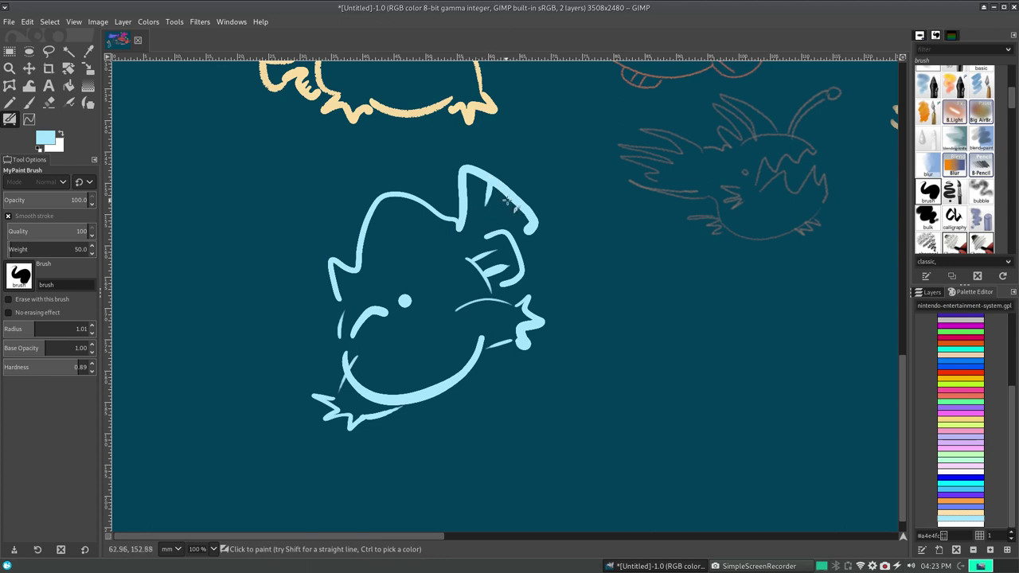
drag(385, 202, 384, 227)
mouse_move(405, 202)
mouse_down()
mouse_move(404, 233)
mouse_move(432, 233)
mouse_up()
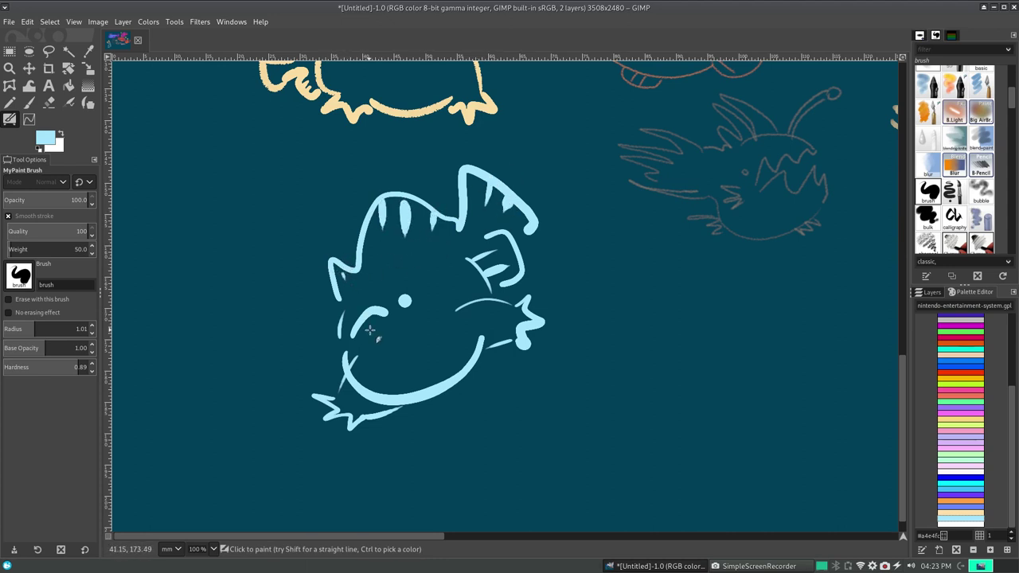
mouse_move(348, 344)
mouse_down()
mouse_move(392, 348)
mouse_move(422, 326)
mouse_move(388, 312)
mouse_up()
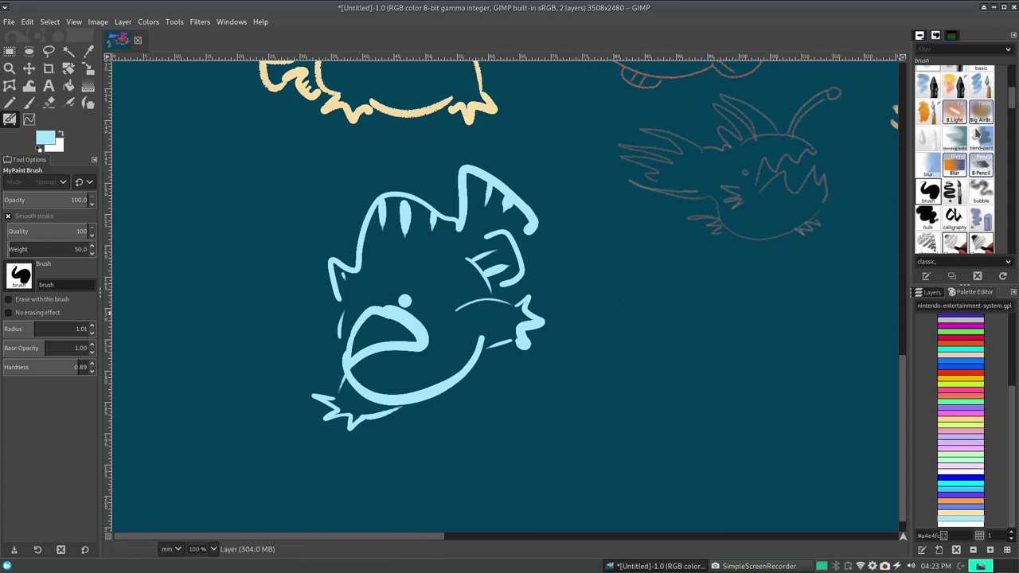
- Switch to the deevad 'brush #1' preset, undoing its test strokes
click(954, 192)
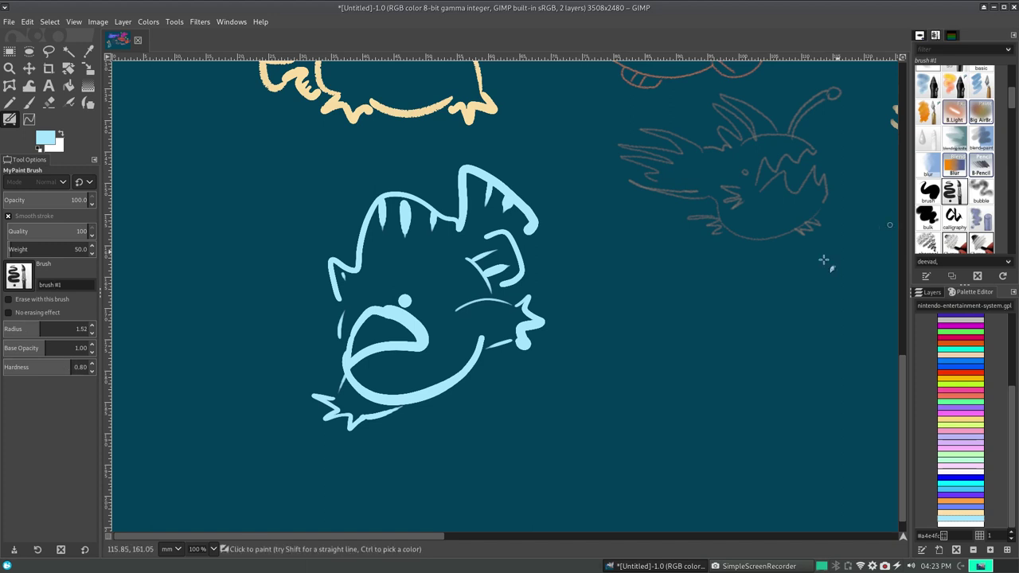
mouse_move(659, 380)
mouse_down()
mouse_move(780, 420)
mouse_move(832, 390)
mouse_up()
key(ctrl+z)
mouse_move(606, 400)
mouse_down()
mouse_move(678, 387)
mouse_move(785, 467)
mouse_move(839, 362)
mouse_up()
key(ctrl+z)
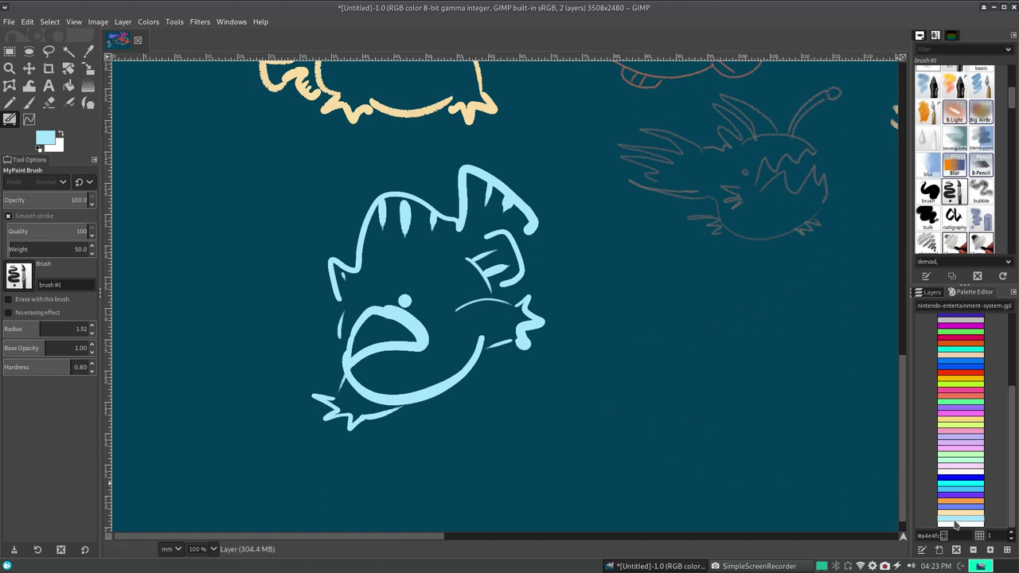
- Pick white and draw a zigzag along the anglerfish's top, discarding trial arcs
click(961, 522)
drag(551, 443, 792, 375)
key(ctrl+z)
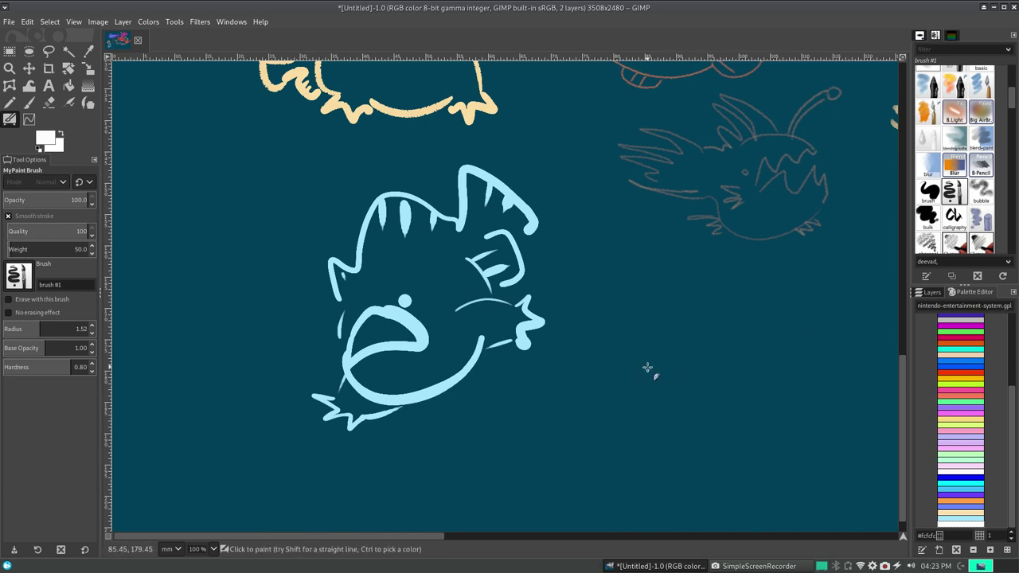
drag(644, 361, 767, 348)
key(ctrl+z)
drag(641, 375, 705, 372)
mouse_move(639, 372)
mouse_down()
mouse_move(687, 332)
mouse_move(710, 341)
mouse_up()
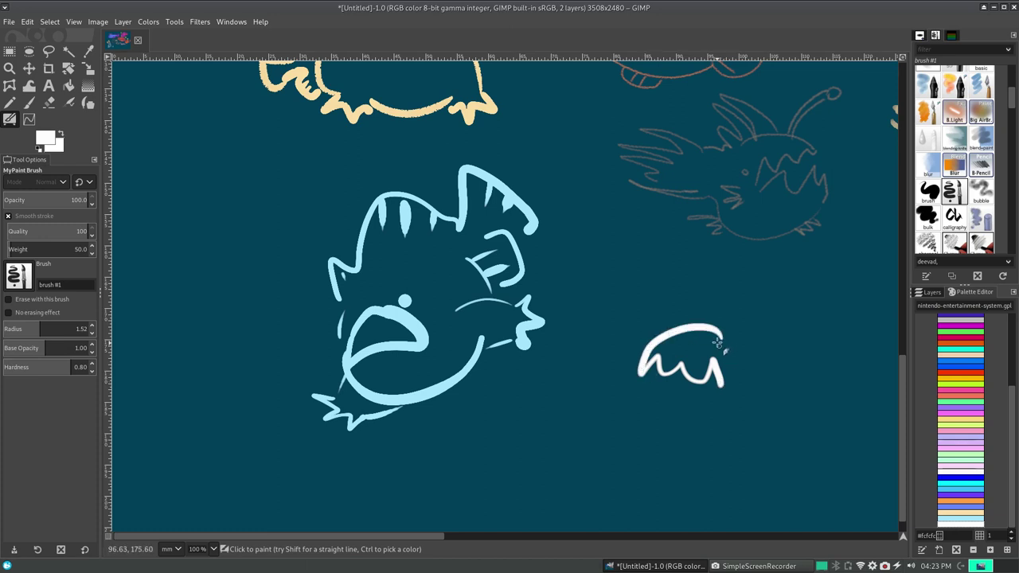
key(ctrl+z)
drag(638, 374, 674, 316)
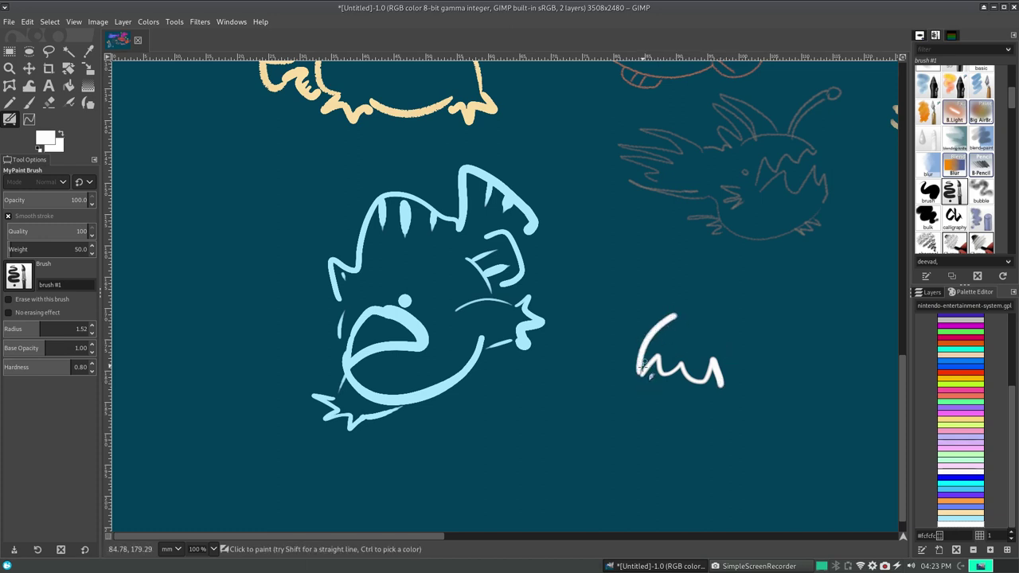
key(ctrl+z)
mouse_move(640, 373)
mouse_down()
mouse_move(722, 340)
mouse_move(637, 375)
mouse_move(719, 451)
mouse_move(756, 437)
mouse_up()
key(ctrl+z)
- Draw the anglerfish's upward-sweeping belly curve and the arc of its back
key(ctrl+z)
drag(629, 376, 744, 431)
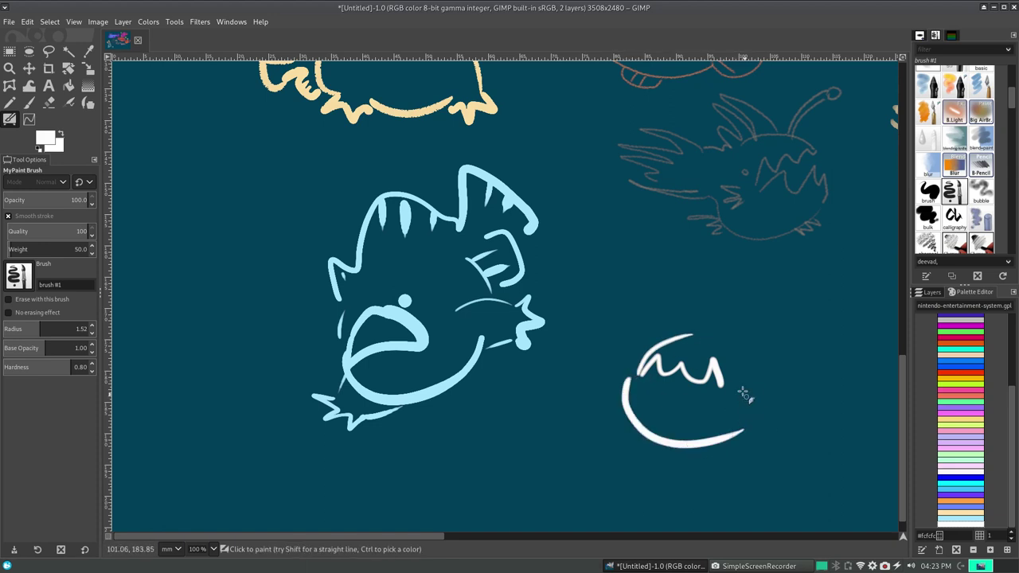
key(ctrl+z)
drag(631, 376, 752, 434)
key(ctrl+z)
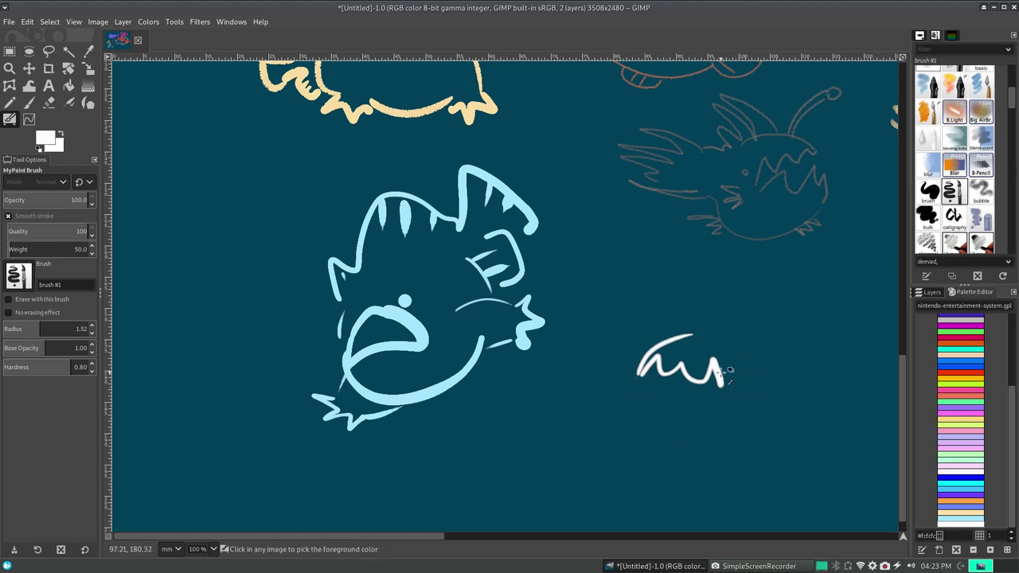
key(ctrl+z)
key(ctrl+z)
drag(623, 374, 737, 390)
key(ctrl+z)
drag(610, 395, 741, 404)
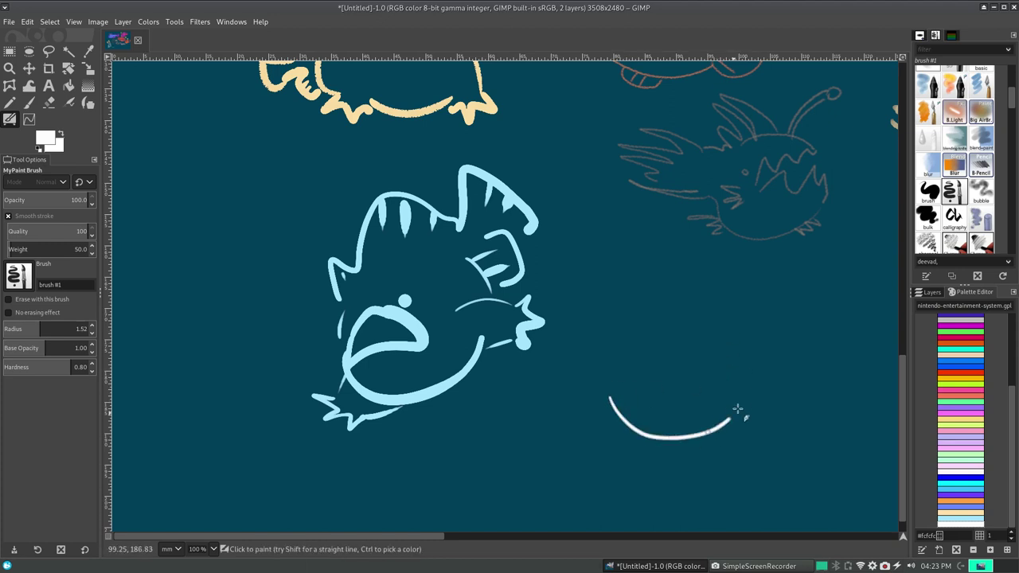
key(ctrl+z)
mouse_move(621, 391)
mouse_down()
mouse_move(740, 380)
mouse_move(736, 351)
mouse_up()
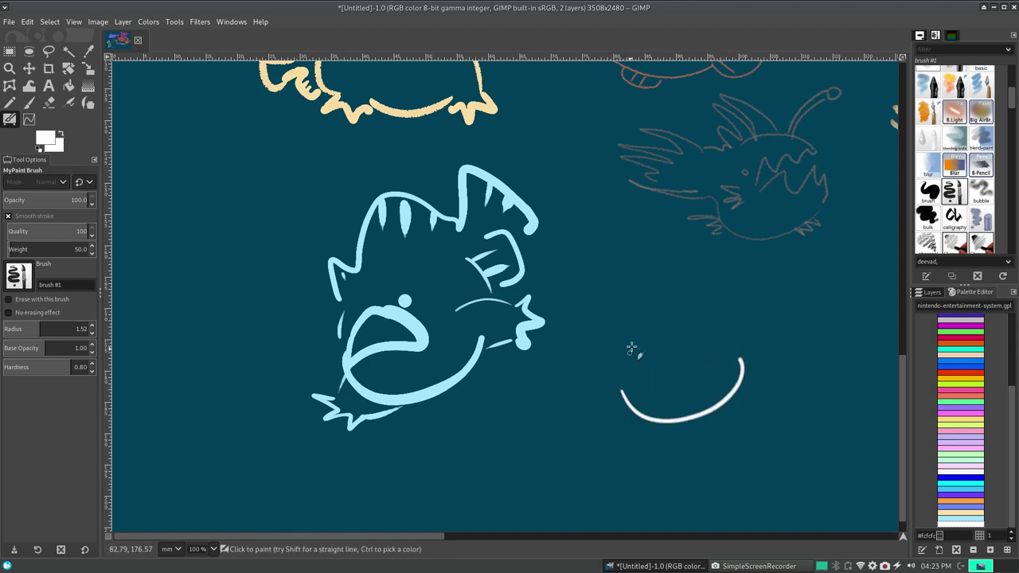
mouse_move(635, 324)
mouse_down()
mouse_move(749, 320)
mouse_move(771, 349)
mouse_move(757, 366)
mouse_up()
- Add the fanned tail fin rays, small belly fin strokes and the side fin
key(ctrl+z)
drag(752, 323, 836, 305)
key(ctrl+z)
drag(755, 332, 851, 322)
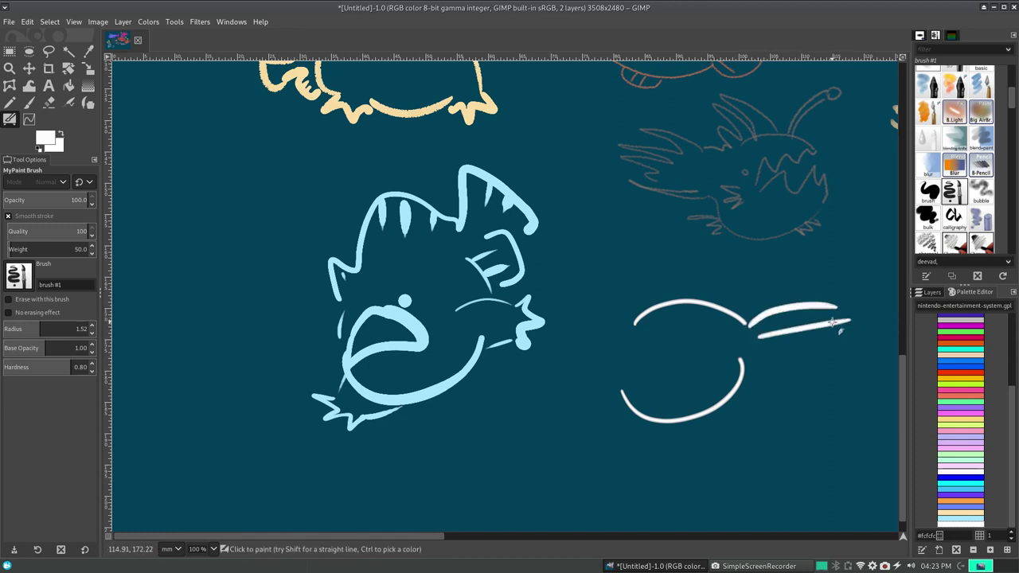
mouse_move(760, 341)
mouse_down()
mouse_move(845, 343)
mouse_move(833, 368)
mouse_up()
mouse_move(750, 359)
mouse_down()
mouse_move(795, 380)
mouse_move(754, 394)
mouse_move(753, 403)
mouse_up()
drag(721, 409, 734, 416)
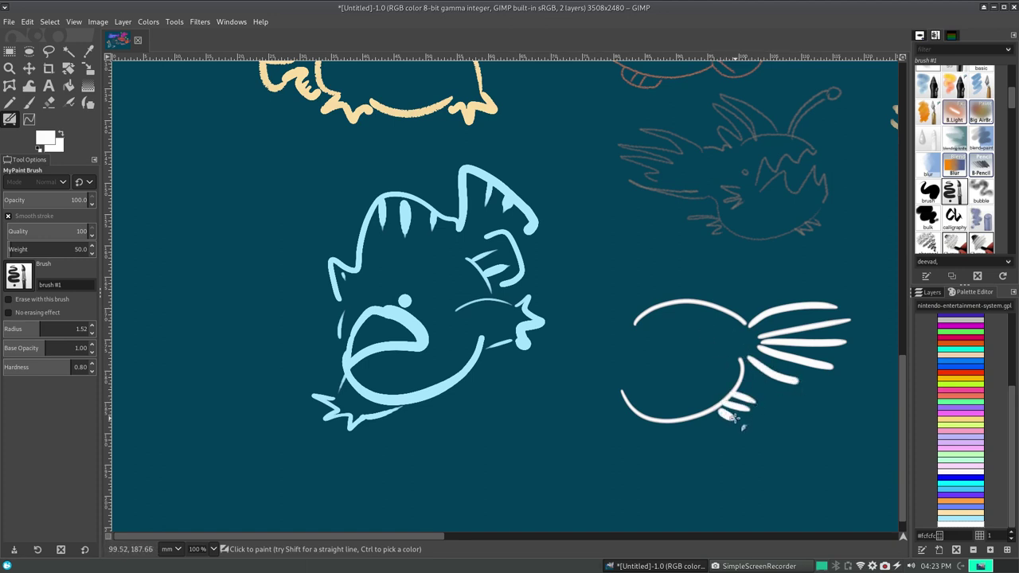
mouse_move(684, 359)
mouse_down()
mouse_move(715, 339)
mouse_move(716, 351)
mouse_up()
drag(686, 368, 716, 372)
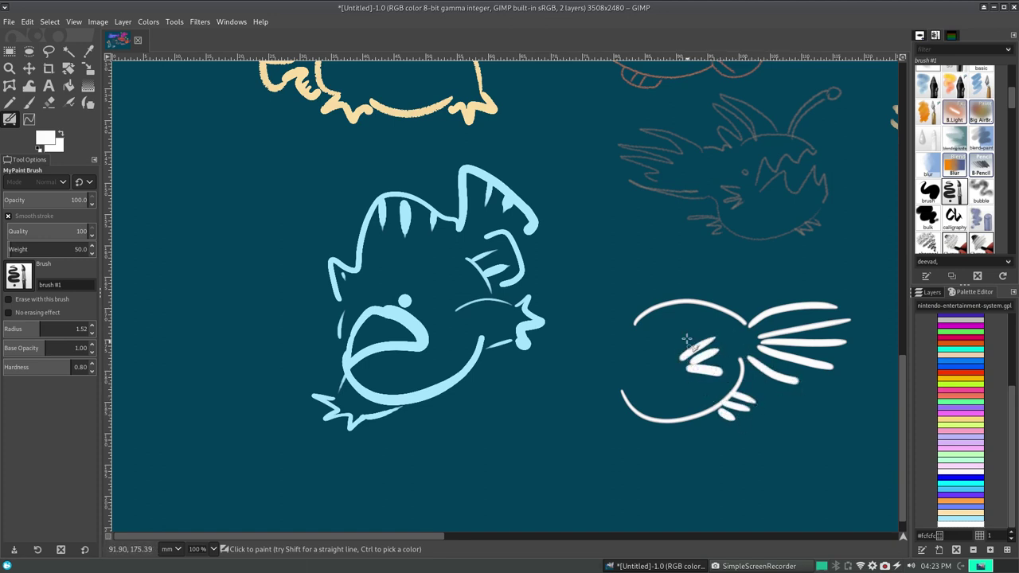
- Add back spikes, the forward-curving lure with its bulb, and the small mouth
click(678, 309)
mouse_move(657, 306)
mouse_down()
mouse_move(694, 254)
mouse_move(709, 265)
mouse_up()
drag(694, 298, 713, 281)
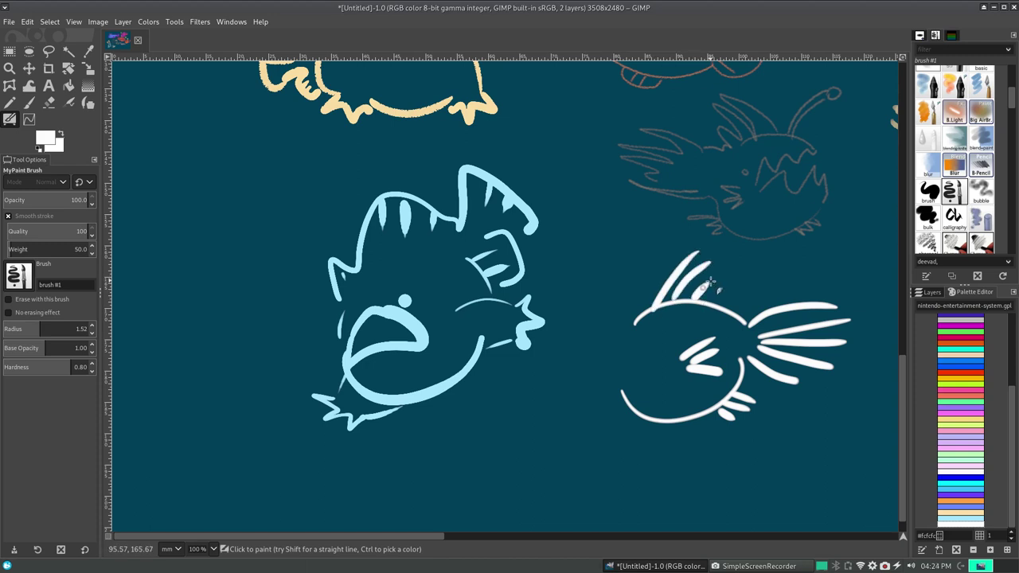
mouse_move(632, 320)
mouse_down()
mouse_move(603, 286)
mouse_move(572, 306)
mouse_up()
click(576, 310)
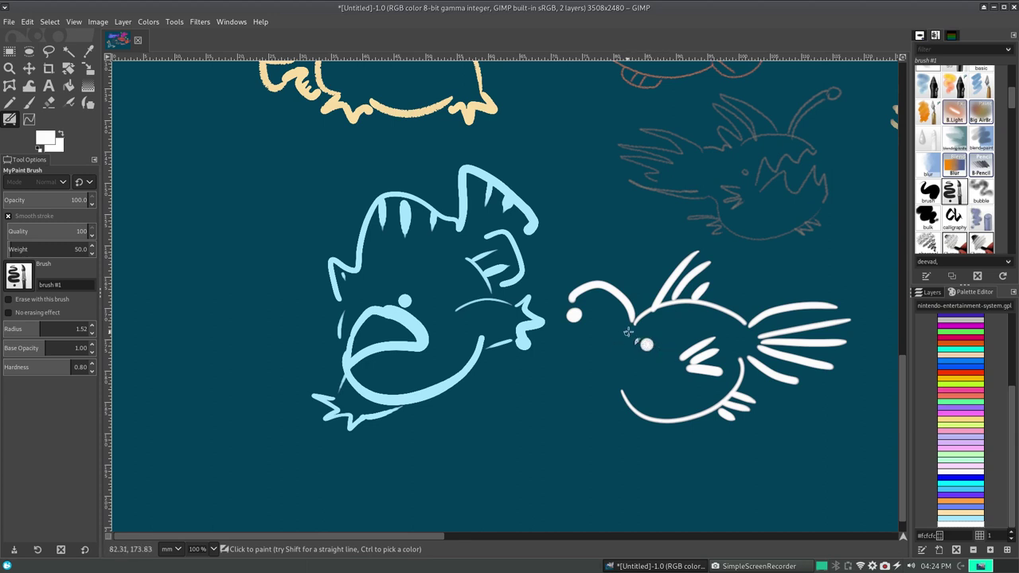
mouse_move(628, 333)
mouse_down()
mouse_move(605, 373)
mouse_move(648, 371)
mouse_move(613, 387)
mouse_up()
key(ctrl+z)
key(ctrl+z)
key(ctrl+z)
mouse_move(606, 352)
mouse_down()
mouse_move(660, 365)
mouse_move(636, 326)
mouse_up()
key(ctrl+z)
drag(617, 365, 643, 328)
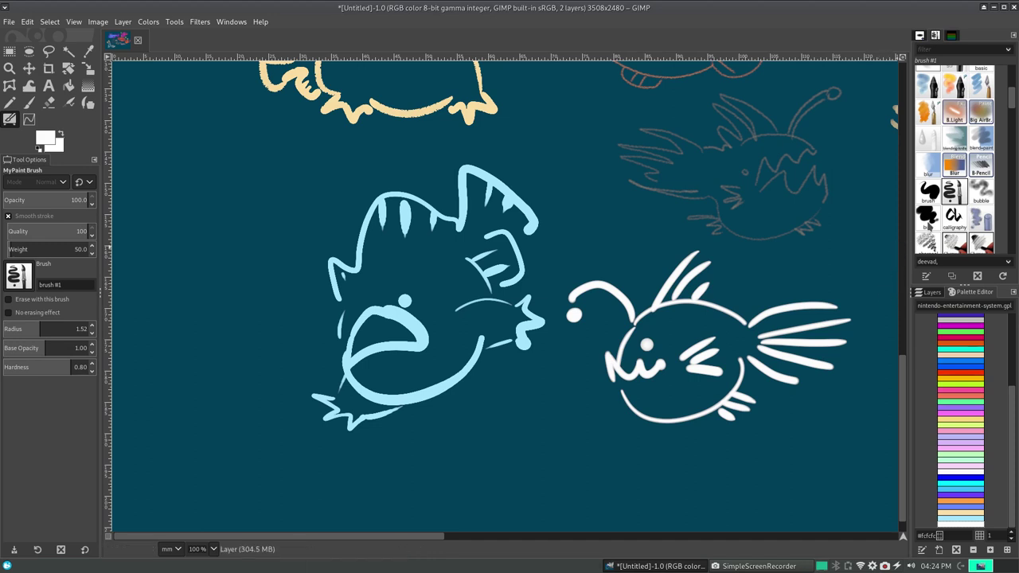
- Try the bubble, bulk, calligraphy and chalk MyPaint brushes, undoing each test stroke
click(984, 196)
drag(606, 453, 836, 478)
key(ctrl+z)
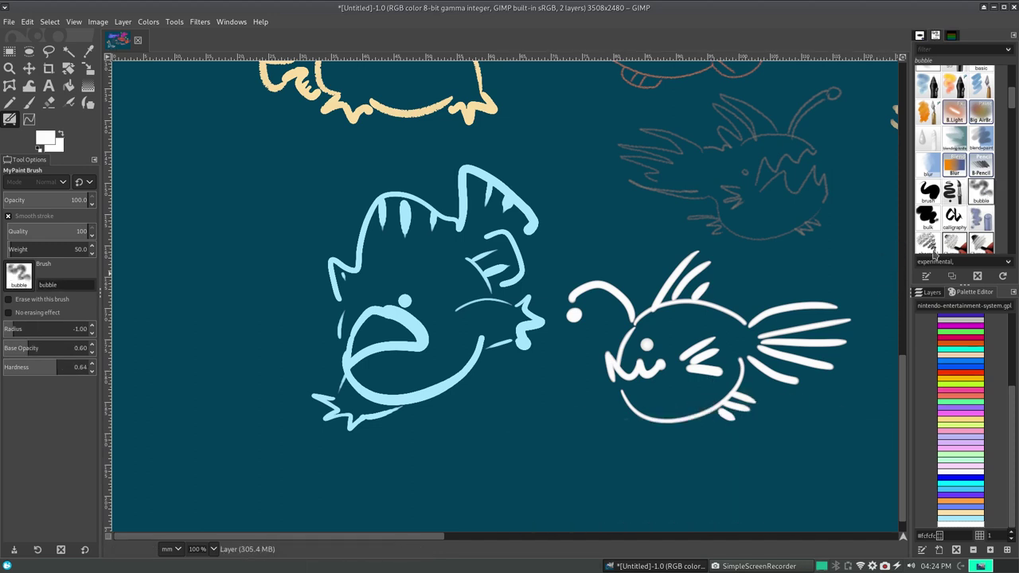
click(927, 215)
mouse_move(577, 470)
mouse_down()
mouse_move(231, 350)
mouse_move(387, 91)
mouse_move(724, 170)
mouse_move(846, 416)
mouse_move(661, 471)
mouse_up()
key(ctrl+z)
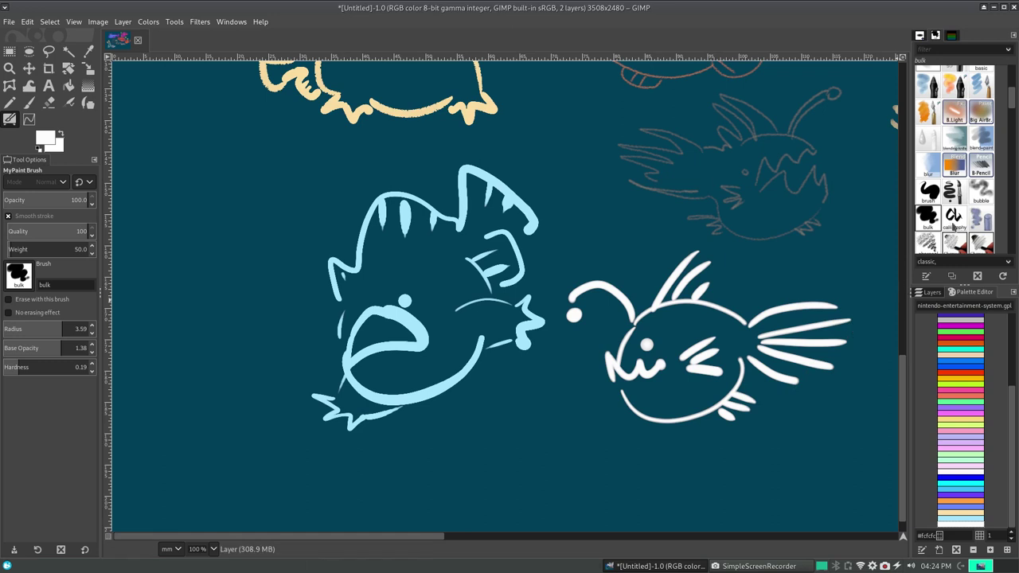
click(955, 219)
mouse_move(516, 486)
mouse_down()
mouse_move(614, 489)
mouse_move(707, 446)
mouse_move(806, 515)
mouse_move(873, 447)
mouse_up()
key(ctrl+z)
click(980, 222)
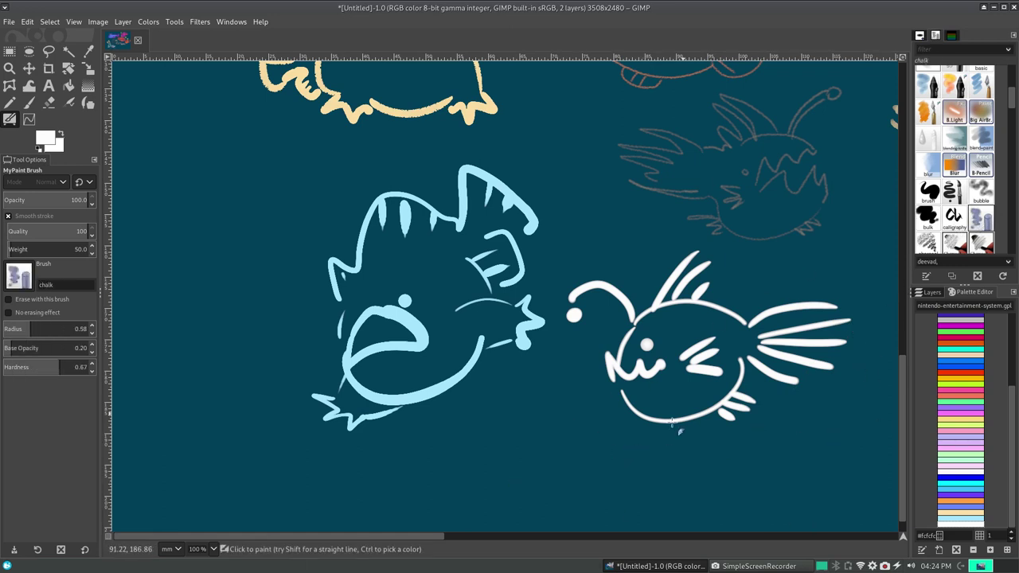
mouse_move(566, 469)
mouse_down()
mouse_move(719, 460)
mouse_move(828, 434)
mouse_move(856, 414)
mouse_up()
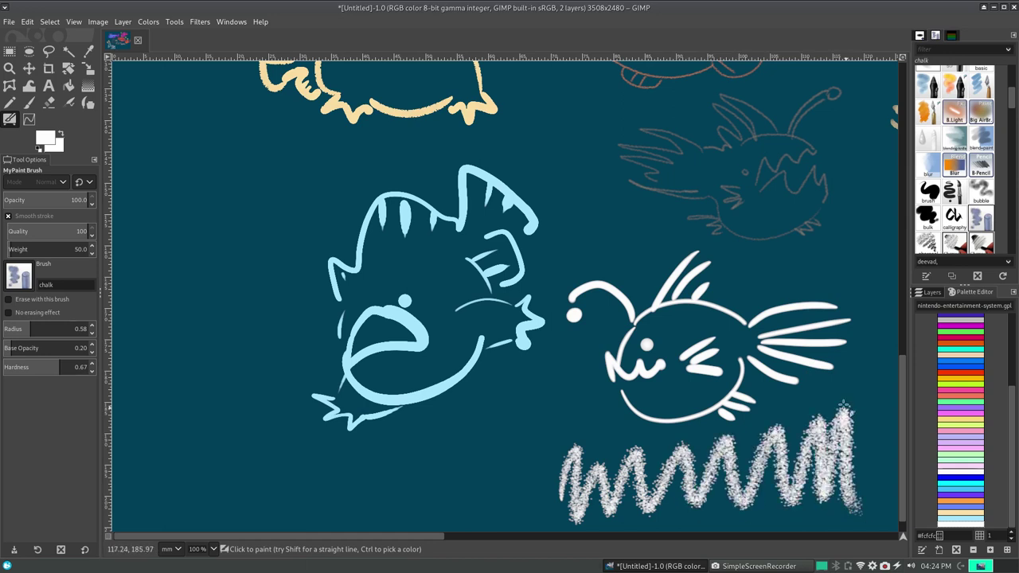
key(ctrl+z)
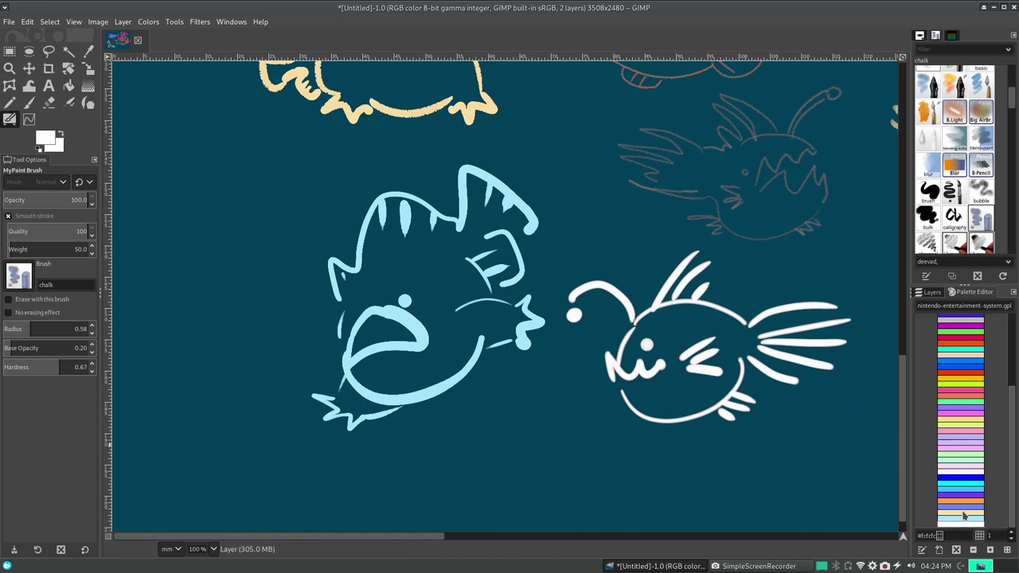
- Pick beige #fce0a8 and try chalk fills in the fish mouths, undoing them
click(964, 514)
mouse_move(658, 401)
mouse_down()
mouse_move(677, 402)
mouse_move(665, 391)
mouse_move(675, 405)
mouse_up()
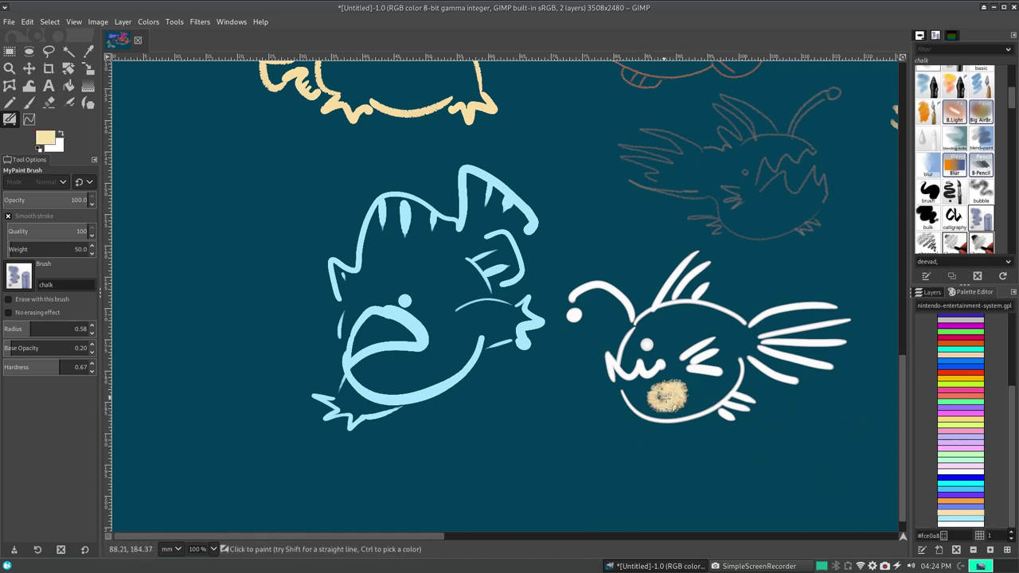
key(ctrl+z)
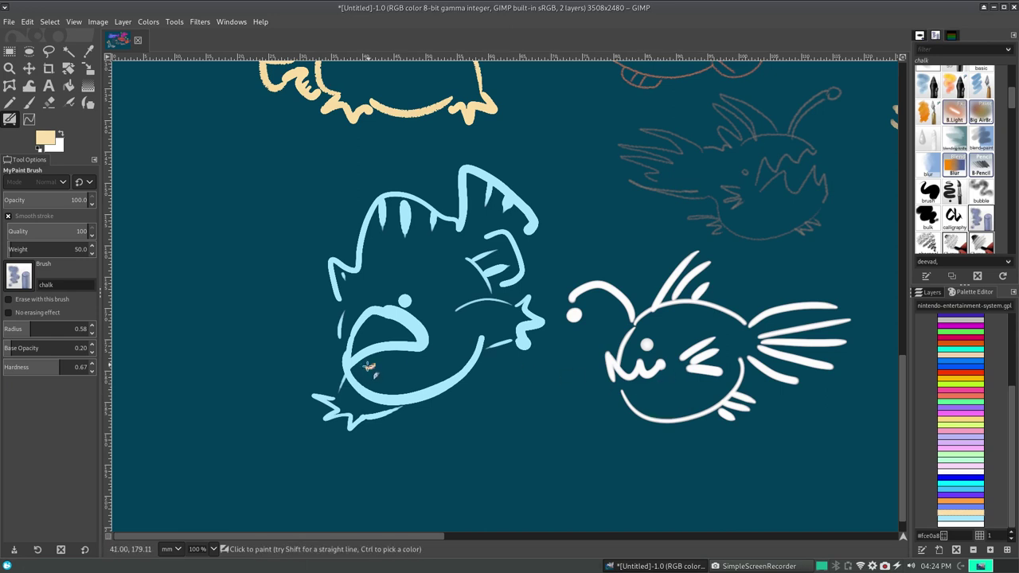
mouse_move(369, 368)
mouse_down()
mouse_move(422, 368)
mouse_move(543, 310)
mouse_up()
key(ctrl+z)
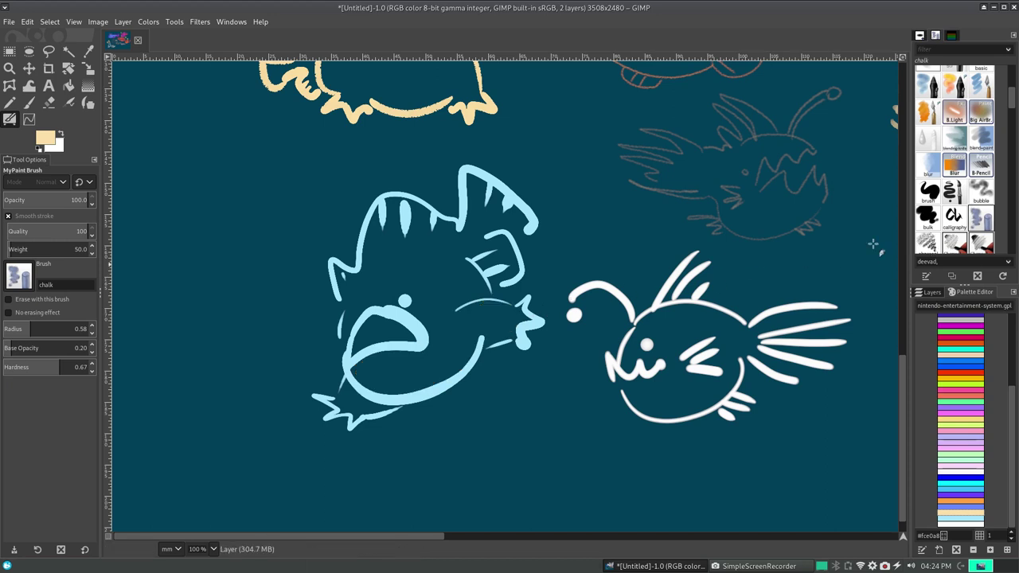
mouse_move(442, 306)
mouse_down()
mouse_move(434, 341)
mouse_move(466, 374)
mouse_up()
key(ctrl+z)
- Switch to the charcoal brush and paint a first beige stroke left of the blue fish
click(929, 244)
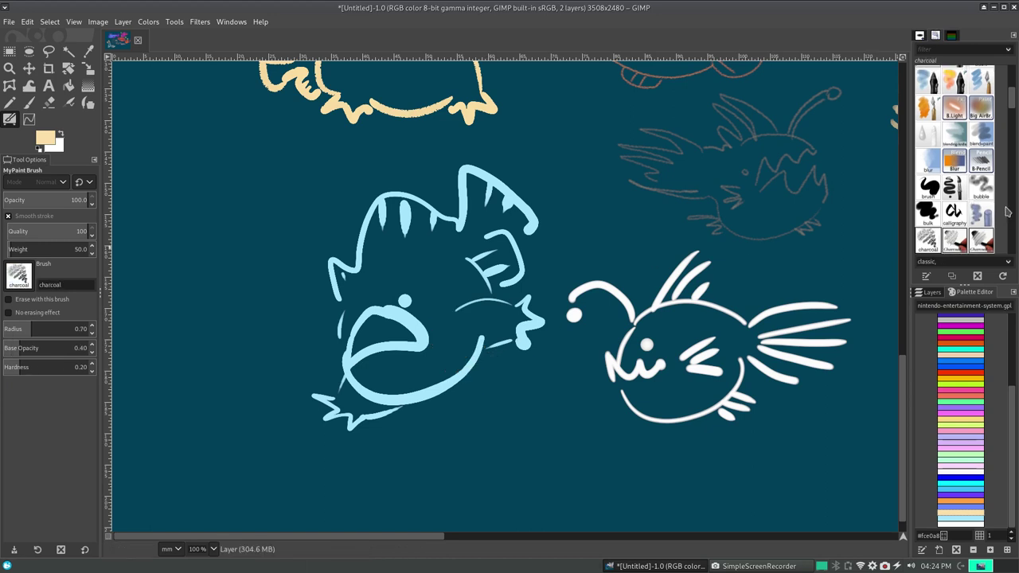
drag(1013, 107, 1014, 127)
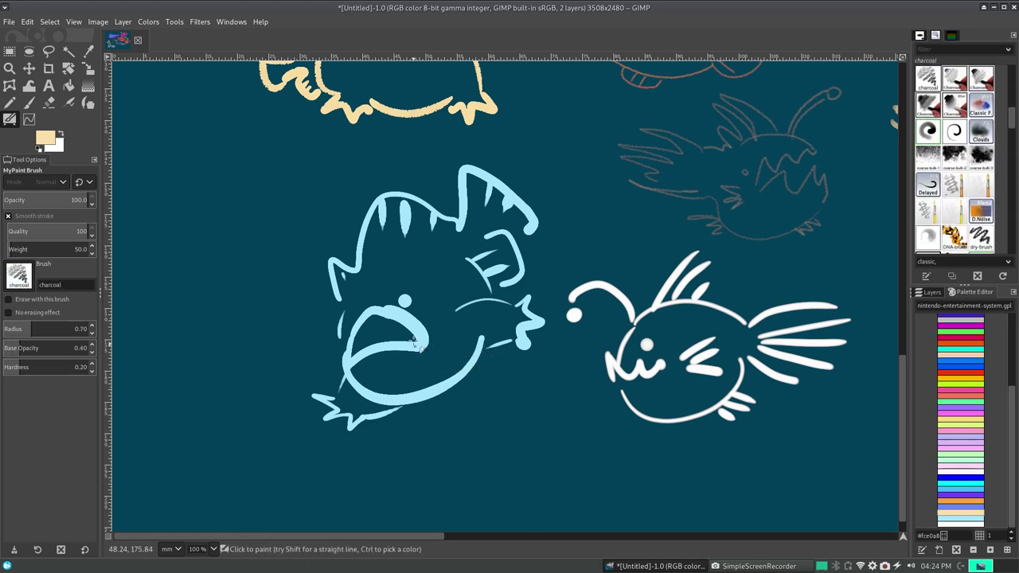
drag(422, 339, 484, 483)
key(ctrl+z)
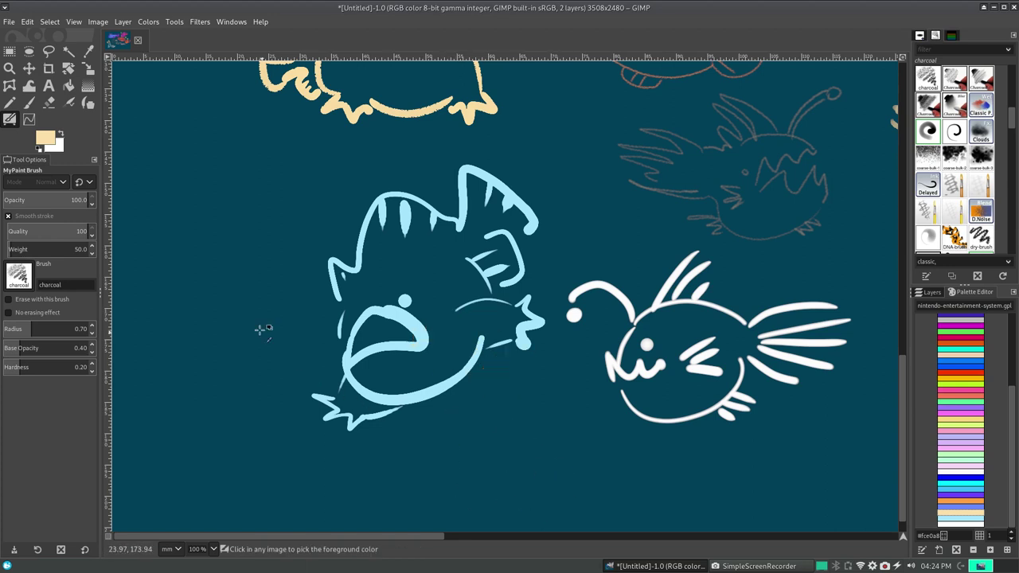
mouse_move(169, 296)
mouse_down()
mouse_move(184, 334)
mouse_move(215, 340)
mouse_move(207, 312)
mouse_move(229, 338)
mouse_up()
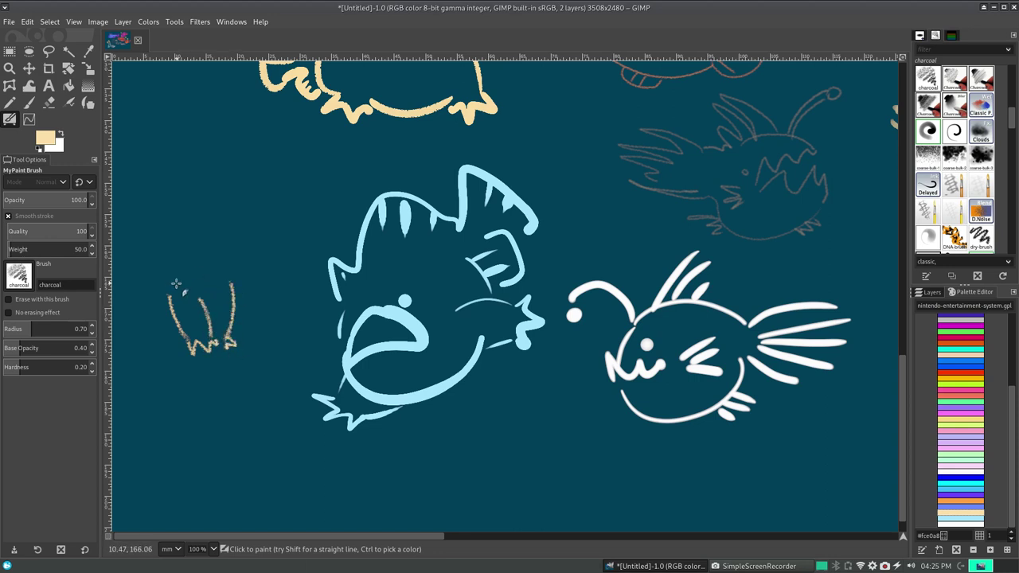
- Sketch the creature's curved body and lower-left outline in beige charcoal
drag(169, 296, 253, 259)
key(ctrl+z)
mouse_move(168, 296)
mouse_down()
mouse_move(246, 257)
mouse_move(209, 314)
mouse_up()
key(ctrl+z)
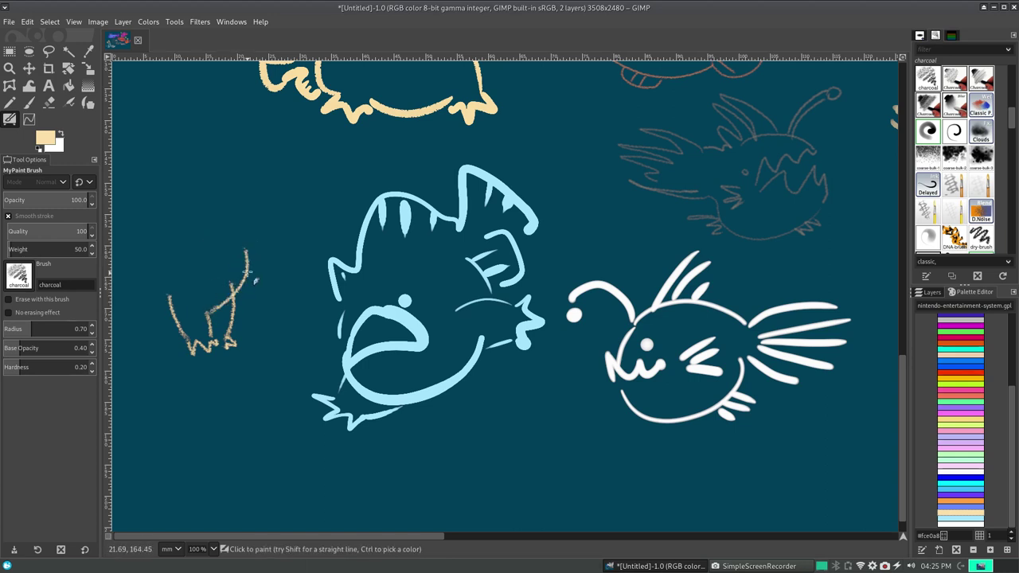
key(ctrl+z)
mouse_move(245, 250)
mouse_down()
mouse_move(207, 313)
mouse_move(232, 267)
mouse_move(222, 248)
mouse_up()
key(ctrl+z)
key(ctrl+z)
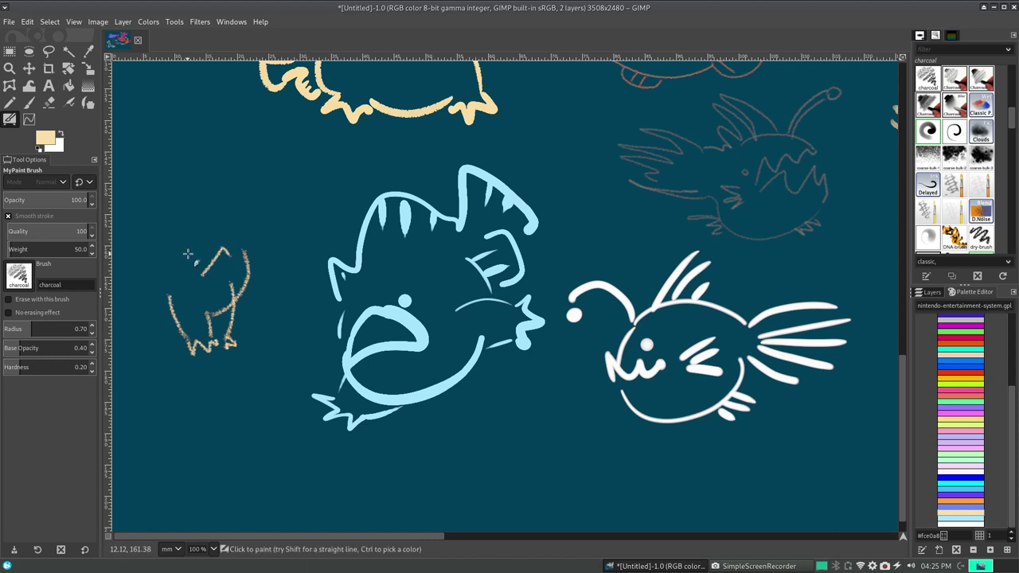
drag(176, 321, 135, 293)
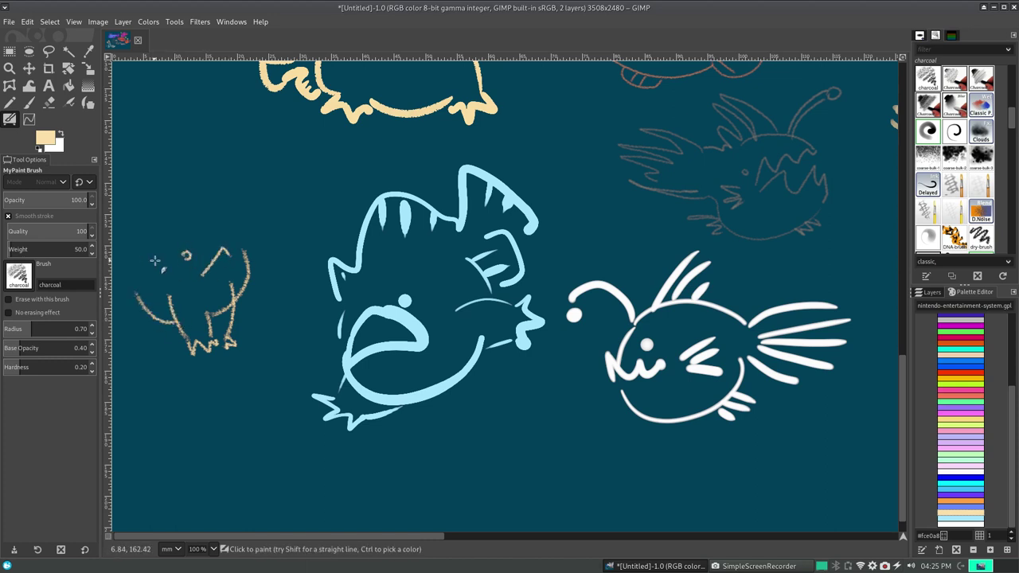
- Add the pointed ear, head top, left outline and a fin on the right side
drag(194, 225, 249, 247)
key(ctrl+z)
drag(192, 213, 250, 252)
drag(189, 216, 149, 220)
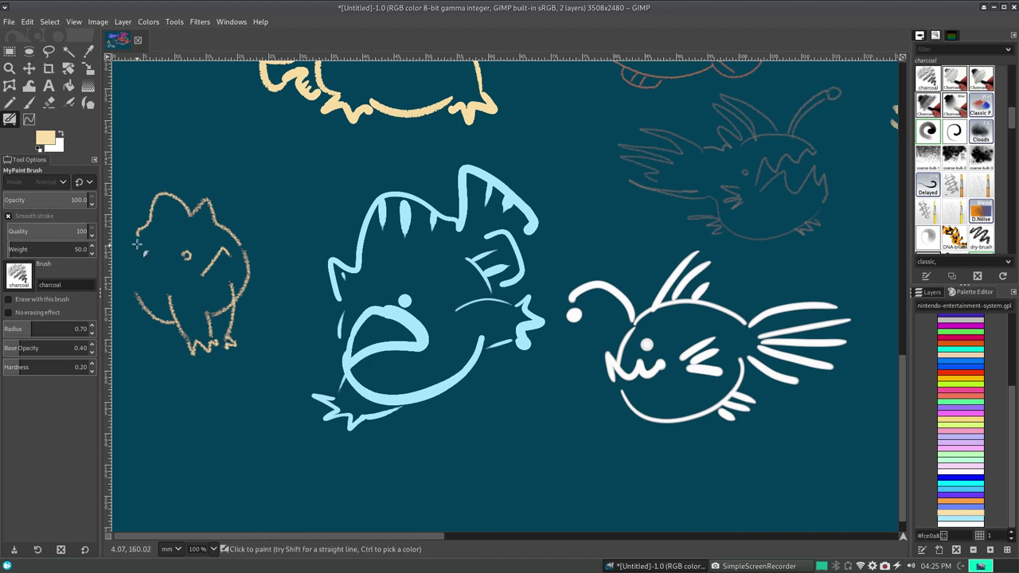
drag(133, 241, 128, 282)
key(ctrl+z)
mouse_move(141, 234)
mouse_down()
mouse_move(124, 266)
mouse_move(121, 258)
mouse_up()
key(ctrl+z)
mouse_move(128, 305)
mouse_down()
mouse_move(164, 327)
mouse_move(157, 309)
mouse_up()
key(ctrl+z)
key(ctrl+z)
drag(244, 275, 239, 300)
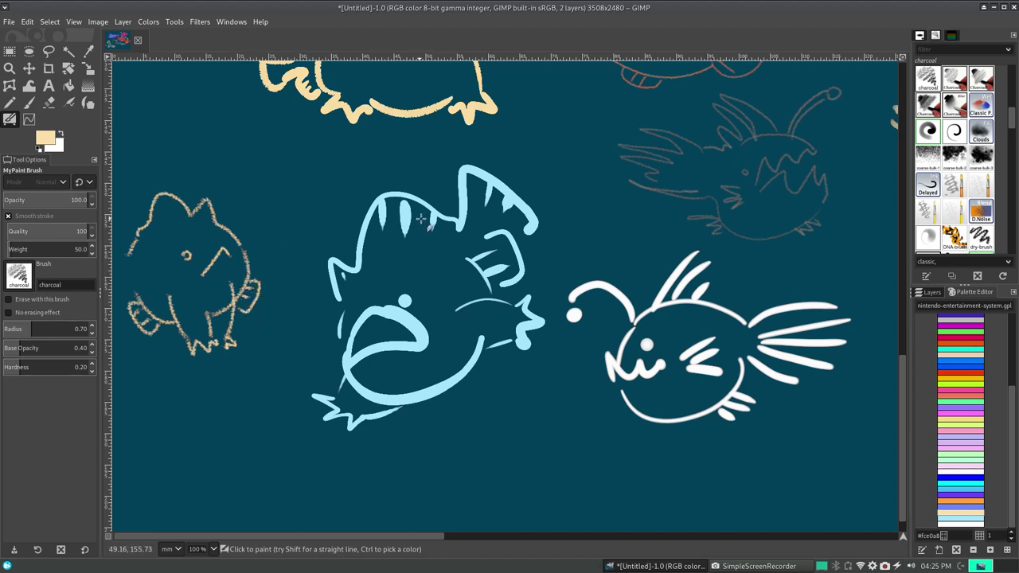
- Lasso the beige charcoal sketch with Free Select
click(48, 51)
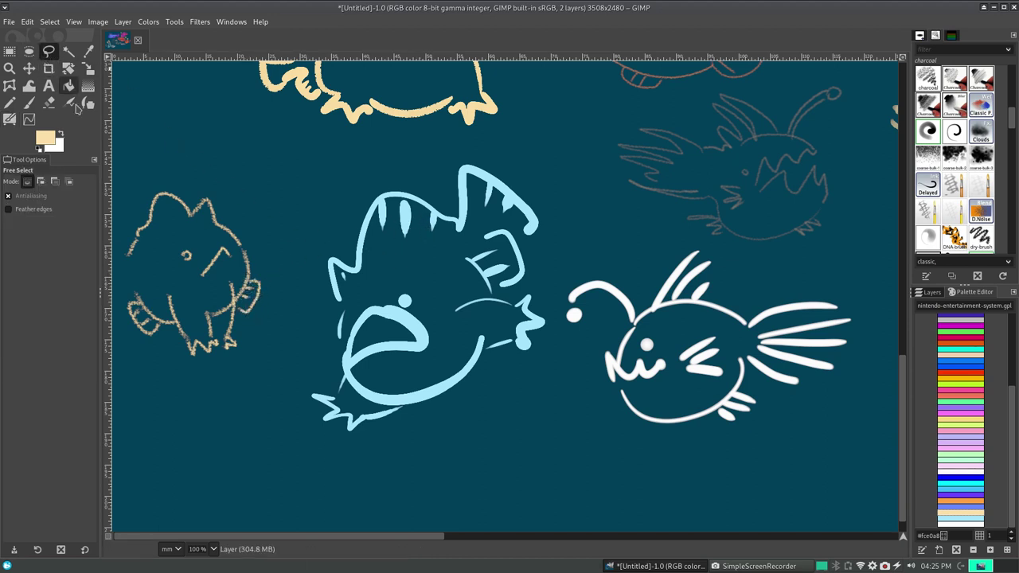
drag(125, 204, 115, 195)
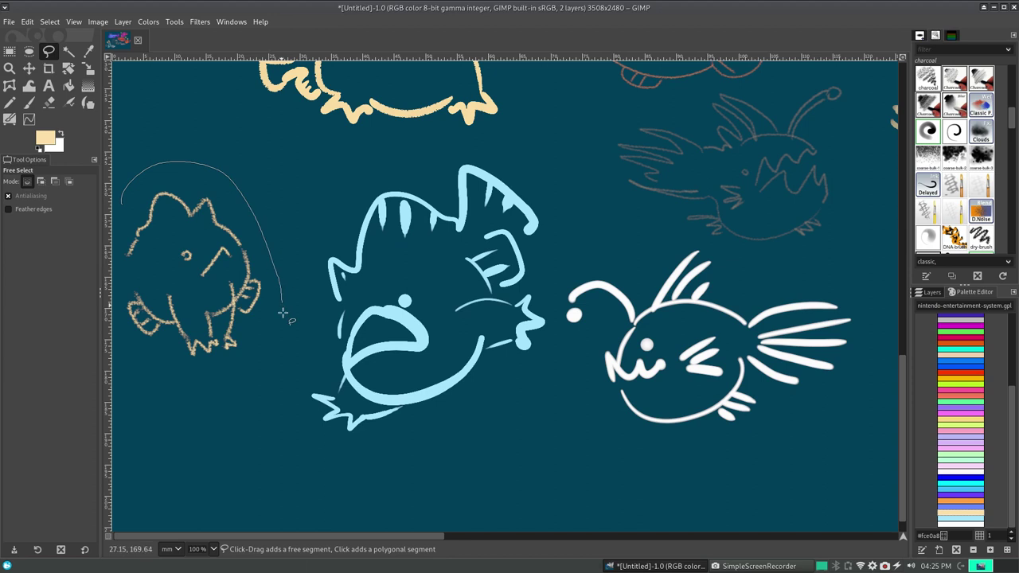
click(123, 205)
key(Return)
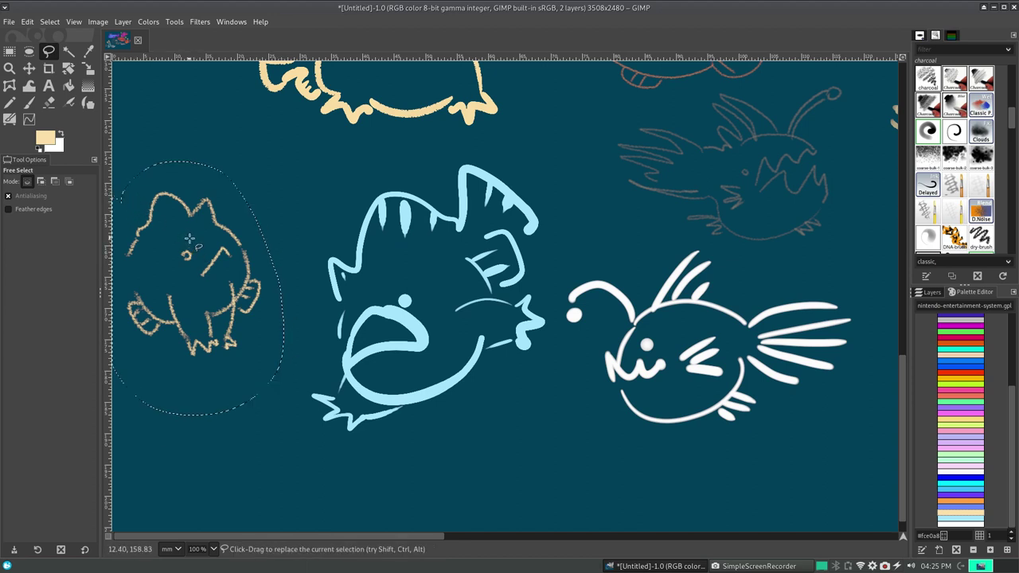
- Float the selected sketch via copy-paste, shift it right toward the blue fish, and anchor it
click(32, 70)
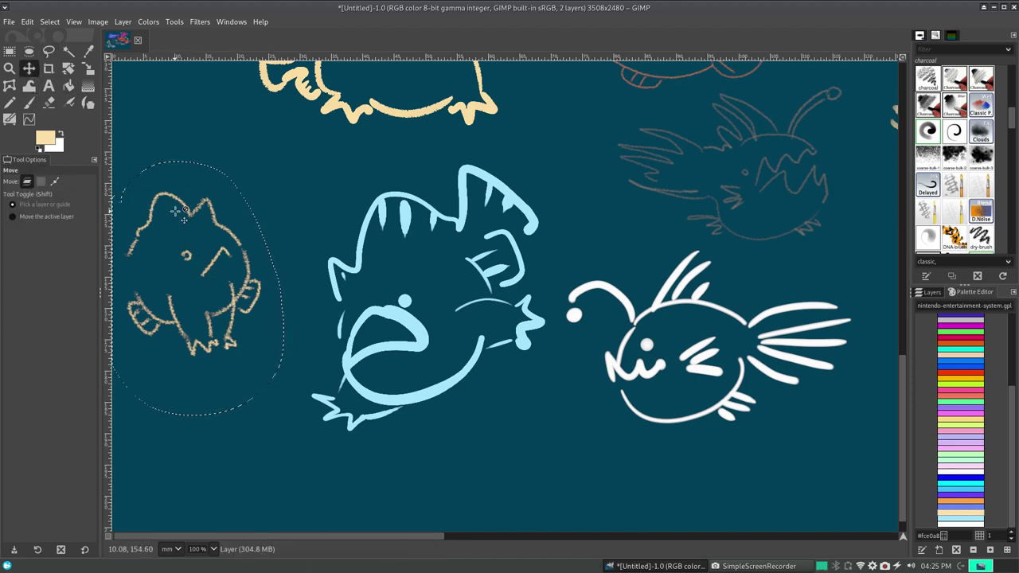
click(194, 202)
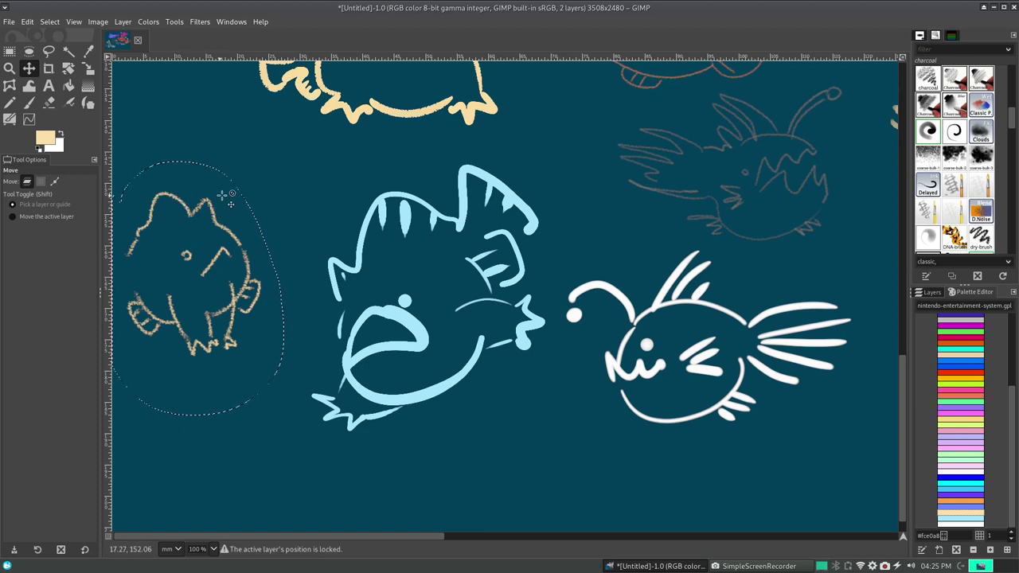
key(ctrl)
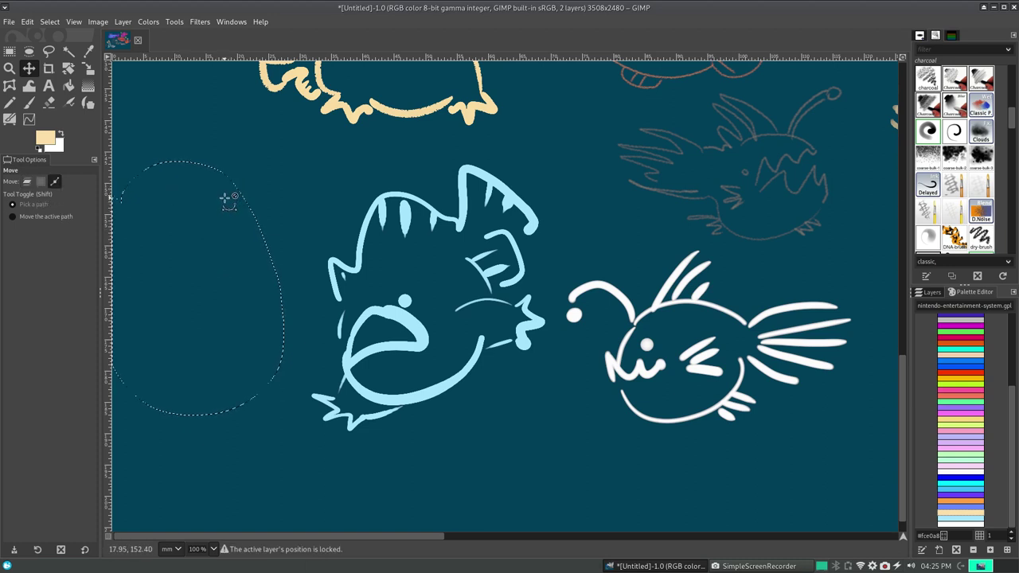
key(ctrl+c)
key(ctrl+v)
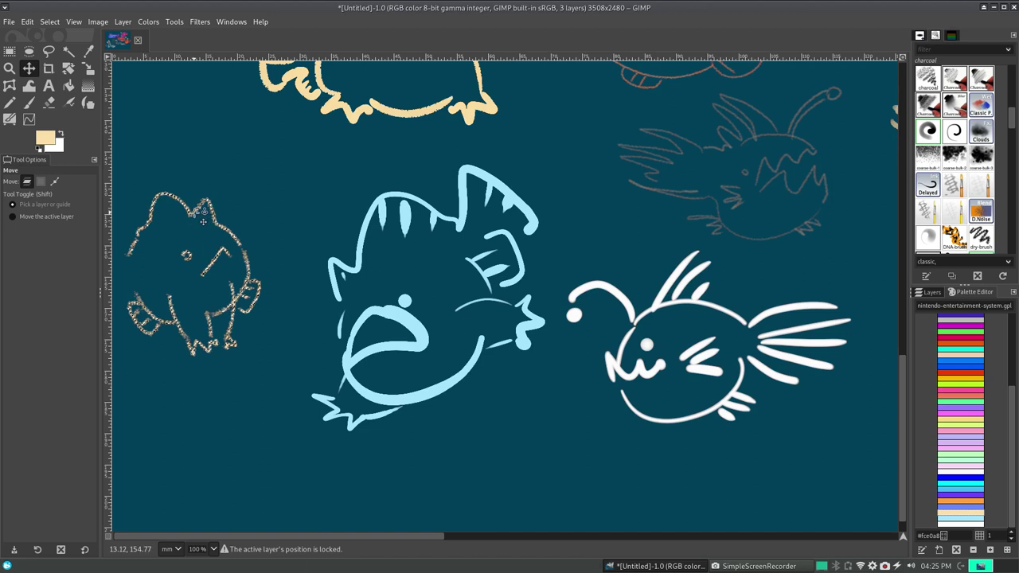
drag(205, 232, 242, 231)
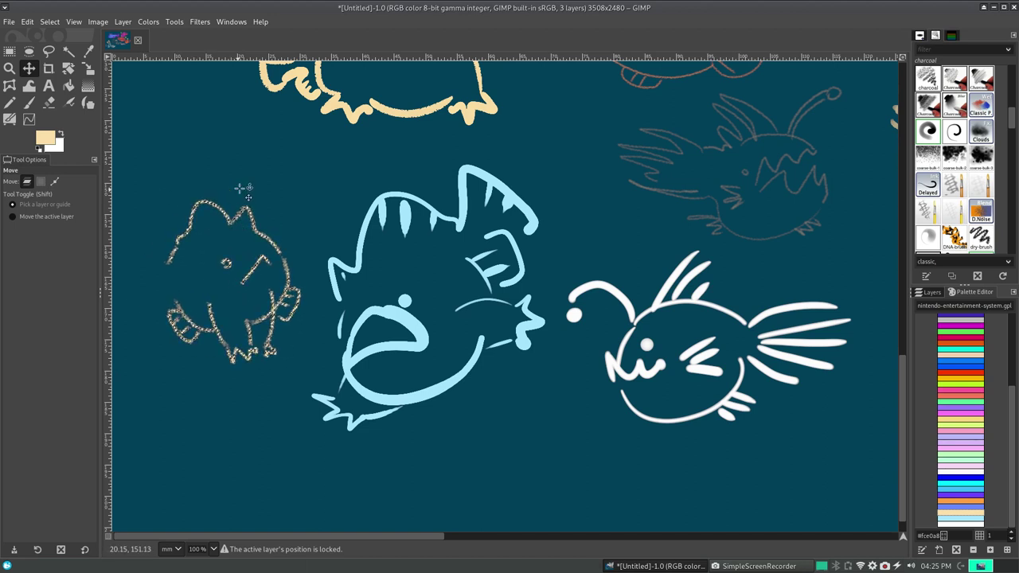
click(259, 164)
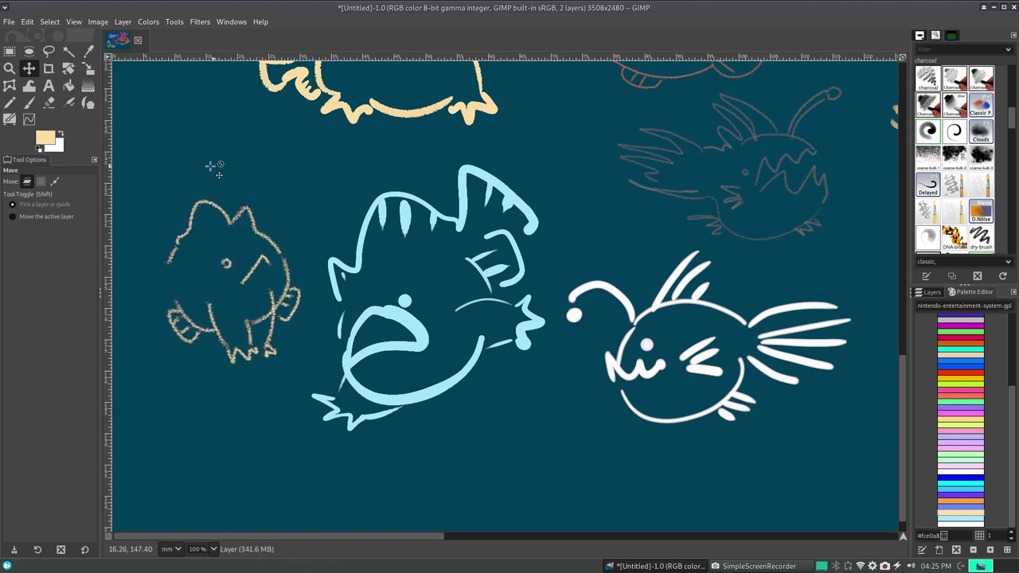
click(9, 118)
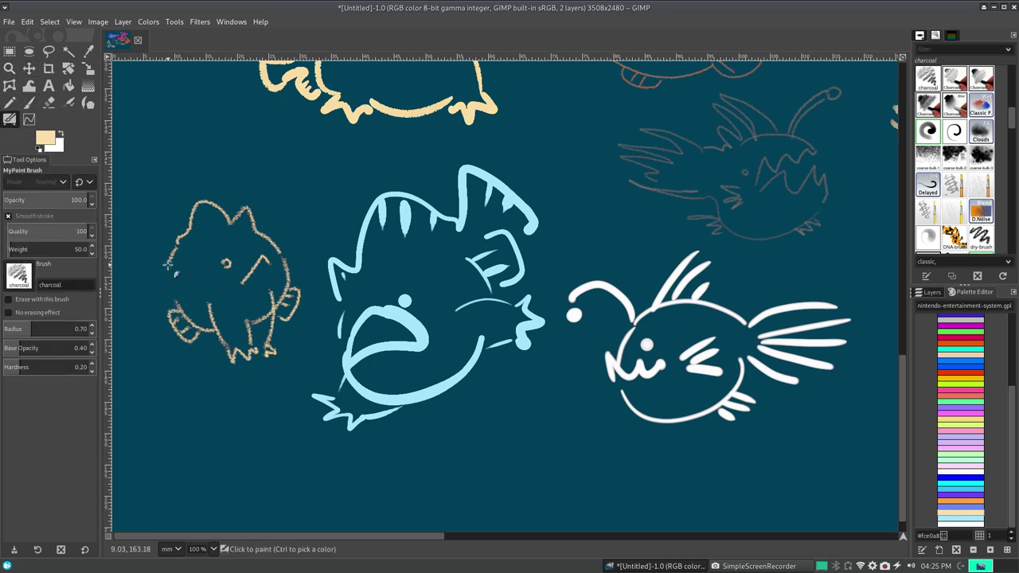
- Draw a charcoal tail fin left of the beige figure with stripes inside it
mouse_move(168, 263)
mouse_down()
mouse_move(133, 310)
mouse_move(167, 282)
mouse_move(161, 297)
mouse_move(156, 284)
mouse_up()
key(ctrl+z)
drag(132, 258, 147, 262)
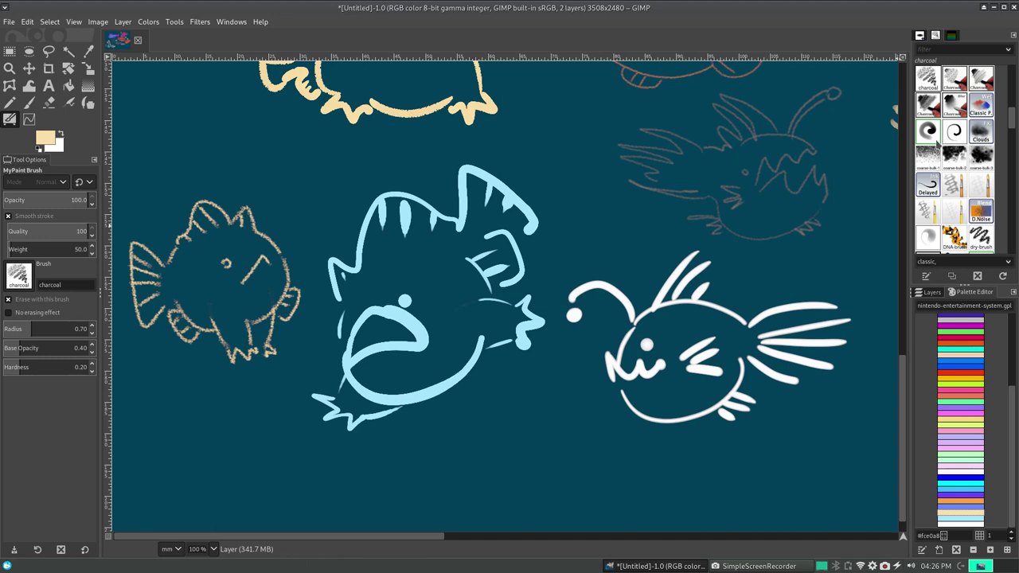
- Try several charcoal loops and curves below the blue fish, undoing each one
drag(599, 195, 561, 296)
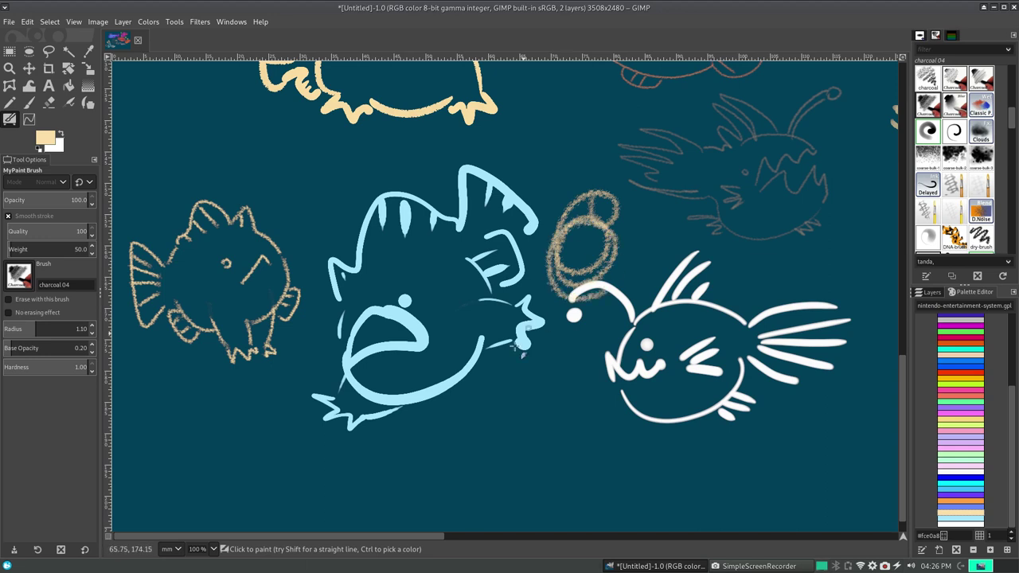
key(ctrl+z)
mouse_move(451, 472)
mouse_down()
mouse_move(481, 427)
mouse_move(539, 473)
mouse_up()
key(ctrl+z)
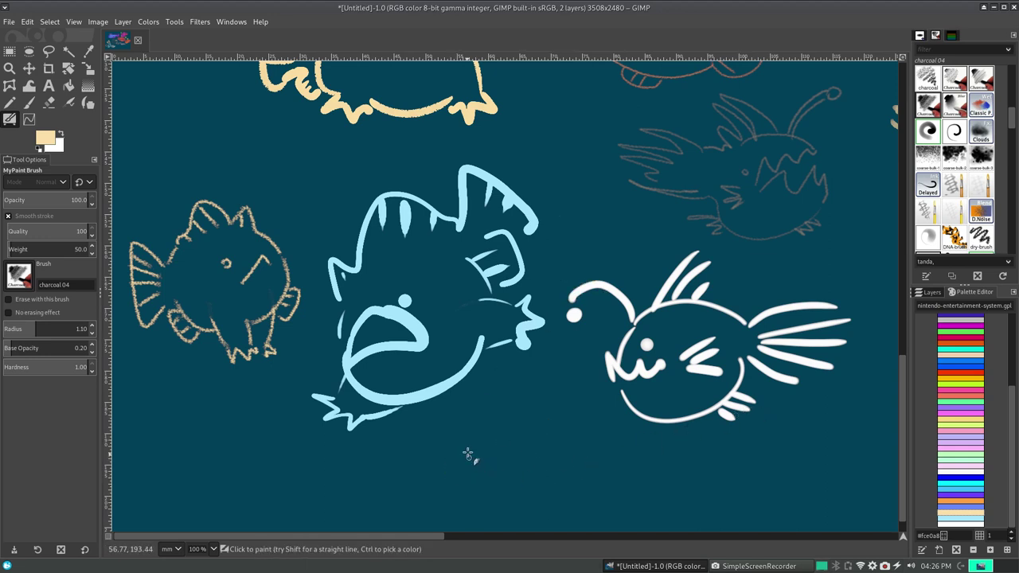
mouse_move(468, 455)
mouse_down()
mouse_move(517, 442)
mouse_move(552, 490)
mouse_up()
key(ctrl+z)
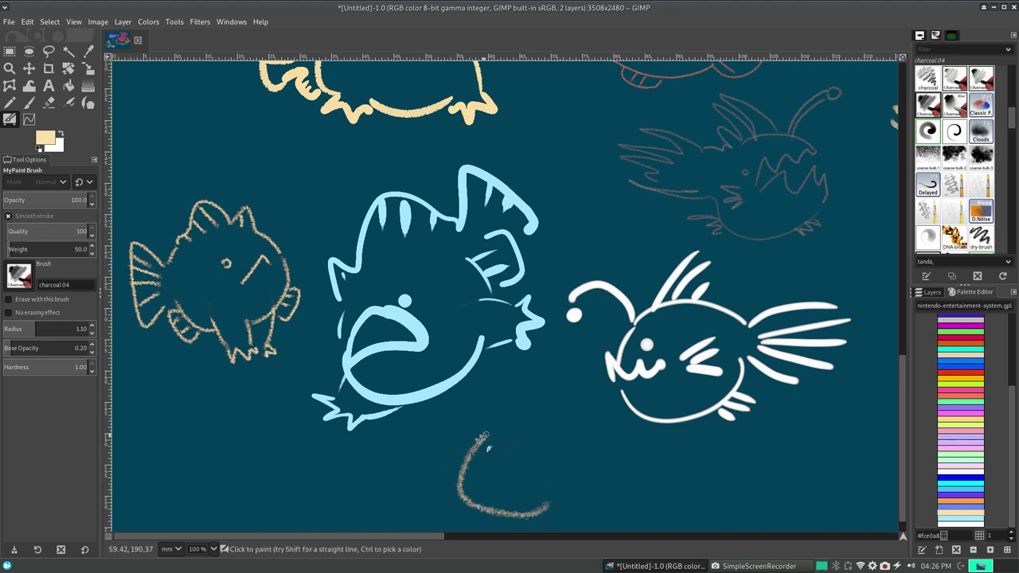
key(ctrl+z)
- Outline a triangular charcoal shape with a top edge below the blue fish
mouse_move(492, 416)
mouse_down()
mouse_move(454, 490)
mouse_move(549, 499)
mouse_up()
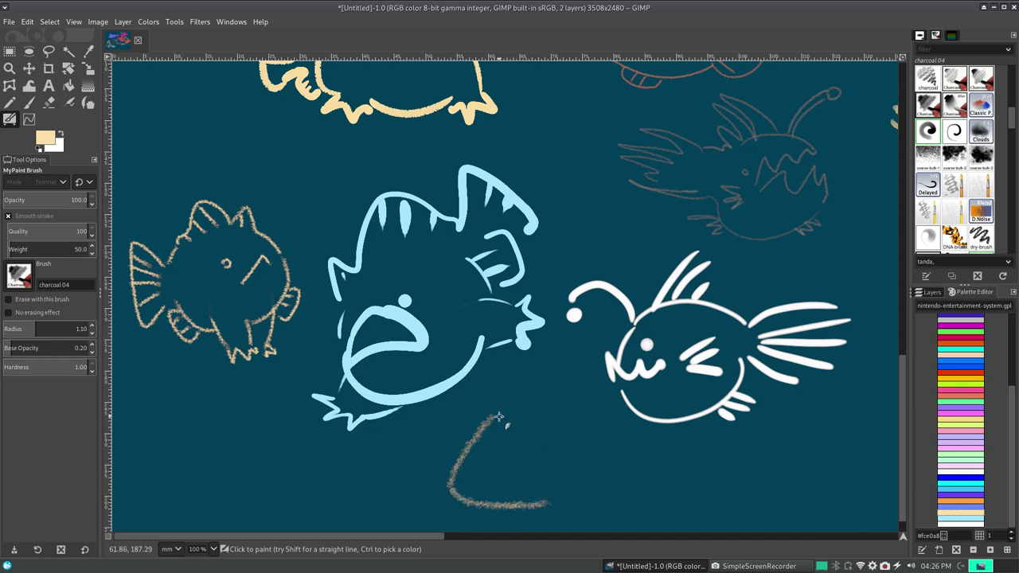
mouse_move(498, 416)
mouse_down()
mouse_move(546, 473)
mouse_move(554, 502)
mouse_up()
key(ctrl+z)
mouse_move(508, 411)
mouse_down()
mouse_move(552, 480)
mouse_move(577, 442)
mouse_up()
key(ctrl+z)
drag(549, 500, 575, 433)
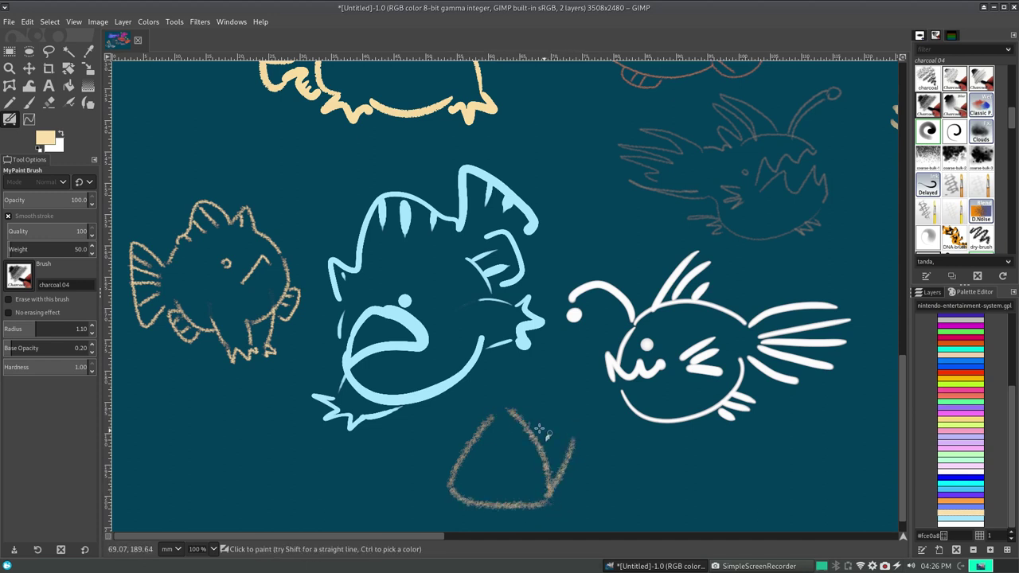
drag(510, 406, 585, 438)
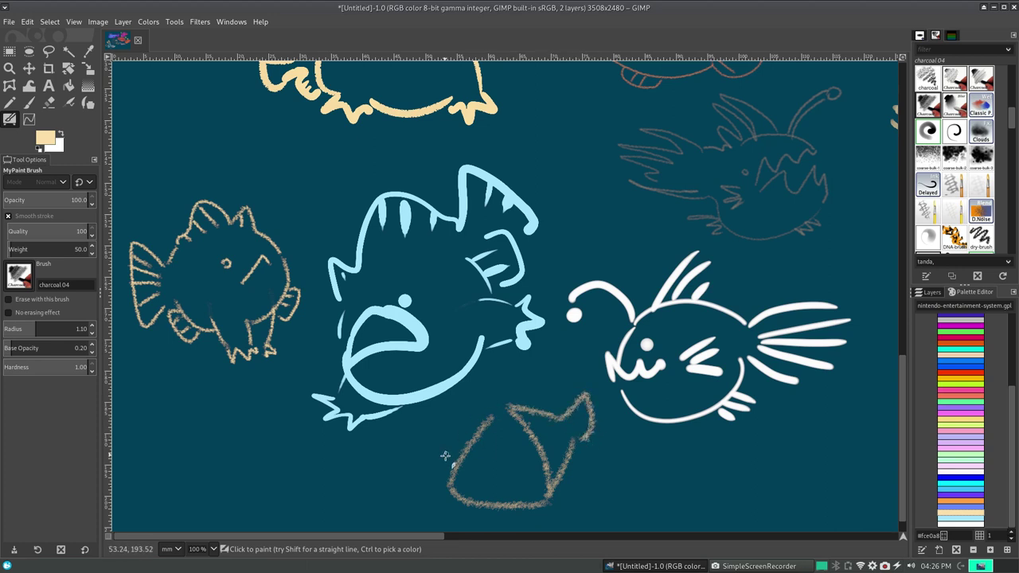
- Hatch the lower fish's body and shade its upper head with charcoal strokes
mouse_move(446, 491)
mouse_down()
mouse_move(478, 471)
mouse_move(517, 473)
mouse_up()
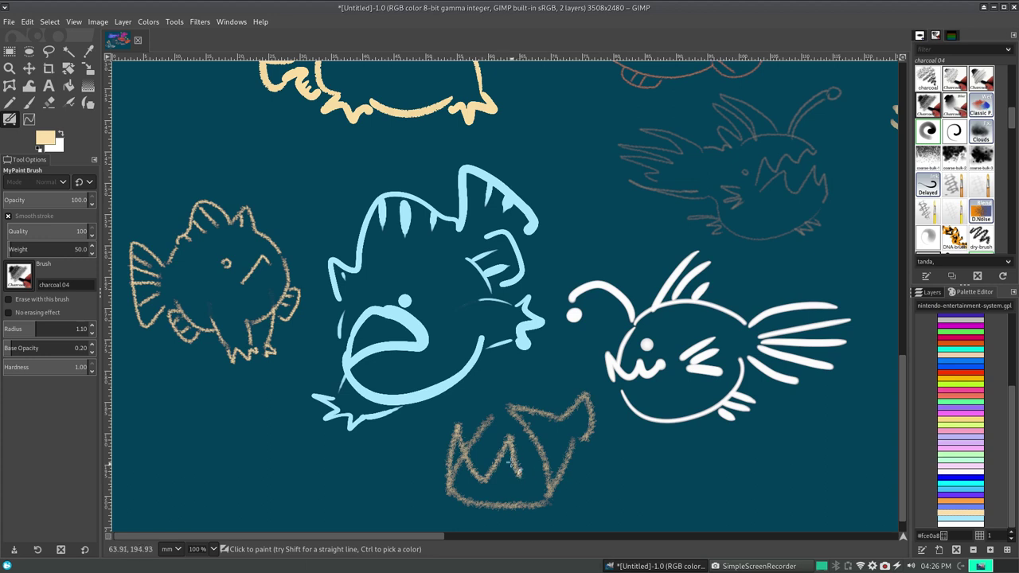
key(ctrl+z)
mouse_move(453, 442)
mouse_down()
mouse_move(456, 487)
mouse_move(478, 477)
mouse_up()
mouse_move(470, 420)
mouse_down()
mouse_move(510, 470)
mouse_move(538, 453)
mouse_move(517, 406)
mouse_move(549, 396)
mouse_move(556, 422)
mouse_up()
mouse_move(539, 464)
mouse_down()
mouse_move(584, 459)
mouse_move(557, 498)
mouse_move(571, 481)
mouse_move(563, 497)
mouse_move(555, 471)
mouse_up()
key(ctrl+z)
drag(568, 421, 595, 434)
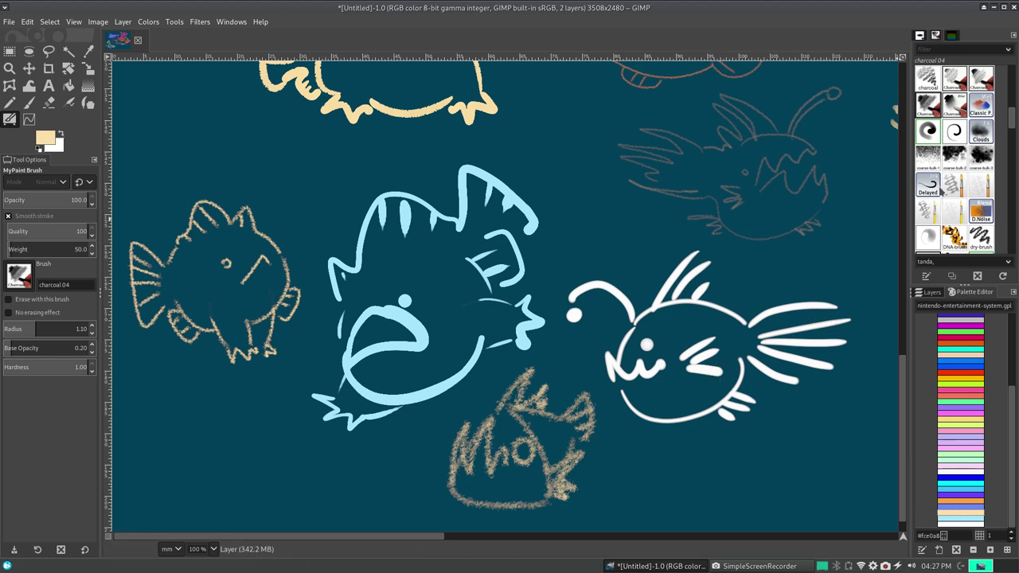
- Shade the anglerfish's lower face and body with the soft charcoal blur1 brush
click(955, 104)
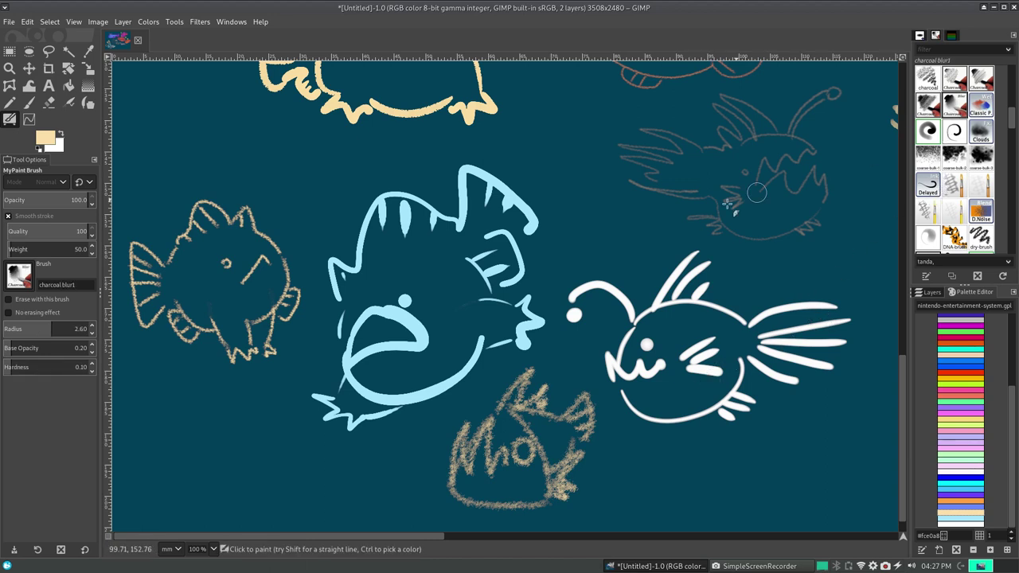
drag(613, 262, 593, 286)
drag(599, 325, 654, 339)
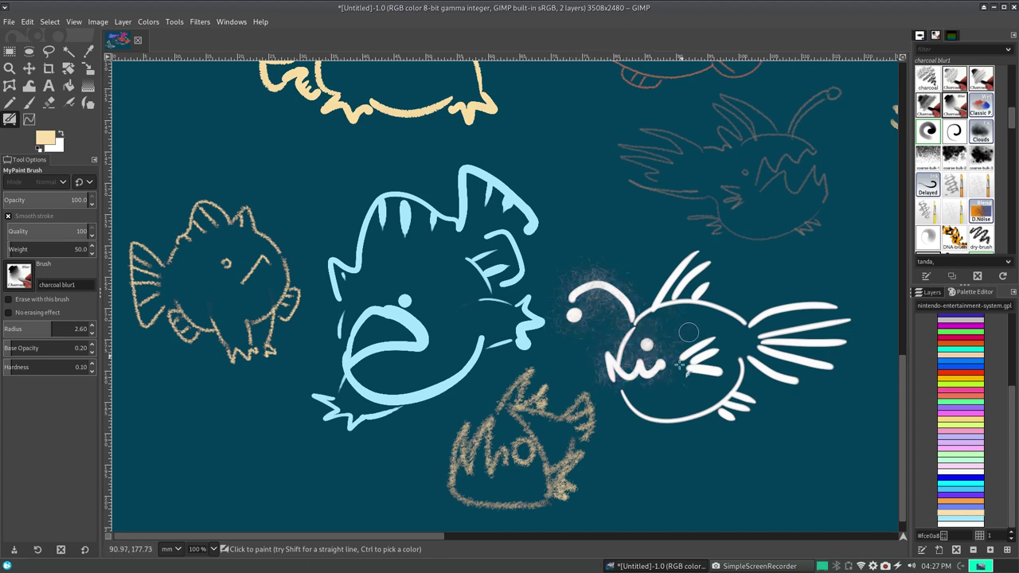
key(ctrl+z)
drag(675, 386, 723, 368)
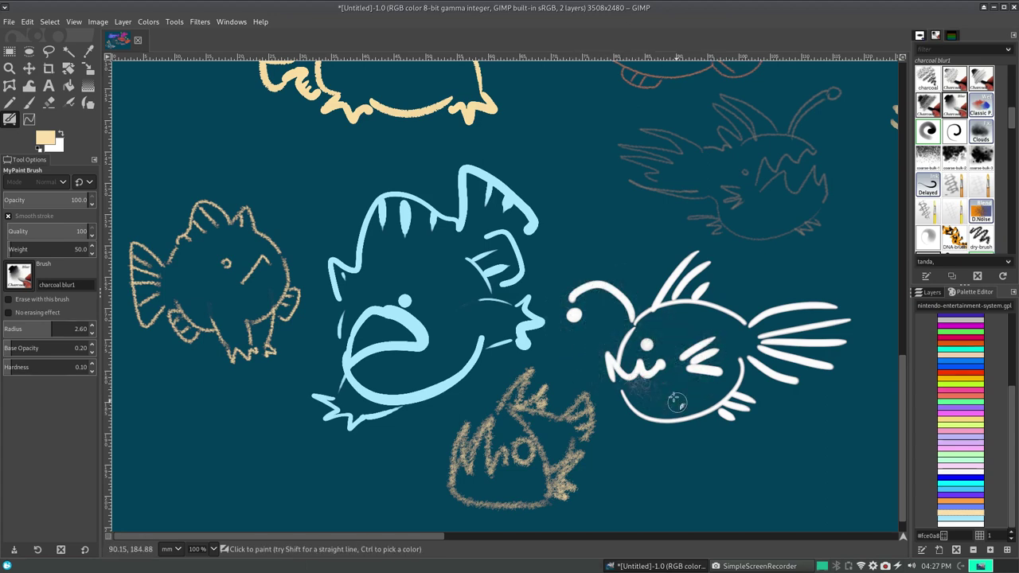
mouse_move(711, 328)
mouse_down()
mouse_move(648, 347)
mouse_move(697, 340)
mouse_move(644, 394)
mouse_up()
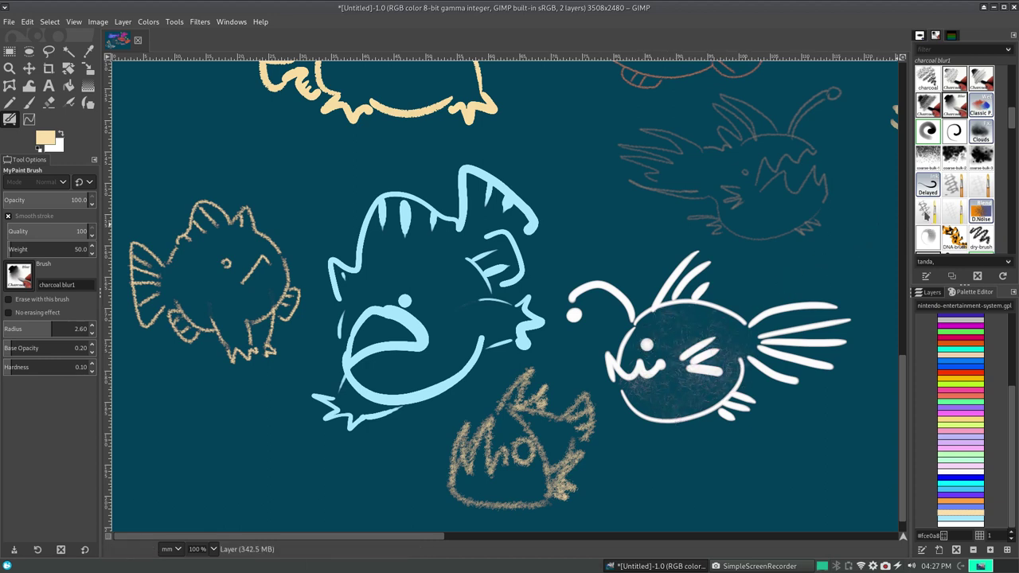
- Test the thin detail and coarse bulk 1 brushes, undoing every trial stroke
click(954, 185)
drag(792, 231, 844, 294)
key(ctrl+z)
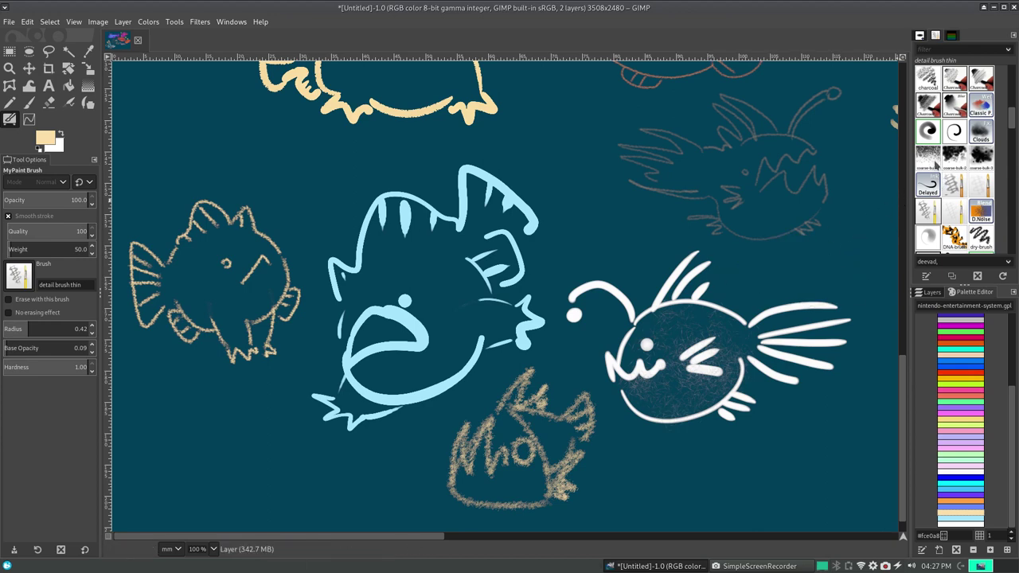
click(936, 164)
drag(753, 209, 673, 278)
key(ctrl+z)
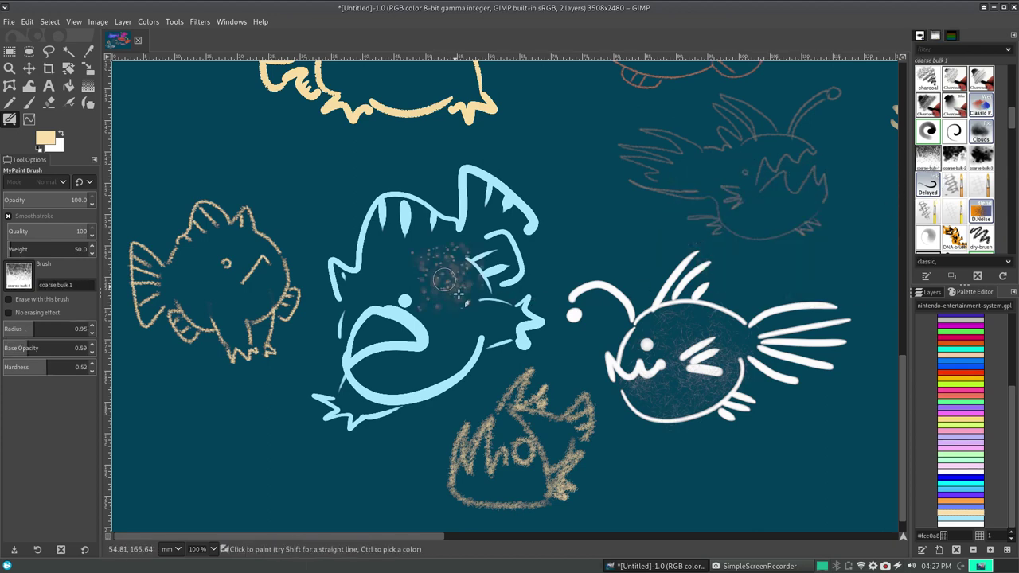
drag(459, 294, 398, 362)
key(ctrl+z)
- Fill the left fish's body with coarse bulk 1 speckled texture
drag(196, 271, 230, 311)
key(ctrl+z)
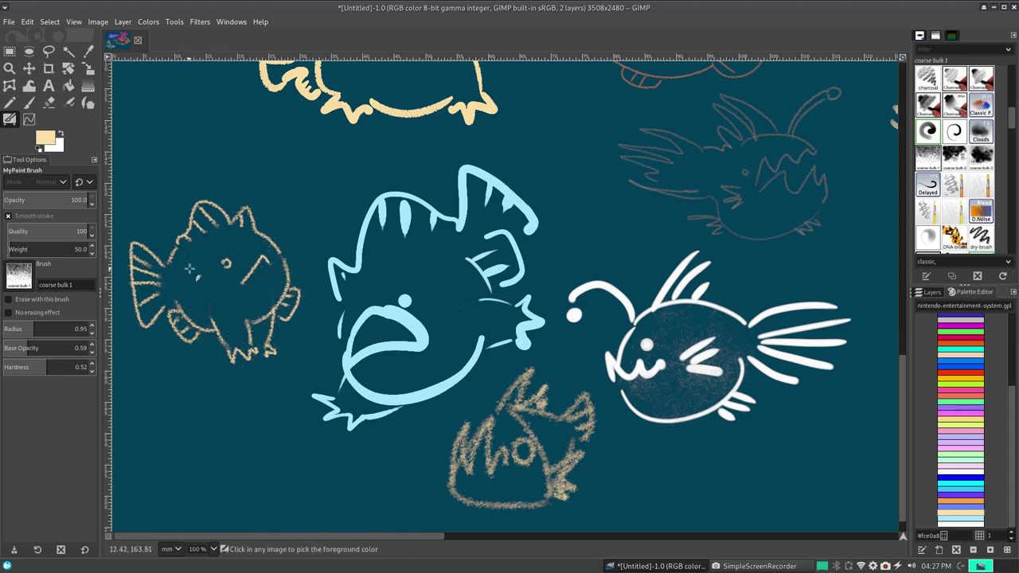
drag(189, 268, 251, 318)
key(ctrl+z)
drag(207, 247, 171, 315)
key(ctrl+z)
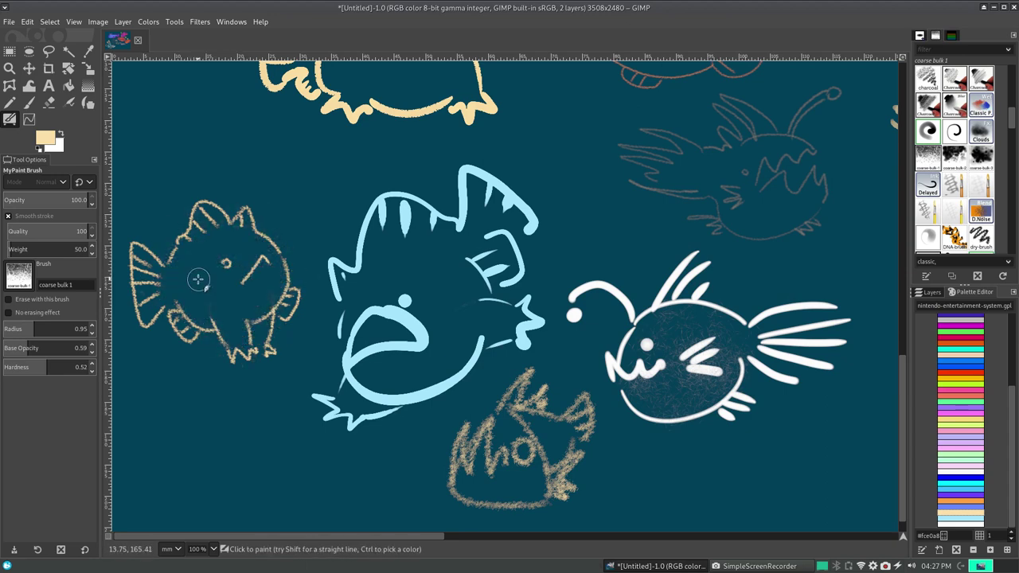
drag(198, 279, 247, 271)
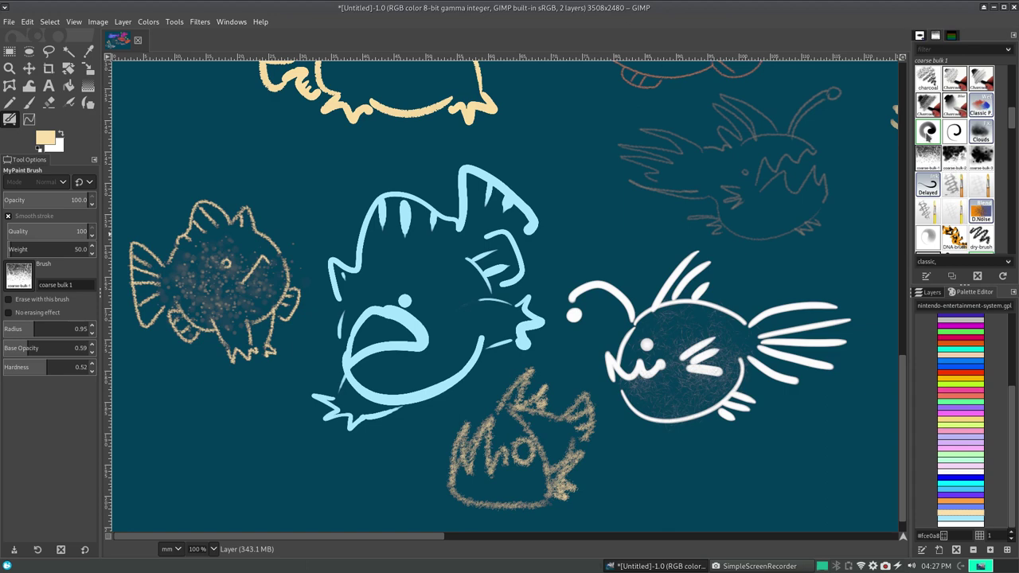
- Test the round block, classic sk and Clouds brushes over the anglerfish, undoing each
click(927, 131)
drag(611, 219, 665, 263)
key(ctrl+z)
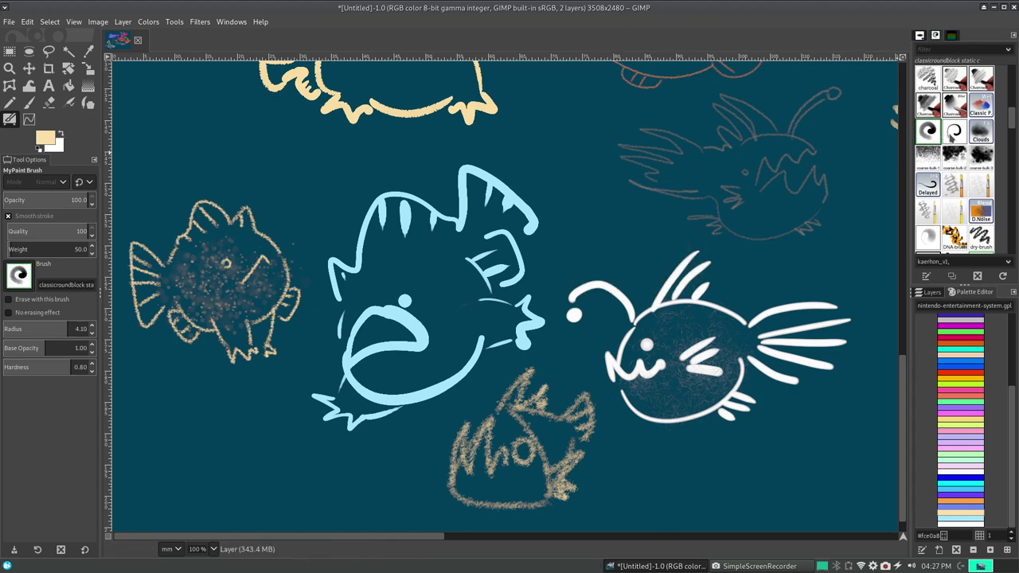
click(955, 130)
mouse_move(557, 239)
mouse_down()
mouse_move(614, 198)
mouse_move(661, 203)
mouse_move(806, 291)
mouse_up()
key(ctrl+z)
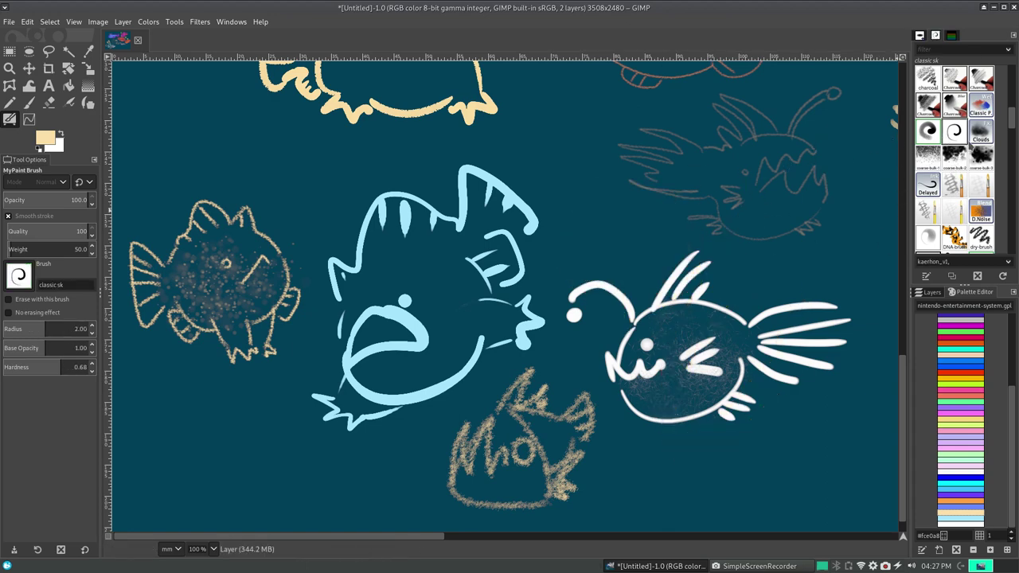
click(981, 130)
mouse_move(660, 310)
mouse_down()
mouse_move(701, 343)
mouse_move(772, 335)
mouse_up()
key(ctrl+z)
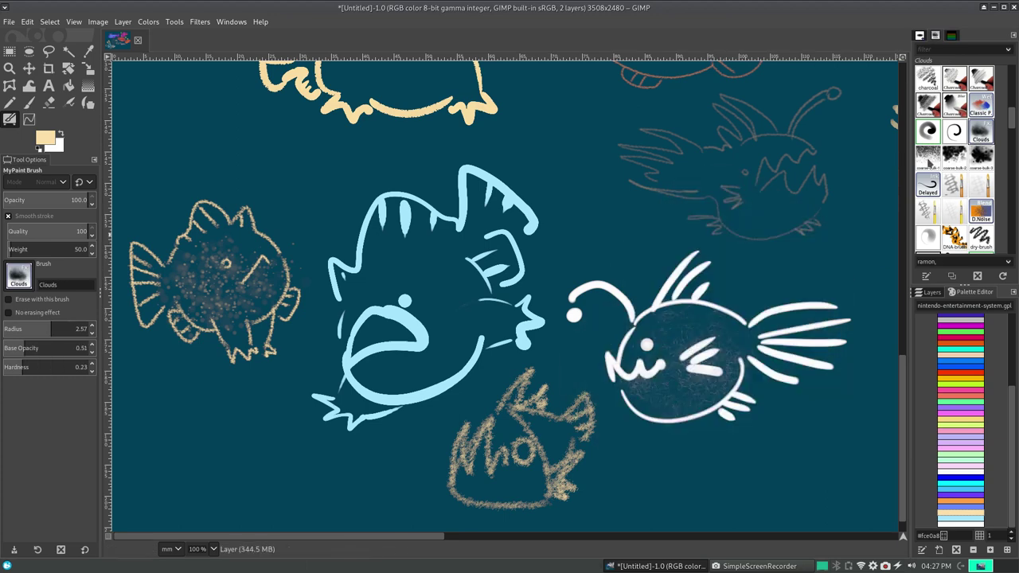
- With coarse bulk 2, scatter tan dots across the faint brown fish
click(955, 157)
drag(629, 383, 844, 239)
key(ctrl+z)
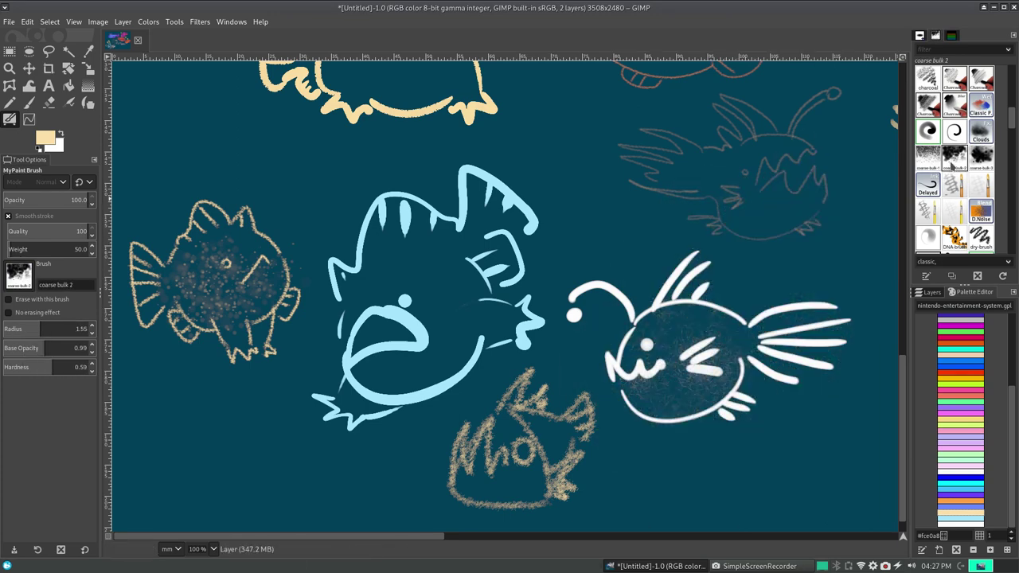
mouse_move(593, 268)
mouse_down()
mouse_move(749, 159)
mouse_move(645, 438)
mouse_move(689, 509)
mouse_up()
key(ctrl+z)
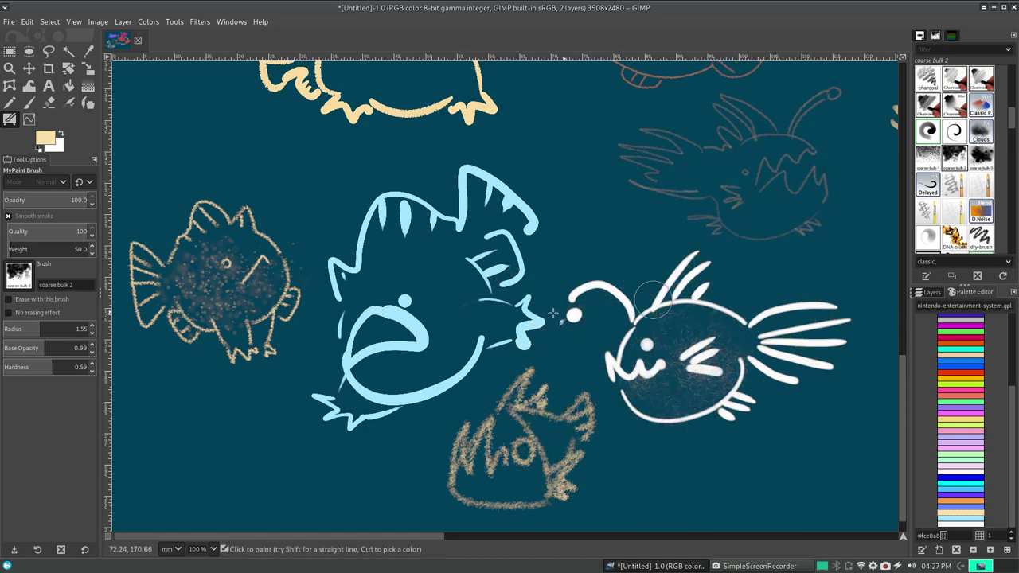
drag(477, 286, 430, 366)
key(ctrl+z)
scroll(898, 346, up, 3)
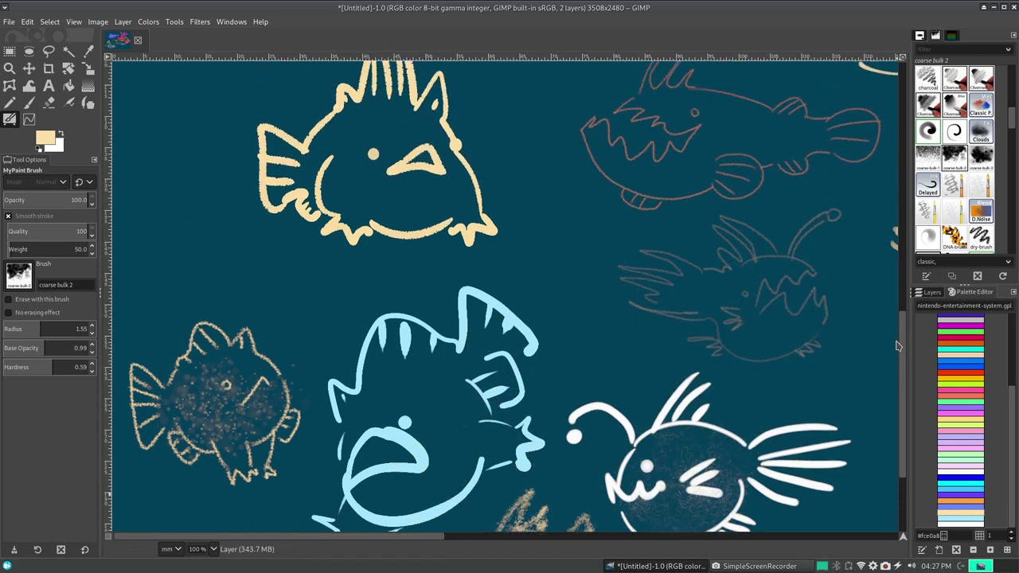
scroll(898, 345, up, 1)
drag(382, 199, 457, 216)
key(ctrl+z)
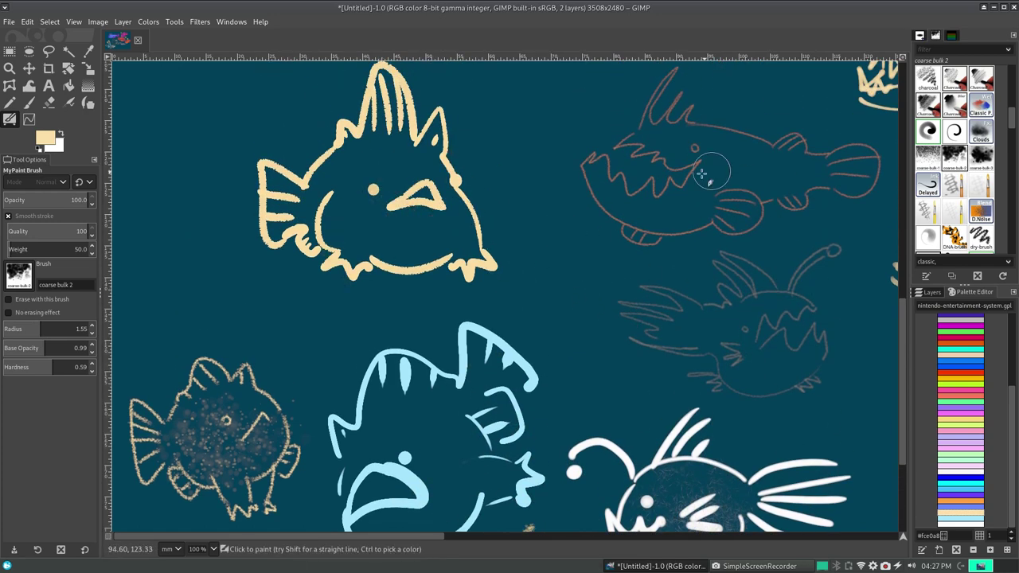
drag(701, 174, 796, 172)
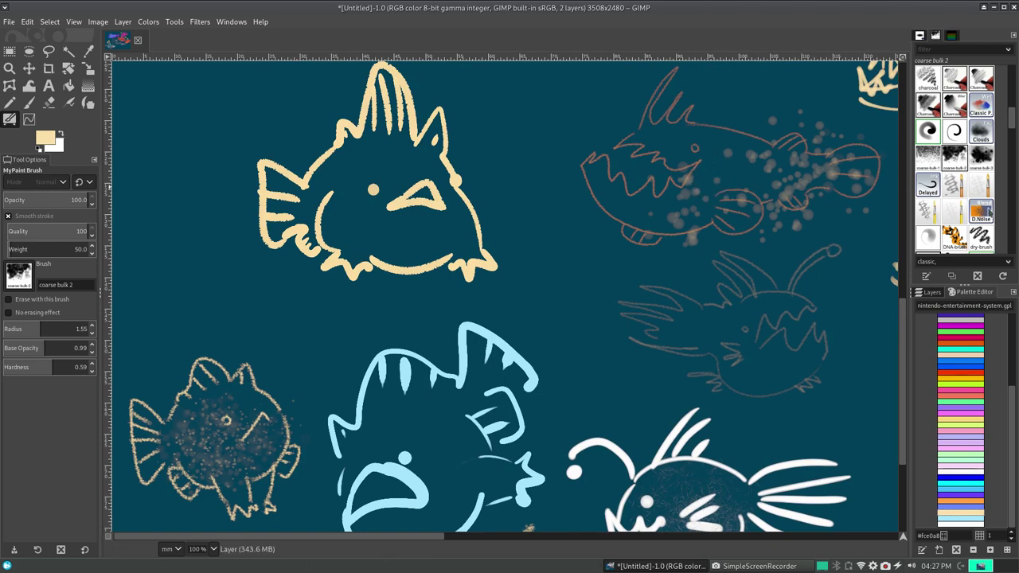
- Test the coarse bulk 3 and Delayed brushes, undoing their strokes
click(981, 157)
drag(669, 213, 796, 374)
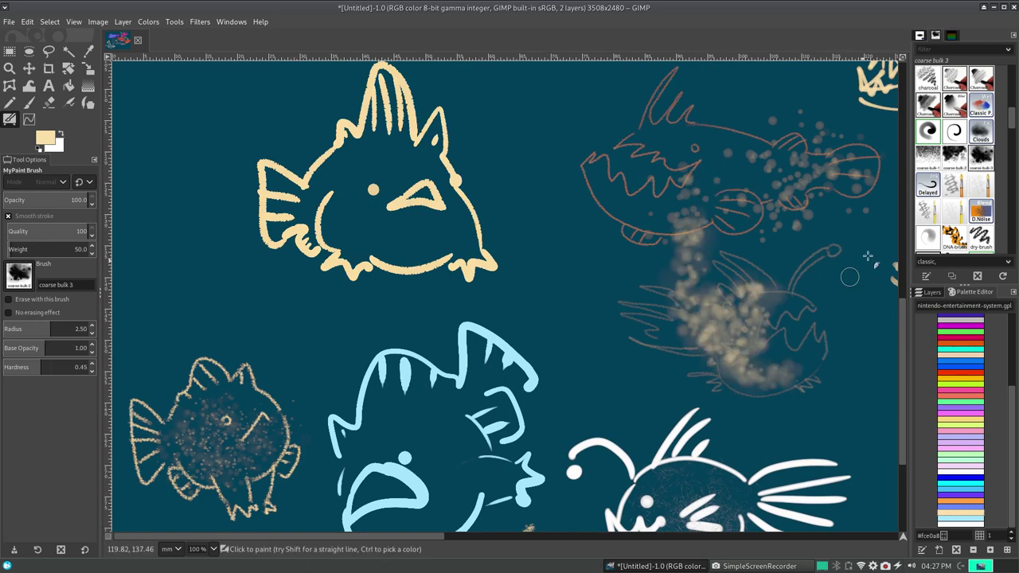
key(ctrl+z)
click(936, 183)
mouse_move(521, 371)
mouse_down()
mouse_move(530, 205)
mouse_move(840, 307)
mouse_up()
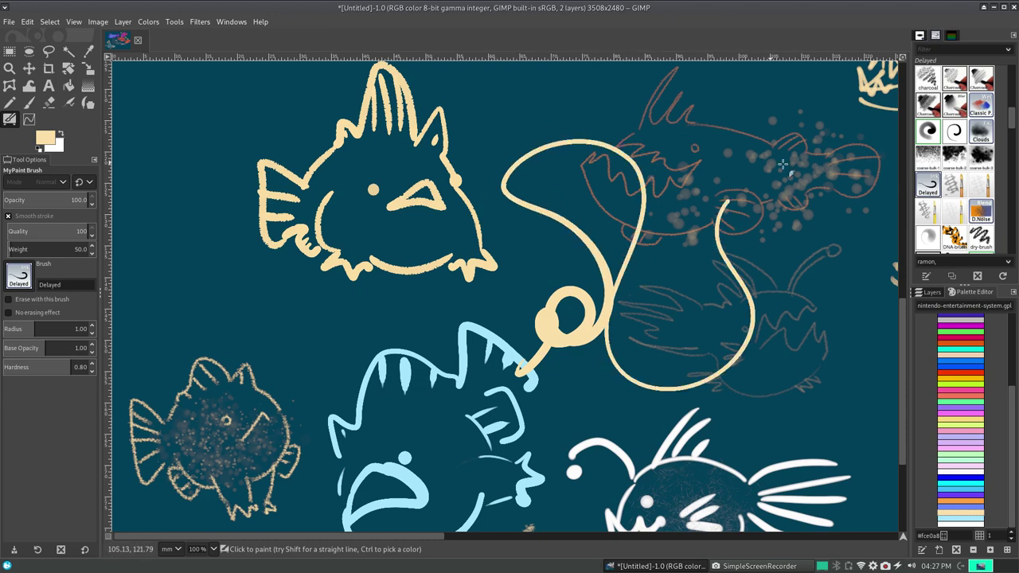
drag(840, 307, 552, 345)
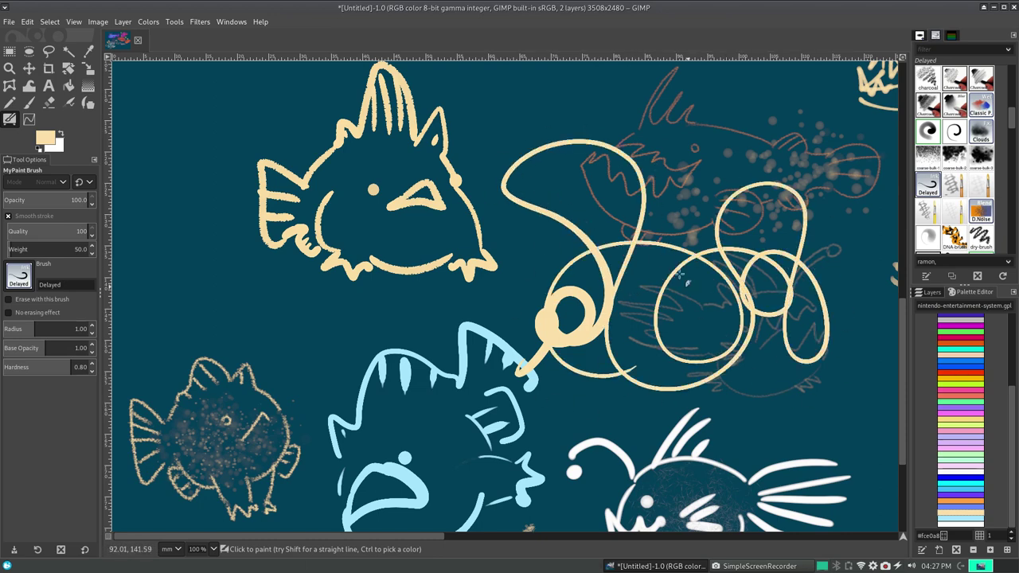
key(ctrl+z)
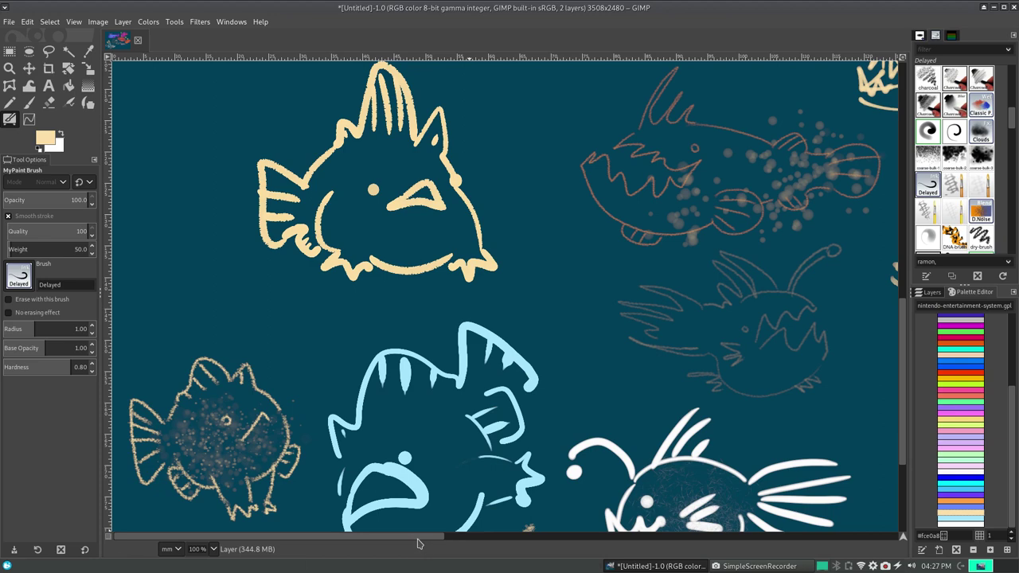
- Scroll the canvas right and pick a light blue swatch from the Palette Editor
scroll(827, 478, down, 5)
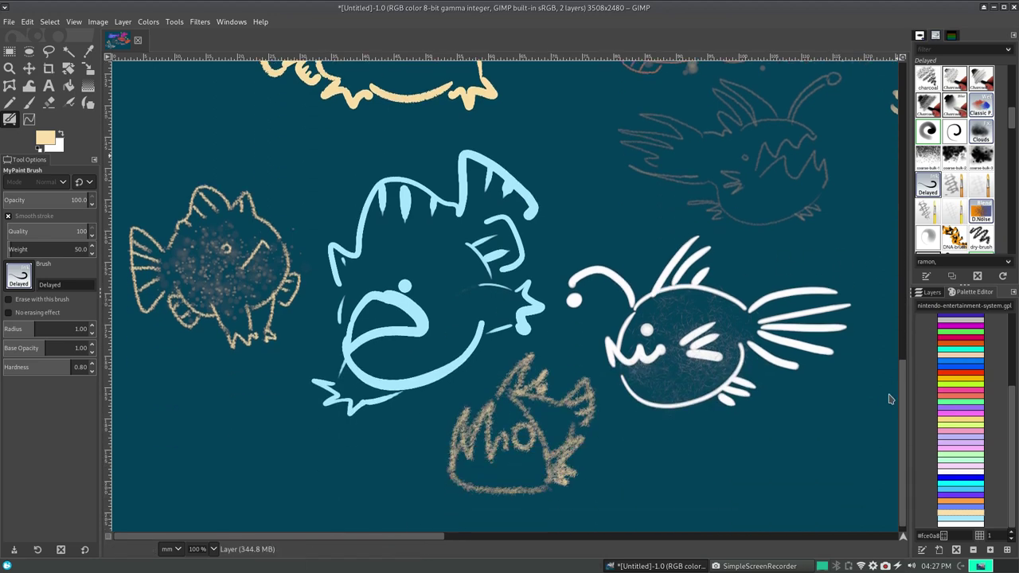
scroll(574, 535, right, 3)
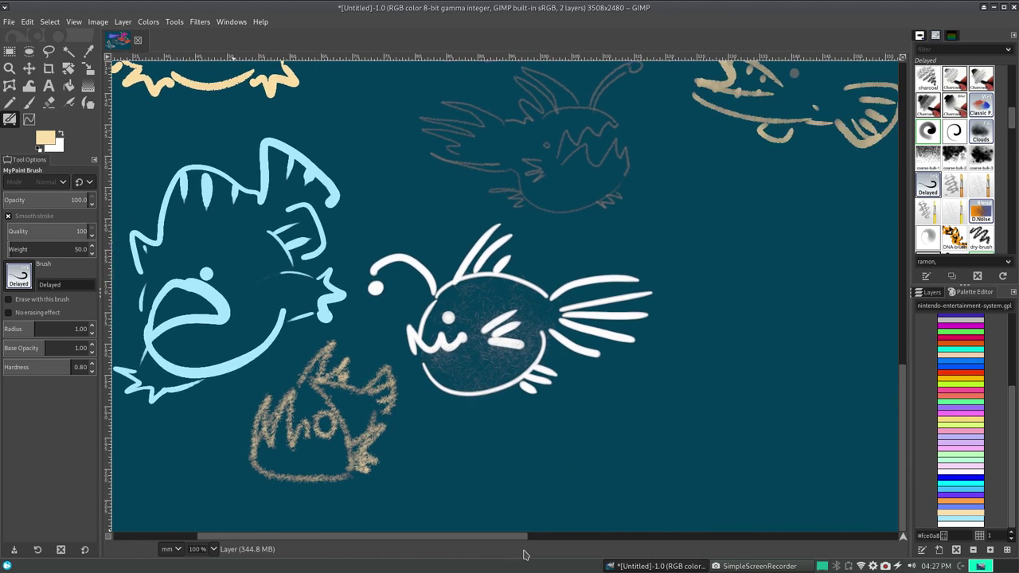
scroll(682, 536, right, 4)
scroll(693, 536, right, 1)
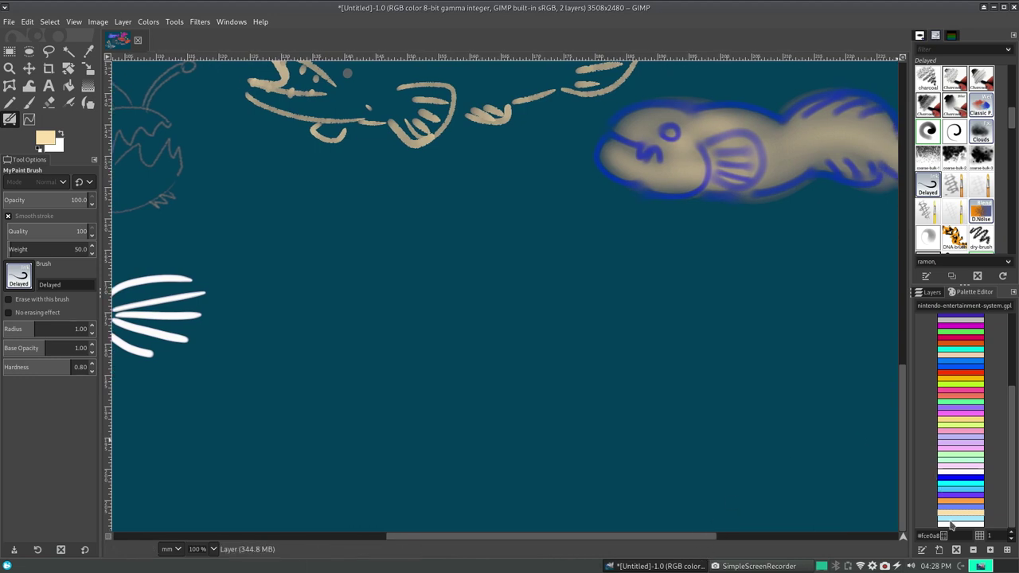
click(948, 506)
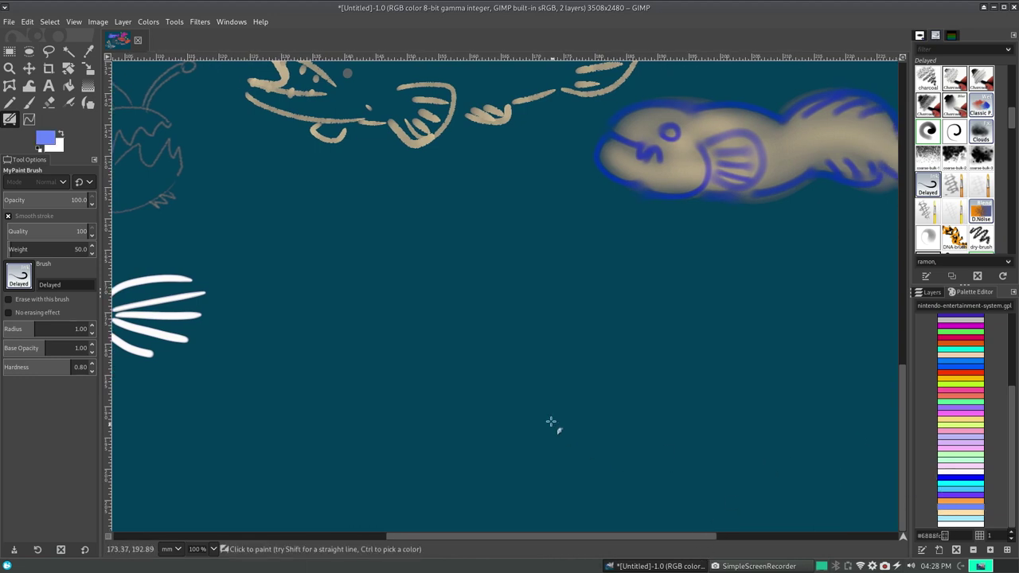
- Set the colour to orange and paint the anglerfish's m-shaped zigzag teeth
click(949, 501)
drag(350, 360, 464, 371)
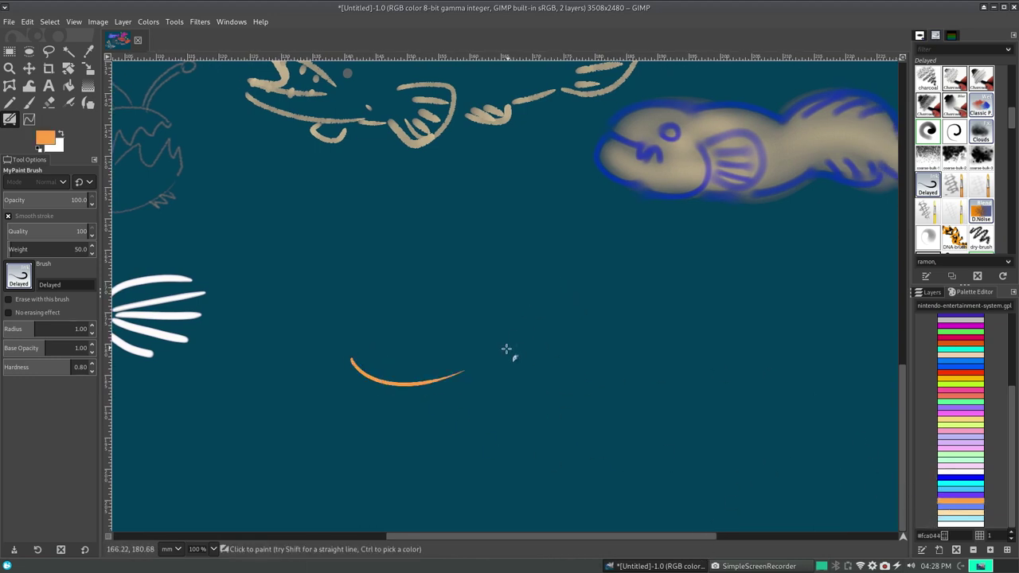
key(ctrl+z)
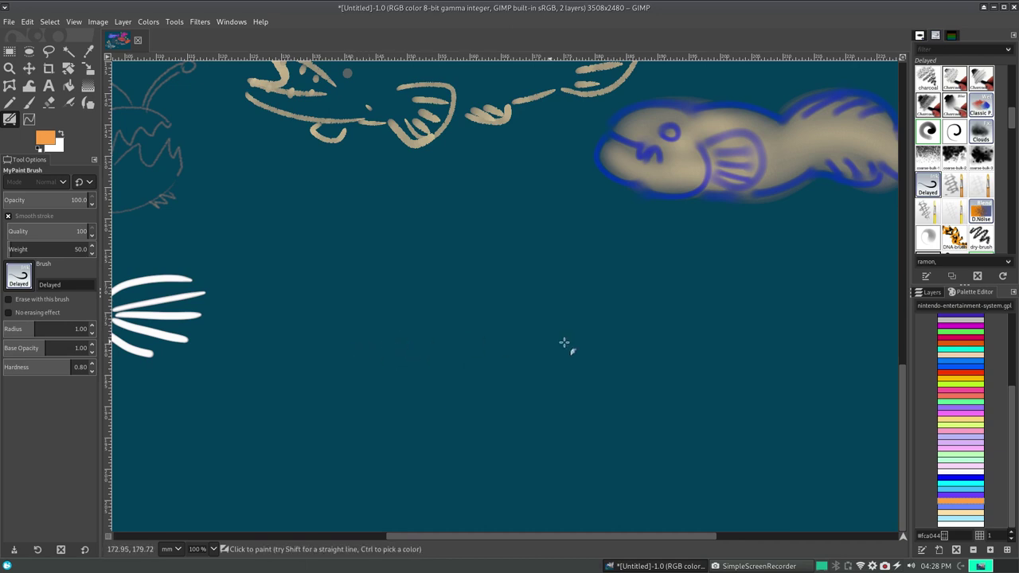
mouse_move(634, 337)
mouse_down()
mouse_move(498, 398)
mouse_move(595, 416)
mouse_up()
key(ctrl+z)
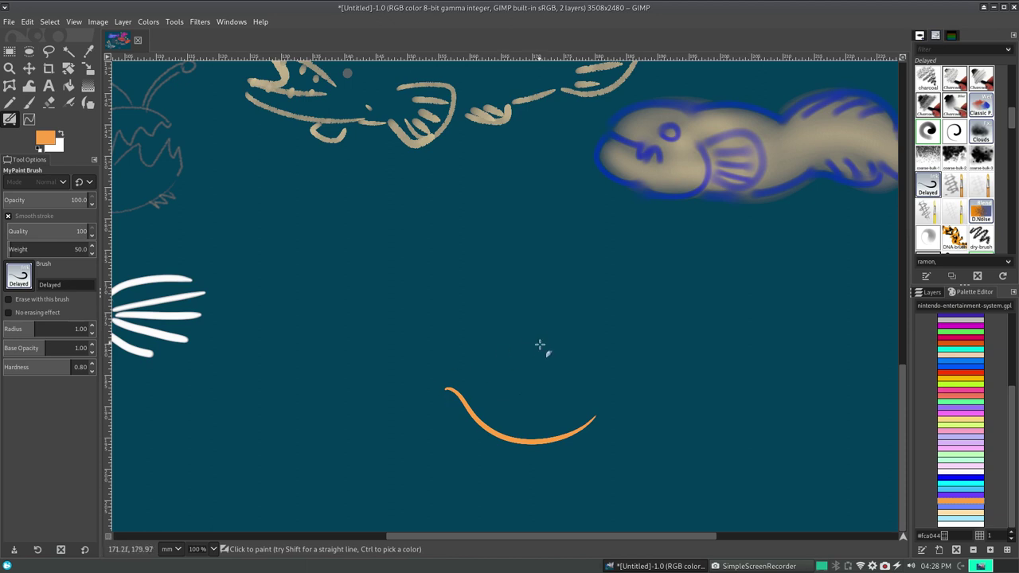
drag(529, 378, 598, 411)
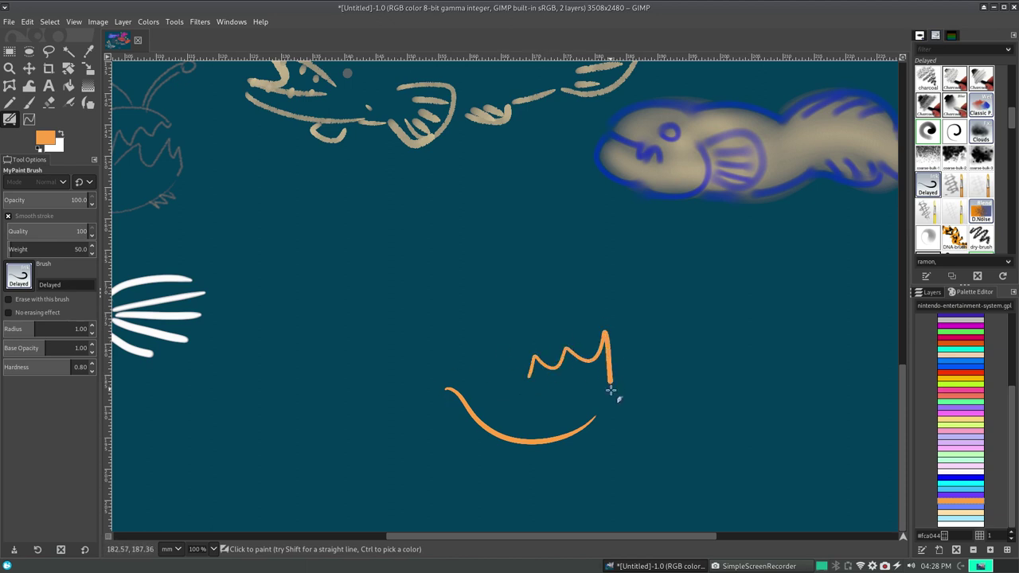
key(ctrl+z)
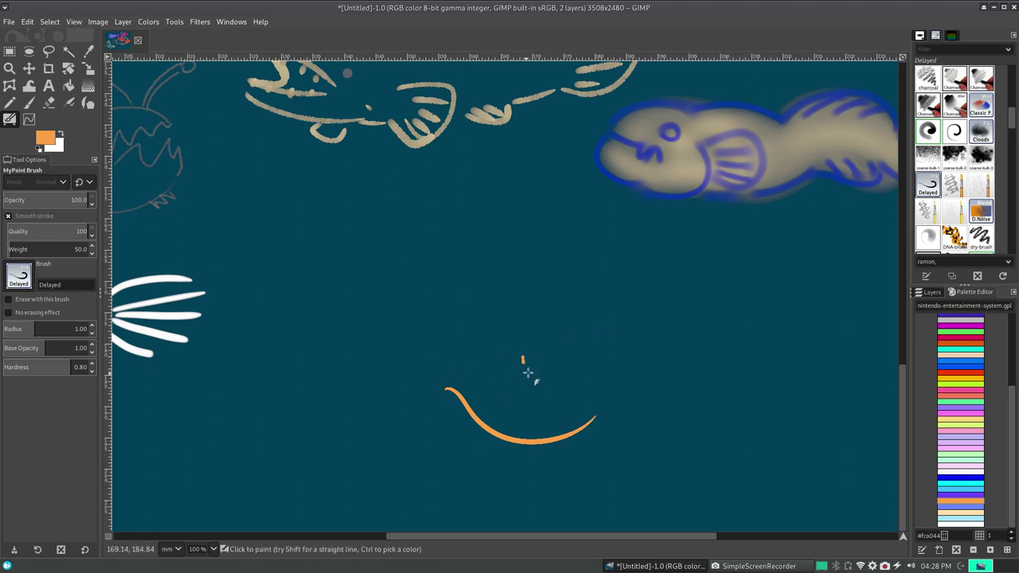
drag(528, 372, 591, 421)
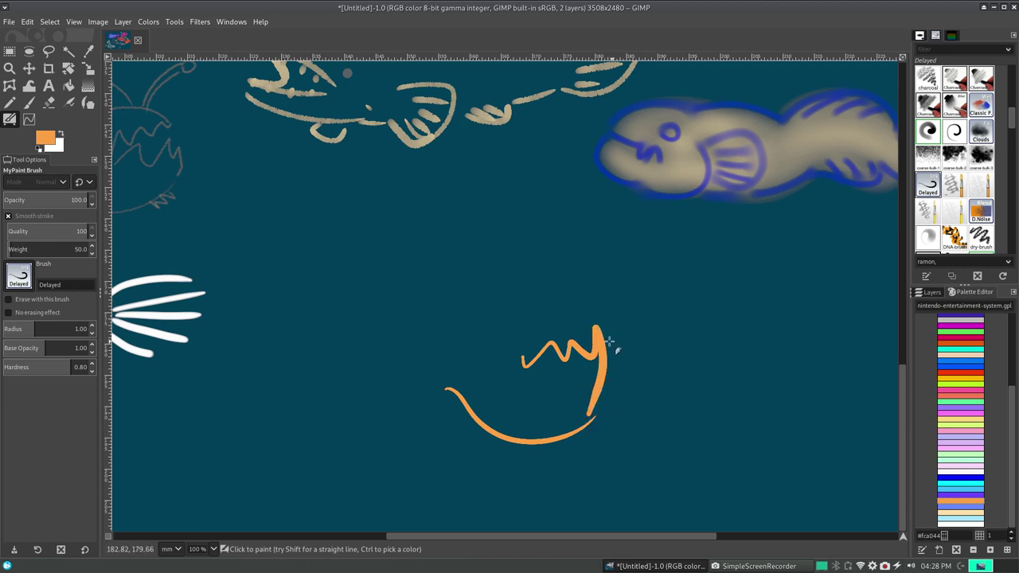
key(ctrl+z)
mouse_move(524, 360)
mouse_down()
mouse_move(607, 347)
mouse_move(586, 421)
mouse_up()
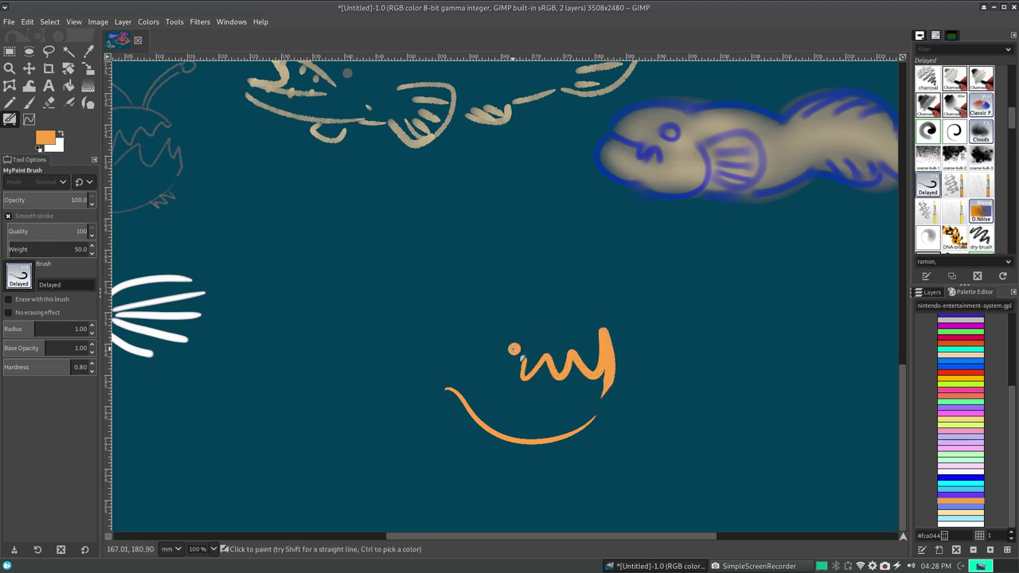
- Paint the curled lure loop and thin spines fanning up-left from the back
mouse_move(601, 331)
mouse_down()
mouse_move(532, 285)
mouse_move(601, 366)
mouse_up()
key(ctrl+z)
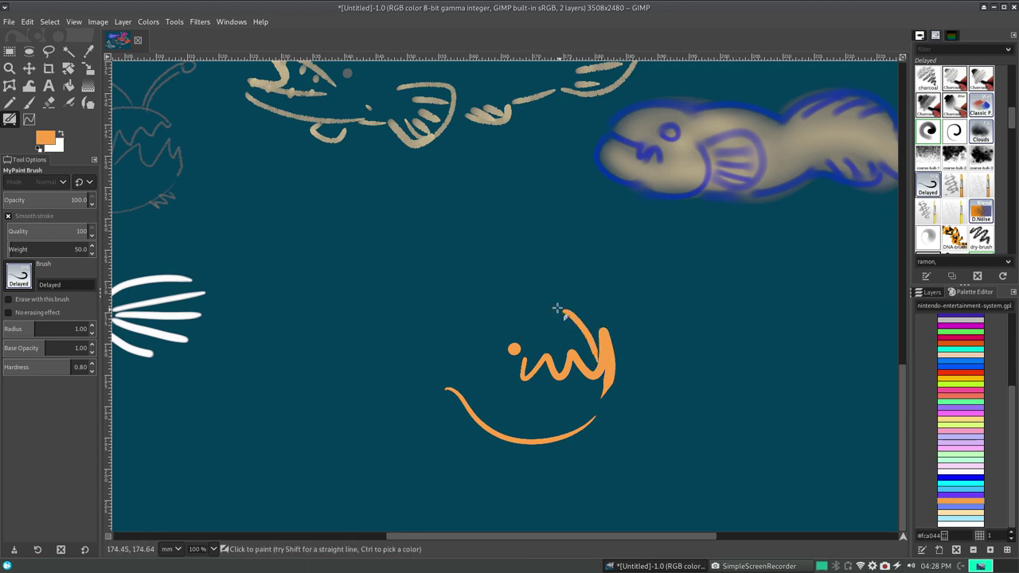
drag(539, 303, 597, 276)
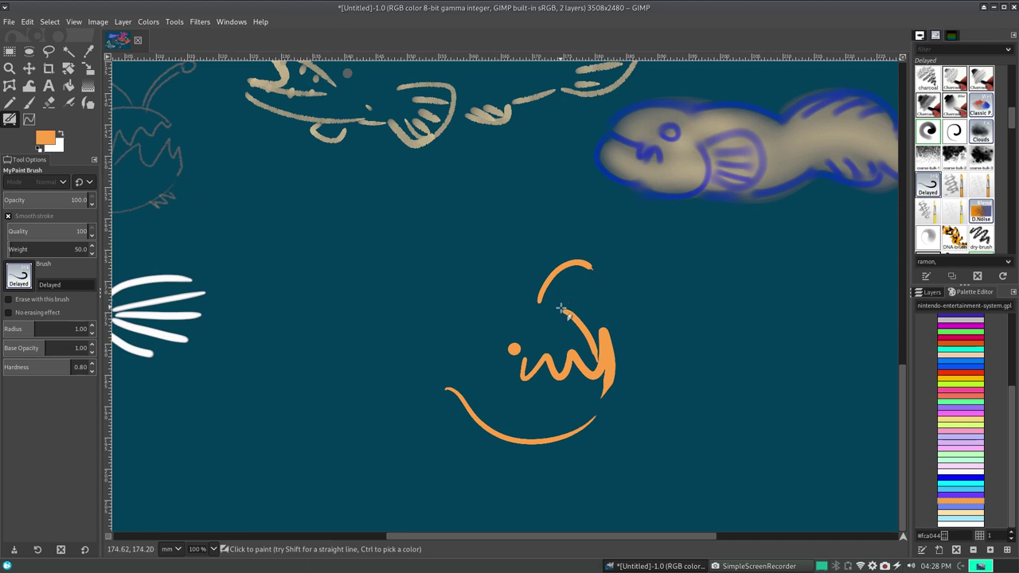
drag(561, 308, 589, 274)
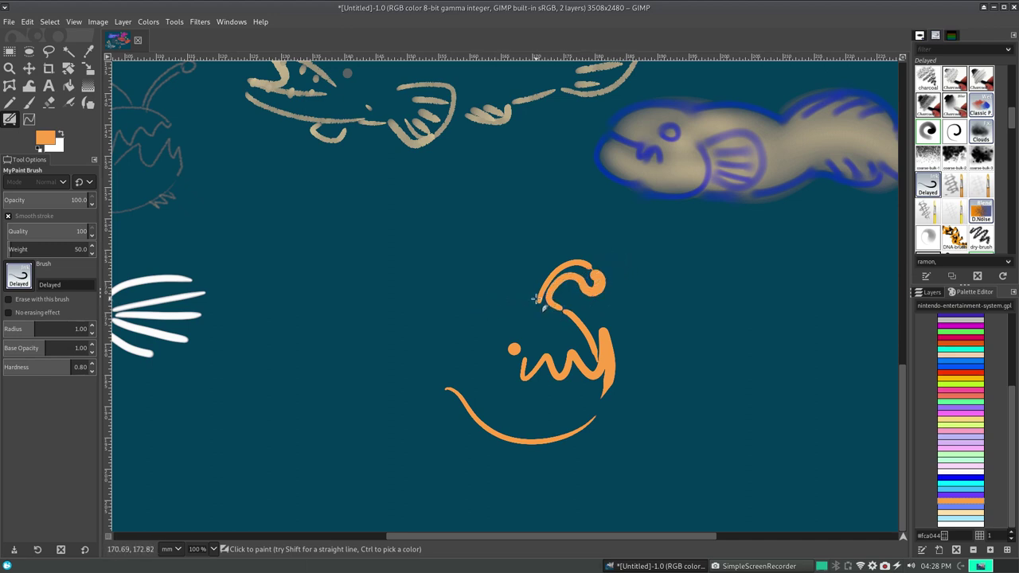
drag(536, 299, 452, 303)
key(ctrl+z)
drag(532, 293, 423, 241)
mouse_move(497, 289)
mouse_down()
mouse_move(418, 255)
mouse_move(420, 276)
mouse_move(466, 288)
mouse_move(470, 304)
mouse_up()
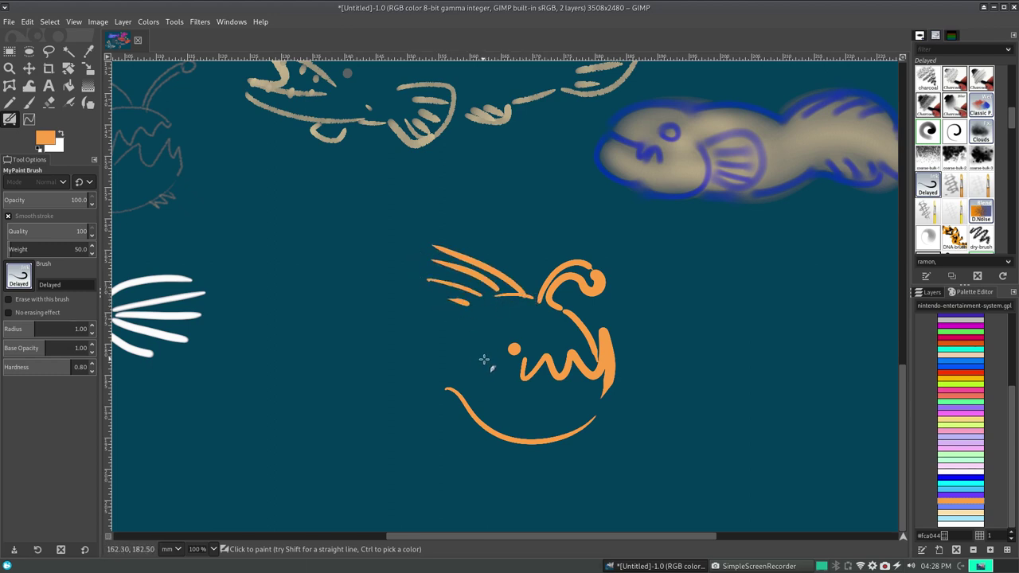
- Add gill strokes beside the eye, small belly spikes and the tail outline
mouse_move(483, 357)
mouse_down()
mouse_move(440, 340)
mouse_move(434, 351)
mouse_move(458, 371)
mouse_move(444, 374)
mouse_up()
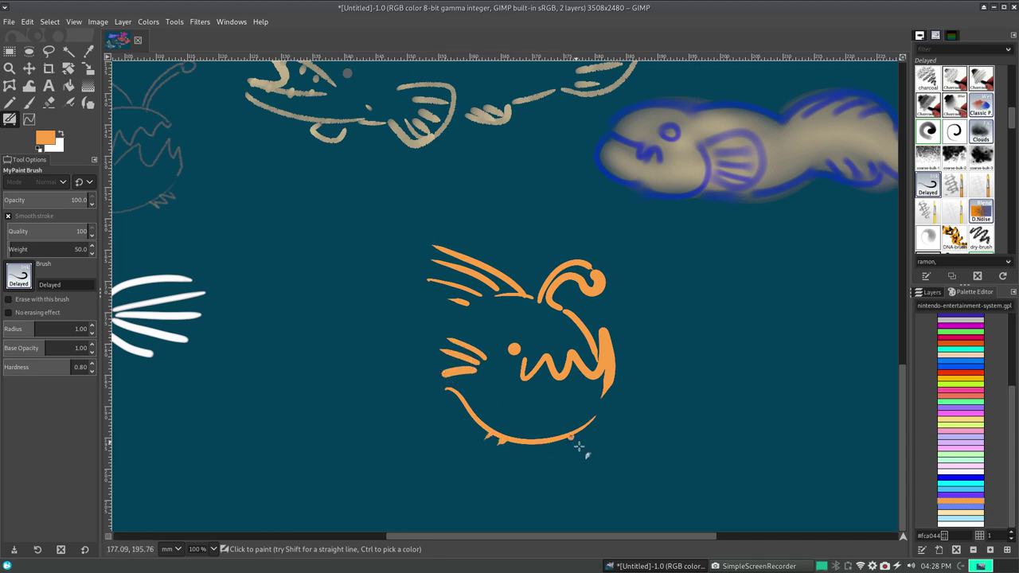
drag(572, 436, 574, 443)
drag(555, 436, 555, 443)
mouse_move(459, 306)
mouse_down()
mouse_move(359, 311)
mouse_move(463, 384)
mouse_up()
drag(370, 326, 433, 331)
drag(370, 350, 440, 348)
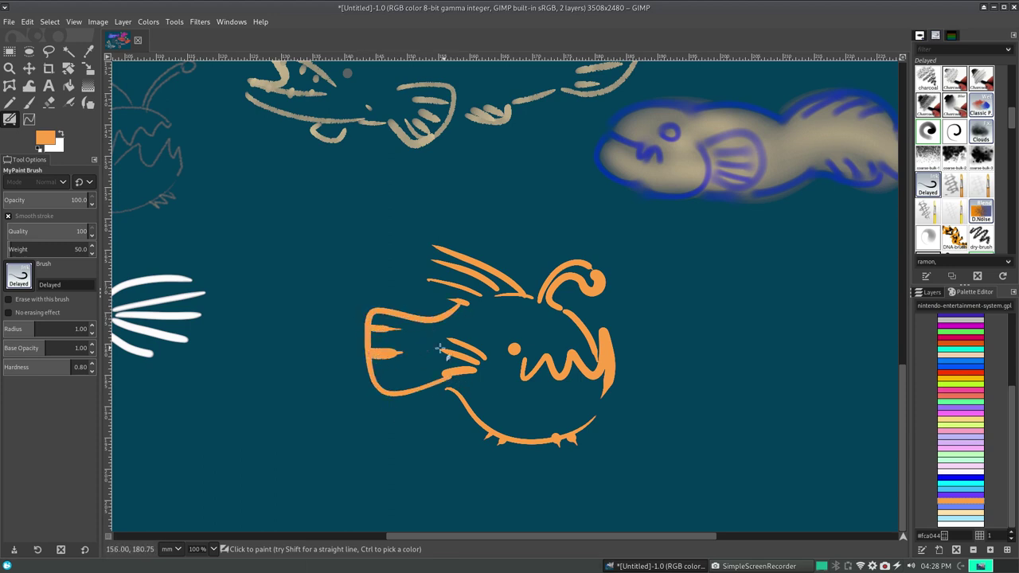
drag(371, 373, 438, 365)
key(ctrl+z)
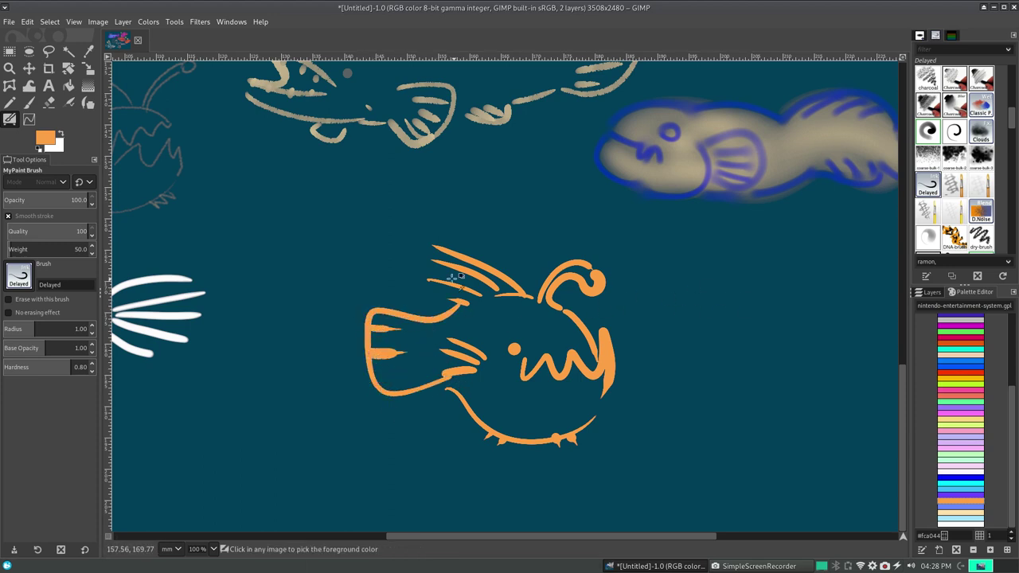
key(ctrl+z)
key(ctrl+z)
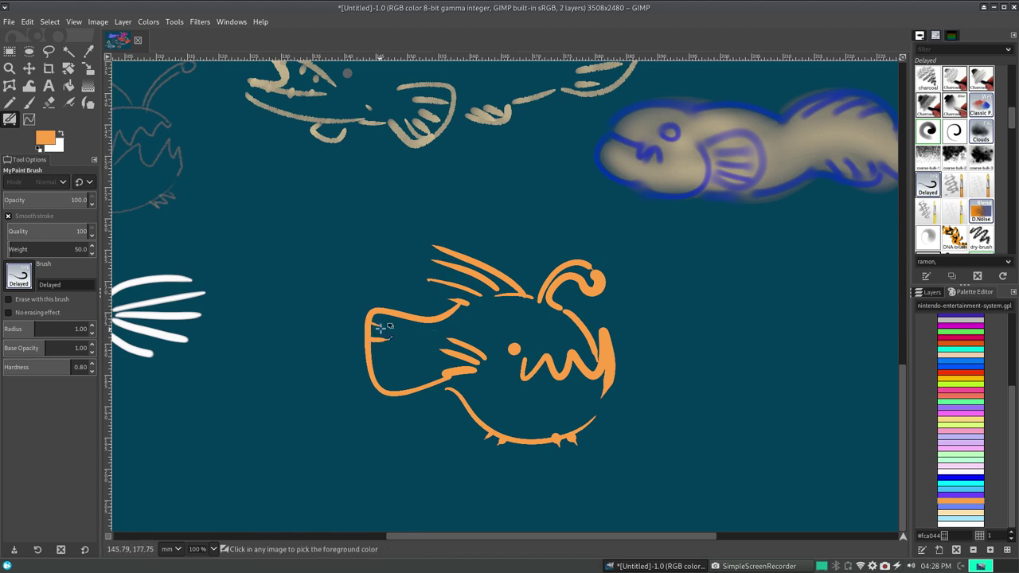
- Paint short stripes in the tail and join the tail and face to the body
mouse_move(371, 326)
mouse_down()
mouse_move(418, 328)
mouse_move(398, 348)
mouse_move(443, 348)
mouse_up()
key(ctrl+z)
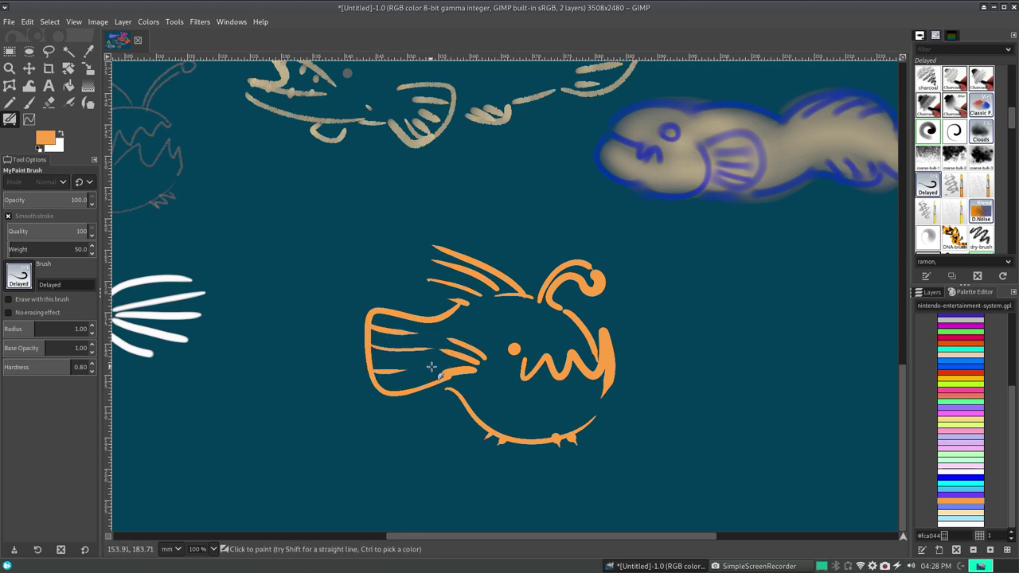
key(ctrl+z)
drag(371, 350, 395, 350)
click(380, 371)
key(ctrl+z)
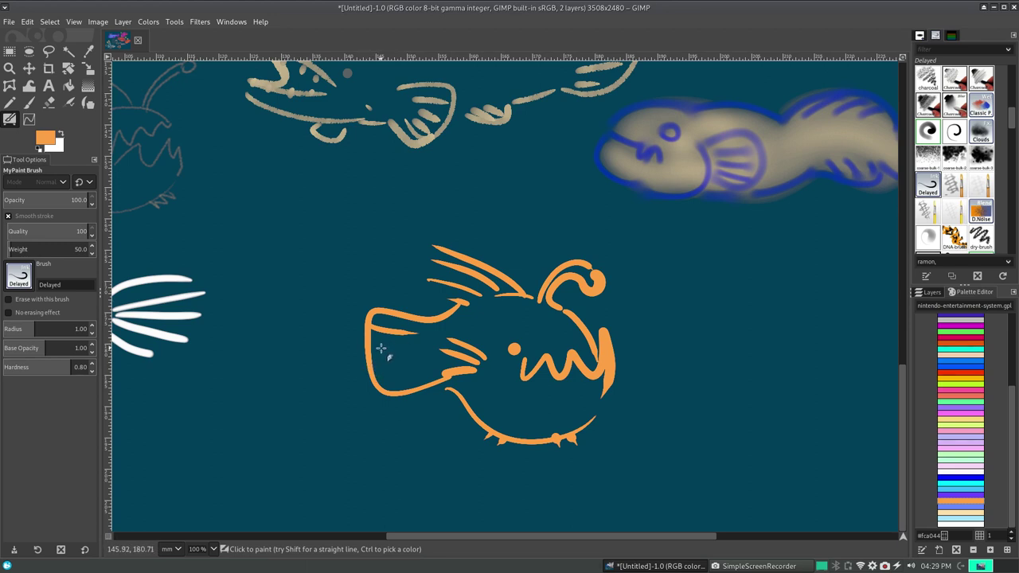
drag(371, 348, 432, 356)
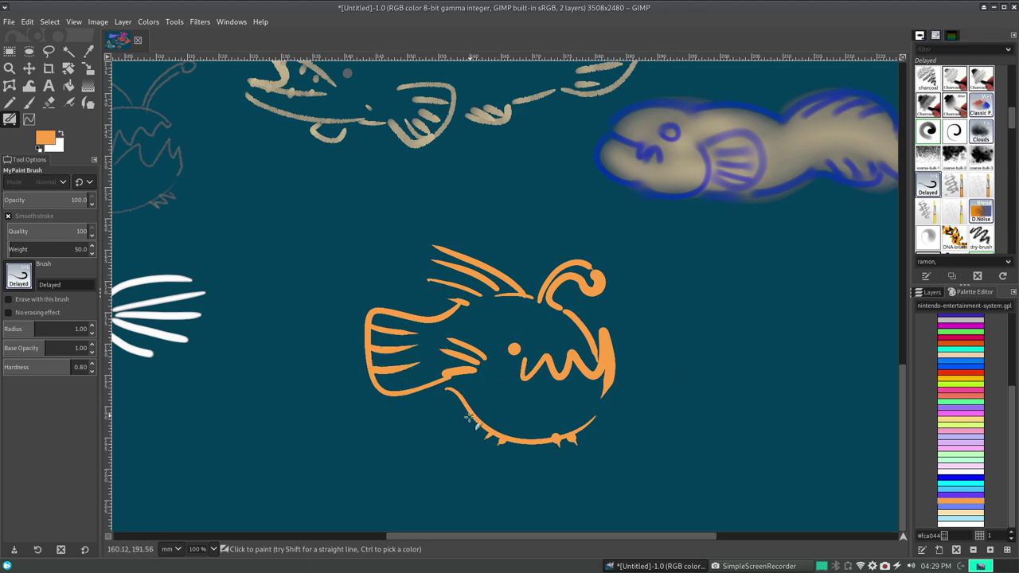
drag(441, 387, 449, 401)
key(ctrl+z)
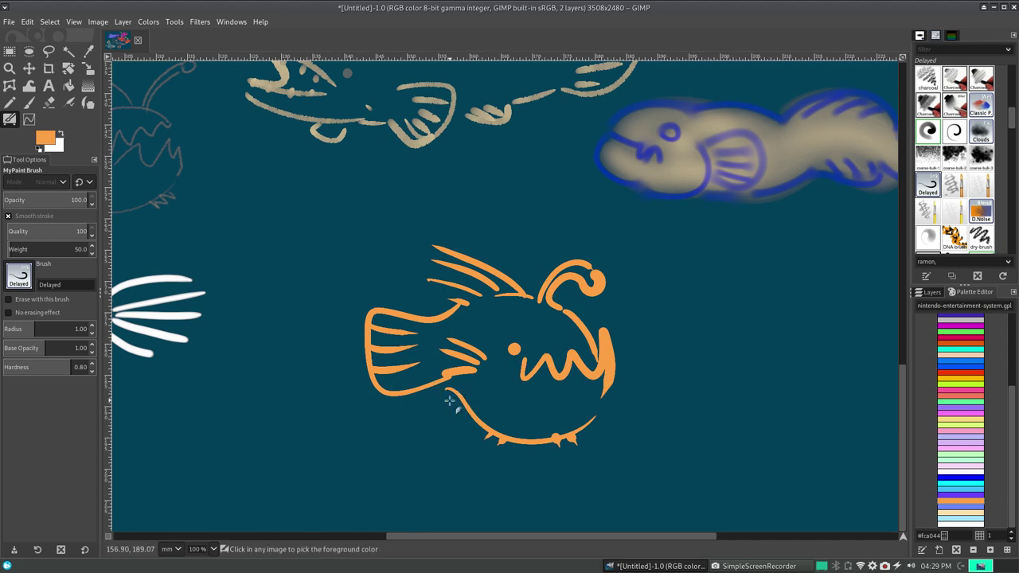
drag(461, 390, 415, 413)
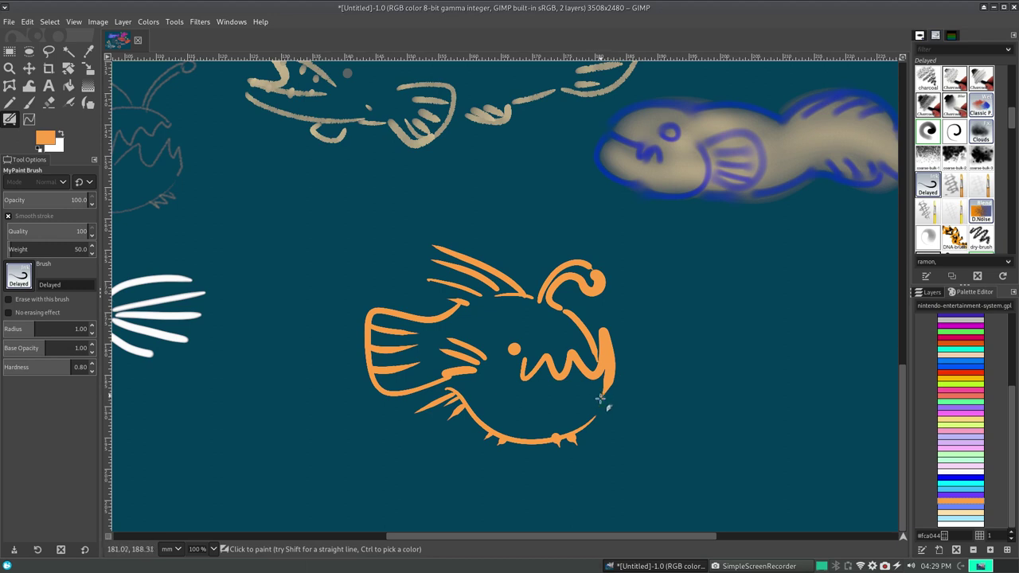
drag(603, 396, 599, 414)
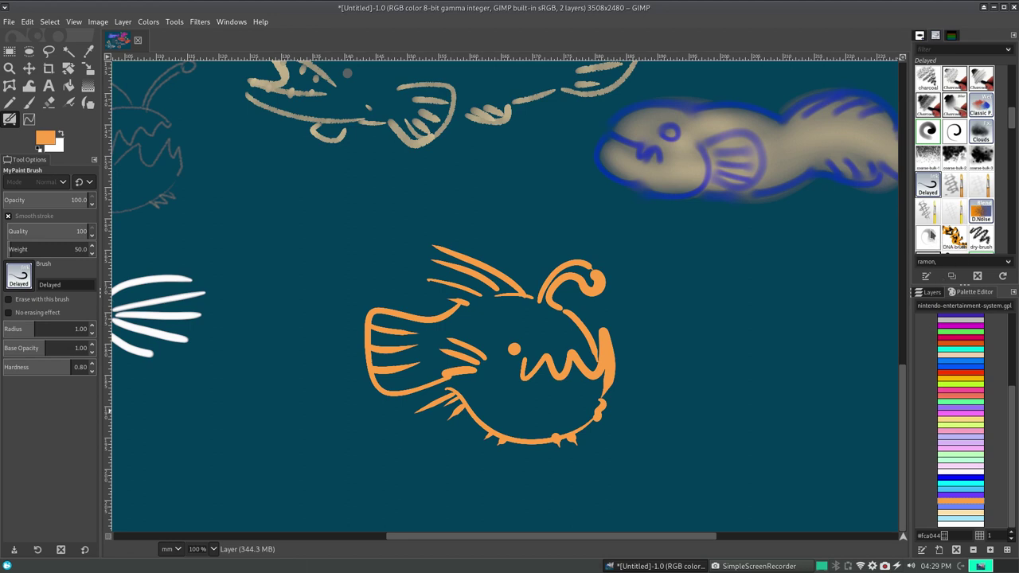
- Test the large and thin detail and glazing brushes, undoing each scribble
click(954, 185)
mouse_move(683, 421)
mouse_down()
mouse_move(805, 319)
mouse_move(798, 369)
mouse_move(860, 303)
mouse_up()
key(ctrl+z)
click(969, 185)
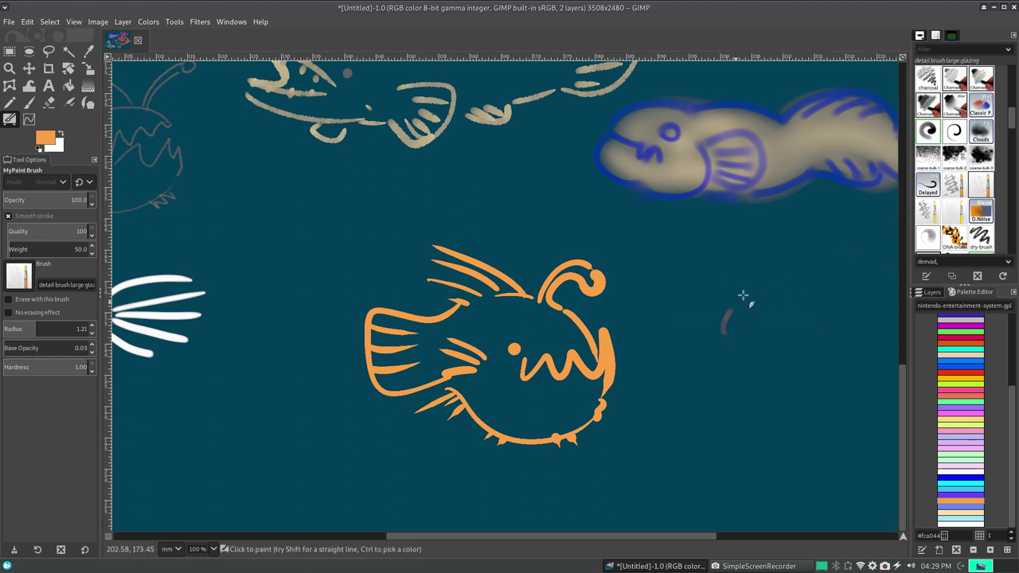
mouse_move(744, 295)
mouse_down()
mouse_move(789, 412)
mouse_move(667, 448)
mouse_move(711, 350)
mouse_move(814, 380)
mouse_move(887, 382)
mouse_up()
key(ctrl+z)
click(928, 211)
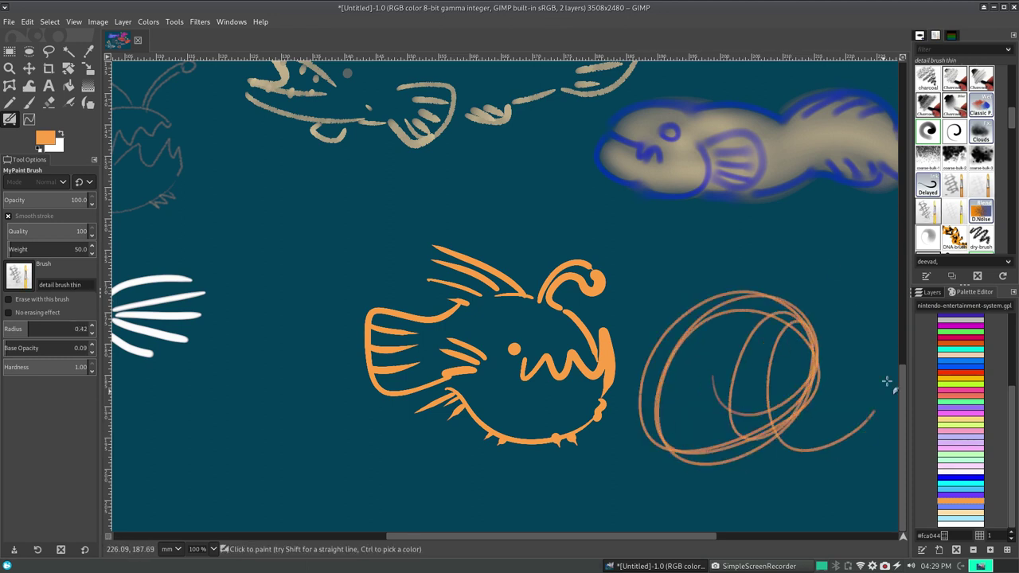
key(ctrl+z)
click(955, 211)
mouse_move(669, 339)
mouse_down()
mouse_move(806, 391)
mouse_move(708, 464)
mouse_move(828, 334)
mouse_up()
key(ctrl+z)
- Test Dirty Transparent, settle on Dirty Noise after undoing its speckle test, and scroll the canvas up
click(928, 237)
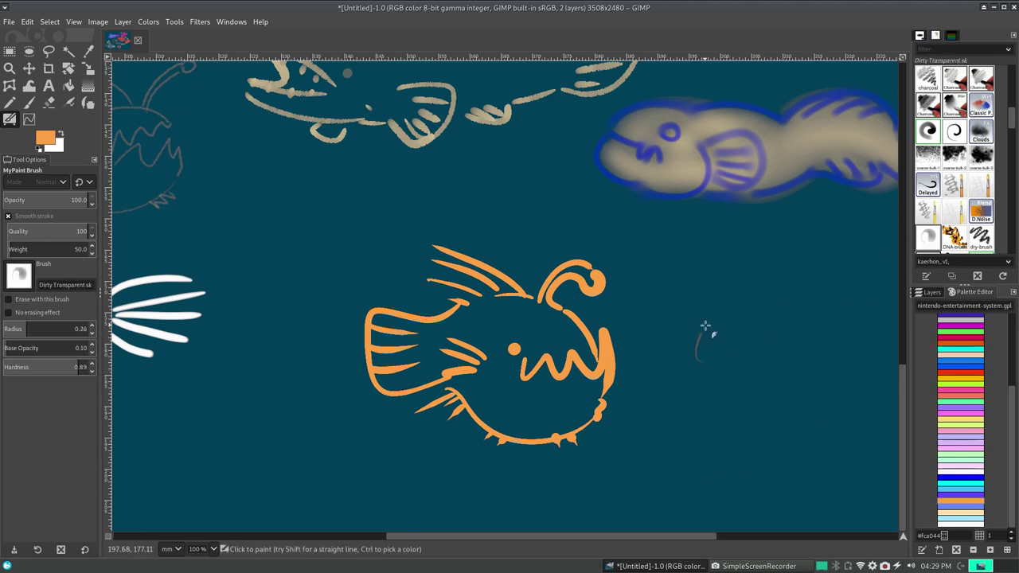
mouse_move(701, 334)
mouse_down()
mouse_move(838, 419)
mouse_move(785, 383)
mouse_up()
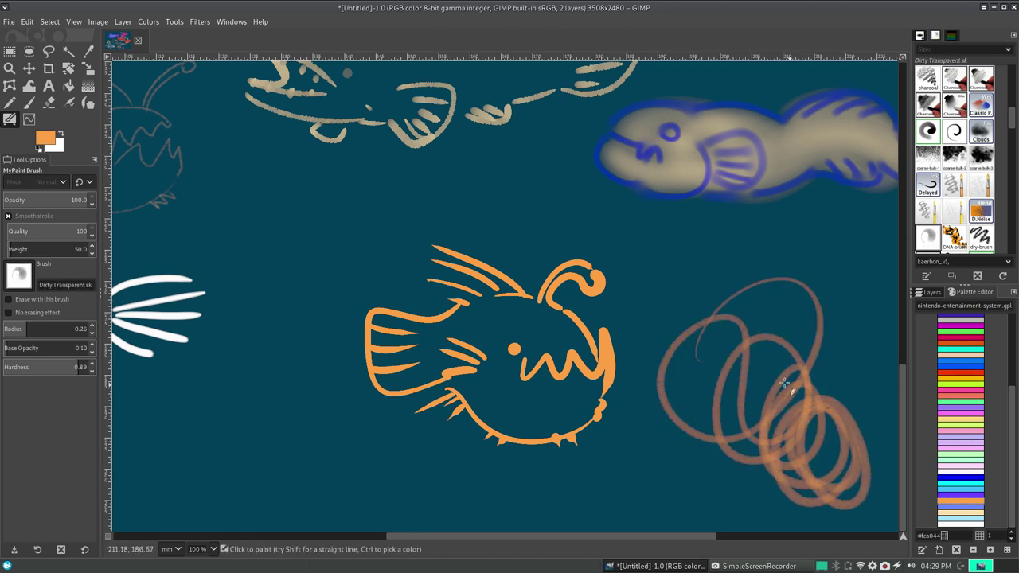
key(ctrl+z)
click(1013, 175)
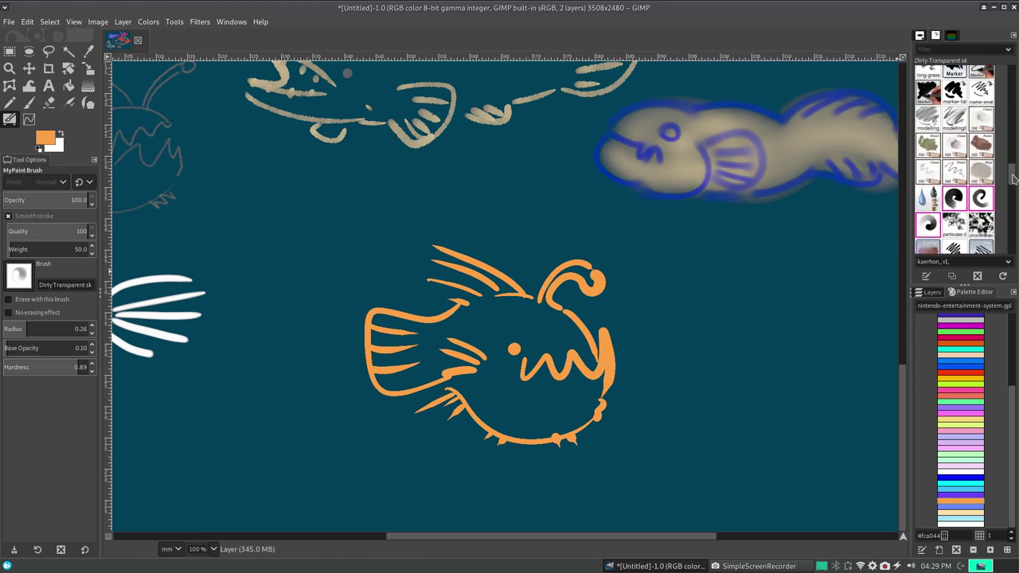
drag(1011, 180, 1011, 132)
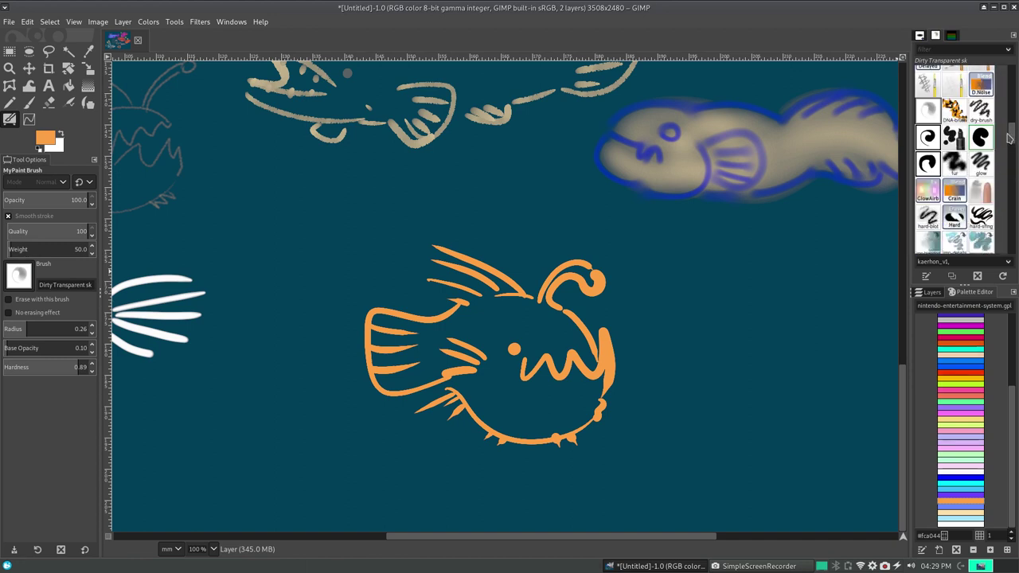
click(981, 83)
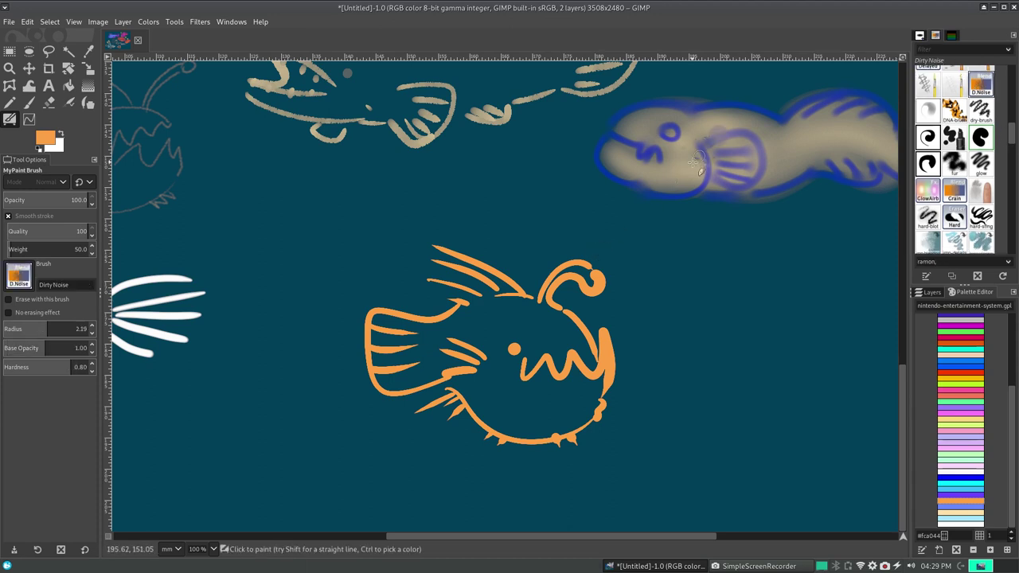
drag(717, 137, 698, 201)
mouse_move(685, 161)
mouse_down()
mouse_move(614, 161)
mouse_move(805, 174)
mouse_move(837, 143)
mouse_up()
key(ctrl+z)
key(ctrl+z)
key(ctrl+z)
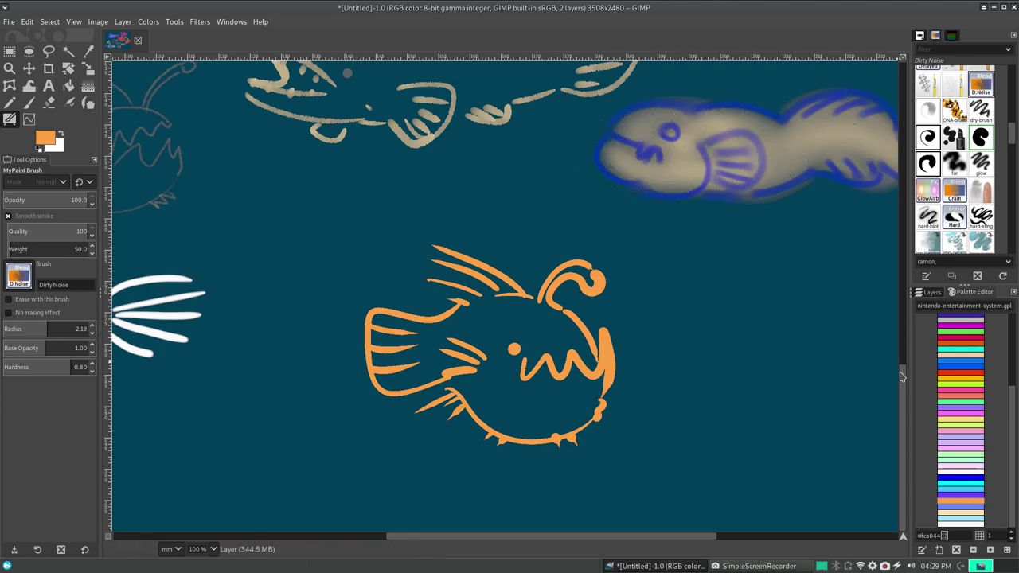
scroll(892, 340, up, 6)
scroll(895, 224, up, 4)
scroll(894, 224, up, 2)
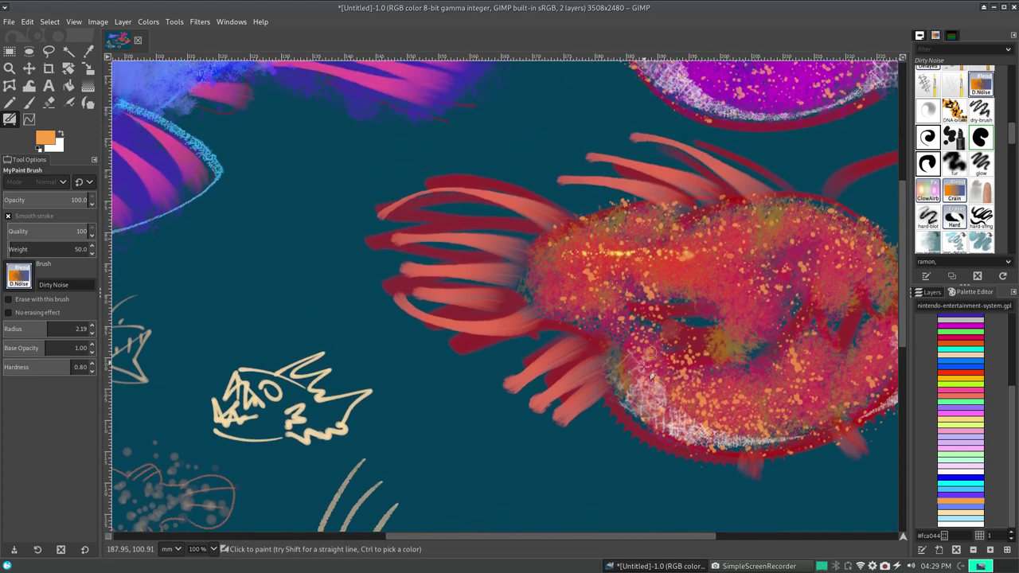
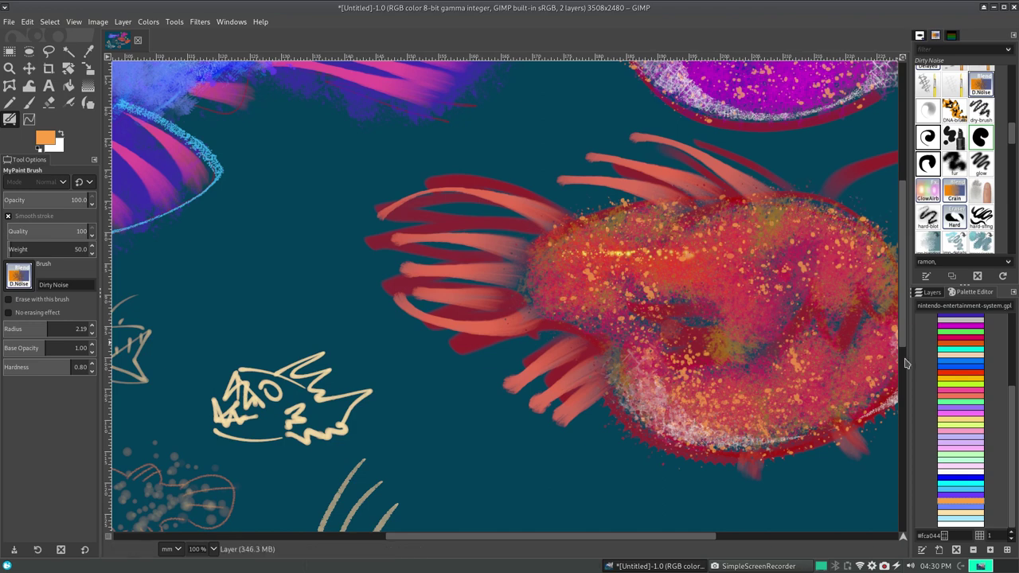
- Test the Dirty Transparent sk and DNA brushes with strokes, undoing both
scroll(895, 300, up, 3)
scroll(895, 300, up, 4)
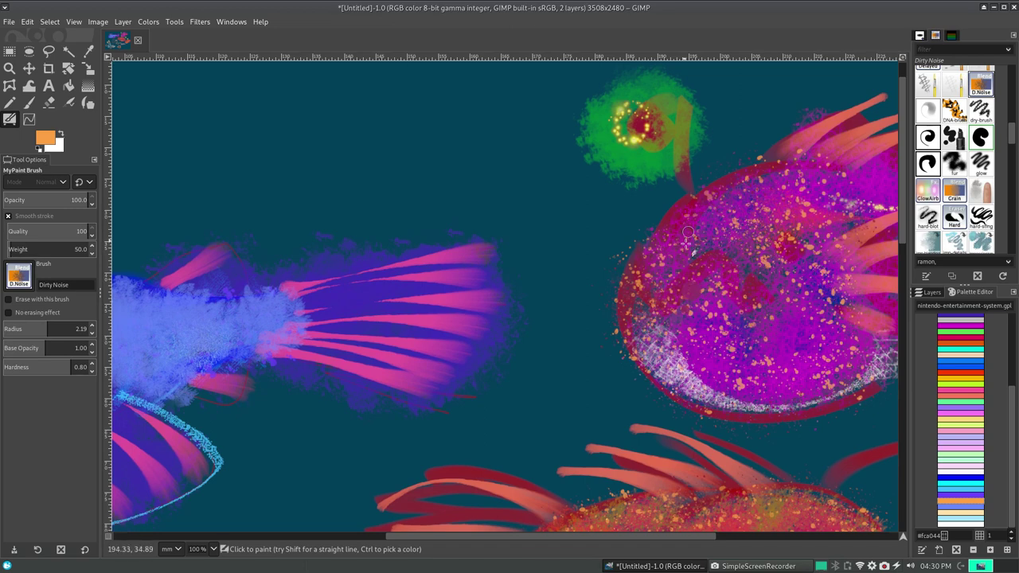
drag(705, 541, 794, 503)
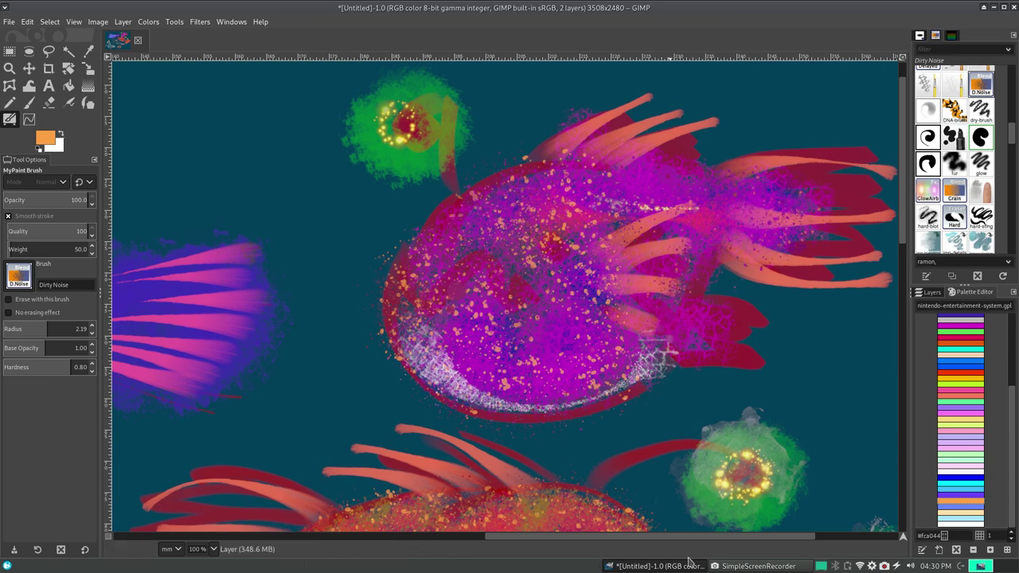
drag(683, 541, 309, 541)
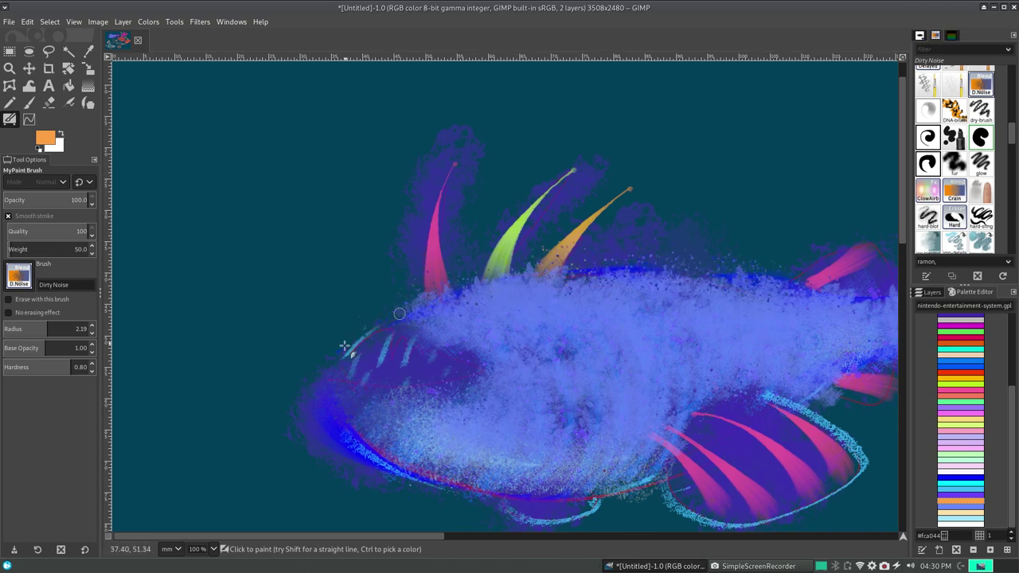
scroll(493, 469, right, 8)
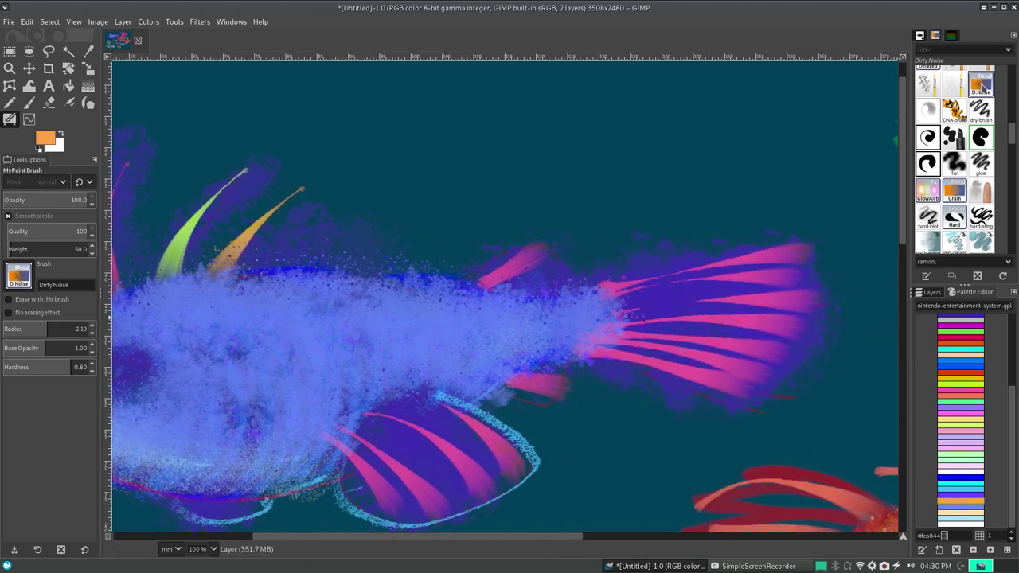
click(928, 112)
drag(577, 201, 812, 155)
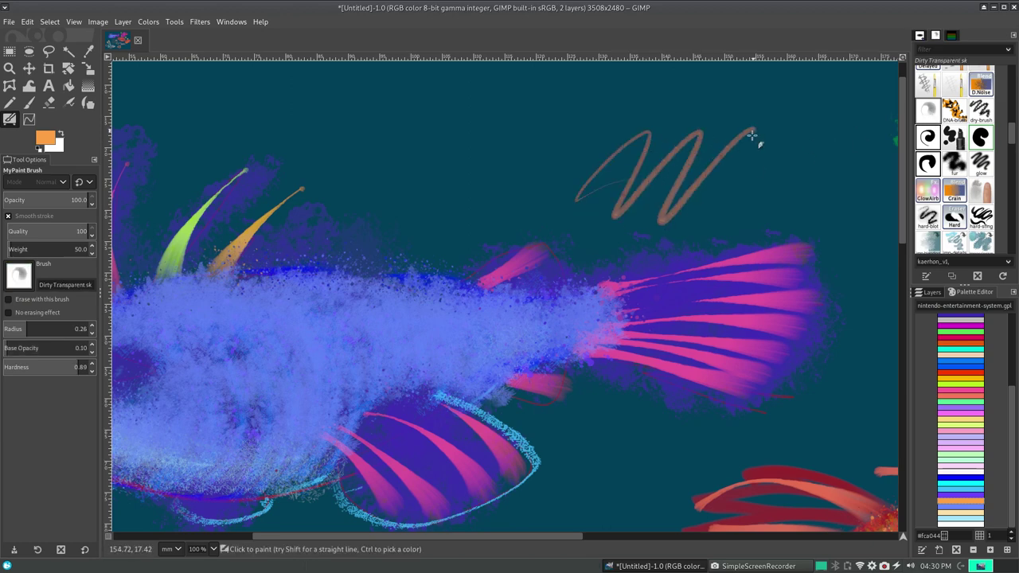
key(ctrl+z)
click(954, 111)
mouse_move(625, 163)
mouse_down()
mouse_move(723, 171)
mouse_move(774, 116)
mouse_move(596, 183)
mouse_up()
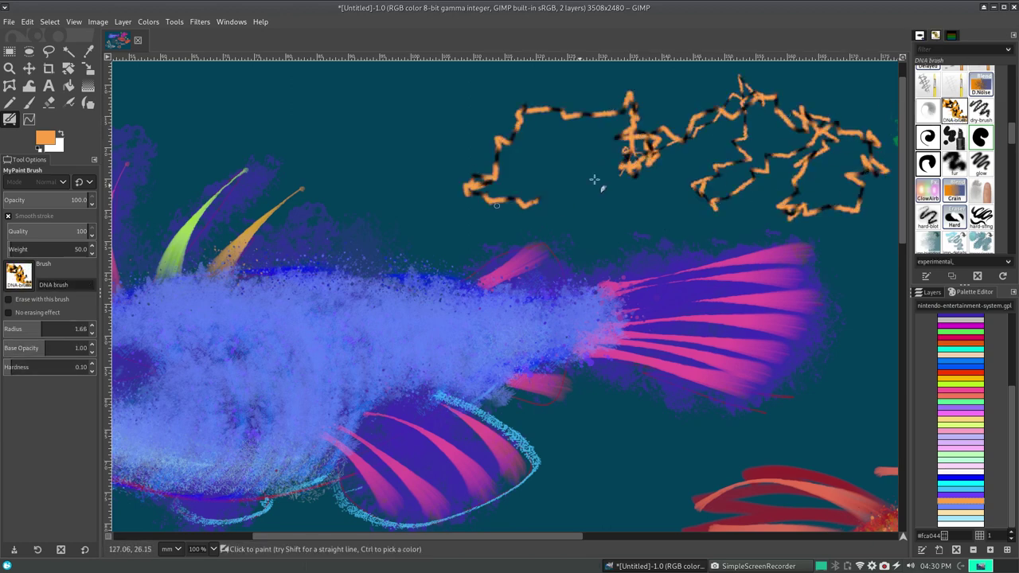
key(ctrl+z)
- Switch to the dry brush and test it with loops, then clear them
click(980, 111)
drag(685, 121, 612, 163)
mouse_move(634, 117)
mouse_down()
mouse_move(742, 183)
mouse_move(757, 160)
mouse_move(687, 124)
mouse_up()
key(ctrl+z)
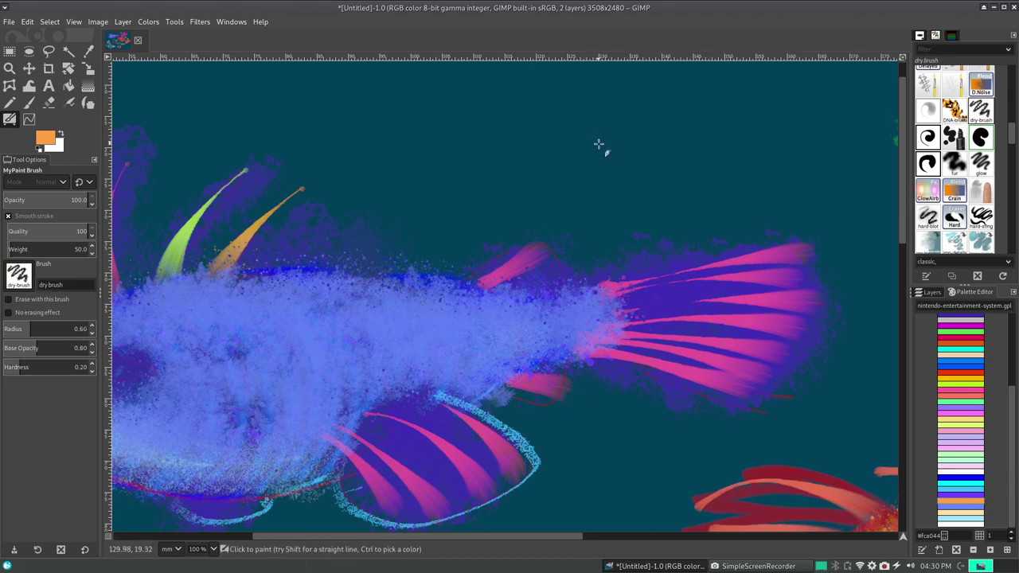
- Draw the orange fish doodle's zigzag teeth, head, body outline and tail loop
mouse_move(599, 127)
mouse_down()
mouse_move(609, 150)
mouse_move(645, 148)
mouse_move(664, 127)
mouse_move(676, 131)
mouse_move(666, 118)
mouse_up()
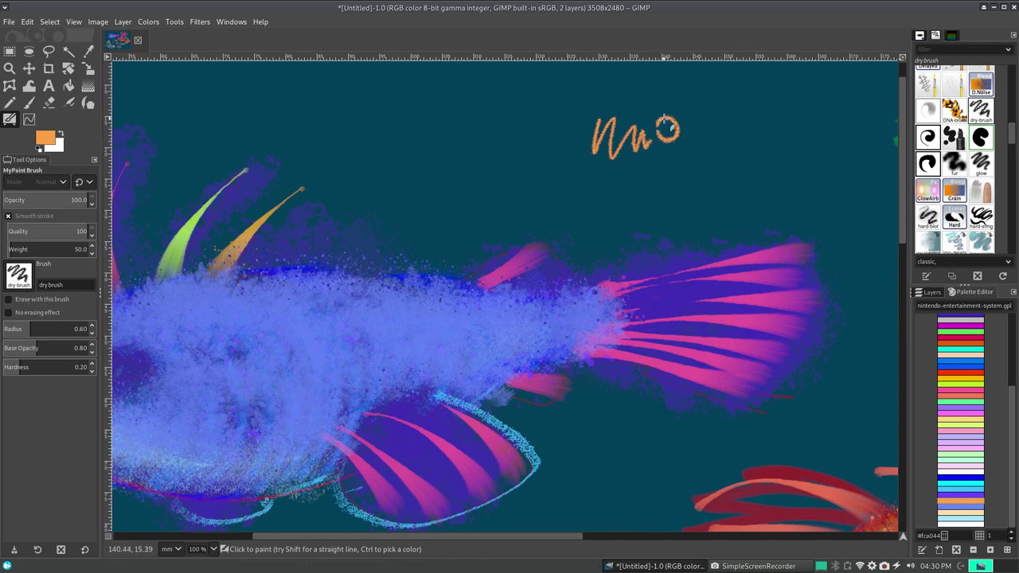
drag(603, 112, 675, 102)
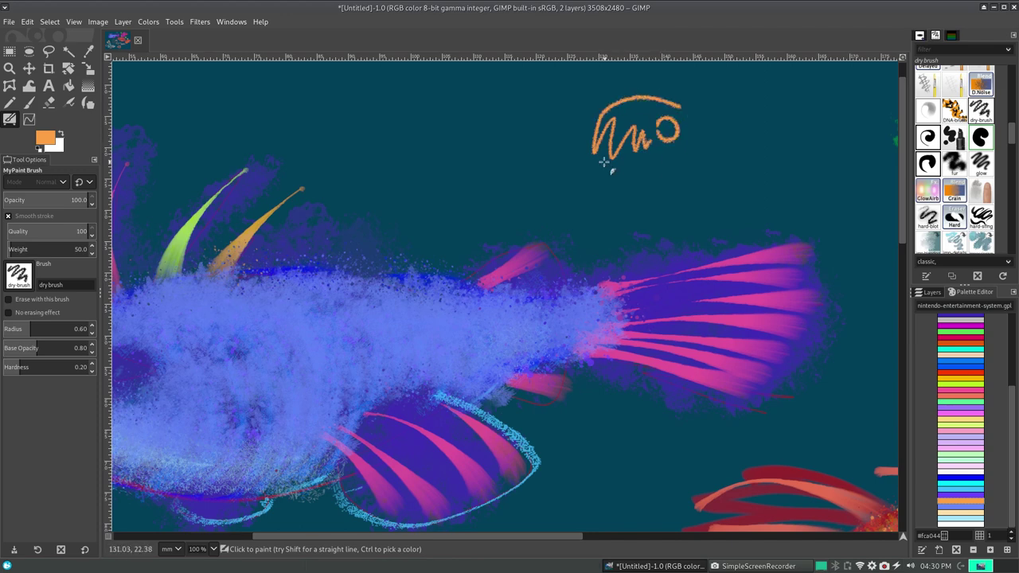
mouse_move(605, 161)
mouse_down()
mouse_move(642, 191)
mouse_move(677, 160)
mouse_up()
key(ctrl+z)
drag(597, 149, 697, 149)
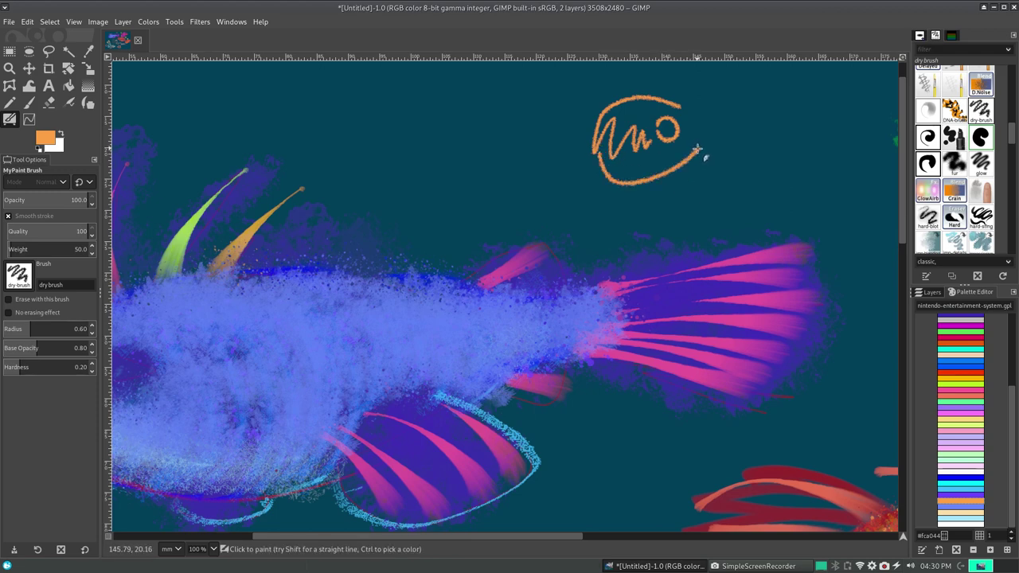
mouse_move(683, 105)
mouse_down()
mouse_move(717, 115)
mouse_move(700, 132)
mouse_move(733, 83)
mouse_move(720, 142)
mouse_up()
mouse_move(647, 95)
mouse_down()
mouse_move(662, 62)
mouse_move(681, 102)
mouse_move(686, 95)
mouse_up()
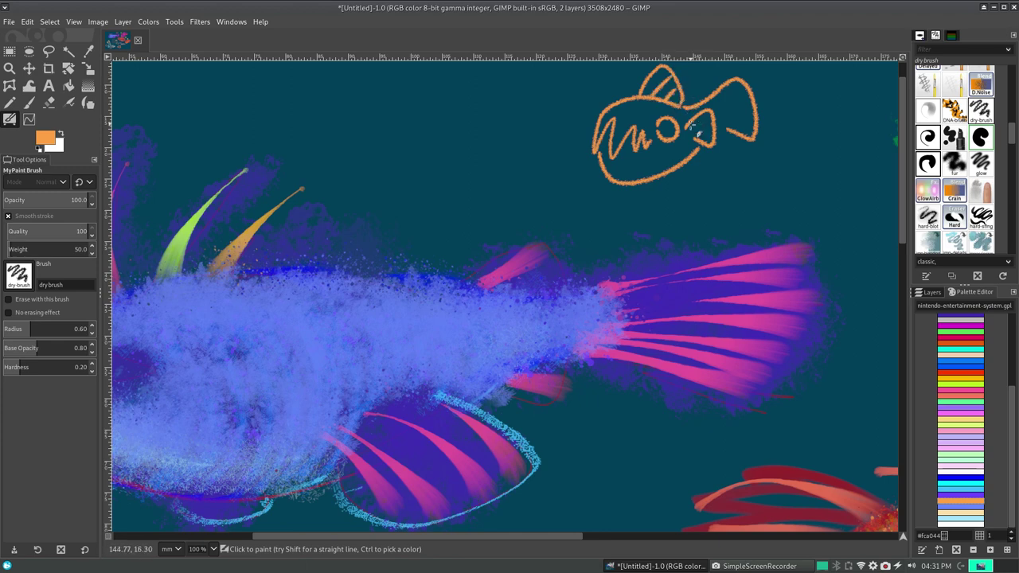
- Redraw the doodle's forked tail, then add a pointed lower fin and spiky dorsal fin
key(ctrl+z)
key(ctrl+z)
key(ctrl+z)
key(ctrl+z)
key(ctrl+z)
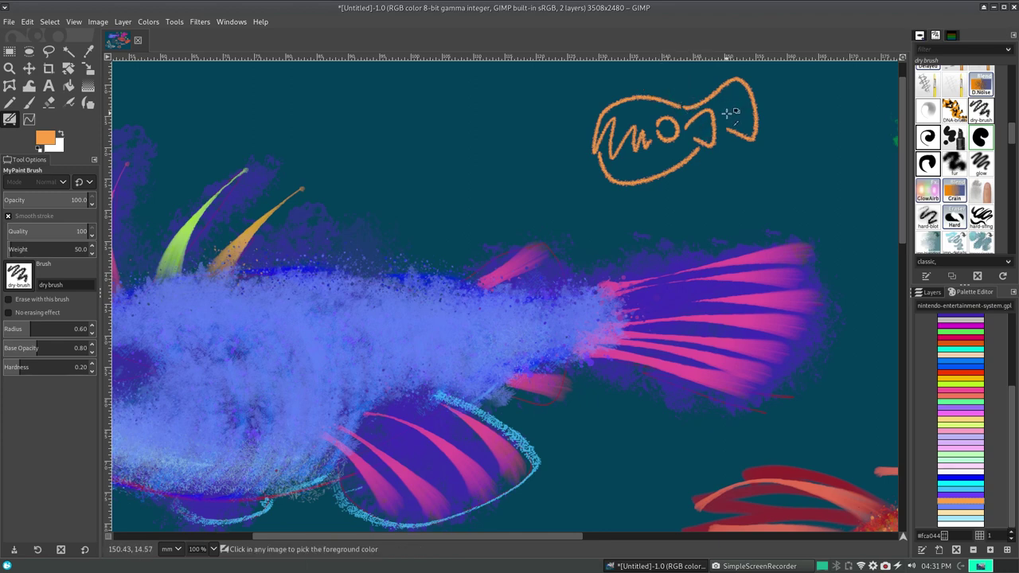
key(ctrl+z)
key(ctrl+z)
mouse_move(686, 106)
mouse_down()
mouse_move(751, 90)
mouse_move(735, 166)
mouse_move(709, 153)
mouse_move(707, 107)
mouse_move(712, 150)
mouse_up()
key(ctrl+z)
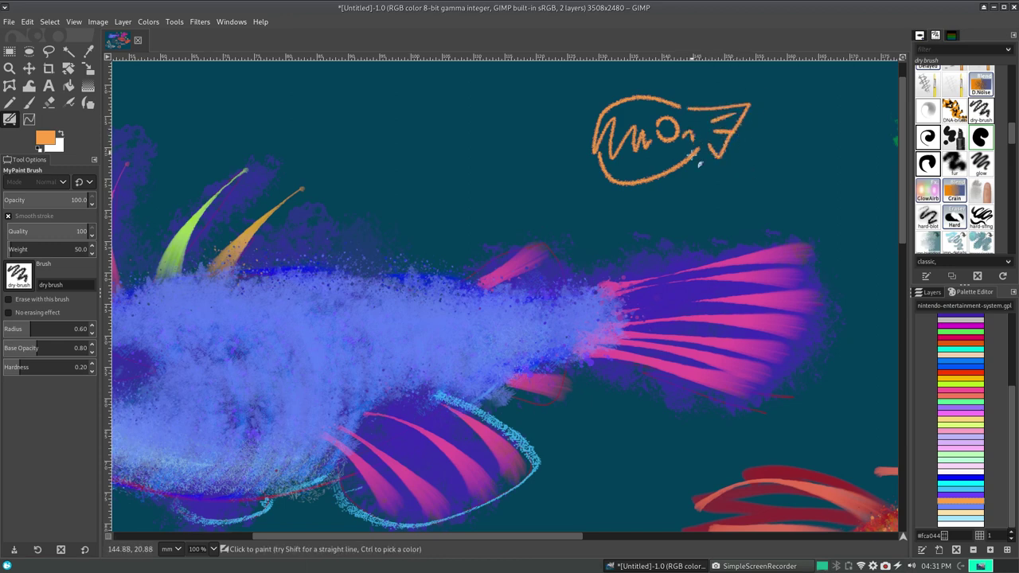
key(ctrl+z)
drag(692, 139, 709, 162)
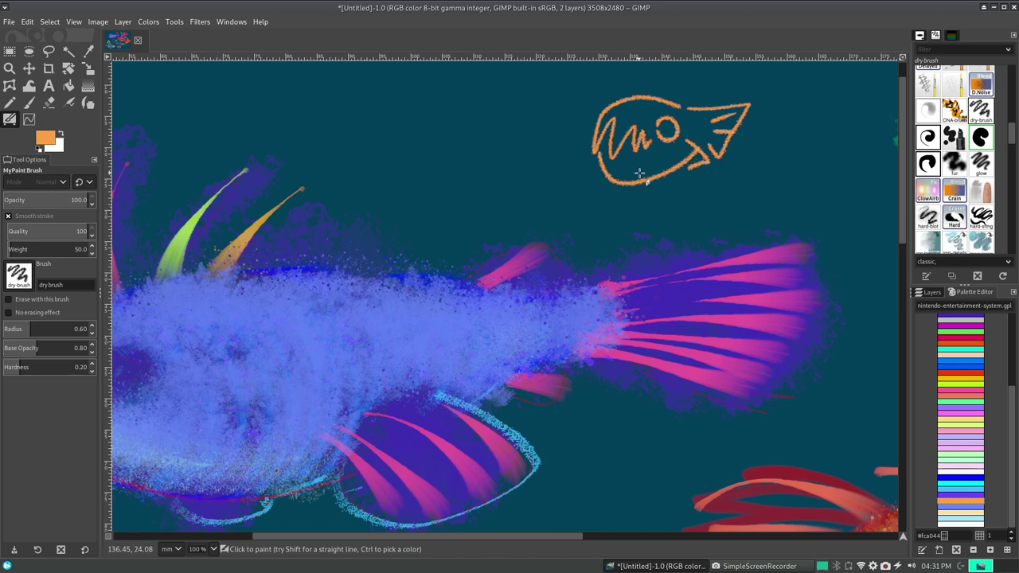
key(ctrl+z)
drag(639, 174, 690, 164)
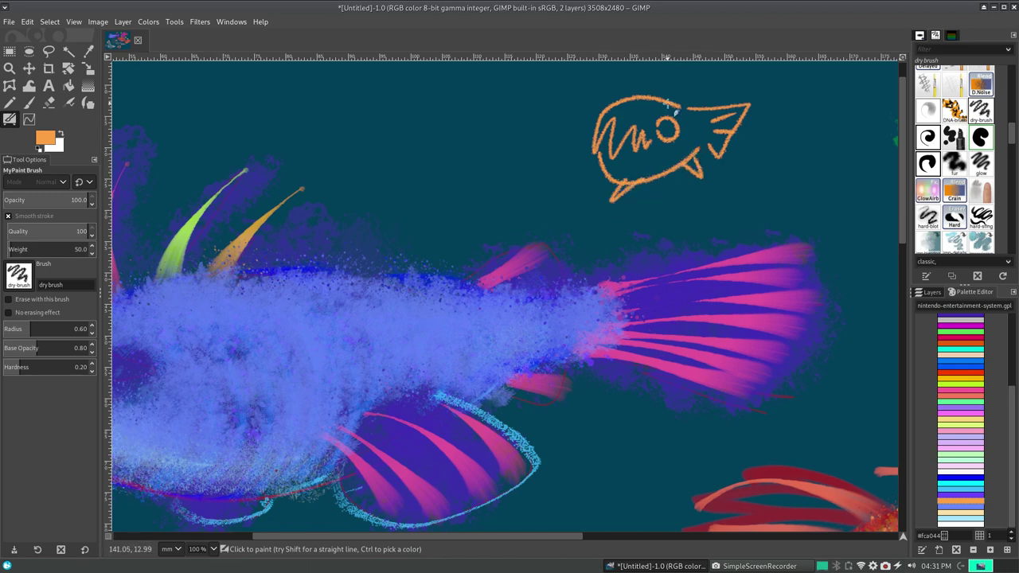
mouse_move(647, 93)
mouse_down()
mouse_move(667, 65)
mouse_move(675, 89)
mouse_up()
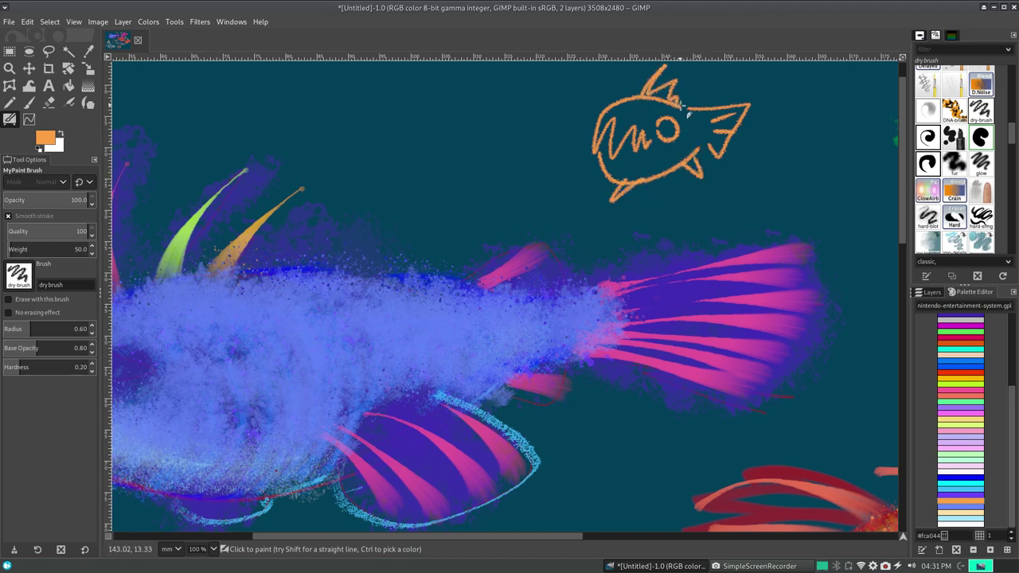
- Try the extreme round brush with a long test loop, then undo it
scroll(902, 204, up, 1)
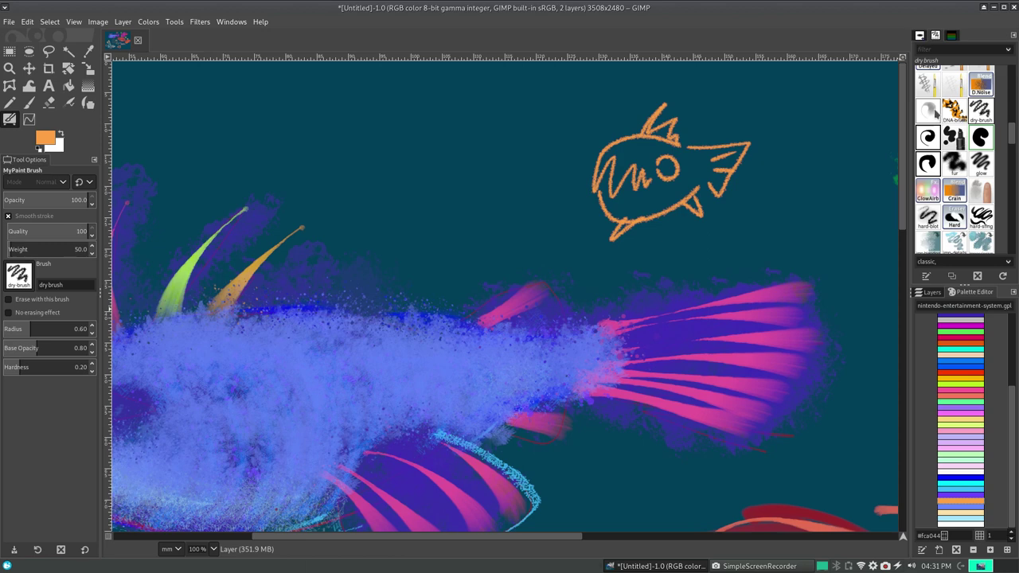
click(928, 111)
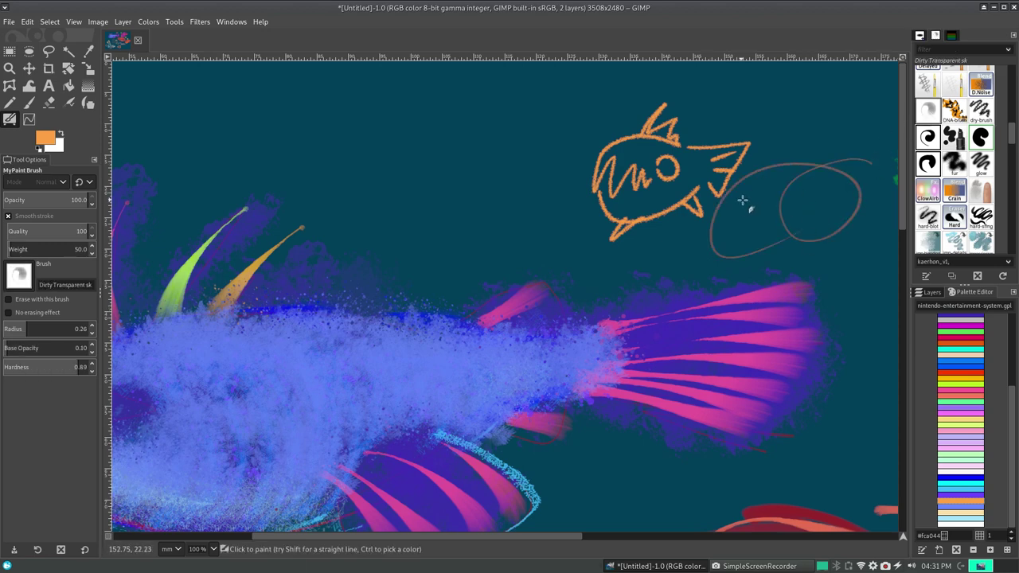
click(929, 137)
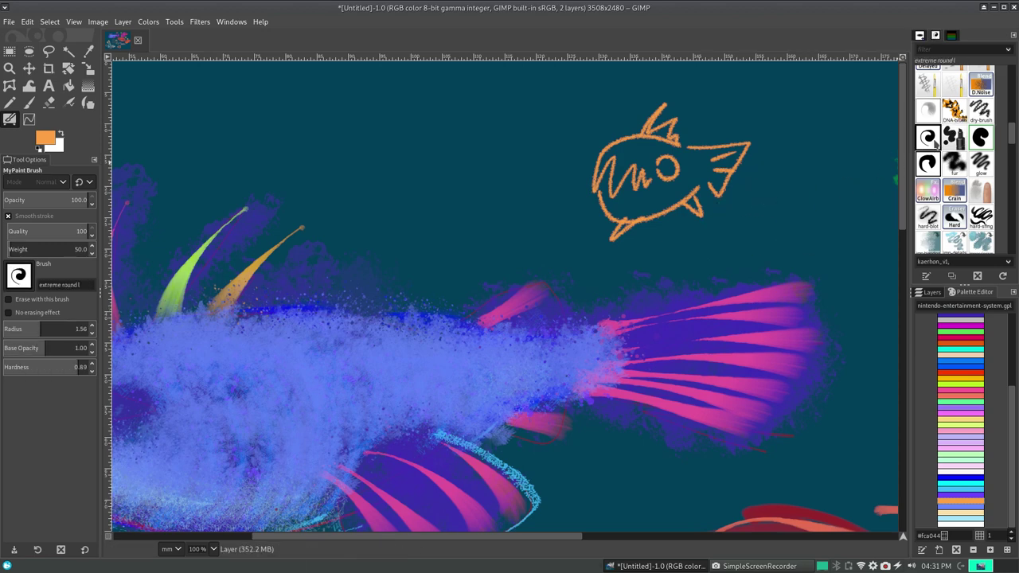
drag(779, 179, 530, 121)
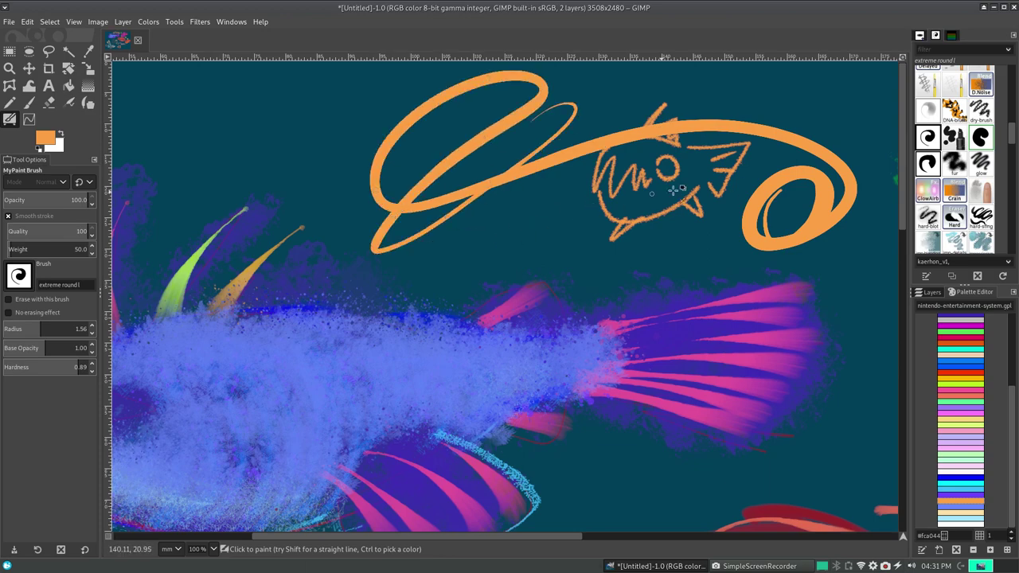
key(ctrl+z)
- Start the lower orange anglerfish's body outline, undoing the stray loops
scroll(906, 227, down, 10)
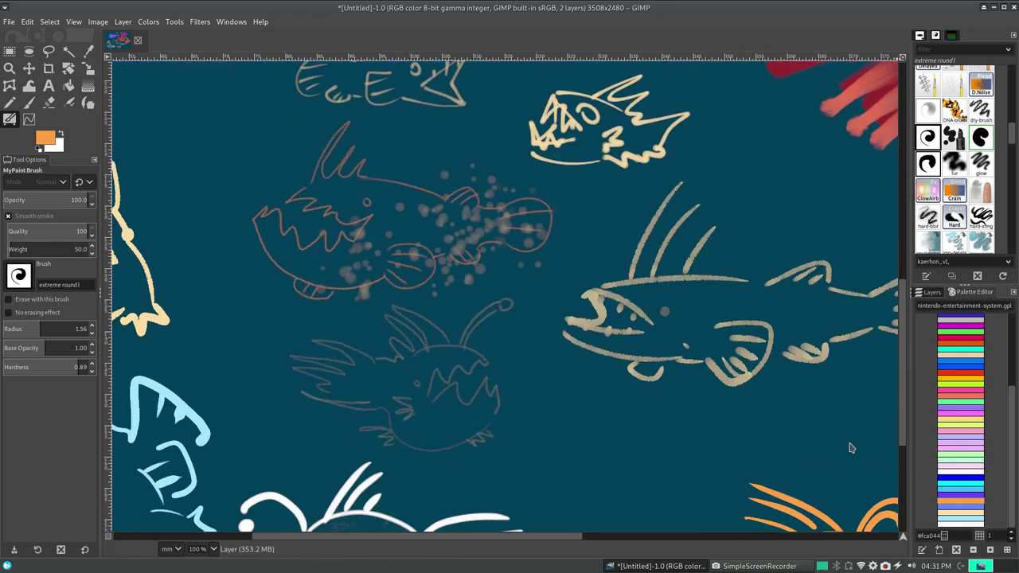
scroll(460, 460, right, 5)
scroll(459, 459, down, 2)
mouse_move(460, 460)
mouse_down()
mouse_move(592, 496)
mouse_move(711, 475)
mouse_move(807, 442)
mouse_up()
key(ctrl+z)
mouse_move(457, 438)
mouse_down()
mouse_move(561, 387)
mouse_move(478, 430)
mouse_up()
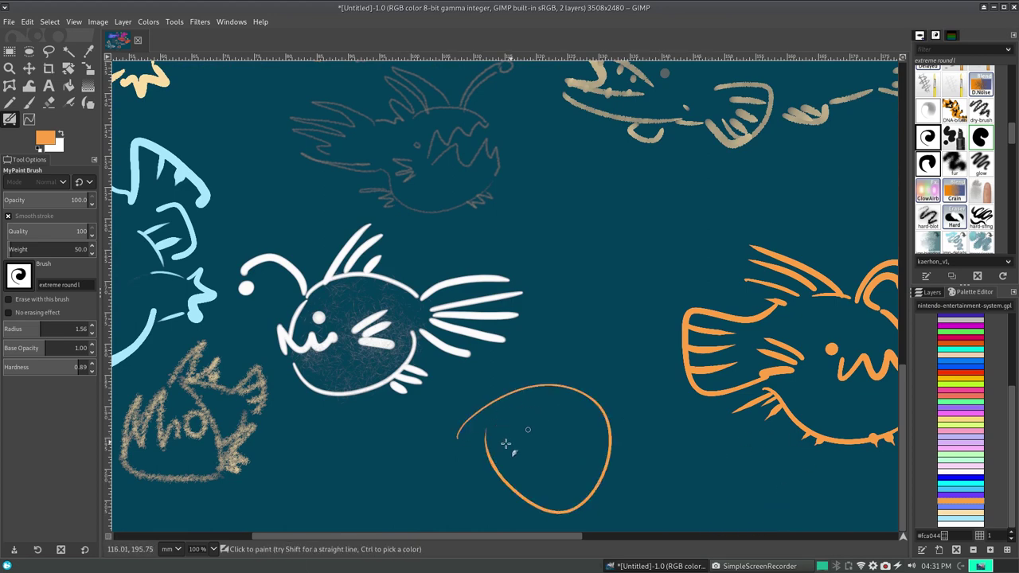
key(ctrl+z)
mouse_move(562, 388)
mouse_down()
mouse_move(487, 438)
mouse_move(569, 514)
mouse_move(565, 387)
mouse_up()
key(ctrl+z)
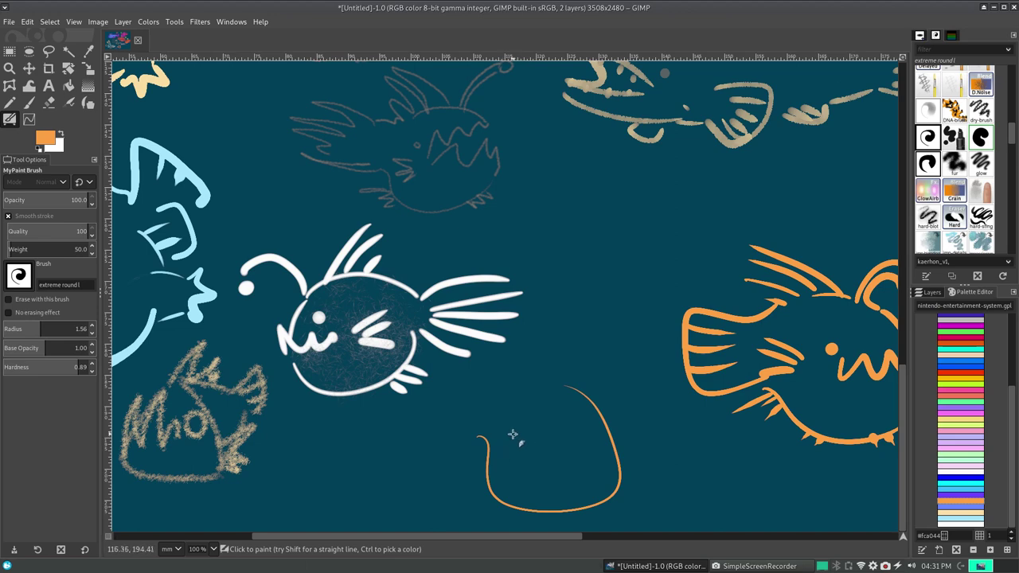
- Draw the anglerfish's zigzag teeth and dab a round orange eye
mouse_move(514, 435)
mouse_down()
mouse_move(546, 455)
mouse_move(612, 431)
mouse_up()
key(ctrl+z)
mouse_move(505, 458)
mouse_down()
mouse_move(519, 429)
mouse_move(547, 446)
mouse_move(597, 446)
mouse_move(594, 427)
mouse_up()
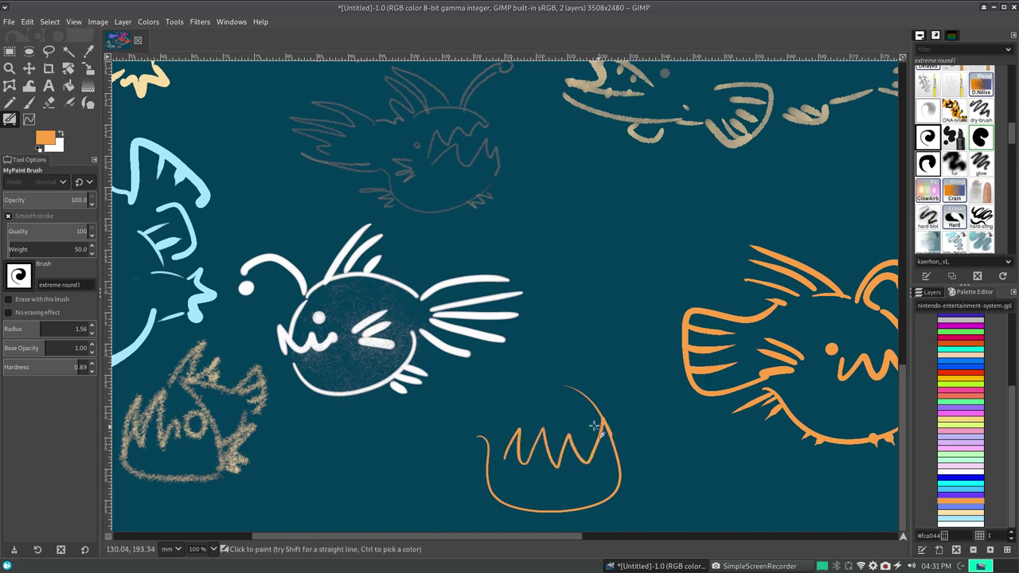
click(502, 427)
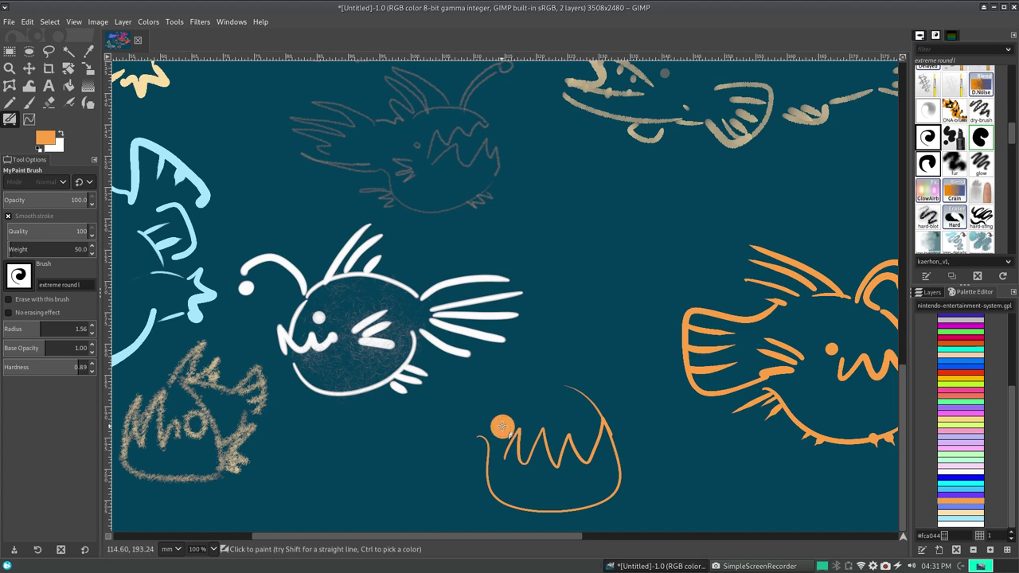
- Draw the arched lure stalk, redrawing its inner strand up to the tip
drag(550, 381, 605, 348)
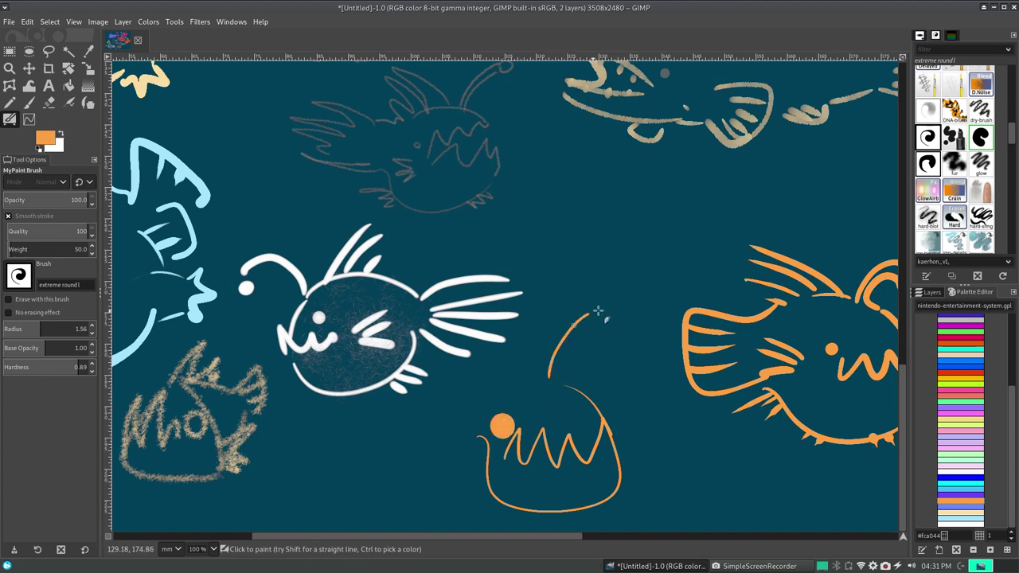
drag(562, 380, 604, 344)
key(ctrl+z)
drag(558, 381, 607, 335)
key(ctrl+z)
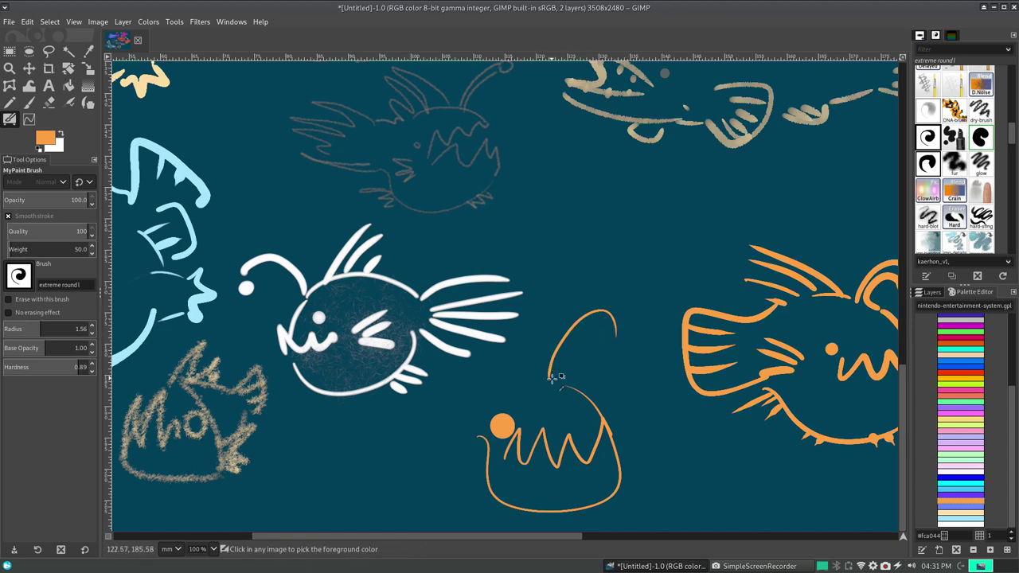
drag(554, 381, 607, 335)
key(ctrl+z)
drag(554, 381, 622, 330)
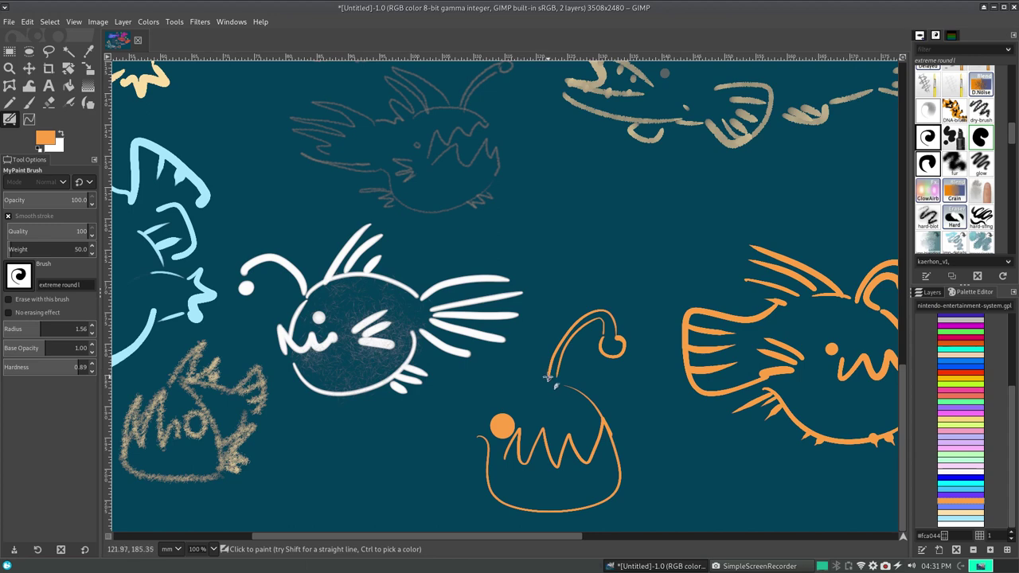
- Add a spiky head top, a lip, and jagged fins on both sides
mouse_move(474, 396)
mouse_down()
mouse_move(527, 372)
mouse_move(501, 376)
mouse_up()
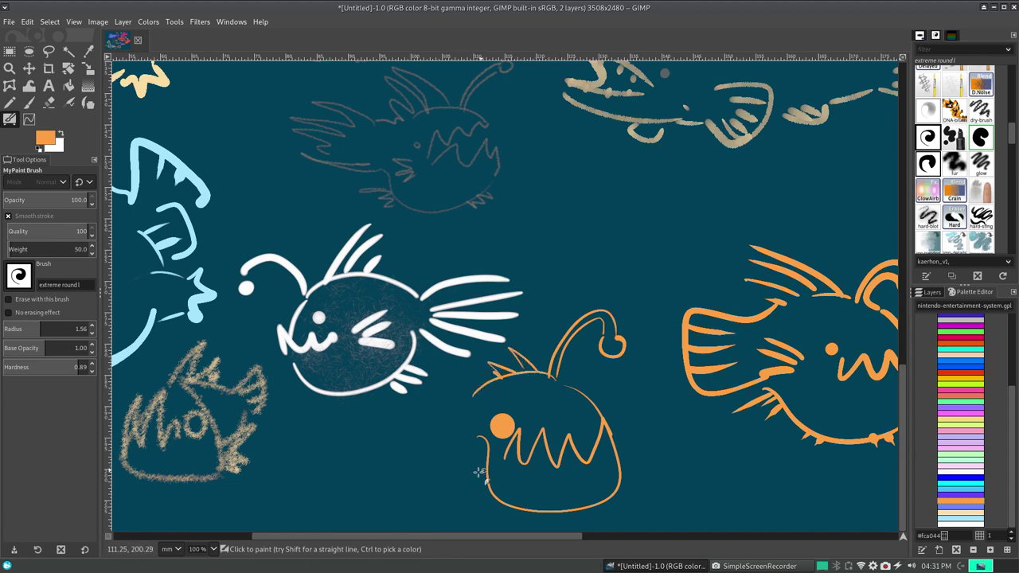
drag(451, 487, 488, 475)
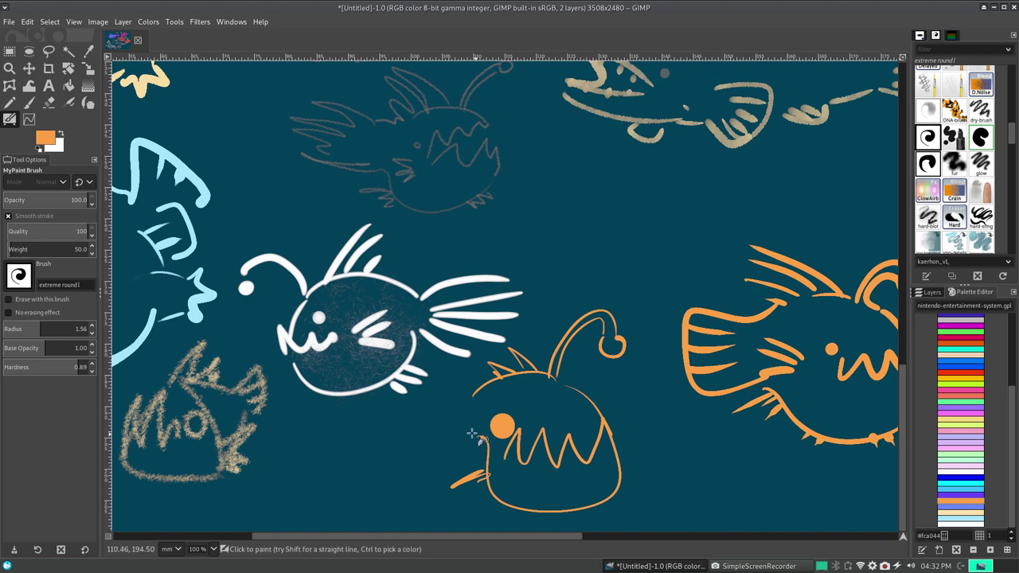
drag(445, 429, 485, 451)
mouse_move(602, 437)
mouse_down()
mouse_move(644, 416)
mouse_move(625, 460)
mouse_up()
drag(462, 394, 446, 455)
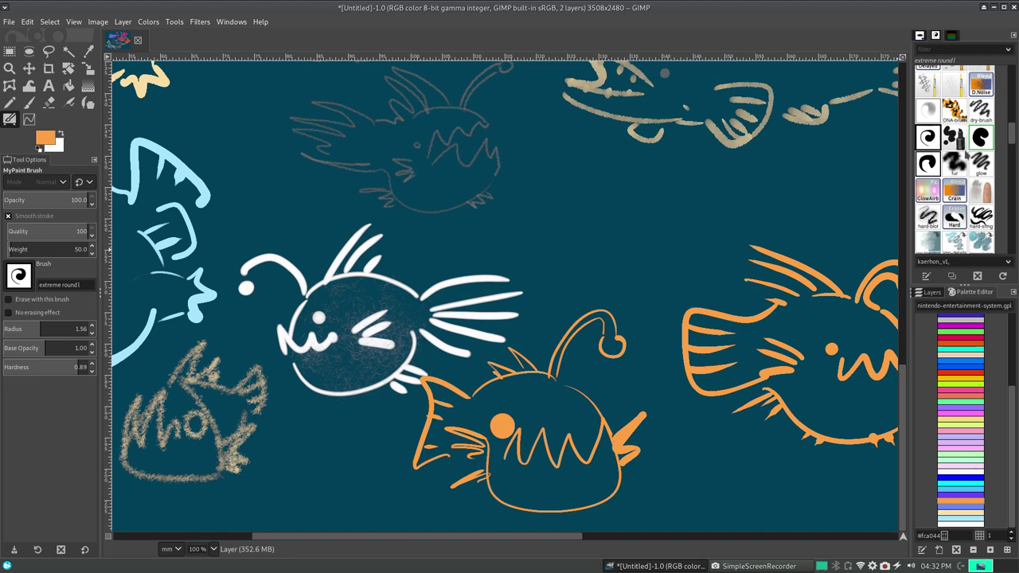
- Test a broad fill brush and the flat bar brush, undoing each stroke
click(953, 139)
drag(669, 209, 856, 215)
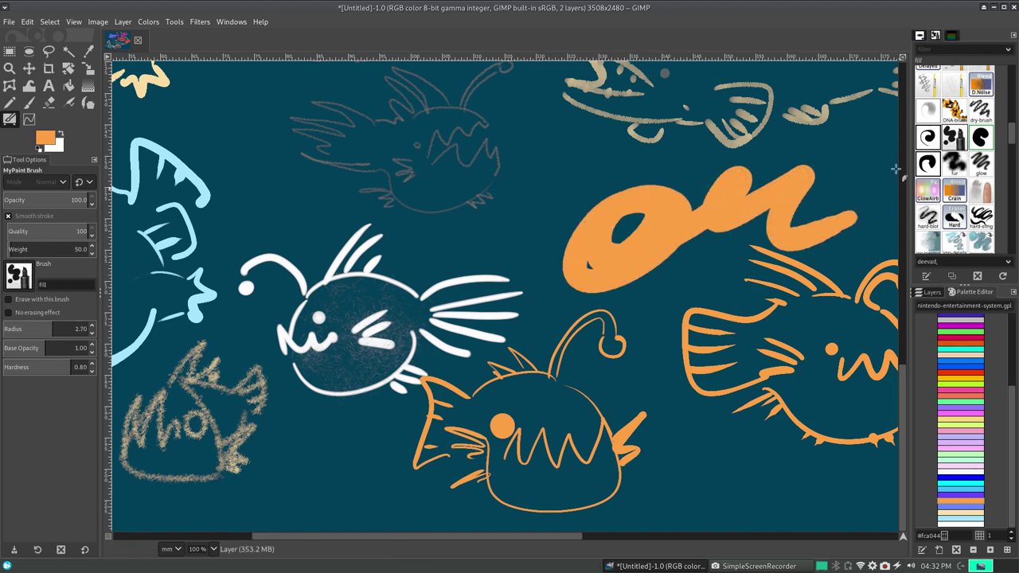
key(ctrl+z)
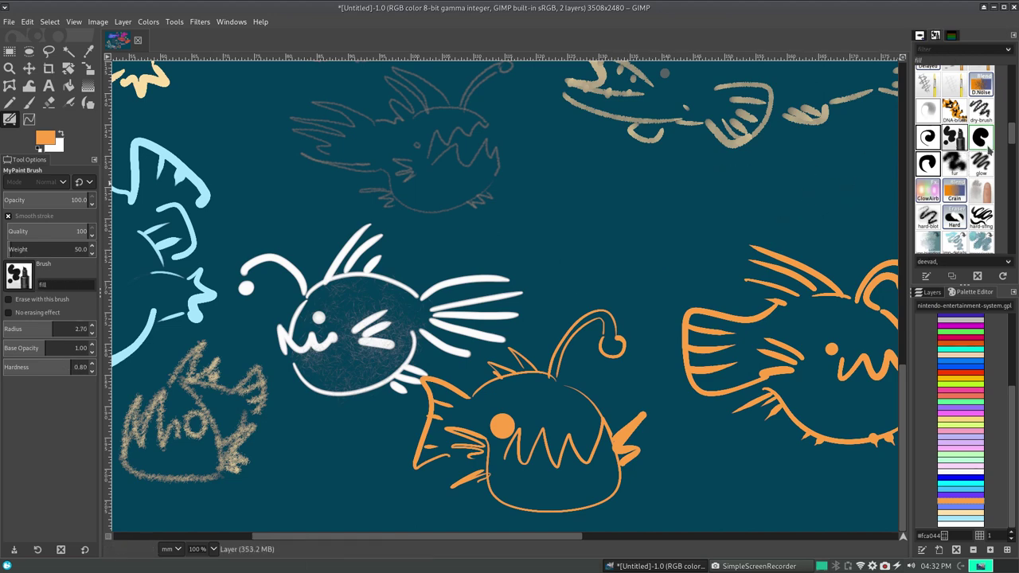
click(981, 139)
drag(660, 200, 855, 179)
key(ctrl+z)
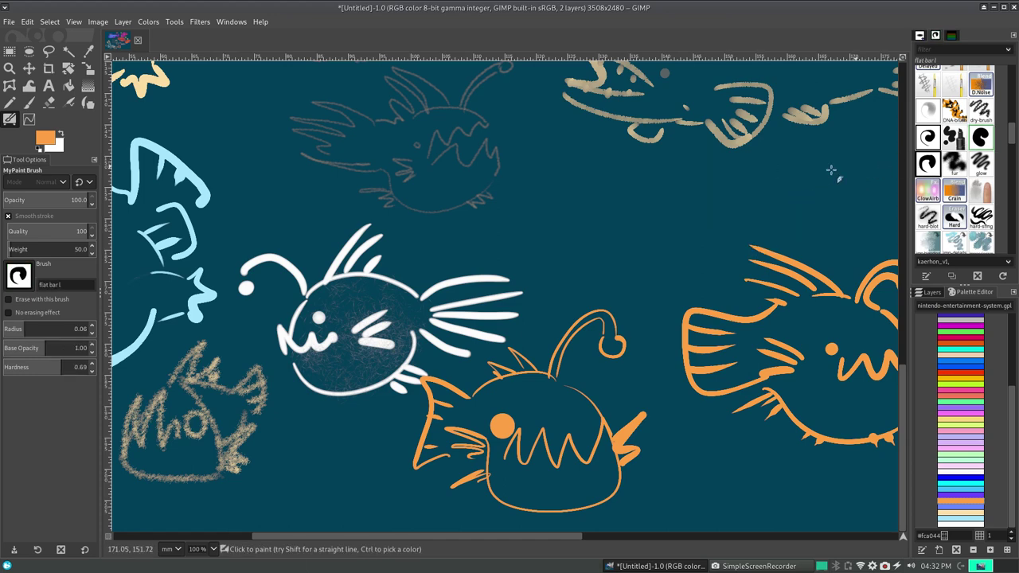
- Paint trial orange zigzags, scribbles and a circle, undoing them all
mouse_move(549, 257)
mouse_down()
mouse_move(724, 184)
mouse_move(848, 191)
mouse_move(832, 242)
mouse_up()
key(ctrl+z)
drag(685, 179, 641, 297)
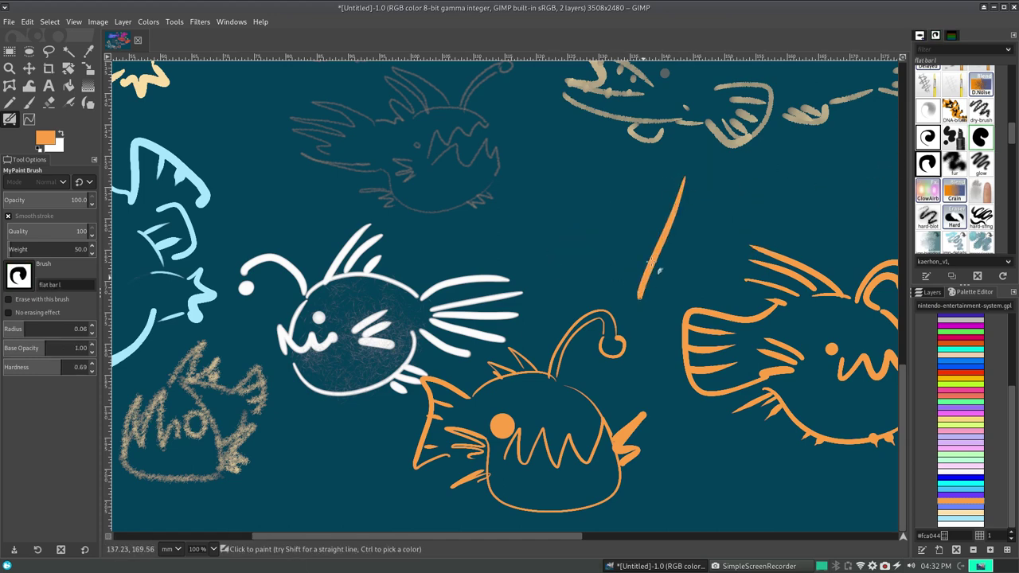
drag(650, 262, 777, 178)
mouse_move(677, 192)
mouse_down()
mouse_move(709, 207)
mouse_move(829, 183)
mouse_move(860, 199)
mouse_up()
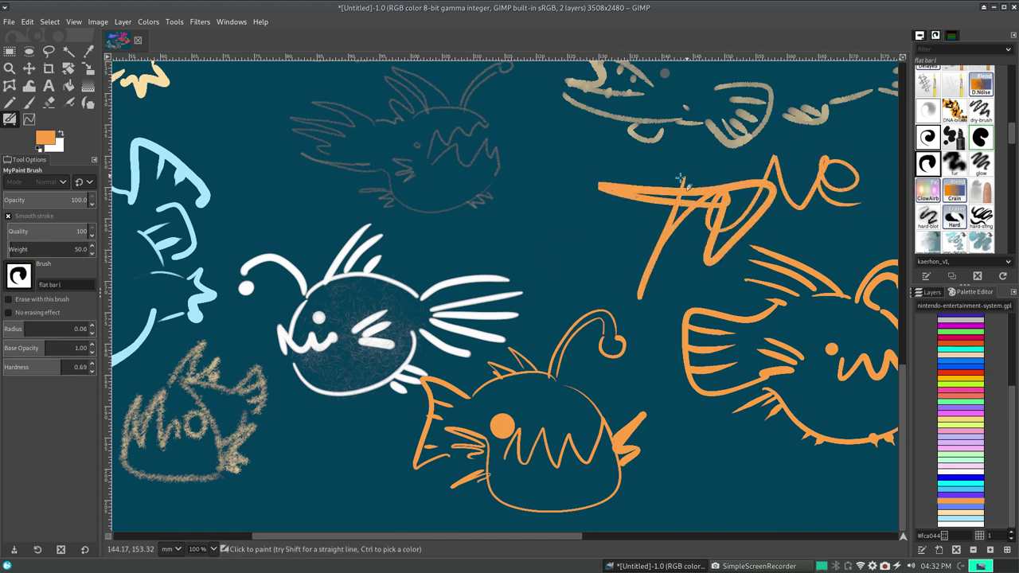
key(ctrl+z)
key(ctrl+z)
key(ctrl+z)
drag(629, 184, 641, 225)
key(ctrl+z)
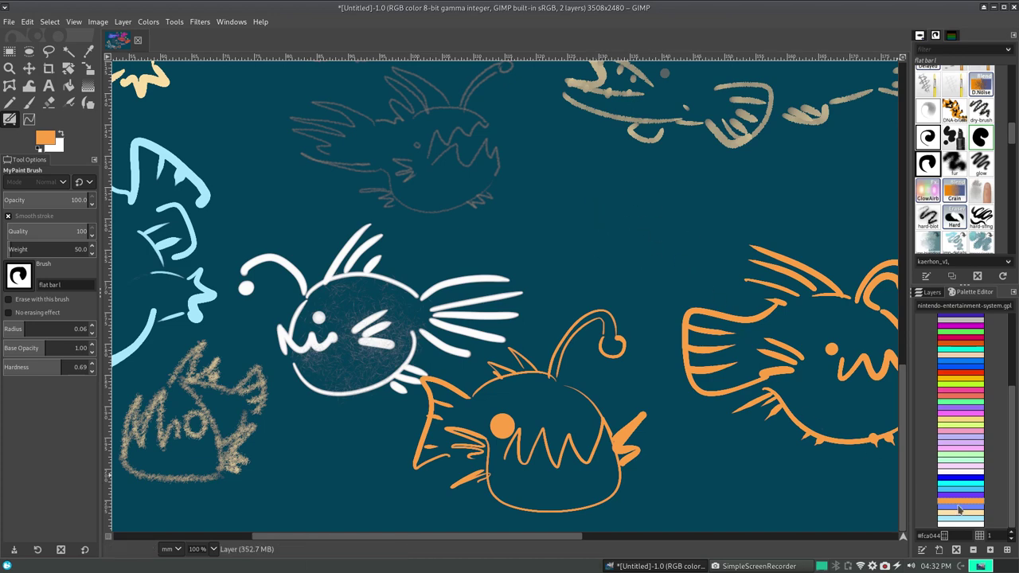
- Try light peach, then light blue as paint colour, undoing the test strokes
click(961, 514)
drag(564, 191, 631, 212)
key(ctrl+z)
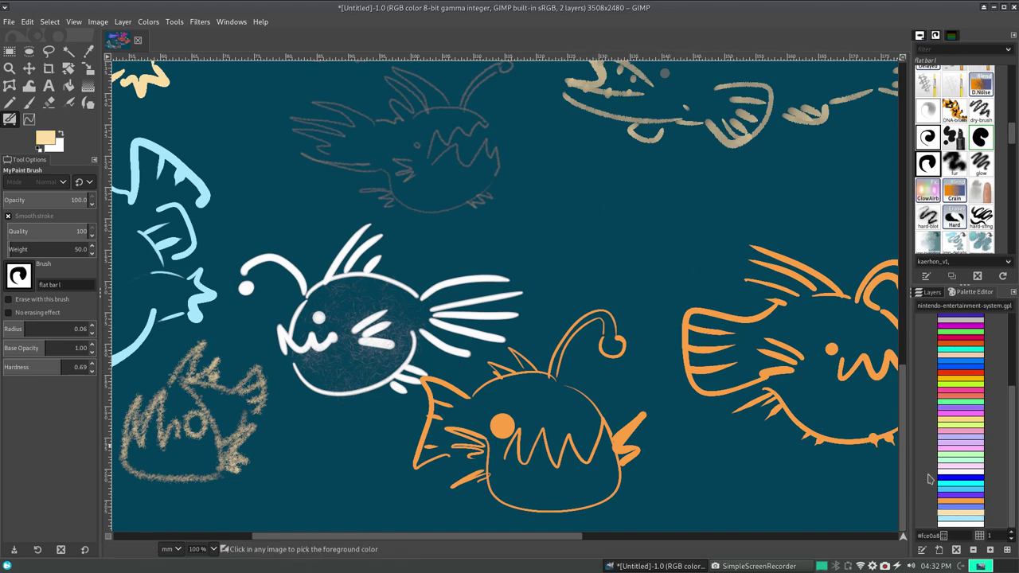
click(960, 518)
drag(573, 183, 678, 200)
key(ctrl+z)
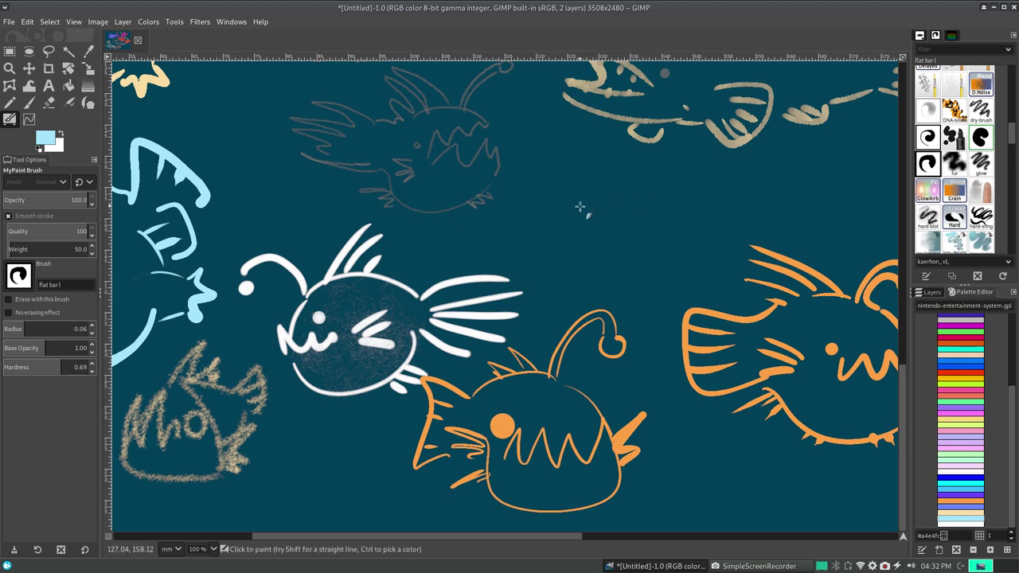
- Sketch the new fish's light-blue zigzag teeth, redoing failed attempts
drag(566, 188, 671, 213)
key(ctrl+z)
mouse_move(563, 224)
mouse_down()
mouse_move(585, 186)
mouse_move(595, 240)
mouse_move(647, 239)
mouse_move(660, 204)
mouse_up()
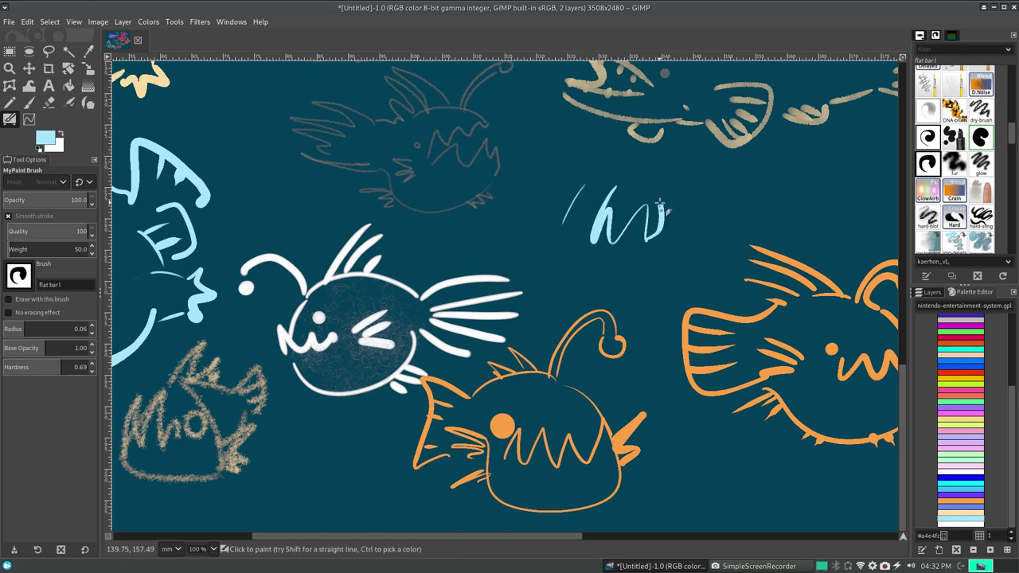
key(ctrl+z)
key(ctrl+z)
mouse_move(575, 236)
mouse_down()
mouse_move(597, 186)
mouse_move(618, 223)
mouse_move(637, 229)
mouse_move(660, 194)
mouse_move(687, 201)
mouse_up()
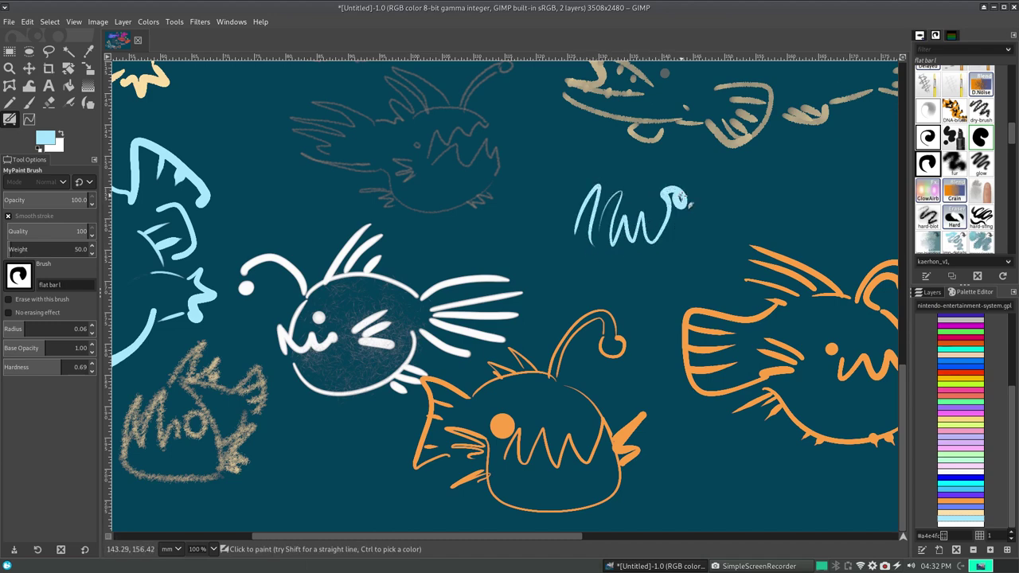
mouse_move(585, 236)
mouse_down()
mouse_move(629, 278)
mouse_move(729, 231)
mouse_up()
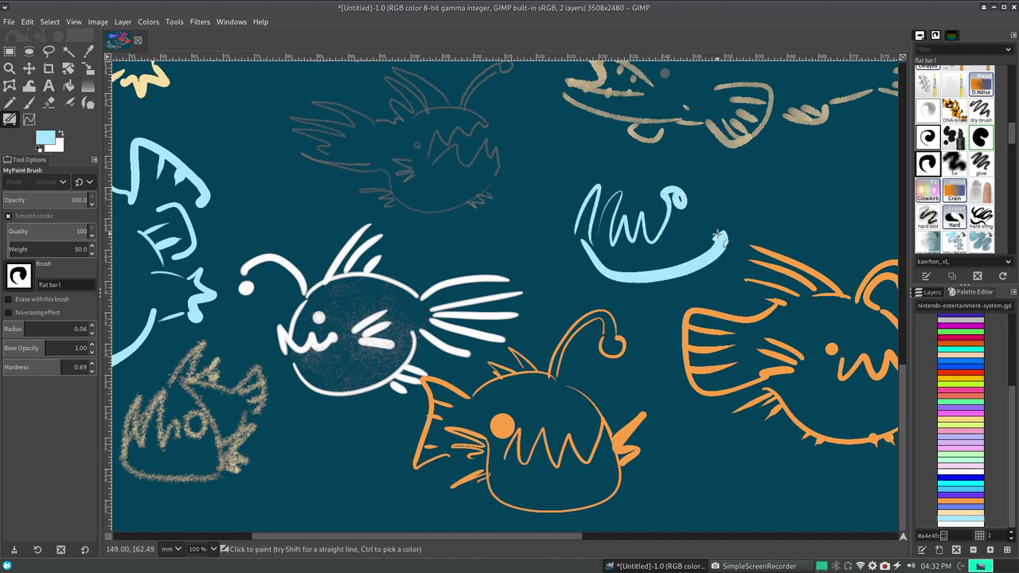
key(ctrl+z)
- Add the curved lower jaw, tail fin, back line and a second fin
mouse_move(575, 258)
mouse_down()
mouse_move(733, 225)
mouse_move(776, 164)
mouse_move(745, 237)
mouse_move(777, 195)
mouse_up()
drag(739, 226, 774, 203)
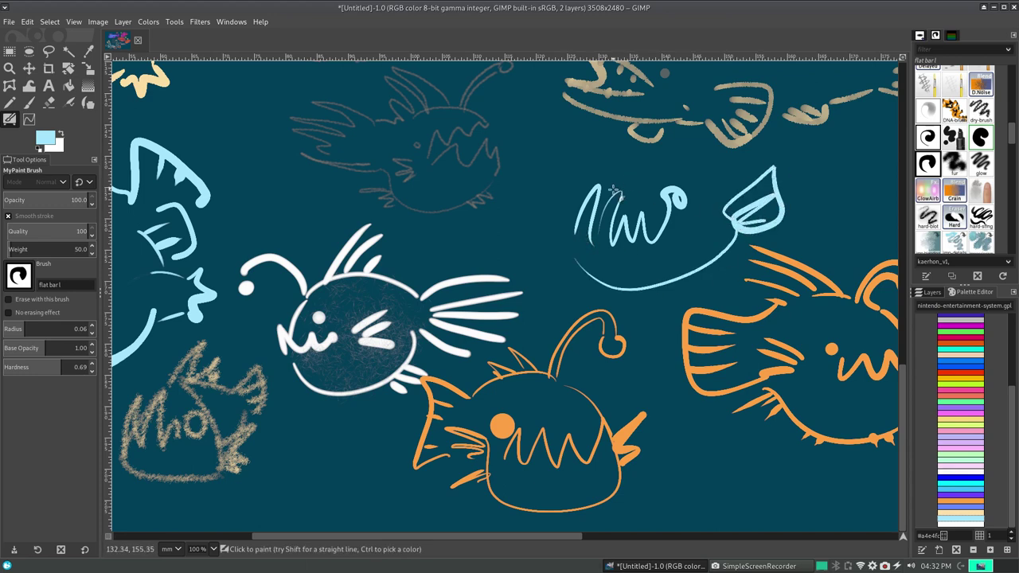
drag(612, 189, 752, 171)
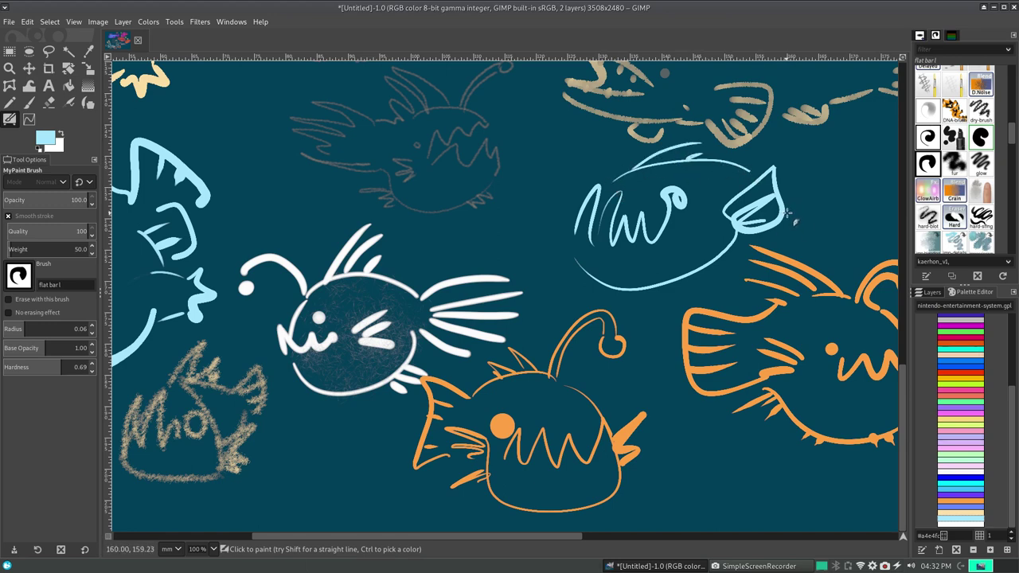
key(ctrl+z)
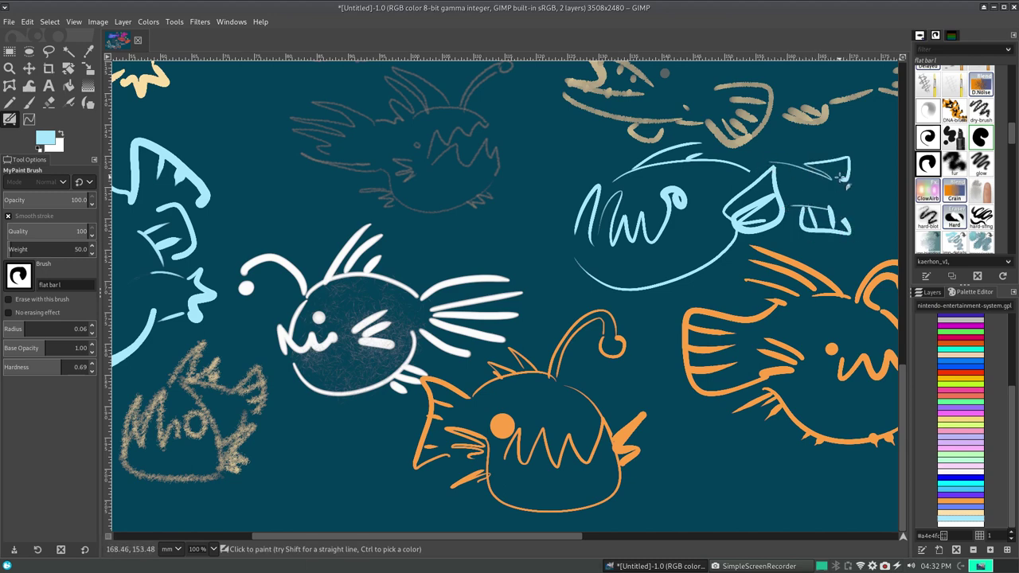
drag(845, 180, 877, 220)
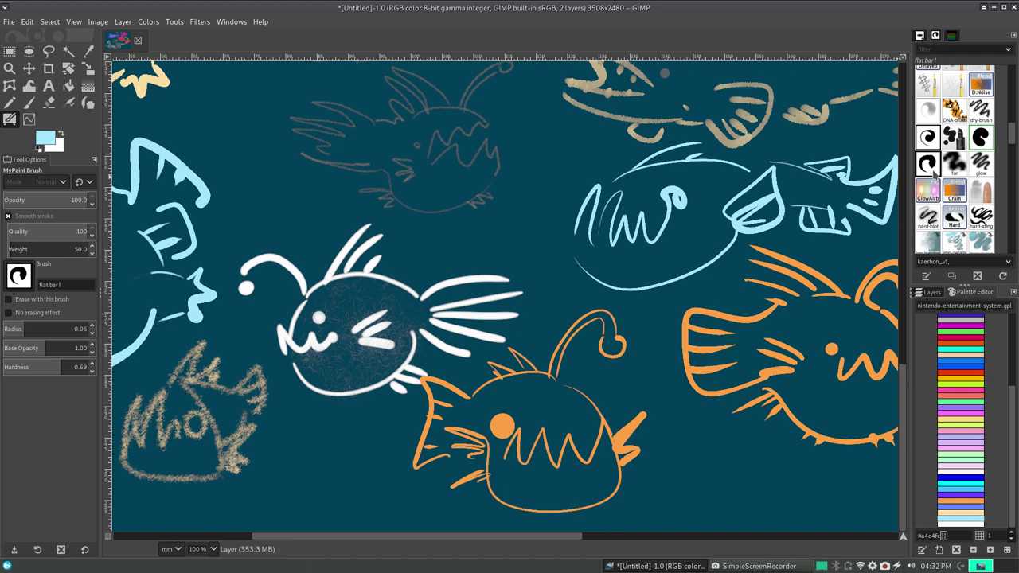
- Test the fur and glow brushes with strokes, undoing each, ending on glow
click(983, 164)
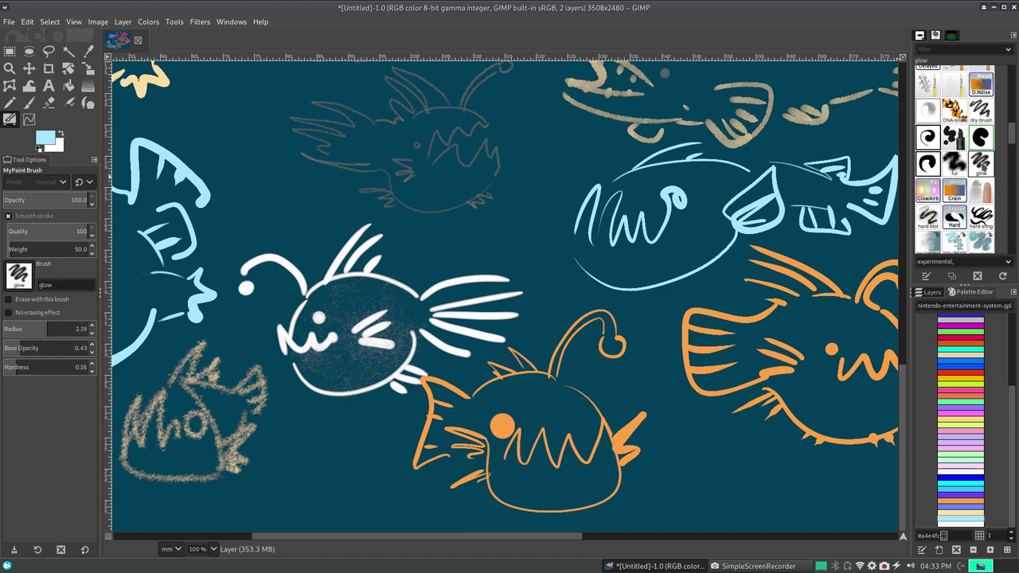
click(955, 164)
drag(522, 199, 582, 352)
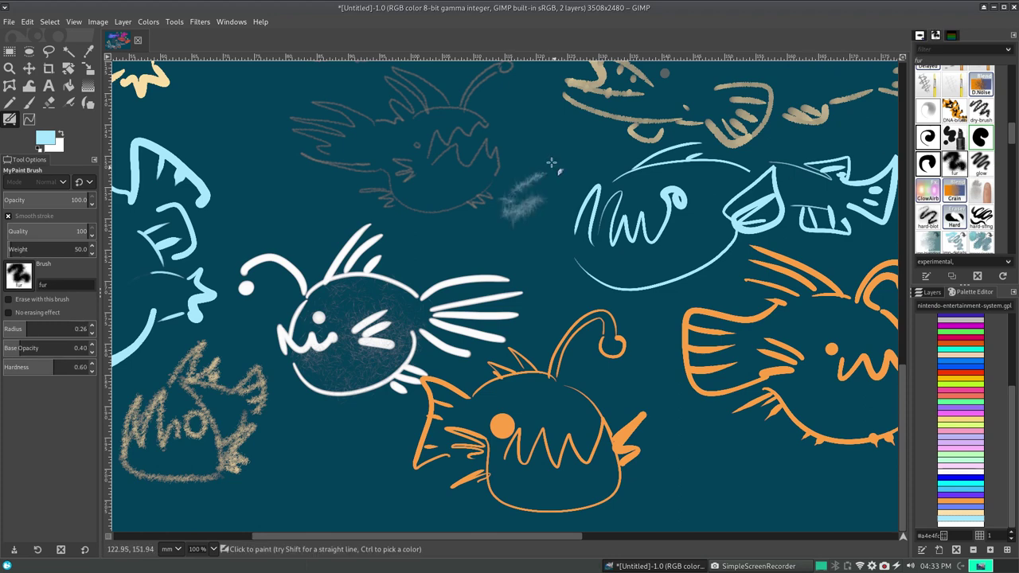
key(ctrl+z)
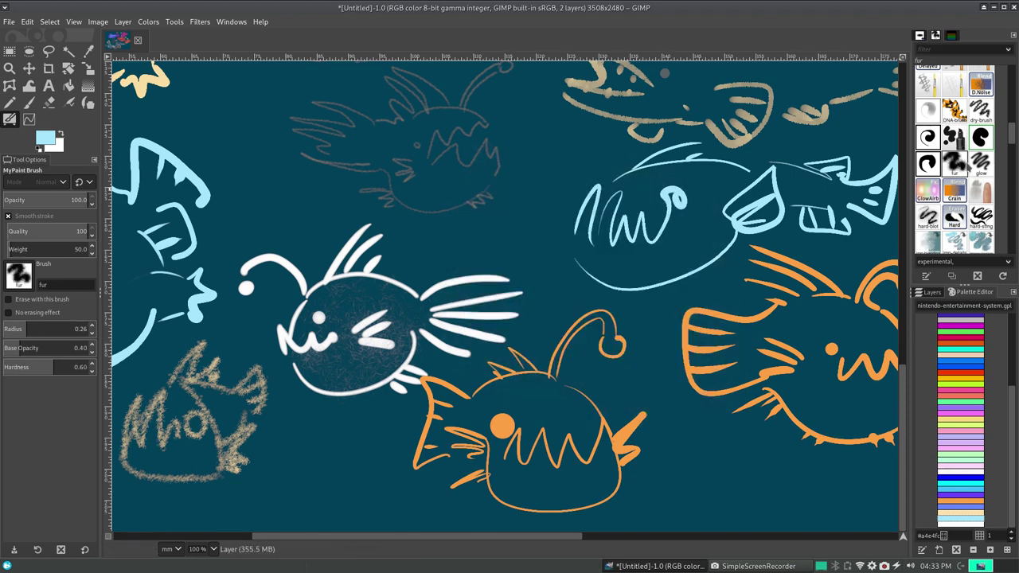
mouse_move(658, 252)
mouse_down()
mouse_move(644, 344)
mouse_move(653, 238)
mouse_up()
key(ctrl+z)
key(ctrl+z)
click(982, 164)
mouse_move(554, 283)
mouse_down()
mouse_move(633, 306)
mouse_move(681, 482)
mouse_up()
key(ctrl+z)
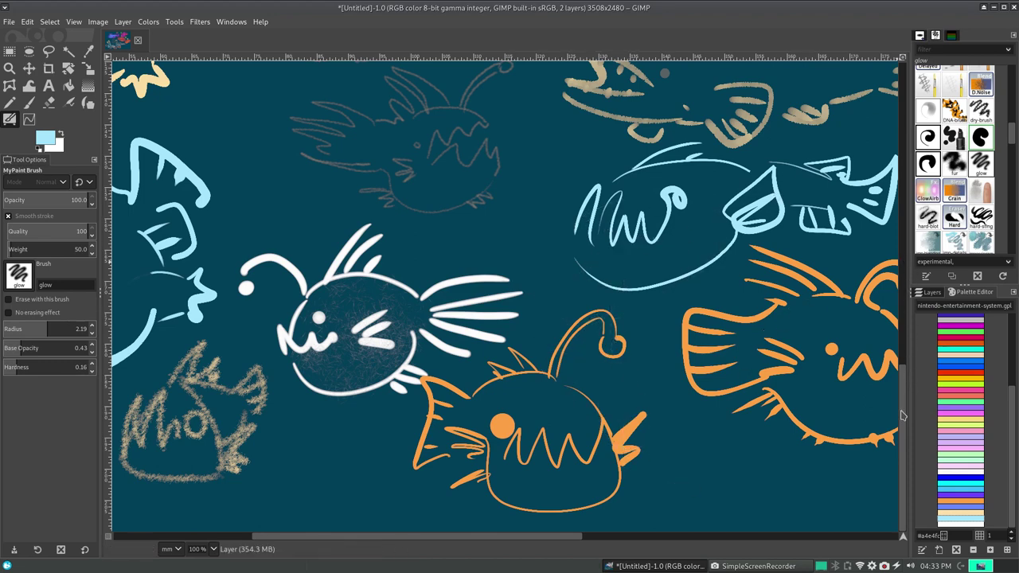
- Draw a glowing anglerfish at lower left with belly curve, zigzag teeth and lure
scroll(569, 539, left, 5)
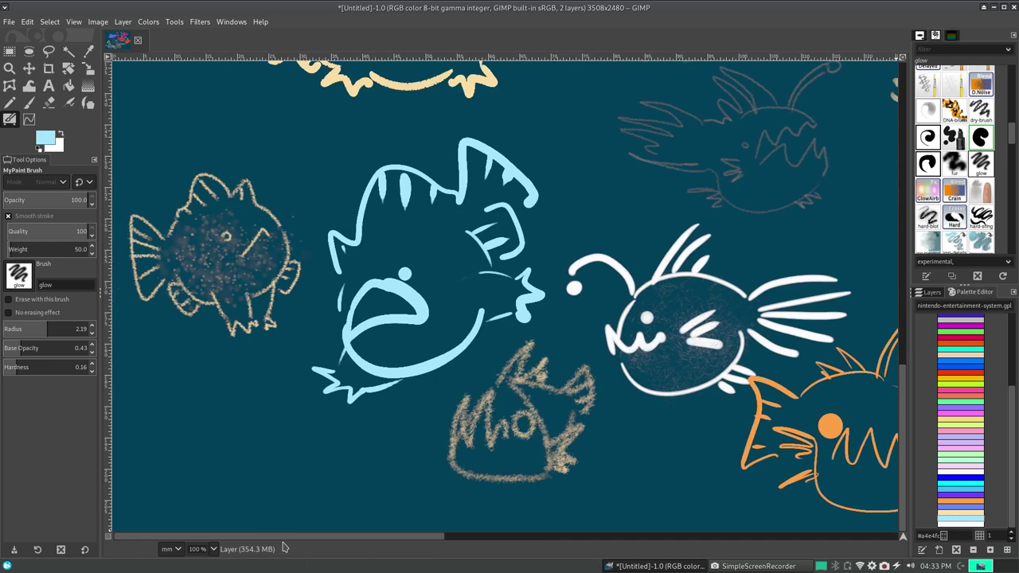
mouse_move(201, 436)
mouse_down()
mouse_move(268, 466)
mouse_move(208, 430)
mouse_move(301, 460)
mouse_up()
key(ctrl+z)
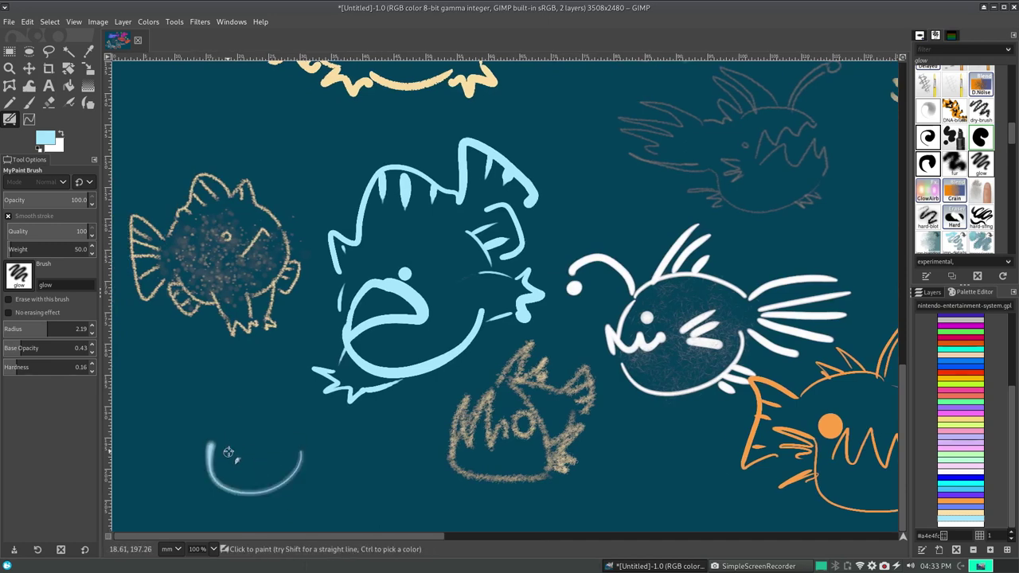
mouse_move(228, 452)
mouse_down()
mouse_move(275, 436)
mouse_move(297, 443)
mouse_up()
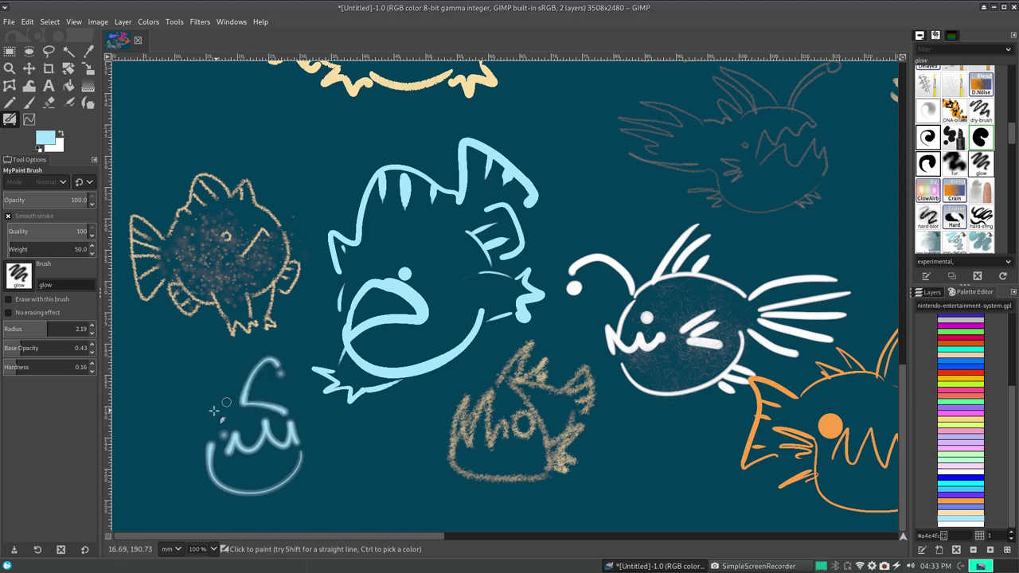
drag(235, 402, 185, 386)
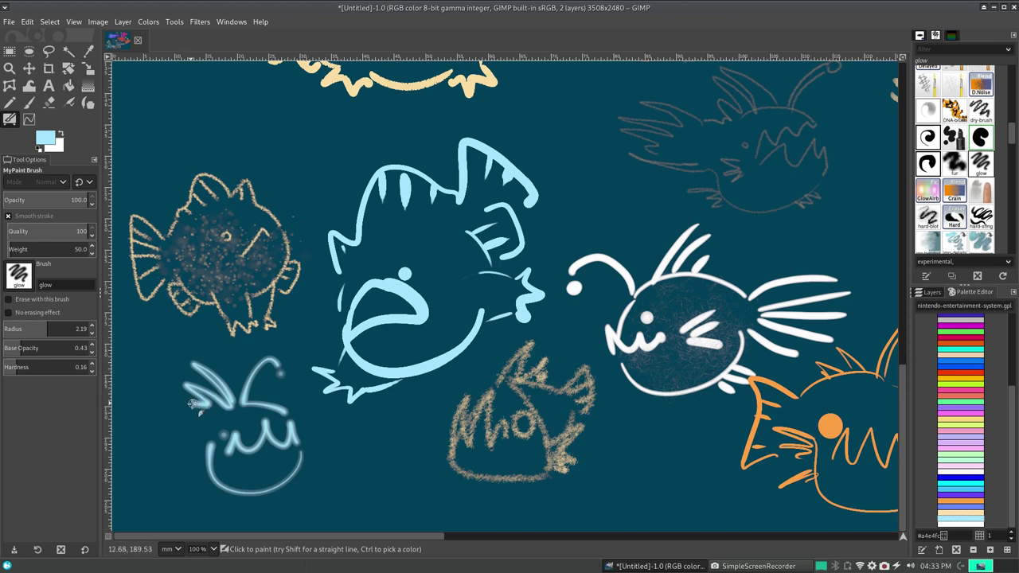
mouse_move(141, 434)
mouse_down()
mouse_move(185, 426)
mouse_move(138, 426)
mouse_up()
key(ctrl+z)
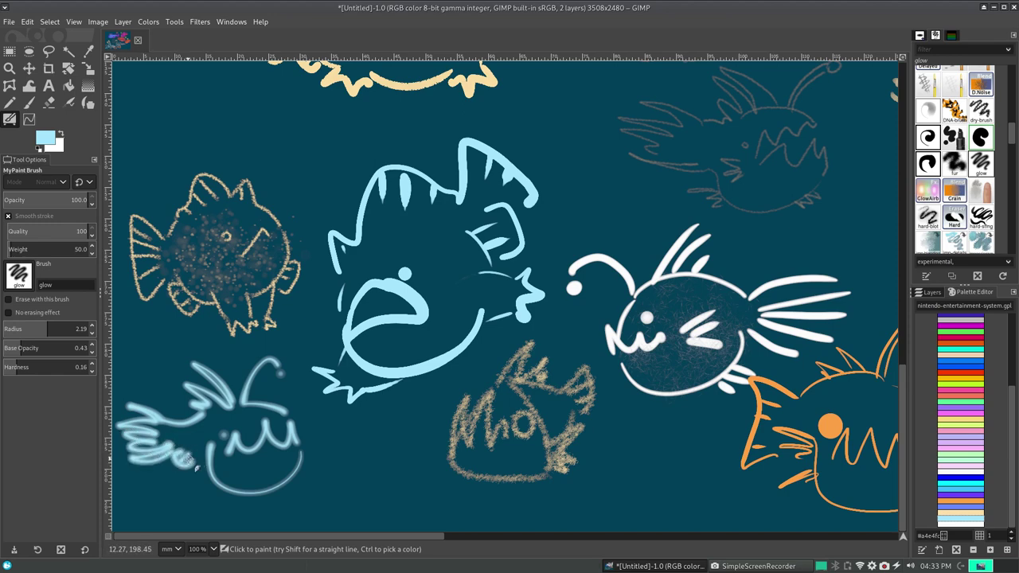
key(ctrl+z)
key(ctrl+z)
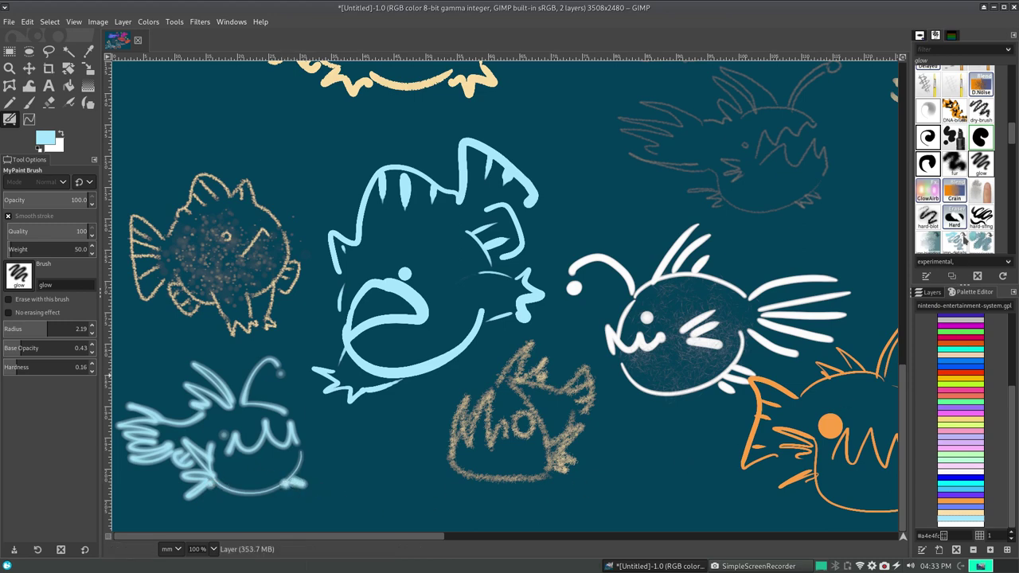
- Try grainy blending and glow airbrush strokes on the anglerfish, undoing them
click(981, 191)
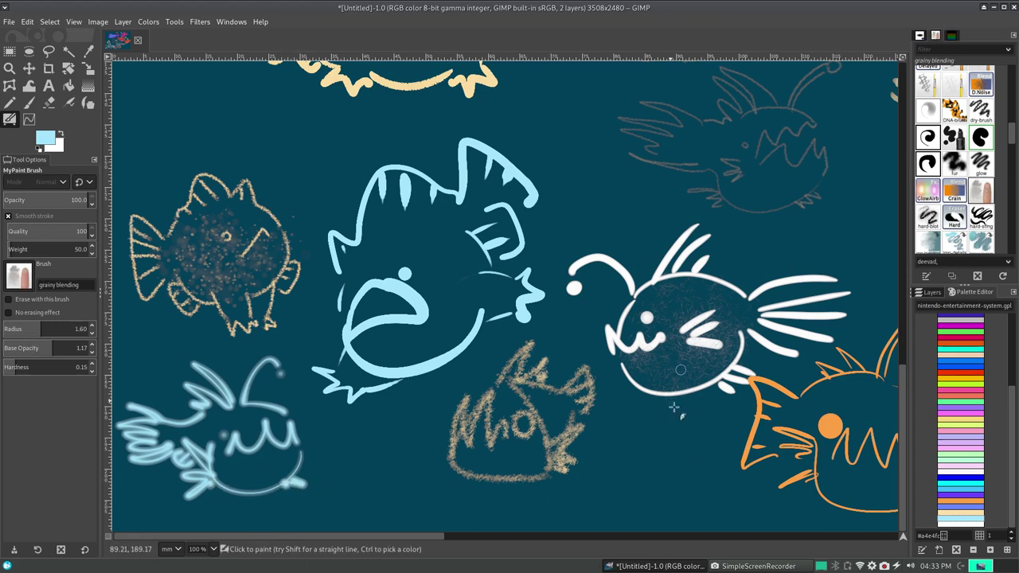
mouse_move(717, 351)
mouse_down()
mouse_move(605, 430)
mouse_move(547, 393)
mouse_up()
mouse_move(481, 481)
mouse_down()
mouse_move(429, 469)
mouse_move(502, 462)
mouse_move(525, 494)
mouse_move(596, 402)
mouse_up()
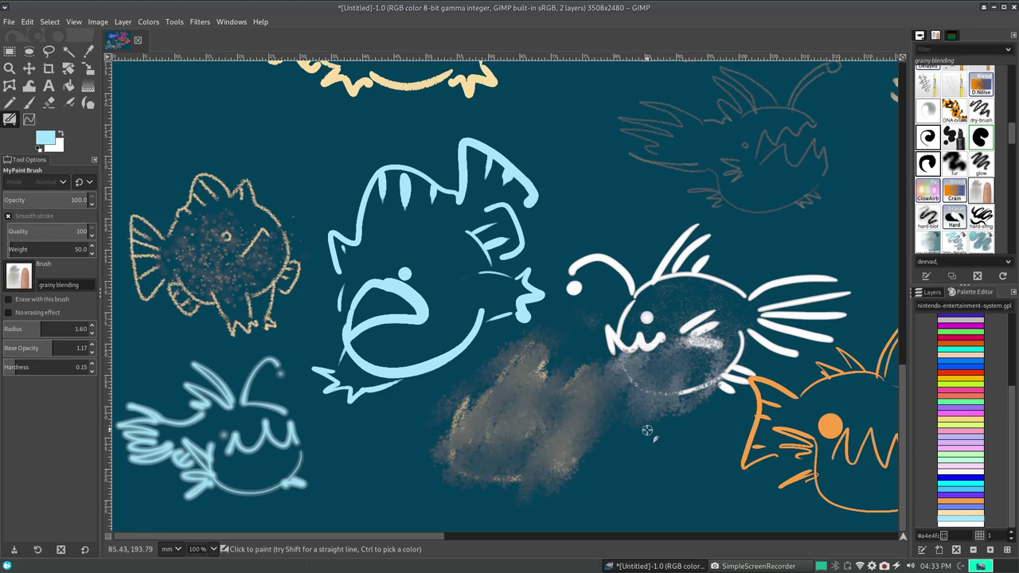
key(ctrl+z)
key(ctrl+z)
key(ctrl+z)
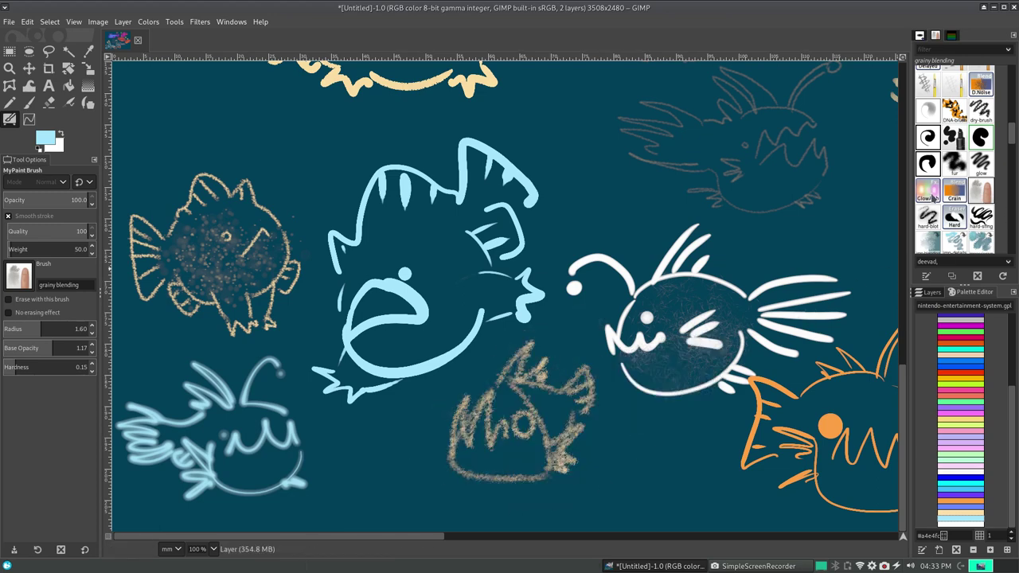
click(928, 191)
mouse_move(606, 398)
mouse_down()
mouse_move(682, 433)
mouse_move(661, 478)
mouse_move(780, 334)
mouse_move(499, 303)
mouse_up()
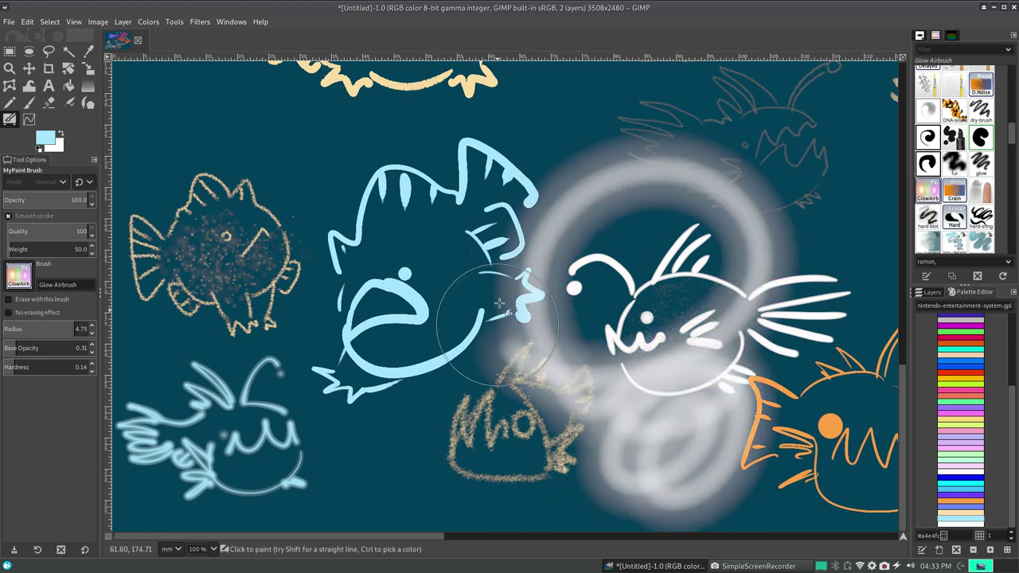
key(ctrl+z)
key(ctrl+z)
key(ctrl+z)
key(ctrl+z)
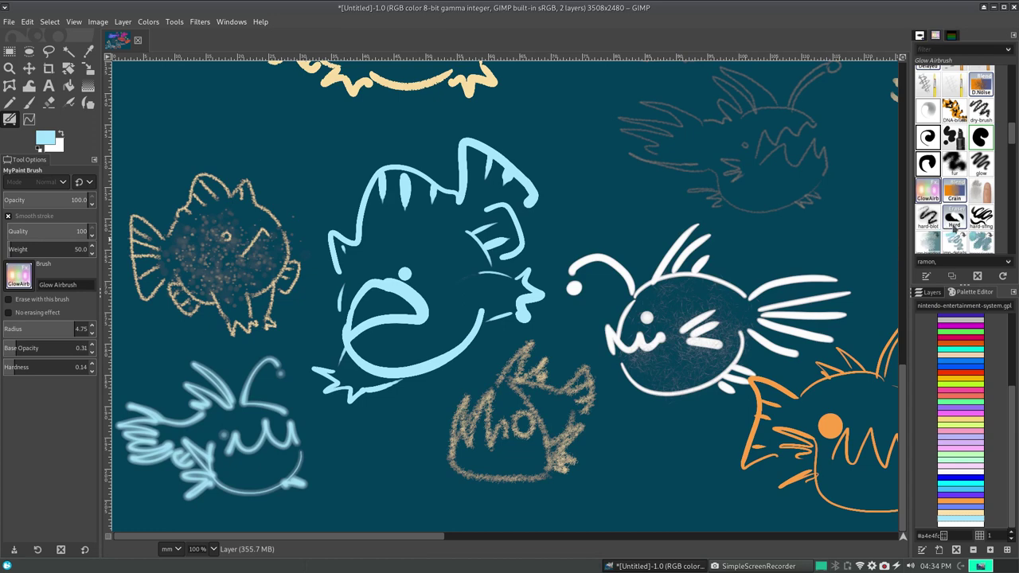
- Test the hard sting brush with light-blue strokes around the anglerfish, then undo
click(981, 217)
drag(626, 266, 651, 211)
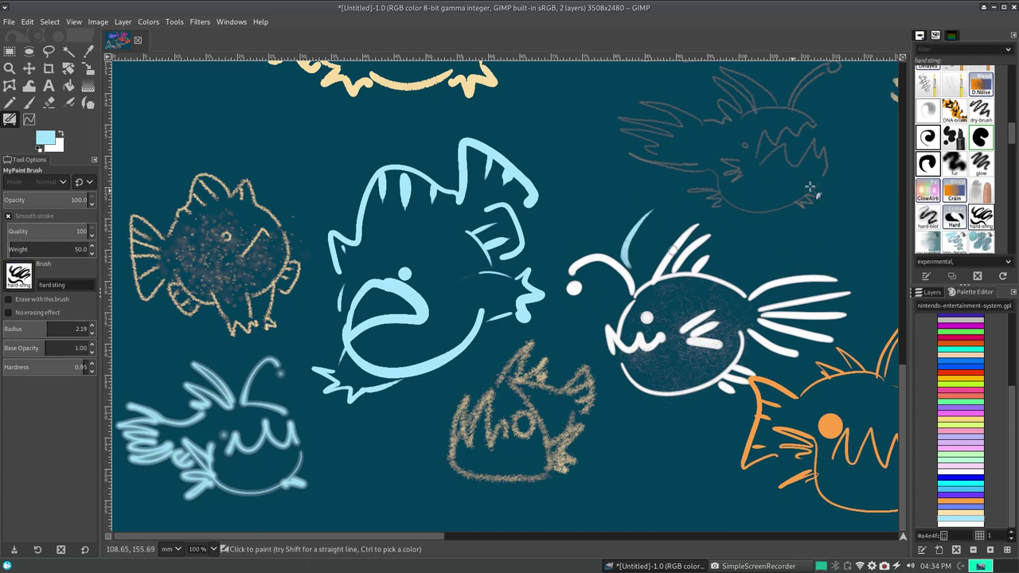
key(ctrl+z)
drag(596, 376, 637, 334)
drag(609, 394, 649, 350)
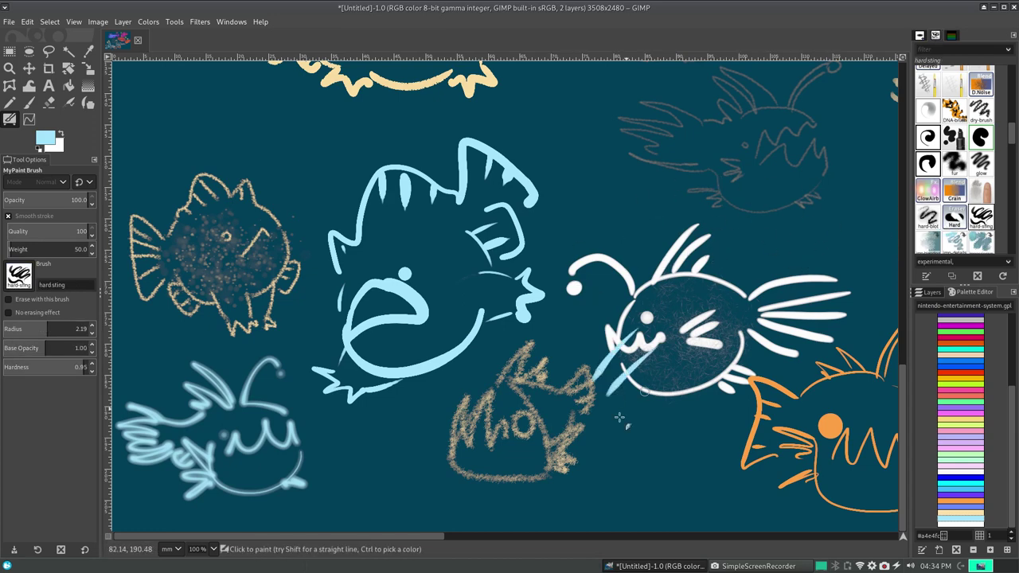
drag(596, 460, 645, 414)
drag(598, 494, 623, 475)
key(ctrl+z)
key(ctrl+z)
key(ctrl+z)
key(ctrl+z)
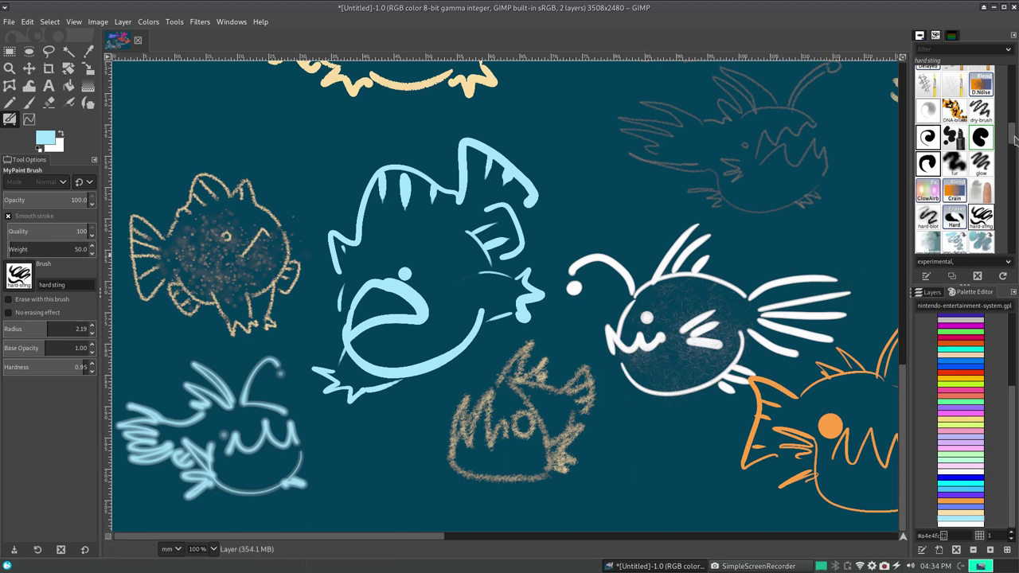
- Select the imp blending brush and undo its trial splatter
mouse_move(1015, 139)
mouse_down()
mouse_move(1012, 159)
mouse_move(1012, 150)
mouse_up()
click(928, 83)
mouse_move(728, 271)
mouse_down()
mouse_move(673, 359)
mouse_move(701, 374)
mouse_up()
key(ctrl+z)
- Test an imp blending speckle stroke on the large blue fish, then undo it
scroll(902, 379, up, 1)
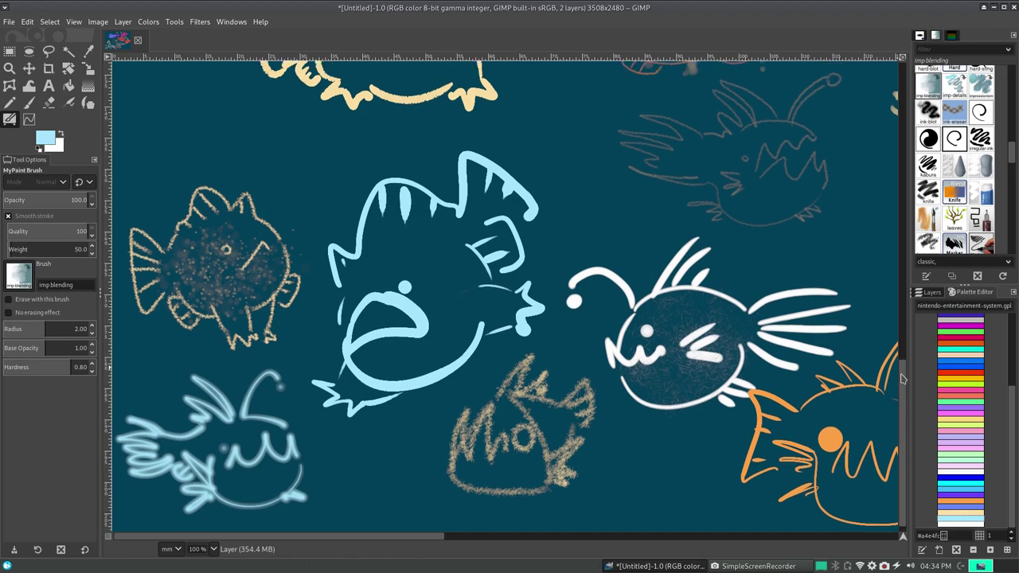
drag(903, 379, 876, 120)
mouse_move(517, 350)
mouse_down()
mouse_move(559, 391)
mouse_move(581, 358)
mouse_up()
key(ctrl+z)
drag(434, 541, 753, 540)
- Repaint the purple fish with magenta speckles and speckle the red-orange fish's belly
mouse_move(549, 279)
mouse_down()
mouse_move(705, 293)
mouse_move(597, 274)
mouse_move(773, 284)
mouse_move(760, 290)
mouse_up()
mouse_move(685, 338)
mouse_down()
mouse_move(784, 283)
mouse_move(573, 255)
mouse_move(709, 291)
mouse_move(632, 241)
mouse_move(724, 238)
mouse_up()
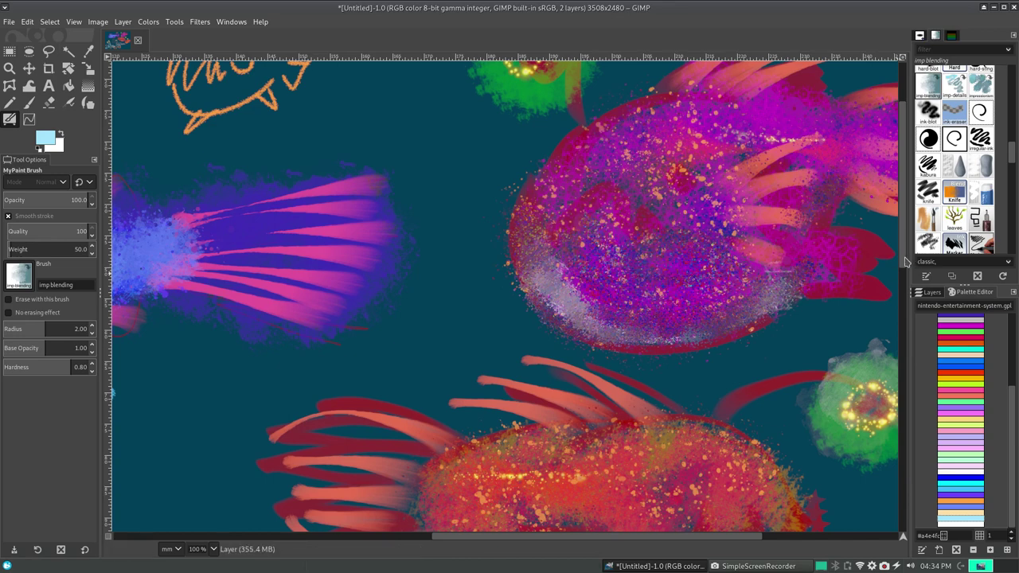
scroll(905, 261, down, 5)
scroll(797, 318, down, 1)
mouse_move(513, 312)
mouse_down()
mouse_move(610, 387)
mouse_move(649, 396)
mouse_move(766, 274)
mouse_move(591, 362)
mouse_move(637, 334)
mouse_move(669, 287)
mouse_move(557, 302)
mouse_move(542, 270)
mouse_move(531, 306)
mouse_move(541, 247)
mouse_move(422, 227)
mouse_move(590, 155)
mouse_move(637, 151)
mouse_move(561, 163)
mouse_move(717, 176)
mouse_move(597, 207)
mouse_move(623, 265)
mouse_move(713, 267)
mouse_move(796, 207)
mouse_move(757, 210)
mouse_up()
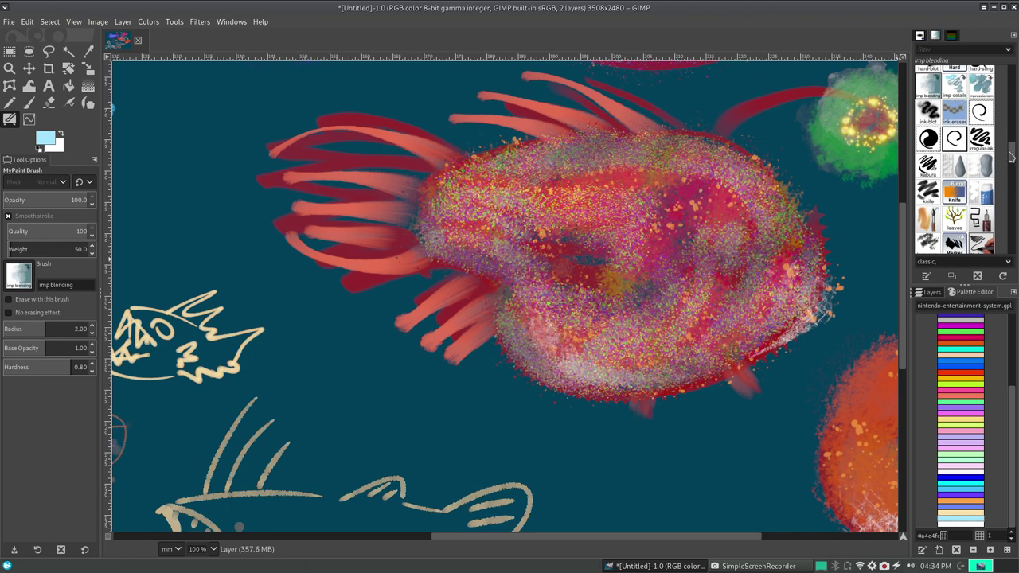
scroll(1011, 156, up, 2)
click(981, 137)
drag(728, 239, 785, 191)
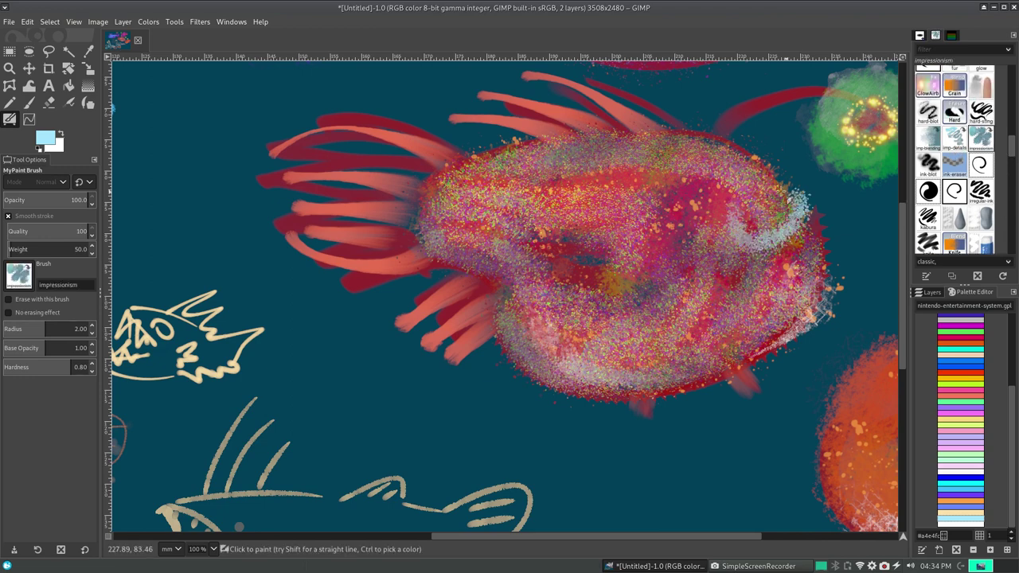
drag(808, 239, 765, 302)
key(ctrl+z)
click(929, 163)
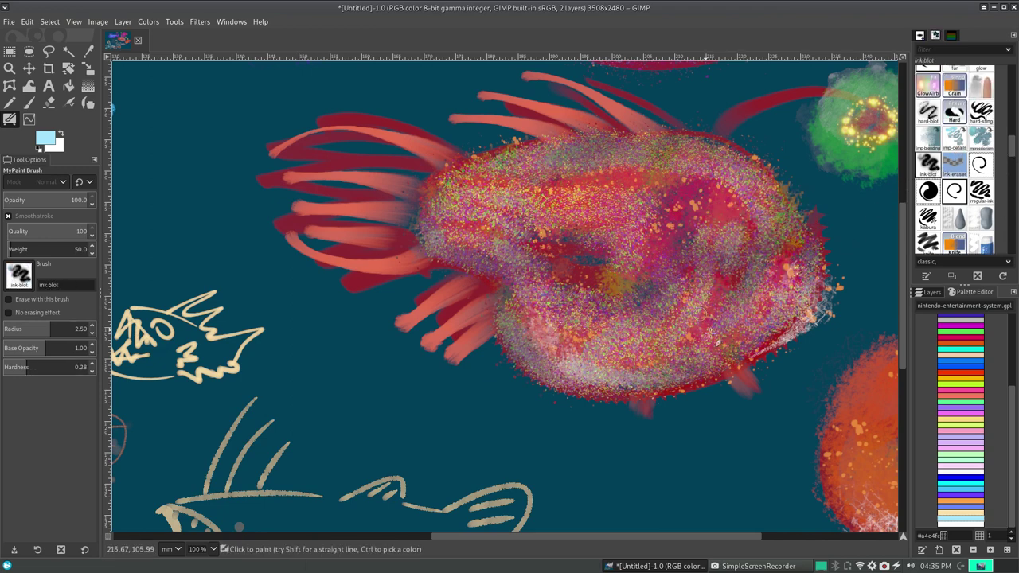
mouse_move(717, 342)
mouse_down()
mouse_move(660, 432)
mouse_move(582, 435)
mouse_move(630, 381)
mouse_move(568, 455)
mouse_move(467, 421)
mouse_up()
key(ctrl+z)
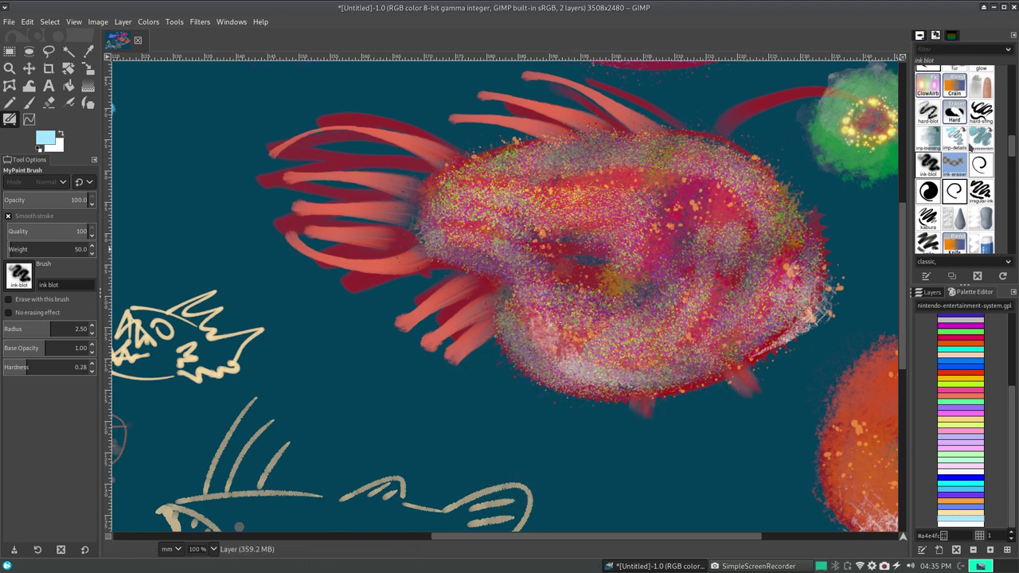
click(981, 137)
mouse_move(589, 382)
mouse_down()
mouse_move(677, 434)
mouse_move(705, 418)
mouse_move(684, 486)
mouse_up()
key(ctrl+z)
click(928, 165)
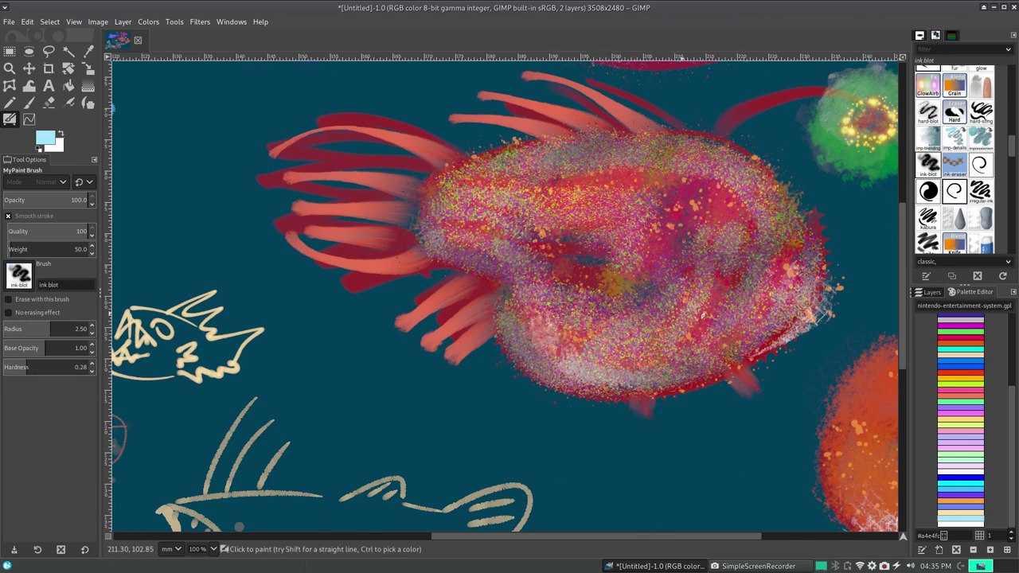
click(955, 165)
drag(695, 277, 753, 269)
mouse_move(695, 319)
mouse_down()
mouse_move(784, 287)
mouse_move(600, 246)
mouse_move(700, 279)
mouse_move(752, 236)
mouse_up()
key(ctrl+z)
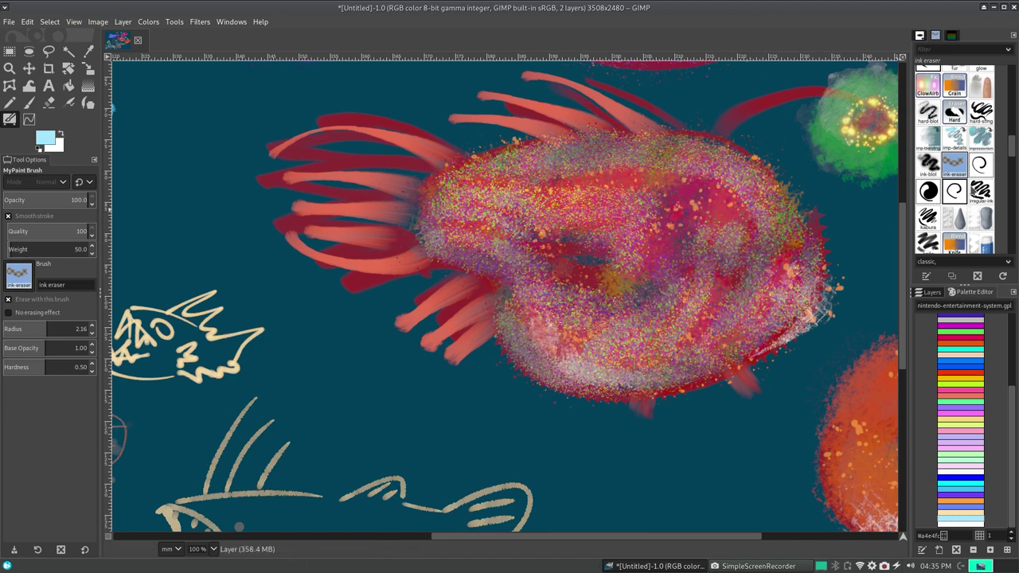
click(981, 165)
mouse_move(653, 318)
mouse_down()
mouse_move(555, 439)
mouse_move(478, 459)
mouse_move(448, 328)
mouse_move(573, 367)
mouse_move(687, 462)
mouse_move(792, 276)
mouse_move(806, 216)
mouse_move(760, 446)
mouse_move(614, 504)
mouse_move(671, 463)
mouse_move(661, 510)
mouse_up()
key(ctrl+z)
click(929, 191)
mouse_move(676, 442)
mouse_down()
mouse_move(701, 478)
mouse_move(490, 314)
mouse_move(688, 438)
mouse_move(346, 414)
mouse_move(550, 339)
mouse_move(706, 348)
mouse_up()
key(ctrl+z)
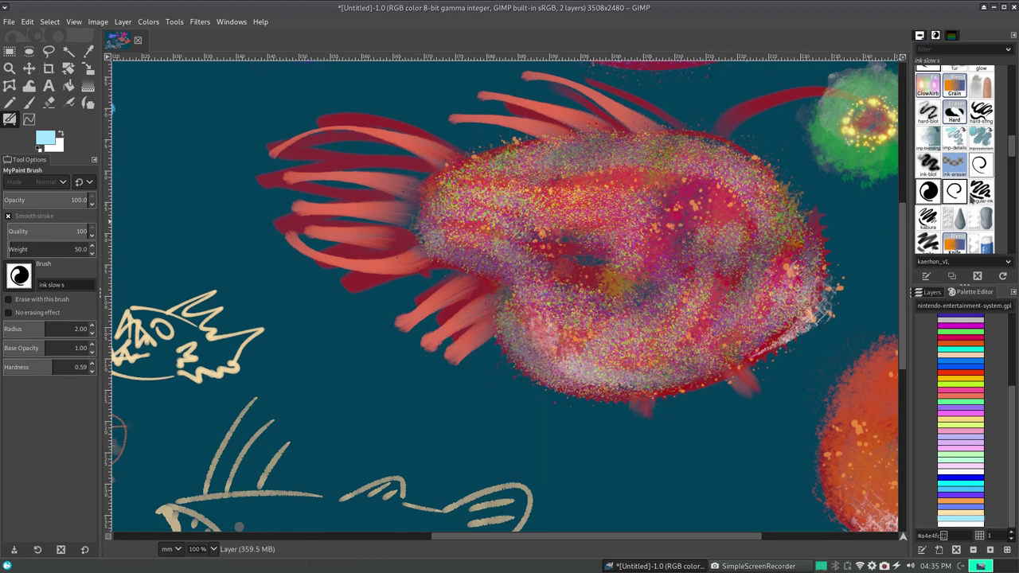
click(980, 193)
mouse_move(721, 382)
mouse_down()
mouse_move(557, 342)
mouse_move(374, 375)
mouse_move(382, 362)
mouse_move(589, 437)
mouse_move(753, 474)
mouse_move(845, 331)
mouse_up()
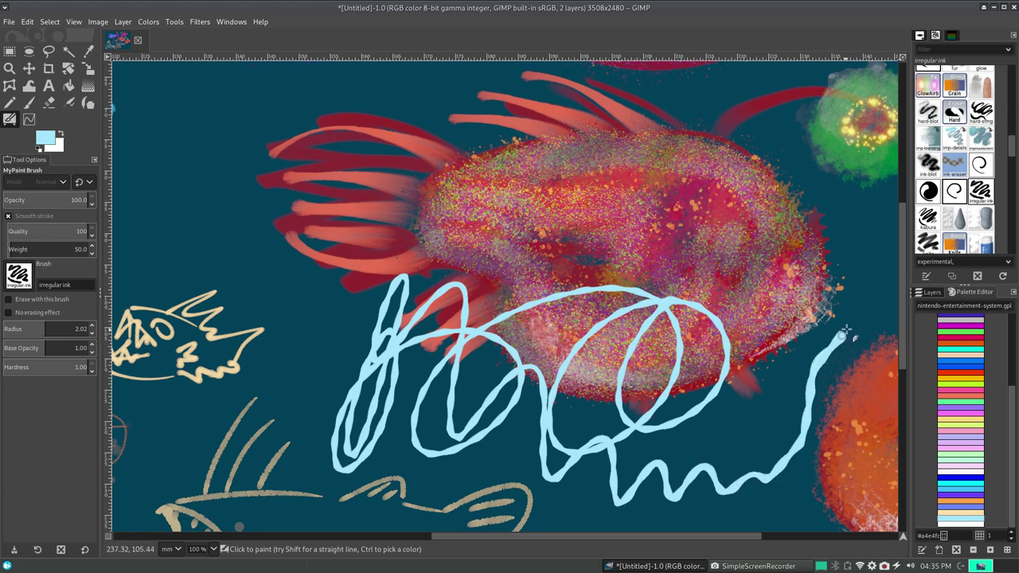
key(ctrl+z)
click(930, 219)
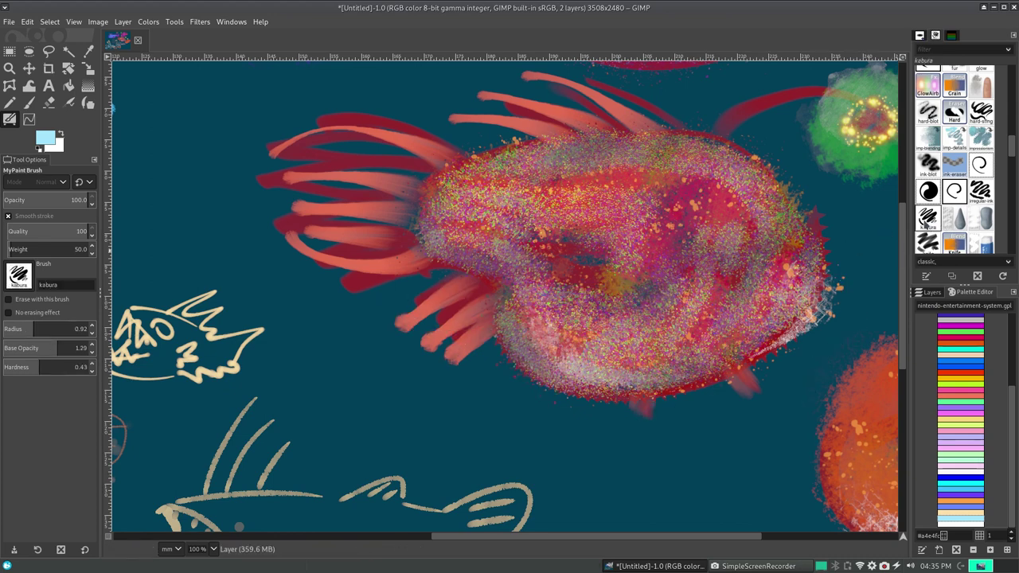
mouse_move(706, 319)
mouse_down()
mouse_move(746, 363)
mouse_move(422, 389)
mouse_move(478, 414)
mouse_move(628, 519)
mouse_move(748, 435)
mouse_up()
key(ctrl+z)
drag(648, 505, 842, 387)
key(ctrl+z)
mouse_move(621, 482)
mouse_down()
mouse_move(682, 436)
mouse_move(771, 403)
mouse_up()
mouse_move(749, 431)
mouse_down()
mouse_move(654, 480)
mouse_move(776, 438)
mouse_up()
drag(692, 509, 796, 478)
key(ctrl+z)
key(ctrl+z)
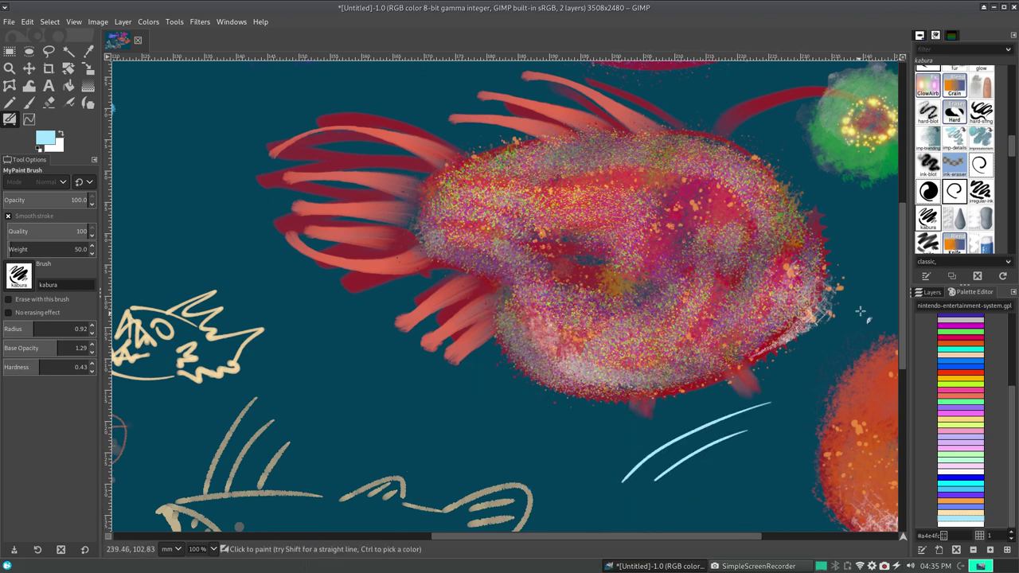
key(ctrl+z)
key(ctrl+z)
click(954, 218)
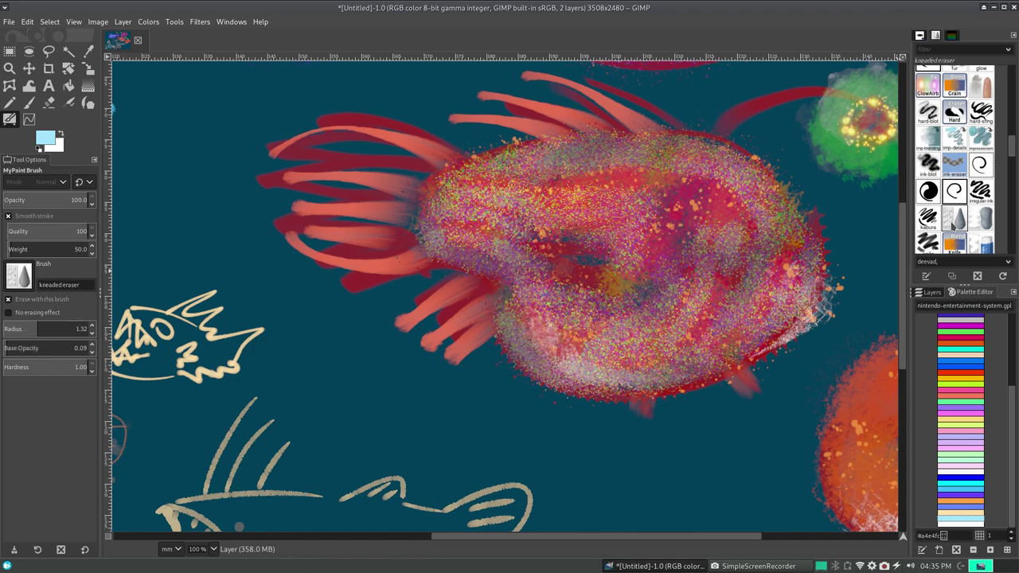
mouse_move(601, 398)
mouse_down()
mouse_move(618, 412)
mouse_move(665, 392)
mouse_up()
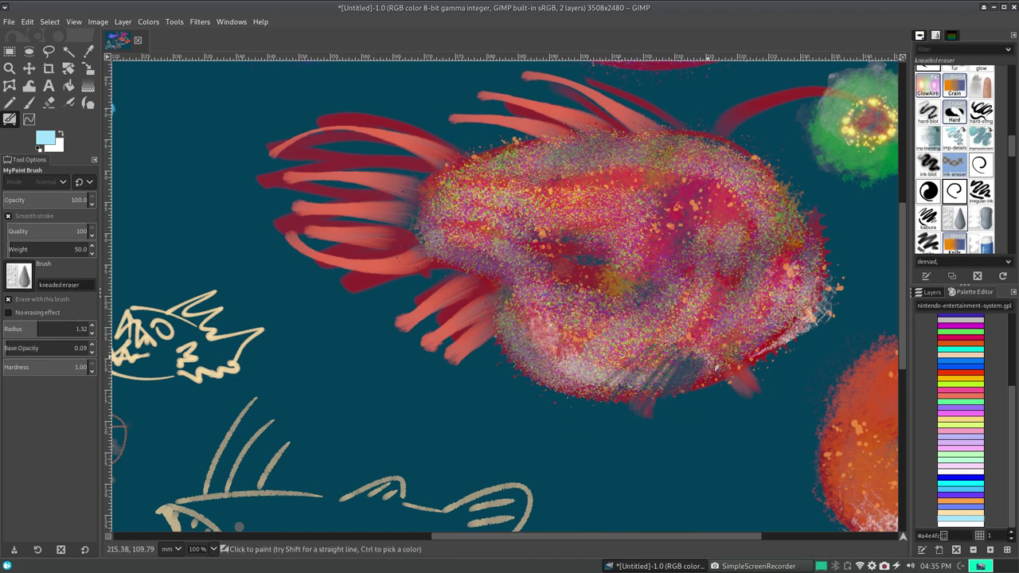
key(ctrl+z)
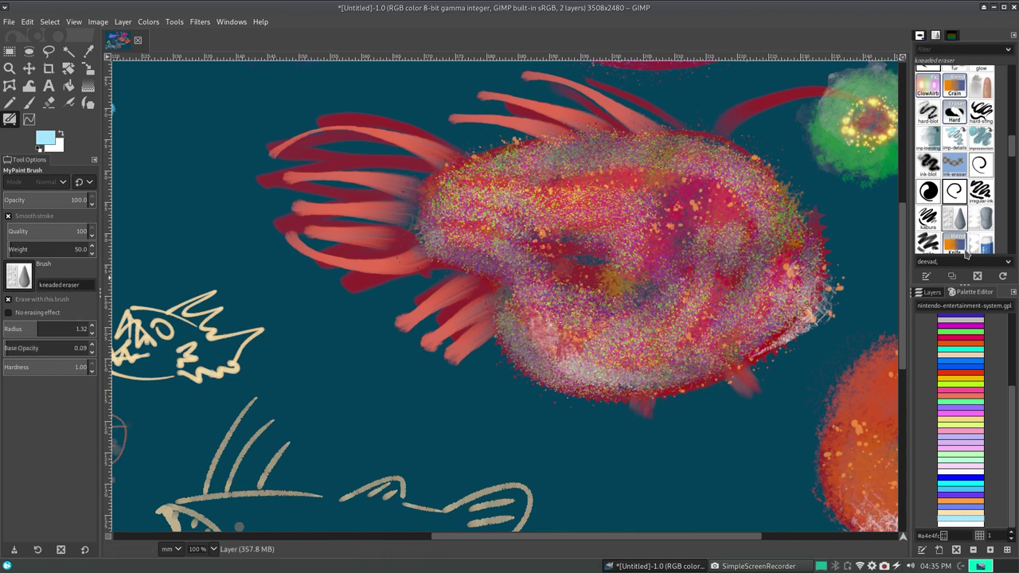
click(980, 217)
mouse_move(661, 387)
mouse_down()
mouse_move(717, 350)
mouse_move(773, 335)
mouse_up()
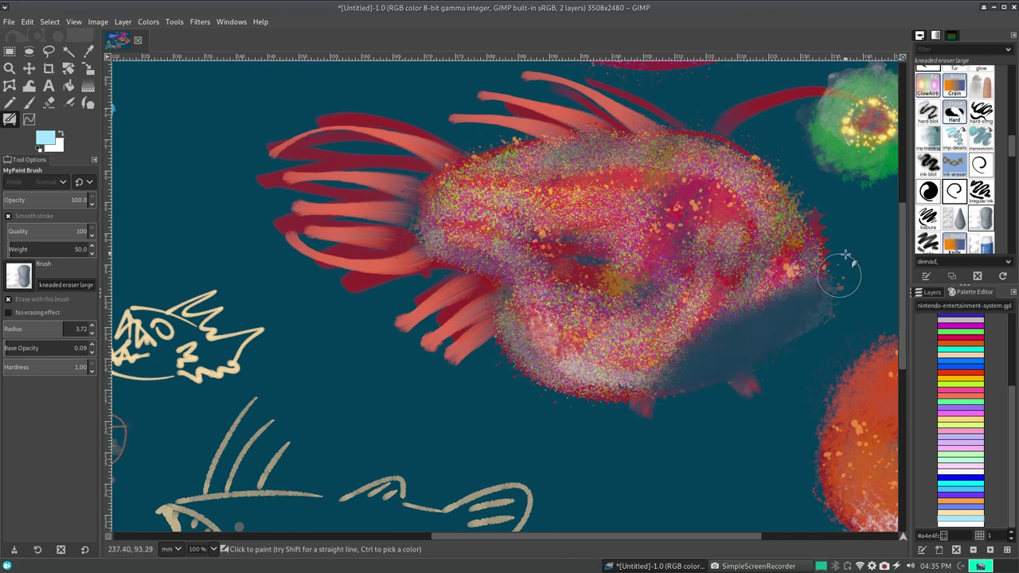
key(ctrl+z)
click(927, 238)
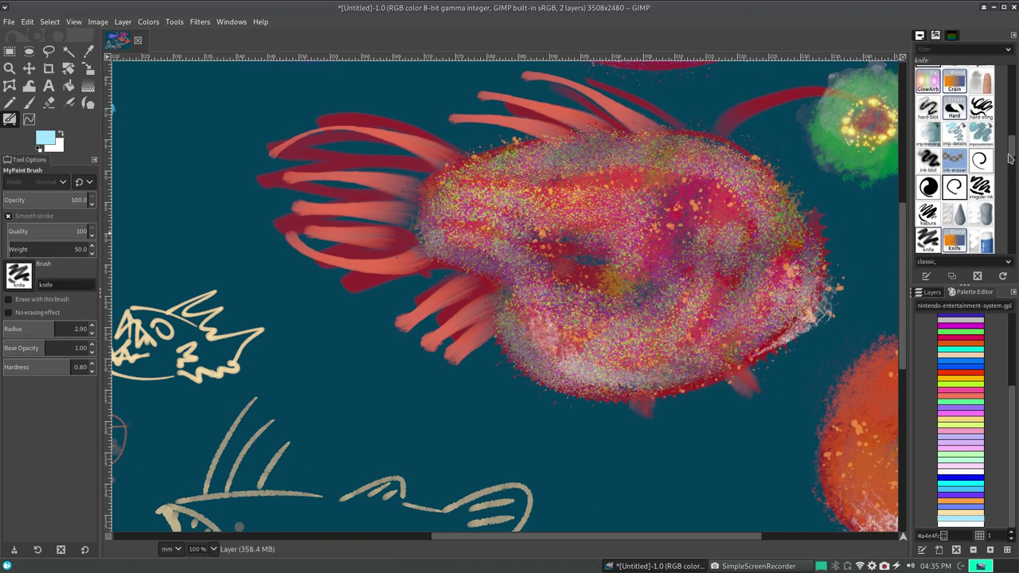
drag(1013, 154, 1011, 179)
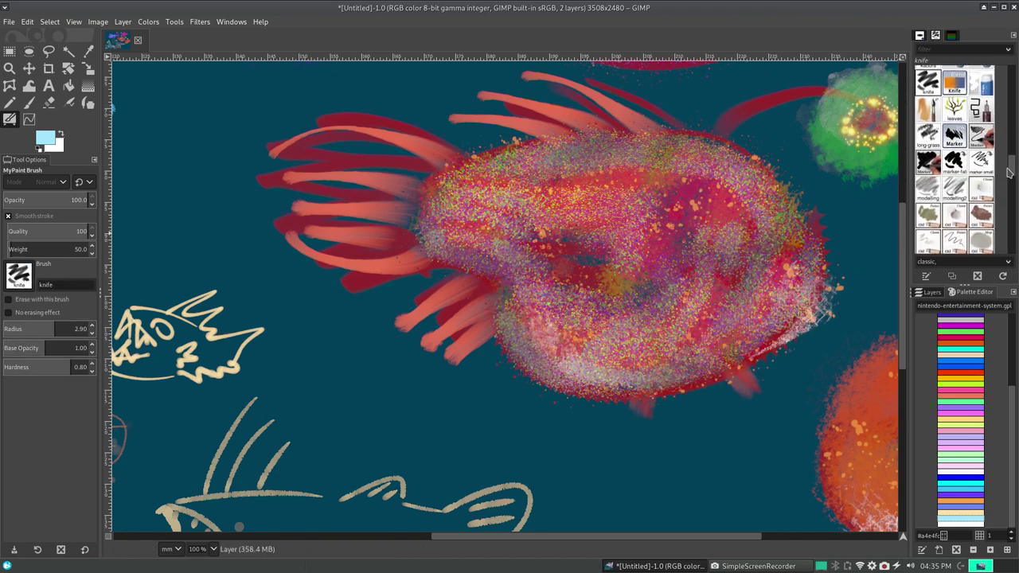
mouse_move(702, 277)
mouse_down()
mouse_move(683, 336)
mouse_move(741, 398)
mouse_up()
key(ctrl+z)
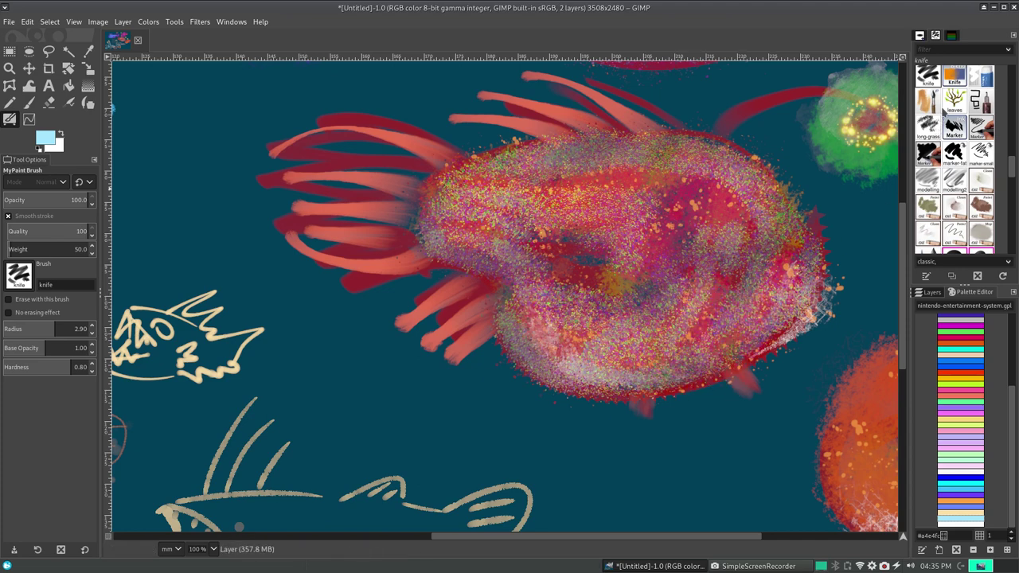
click(959, 84)
mouse_move(797, 223)
mouse_down()
mouse_move(764, 243)
mouse_move(717, 358)
mouse_move(554, 244)
mouse_move(443, 205)
mouse_move(374, 223)
mouse_up()
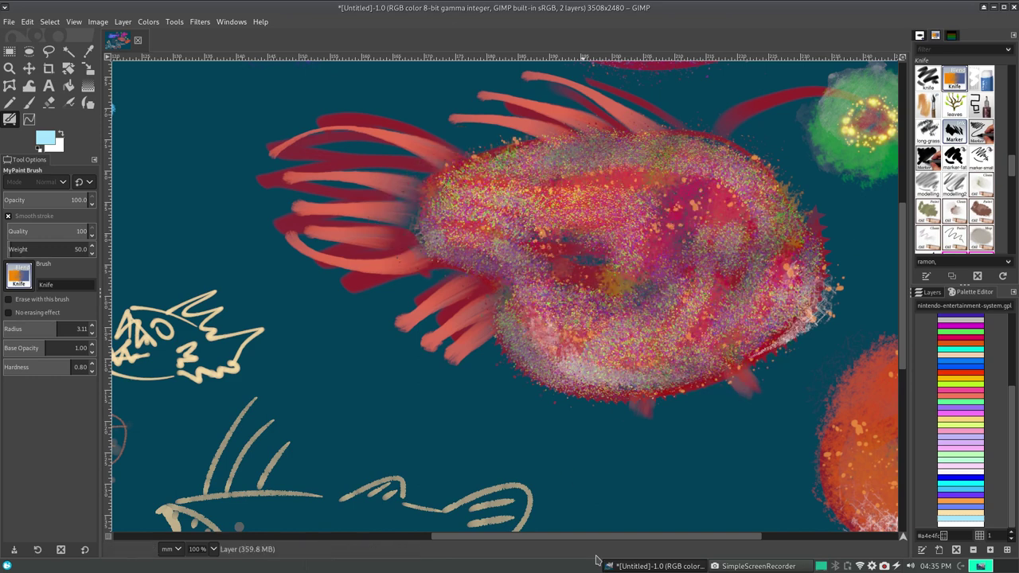
- Smear the fish's belly into a smooth blue band with the Knife brush, redoing the first stroke
scroll(506, 292, left, 10)
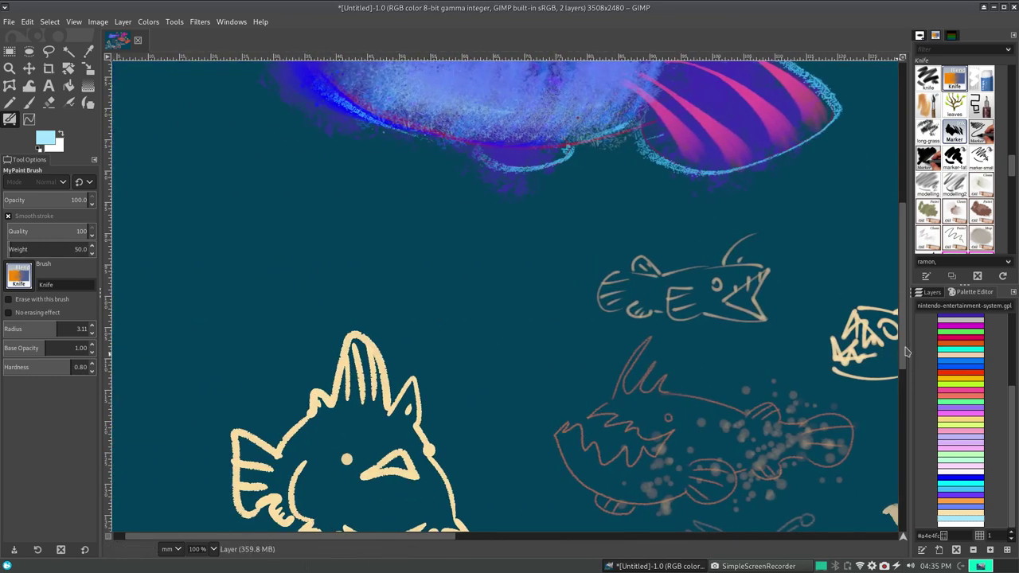
scroll(611, 312, up, 5)
drag(284, 337, 590, 422)
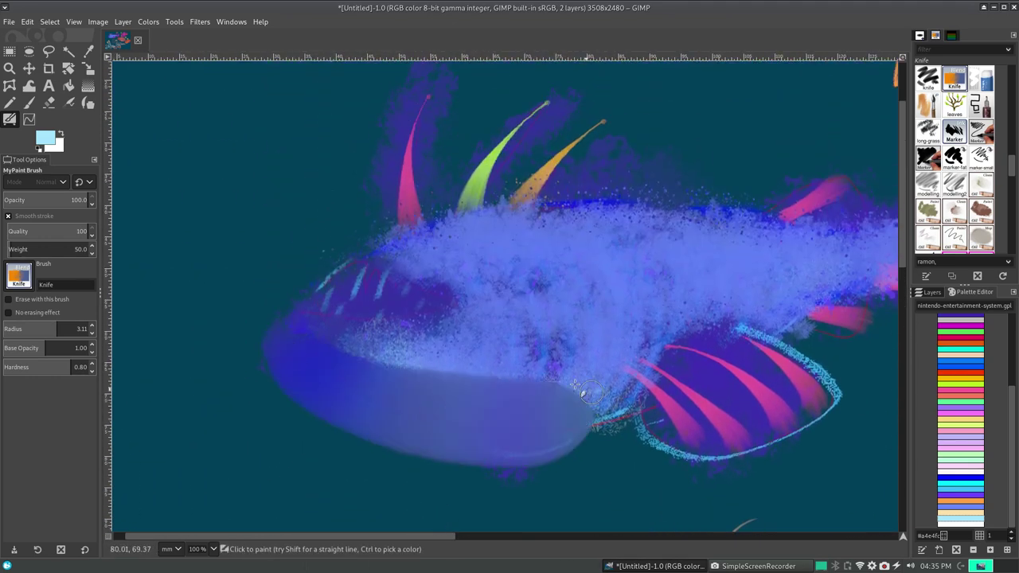
key(ctrl+z)
drag(307, 341, 573, 415)
drag(320, 331, 627, 346)
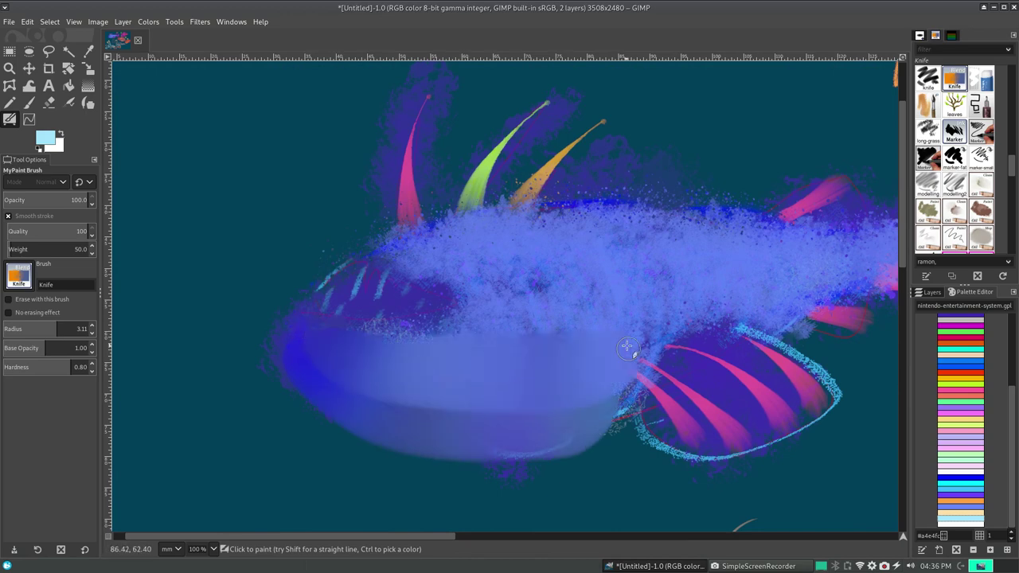
drag(406, 343, 660, 333)
- Smooth the fuzzy mid-body, top edge and right end, undoing one smear that turned the fin purple
drag(430, 273, 564, 316)
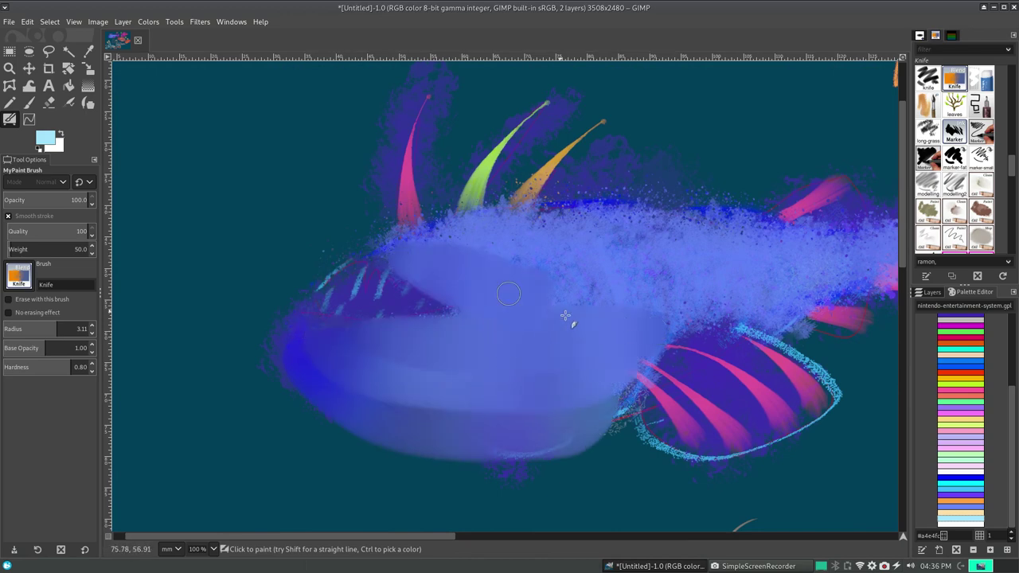
drag(422, 244, 598, 295)
drag(581, 406, 829, 306)
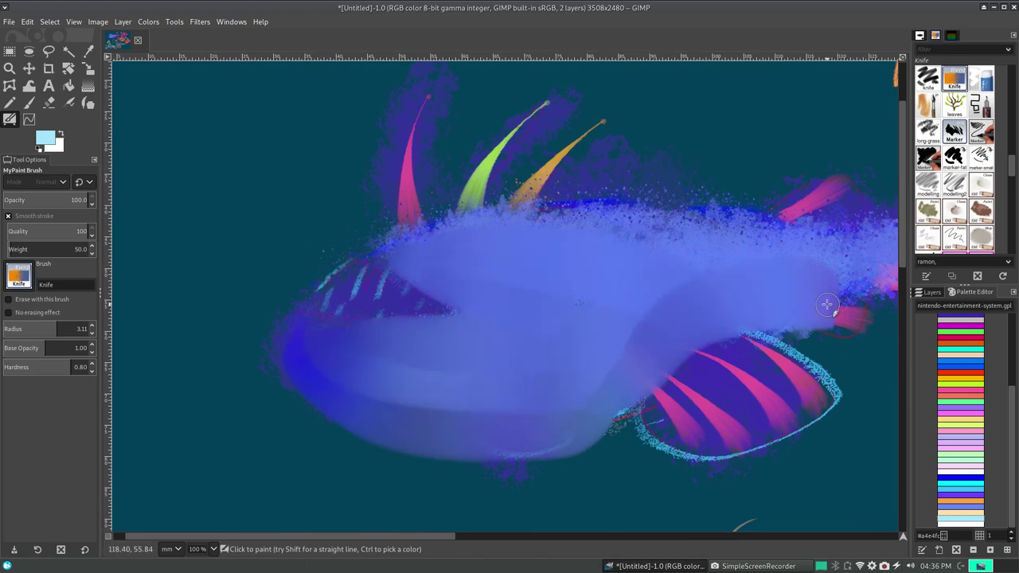
drag(546, 242, 749, 249)
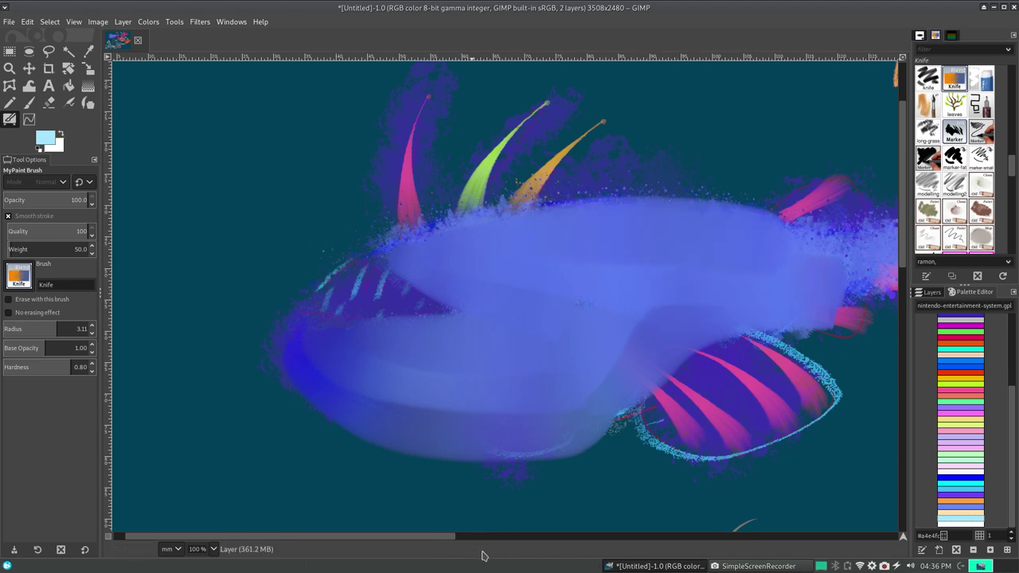
drag(438, 538, 512, 539)
mouse_move(616, 245)
mouse_down()
mouse_move(720, 259)
mouse_move(673, 243)
mouse_up()
drag(637, 215, 721, 181)
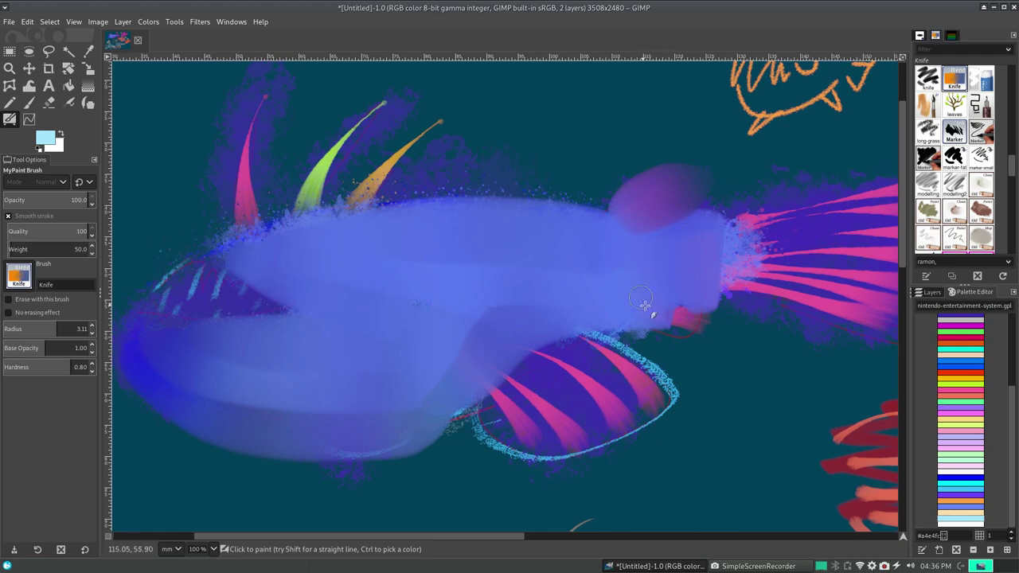
key(ctrl+z)
- Blend the lower fin, pink fin tip, jaw patch and striped lower tail fin into soft purple
drag(462, 392, 526, 462)
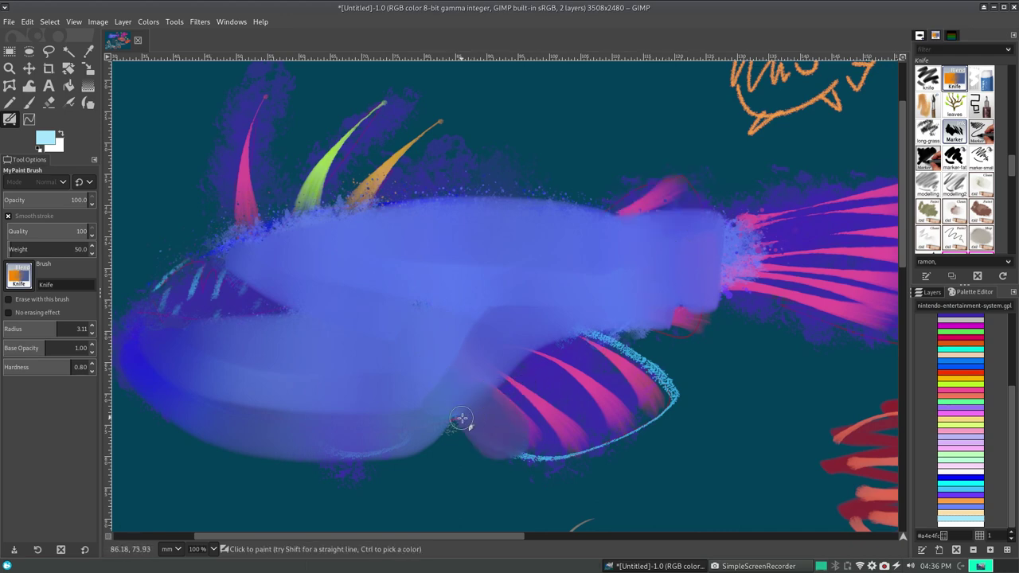
mouse_move(458, 418)
mouse_down()
mouse_move(579, 460)
mouse_move(679, 398)
mouse_move(618, 348)
mouse_move(512, 409)
mouse_move(524, 457)
mouse_up()
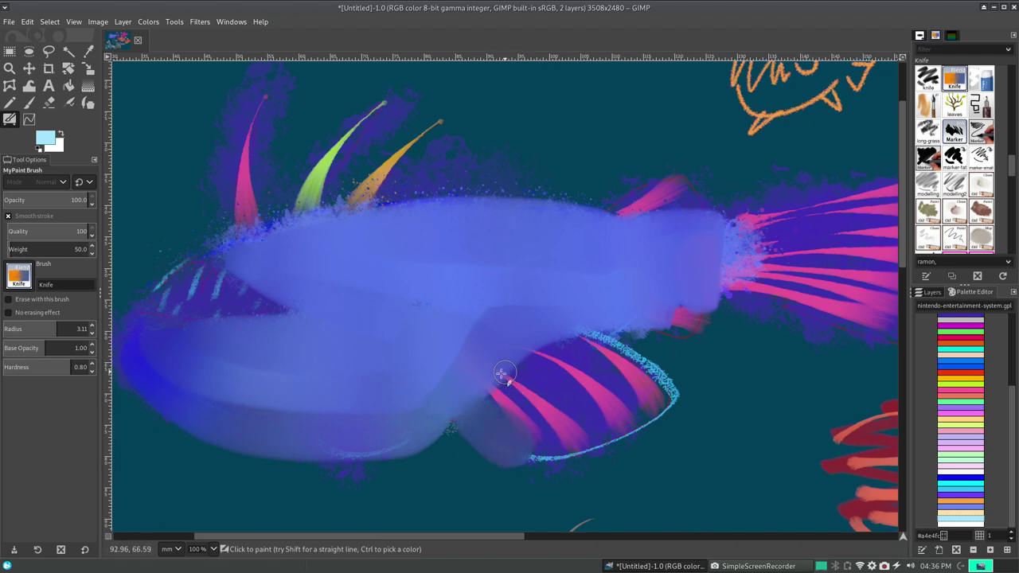
mouse_move(503, 374)
mouse_down()
mouse_move(530, 369)
mouse_move(590, 416)
mouse_move(637, 414)
mouse_move(597, 331)
mouse_move(652, 355)
mouse_up()
mouse_move(626, 209)
mouse_down()
mouse_move(669, 181)
mouse_move(664, 209)
mouse_up()
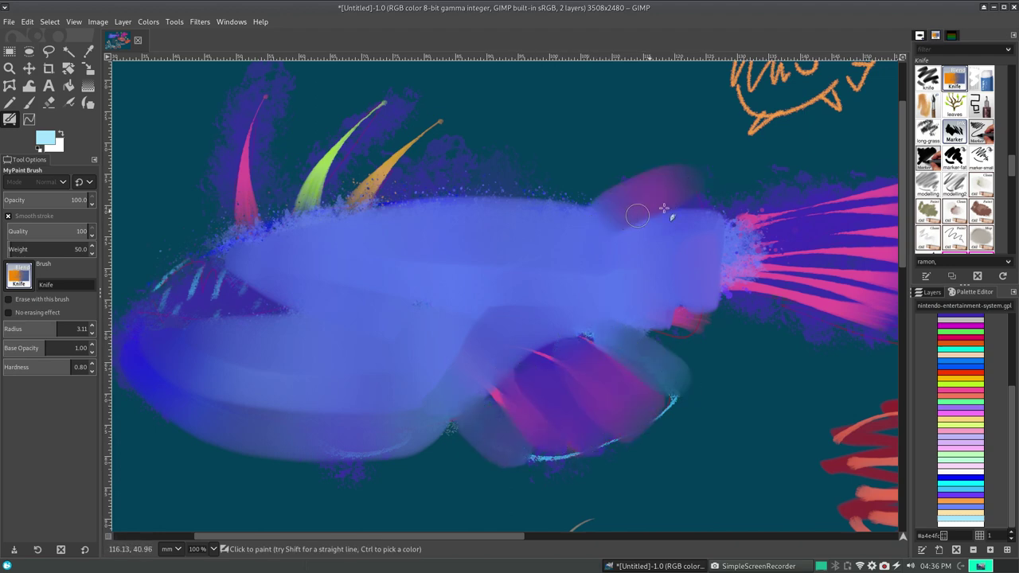
mouse_move(640, 320)
mouse_down()
mouse_move(682, 319)
mouse_move(649, 343)
mouse_up()
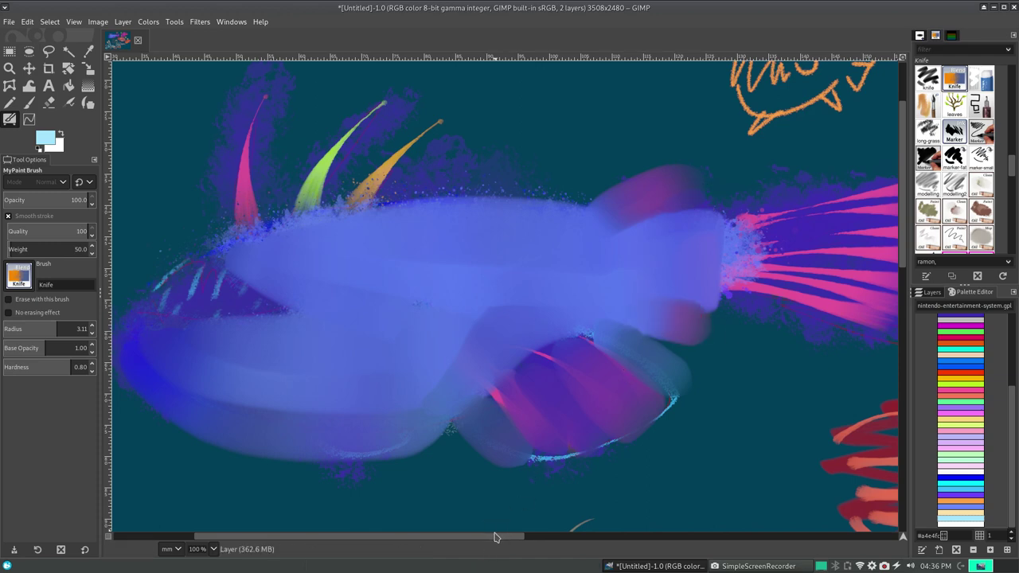
drag(493, 537, 566, 537)
mouse_move(560, 213)
mouse_down()
mouse_move(634, 194)
mouse_move(774, 181)
mouse_up()
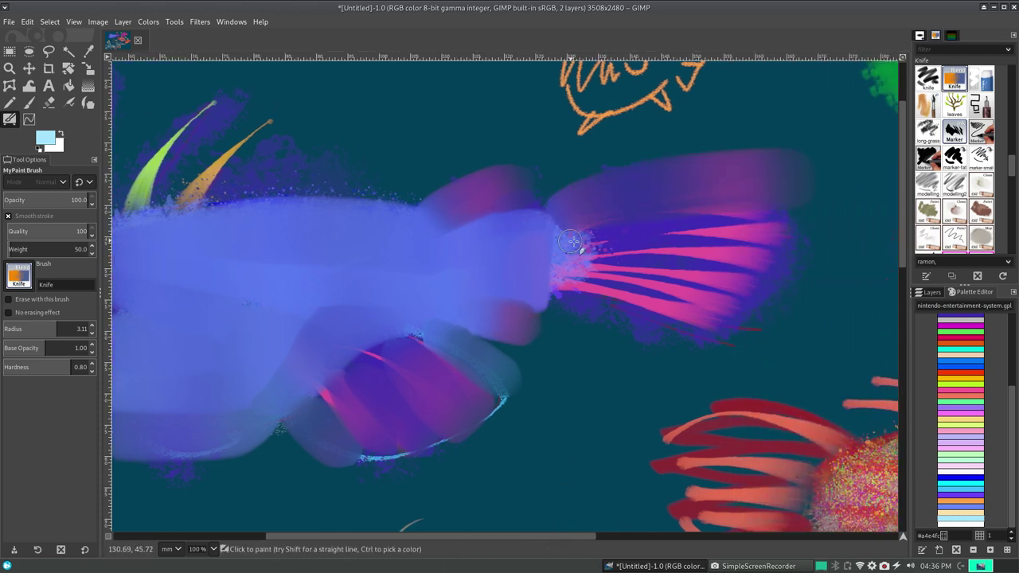
mouse_move(571, 240)
mouse_down()
mouse_move(687, 230)
mouse_move(728, 326)
mouse_move(752, 337)
mouse_up()
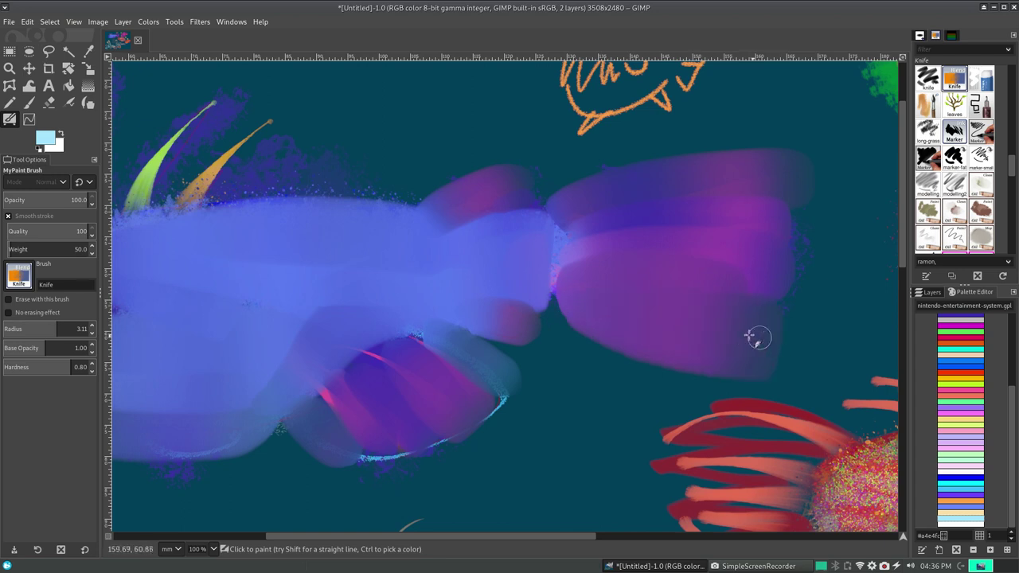
mouse_move(589, 538)
mouse_down()
mouse_move(436, 549)
mouse_move(483, 551)
mouse_up()
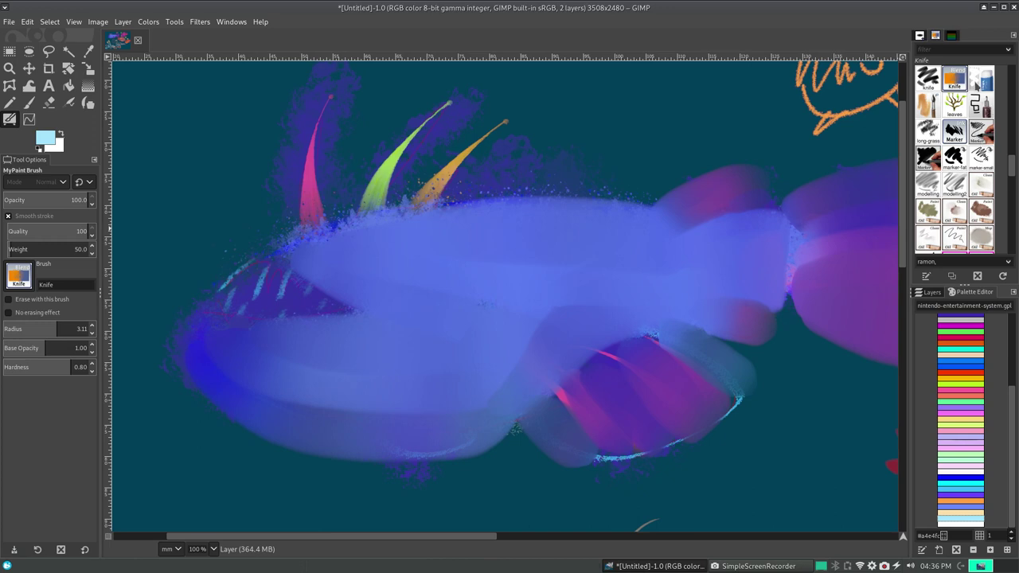
click(981, 77)
mouse_move(717, 164)
mouse_down()
mouse_move(820, 205)
mouse_move(828, 226)
mouse_up()
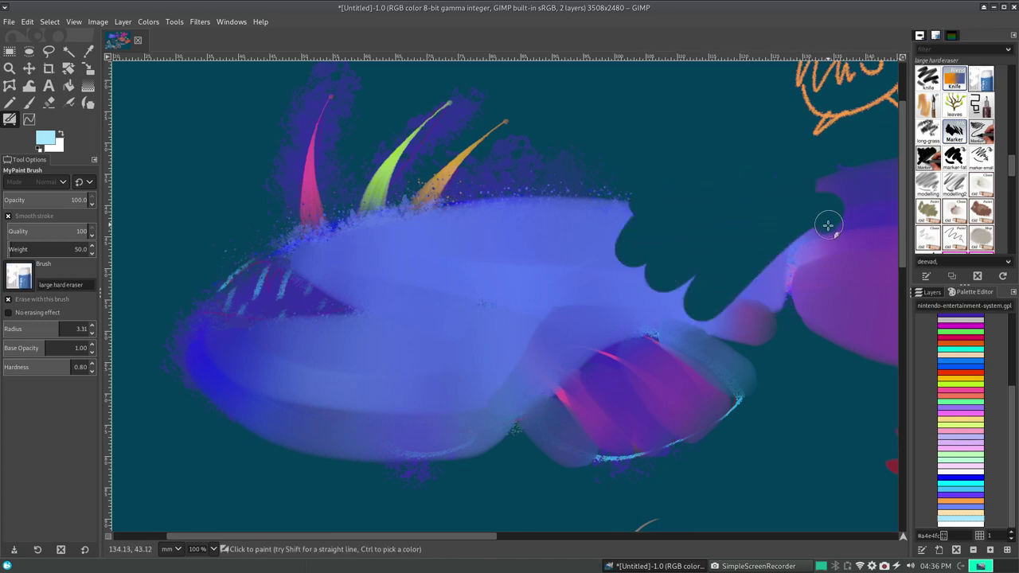
key(ctrl+z)
mouse_move(653, 239)
mouse_down()
mouse_move(673, 135)
mouse_move(864, 141)
mouse_up()
key(ctrl+z)
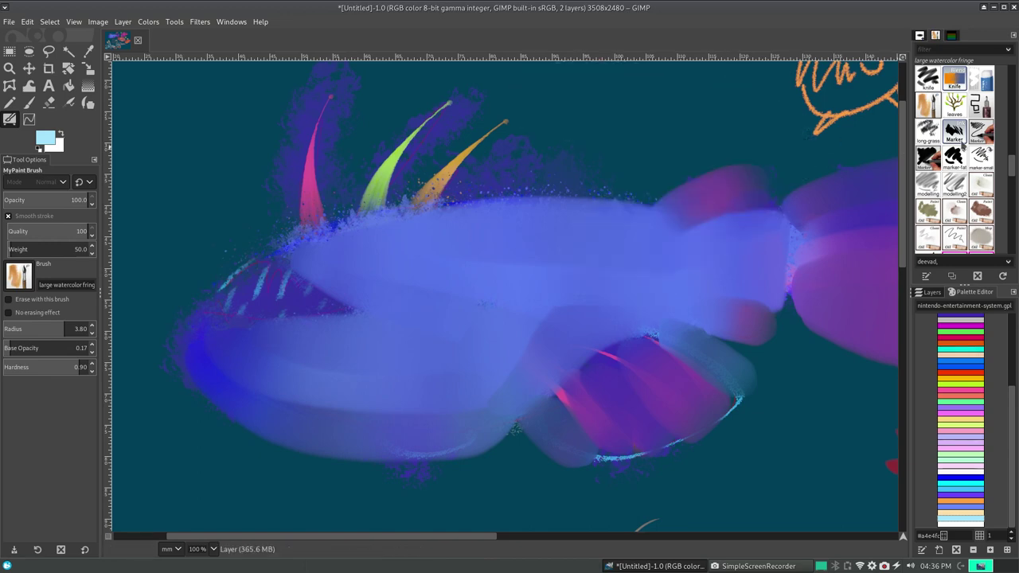
click(955, 104)
drag(738, 131, 689, 142)
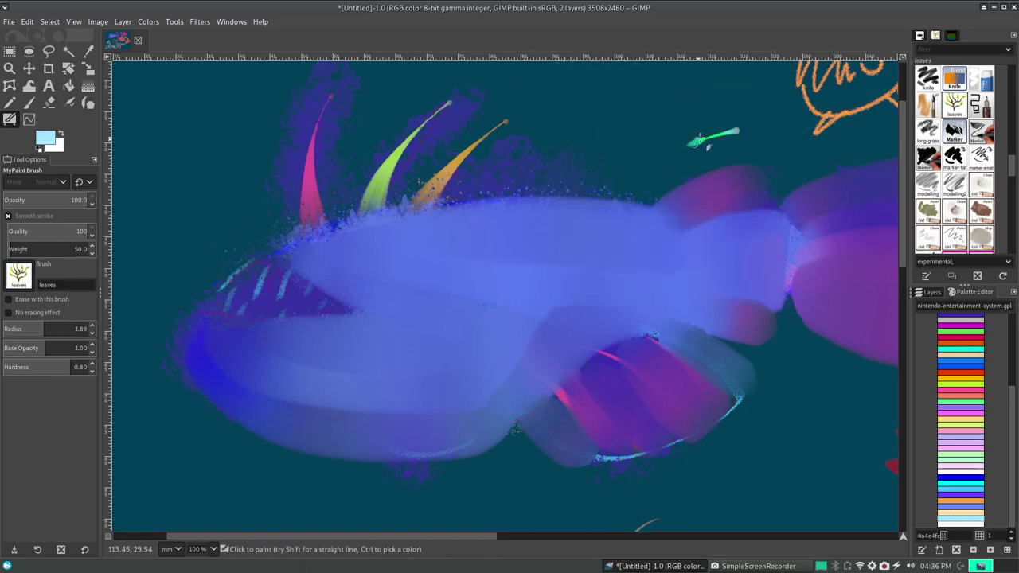
drag(757, 104, 700, 116)
key(ctrl+z)
key(ctrl+z)
click(981, 103)
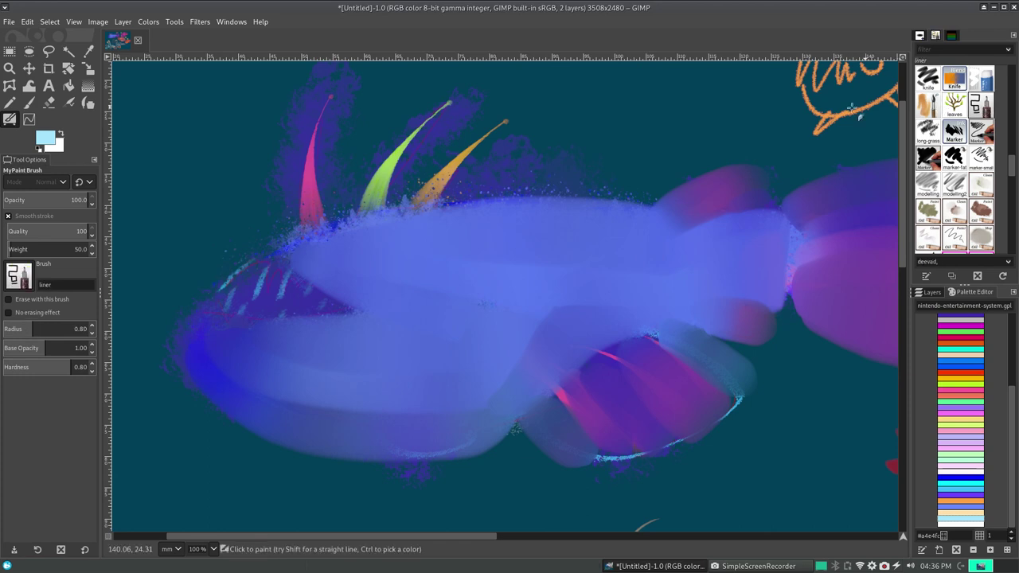
mouse_move(621, 120)
mouse_down()
mouse_move(715, 112)
mouse_move(797, 155)
mouse_up()
key(ctrl+z)
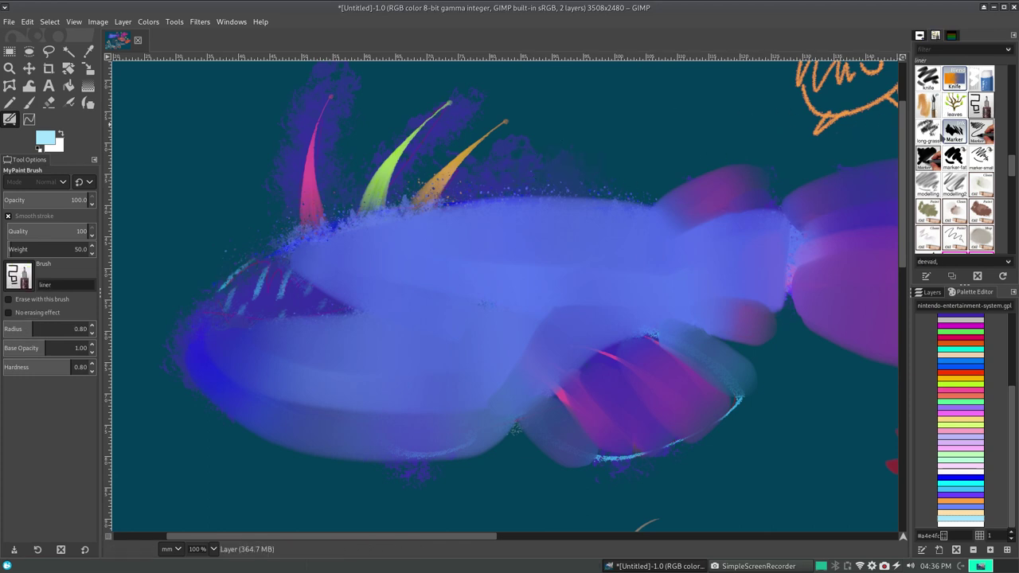
click(937, 134)
mouse_move(580, 119)
mouse_down()
mouse_move(685, 159)
mouse_move(836, 191)
mouse_up()
key(ctrl+z)
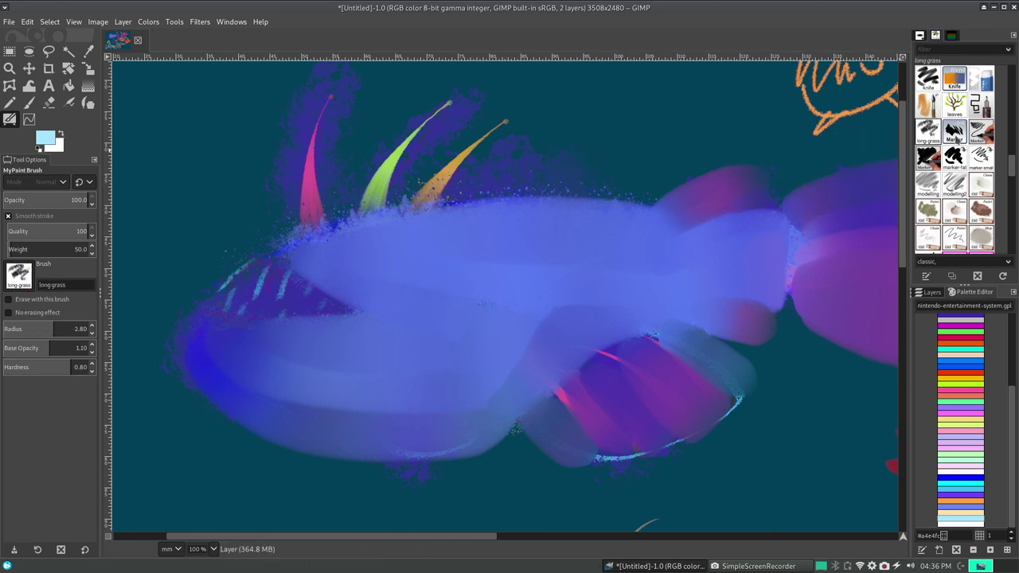
click(957, 137)
mouse_move(607, 253)
mouse_down()
mouse_move(684, 257)
mouse_move(759, 172)
mouse_move(836, 286)
mouse_up()
key(ctrl+z)
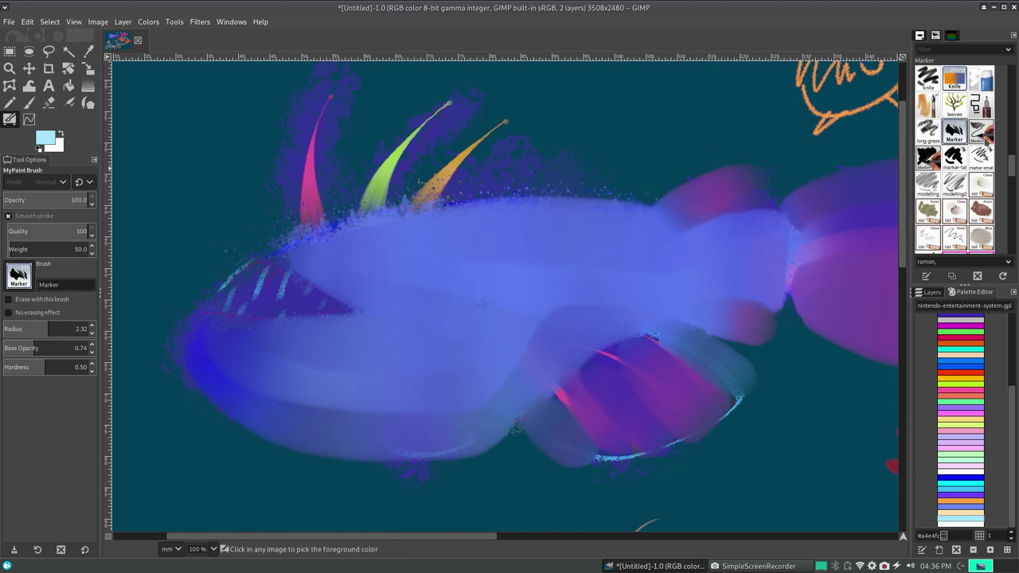
click(981, 132)
mouse_move(570, 271)
mouse_down()
mouse_move(679, 147)
mouse_move(804, 278)
mouse_up()
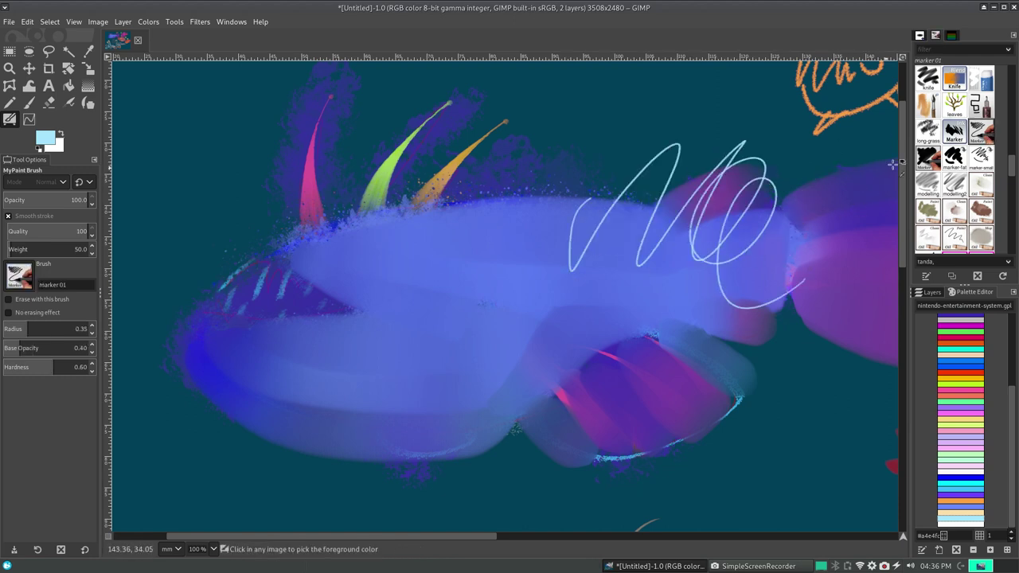
key(ctrl+z)
click(928, 158)
mouse_move(753, 179)
mouse_down()
mouse_move(701, 268)
mouse_move(771, 295)
mouse_move(836, 275)
mouse_up()
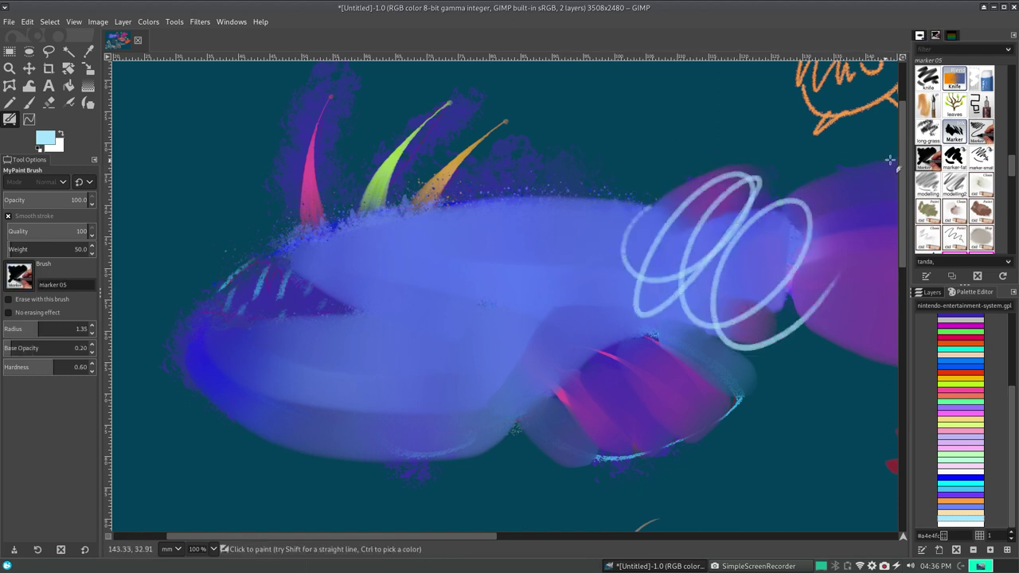
key(ctrl+z)
click(954, 158)
mouse_move(665, 167)
mouse_down()
mouse_move(629, 263)
mouse_move(716, 318)
mouse_move(802, 259)
mouse_up()
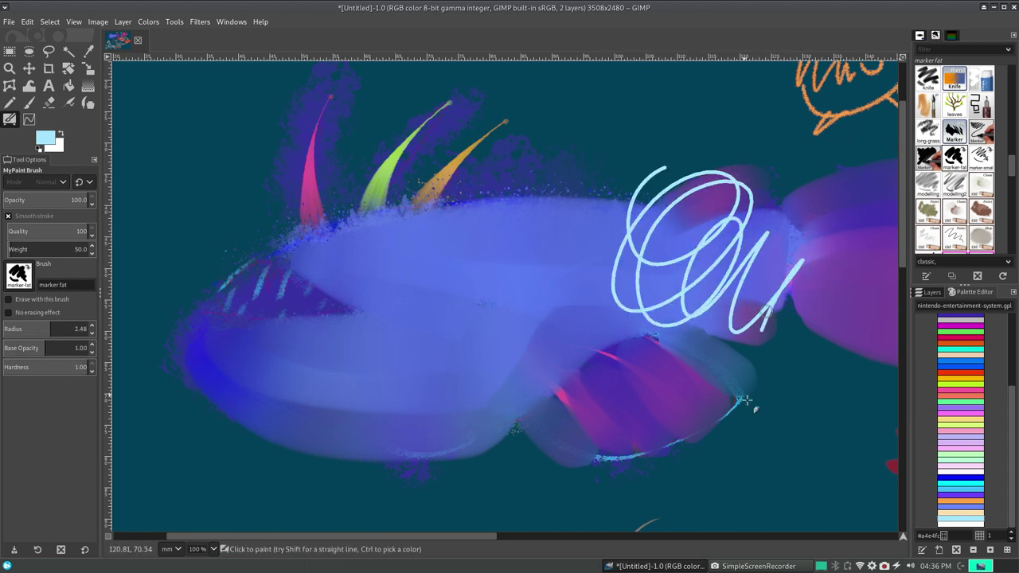
key(ctrl+z)
click(981, 157)
mouse_move(673, 225)
mouse_down()
mouse_move(665, 302)
mouse_move(623, 292)
mouse_move(812, 281)
mouse_up()
key(ctrl+z)
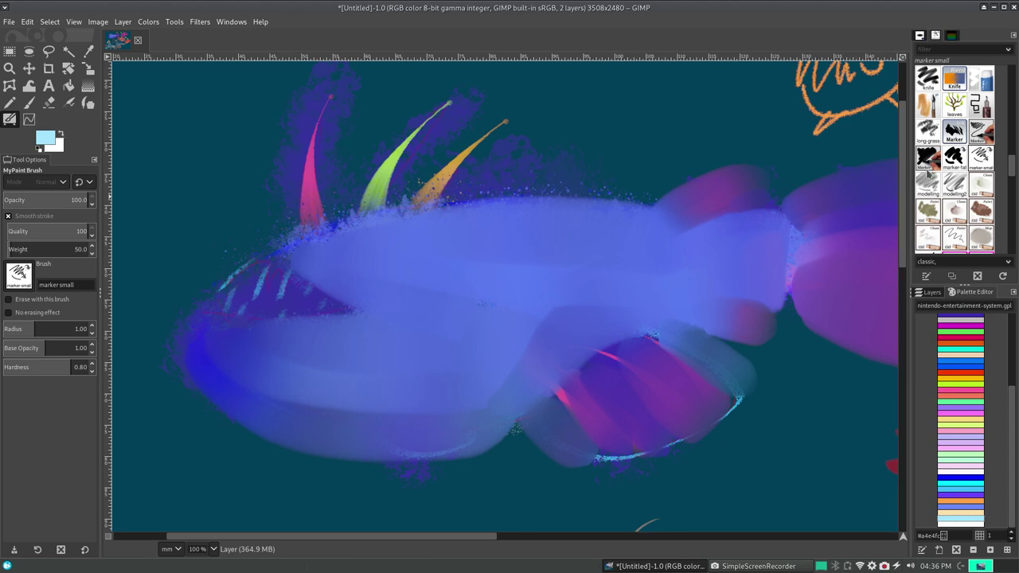
click(928, 163)
mouse_move(677, 243)
mouse_down()
mouse_move(722, 275)
mouse_move(792, 239)
mouse_move(817, 255)
mouse_move(804, 315)
mouse_move(812, 324)
mouse_up()
key(ctrl+z)
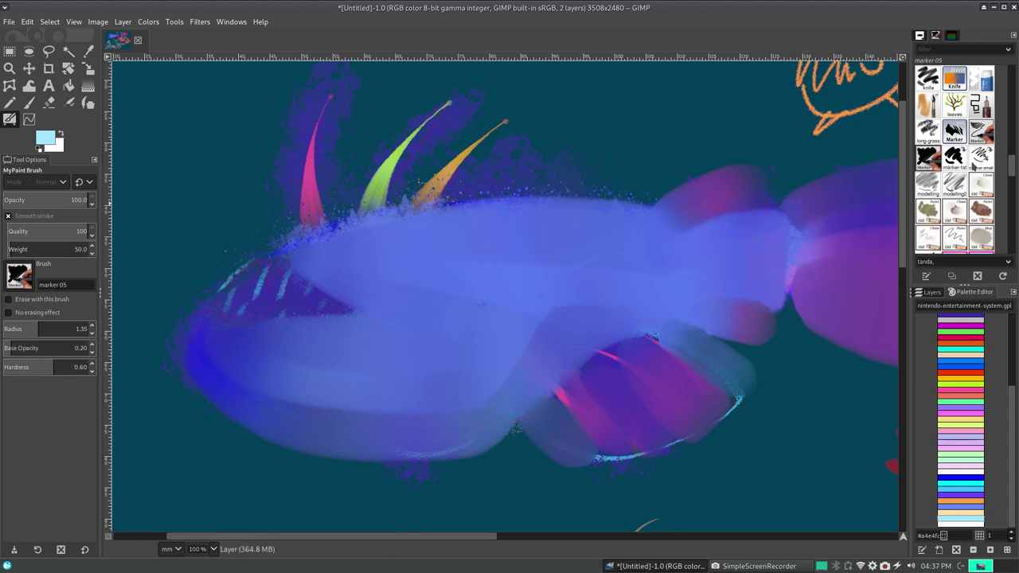
click(928, 187)
mouse_move(740, 230)
mouse_down()
mouse_move(807, 187)
mouse_move(846, 266)
mouse_move(701, 175)
mouse_move(621, 159)
mouse_move(648, 126)
mouse_move(574, 183)
mouse_move(542, 231)
mouse_up()
key(ctrl+z)
click(955, 185)
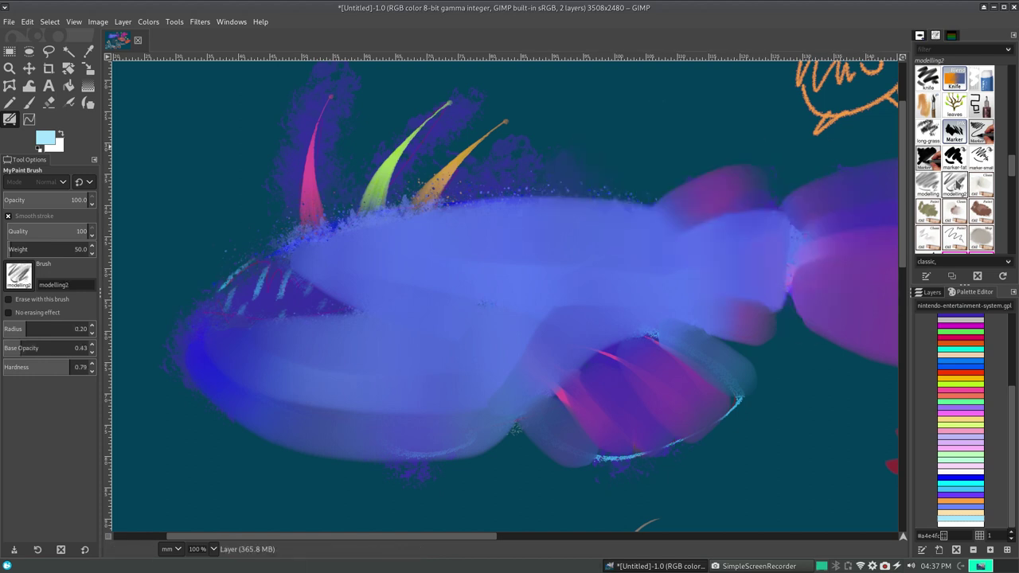
mouse_move(609, 191)
mouse_down()
mouse_move(610, 258)
mouse_move(644, 296)
mouse_move(682, 307)
mouse_move(748, 273)
mouse_up()
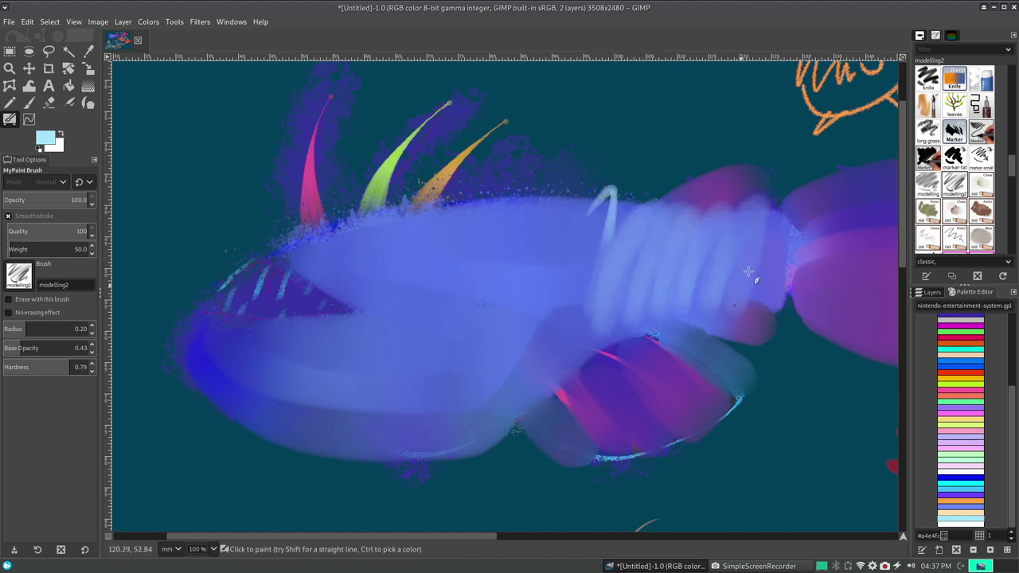
key(ctrl+z)
- With oil 01 clean, soften the fish's top edge and undo strokes that covered the pink spike
click(982, 185)
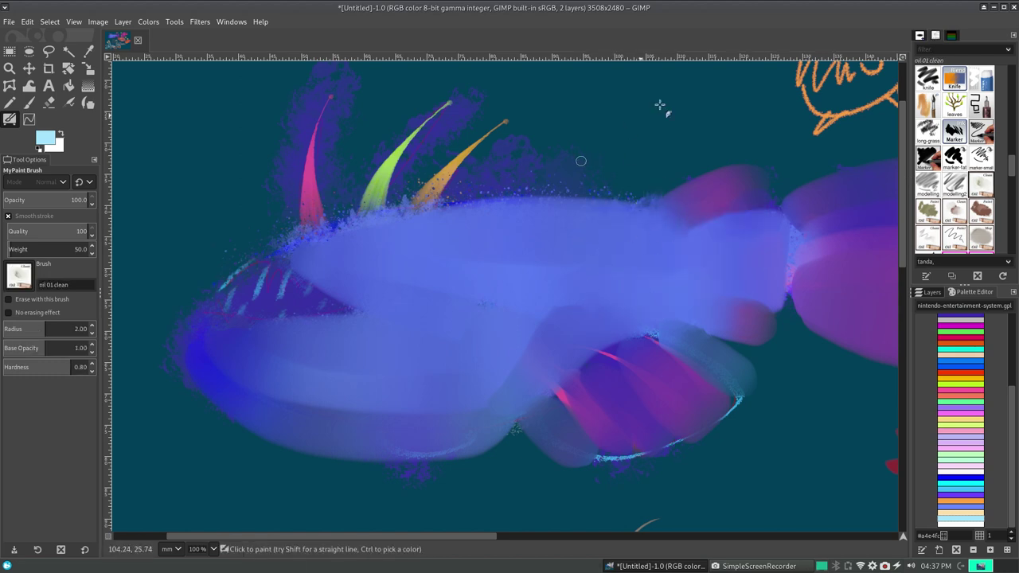
mouse_move(674, 191)
mouse_down()
mouse_move(586, 232)
mouse_move(603, 183)
mouse_move(587, 176)
mouse_move(527, 207)
mouse_move(510, 201)
mouse_up()
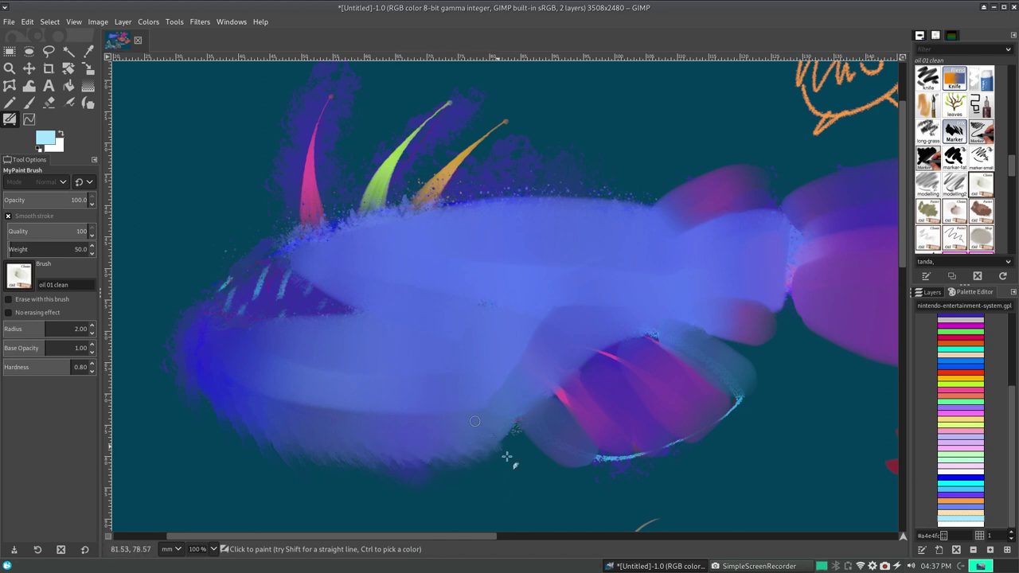
mouse_move(344, 236)
mouse_down()
mouse_move(363, 169)
mouse_move(323, 183)
mouse_move(315, 163)
mouse_up()
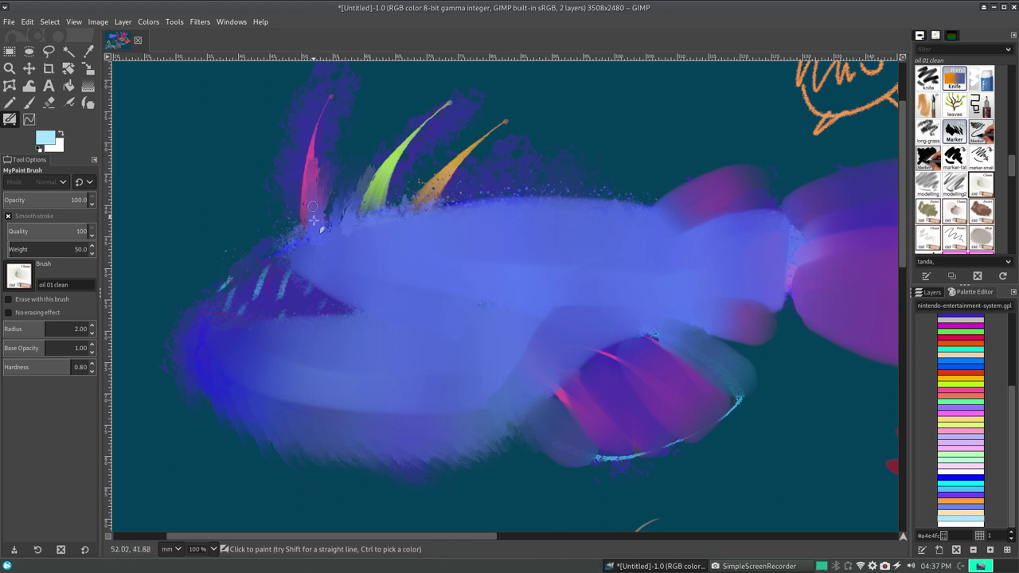
mouse_move(308, 239)
mouse_down()
mouse_move(301, 155)
mouse_move(286, 183)
mouse_up()
key(ctrl+z)
key(ctrl+z)
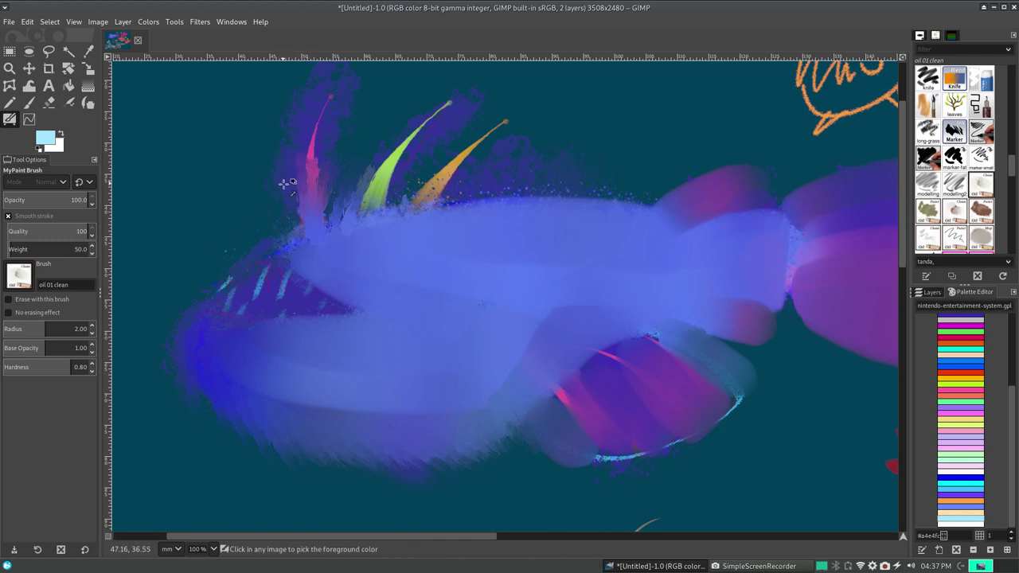
key(ctrl+z)
key(ctrl+z)
key(ctrl+z)
- Add light-blue strokes around the spikes and belly, then paint a trial loop with oil 01 paint
drag(330, 229, 346, 171)
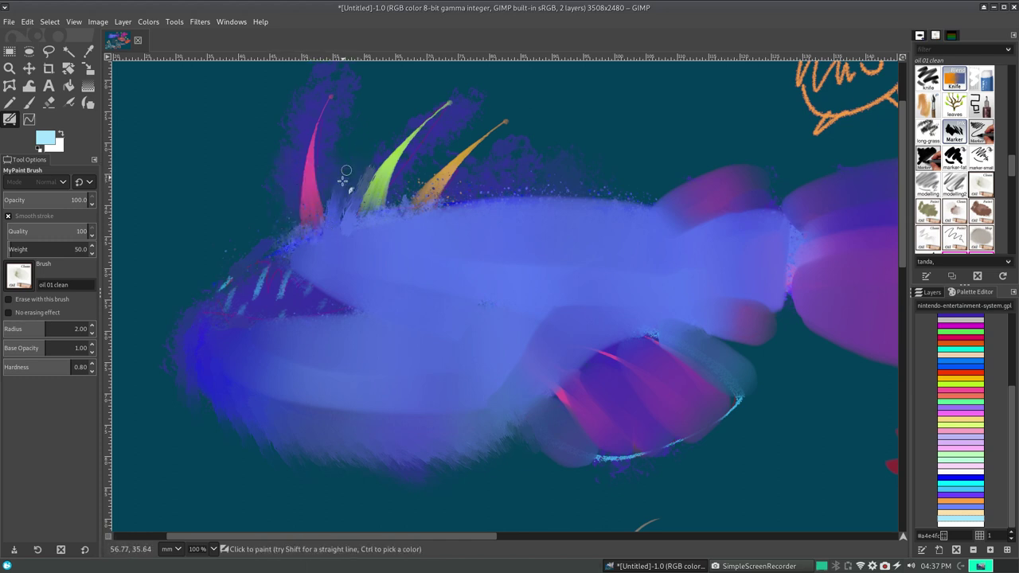
drag(299, 243, 278, 216)
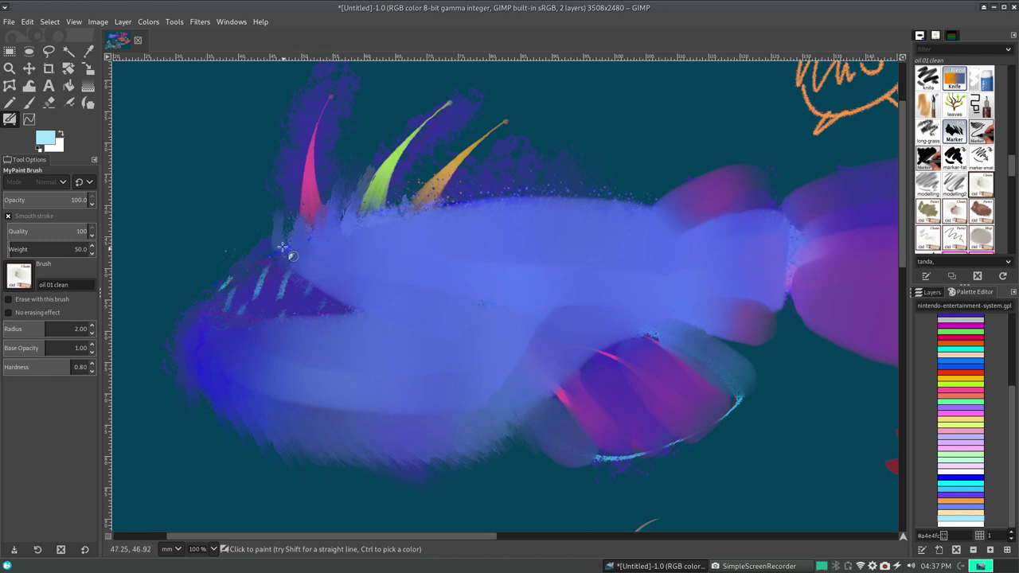
mouse_move(390, 212)
mouse_down()
mouse_move(409, 189)
mouse_move(555, 186)
mouse_move(641, 211)
mouse_up()
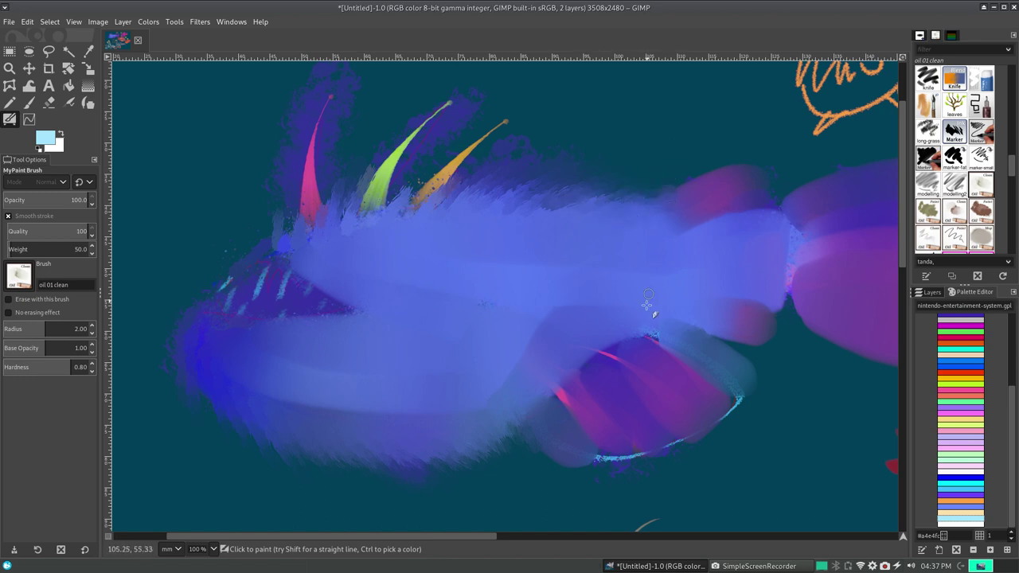
drag(642, 321, 640, 362)
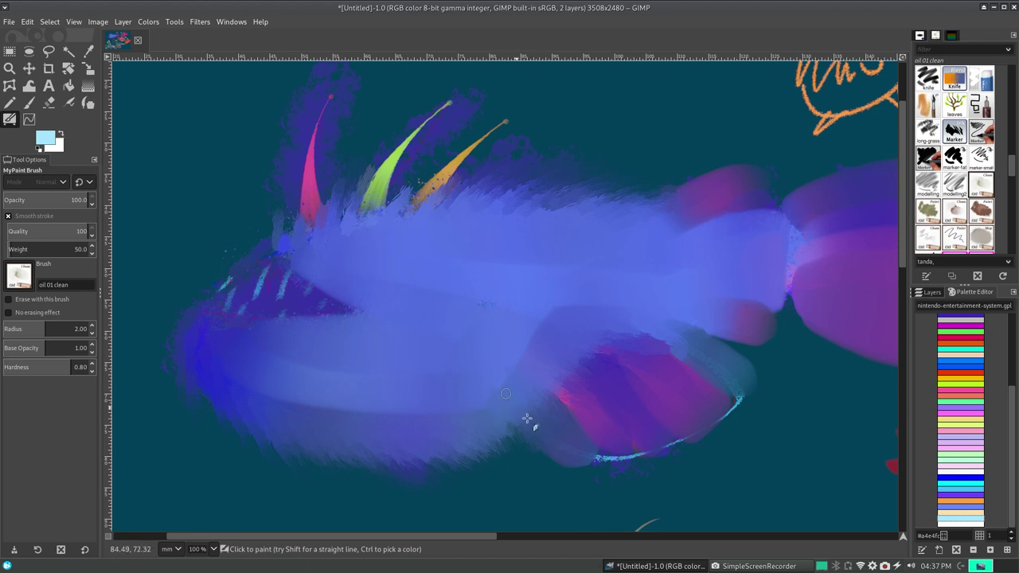
drag(706, 314, 746, 341)
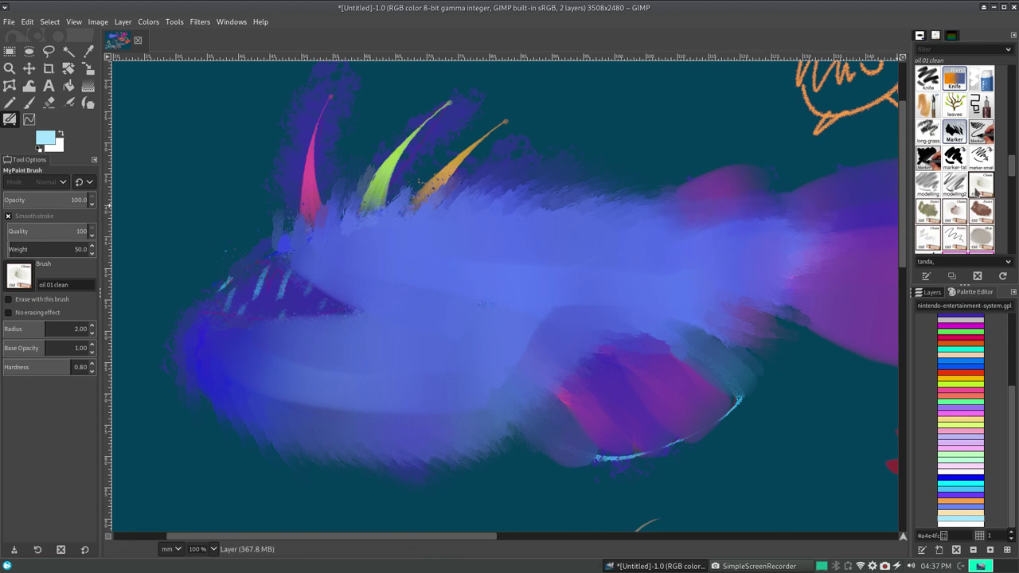
click(928, 211)
mouse_move(704, 245)
mouse_down()
mouse_move(510, 321)
mouse_move(526, 303)
mouse_move(510, 271)
mouse_move(239, 207)
mouse_move(340, 392)
mouse_move(553, 321)
mouse_move(715, 299)
mouse_move(764, 303)
mouse_move(822, 328)
mouse_up()
- Undo the trial loop and test the oil 03 clean and oil 03 paint brushes, undoing each stroke
key(ctrl+z)
click(955, 211)
mouse_move(764, 255)
mouse_down()
mouse_move(649, 357)
mouse_move(669, 395)
mouse_up()
key(ctrl+z)
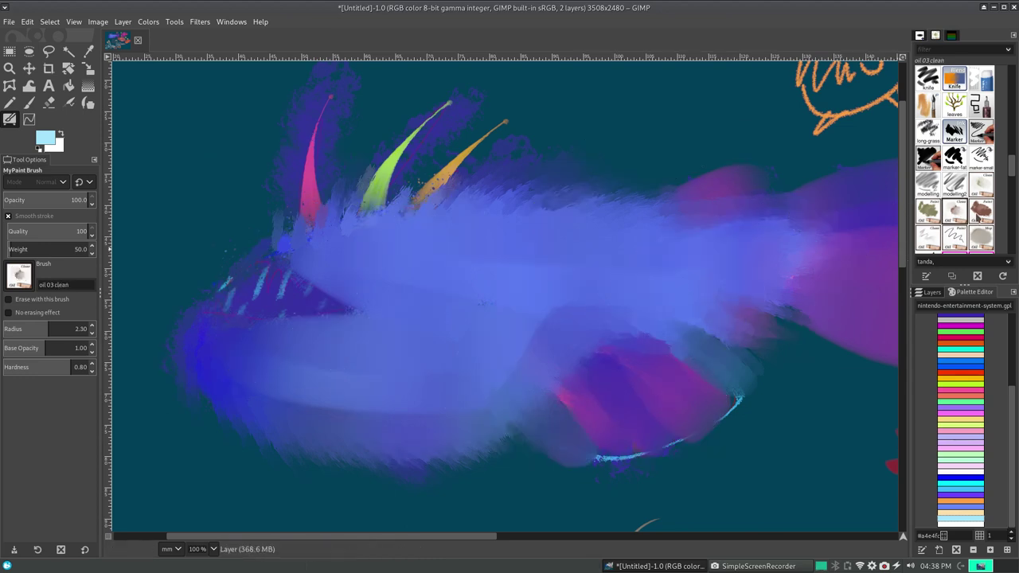
click(982, 211)
mouse_move(613, 267)
mouse_down()
mouse_move(610, 330)
mouse_move(661, 363)
mouse_move(685, 334)
mouse_up()
key(ctrl+z)
- Test oil 06 clean and oil 06 paint, undo the scribbles, then load only water fringe
click(929, 237)
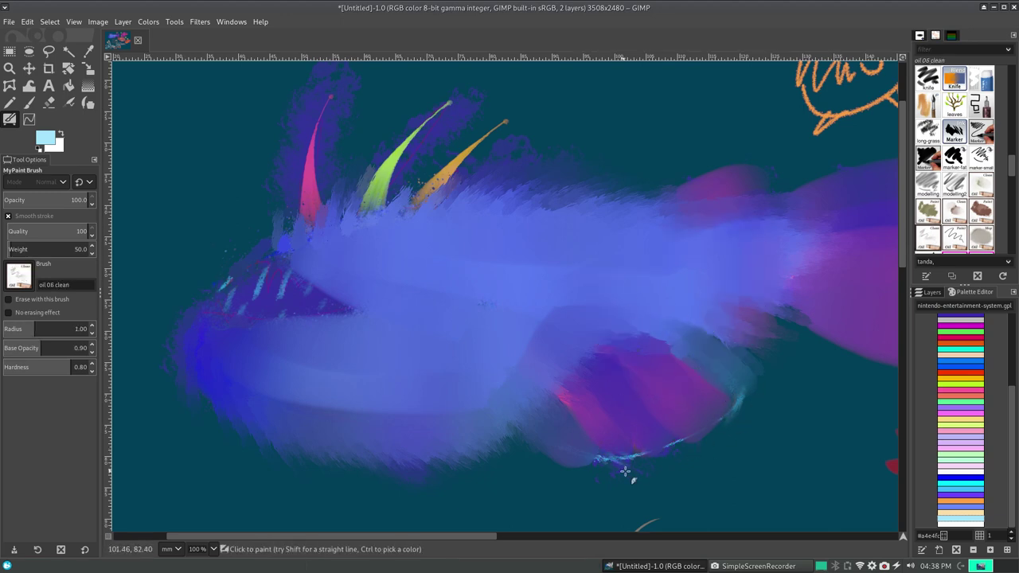
click(954, 237)
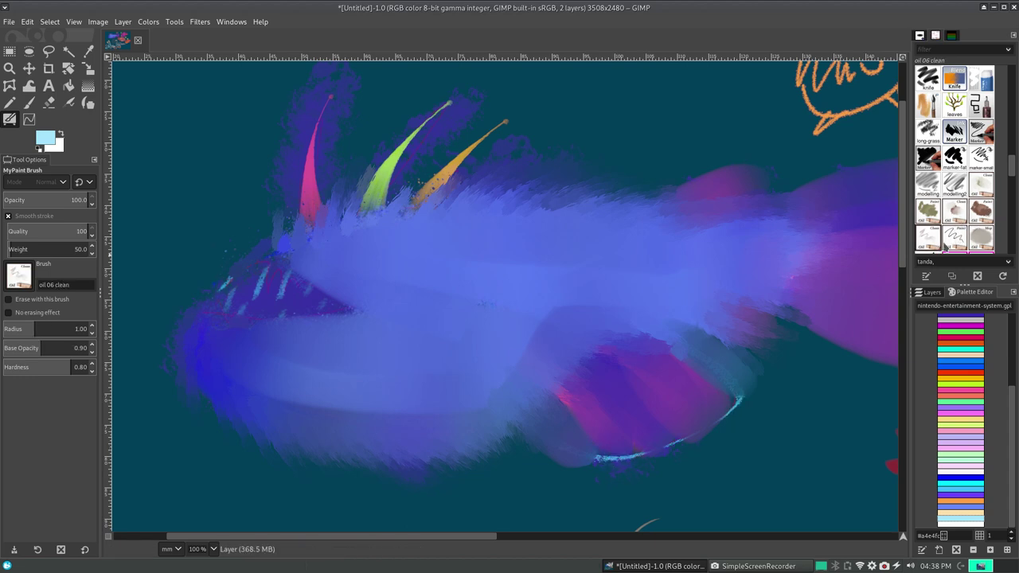
mouse_move(793, 272)
mouse_down()
mouse_move(828, 285)
mouse_move(839, 337)
mouse_move(860, 312)
mouse_move(858, 329)
mouse_up()
key(ctrl+z)
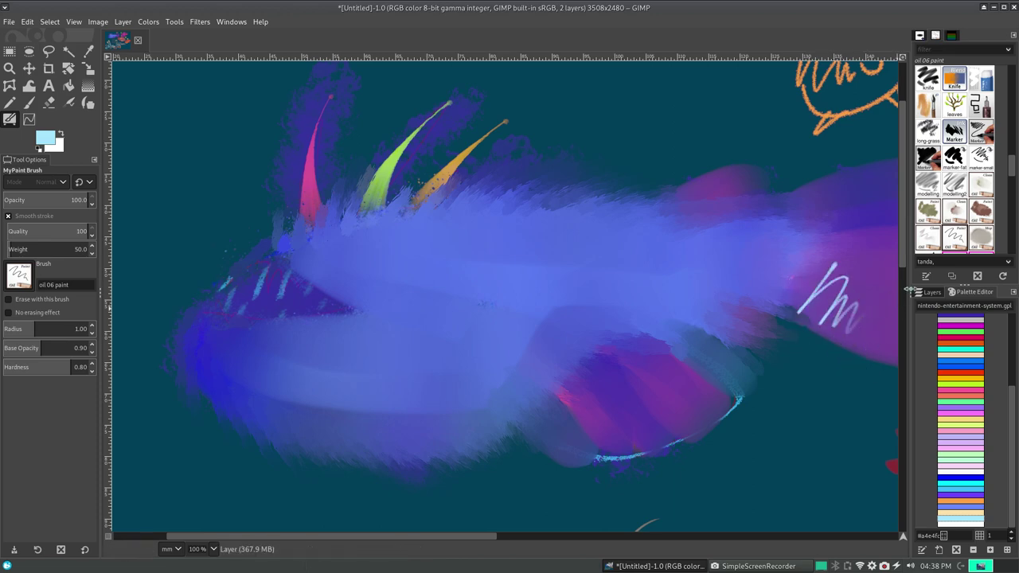
key(ctrl+z)
click(981, 237)
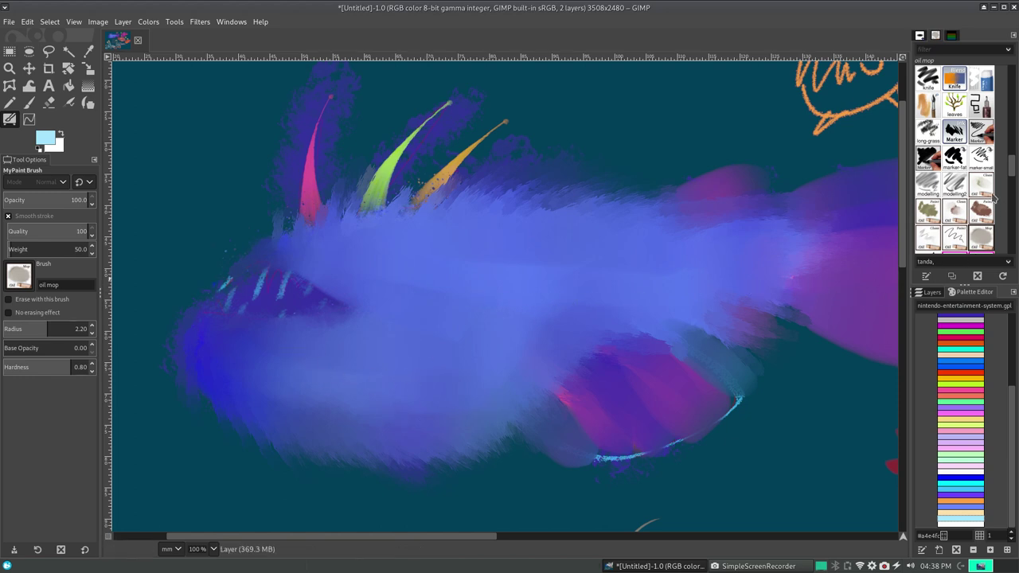
drag(1015, 165, 1013, 191)
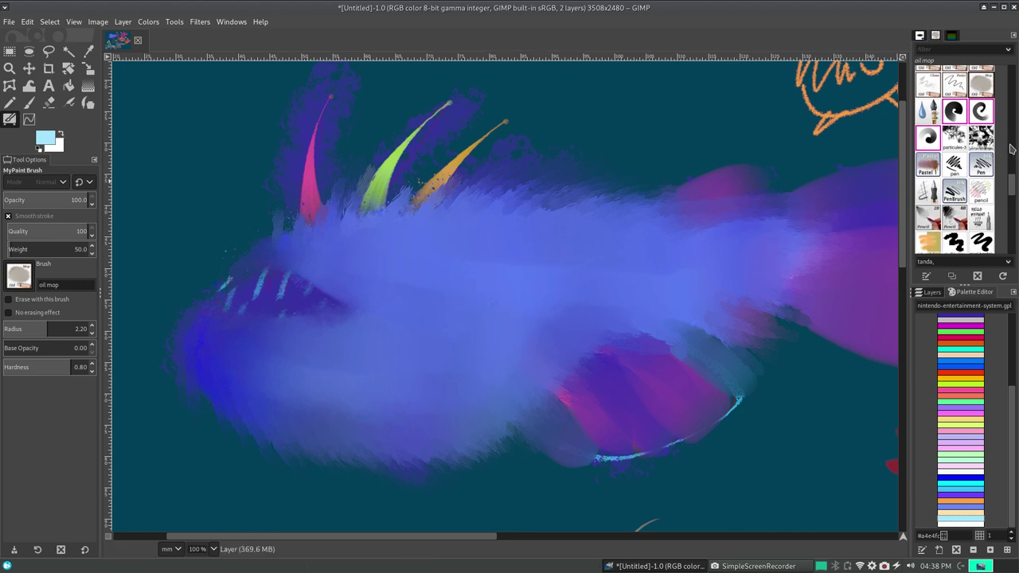
drag(1013, 184, 1013, 191)
click(928, 80)
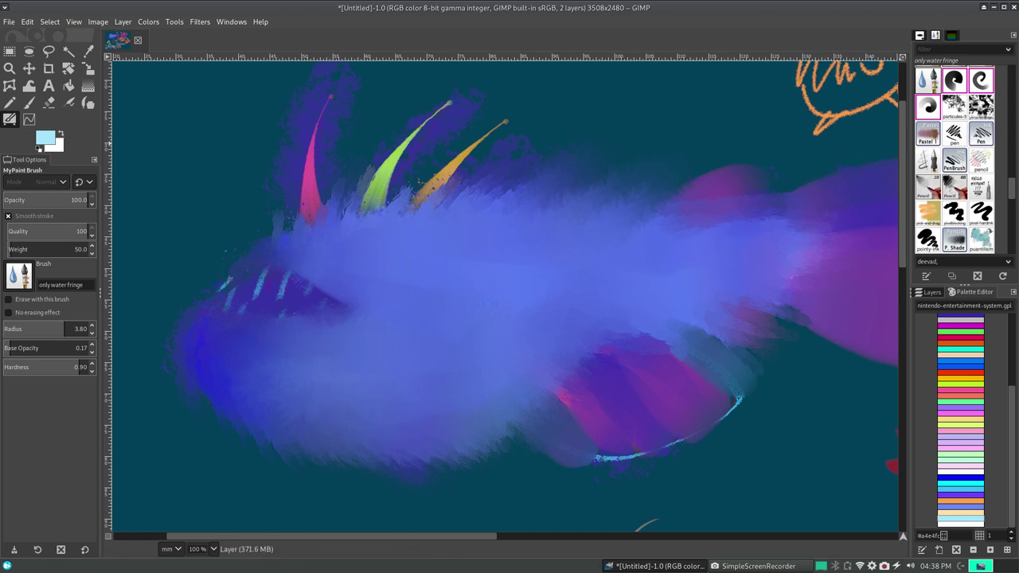
- Test the paint barrr sm, paint radius 2 sm and paint sm brushes, undoing each zigzag
click(954, 80)
drag(713, 121, 788, 235)
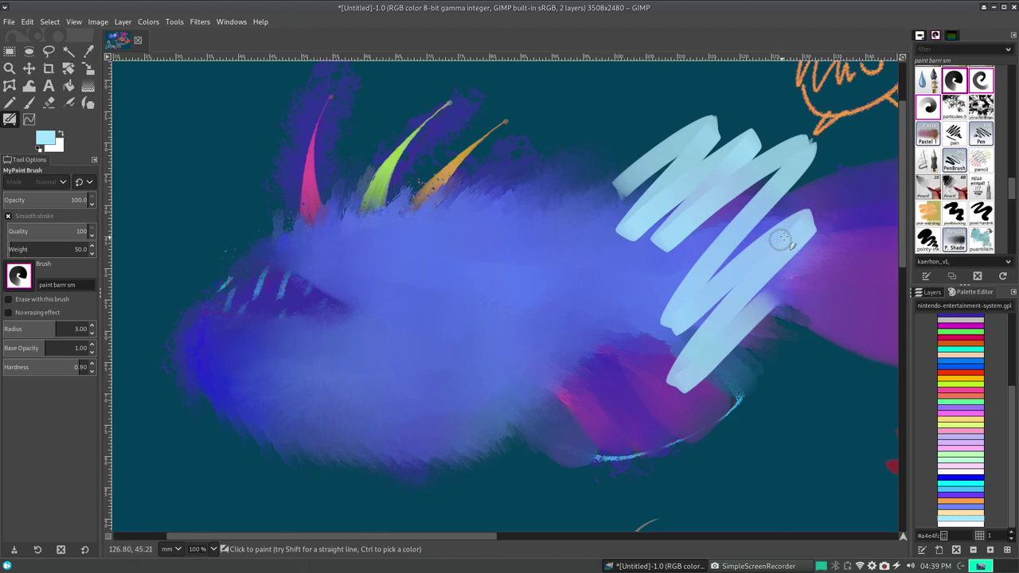
key(ctrl)
key(ctrl+z)
click(981, 80)
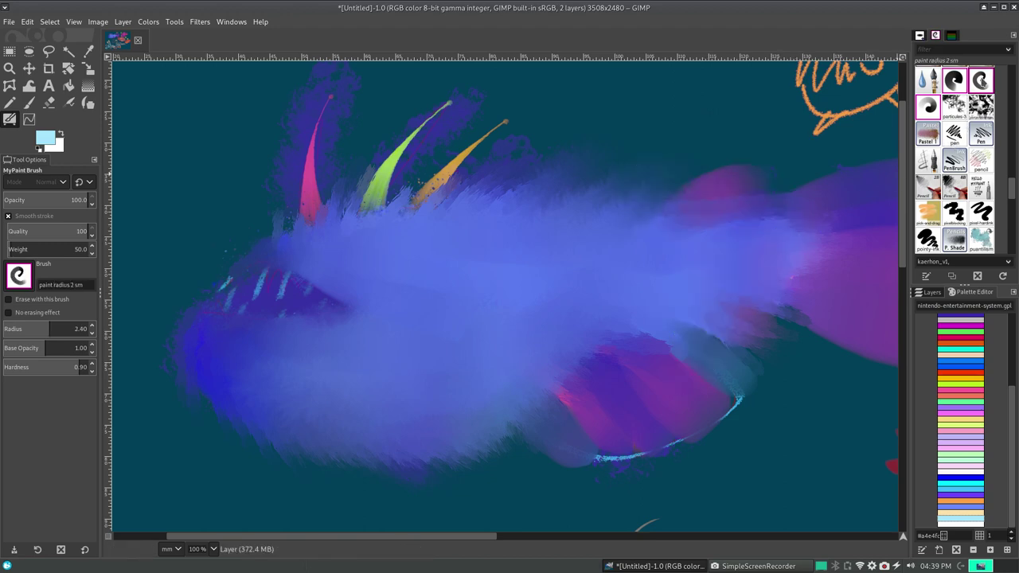
mouse_move(587, 239)
mouse_down()
mouse_move(709, 159)
mouse_move(796, 200)
mouse_up()
key(ctrl+z)
click(928, 107)
mouse_move(637, 238)
mouse_down()
mouse_move(785, 140)
mouse_move(732, 292)
mouse_move(454, 391)
mouse_move(637, 204)
mouse_move(626, 428)
mouse_move(566, 450)
mouse_up()
key(ctrl+z)
drag(510, 322, 786, 143)
key(ctrl+z)
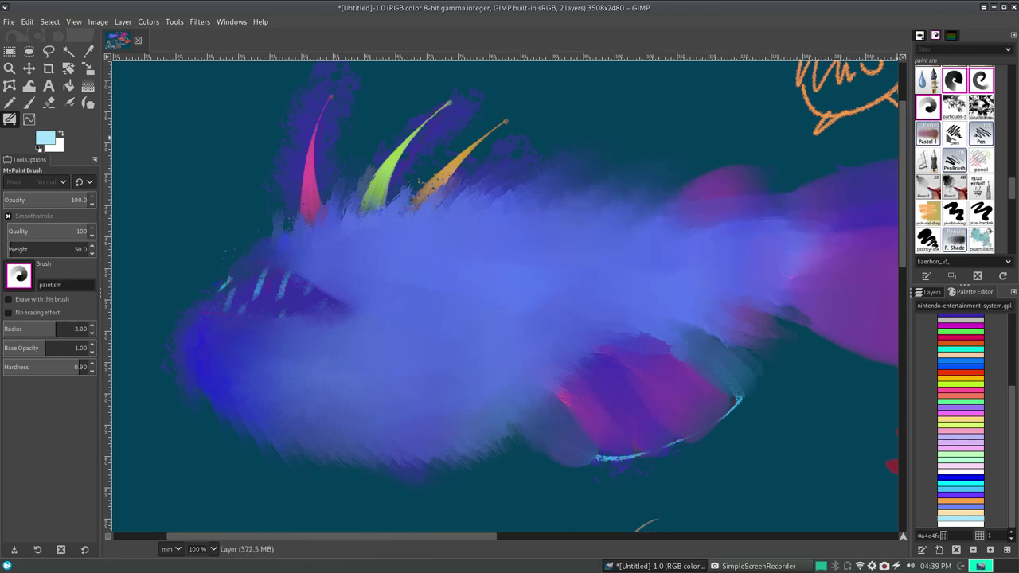
- Test the particules 3, particules eraser and Pastel 1 brushes across the fish, undoing each stroke
click(954, 106)
mouse_move(478, 323)
mouse_down()
mouse_move(510, 295)
mouse_move(733, 325)
mouse_move(743, 457)
mouse_up()
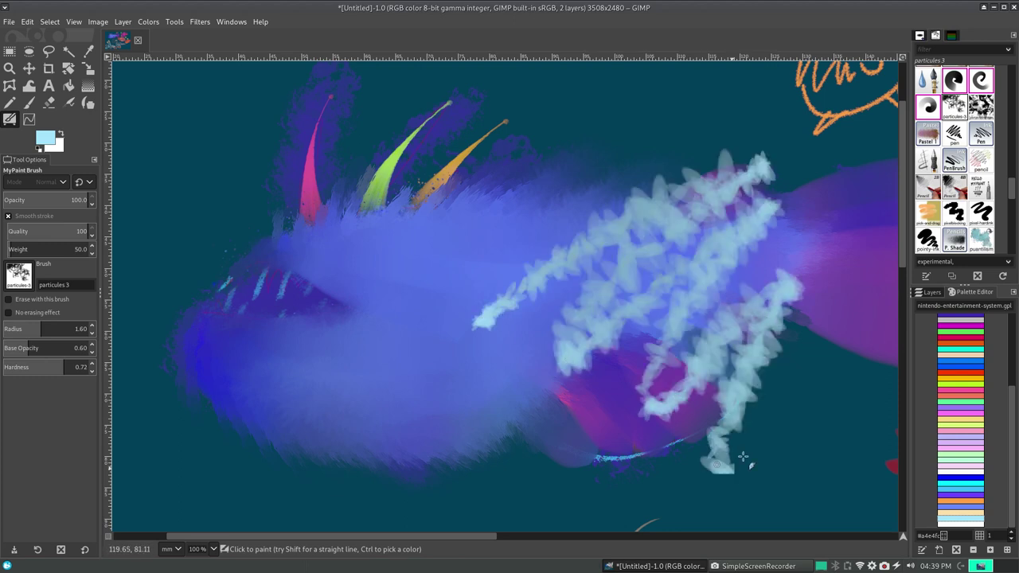
key(ctrl+z)
click(981, 106)
mouse_move(390, 326)
mouse_down()
mouse_move(613, 185)
mouse_move(700, 358)
mouse_move(825, 316)
mouse_up()
key(ctrl+z)
click(928, 132)
mouse_move(420, 323)
mouse_down()
mouse_move(487, 259)
mouse_move(693, 195)
mouse_up()
mouse_move(650, 255)
mouse_down()
mouse_move(687, 411)
mouse_move(764, 446)
mouse_up()
key(ctrl+z)
- Test the pen, Pen, PenBrush and pencil brushes, undoing each test stroke
click(954, 134)
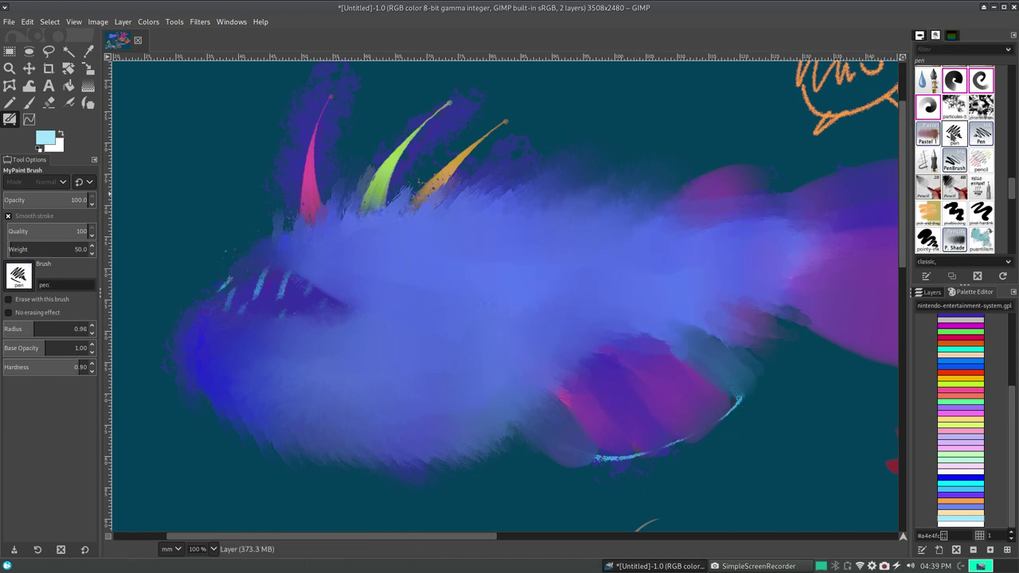
mouse_move(443, 340)
mouse_down()
mouse_move(619, 195)
mouse_move(673, 316)
mouse_move(771, 326)
mouse_up()
key(ctrl+z)
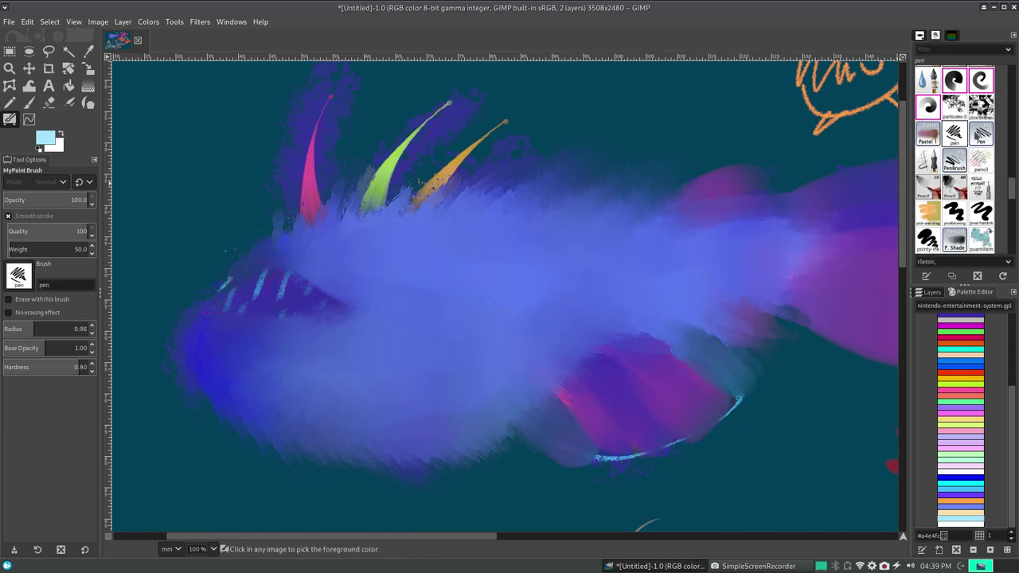
click(981, 131)
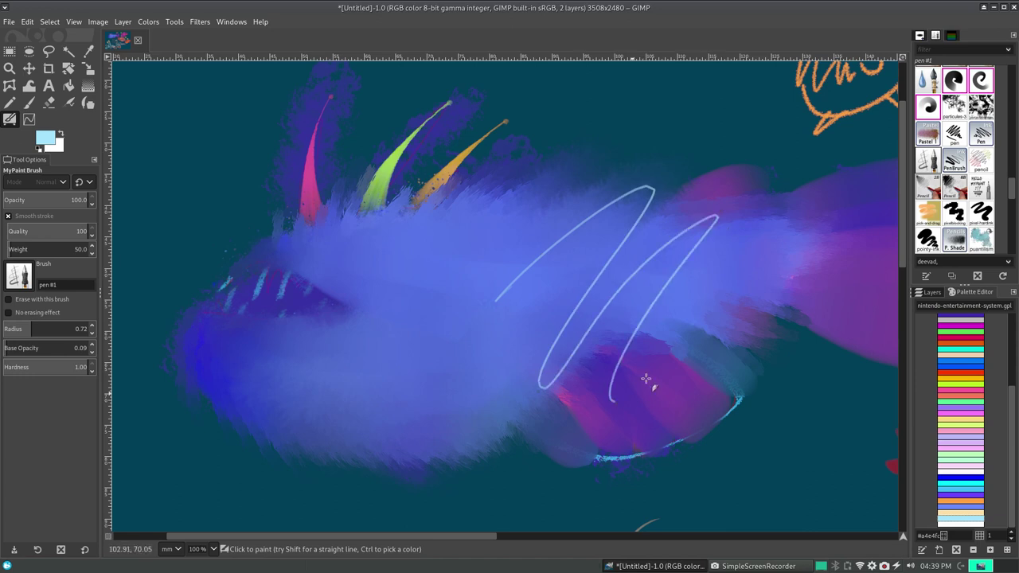
drag(651, 183, 764, 239)
key(ctrl+z)
click(954, 159)
mouse_move(489, 273)
mouse_down()
mouse_move(632, 166)
mouse_move(613, 375)
mouse_move(555, 118)
mouse_move(501, 373)
mouse_move(629, 415)
mouse_move(864, 364)
mouse_move(880, 334)
mouse_up()
key(ctrl+z)
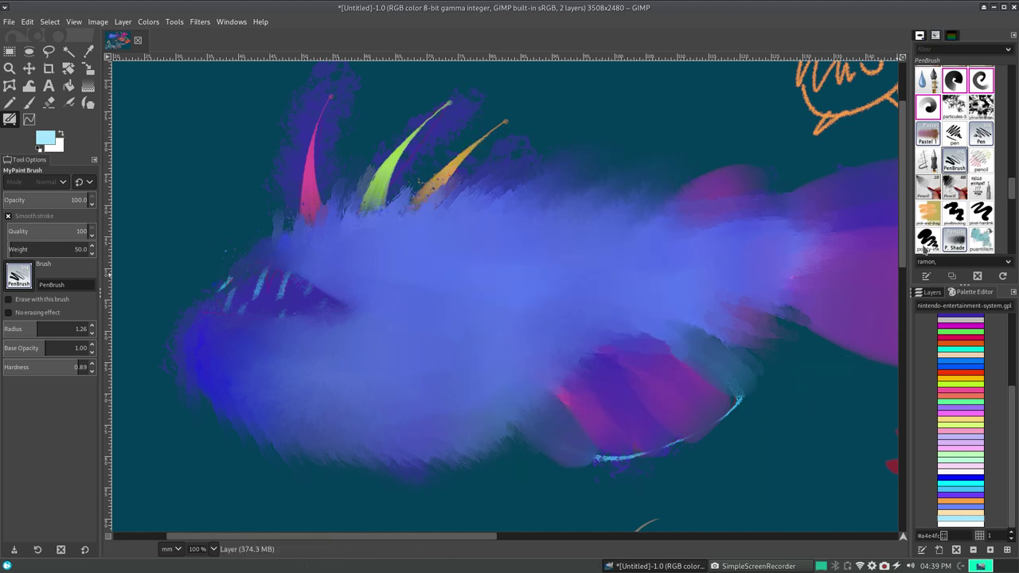
click(981, 160)
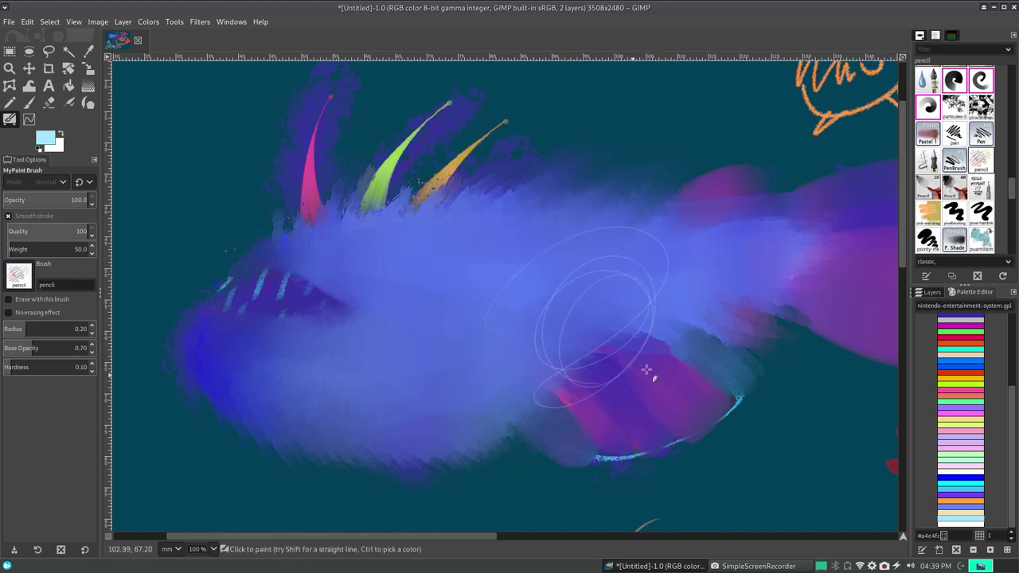
key(ctrl+z)
- Test the pencil 2b, pencil 8b and pencil brushes with light loops, undoing each
click(928, 188)
mouse_move(621, 327)
mouse_down()
mouse_move(606, 345)
mouse_move(661, 308)
mouse_move(662, 371)
mouse_move(704, 321)
mouse_up()
key(ctrl+z)
click(955, 188)
mouse_move(817, 411)
mouse_down()
mouse_move(756, 446)
mouse_move(788, 466)
mouse_up()
key(ctrl+z)
click(982, 163)
mouse_move(764, 351)
mouse_down()
mouse_move(683, 455)
mouse_move(785, 482)
mouse_up()
key(ctrl+z)
- Retry pencil 2b and 8b, then smudge a ring on the fish's lower right with pick and drag
click(928, 188)
drag(758, 358, 724, 477)
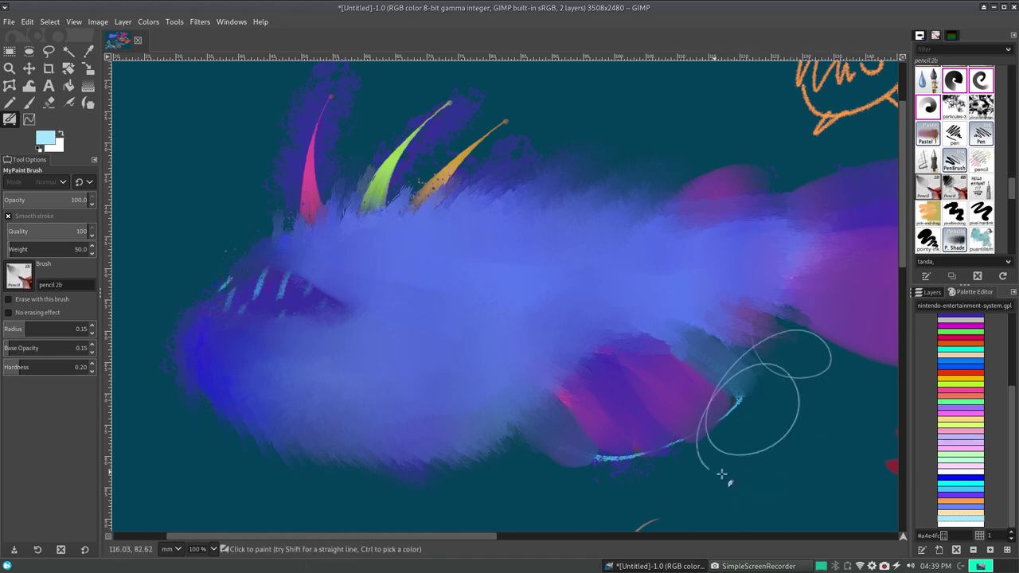
key(ctrl+z)
click(954, 188)
mouse_move(737, 283)
mouse_down()
mouse_move(762, 342)
mouse_move(764, 389)
mouse_up()
click(981, 188)
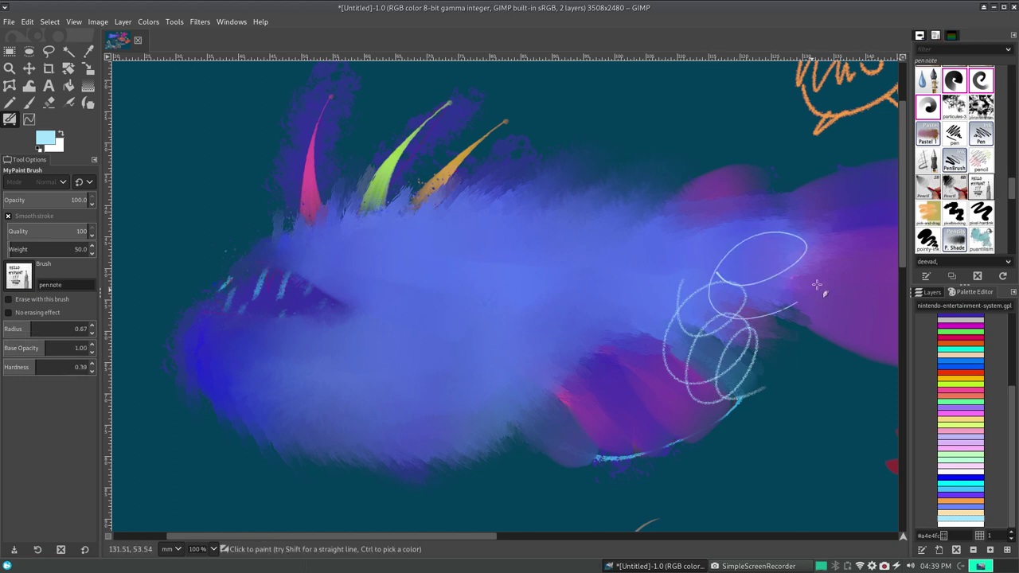
key(ctrl+z)
key(ctrl+z)
click(928, 212)
mouse_move(776, 301)
mouse_down()
mouse_move(711, 331)
mouse_move(791, 359)
mouse_move(664, 387)
mouse_move(775, 365)
mouse_up()
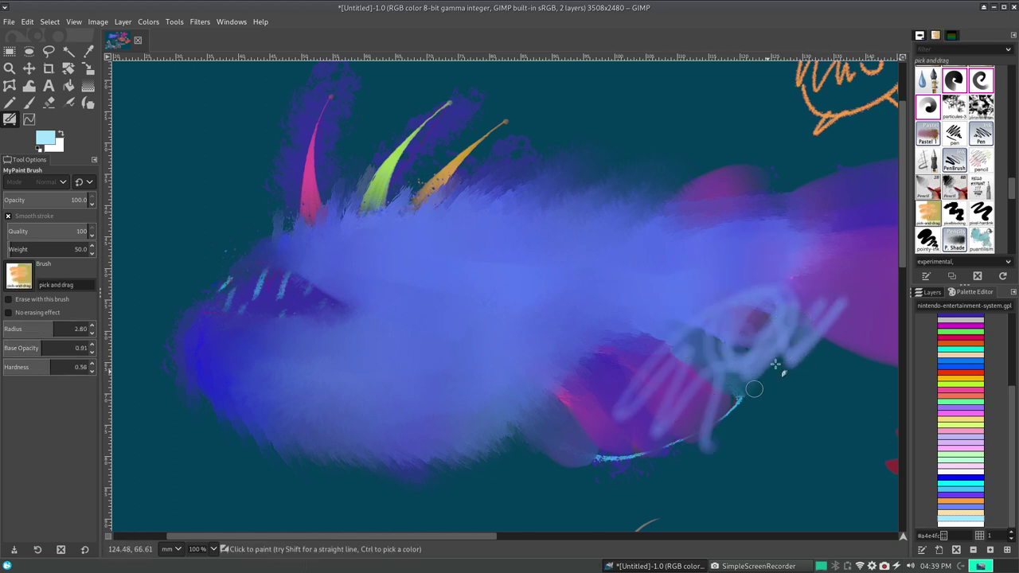
- Undo the smudge, then test pixelblocking and pointy ink brushes, undoing each loop
key(ctrl+z)
click(955, 212)
drag(619, 317, 716, 298)
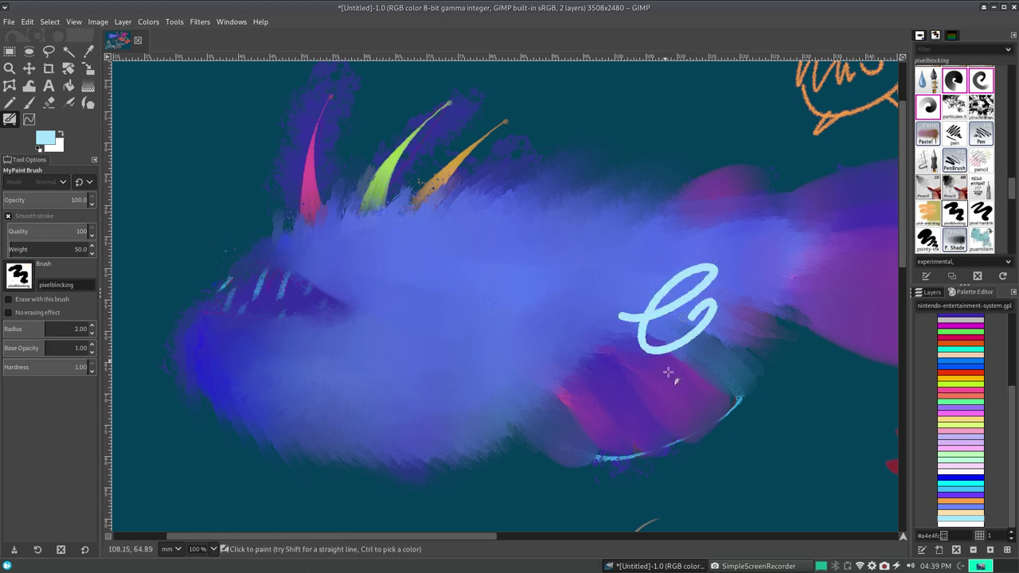
mouse_move(668, 372)
mouse_down()
mouse_move(796, 358)
mouse_move(610, 246)
mouse_move(643, 122)
mouse_move(876, 360)
mouse_move(284, 409)
mouse_move(474, 378)
mouse_move(534, 459)
mouse_up()
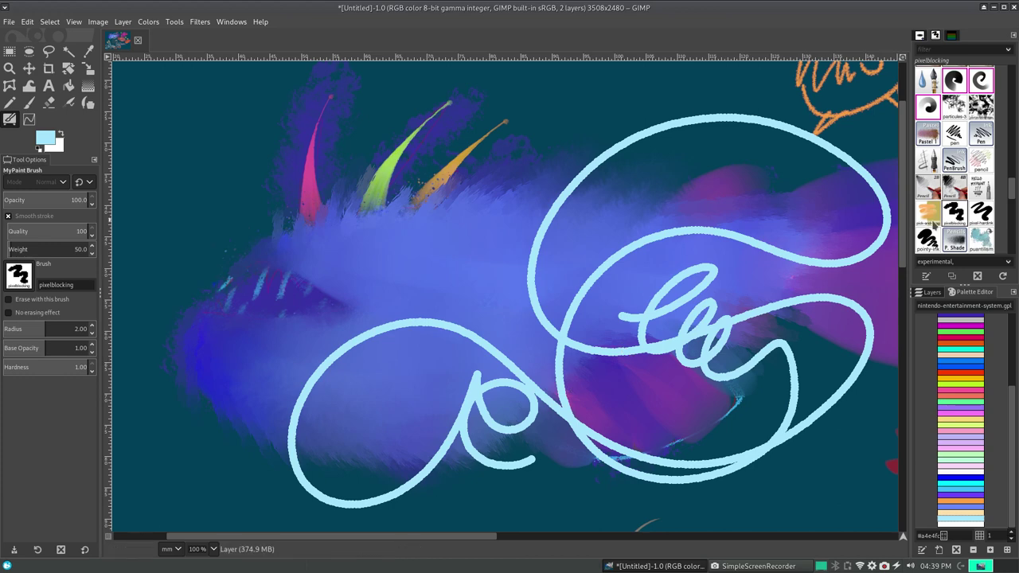
key(ctrl+z)
click(981, 213)
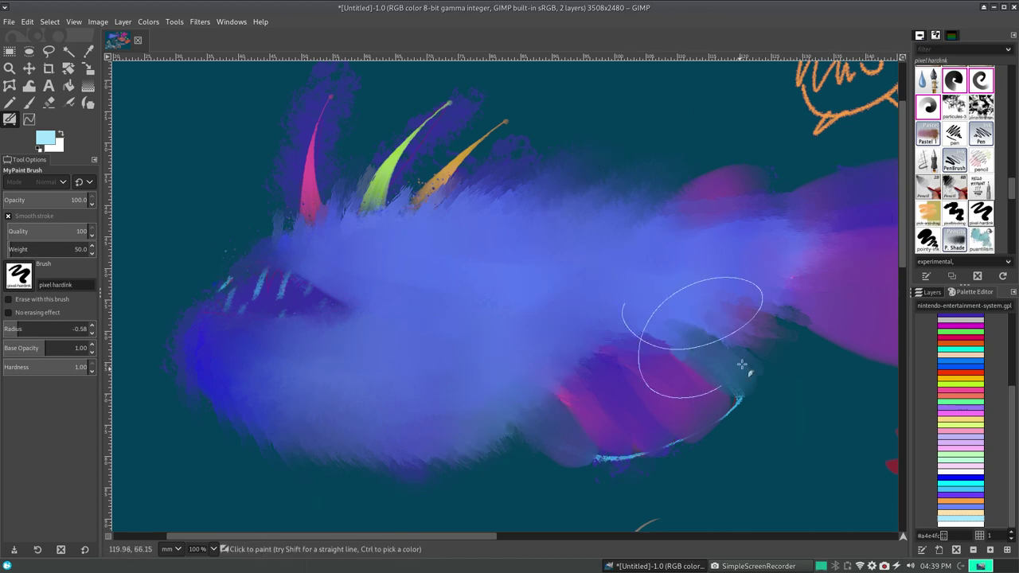
click(927, 239)
mouse_move(585, 319)
mouse_down()
mouse_move(705, 300)
mouse_move(770, 462)
mouse_move(598, 426)
mouse_move(561, 291)
mouse_move(676, 272)
mouse_move(762, 146)
mouse_move(693, 135)
mouse_move(581, 139)
mouse_up()
key(ctrl+z)
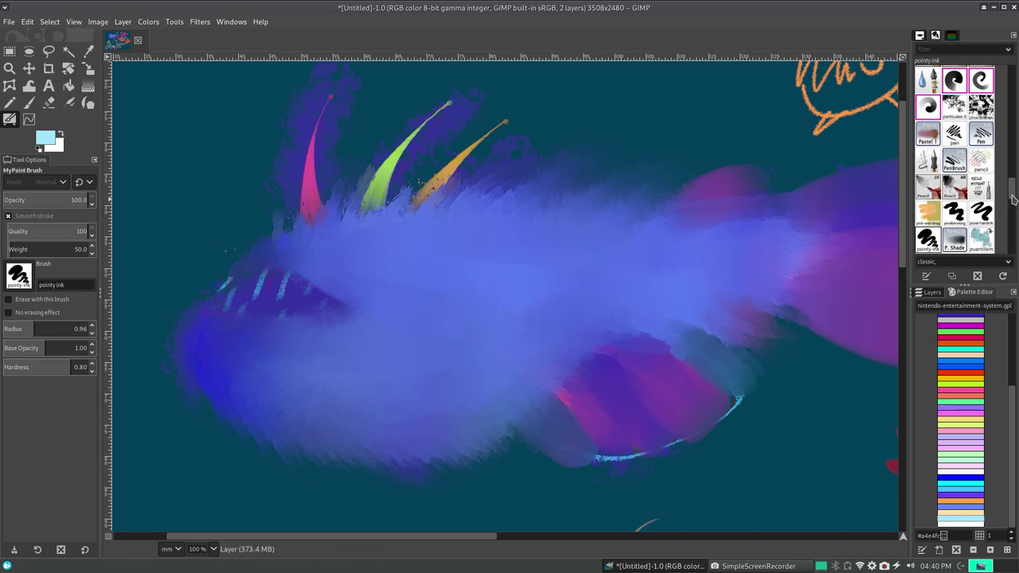
- Test pick and drag, puntilism and puntilism2 with strokes on the fish, undoing each
drag(1012, 199, 1013, 209)
click(928, 136)
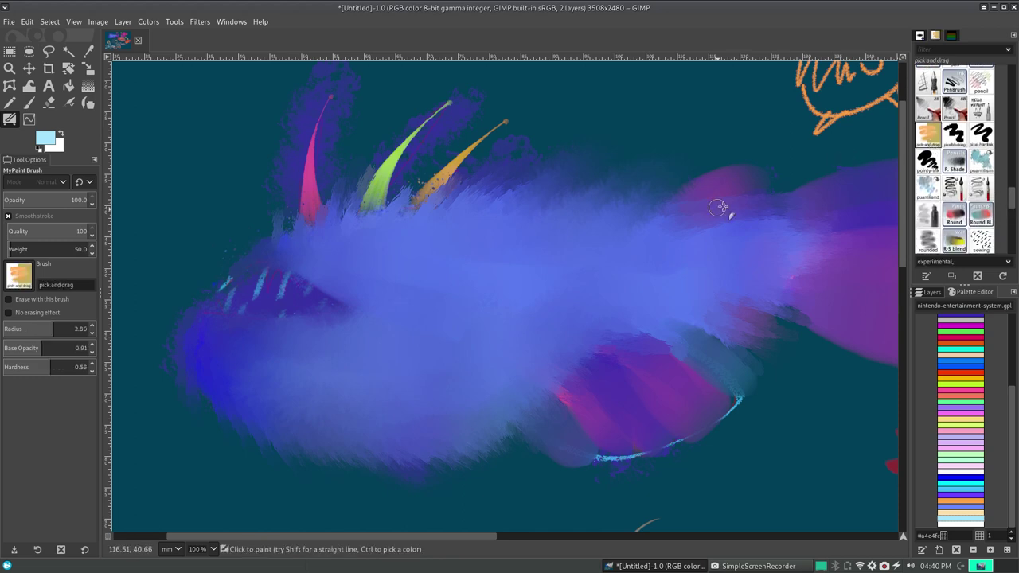
mouse_move(719, 207)
mouse_down()
mouse_move(762, 250)
mouse_move(711, 210)
mouse_move(712, 168)
mouse_move(639, 167)
mouse_up()
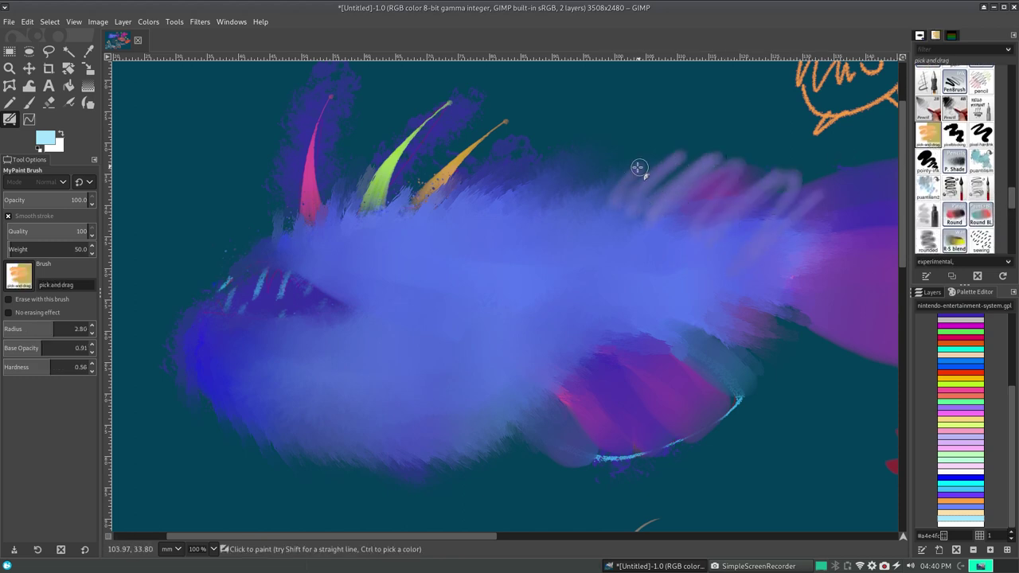
key(ctrl+z)
click(981, 159)
mouse_move(625, 239)
mouse_down()
mouse_move(814, 183)
mouse_move(589, 363)
mouse_move(605, 398)
mouse_up()
key(ctrl+z)
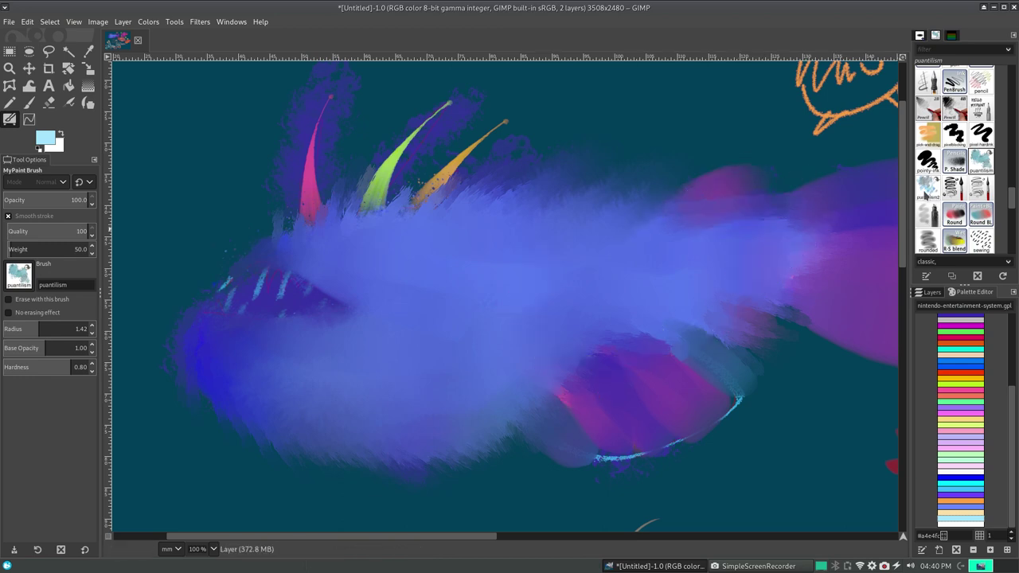
click(928, 188)
mouse_move(727, 239)
mouse_down()
mouse_move(733, 263)
mouse_move(788, 319)
mouse_move(639, 452)
mouse_up()
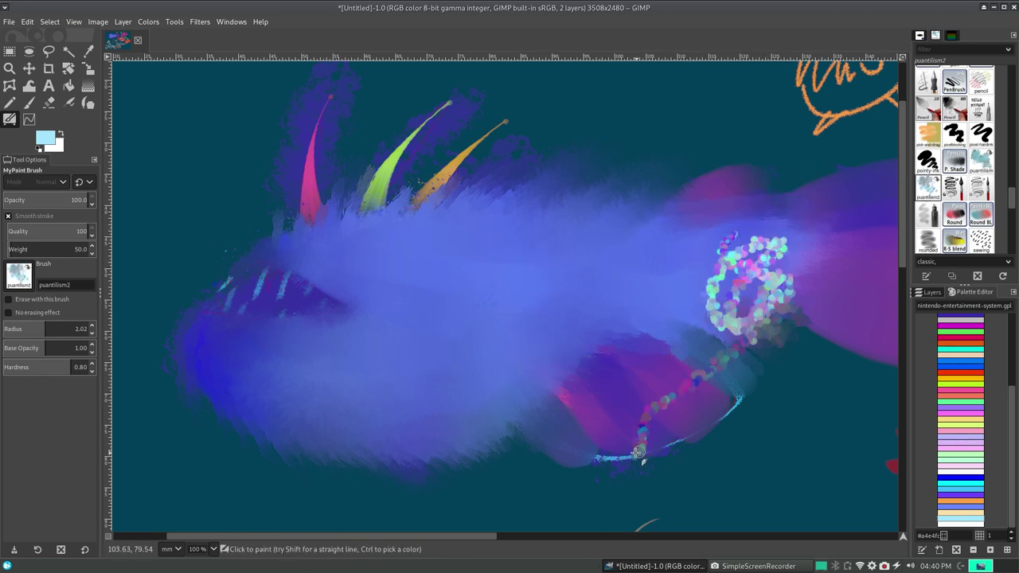
key(ctrl+z)
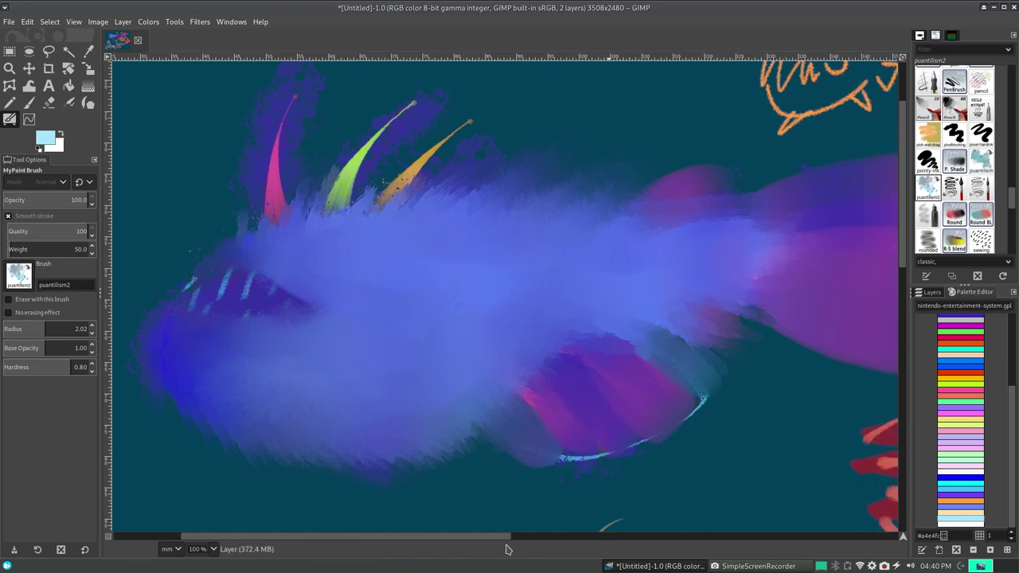
drag(489, 536, 776, 537)
- Try speckled and rigger brush strokes on the fish, undoing each one
mouse_move(641, 281)
mouse_down()
mouse_move(705, 295)
mouse_move(641, 280)
mouse_up()
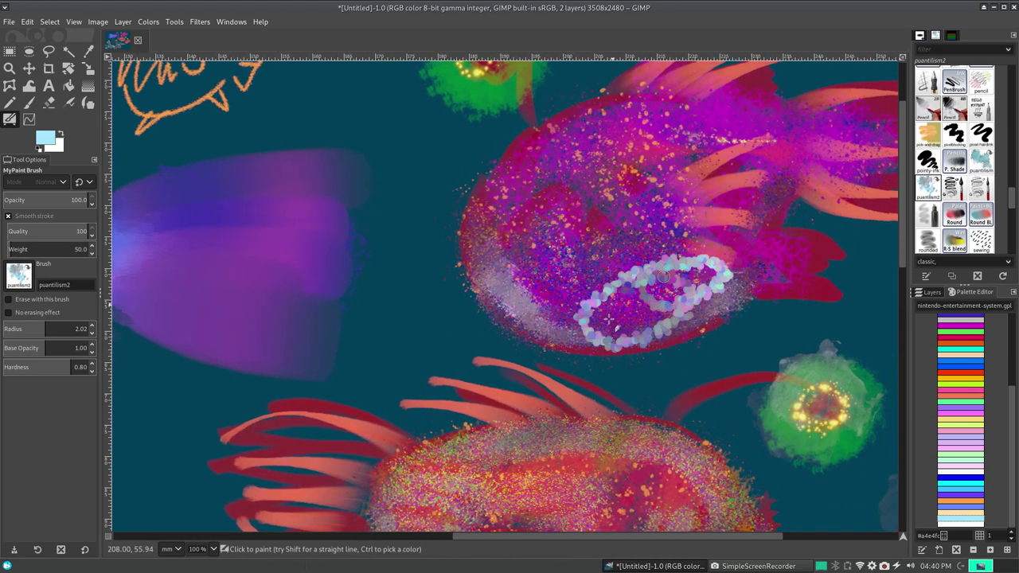
key(ctrl+z)
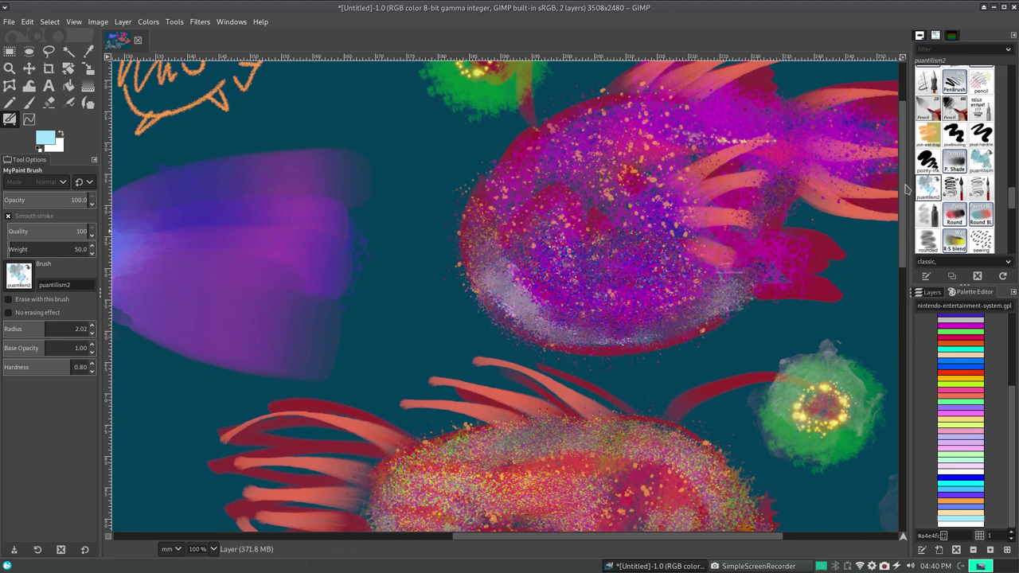
drag(737, 251, 720, 257)
key(ctrl+z)
click(954, 187)
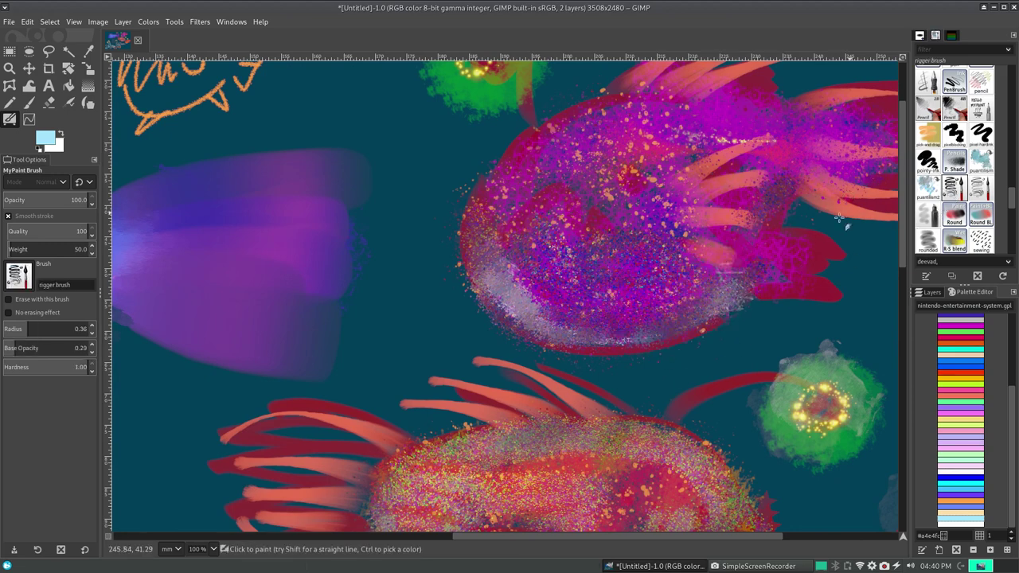
mouse_move(665, 312)
mouse_down()
mouse_move(653, 394)
mouse_move(391, 189)
mouse_move(613, 251)
mouse_up()
key(ctrl+z)
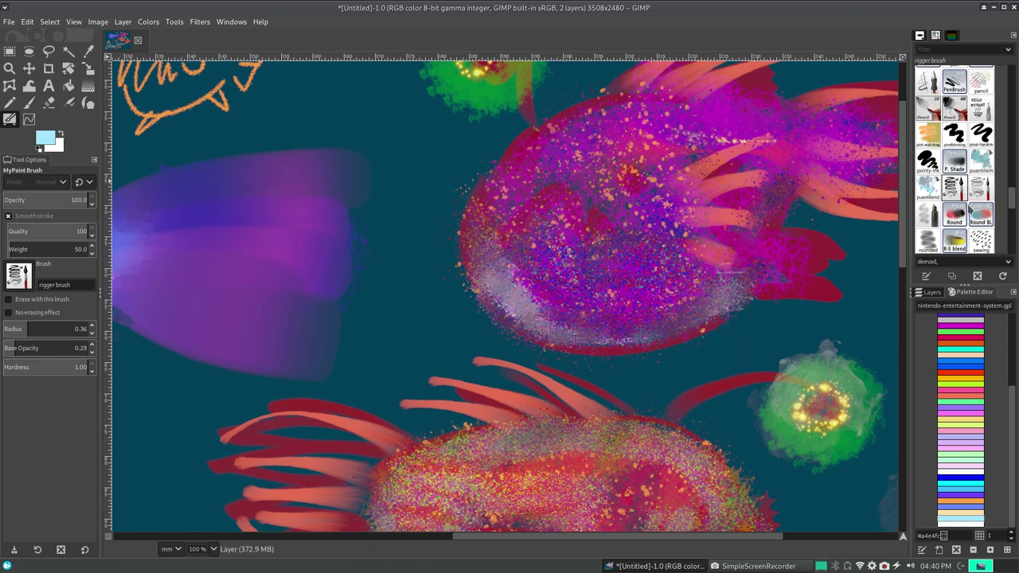
click(981, 215)
mouse_move(732, 275)
mouse_down()
mouse_move(680, 375)
mouse_move(789, 301)
mouse_move(685, 321)
mouse_move(733, 361)
mouse_move(789, 339)
mouse_up()
key(ctrl+z)
click(954, 187)
key(ctrl+z)
- Test the rough and Round brushes below the fish, then undo the strokes
click(928, 215)
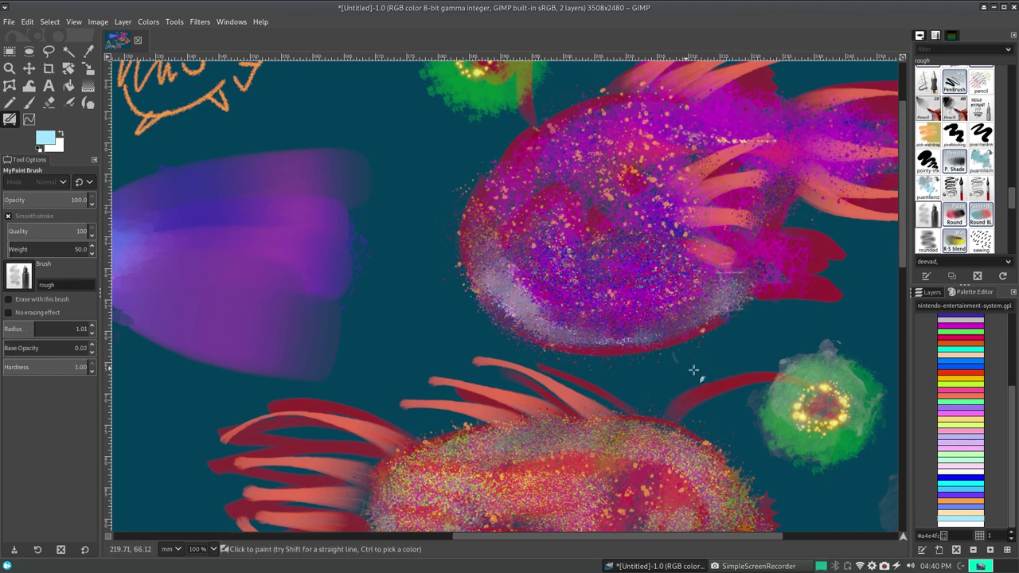
mouse_move(714, 329)
mouse_down()
mouse_move(638, 396)
mouse_move(709, 406)
mouse_move(599, 319)
mouse_up()
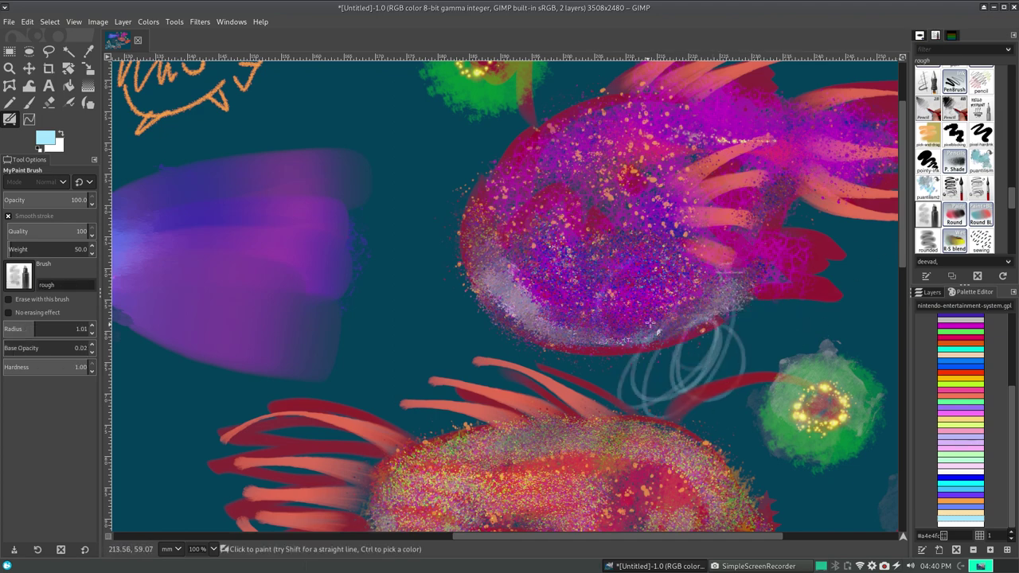
key(ctrl+z)
click(960, 223)
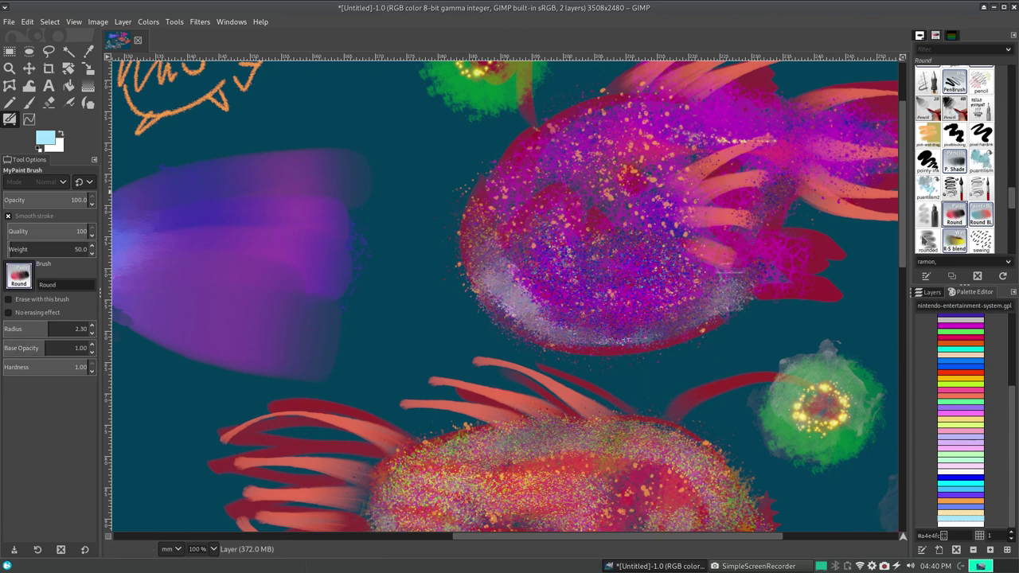
mouse_move(792, 303)
mouse_down()
mouse_move(706, 365)
mouse_move(760, 334)
mouse_move(565, 440)
mouse_move(465, 326)
mouse_move(382, 398)
mouse_up()
key(ctrl+z)
- Try the Round Bl and rounded brushes with pale blue curves, undoing them
click(981, 215)
mouse_move(461, 410)
mouse_down()
mouse_move(536, 328)
mouse_move(518, 428)
mouse_move(384, 343)
mouse_move(478, 422)
mouse_up()
key(ctrl+z)
click(927, 239)
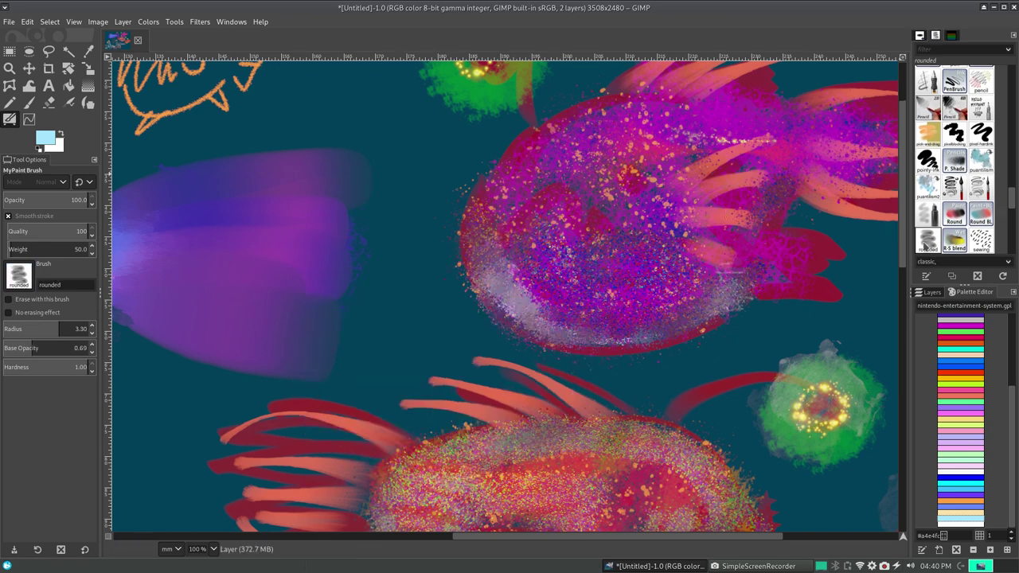
mouse_move(631, 314)
mouse_down()
mouse_move(584, 283)
mouse_move(728, 363)
mouse_move(746, 344)
mouse_up()
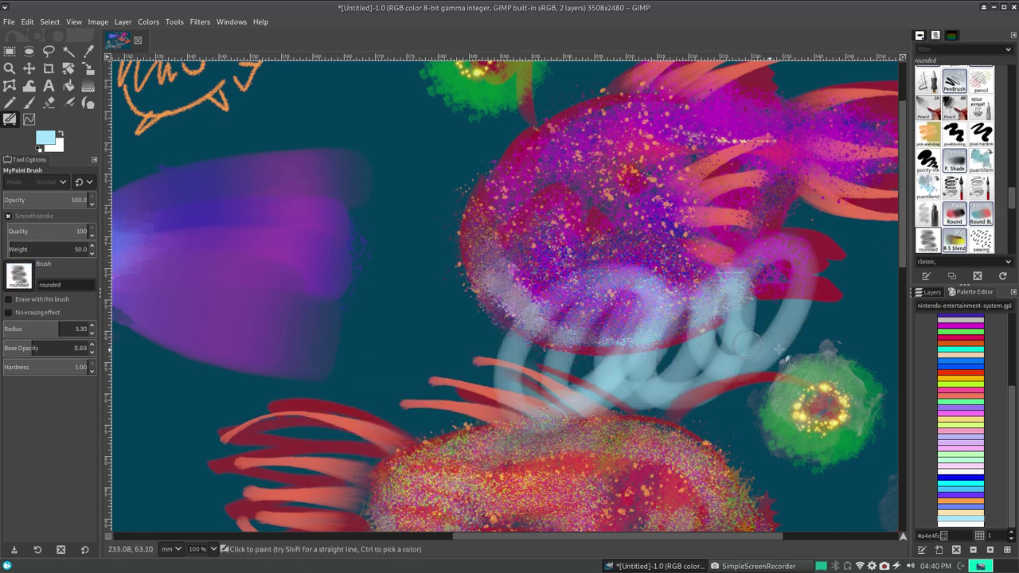
key(ctrl+z)
drag(637, 365, 784, 374)
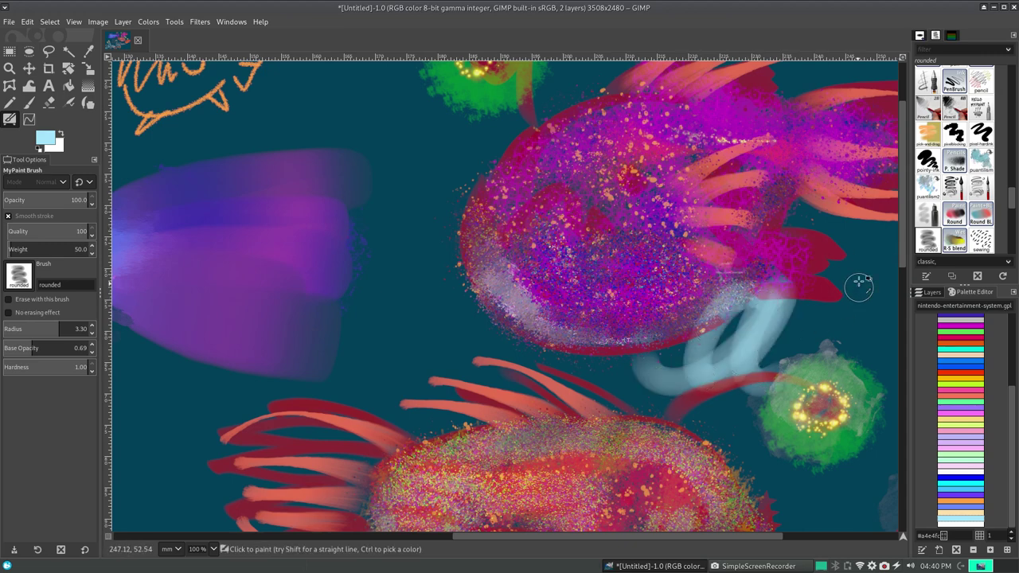
key(ctrl+z)
- Test the RS blendOP, sewing, short grass and rounded brushes, undoing every stroke
click(954, 239)
mouse_move(705, 386)
mouse_down()
mouse_move(792, 342)
mouse_move(805, 275)
mouse_move(840, 267)
mouse_move(751, 364)
mouse_move(398, 193)
mouse_move(255, 394)
mouse_move(266, 465)
mouse_up()
key(ctrl+z)
click(981, 239)
key(ctrl+z)
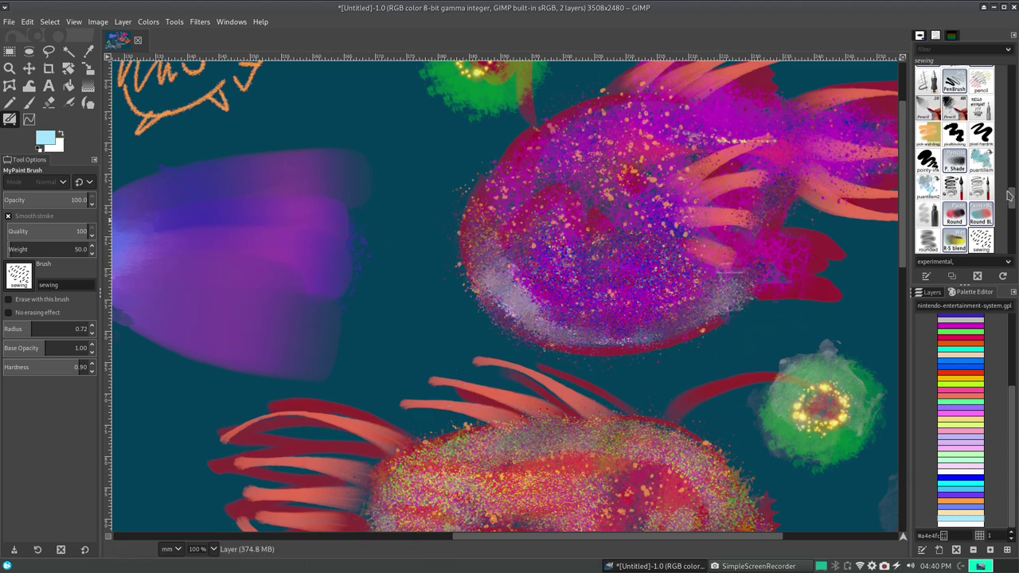
drag(1009, 195, 1011, 219)
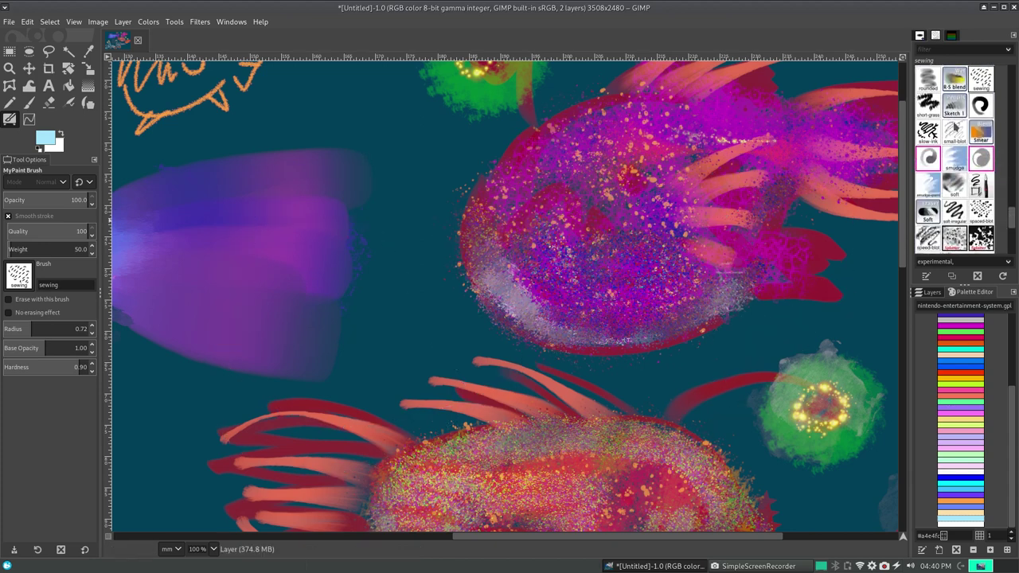
click(929, 103)
mouse_move(188, 296)
mouse_down()
mouse_move(290, 280)
mouse_move(796, 275)
mouse_up()
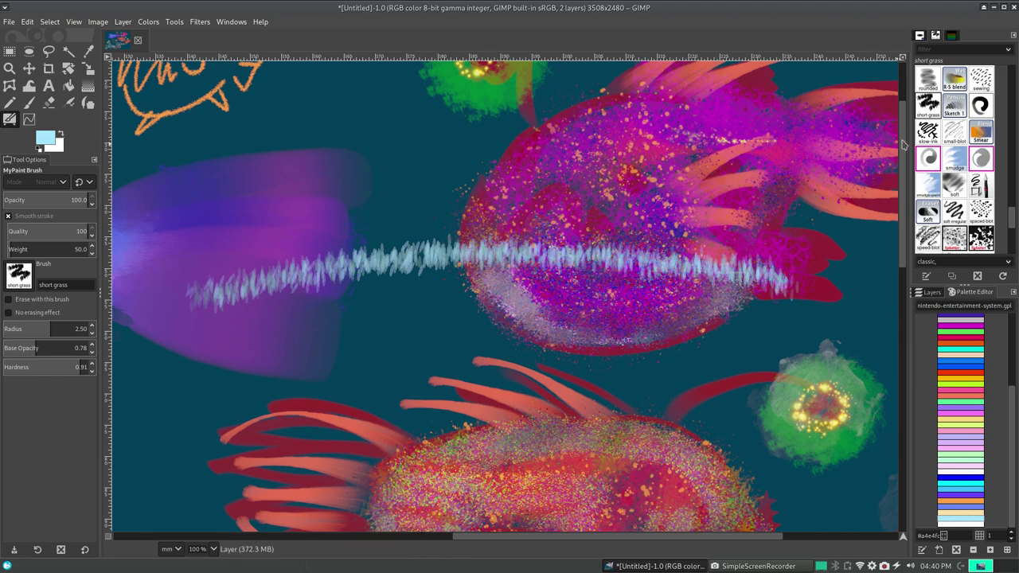
key(ctrl+z)
click(929, 79)
drag(398, 342, 820, 173)
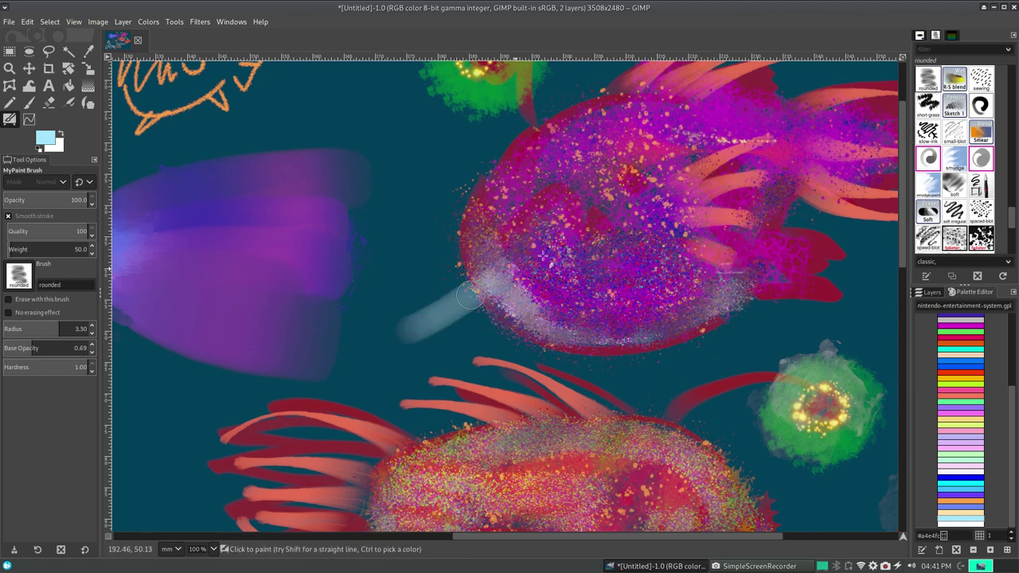
key(ctrl+z)
- Try the Sketch 1, Sketcher2.sk, slow ink and small blot brushes, undoing each
click(955, 104)
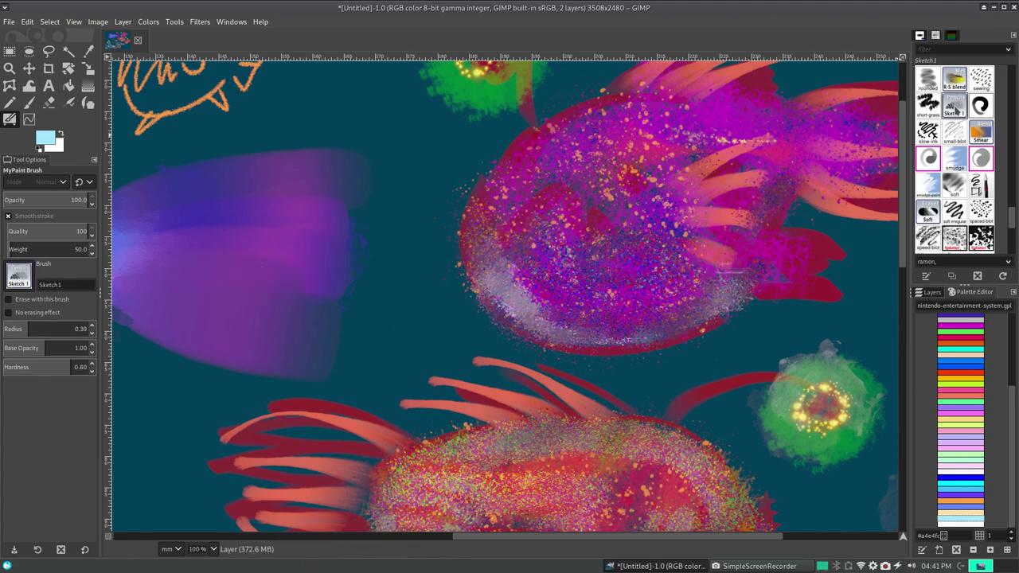
mouse_move(683, 284)
mouse_down()
mouse_move(523, 375)
mouse_move(629, 442)
mouse_up()
key(ctrl+z)
key(ctrl+z)
click(981, 105)
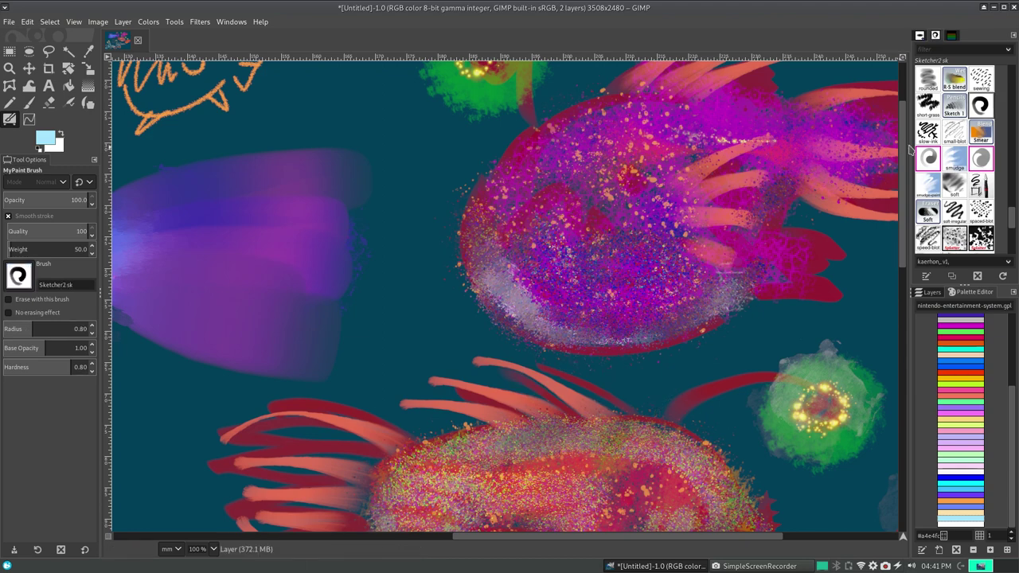
mouse_move(796, 211)
mouse_down()
mouse_move(480, 530)
mouse_move(690, 150)
mouse_up()
key(ctrl+z)
key(ctrl+z)
click(928, 130)
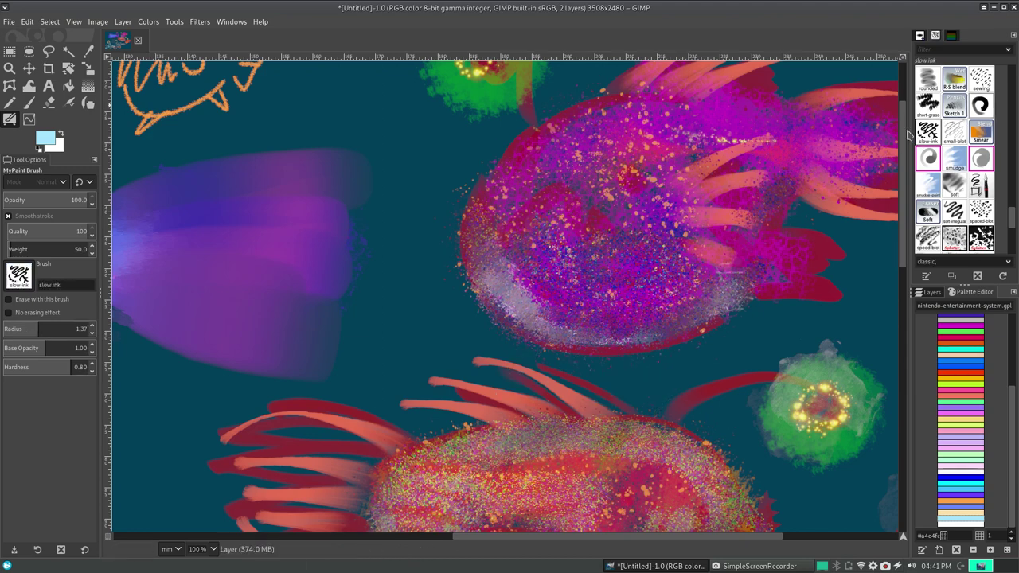
drag(788, 174, 379, 284)
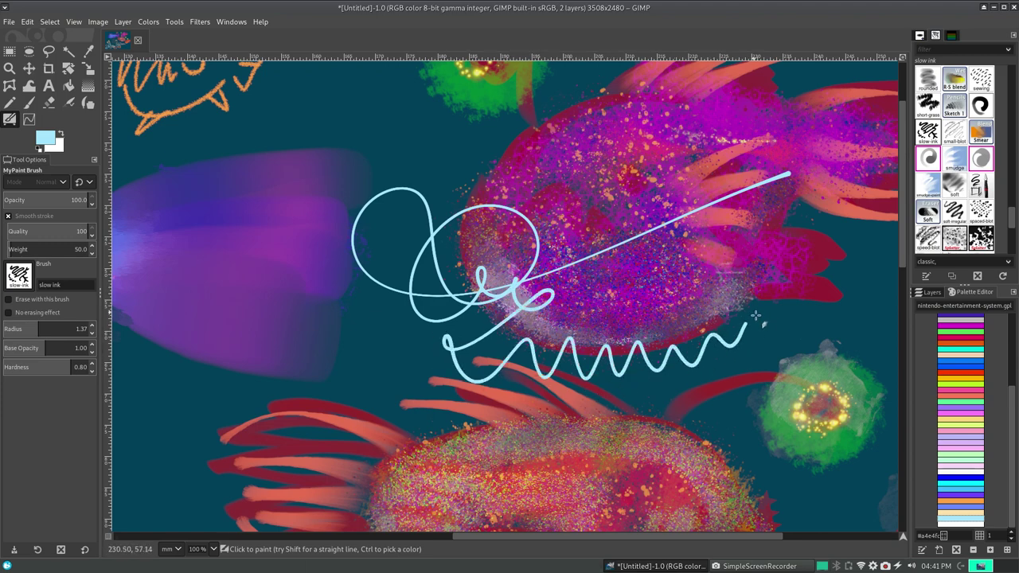
key(ctrl+z)
click(956, 133)
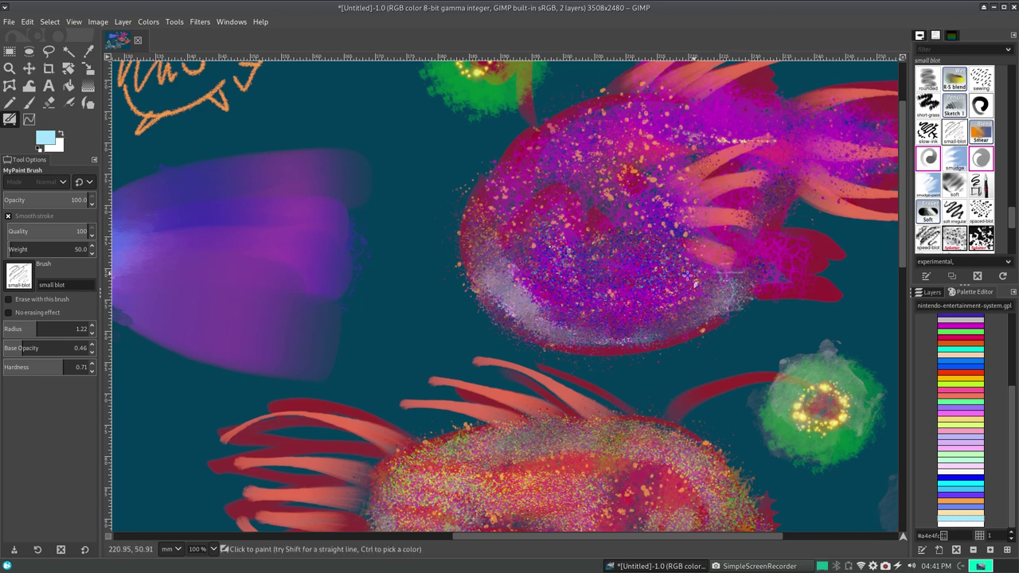
drag(351, 372, 458, 231)
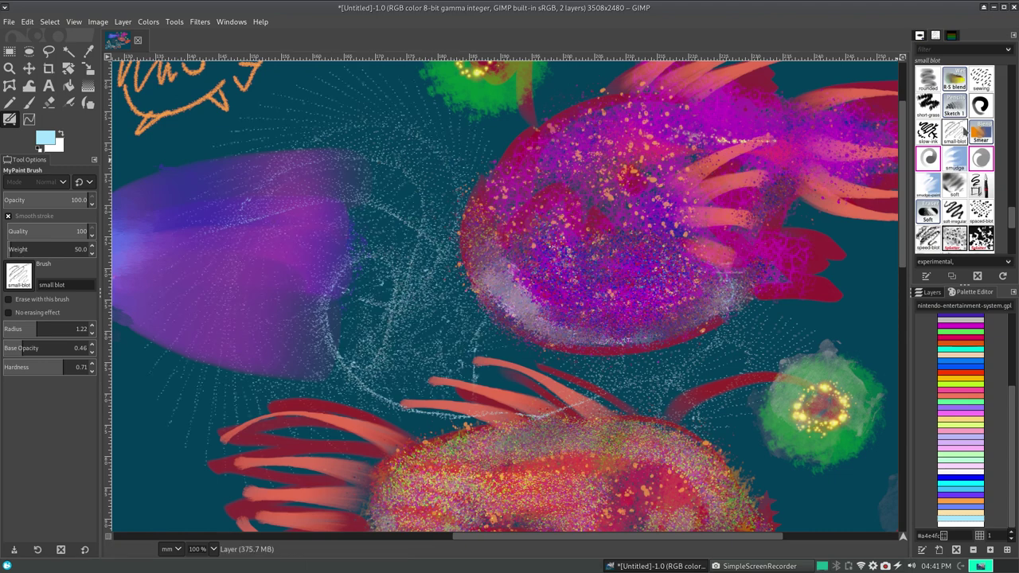
key(ctrl+z)
- Test purple Smear and lavender Smear sm strokes on the fish, then undo them
click(979, 131)
drag(445, 350, 589, 256)
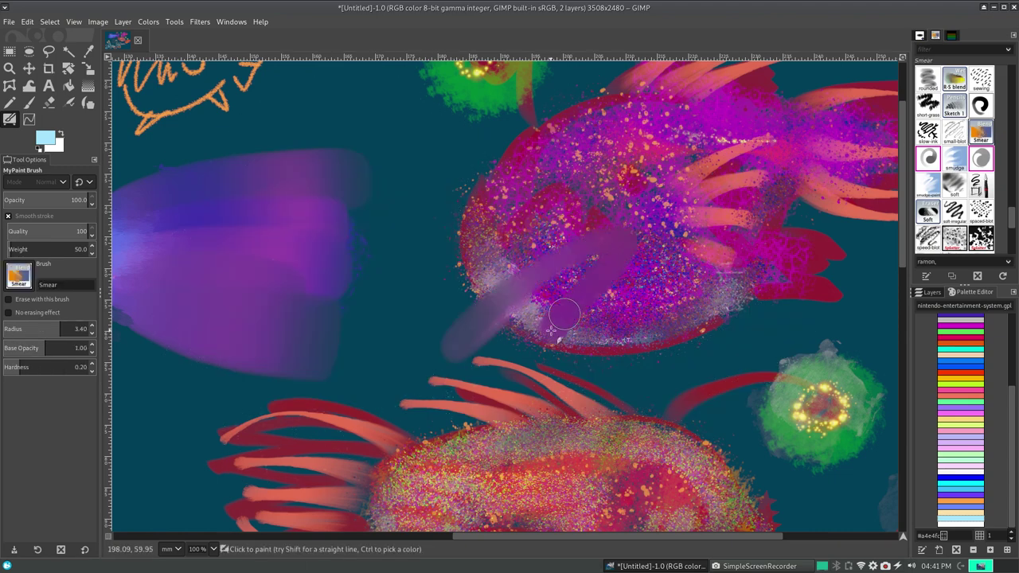
drag(533, 366, 619, 337)
key(ctrl+z)
key(ctrl+z)
click(927, 158)
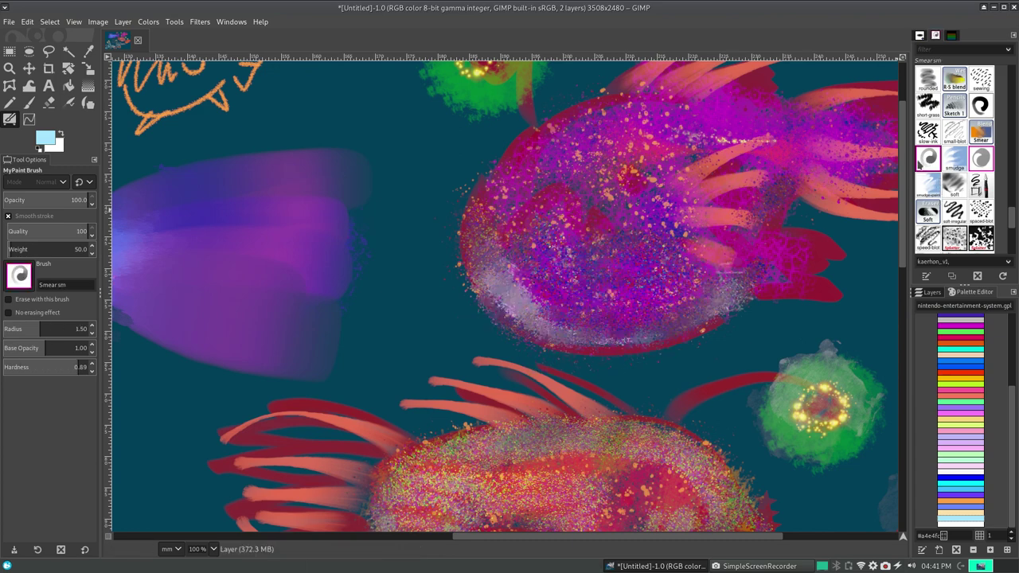
mouse_move(742, 255)
mouse_down()
mouse_move(668, 324)
mouse_move(548, 233)
mouse_up()
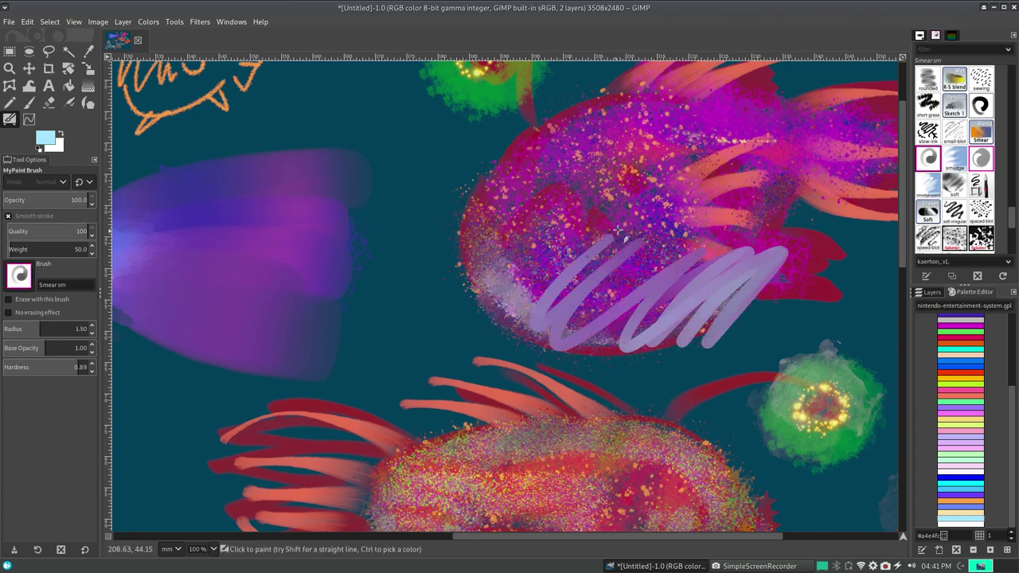
key(ctrl+z)
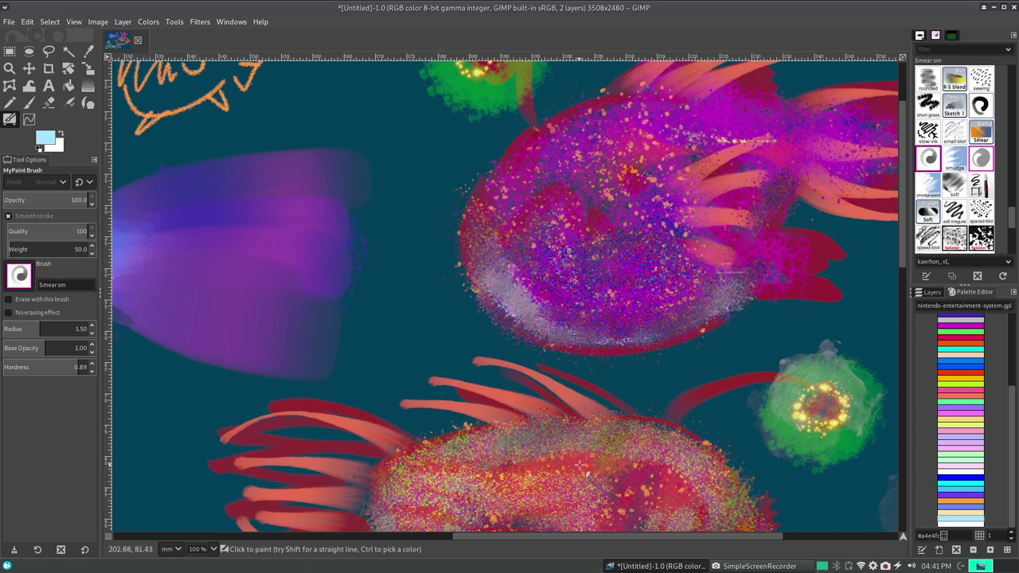
- Smear orange and pale pink strands along the top spikes; undo trial grey-blue spikes
scroll(653, 222, up, 3)
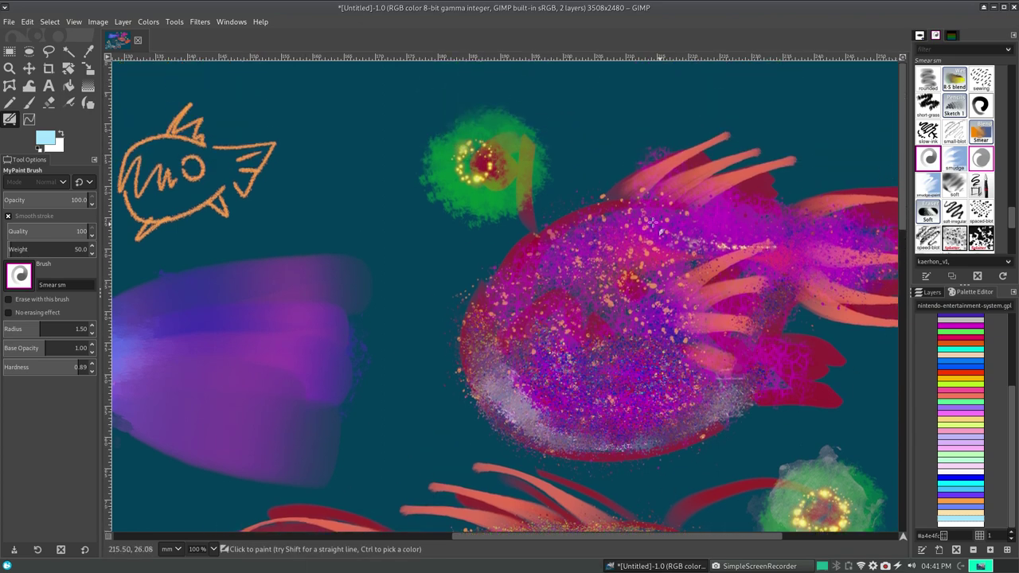
drag(669, 172, 751, 136)
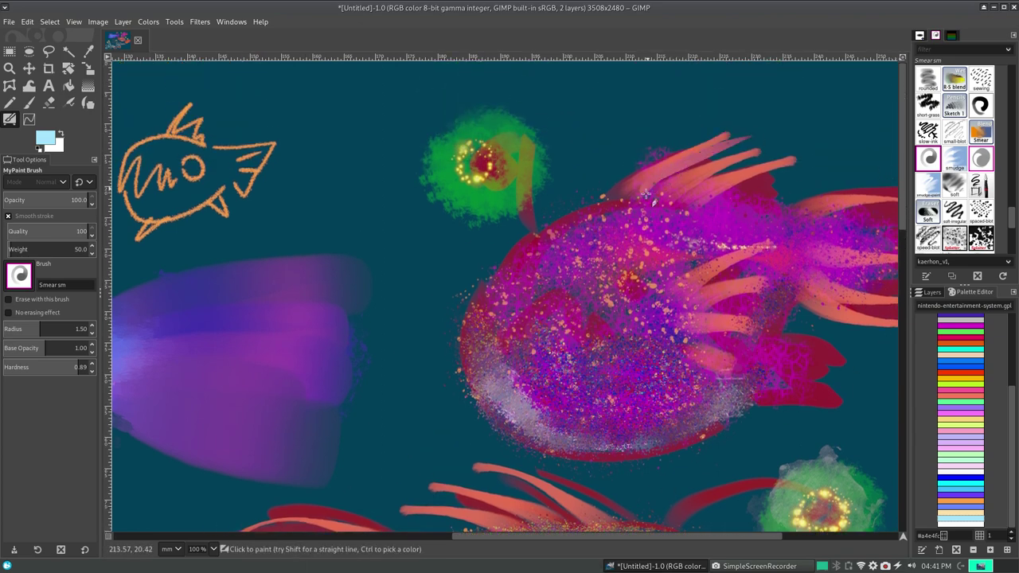
mouse_move(645, 194)
mouse_down()
mouse_move(754, 141)
mouse_move(791, 150)
mouse_up()
mouse_move(695, 197)
mouse_down()
mouse_move(812, 161)
mouse_move(773, 189)
mouse_up()
drag(622, 187, 728, 106)
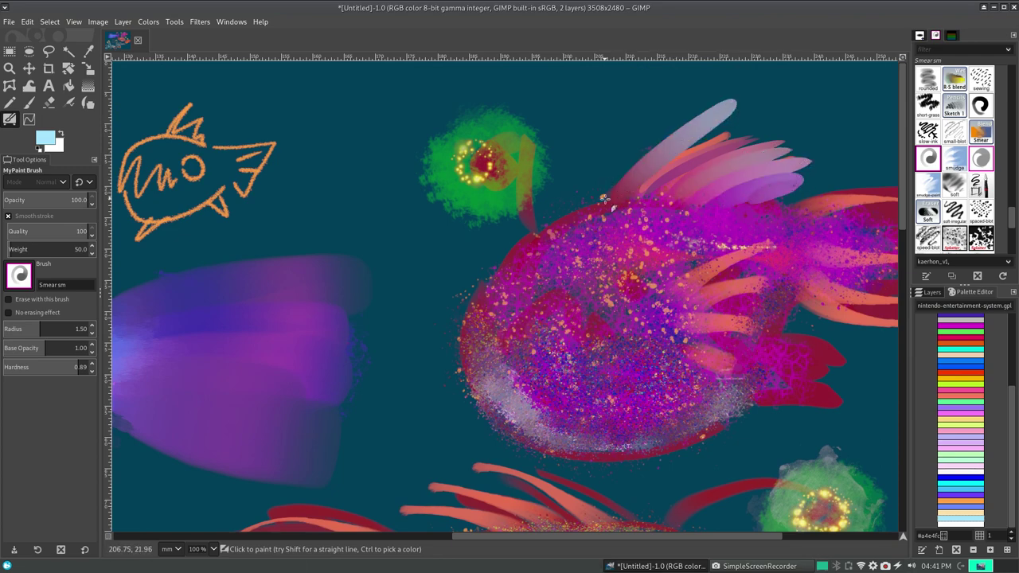
mouse_move(605, 198)
mouse_down()
mouse_move(669, 82)
mouse_move(685, 103)
mouse_up()
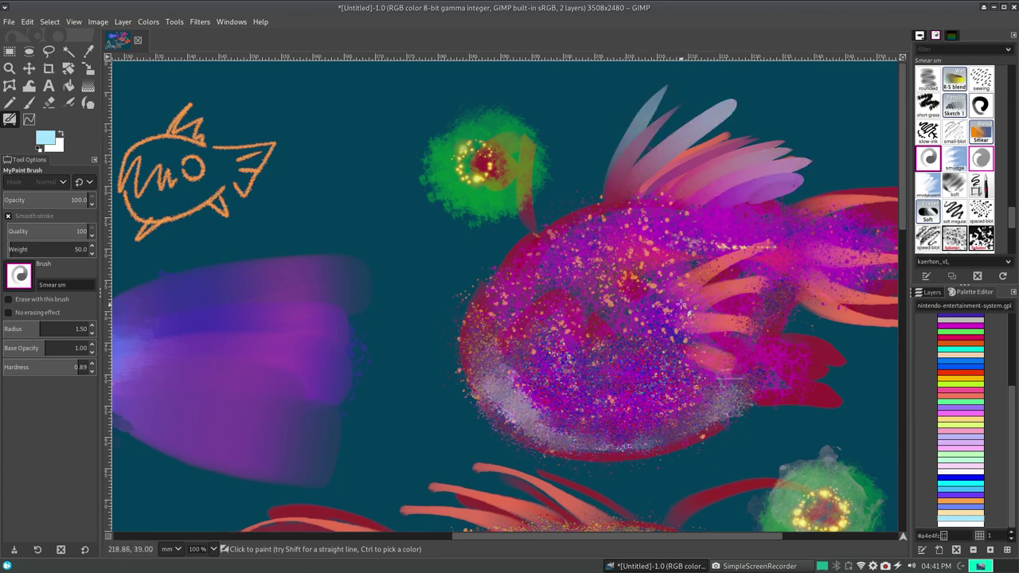
key(ctrl+z)
key(ctrl+z)
key(ctrl+z)
key(ctrl+z)
key(ctrl+z)
key(ctrl+z)
key(ctrl+z)
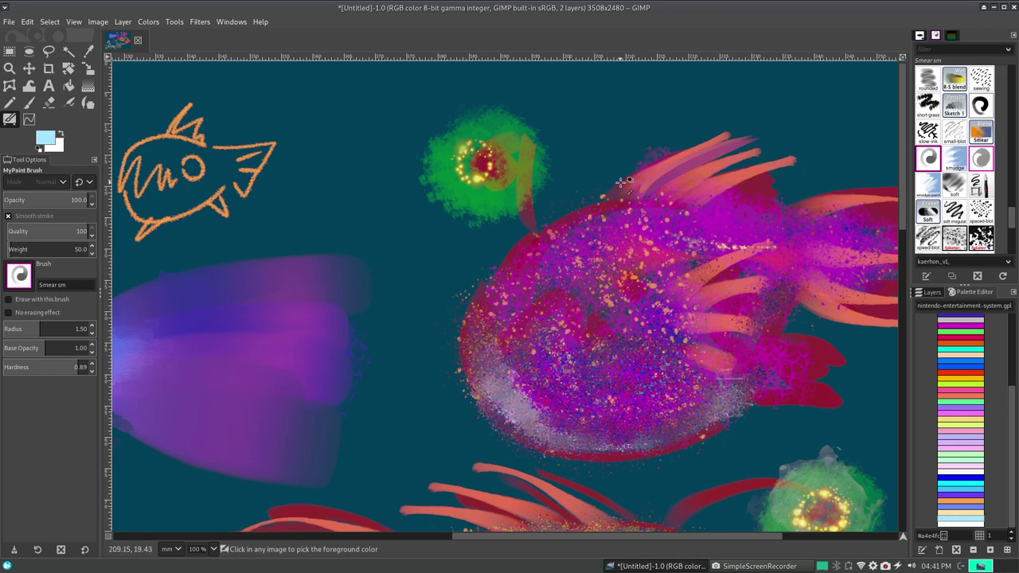
key(ctrl+z)
- Smear pink strands up the fish's back, across the orange spikes and lower tail fin
drag(603, 201, 651, 127)
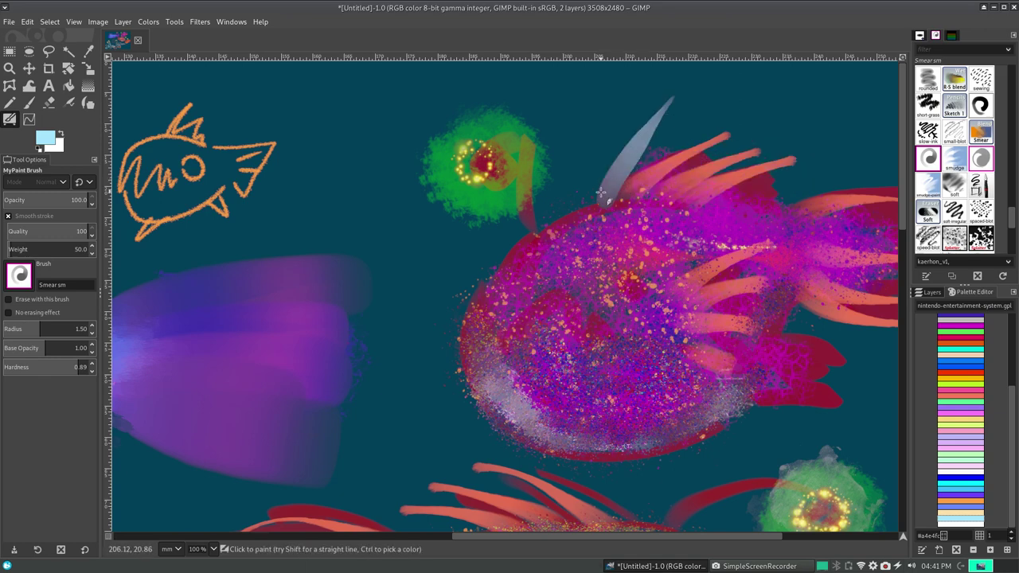
key(ctrl+z)
mouse_move(602, 203)
mouse_down()
mouse_move(673, 99)
mouse_move(686, 113)
mouse_up()
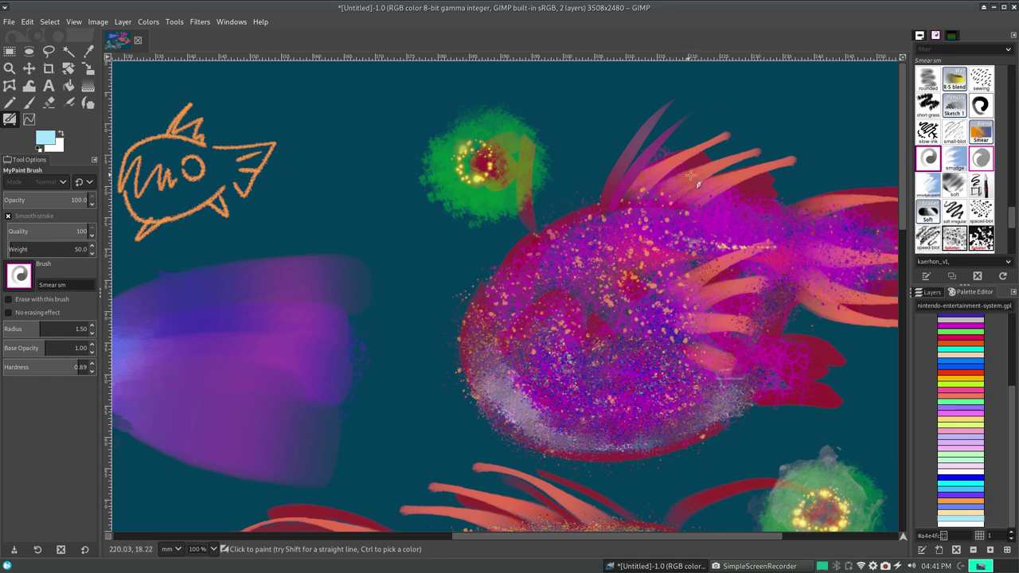
drag(705, 295, 800, 240)
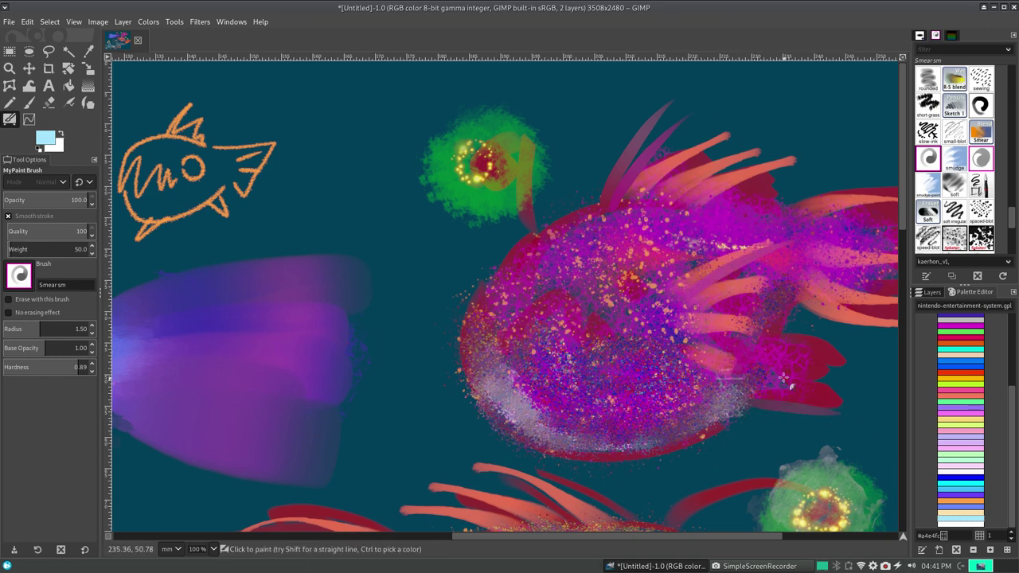
drag(786, 360, 885, 382)
- Undo the tail smear, pick dark teal, and test smudge ink and smudge+paint brushes
key(ctrl+z)
ctrl+click(830, 375)
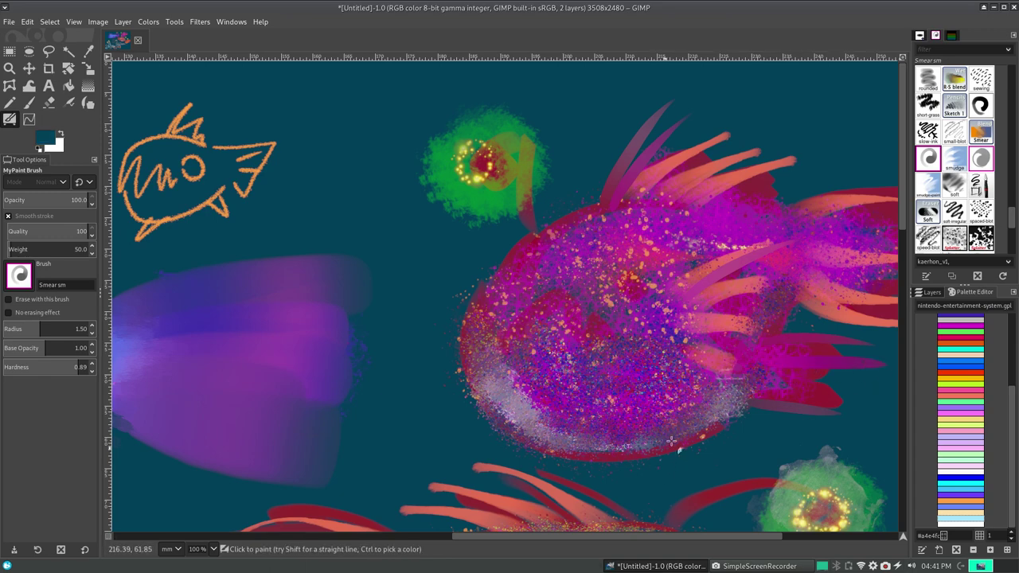
click(980, 159)
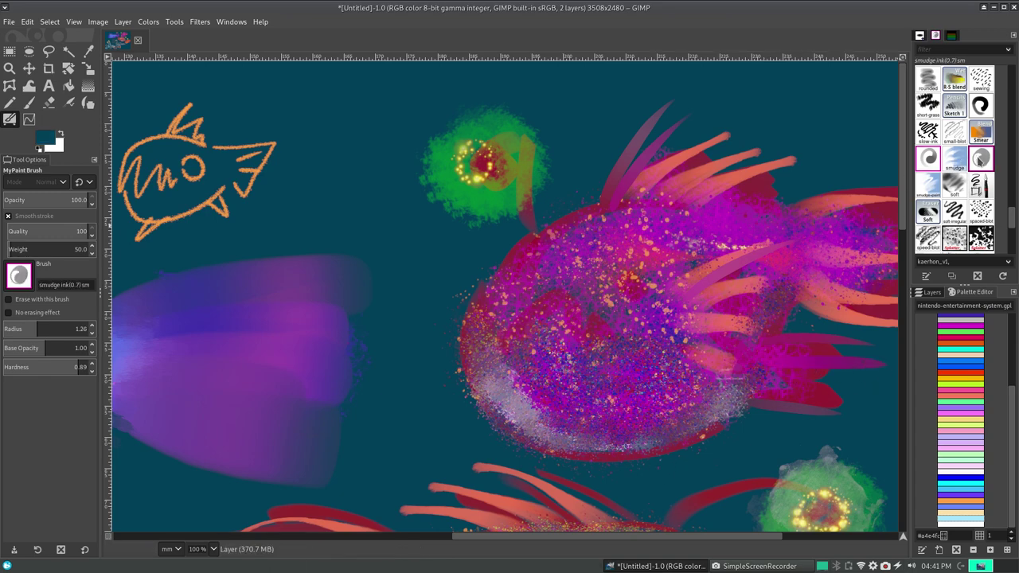
drag(841, 173, 647, 370)
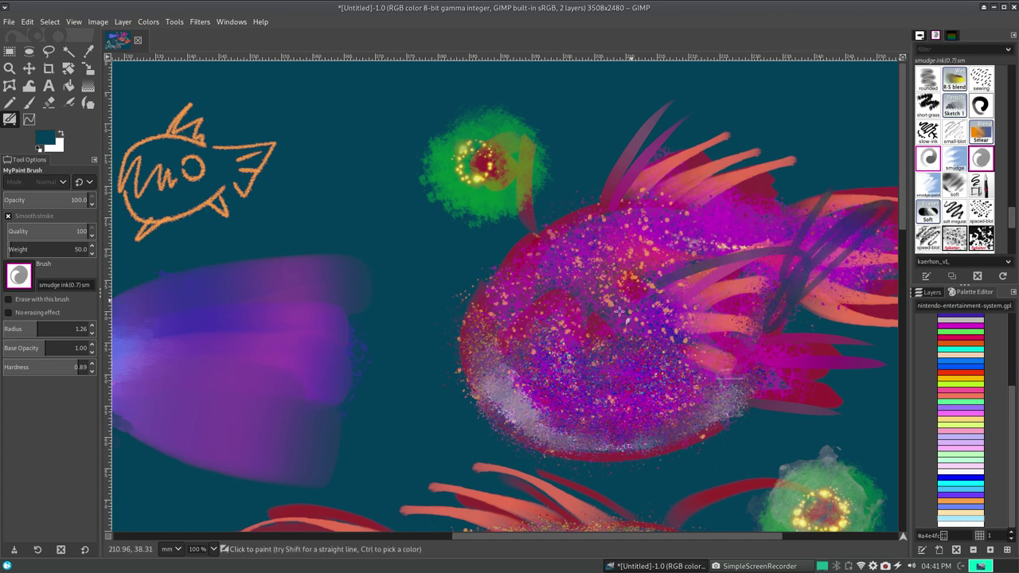
key(ctrl+z)
click(955, 158)
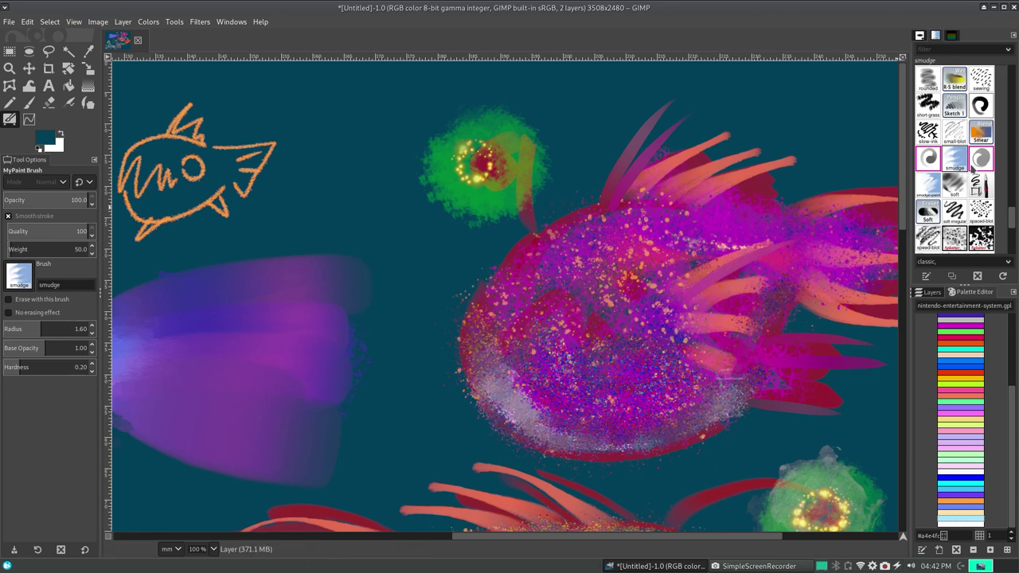
click(929, 185)
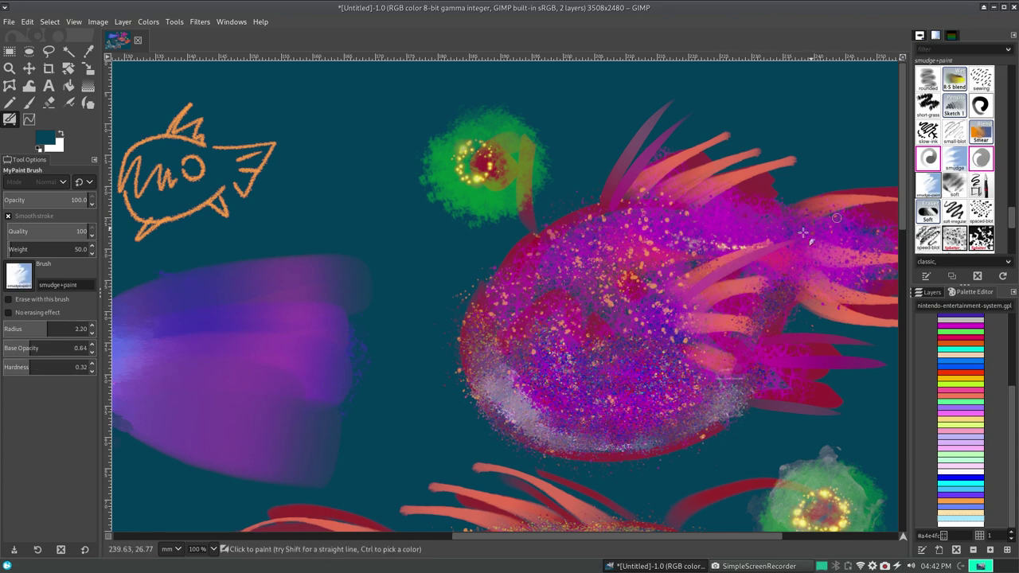
drag(721, 280, 807, 246)
key(ctrl+z)
- Try dark teal loops with soft dip pen and soft irregular brushes, undoing them
click(955, 185)
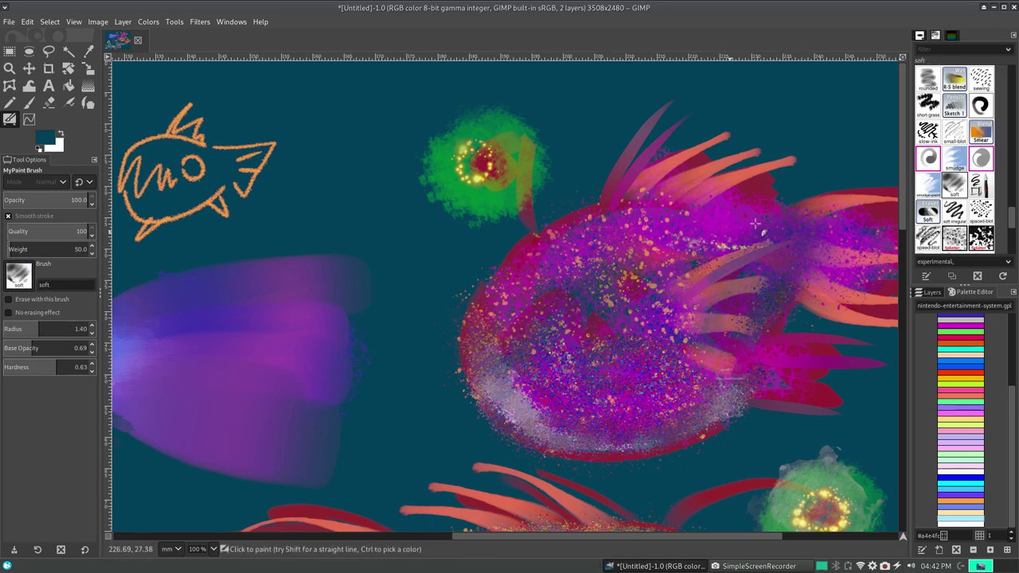
click(981, 187)
drag(691, 275, 558, 263)
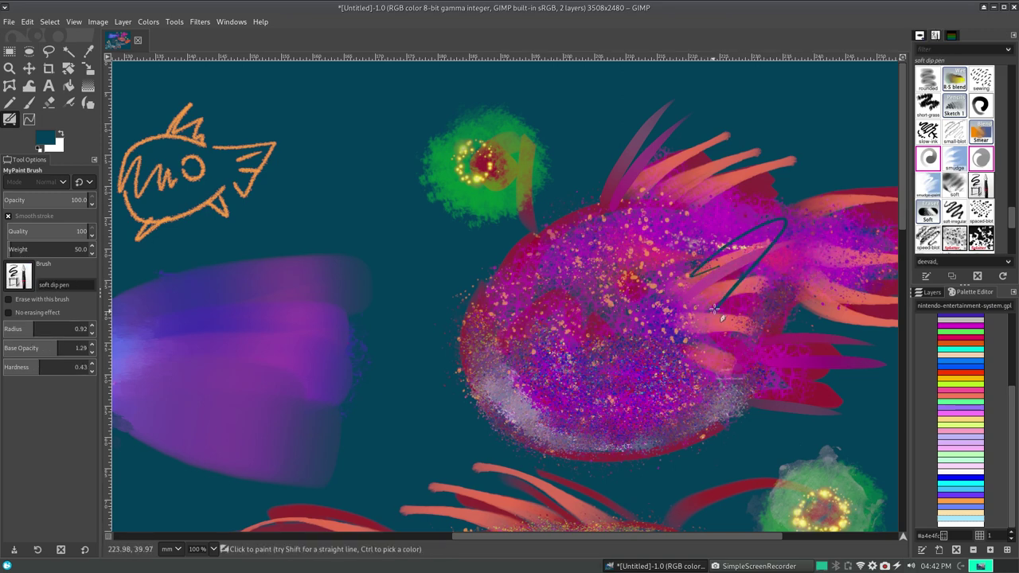
drag(350, 340, 341, 402)
drag(212, 388, 195, 270)
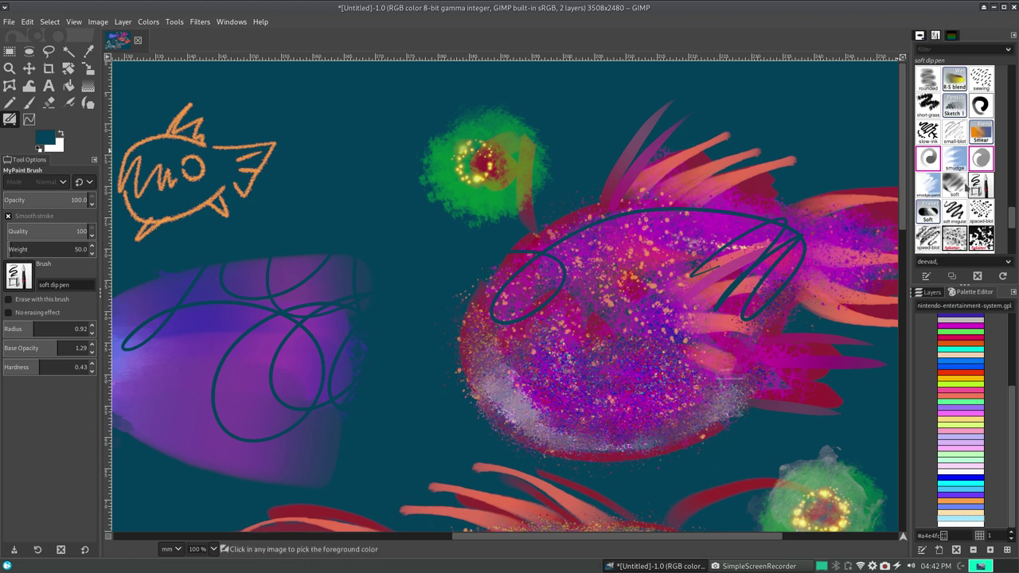
key(ctrl+z)
key(ctrl+z)
key(ctrl+z)
click(956, 188)
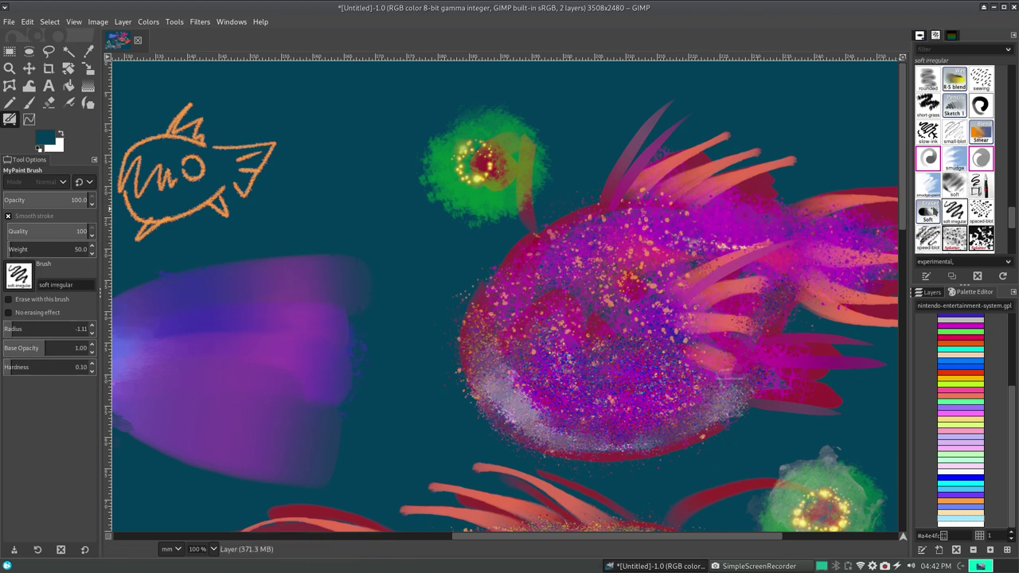
click(927, 211)
click(954, 211)
mouse_move(613, 355)
mouse_down()
mouse_move(601, 383)
mouse_move(630, 125)
mouse_move(471, 277)
mouse_move(642, 373)
mouse_up()
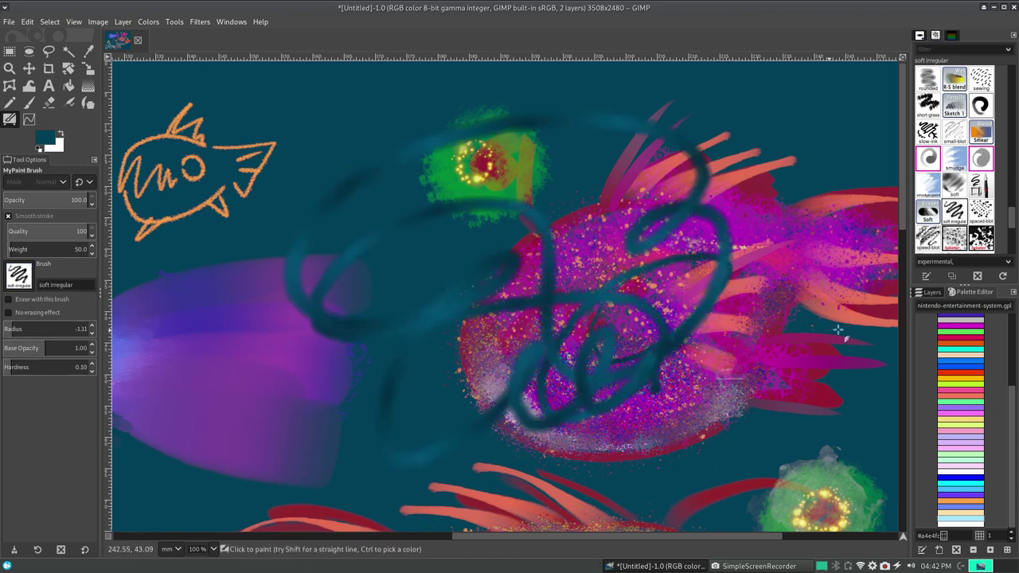
key(ctrl+z)
- Set cyan from the palette and test cyan loops on the fish, undoing them
click(950, 491)
drag(430, 368, 439, 462)
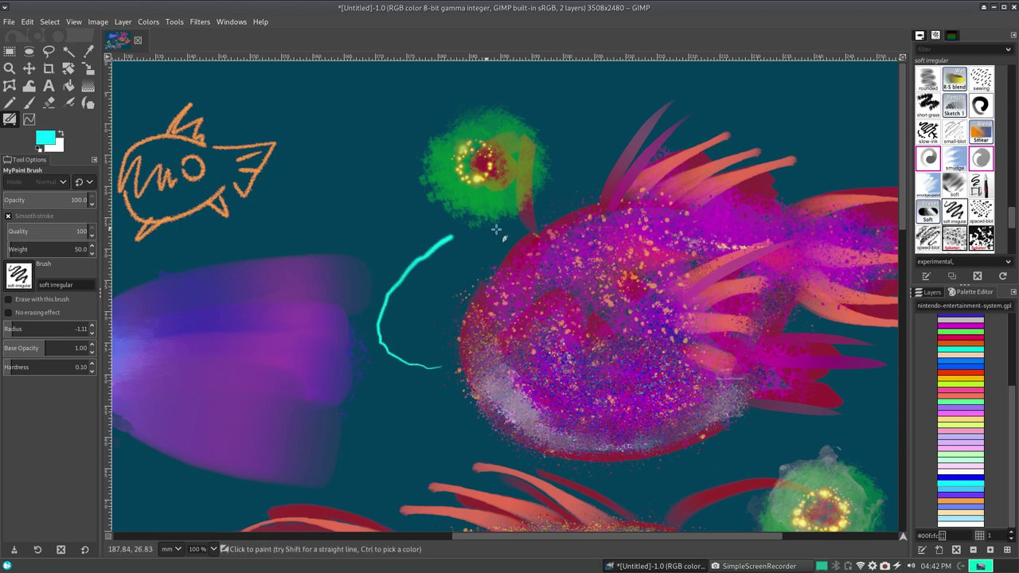
key(ctrl+z)
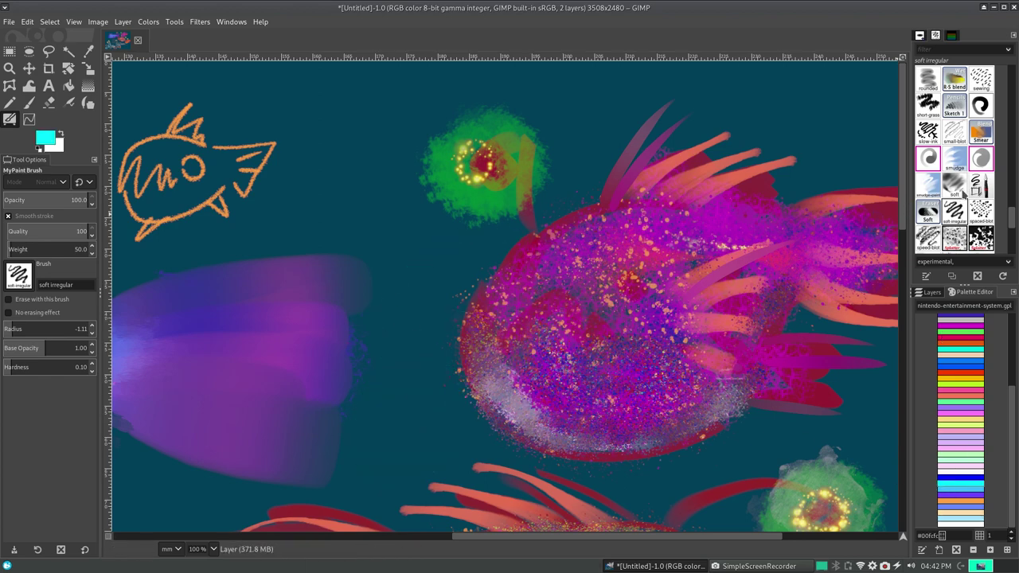
click(981, 186)
drag(378, 405, 522, 340)
key(ctrl+z)
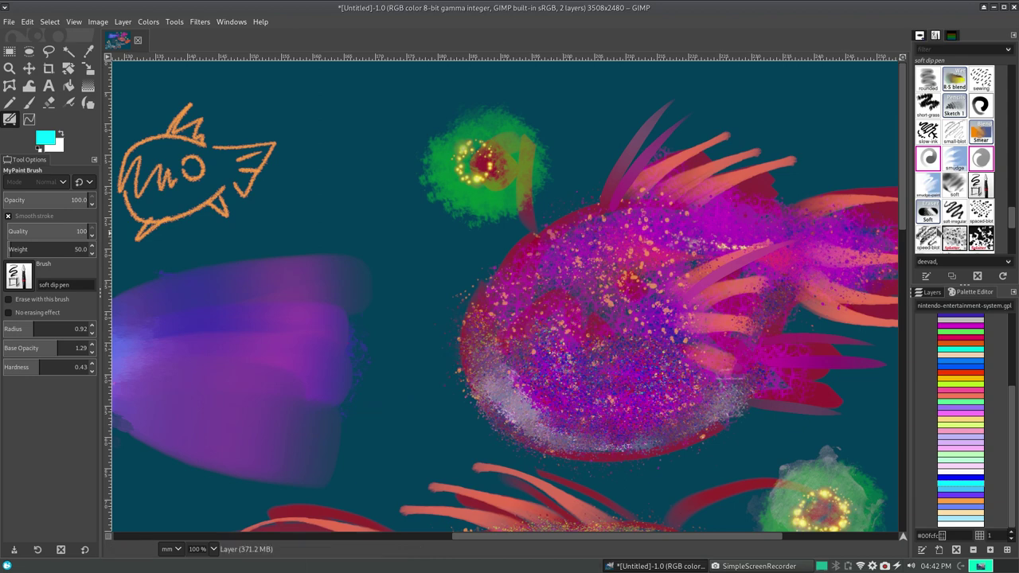
- With the spaced blot brush, paint faint dotted cyan curves left of the fish
click(927, 211)
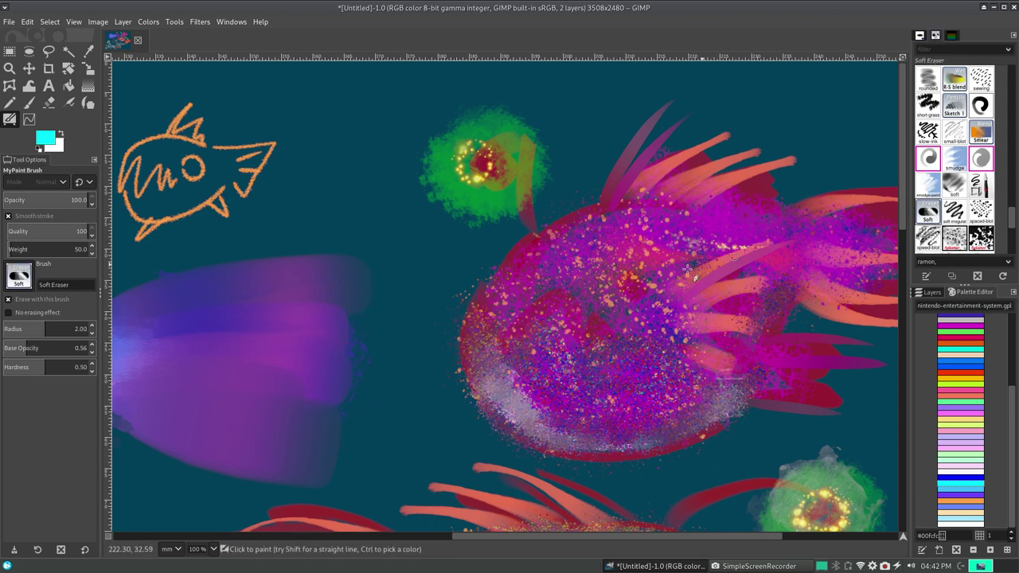
click(981, 211)
mouse_move(477, 363)
mouse_down()
mouse_move(414, 394)
mouse_move(391, 222)
mouse_move(367, 365)
mouse_move(454, 196)
mouse_up()
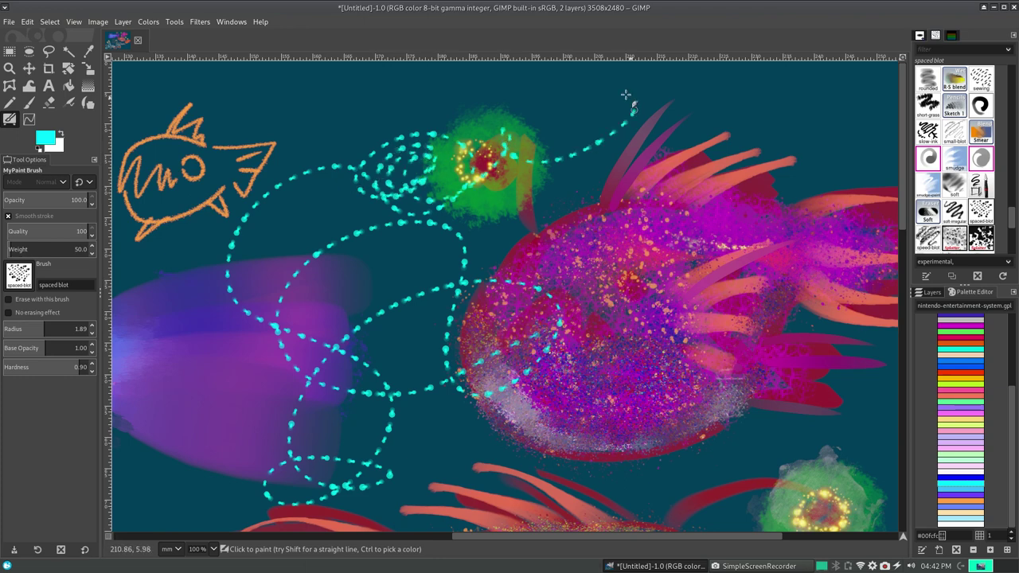
key(ctrl+z)
mouse_move(438, 219)
mouse_down()
mouse_move(151, 238)
mouse_move(420, 228)
mouse_move(410, 387)
mouse_up()
- Undo the dotted cyan strokes and scatter cyan splatter 02 and 04 dots around the big fish
key(ctrl+z)
click(954, 237)
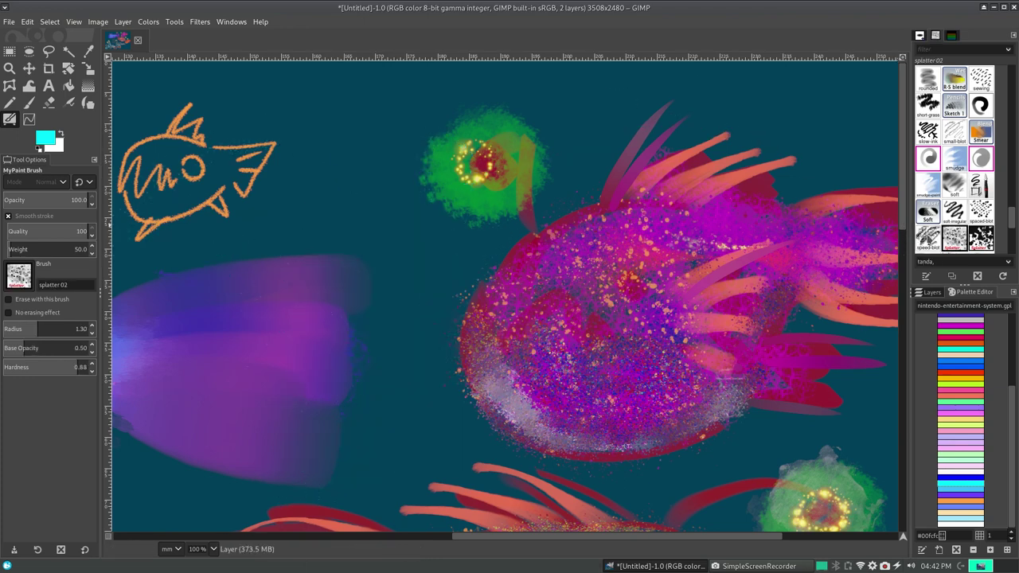
drag(724, 99, 813, 120)
mouse_move(442, 274)
mouse_down()
mouse_move(425, 345)
mouse_move(497, 442)
mouse_up()
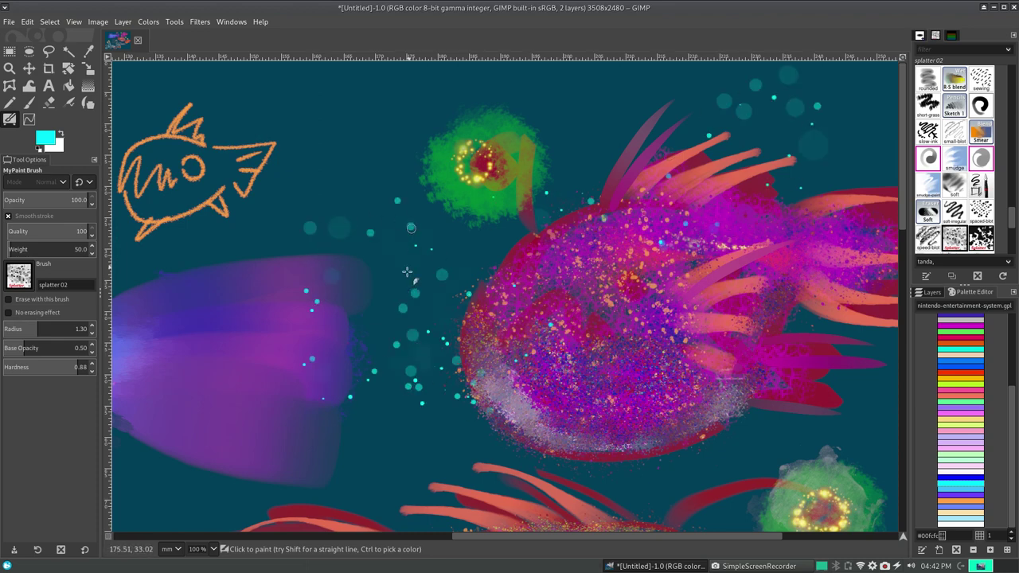
click(980, 238)
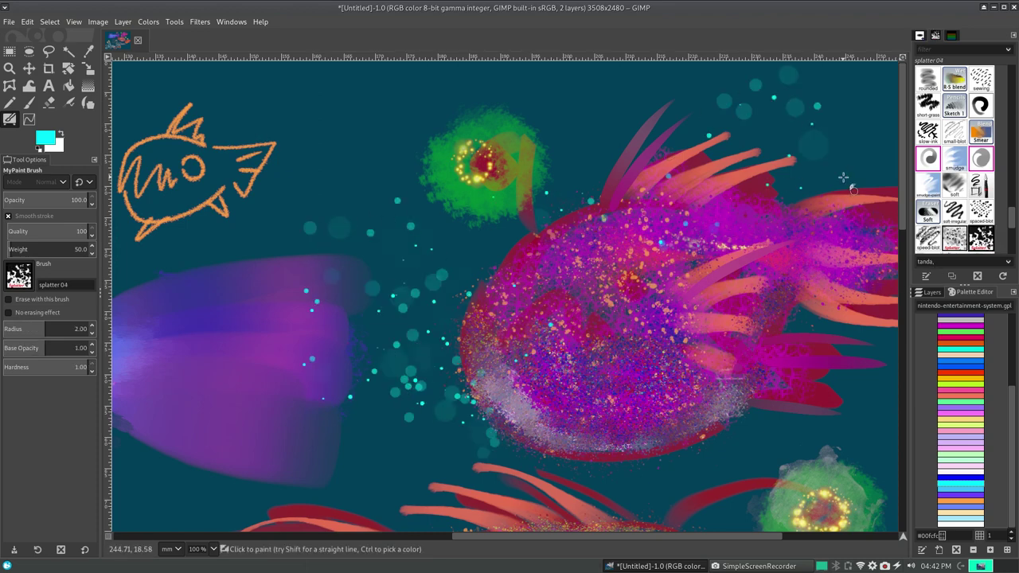
mouse_move(849, 189)
mouse_down()
mouse_move(344, 123)
mouse_move(227, 156)
mouse_up()
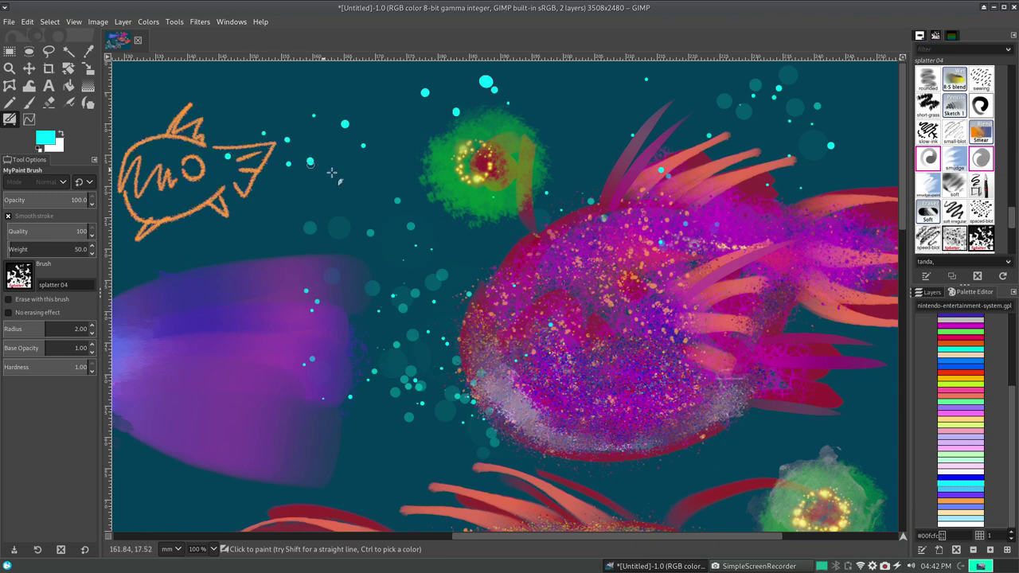
- Blend the pink and orange fins with the sponge brush; undo the trial cyan spray dots
scroll(1015, 222, down, 3)
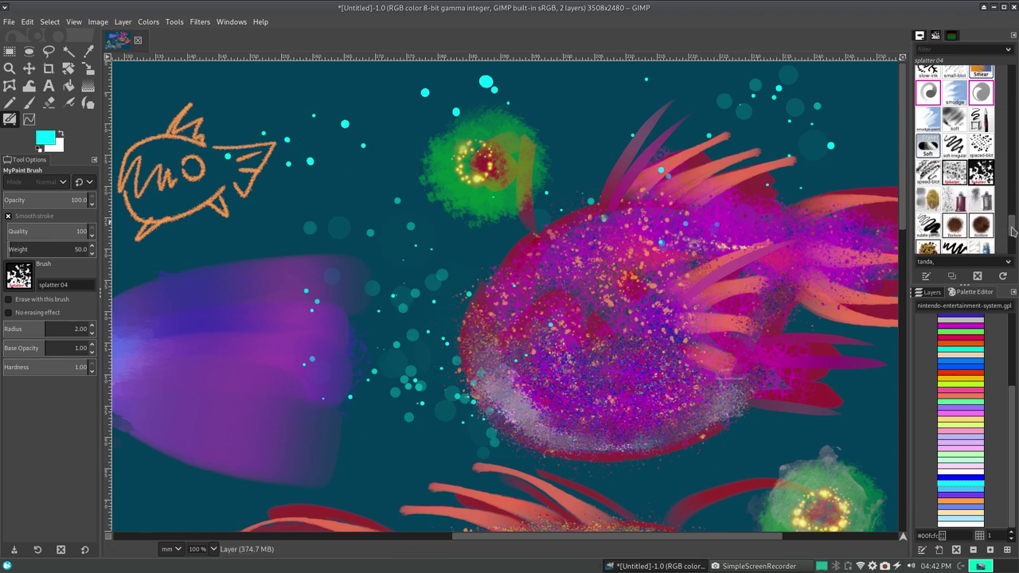
click(929, 176)
drag(800, 218, 872, 268)
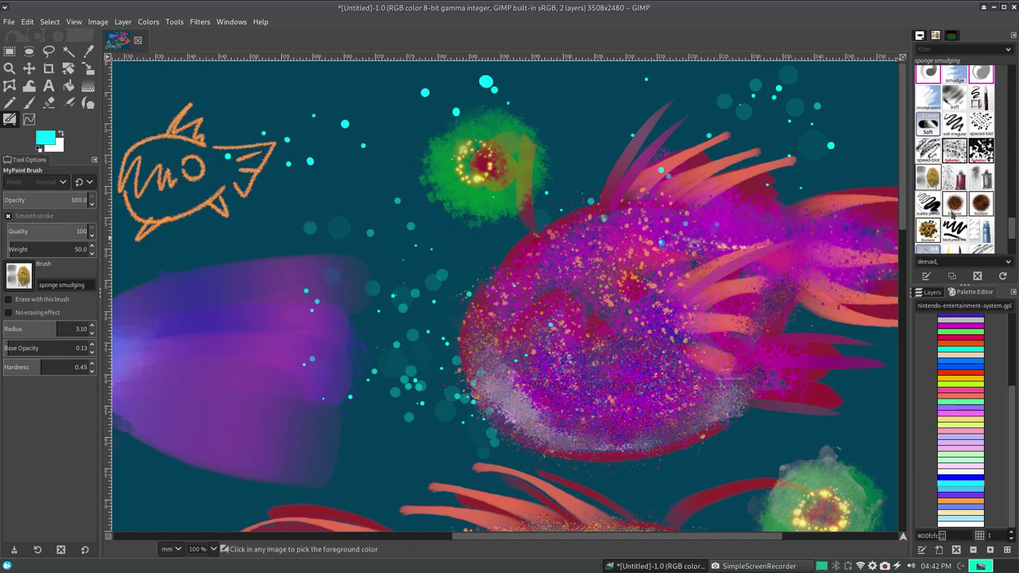
click(955, 177)
drag(792, 243, 864, 222)
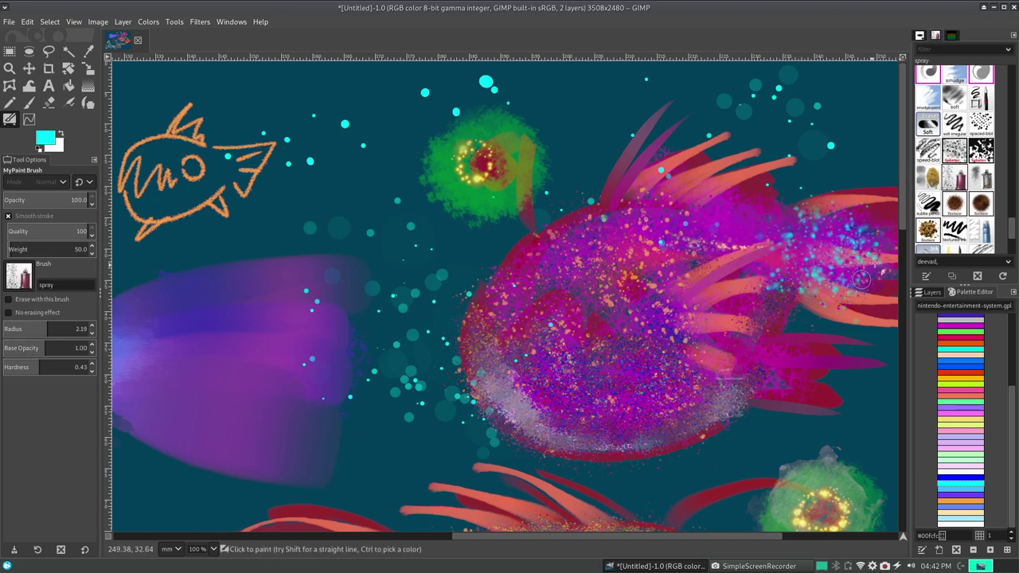
key(ctrl+z)
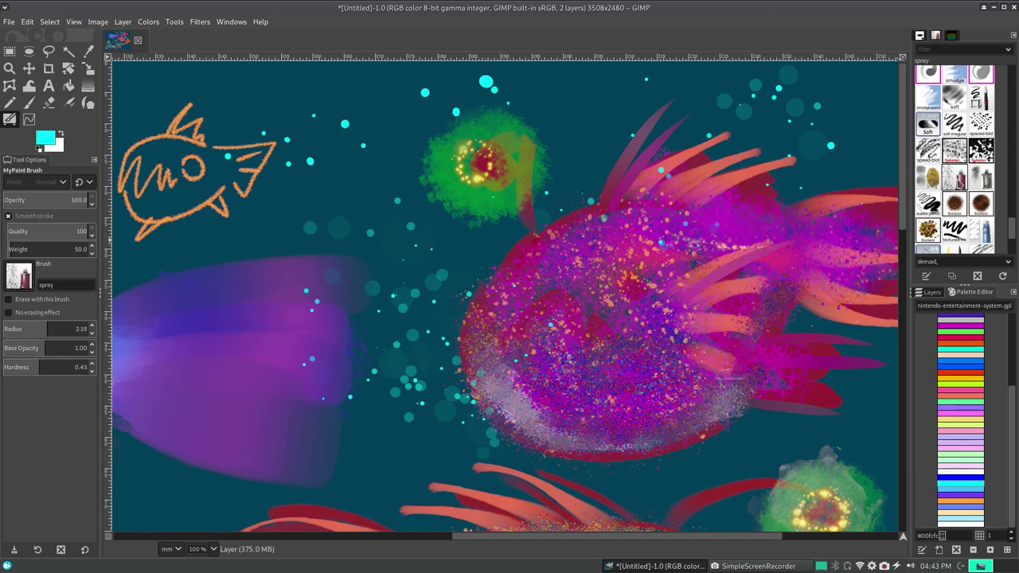
drag(701, 159, 804, 143)
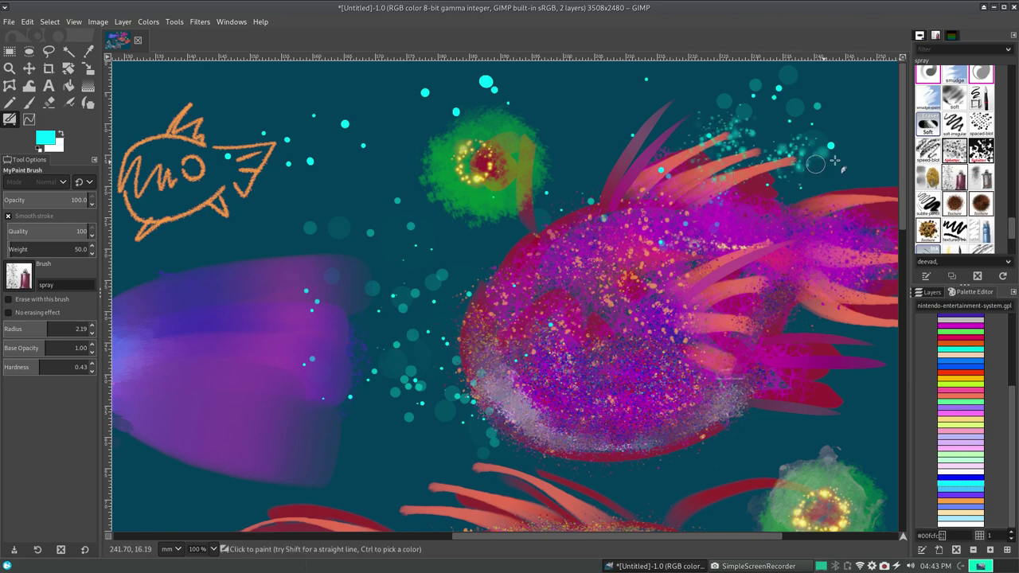
key(ctrl+z)
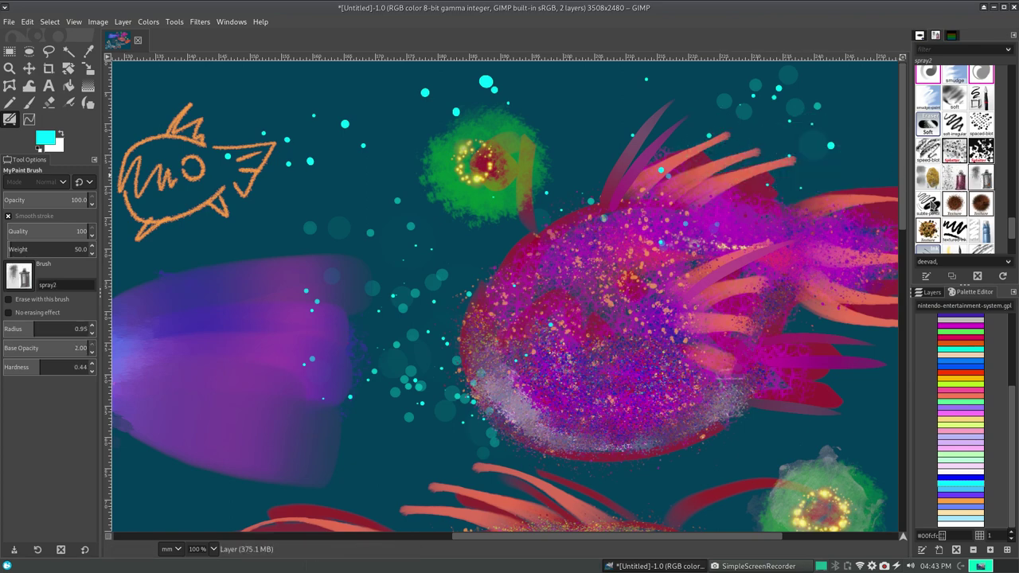
- Try a cyan subtle pencil zigzag and texture 12 strokes, undoing each
click(927, 204)
mouse_move(300, 226)
mouse_down()
mouse_move(357, 239)
mouse_move(580, 239)
mouse_up()
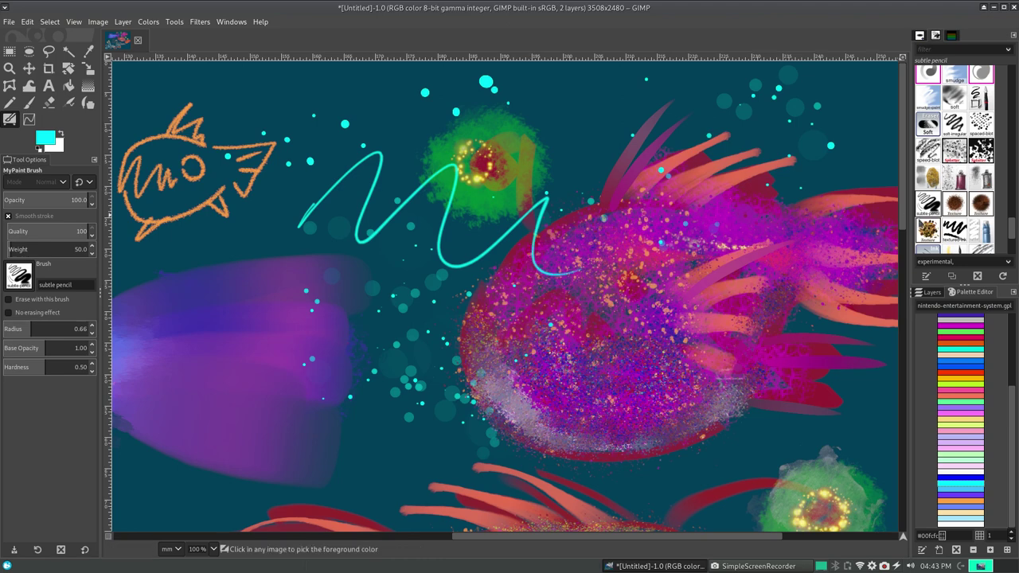
key(ctrl+z)
click(928, 231)
mouse_move(446, 333)
mouse_down()
mouse_move(327, 316)
mouse_move(446, 263)
mouse_up()
mouse_move(478, 302)
mouse_down()
mouse_move(334, 319)
mouse_move(215, 350)
mouse_move(260, 391)
mouse_up()
key(ctrl+z)
key(ctrl+z)
key(ctrl+z)
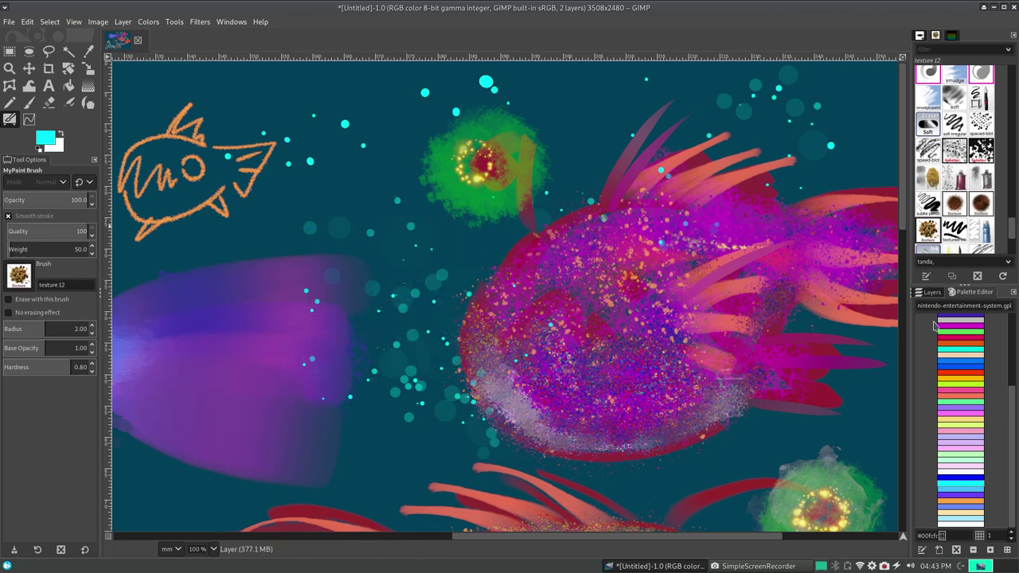
- Switch paint to light yellow-green and test pencil and textured ink strokes, undoing them
click(949, 424)
mouse_move(745, 267)
mouse_down()
mouse_move(653, 367)
mouse_move(557, 358)
mouse_move(620, 416)
mouse_up()
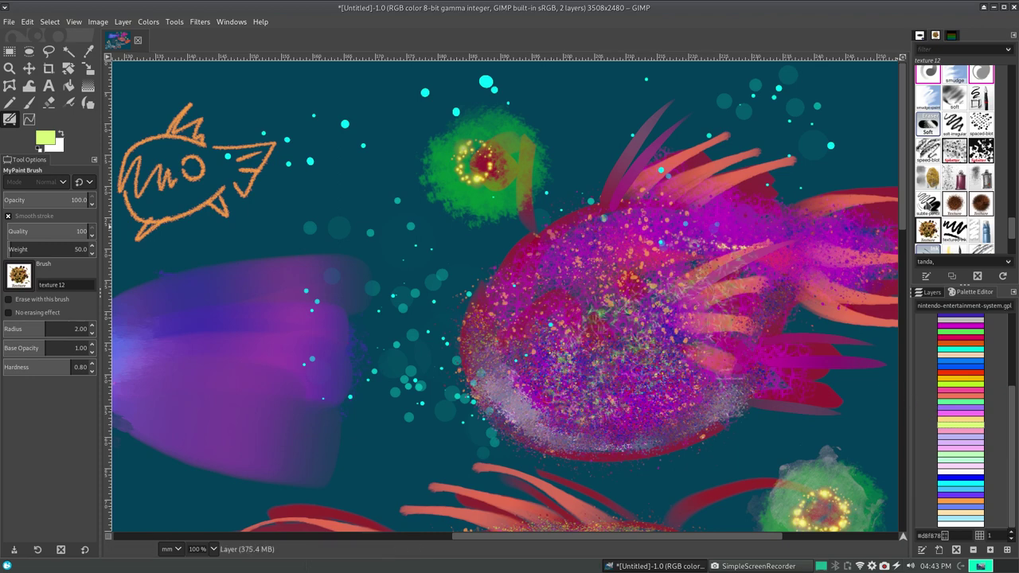
click(927, 203)
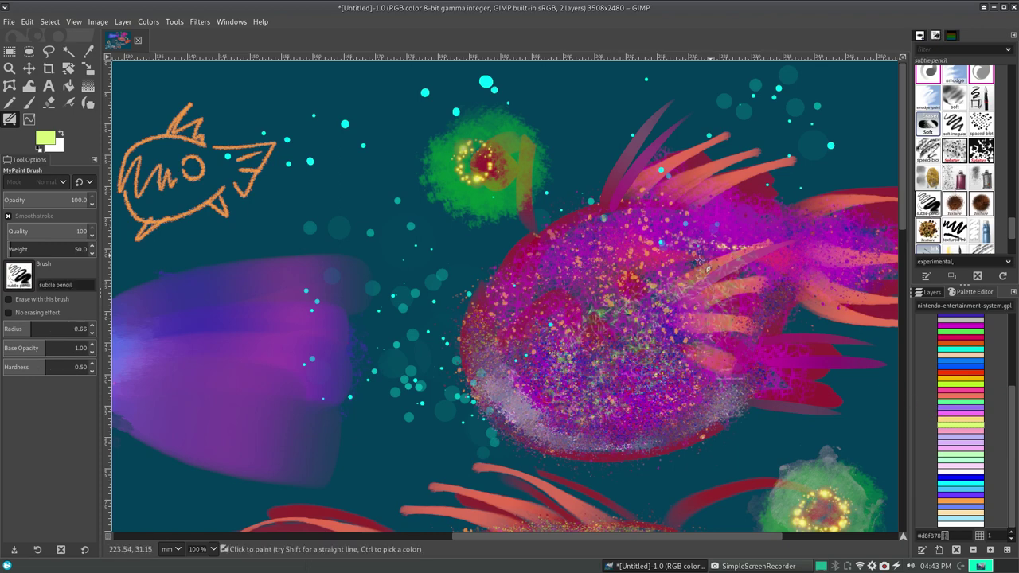
drag(677, 306, 666, 367)
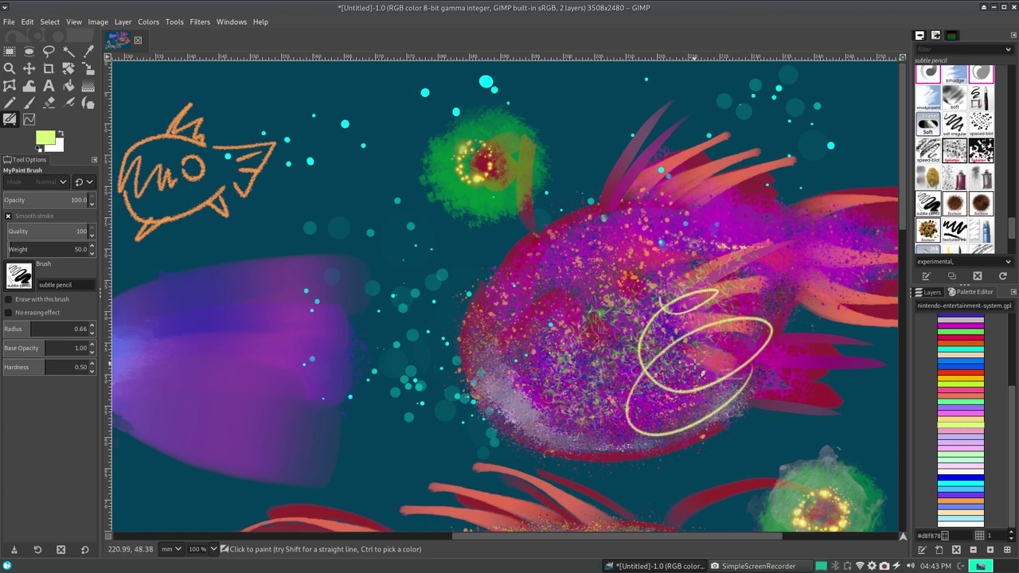
key(ctrl+z)
click(955, 231)
mouse_move(824, 315)
mouse_down()
mouse_move(785, 352)
mouse_move(905, 305)
mouse_up()
key(ctrl+z)
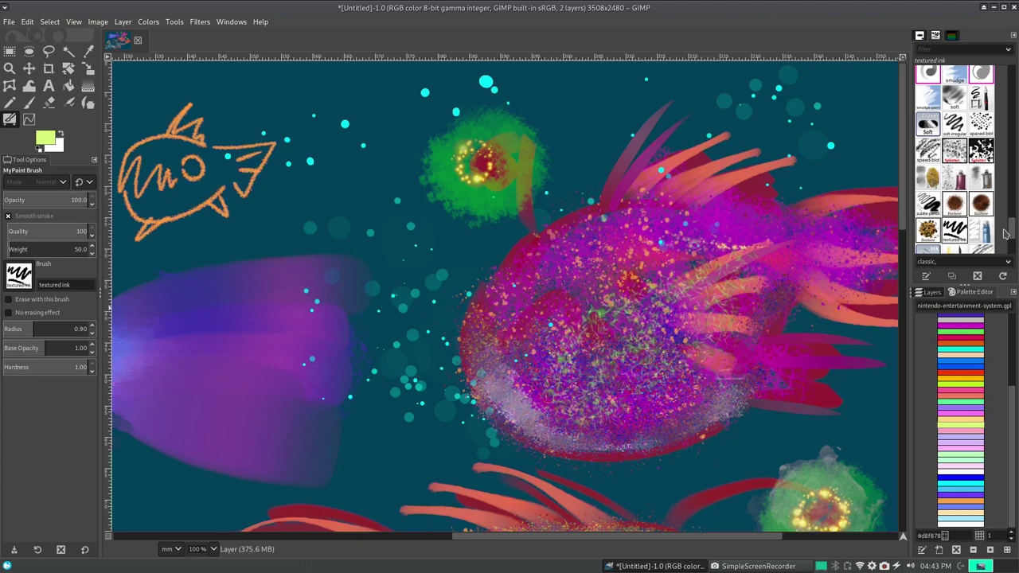
- Test a thin brush and the Thin Pen brush with loops and a zigzag, undoing each
scroll(1013, 230, down, 2)
click(980, 199)
mouse_move(766, 271)
mouse_down()
mouse_move(840, 239)
mouse_move(862, 256)
mouse_move(791, 238)
mouse_move(748, 137)
mouse_move(831, 163)
mouse_up()
key(ctrl+z)
click(928, 222)
key(ctrl+z)
drag(574, 101, 647, 87)
key(ctrl+z)
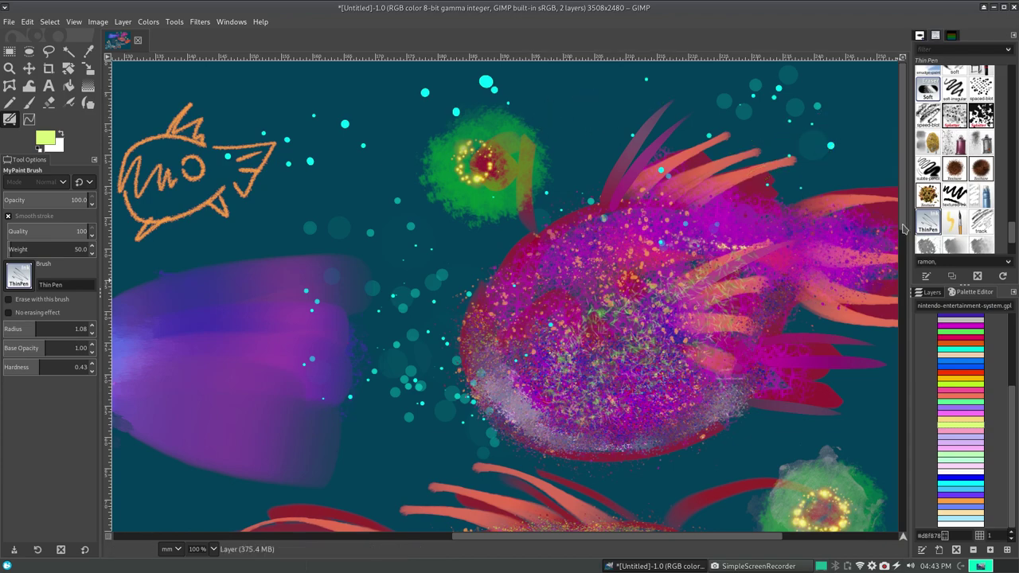
- Scroll down to the lower canvas area with the fish outline sketches
scroll(644, 369, down, 5)
scroll(644, 368, down, 5)
scroll(644, 369, down, 3)
scroll(644, 369, down, 2)
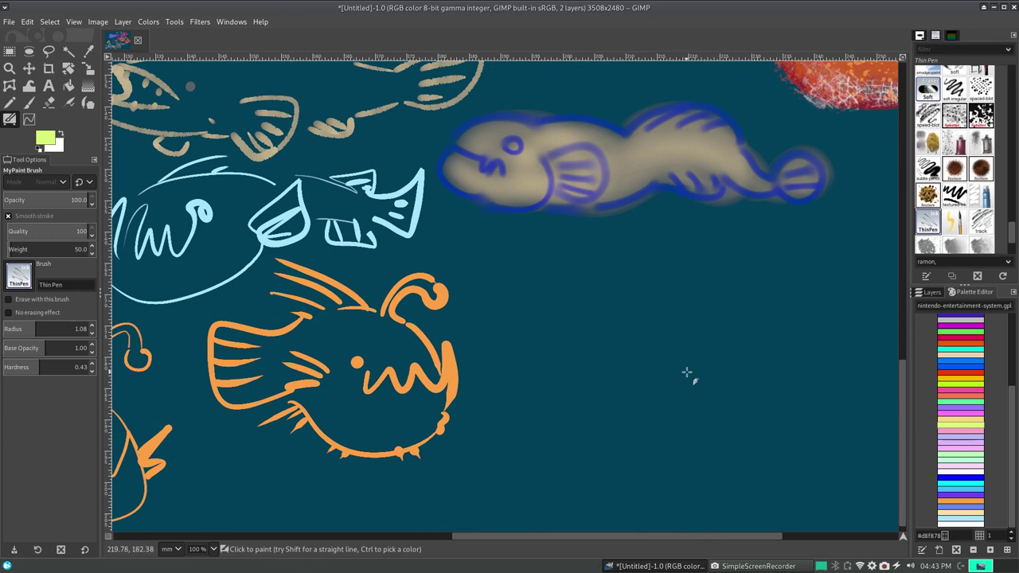
- Sketch a pale lime fish with tail curve, belly line and eye strokes beside the orange anglerfish
drag(677, 385, 722, 414)
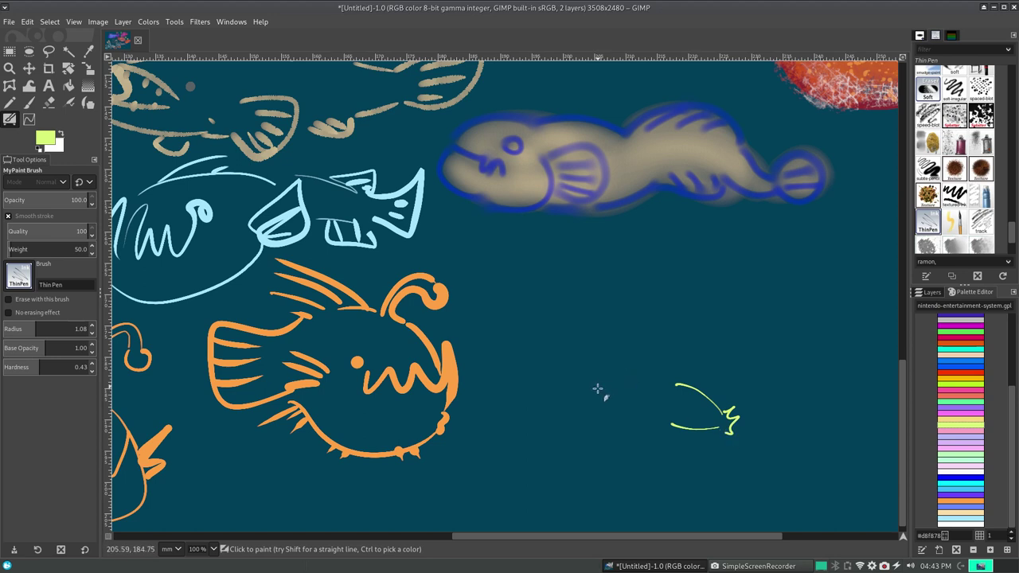
drag(597, 414, 574, 348)
key(ctrl+z)
drag(586, 413, 560, 406)
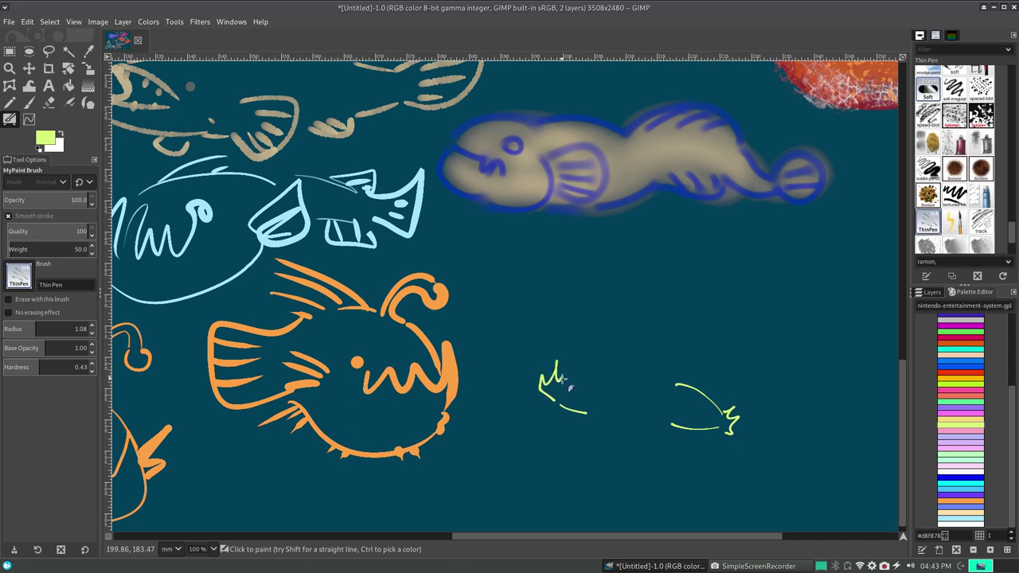
drag(588, 372, 657, 395)
key(ctrl+z)
drag(589, 375, 665, 401)
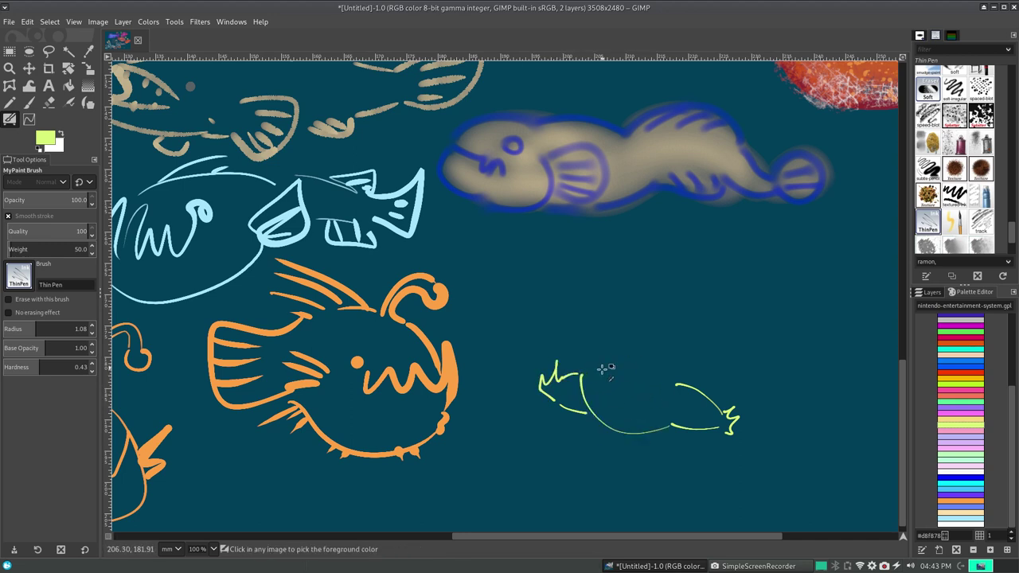
drag(601, 372, 614, 359)
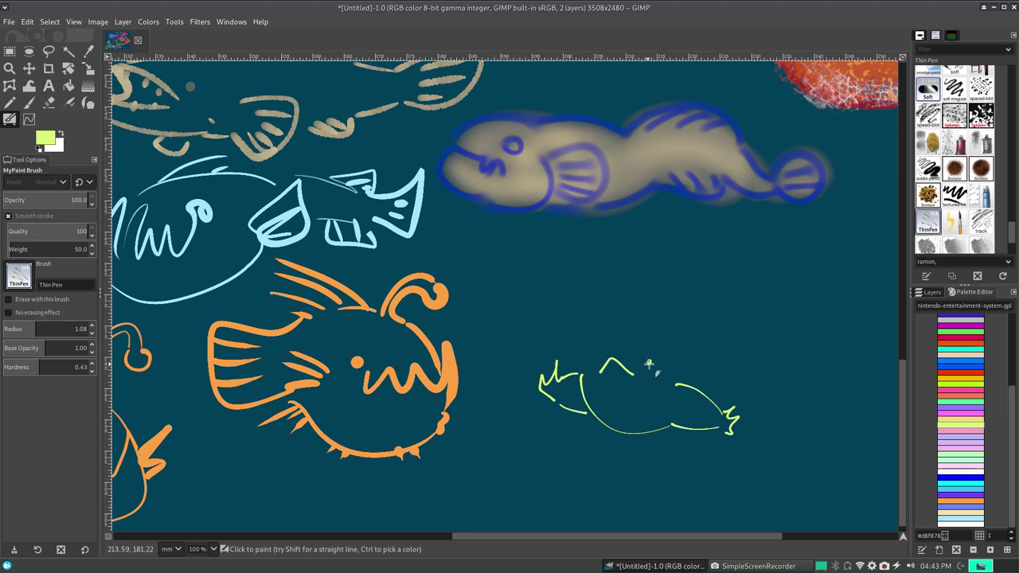
mouse_move(589, 368)
mouse_down()
mouse_move(603, 343)
mouse_move(678, 301)
mouse_move(753, 309)
mouse_up()
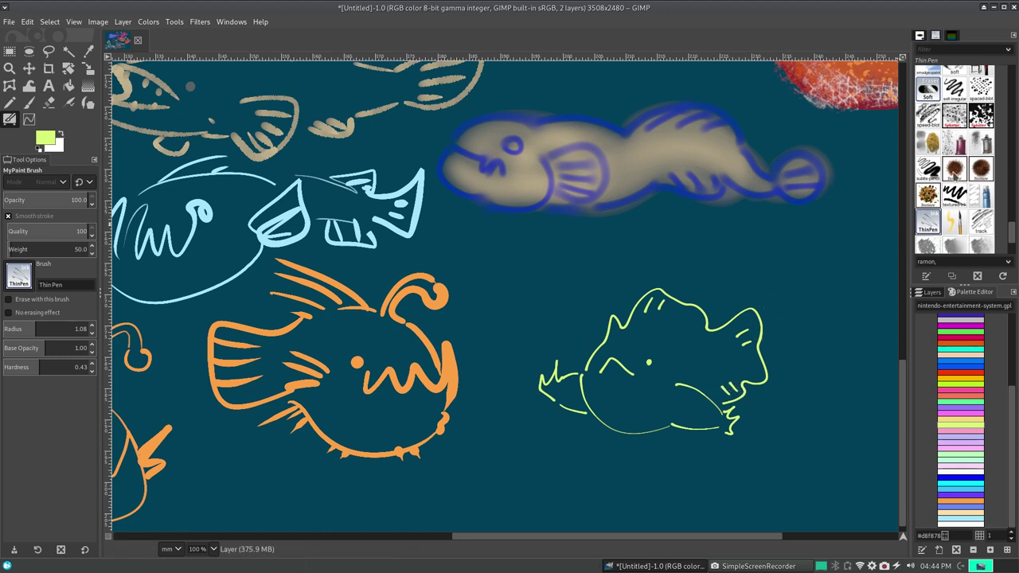
click(956, 223)
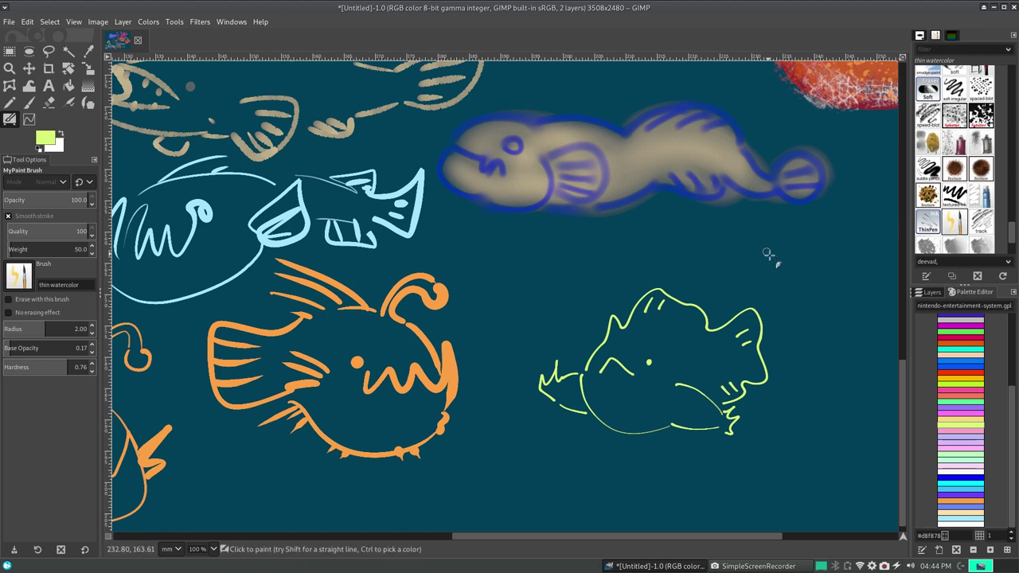
- Test a green thin watercolor loop and track-brush dotted strokes, undoing both
drag(771, 253, 840, 291)
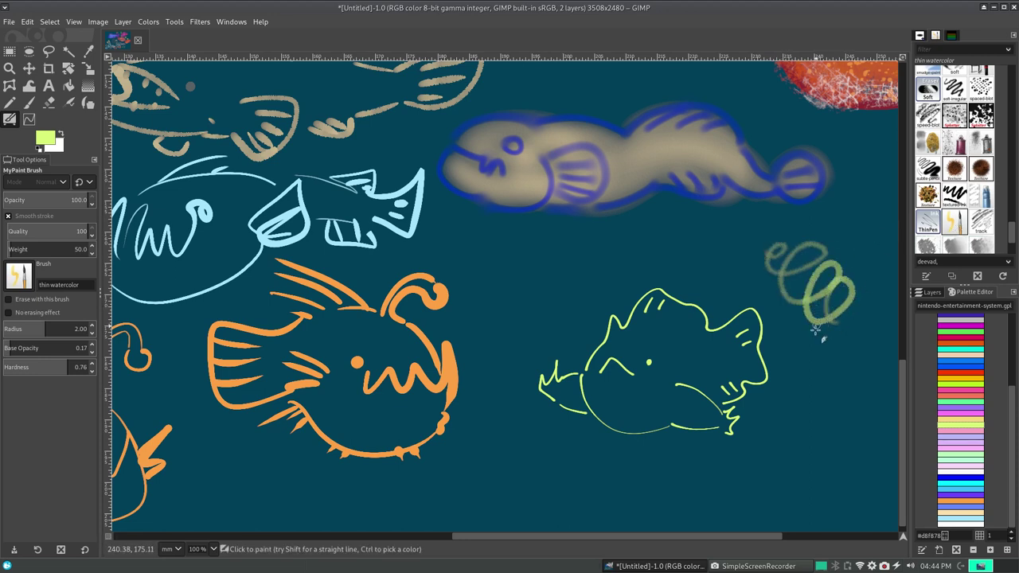
key(ctrl+z)
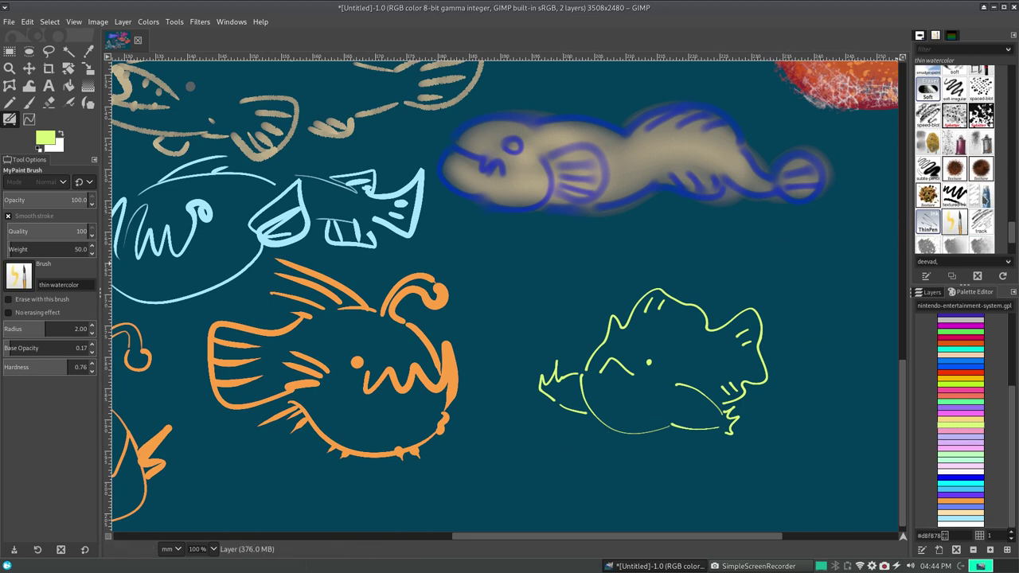
click(981, 221)
mouse_move(685, 239)
mouse_down()
mouse_move(797, 255)
mouse_move(844, 295)
mouse_up()
drag(669, 335, 796, 414)
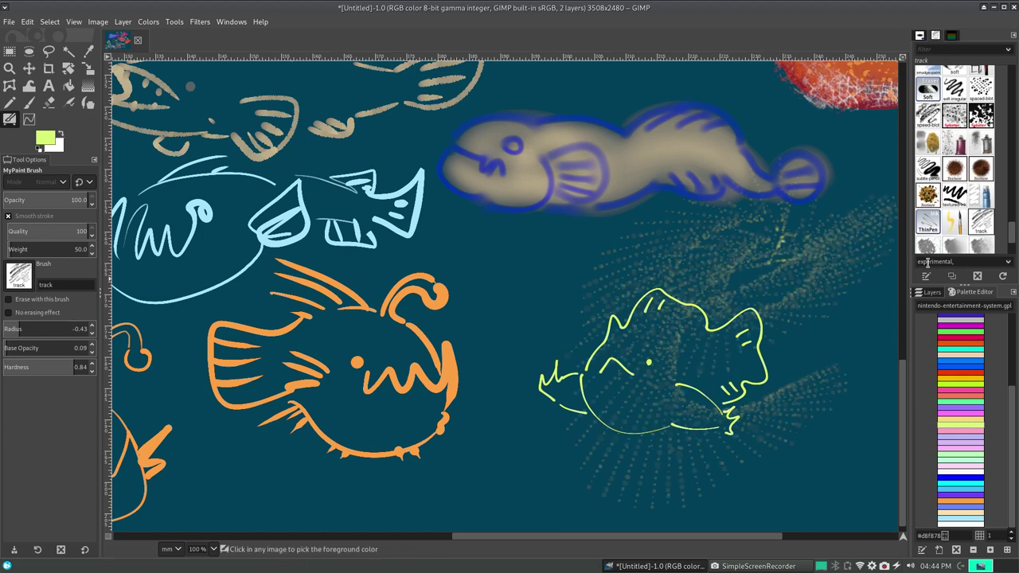
key(ctrl+z)
key(ctrl+z)
key(ctrl+z)
- Browse water 01, 02 and 05 brushes, then test watercolor glazing strokes and undo them
click(940, 243)
scroll(1004, 213, down, 2)
scroll(1005, 213, down, 2)
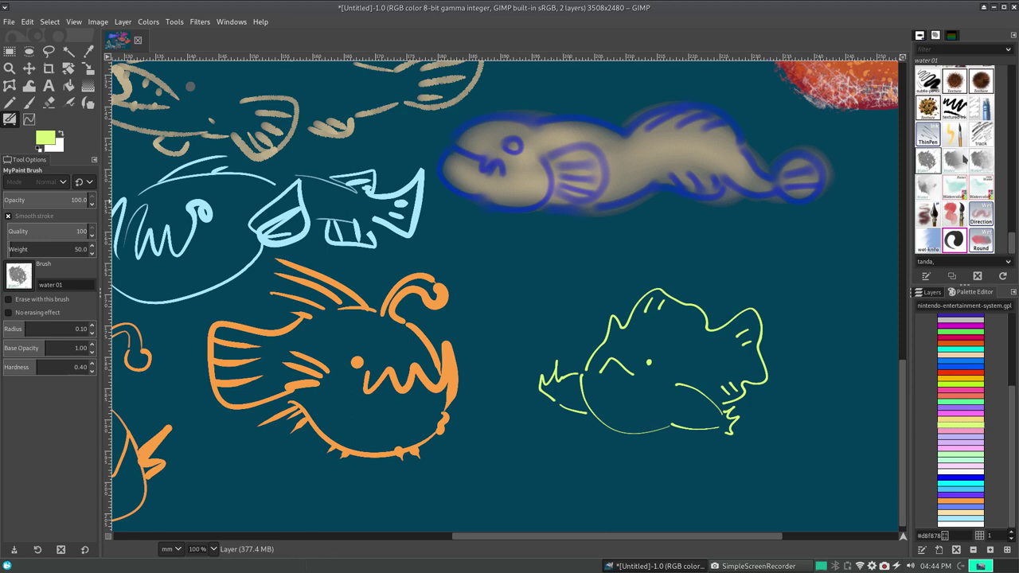
click(959, 159)
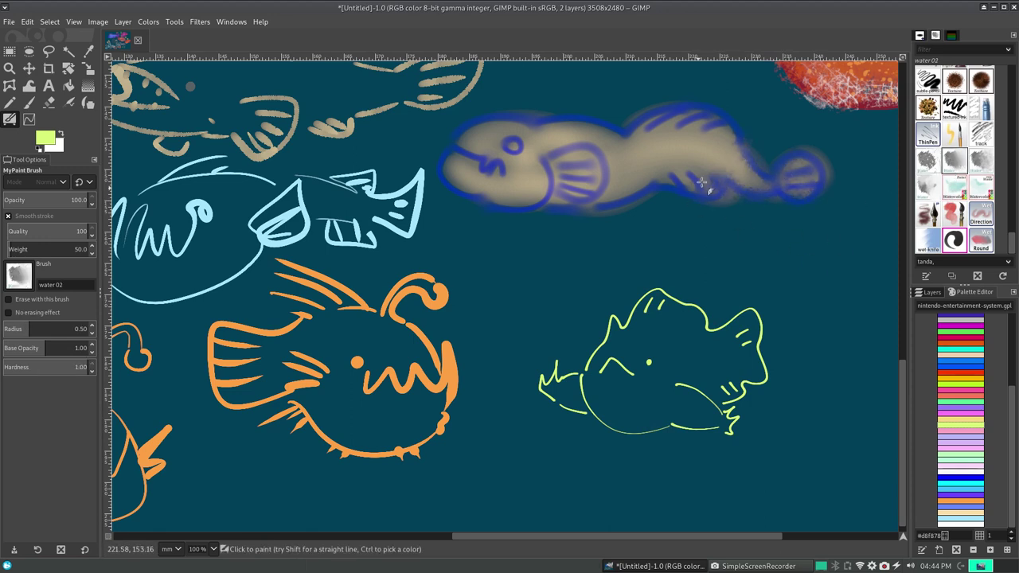
click(981, 161)
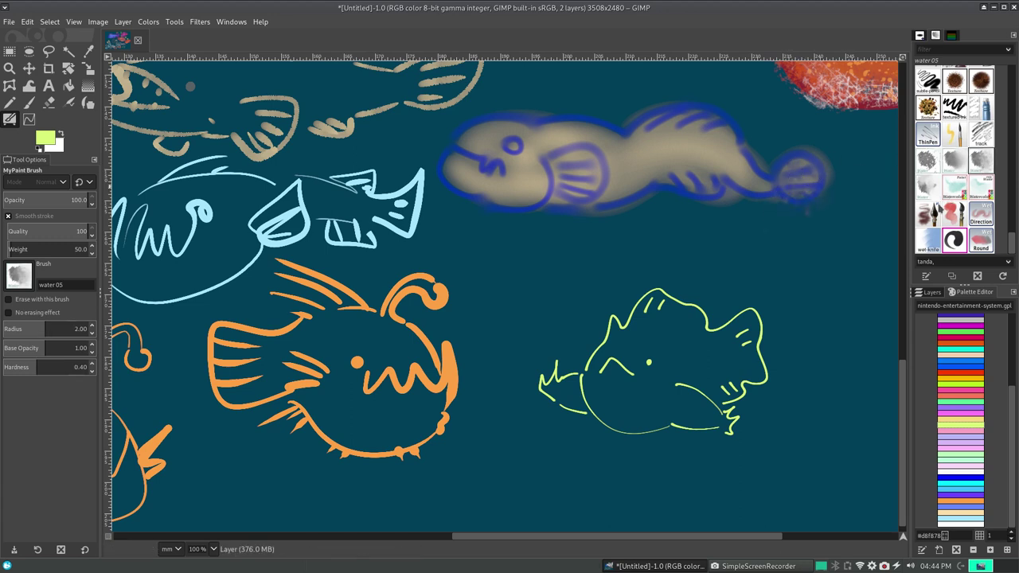
click(955, 213)
drag(788, 199, 828, 314)
key(ctrl+z)
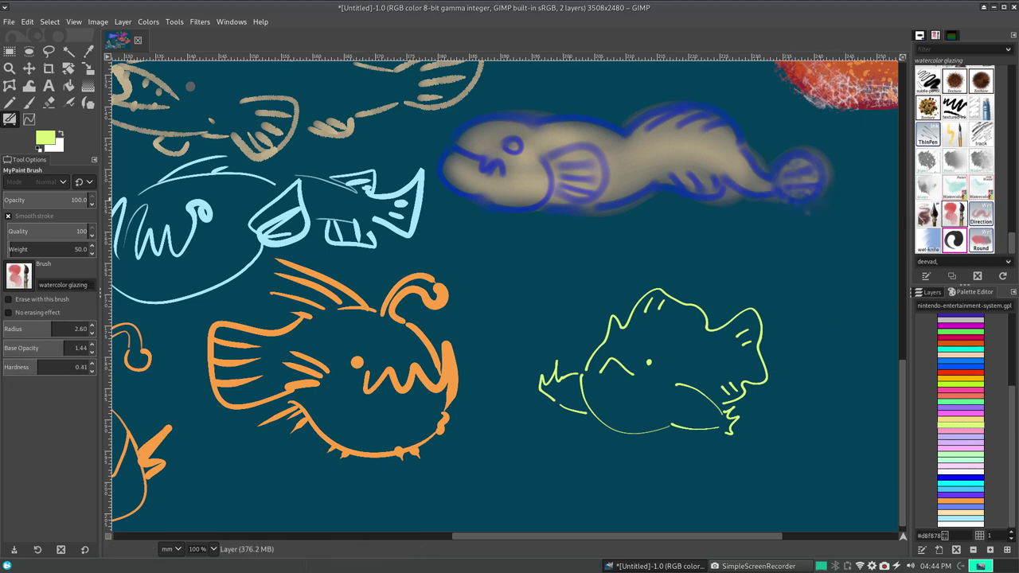
mouse_move(760, 262)
mouse_down()
mouse_move(812, 155)
mouse_move(852, 171)
mouse_up()
key(ctrl+z)
- Test watercolor 02 paint smears and purple strokes on the fish, undoing them
click(955, 188)
mouse_move(621, 199)
mouse_down()
mouse_move(673, 128)
mouse_move(760, 219)
mouse_move(701, 148)
mouse_move(676, 261)
mouse_move(737, 189)
mouse_move(581, 239)
mouse_move(414, 351)
mouse_move(446, 430)
mouse_move(399, 295)
mouse_up()
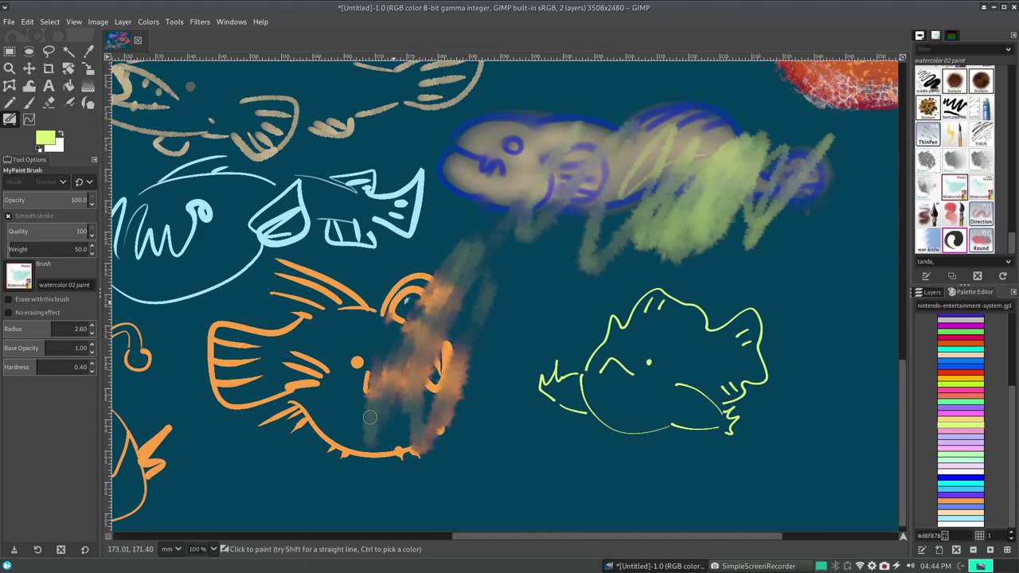
mouse_move(371, 418)
mouse_down()
mouse_move(496, 345)
mouse_move(526, 303)
mouse_up()
key(ctrl+z)
click(953, 412)
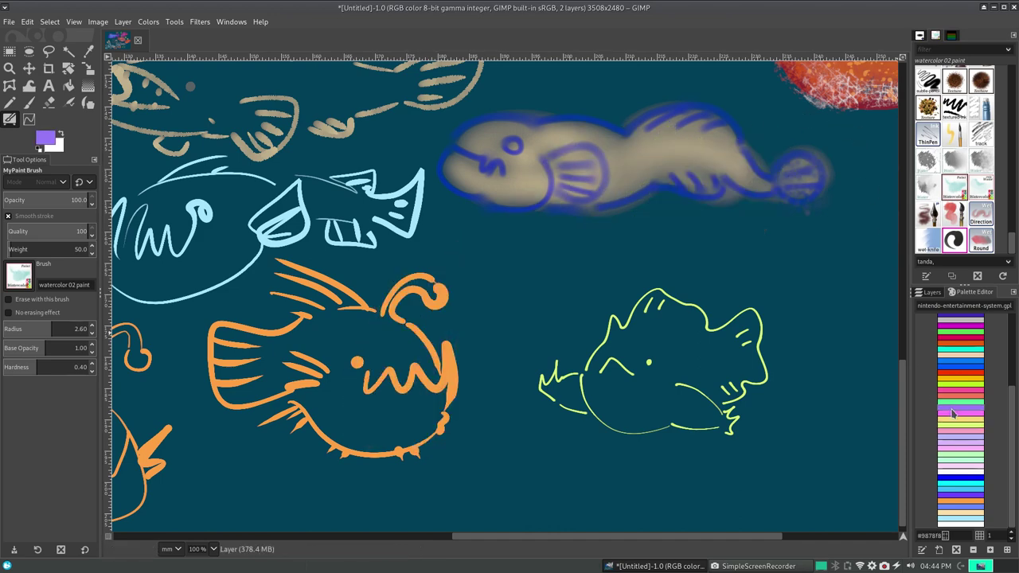
drag(788, 112, 678, 230)
key(ctrl+z)
- Try watercolor 02 water blending and wet knife smears on the blue fish, then undo
click(981, 187)
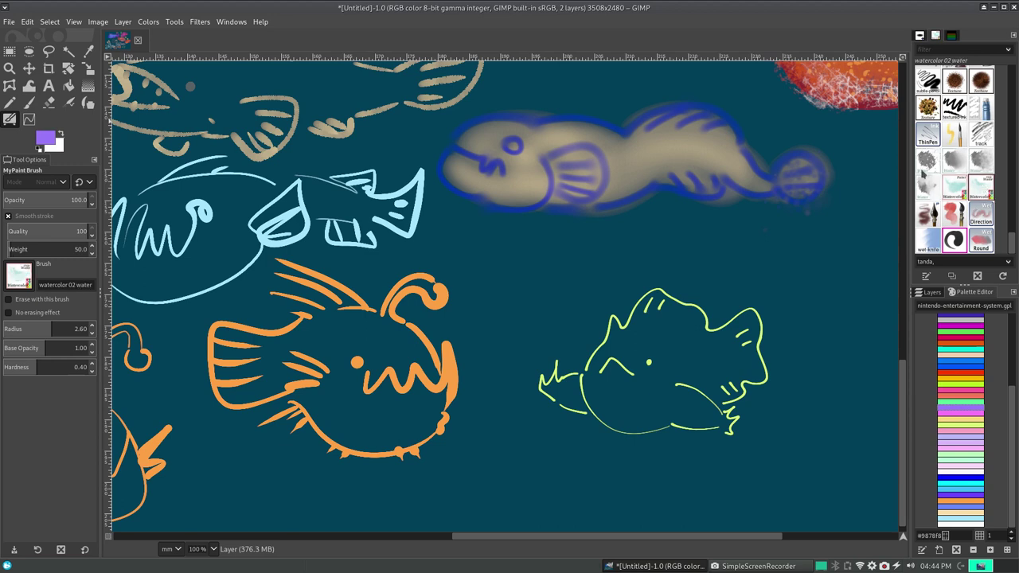
drag(729, 152, 669, 187)
click(932, 238)
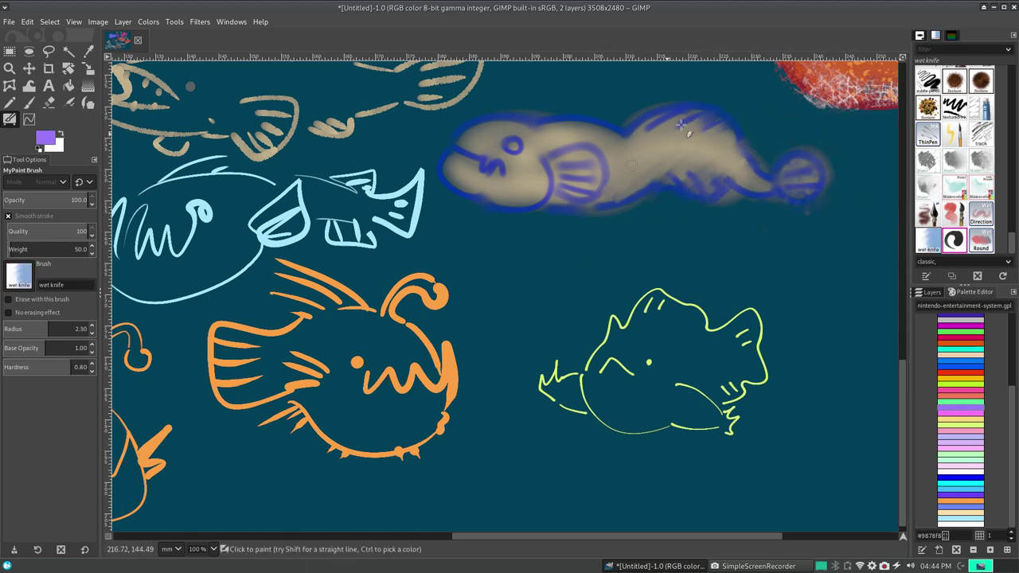
drag(681, 125, 557, 191)
drag(606, 119, 485, 179)
drag(573, 119, 478, 171)
drag(510, 132, 446, 175)
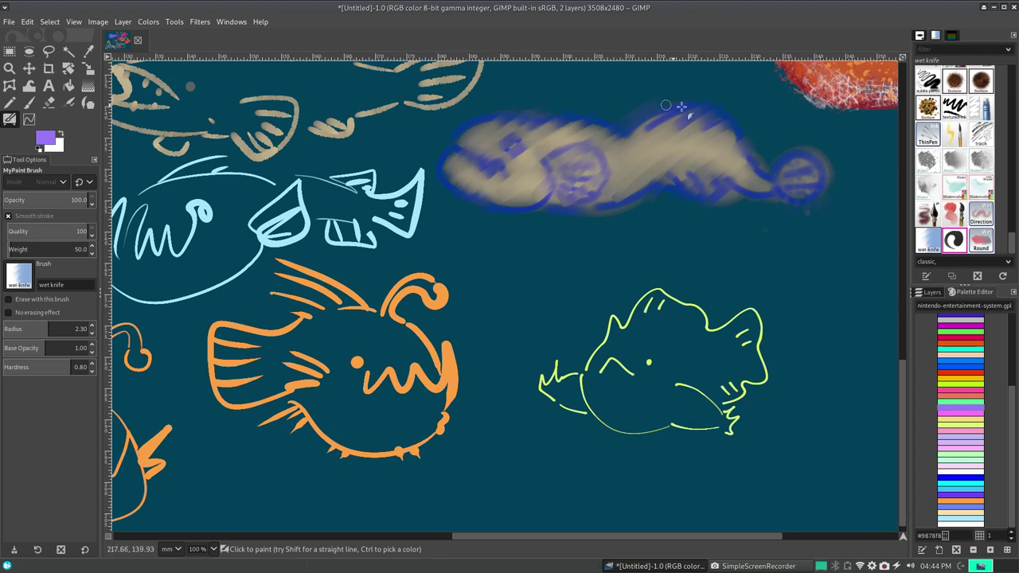
key(ctrl+z)
key(ctrl+z)
key(ctrl+z)
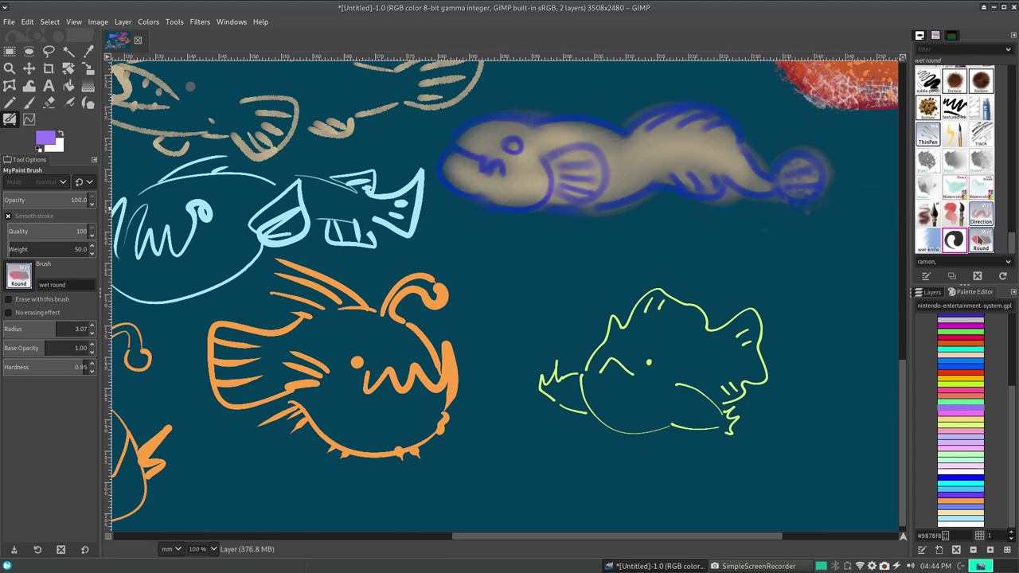
- Select the wet paint sm brush with blue paint, undo the test loop, and pan left
click(954, 239)
mouse_move(820, 258)
mouse_down()
mouse_move(840, 153)
mouse_move(753, 209)
mouse_move(717, 287)
mouse_move(692, 442)
mouse_up()
click(947, 363)
key(ctrl+z)
key(ctrl+z)
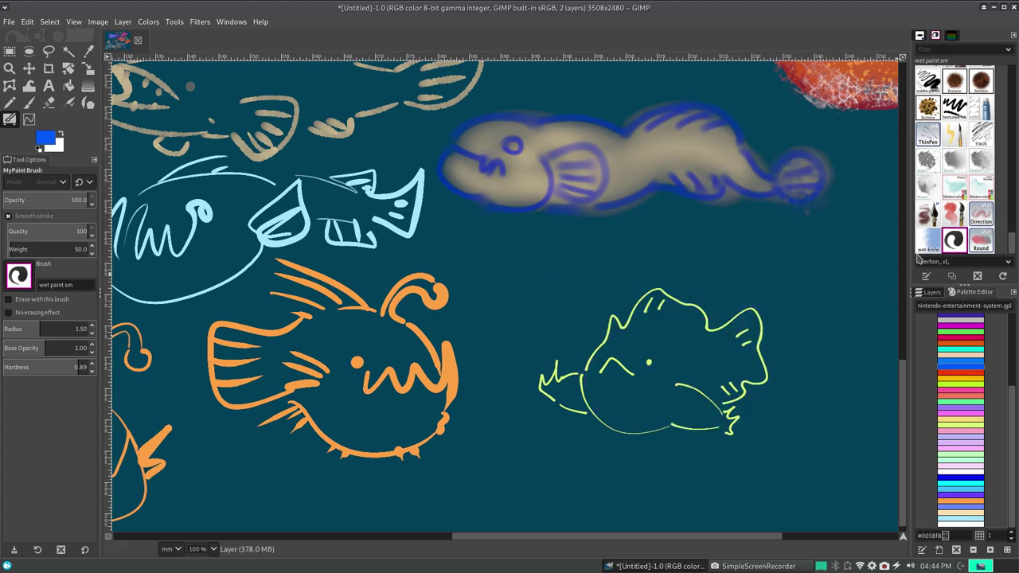
drag(1012, 247, 1012, 107)
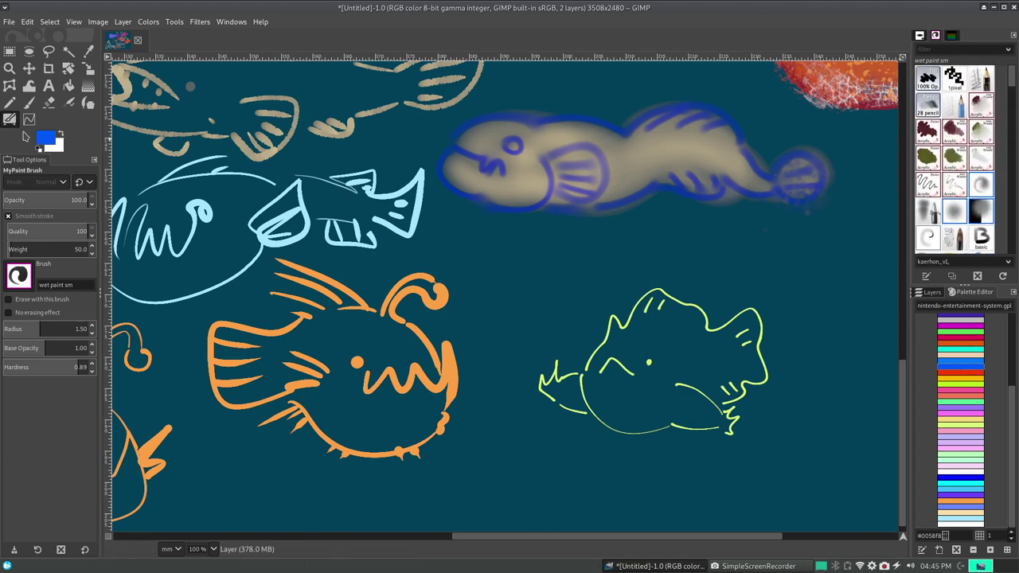
mouse_move(576, 537)
mouse_down()
mouse_move(489, 569)
mouse_move(141, 572)
mouse_up()
- Zoom out to 50% and scroll up to see more of the canvas
click(214, 550)
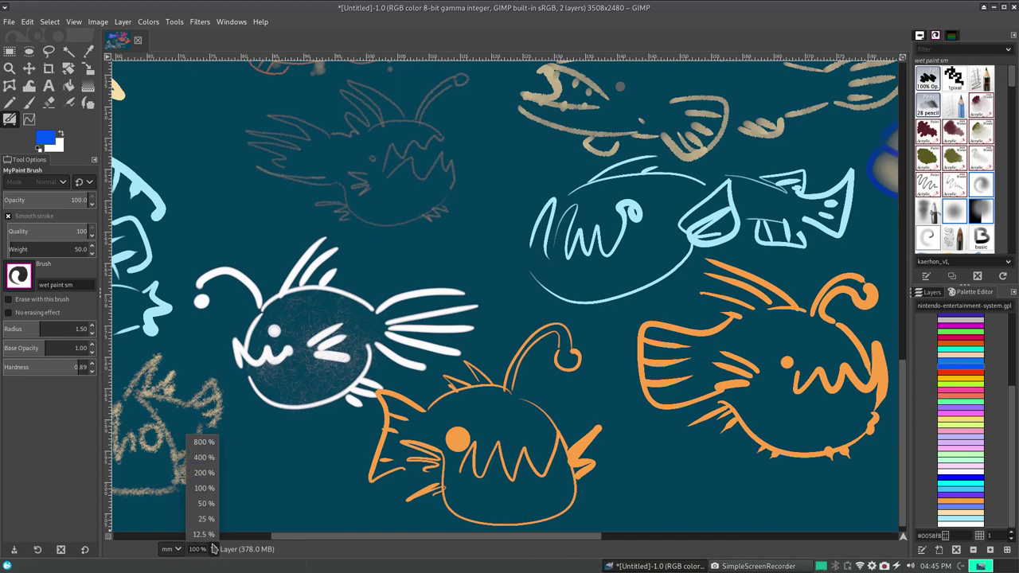
click(214, 517)
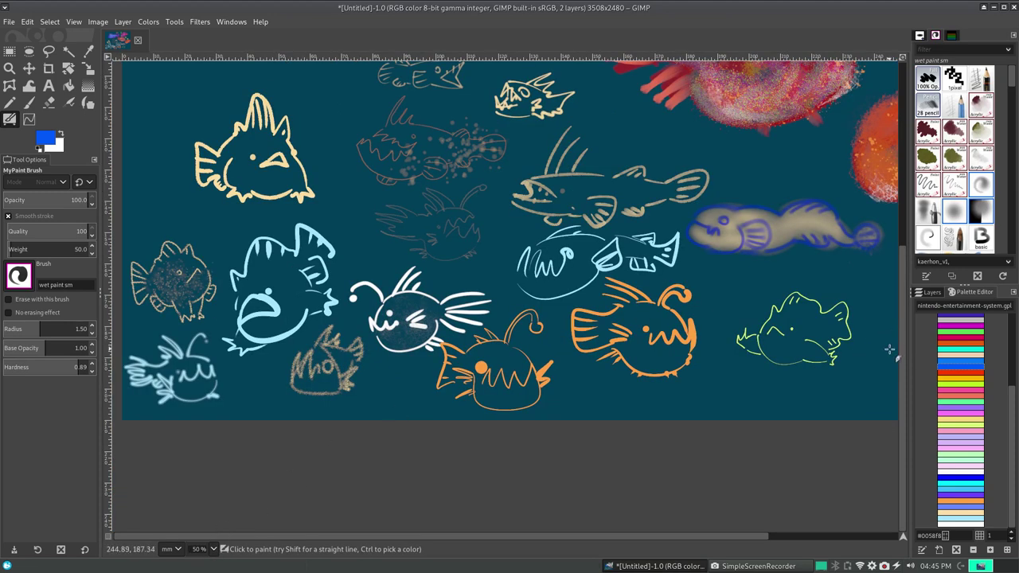
scroll(891, 342, up, 1)
scroll(885, 263, up, 4)
scroll(876, 191, up, 3)
scroll(876, 179, up, 1)
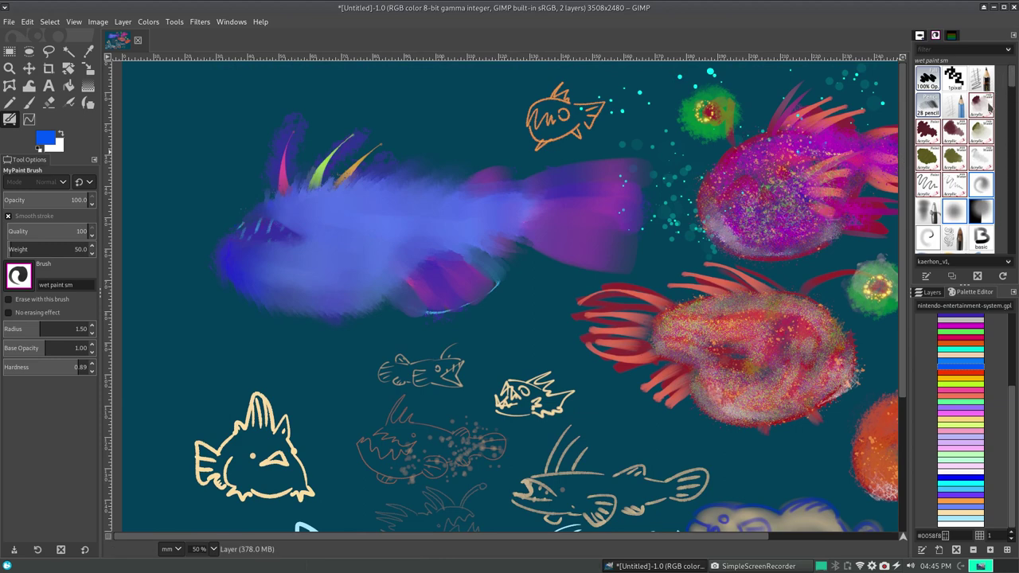
mouse_move(1011, 97)
mouse_down()
mouse_move(978, 243)
mouse_move(992, 110)
mouse_up()
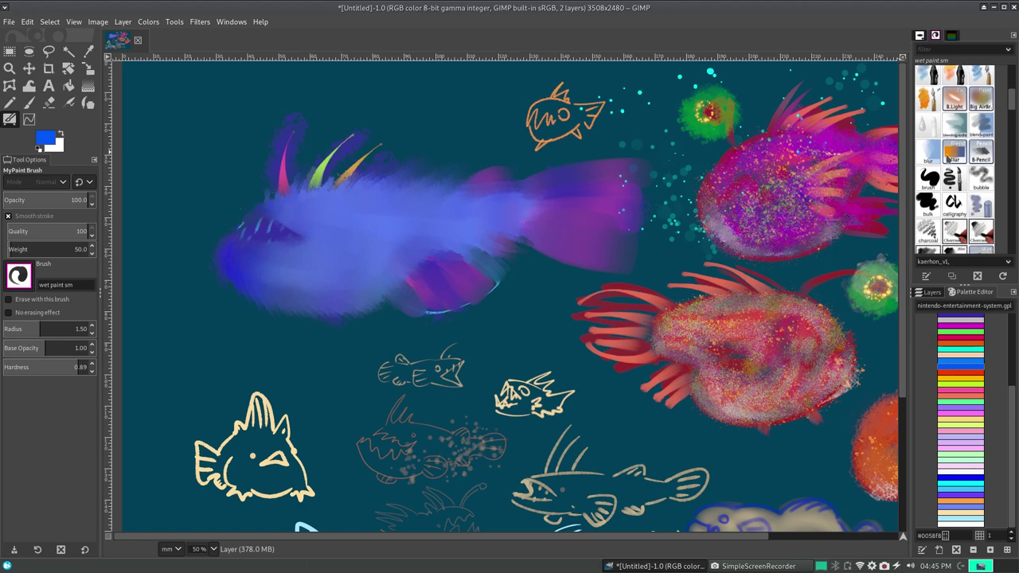
- Pick the brush preset and orange paint, then undo a trial orange scribble
click(929, 181)
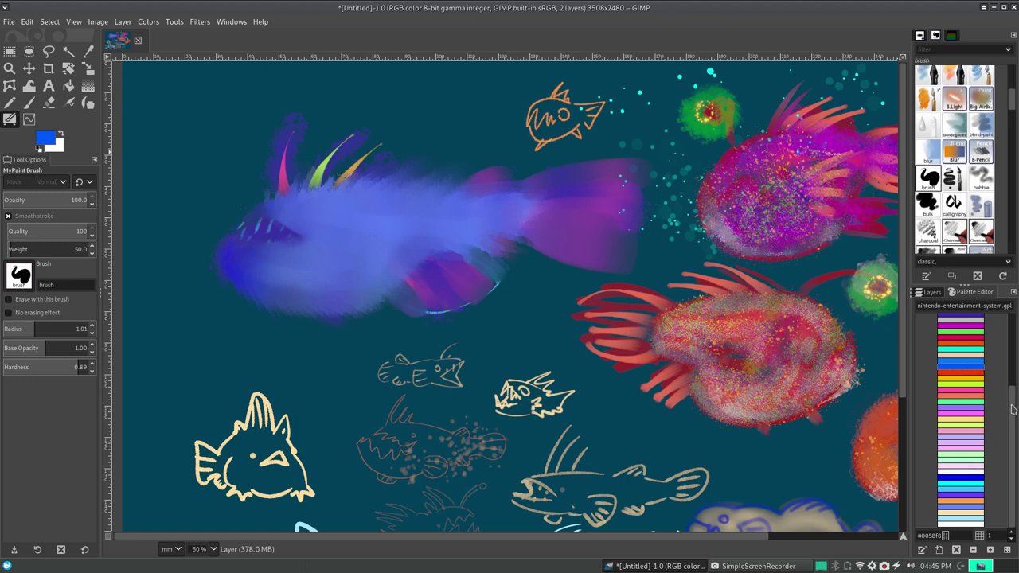
click(968, 500)
drag(275, 378, 293, 255)
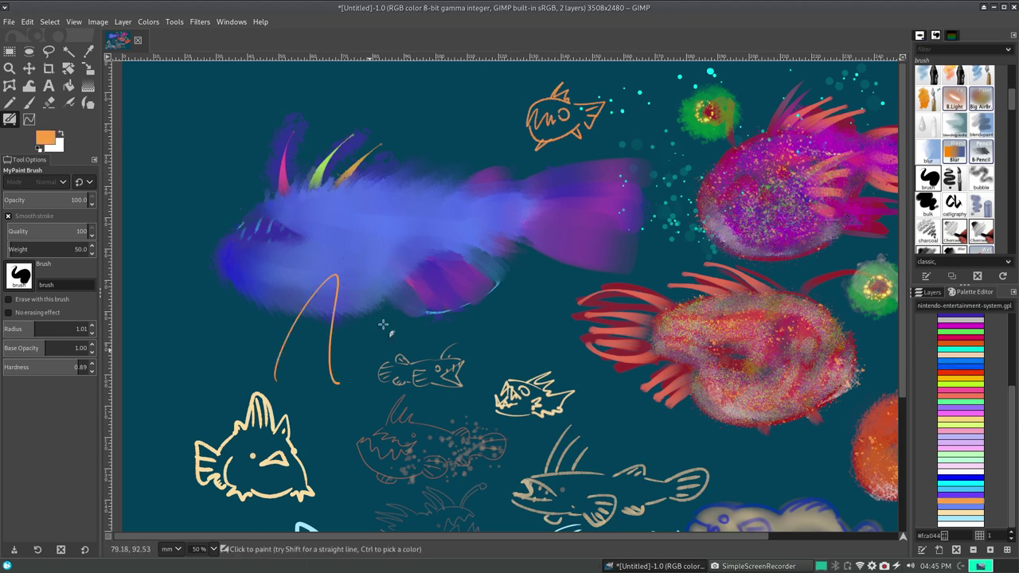
key(ctrl+z)
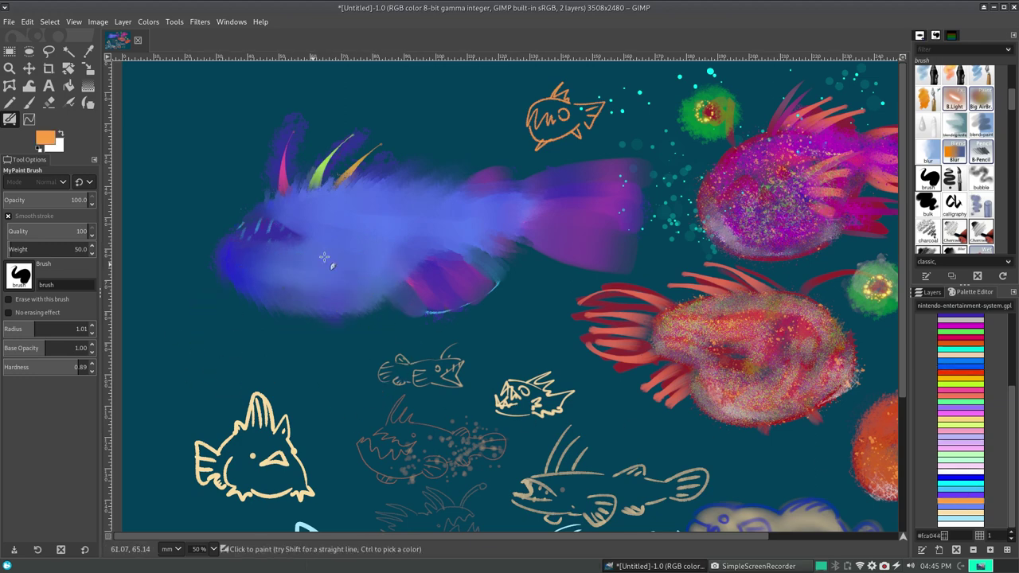
click(197, 23)
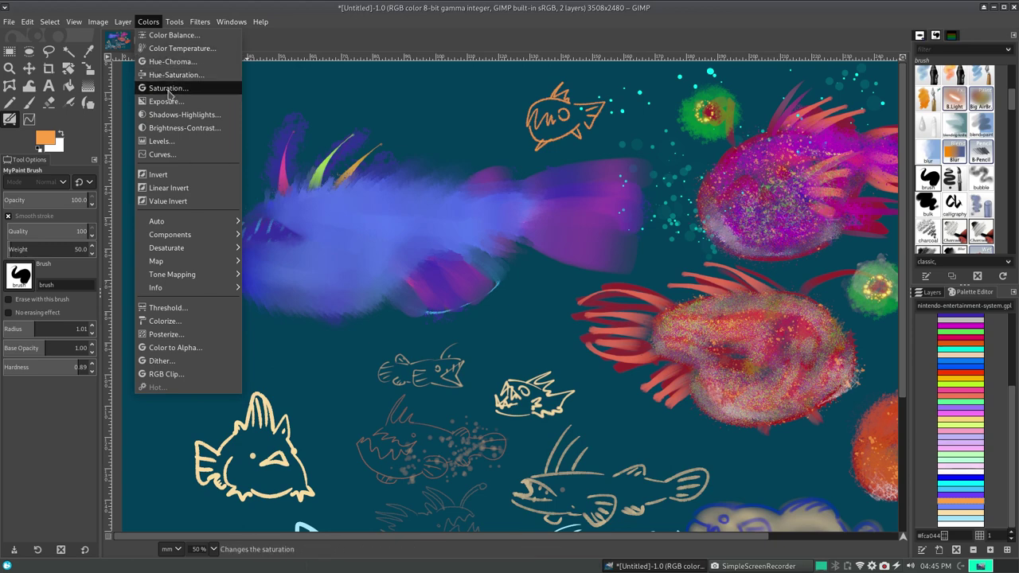
- Open and close the Saturation adjustment twice without applying changes
click(169, 89)
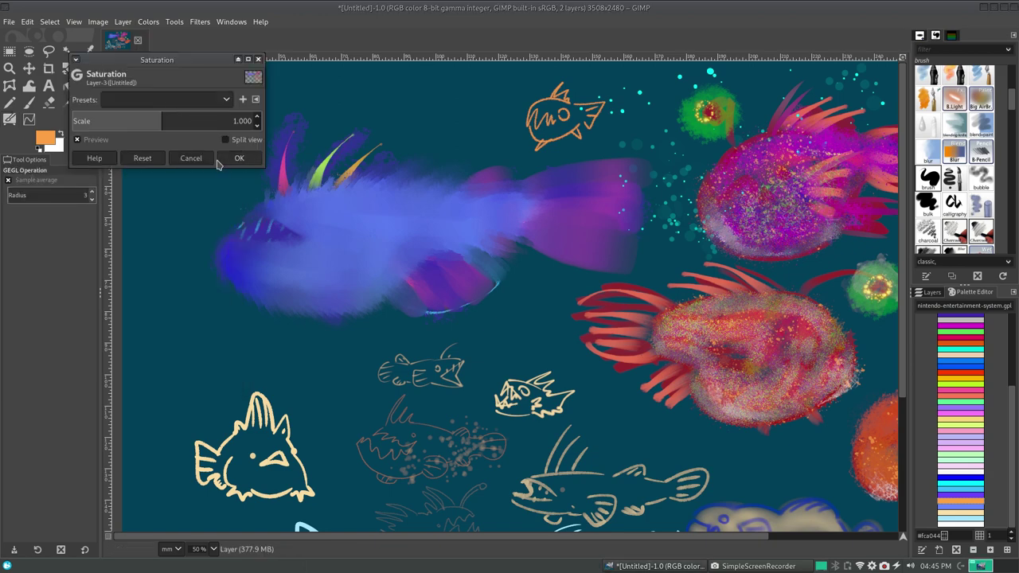
click(192, 158)
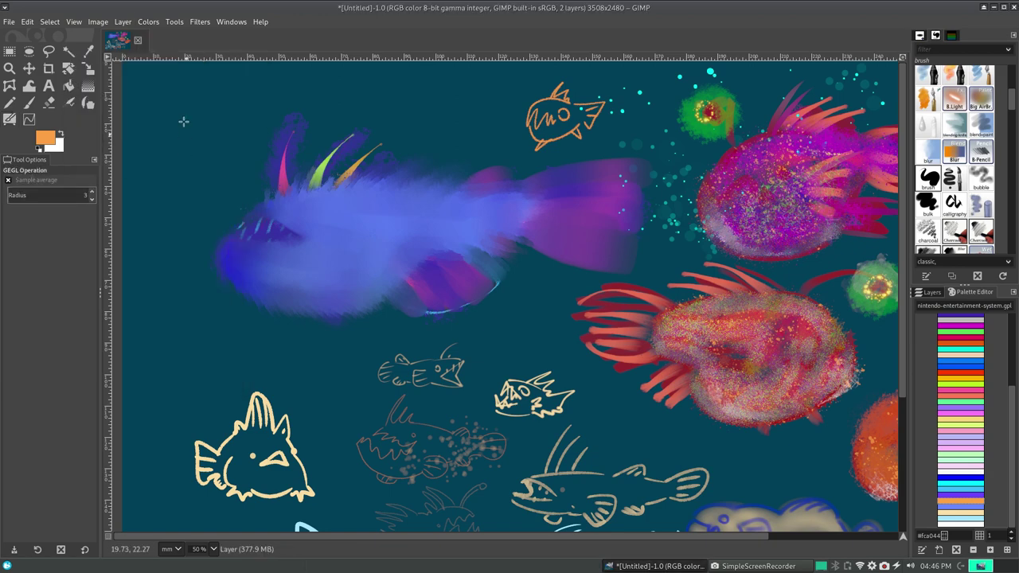
click(149, 21)
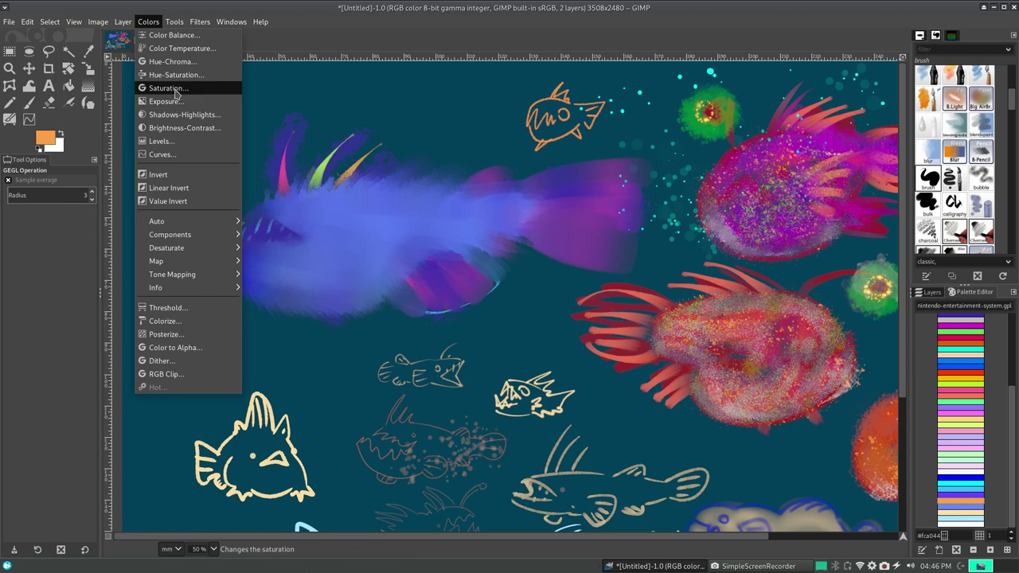
click(174, 88)
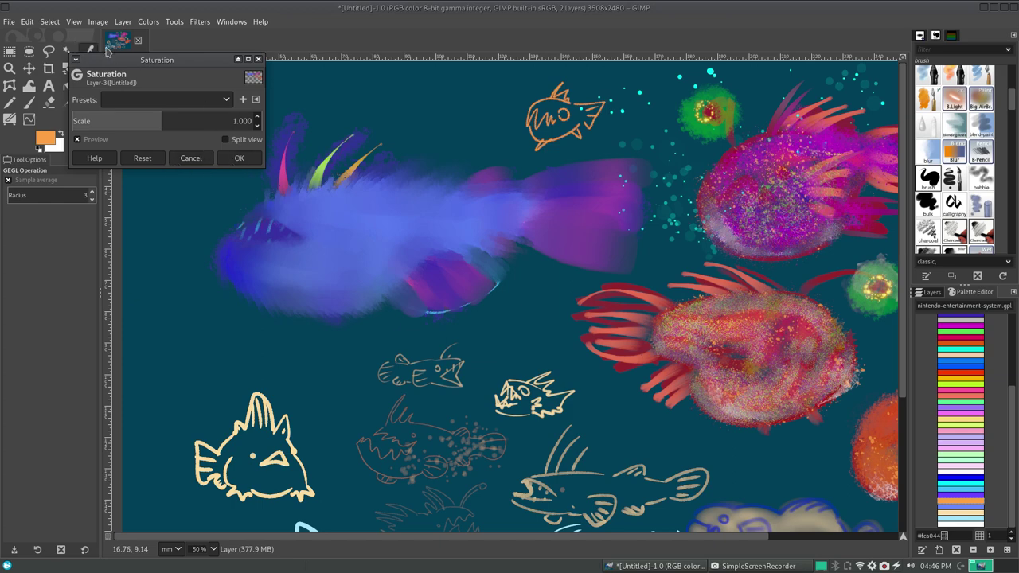
click(258, 59)
click(148, 22)
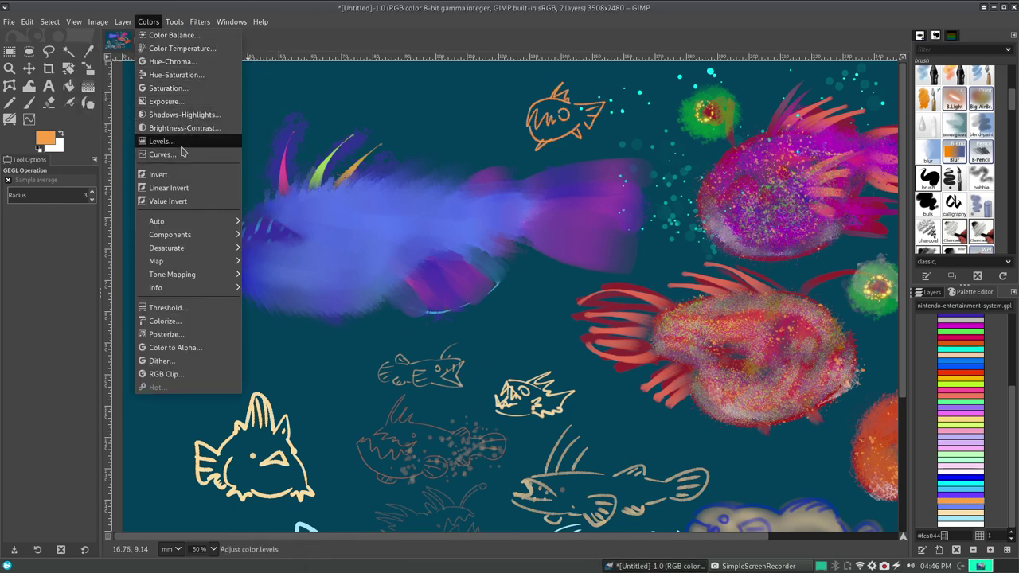
- Apply Hue-Saturation with Master saturation at -100 to turn the fish layer grey
click(176, 75)
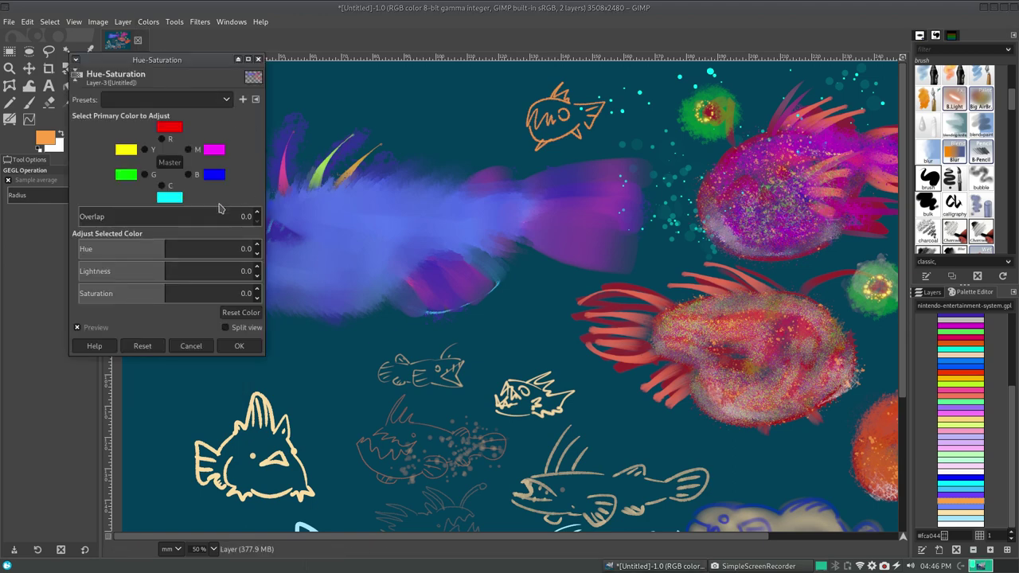
drag(164, 293, 29, 296)
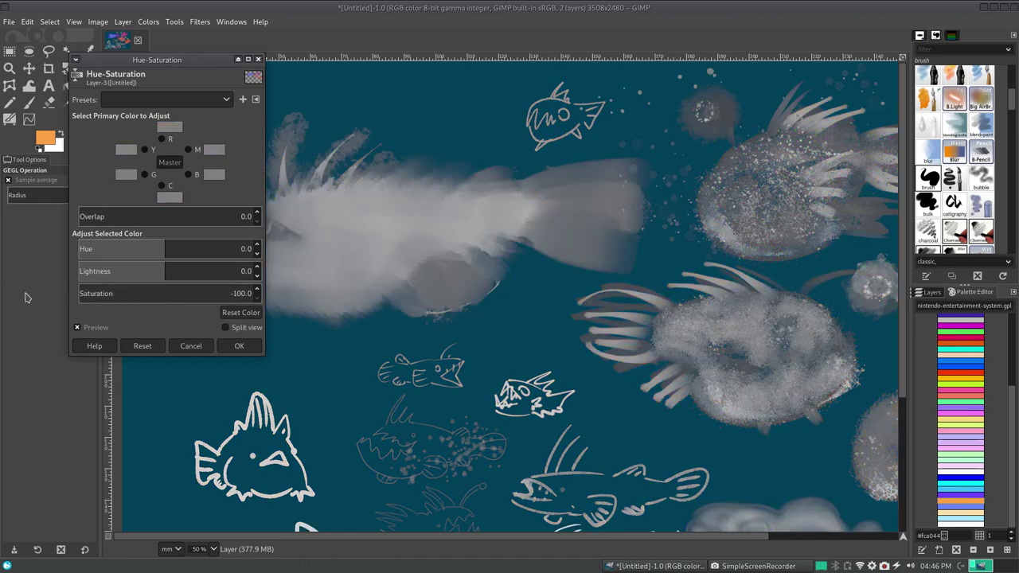
click(240, 346)
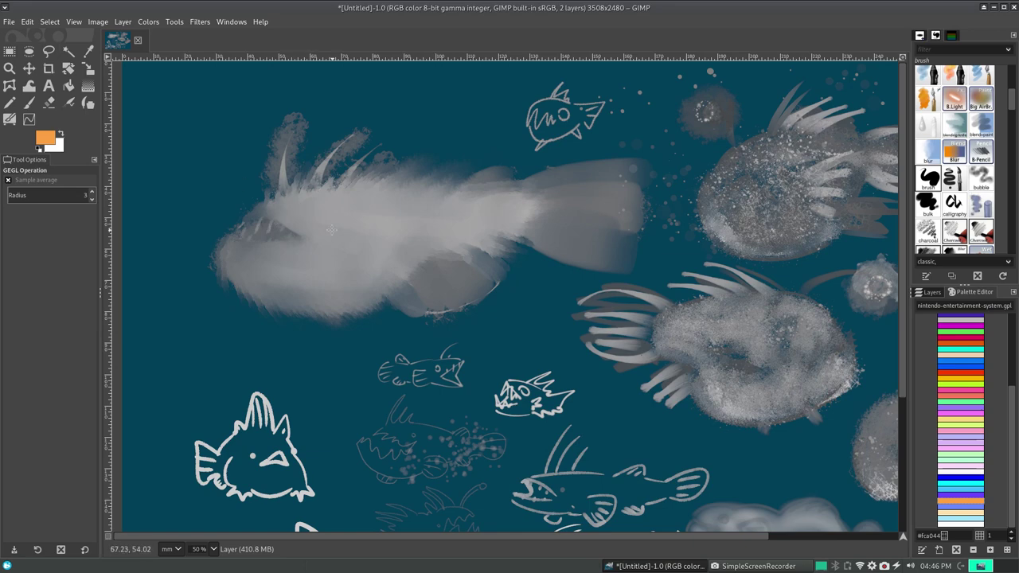
key(shift+ctrl+f)
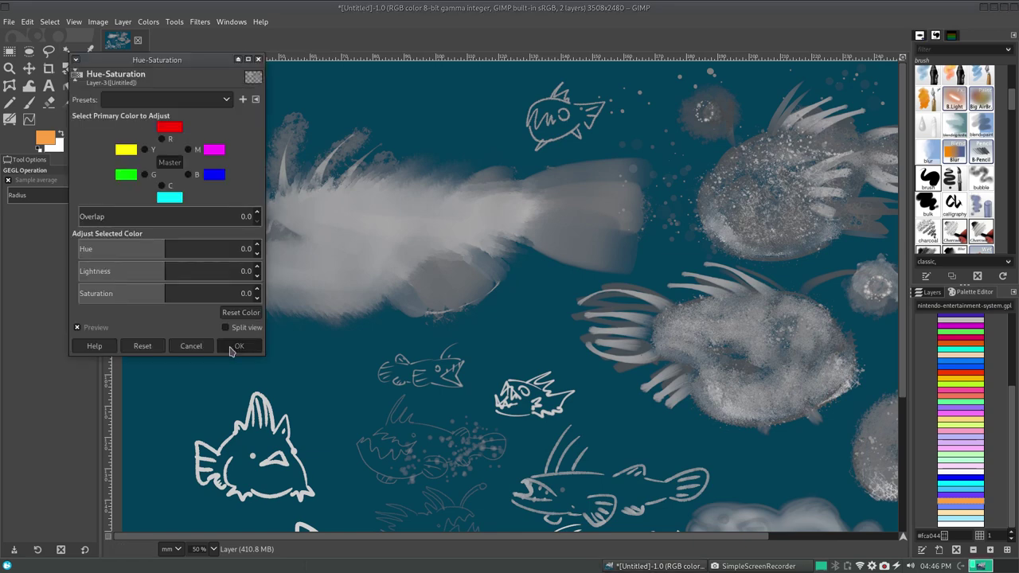
click(232, 347)
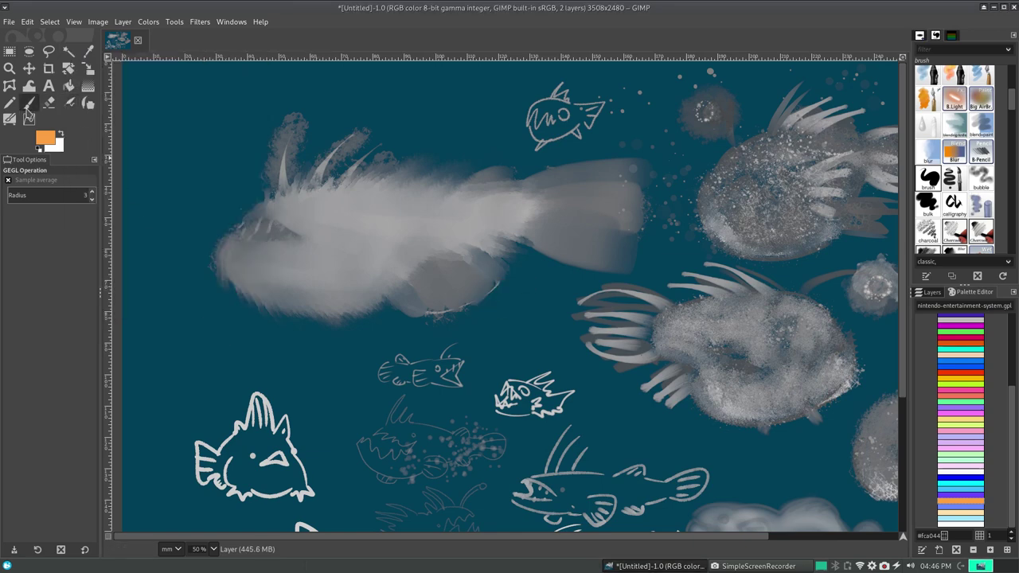
- Draw the left anglerfish's orange eye, jagged teeth, jaw line, striped belly and lower fin
click(9, 118)
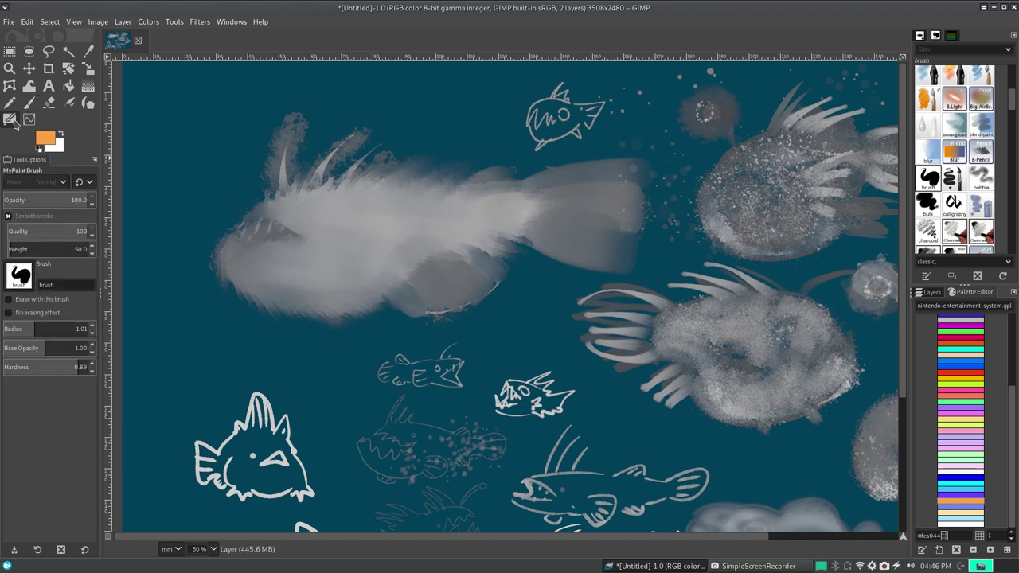
click(320, 214)
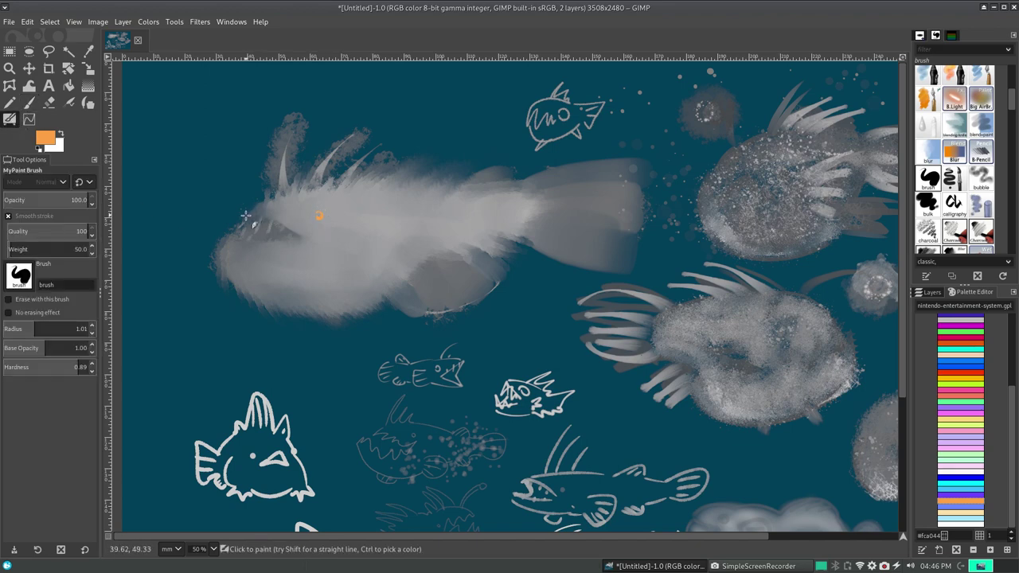
drag(246, 215, 283, 228)
mouse_move(311, 239)
mouse_down()
mouse_move(215, 233)
mouse_move(390, 285)
mouse_up()
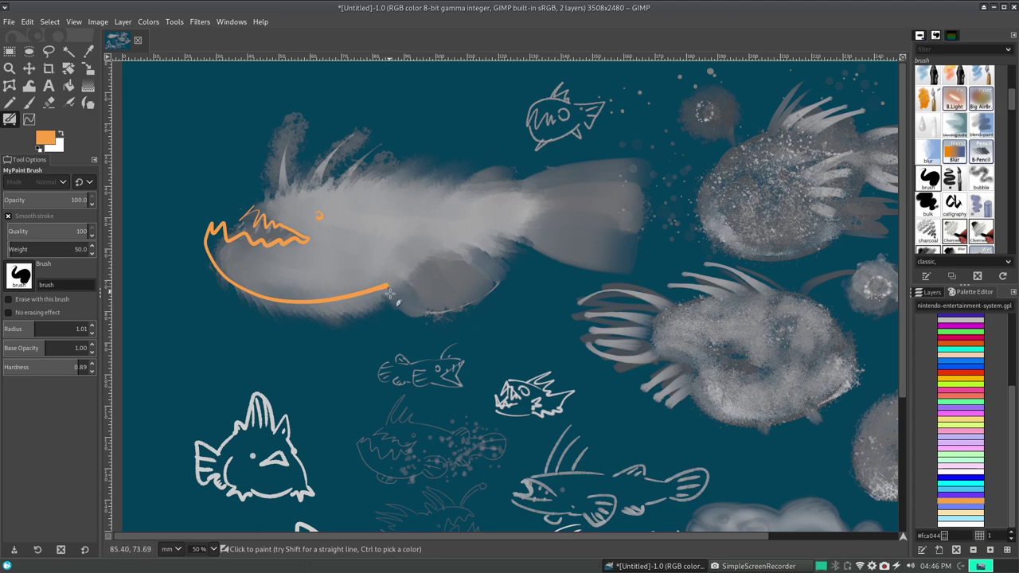
mouse_move(390, 291)
mouse_down()
mouse_move(507, 262)
mouse_move(470, 250)
mouse_up()
drag(407, 271, 442, 299)
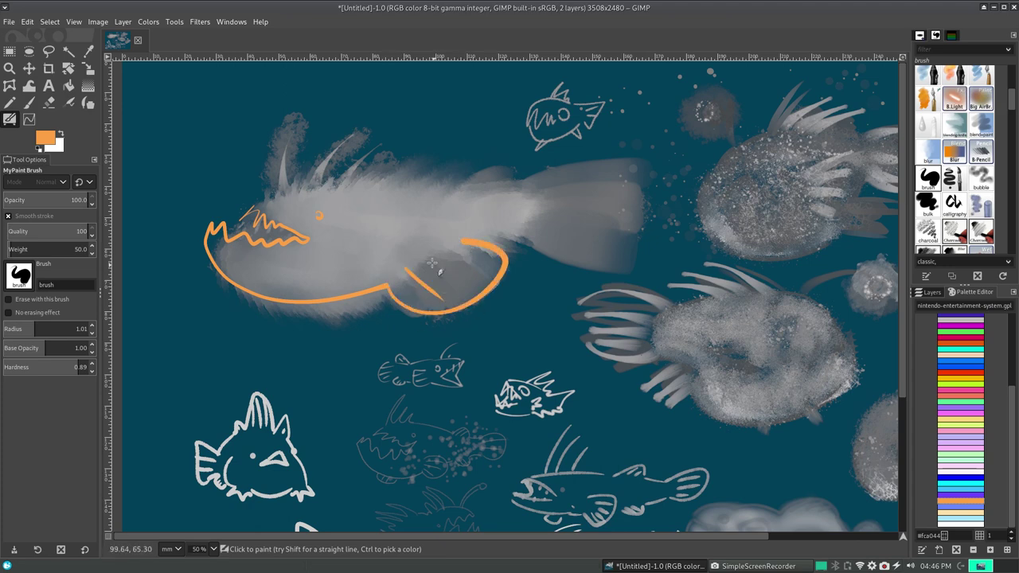
mouse_move(425, 256)
mouse_down()
mouse_move(460, 283)
mouse_move(475, 272)
mouse_up()
mouse_move(292, 303)
mouse_down()
mouse_move(294, 323)
mouse_move(343, 305)
mouse_up()
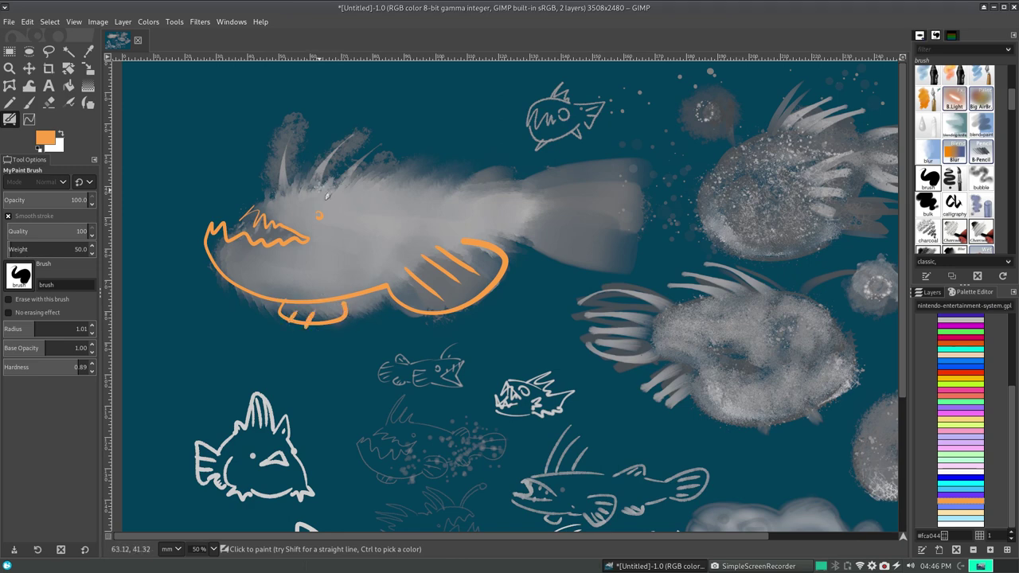
- Add orange head spines, back outline and a striped tail fin, then scroll right
mouse_move(259, 200)
mouse_down()
mouse_move(276, 182)
mouse_move(325, 191)
mouse_move(357, 164)
mouse_up()
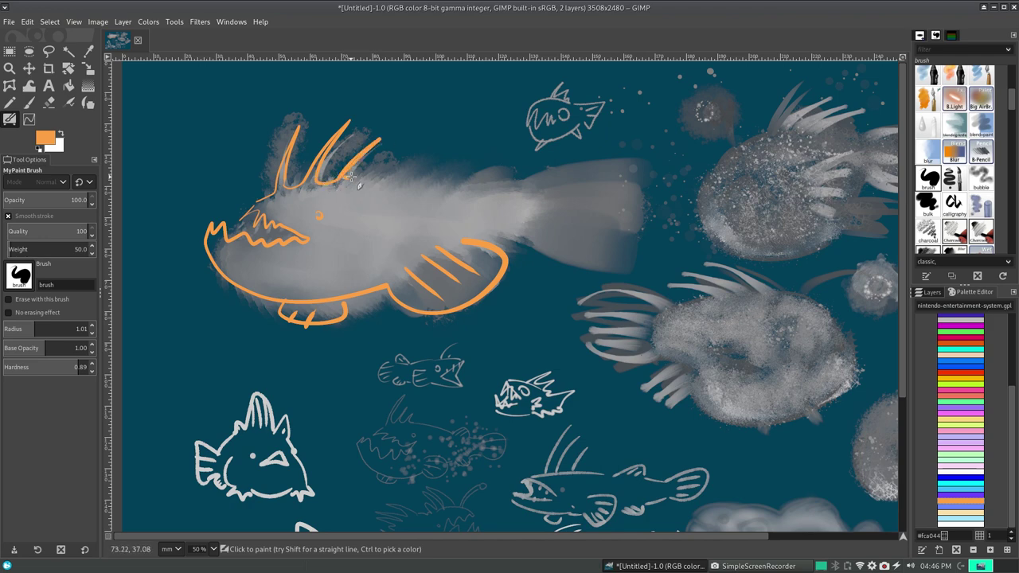
mouse_move(347, 177)
mouse_down()
mouse_move(515, 156)
mouse_move(521, 175)
mouse_up()
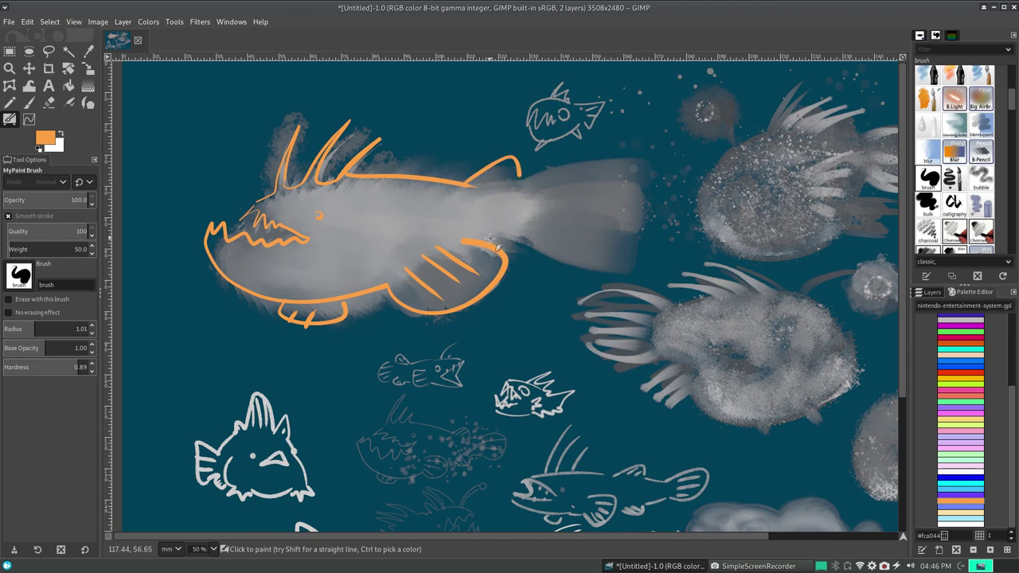
mouse_move(531, 239)
mouse_down()
mouse_move(514, 248)
mouse_move(529, 243)
mouse_up()
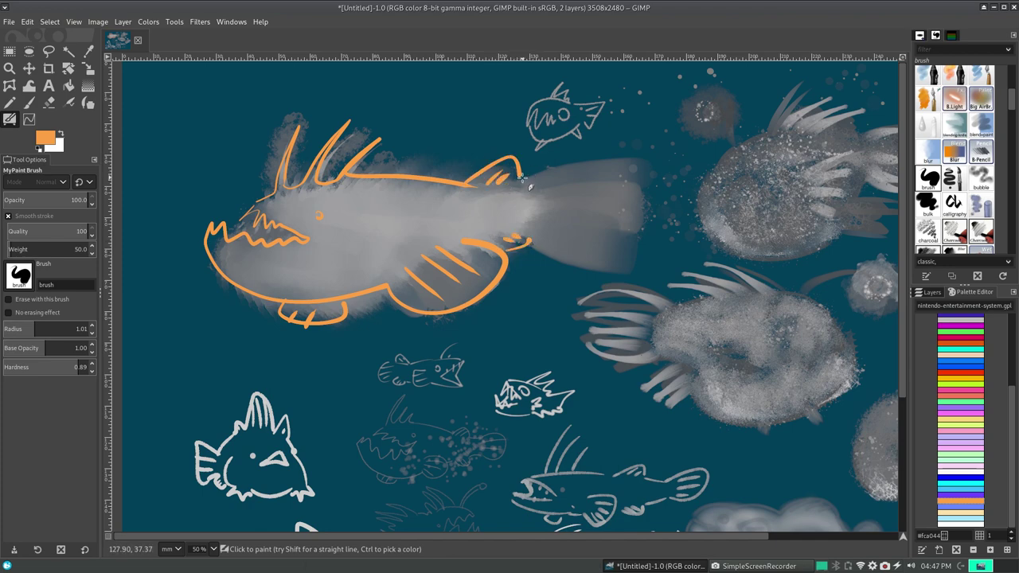
mouse_move(521, 177)
mouse_down()
mouse_move(644, 155)
mouse_move(605, 248)
mouse_move(529, 243)
mouse_up()
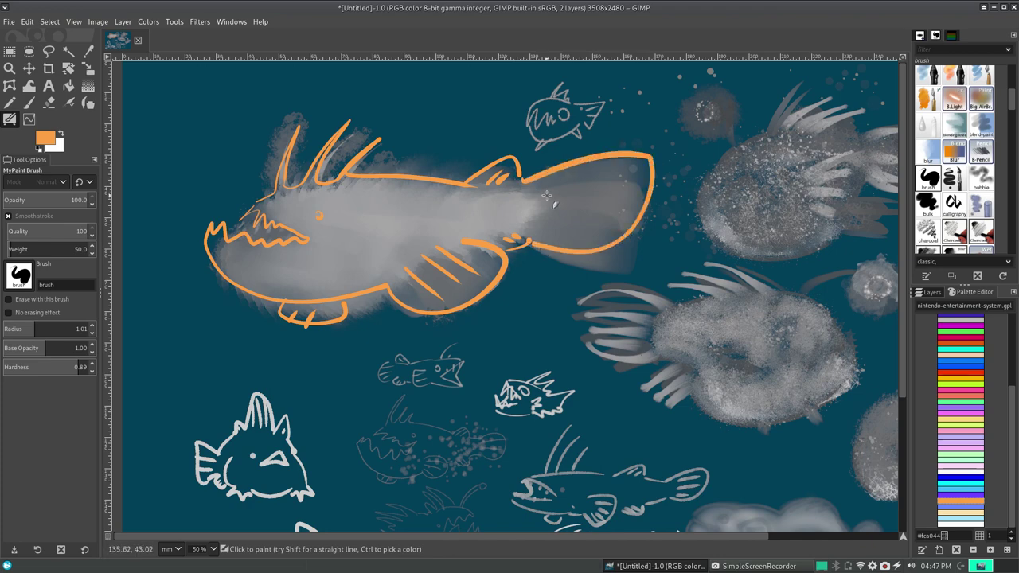
mouse_move(546, 195)
mouse_down()
mouse_move(637, 172)
mouse_move(629, 194)
mouse_up()
drag(548, 224, 634, 217)
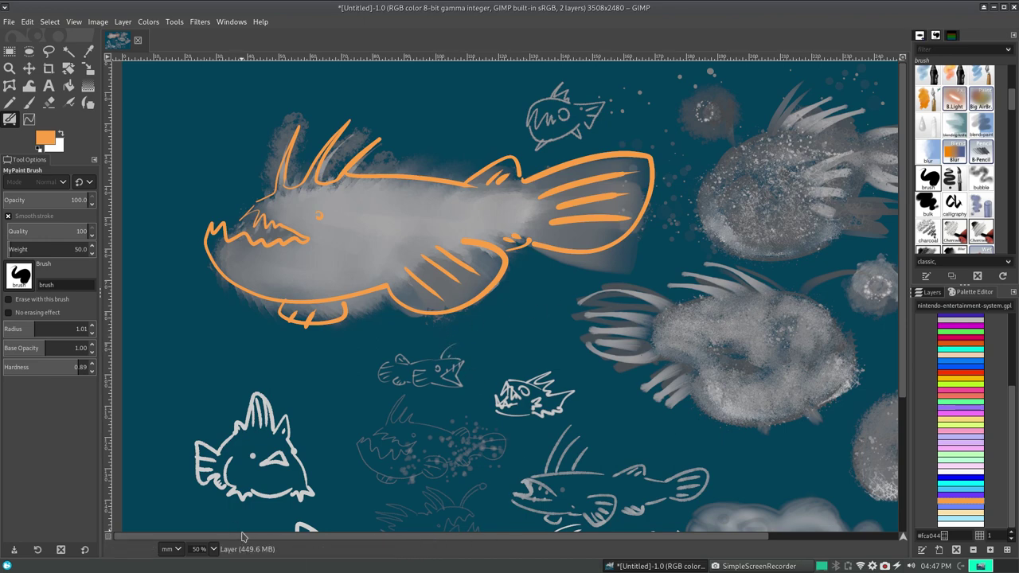
drag(243, 536, 422, 525)
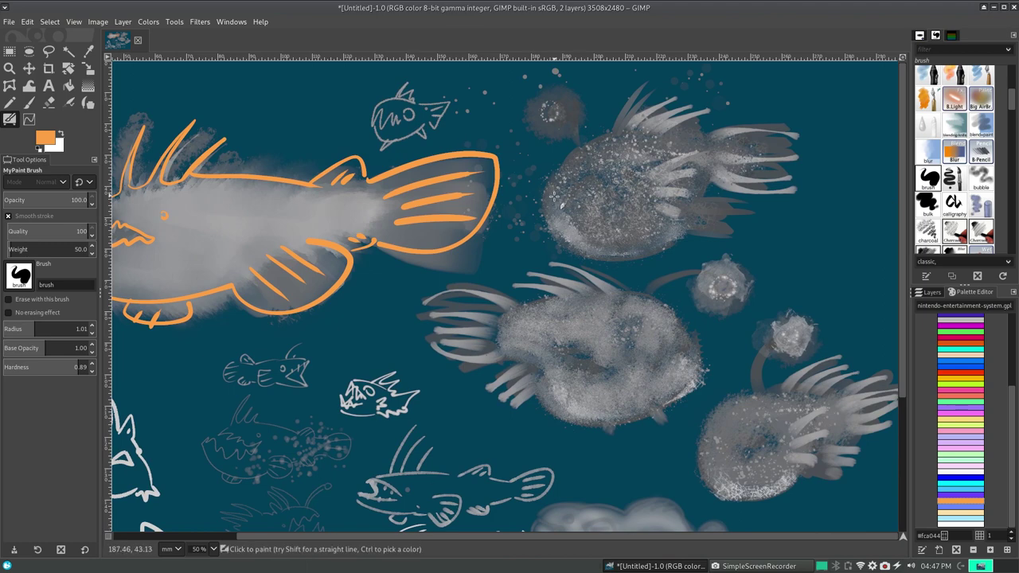
- Draw the upper-right anglerfish's orange teeth, zigzag fin, lower outline and spiky dorsal fins
mouse_move(553, 196)
mouse_down()
mouse_move(580, 176)
mouse_move(625, 188)
mouse_move(626, 163)
mouse_up()
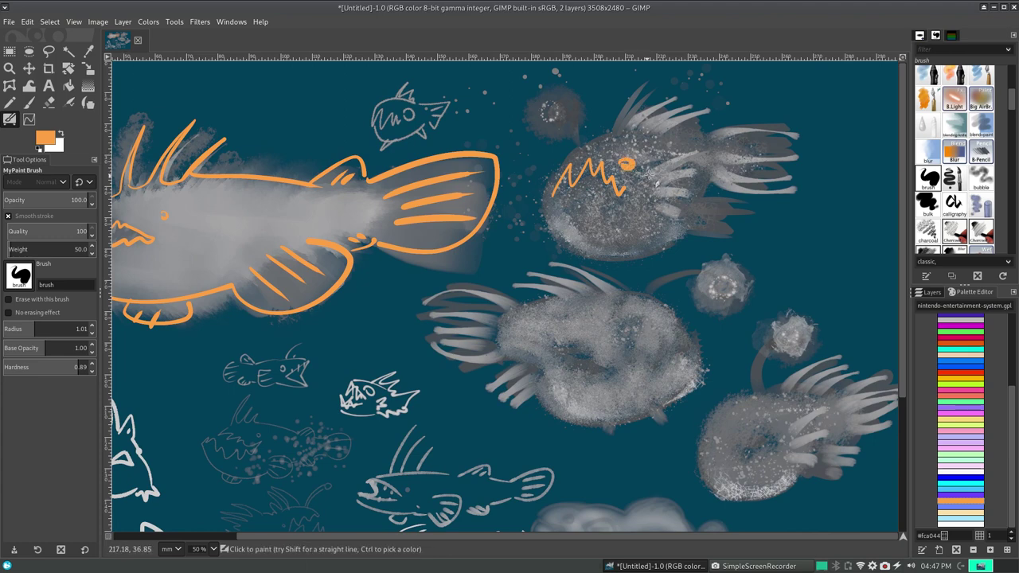
mouse_move(661, 179)
mouse_down()
mouse_move(692, 169)
mouse_move(704, 194)
mouse_move(697, 223)
mouse_move(661, 200)
mouse_up()
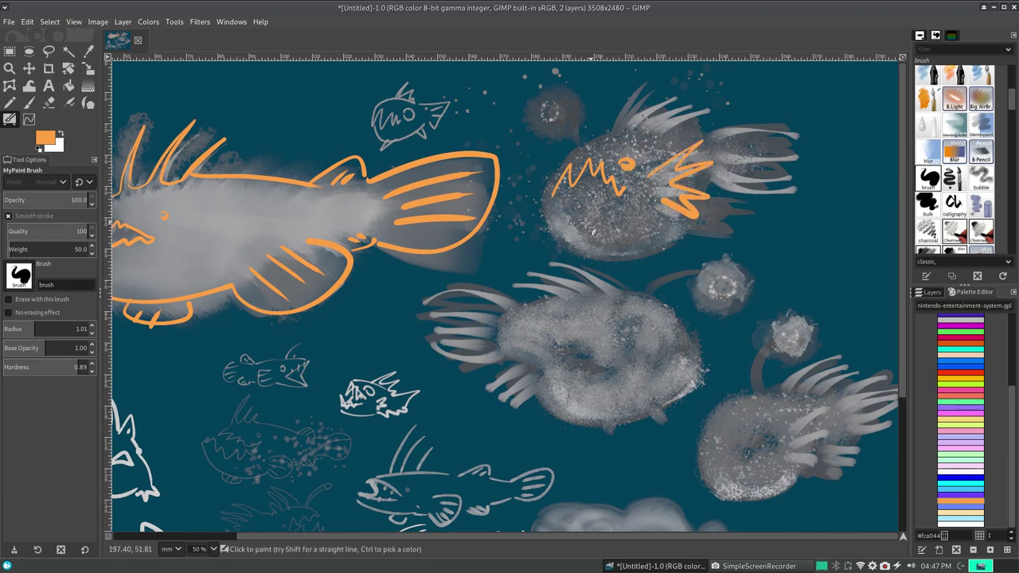
mouse_move(555, 199)
mouse_down()
mouse_move(532, 195)
mouse_move(544, 226)
mouse_move(681, 240)
mouse_move(726, 229)
mouse_move(718, 202)
mouse_move(820, 151)
mouse_move(784, 131)
mouse_move(711, 119)
mouse_up()
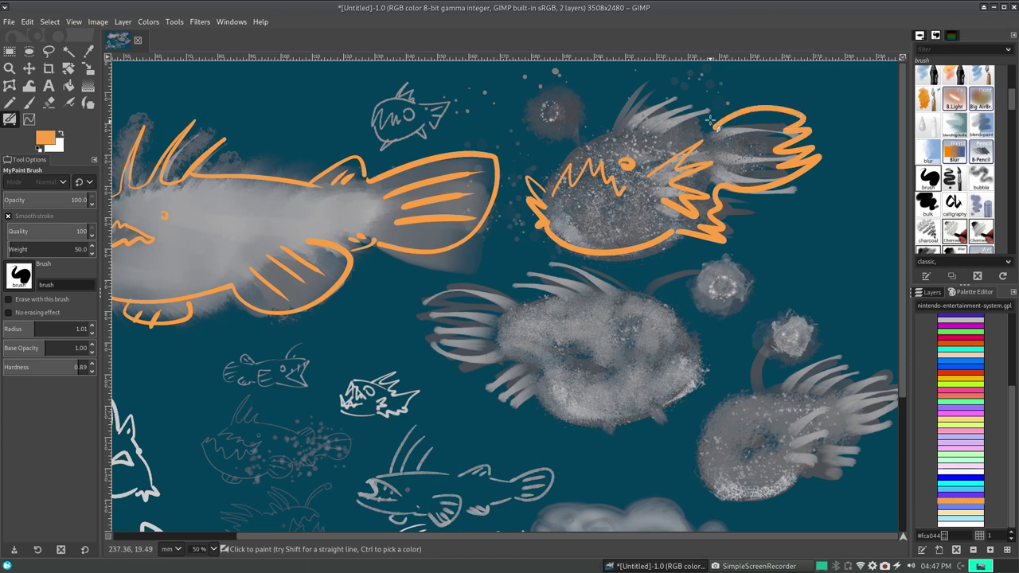
mouse_move(620, 123)
mouse_down()
mouse_move(650, 76)
mouse_move(681, 92)
mouse_up()
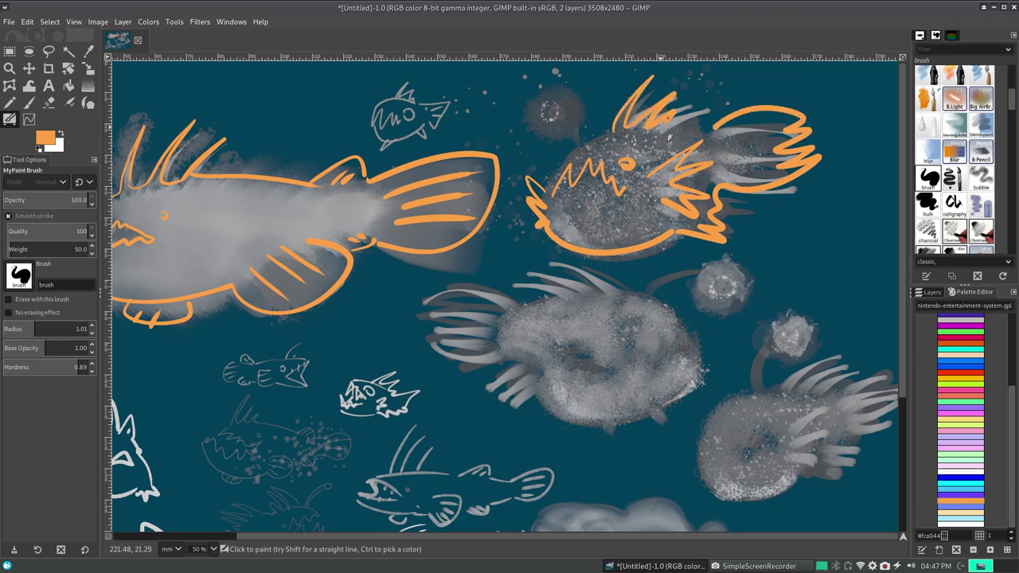
drag(657, 127, 711, 127)
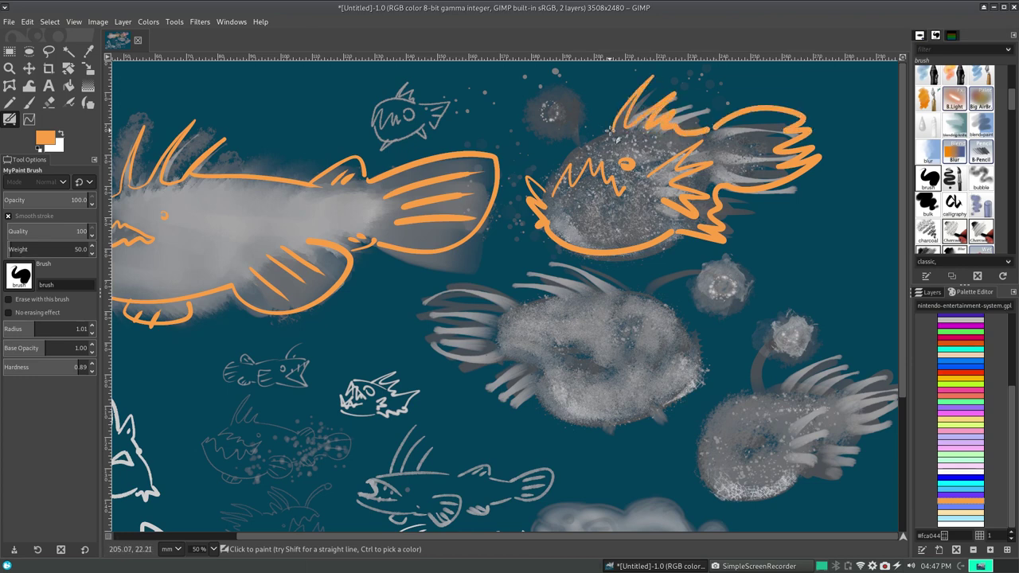
- Add the orange lure stalk, head outline and tail fin edges on the upper anglerfish
mouse_move(612, 131)
mouse_down()
mouse_move(580, 132)
mouse_move(536, 83)
mouse_move(543, 96)
mouse_up()
drag(583, 132, 550, 191)
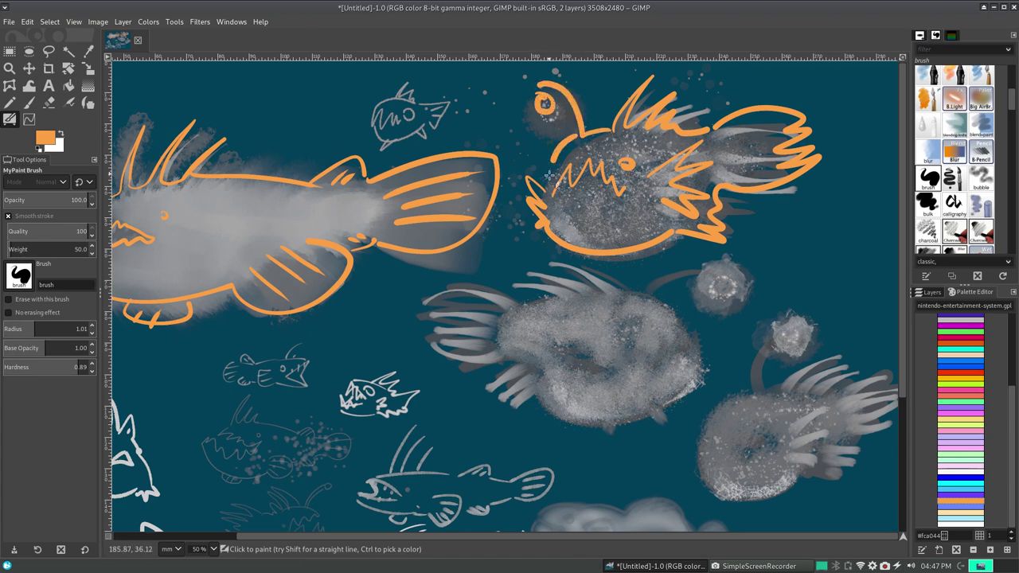
key(ctrl+z)
drag(582, 132, 550, 191)
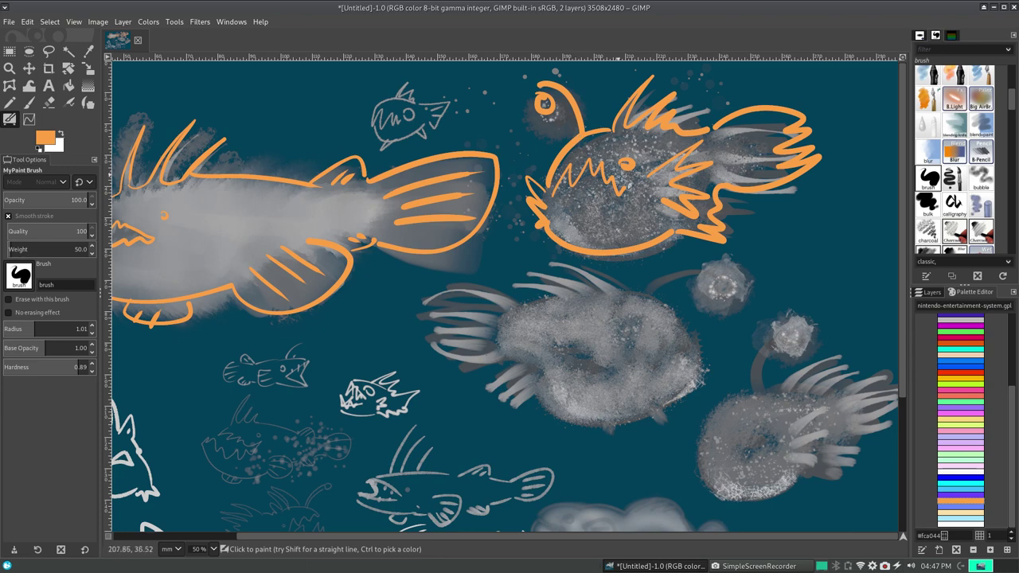
mouse_move(721, 137)
mouse_down()
mouse_move(744, 181)
mouse_move(719, 220)
mouse_up()
mouse_move(757, 177)
mouse_down()
mouse_move(748, 120)
mouse_move(726, 145)
mouse_move(739, 170)
mouse_move(755, 162)
mouse_move(721, 132)
mouse_move(723, 151)
mouse_move(796, 121)
mouse_move(768, 179)
mouse_up()
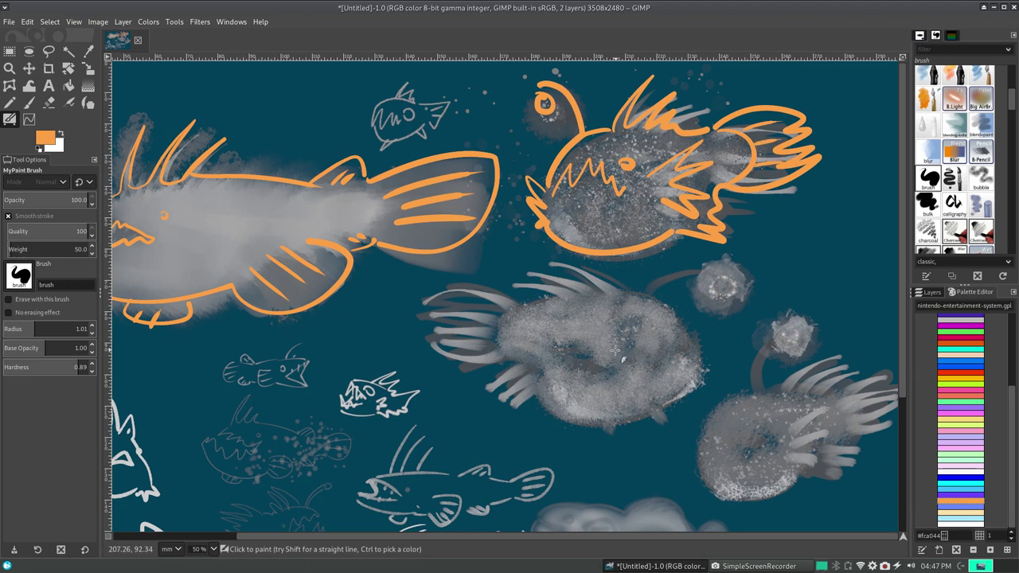
- Paint the middle anglerfish's orange zigzag mouth, fin, lower jaw and belly curve
mouse_move(613, 371)
mouse_down()
mouse_move(642, 347)
mouse_move(695, 350)
mouse_move(705, 368)
mouse_up()
drag(622, 331, 546, 322)
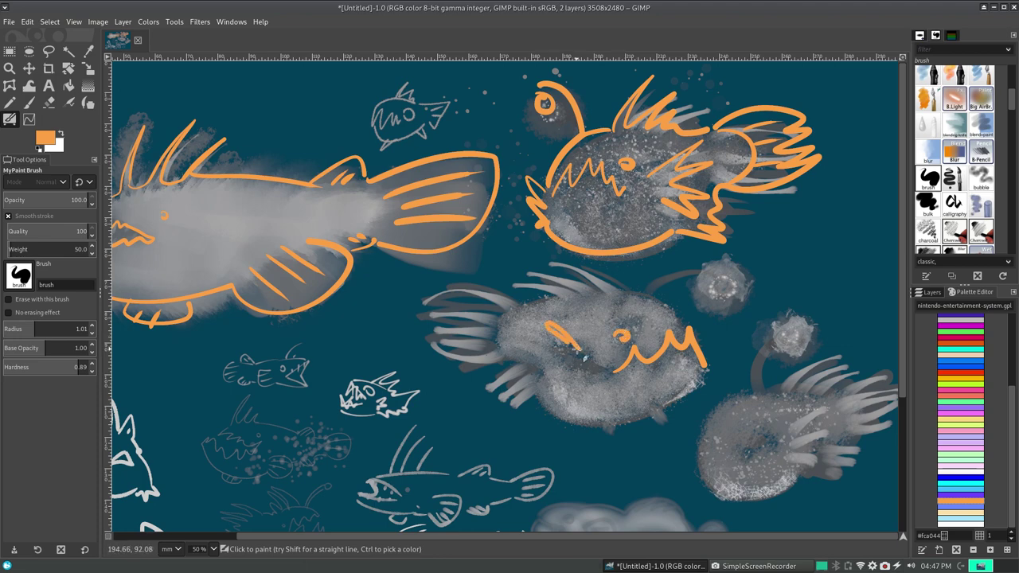
mouse_move(580, 354)
mouse_down()
mouse_move(543, 363)
mouse_move(563, 387)
mouse_up()
mouse_move(595, 428)
mouse_down()
mouse_move(623, 413)
mouse_move(668, 419)
mouse_move(691, 368)
mouse_up()
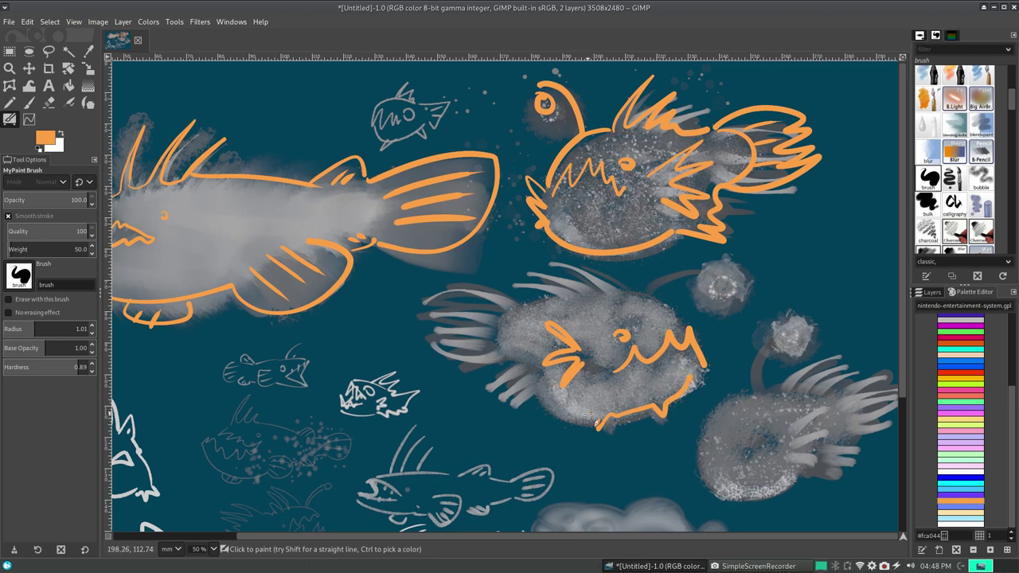
mouse_move(590, 415)
mouse_down()
mouse_move(523, 381)
mouse_move(488, 390)
mouse_up()
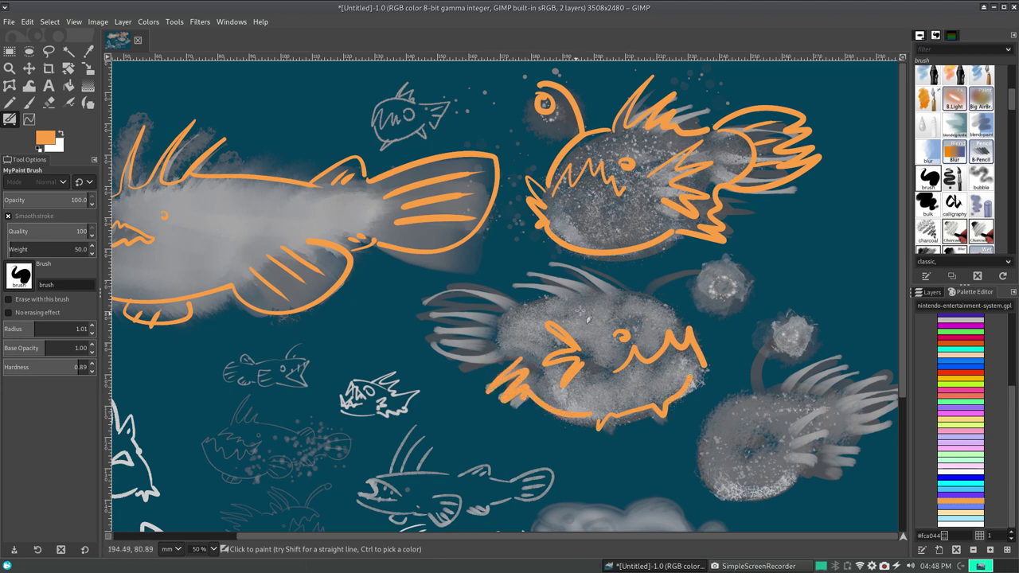
- Add orange top spines, a thickened curled lure stalk and striped left fin
mouse_move(623, 293)
mouse_down()
mouse_move(561, 268)
mouse_move(539, 314)
mouse_up()
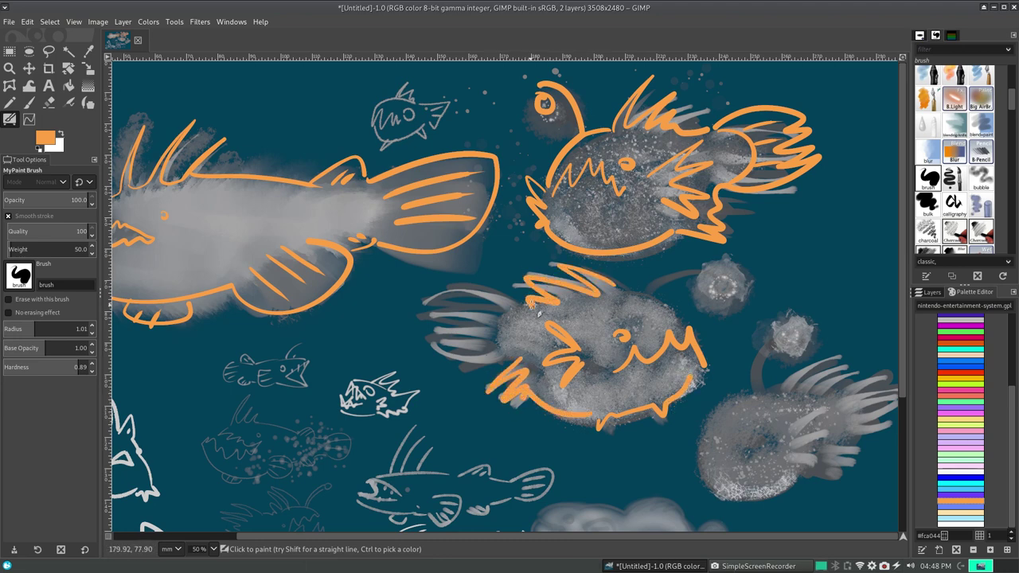
drag(654, 301, 739, 269)
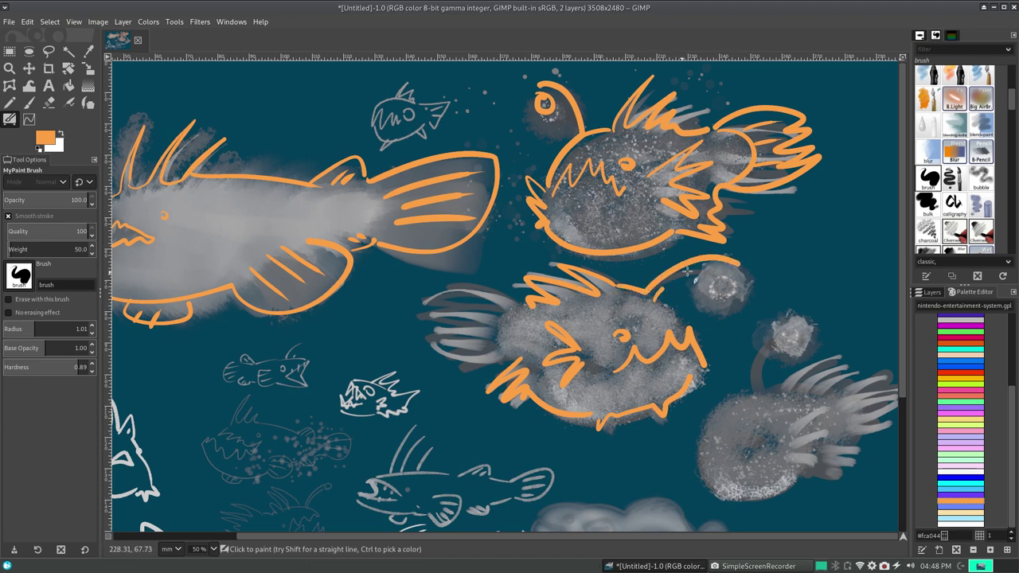
mouse_move(657, 299)
mouse_down()
mouse_move(730, 272)
mouse_move(734, 281)
mouse_up()
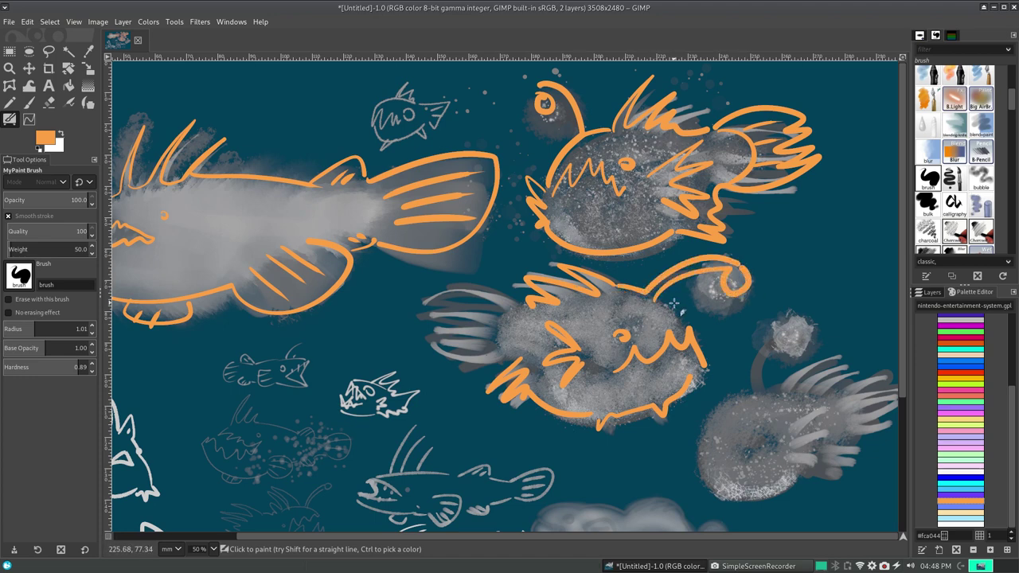
mouse_move(499, 350)
mouse_down()
mouse_move(430, 334)
mouse_move(489, 342)
mouse_move(433, 326)
mouse_move(436, 306)
mouse_up()
mouse_move(499, 303)
mouse_down()
mouse_move(435, 309)
mouse_move(538, 303)
mouse_up()
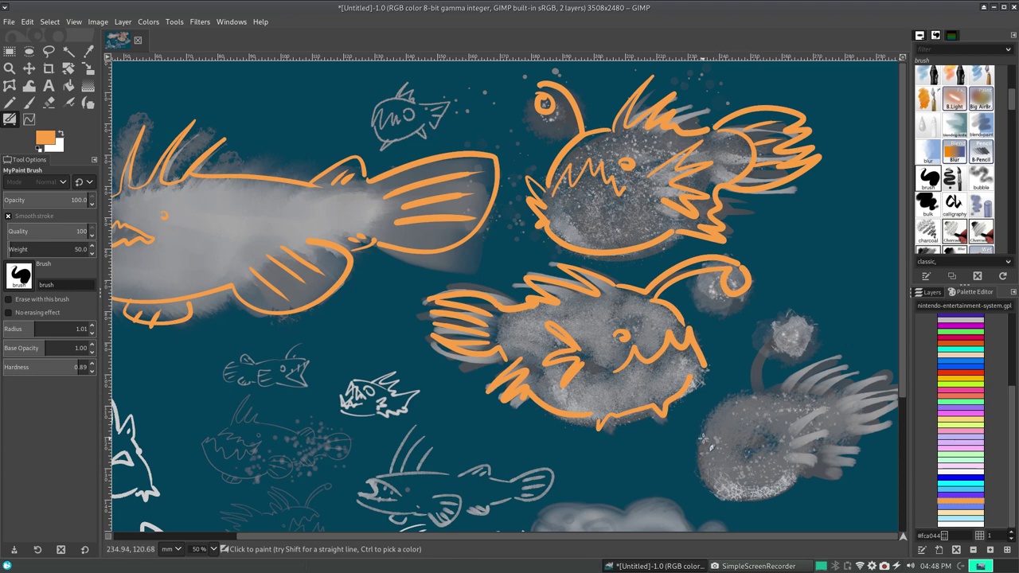
- Switch to pale yellow and outline the lower-right fish's zigzag mouth, fin and tail, redoing the mouth once
click(961, 515)
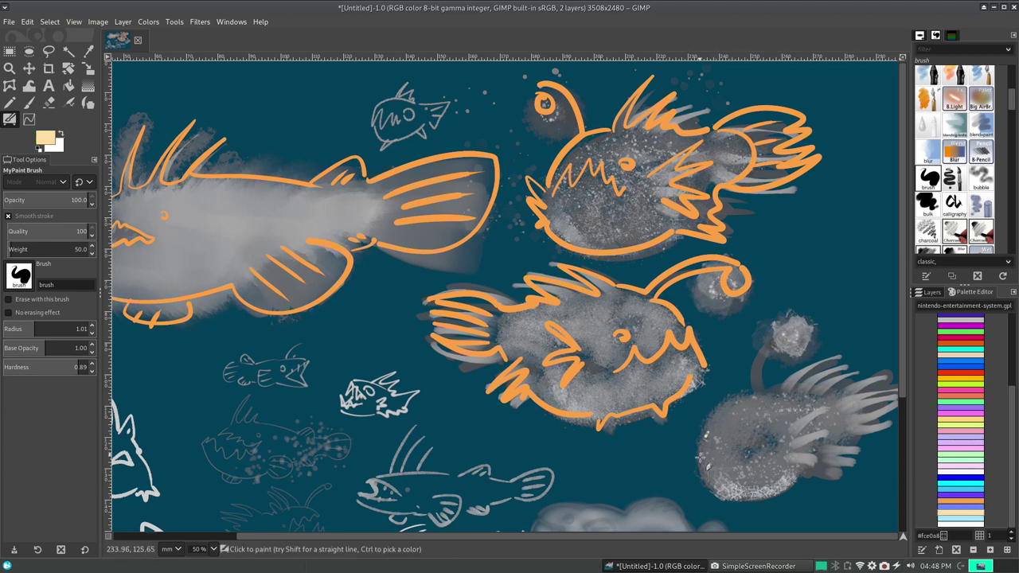
drag(700, 460, 771, 432)
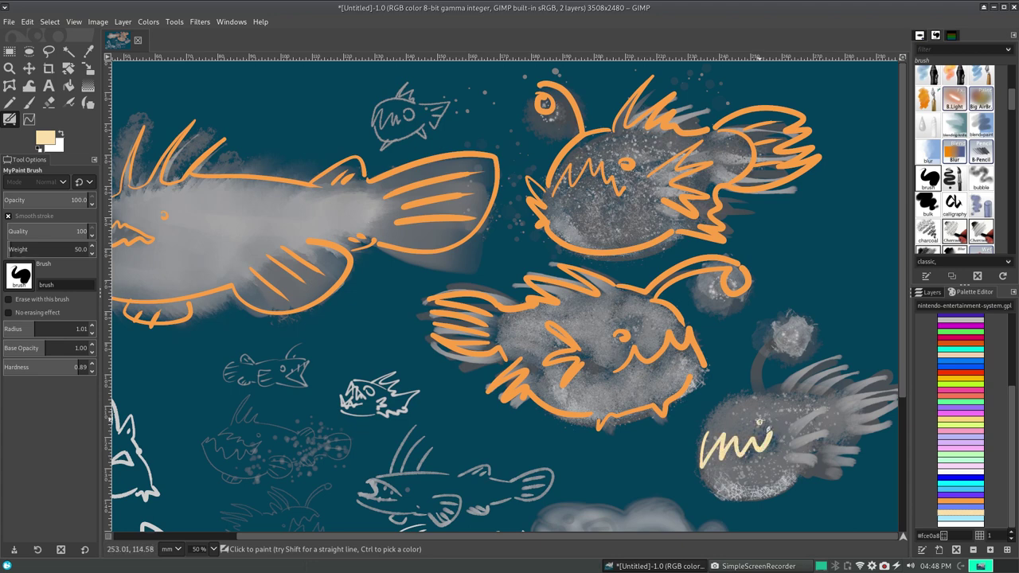
key(ctrl+z)
mouse_move(696, 443)
mouse_down()
mouse_move(762, 428)
mouse_move(797, 457)
mouse_up()
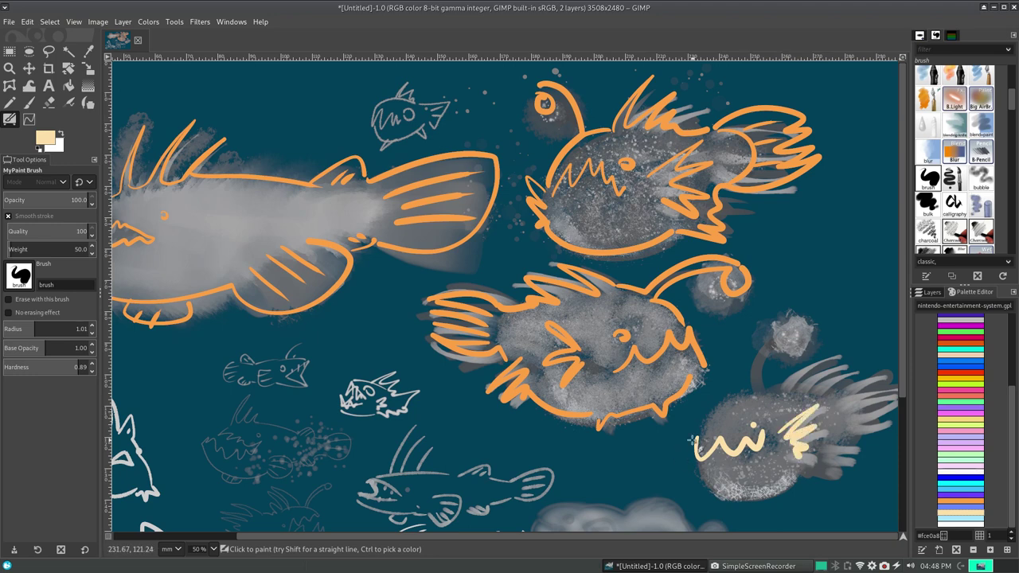
mouse_move(691, 439)
mouse_down()
mouse_move(694, 462)
mouse_move(802, 473)
mouse_move(895, 392)
mouse_move(887, 371)
mouse_up()
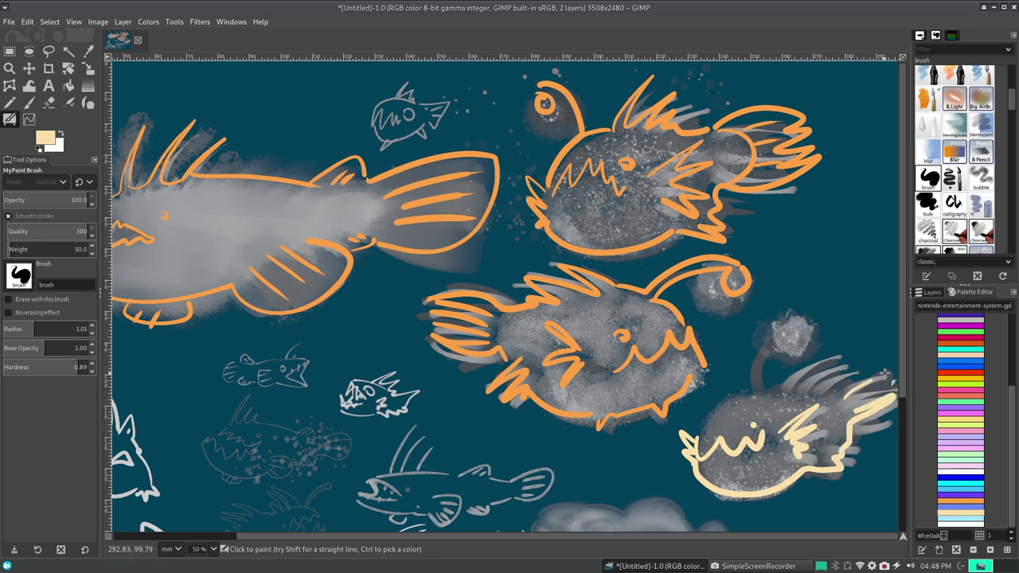
mouse_move(852, 400)
mouse_down()
mouse_move(882, 383)
mouse_move(865, 401)
mouse_move(781, 375)
mouse_move(820, 368)
mouse_move(691, 435)
mouse_move(788, 320)
mouse_up()
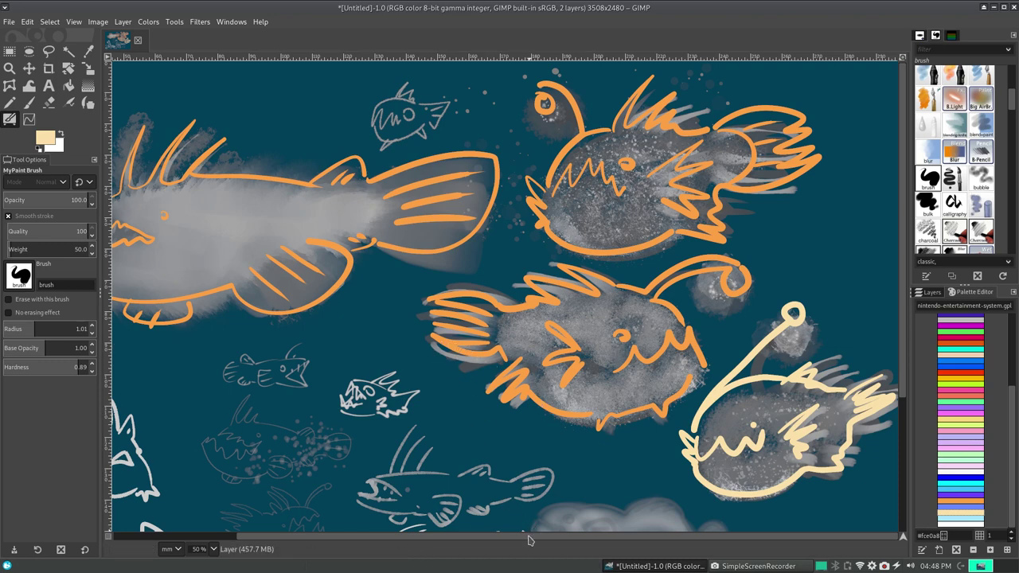
- Scroll the canvas, then set the zoom to 12.5% and finally 25%
scroll(558, 398, left, 5)
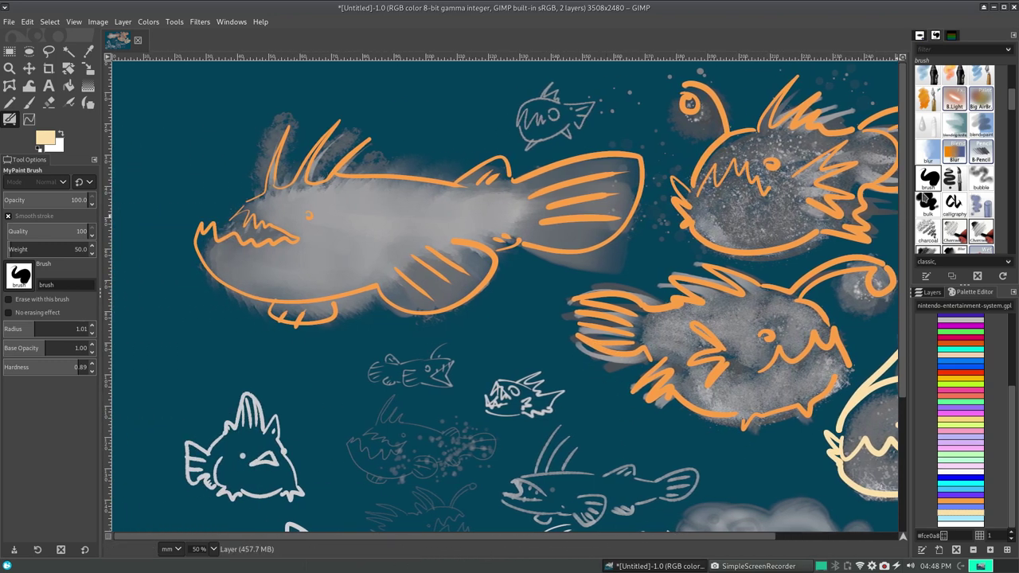
scroll(905, 227, down, 5)
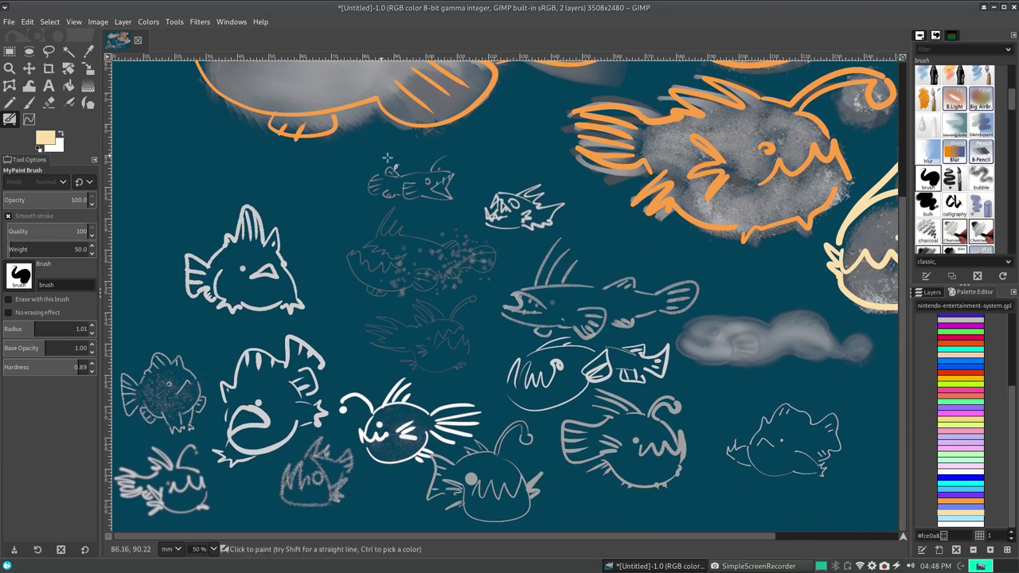
click(214, 549)
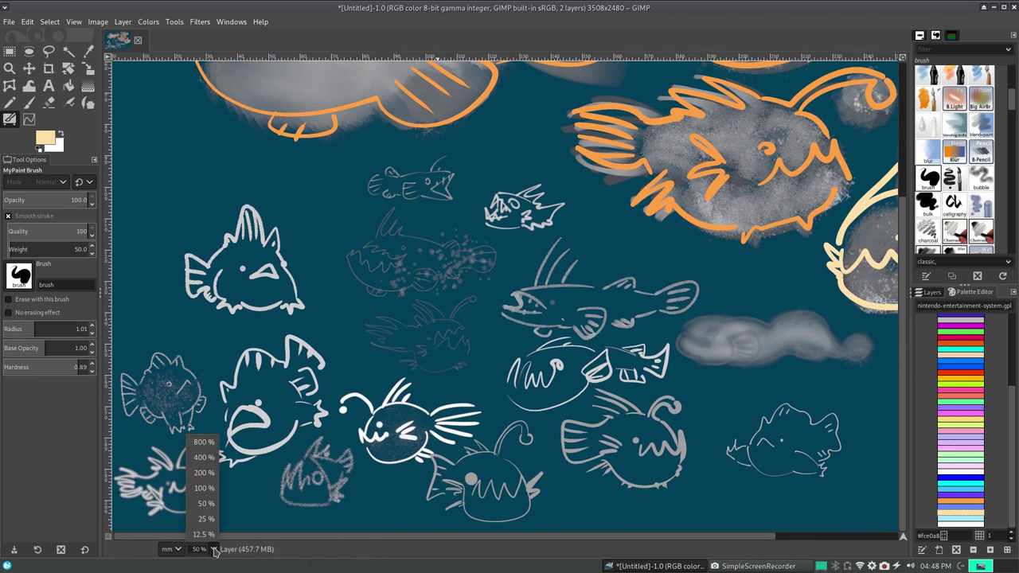
click(205, 532)
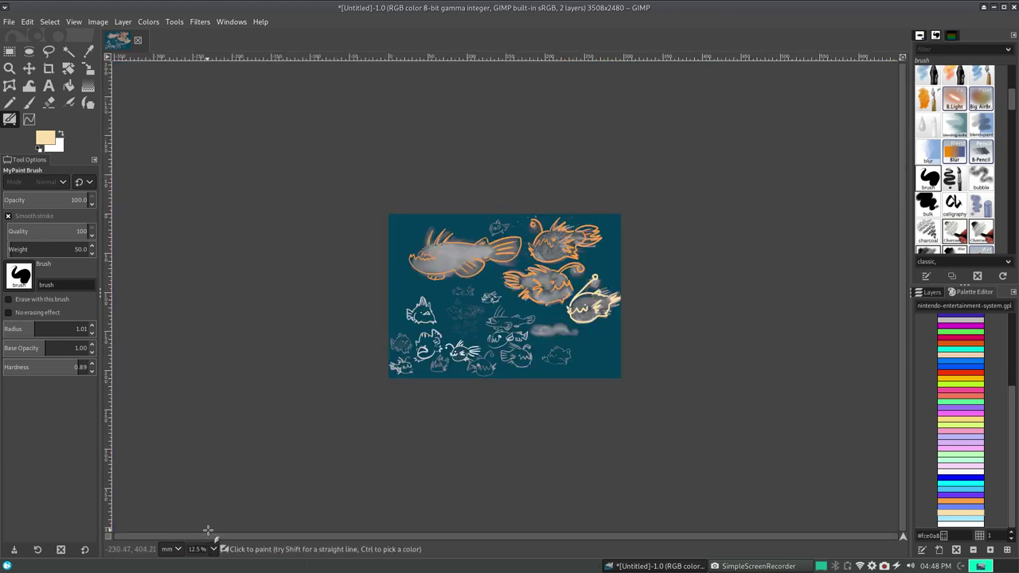
click(211, 548)
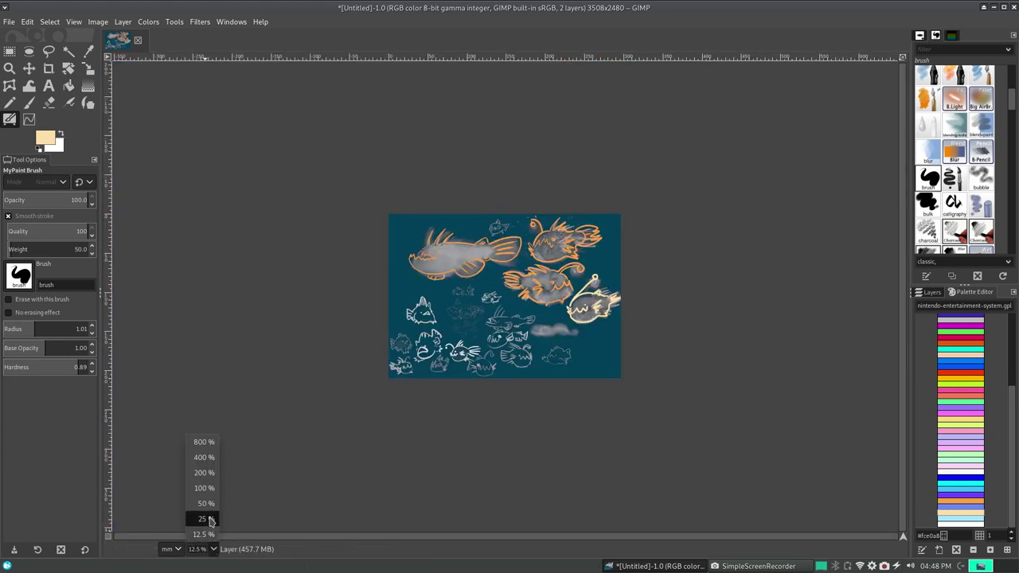
click(205, 518)
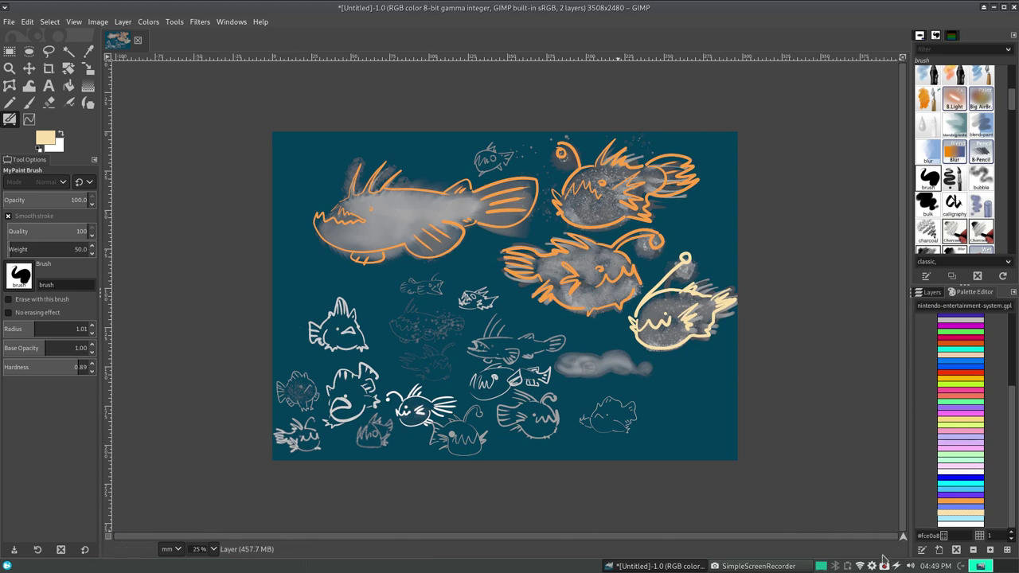
click(886, 566)
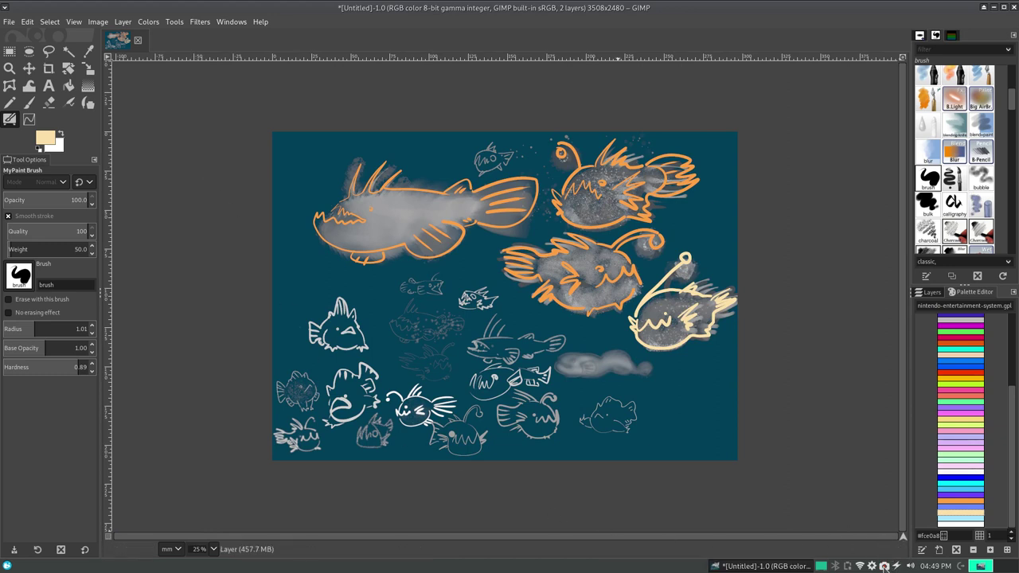